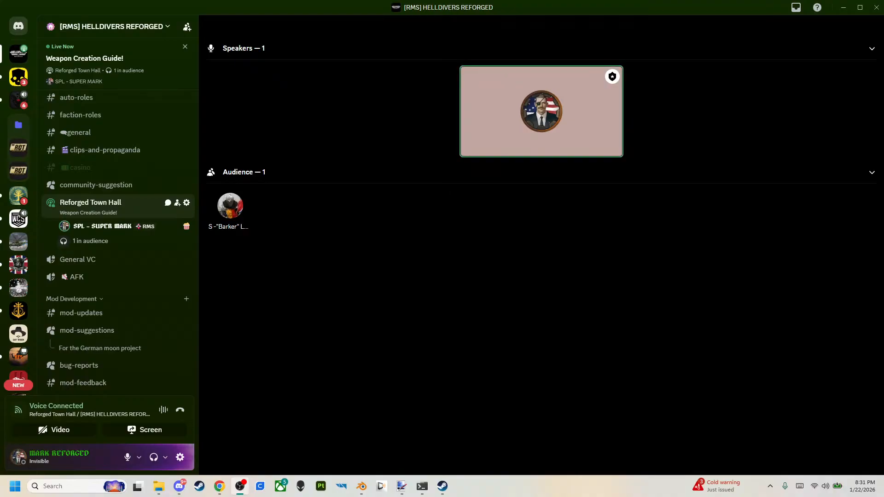
# Switch to Blender and turn off the Face Orientation overlay on the rifle model.
pyautogui.click(843, 8)
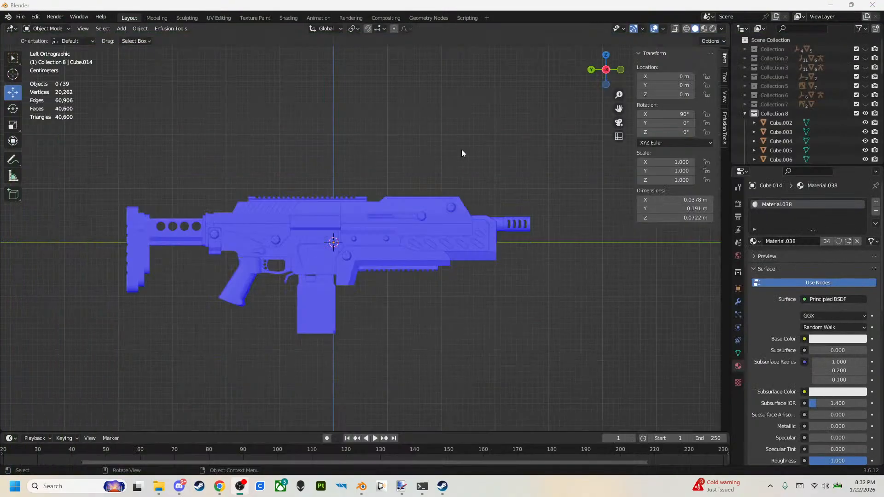
pyautogui.moveTo(476, 222); pyautogui.dragTo(543, 200, button='middle')
pyautogui.moveTo(460, 209); pyautogui.dragTo(301, 301, button='middle')
pyautogui.moveTo(388, 279); pyautogui.dragTo(388, 239, button='middle')
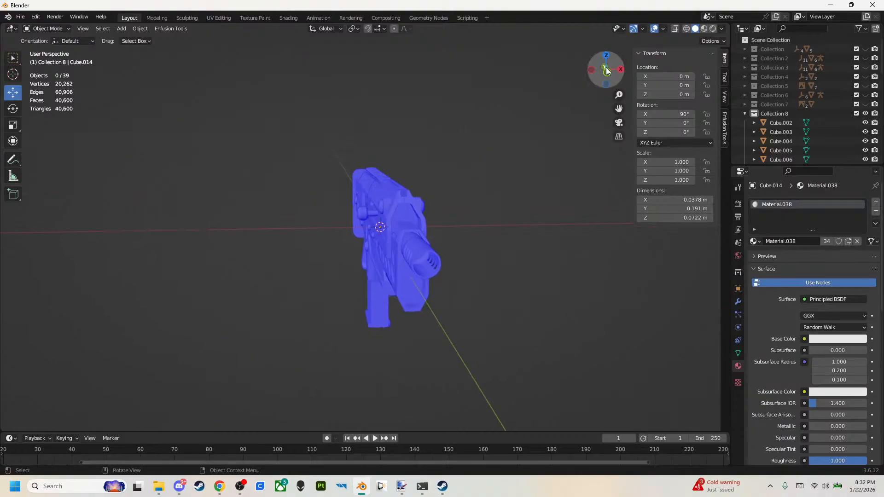
pyautogui.click(663, 29)
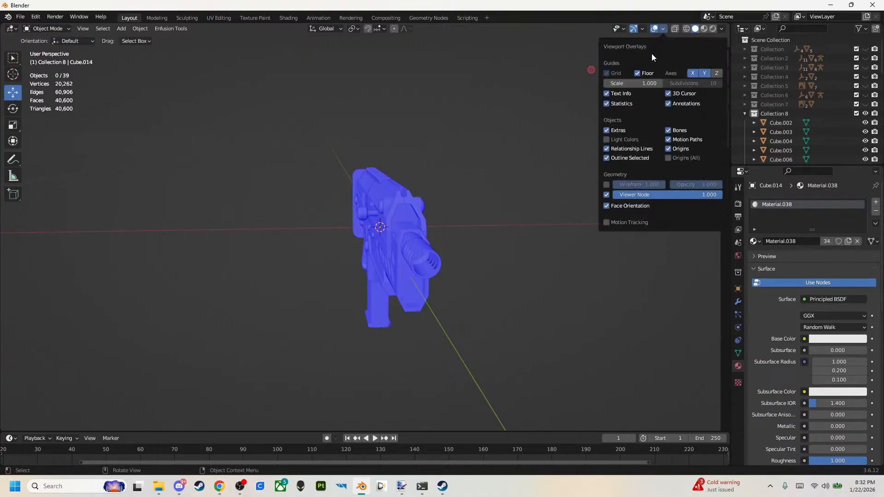
pyautogui.click(607, 205)
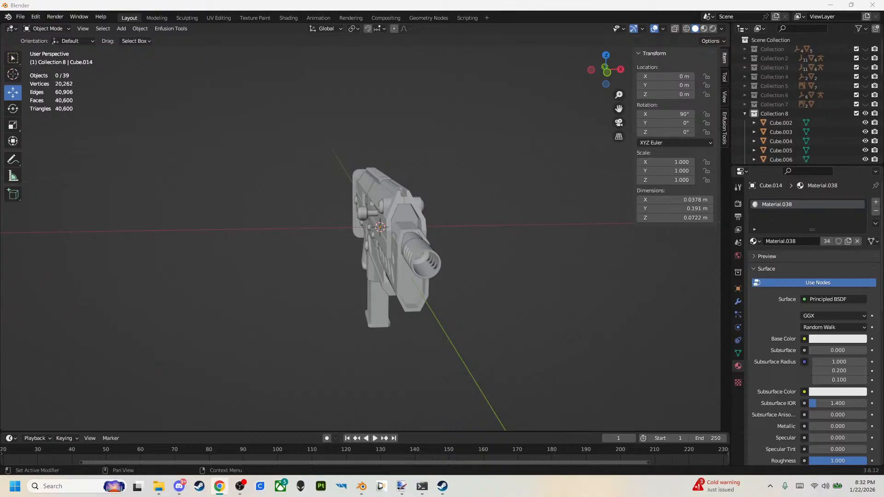
# Examine the whole rifle from several sides and check that the lower handguard and receiver are separate objects.
pyautogui.hotkey('alt', 'Tab')
pyautogui.keyDown('alt'); pyautogui.moveTo(360, 253); pyautogui.dragTo(266, 220, button='middle'); pyautogui.keyUp('alt')
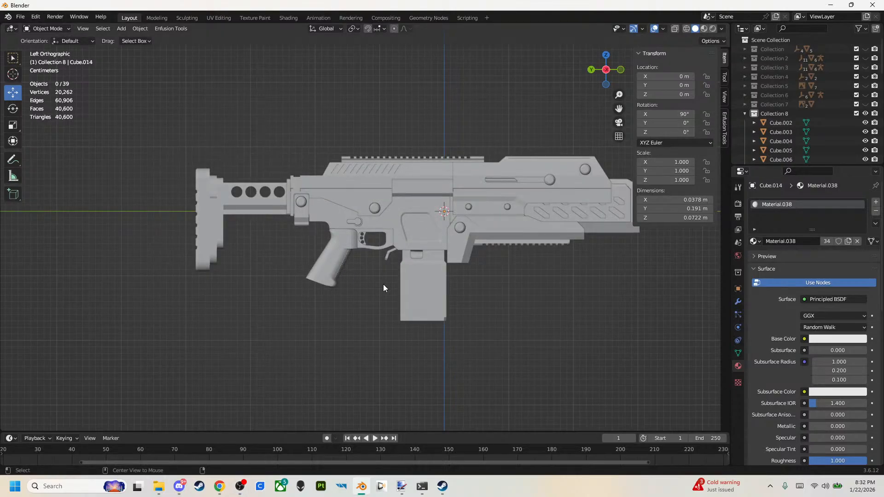
pyautogui.moveTo(396, 366); pyautogui.dragTo(342, 289, button='middle')
pyautogui.scroll(3, 341, 290)
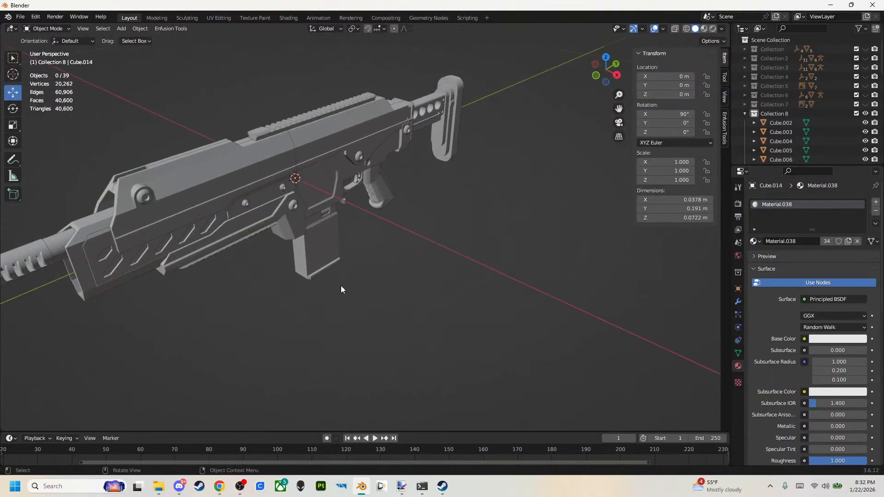
pyautogui.click(331, 245)
pyautogui.moveTo(458, 299); pyautogui.dragTo(402, 269, button='middle')
pyautogui.click(417, 291)
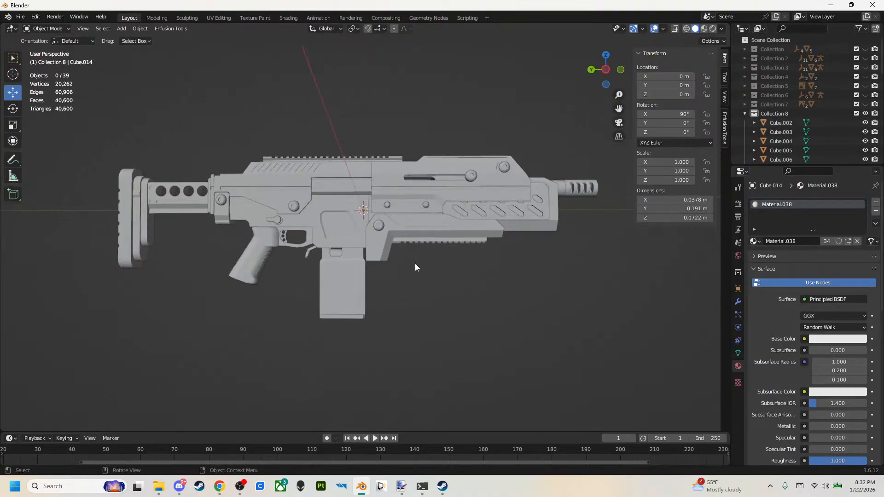
pyautogui.click(442, 216)
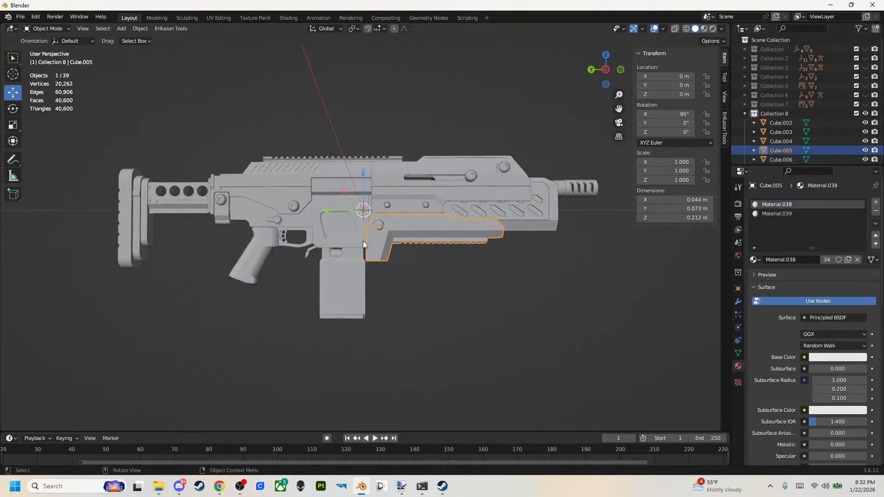
pyautogui.click(346, 234)
pyautogui.click(290, 158)
pyautogui.click(320, 97)
# Inspect the top rail close up as a separate object on the receiver.
pyautogui.moveTo(428, 184); pyautogui.dragTo(336, 195, button='middle')
pyautogui.scroll(8, 336, 195)
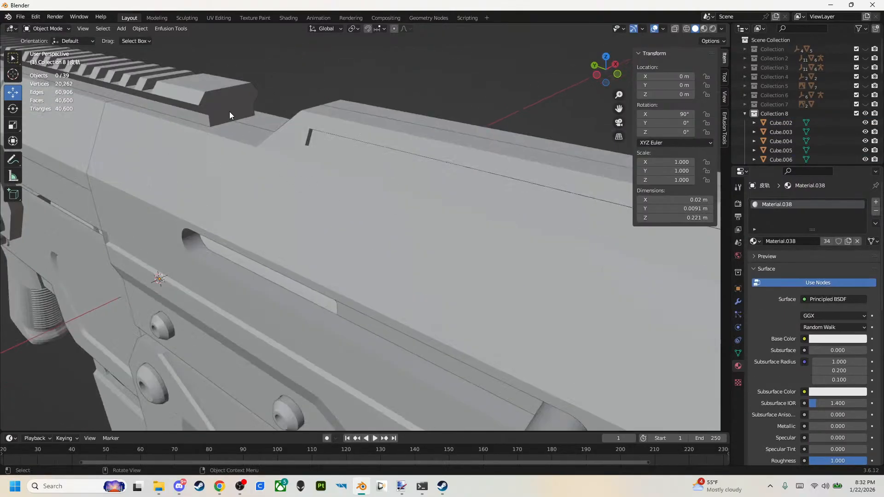
pyautogui.click(229, 111)
pyautogui.scroll(-5, 238, 115)
pyautogui.moveTo(239, 114); pyautogui.dragTo(339, 157, button='middle')
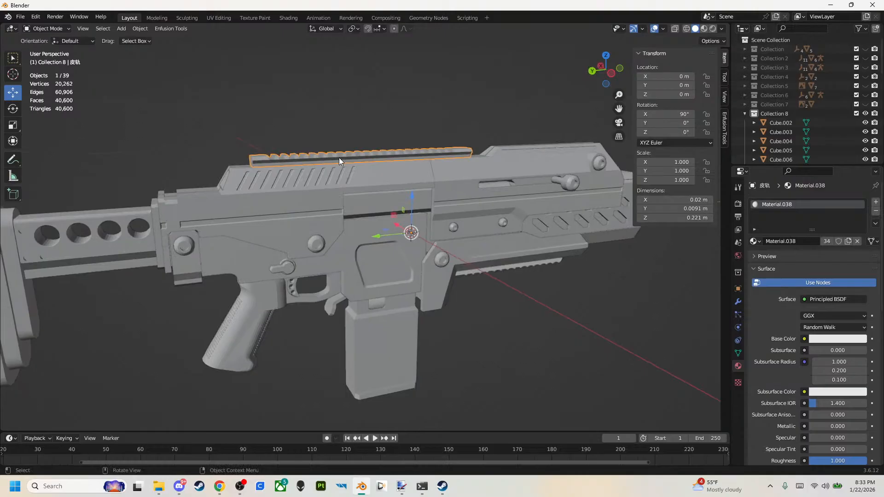
pyautogui.scroll(-1, 380, 336)
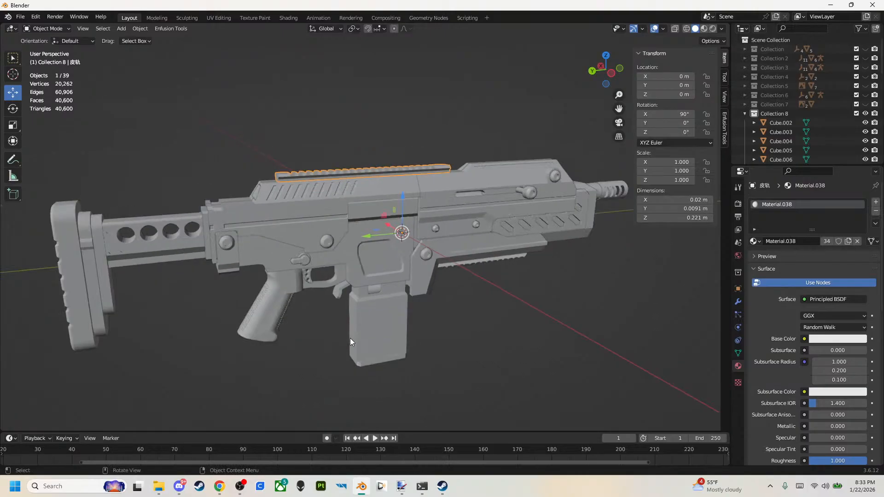
pyautogui.moveTo(350, 338); pyautogui.dragTo(327, 344, button='middle')
# Inspect the charging handle knob, the bolt carrier and the upper handguard shell to see which parts move together.
pyautogui.click(523, 205)
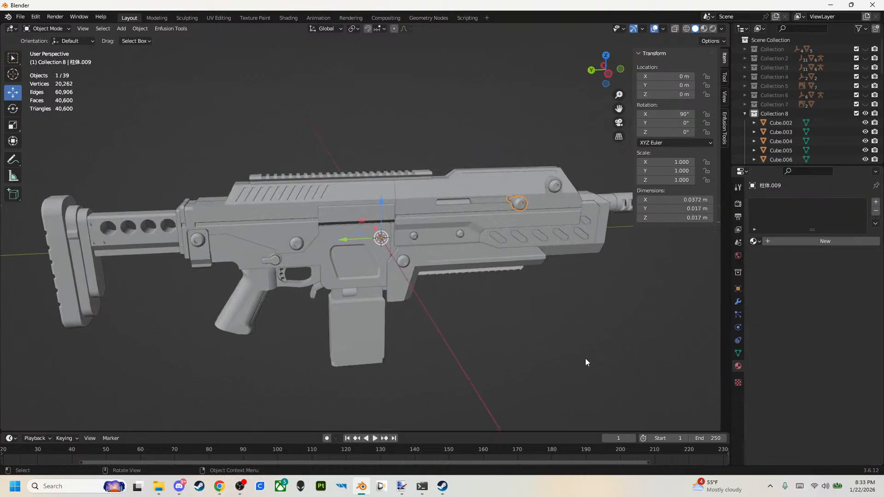
pyautogui.click(491, 201)
pyautogui.click(541, 318)
pyautogui.moveTo(540, 318); pyautogui.dragTo(499, 184, button='middle')
pyautogui.click(407, 174)
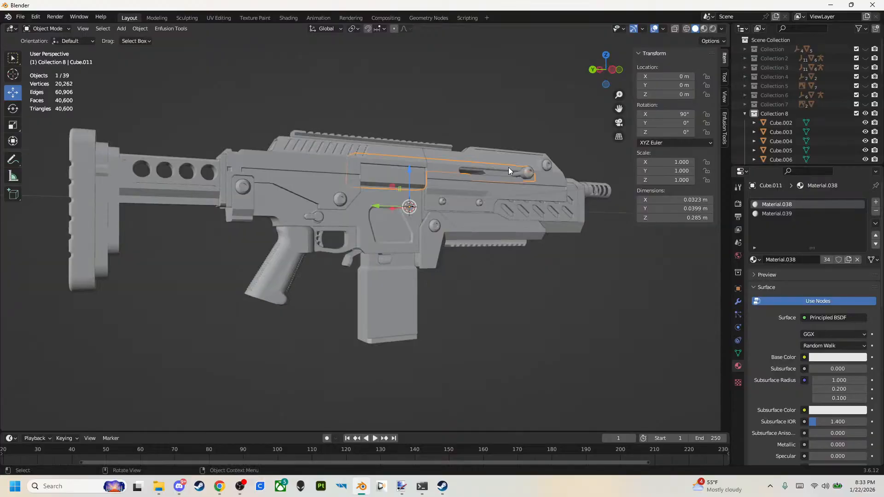
pyautogui.scroll(2, 502, 170)
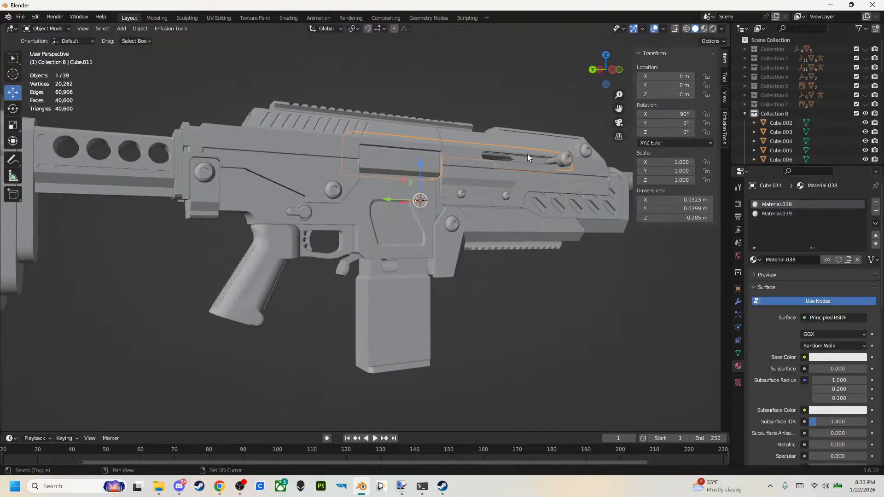
pyautogui.keyDown('shift'); pyautogui.click(562, 165); pyautogui.keyUp('shift')
pyautogui.moveTo(556, 215); pyautogui.dragTo(706, 286, button='middle')
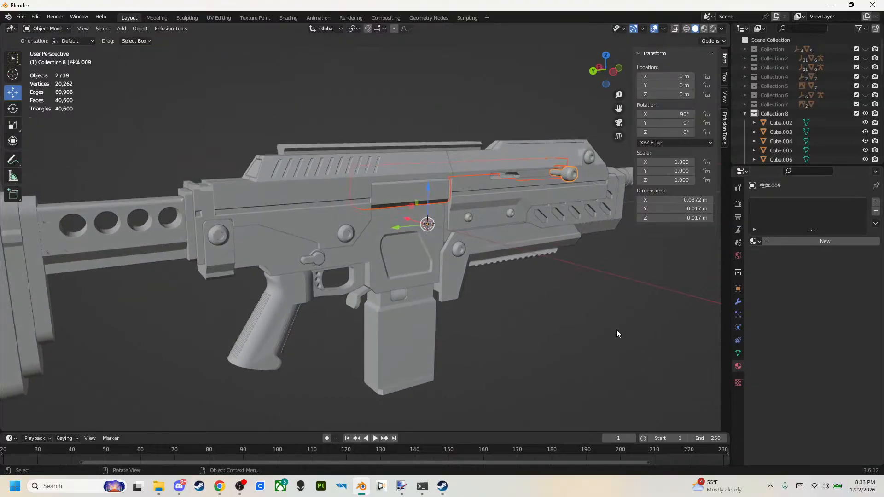
pyautogui.click(544, 172)
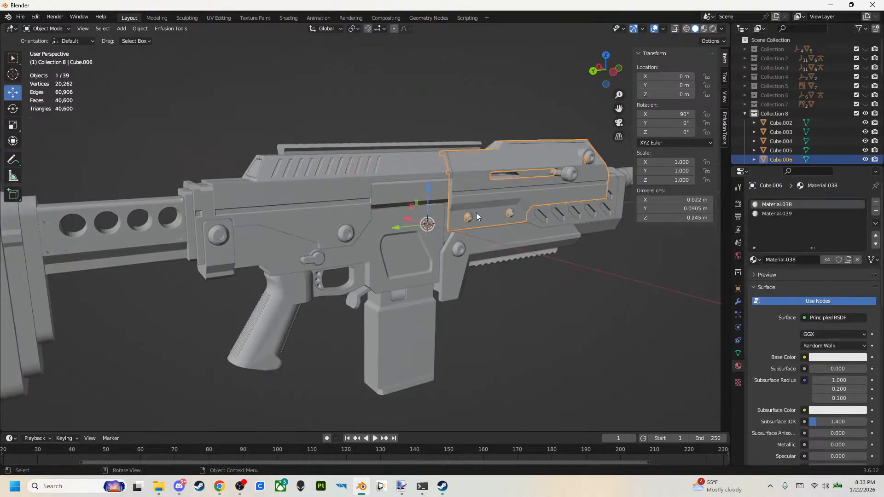
pyautogui.click(520, 174)
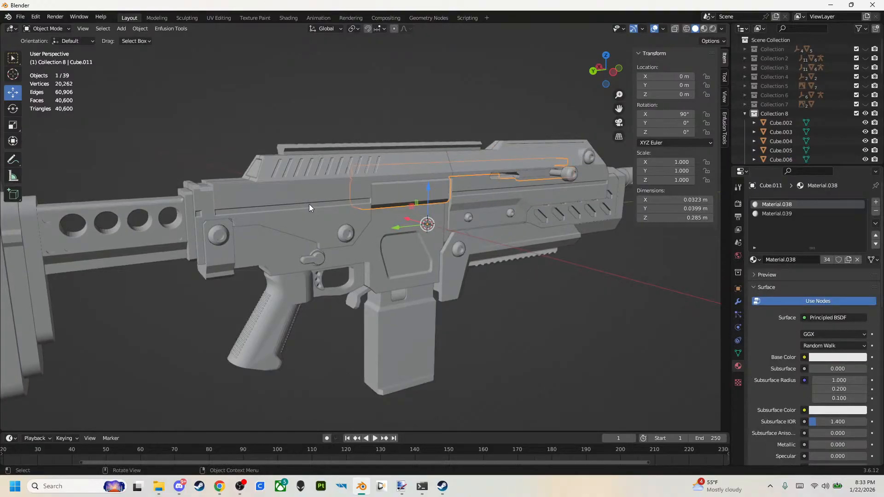
pyautogui.click(308, 203)
pyautogui.click(433, 353)
pyautogui.click(485, 351)
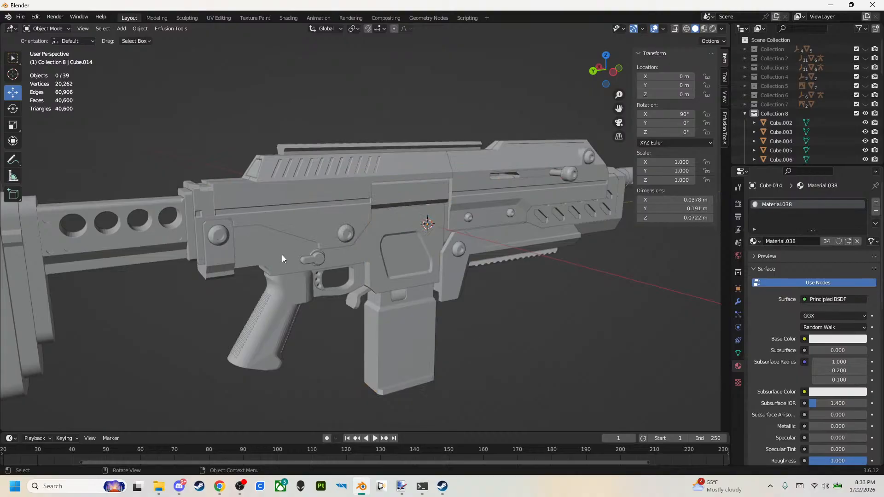
# Inspect the magazine as a separate object, then clear the selection.
pyautogui.scroll(-2, 424, 305)
pyautogui.scroll(1, 442, 316)
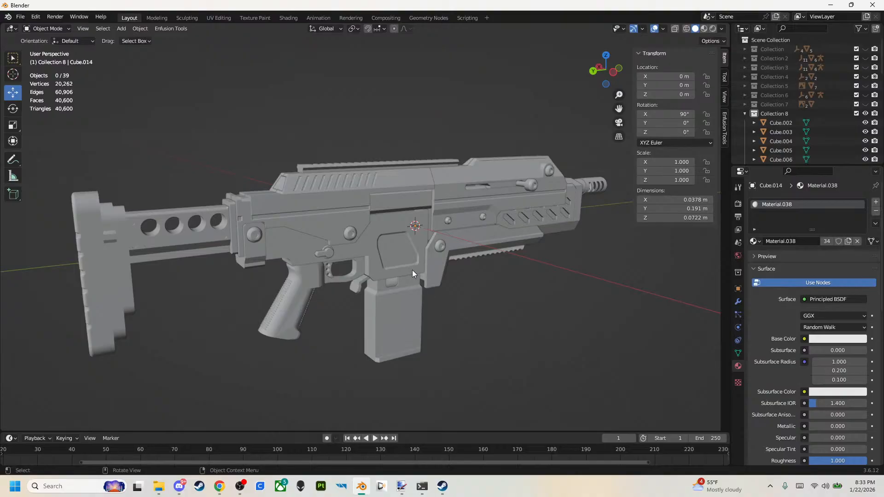
pyautogui.scroll(-2, 417, 282)
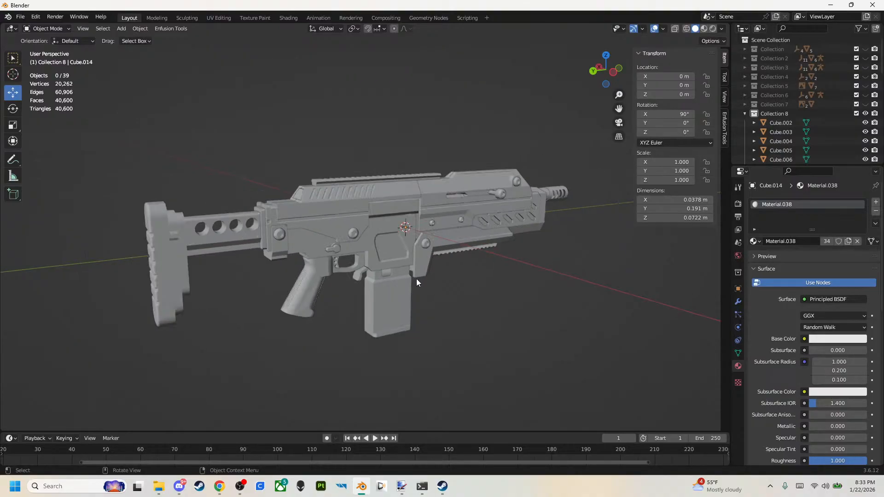
pyautogui.click(399, 280)
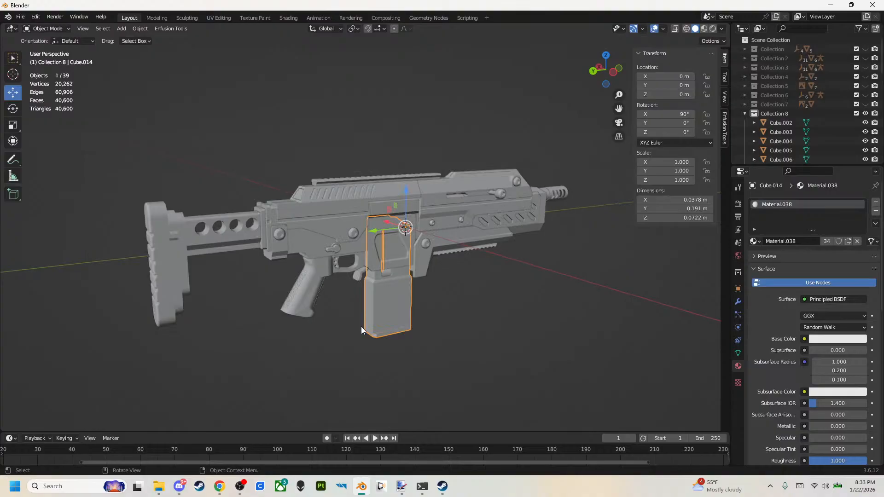
pyautogui.click(404, 390)
# Join the charging handle knob with the bolt carrier Cube.011 into one object.
pyautogui.moveTo(436, 377); pyautogui.dragTo(451, 218, button='middle')
pyautogui.scroll(4, 311, 278)
pyautogui.scroll(-4, 312, 278)
pyautogui.click(429, 198)
pyautogui.keyDown('shift'); pyautogui.click(410, 197); pyautogui.keyUp('shift')
pyautogui.rightClick(442, 218)
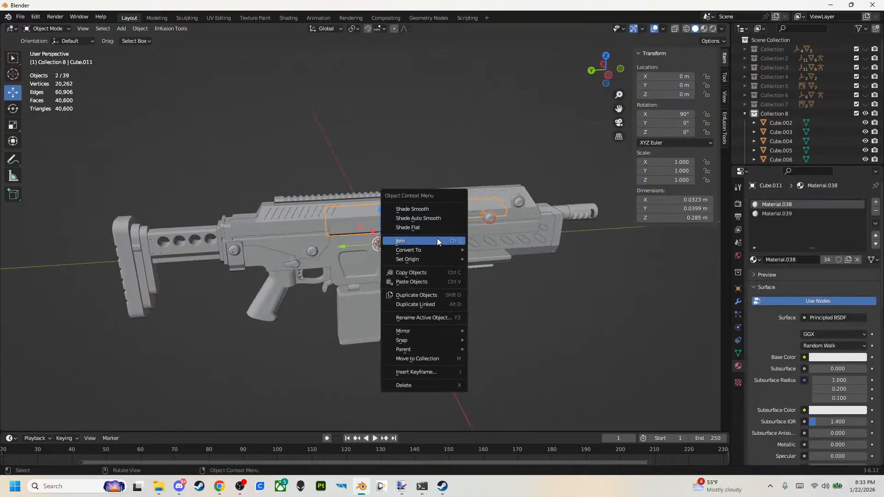
pyautogui.click(437, 239)
# Join the upper handguard shell Cube.006, its front piece and the cross bolt 柱体.007 into one object.
pyautogui.scroll(2, 468, 231)
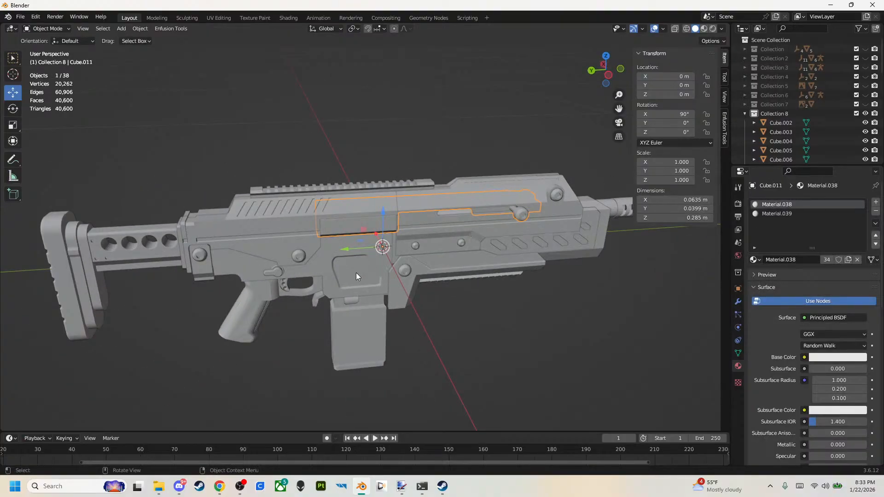
pyautogui.click(579, 233)
pyautogui.moveTo(578, 233); pyautogui.dragTo(511, 231, button='middle')
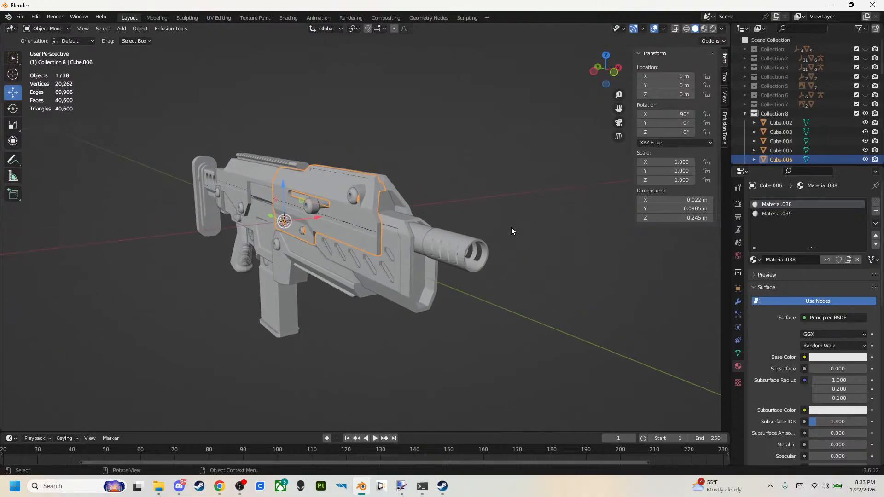
pyautogui.keyDown('shift'); pyautogui.click(394, 187); pyautogui.keyUp('shift')
pyautogui.moveTo(393, 188); pyautogui.dragTo(372, 202, button='middle')
pyautogui.keyDown('shift'); pyautogui.click(274, 236); pyautogui.keyUp('shift')
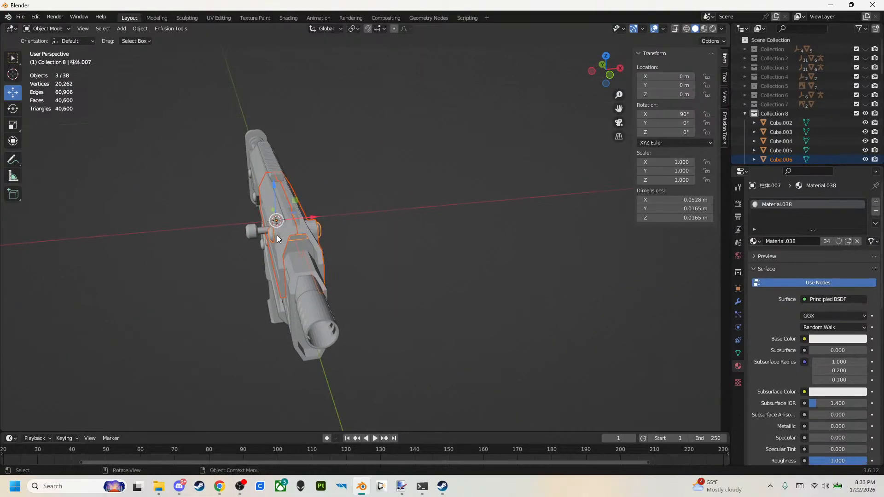
pyautogui.moveTo(274, 236); pyautogui.dragTo(366, 225, button='middle')
pyautogui.rightClick(452, 214)
pyautogui.click(452, 215)
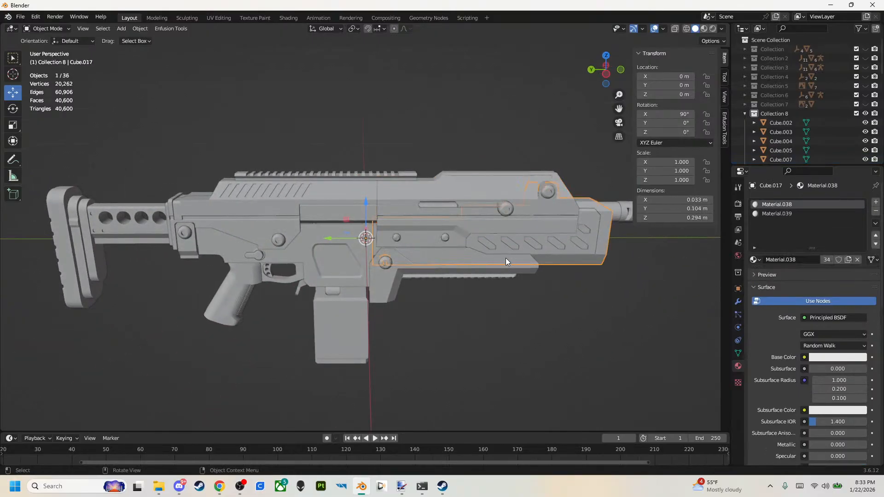
# Select the muzzle brake at the front of the barrel and look it up in the object list.
pyautogui.moveTo(446, 266); pyautogui.dragTo(480, 198, button='middle')
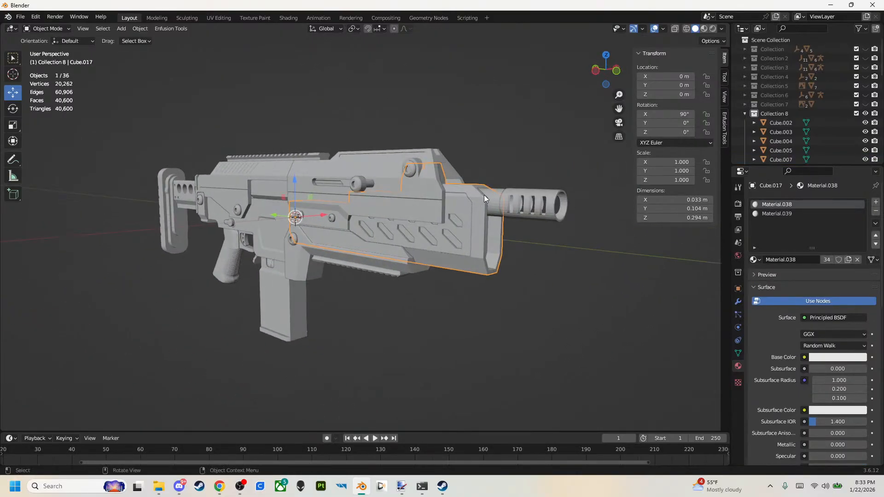
pyautogui.keyDown('shift'); pyautogui.click(490, 192); pyautogui.keyUp('shift')
pyautogui.keyDown('shift'); pyautogui.click(538, 205); pyautogui.keyUp('shift')
pyautogui.press('b')
pyautogui.moveTo(490, 157); pyautogui.dragTo(536, 214)
pyautogui.click(540, 207)
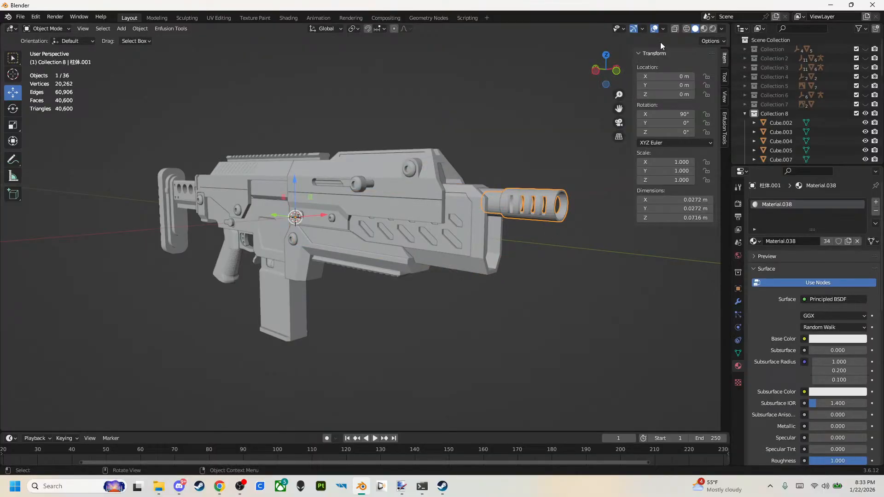
pyautogui.press('KP_Decimal')
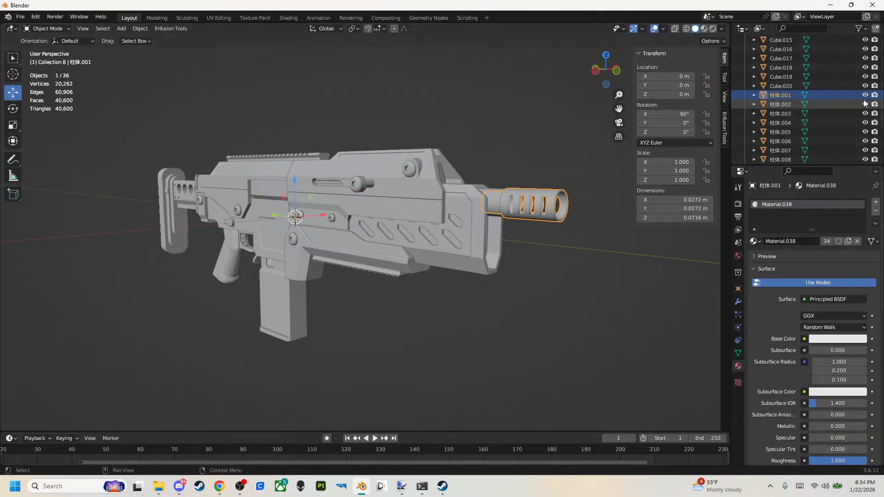
pyautogui.scroll(5, 855, 96)
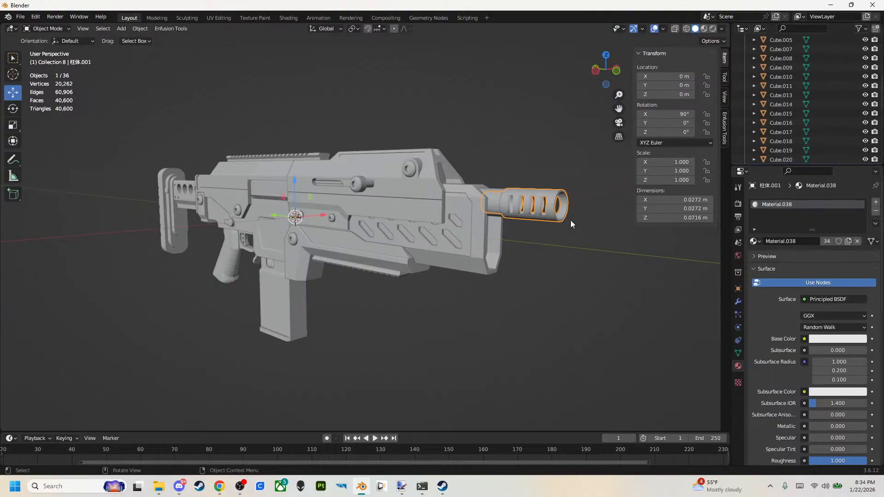
# Join the barrel 柱体.015 and the slotted muzzle brake into one object.
pyautogui.moveTo(503, 239); pyautogui.dragTo(602, 299, button='middle')
pyautogui.keyDown('shift'); pyautogui.click(556, 296); pyautogui.keyUp('shift')
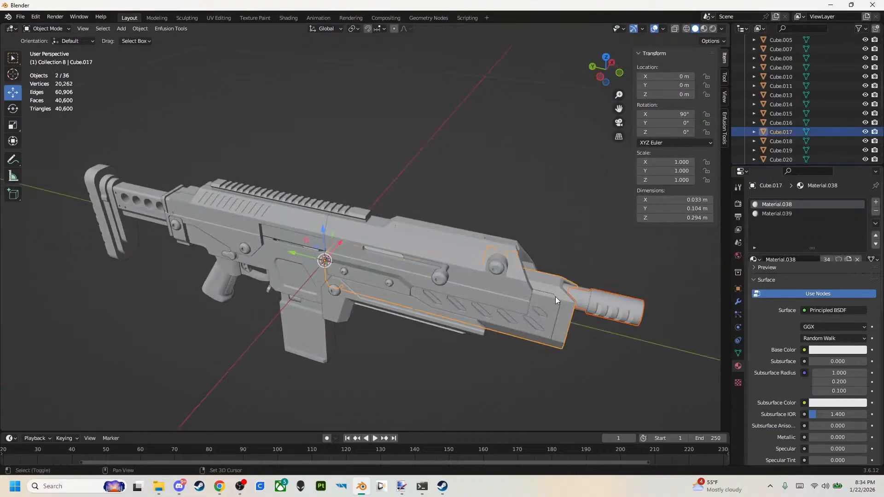
pyautogui.click(583, 293)
pyautogui.scroll(4, 620, 287)
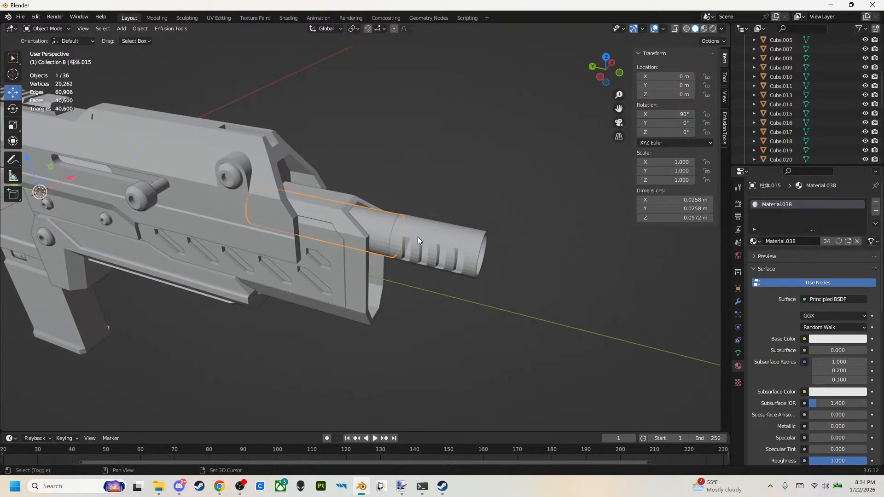
pyautogui.keyDown('shift'); pyautogui.click(418, 231); pyautogui.keyUp('shift')
pyautogui.rightClick(386, 226)
pyautogui.click(385, 225)
# Join the barrel and muzzle brake to the upper handguard shell 柱体.007.
pyautogui.moveTo(316, 220)
pyautogui.mouseDown(button='middle')
pyautogui.moveTo(357, 217)
pyautogui.moveTo(254, 226)
pyautogui.moveTo(313, 220)
pyautogui.mouseUp(button='middle')
pyautogui.keyDown('shift'); pyautogui.click(313, 220); pyautogui.keyUp('shift')
pyautogui.rightClick(313, 220)
pyautogui.click(313, 219)
# Hide the bolt carrier and charging handle object Cube.011.
pyautogui.moveTo(358, 210); pyautogui.dragTo(437, 165, button='middle')
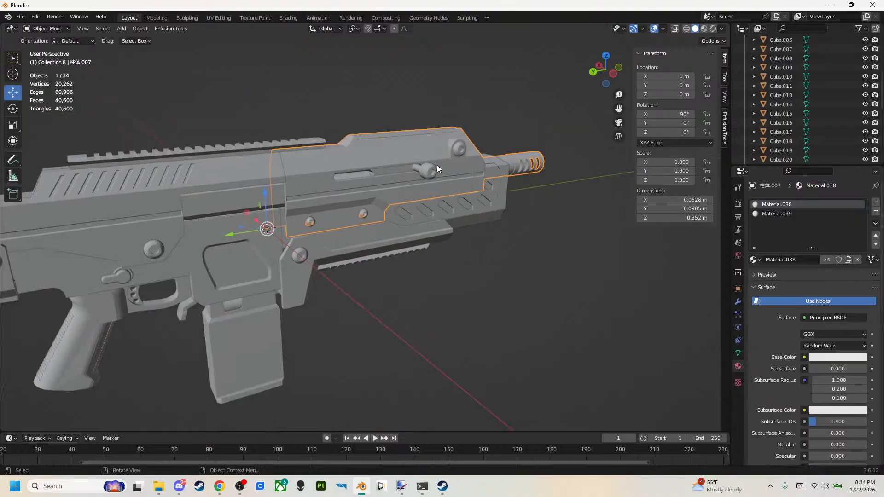
pyautogui.click(437, 164)
pyautogui.click(866, 86)
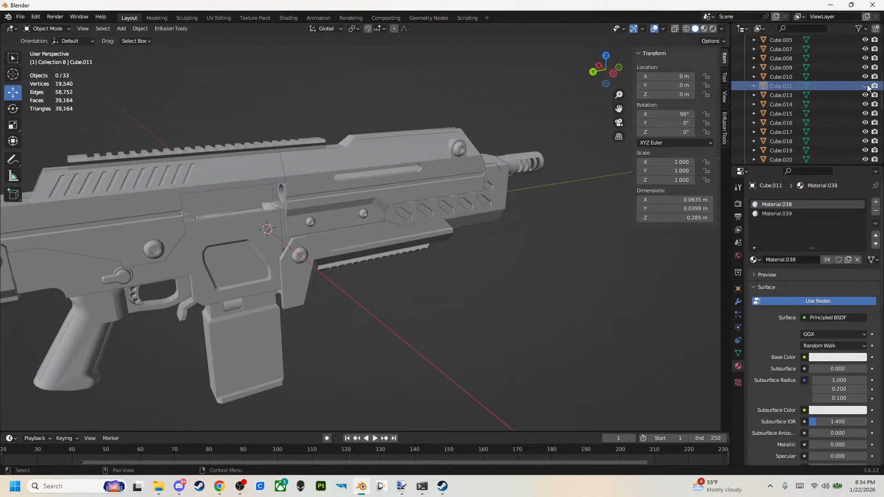
# Join the handguard, lower front housing and barrel pieces at the front of the rifle into one object.
pyautogui.moveTo(410, 75); pyautogui.dragTo(574, 321)
pyautogui.rightClick(573, 322)
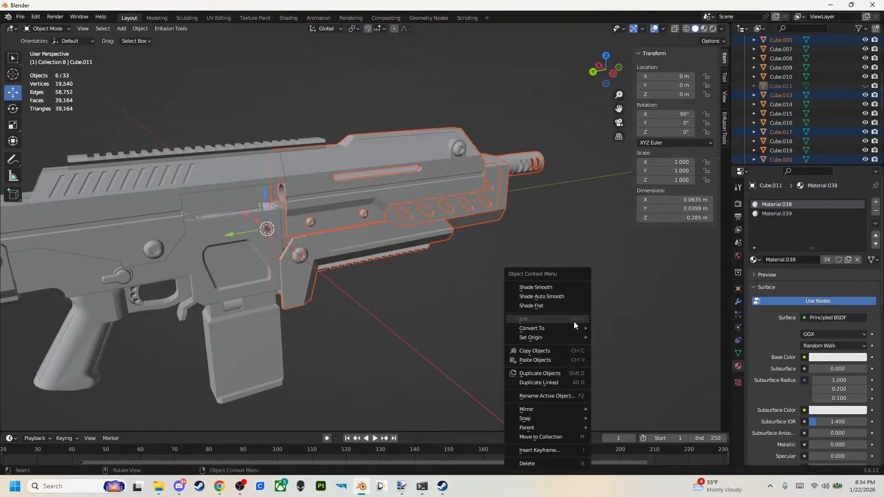
pyautogui.rightClick(400, 239)
pyautogui.click(399, 240)
pyautogui.moveTo(399, 239); pyautogui.dragTo(397, 272, button='middle')
# Select 柱体.014 at the top of the magazine and examine the parts inside the receiver in wireframe shading.
pyautogui.click(380, 288)
pyautogui.scroll(3, 397, 273)
pyautogui.scroll(4, 401, 207)
pyautogui.scroll(-8, 359, 191)
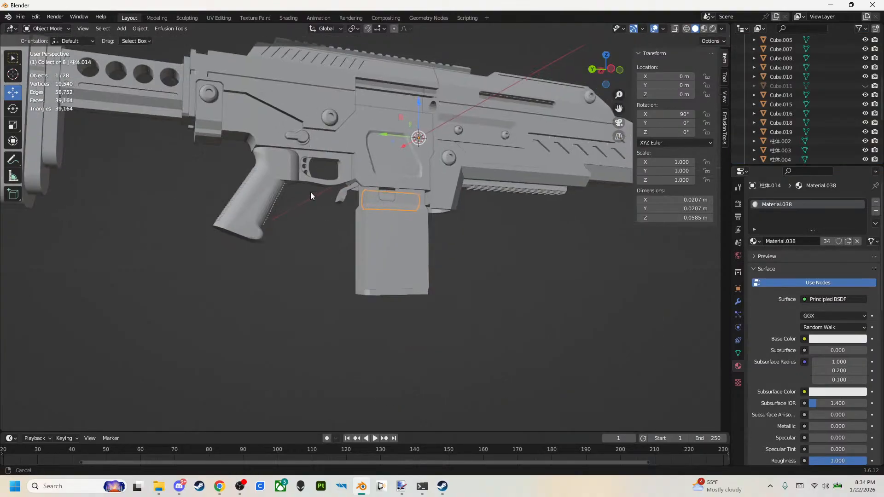
pyautogui.keyDown('shift'); pyautogui.moveTo(310, 192); pyautogui.dragTo(294, 277, button='middle'); pyautogui.keyUp('shift')
pyautogui.press('z')
pyautogui.click(207, 252)
pyautogui.moveTo(204, 256); pyautogui.dragTo(308, 278, button='middle')
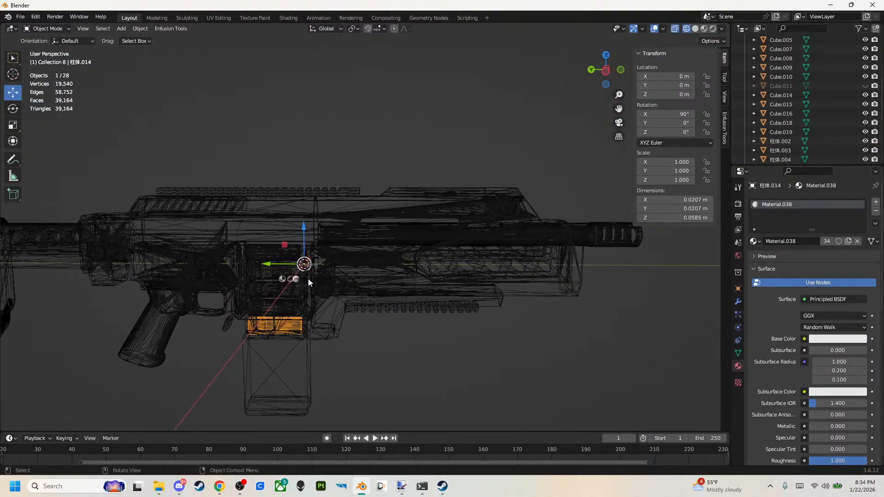
pyautogui.press('z')
pyautogui.click(344, 281)
# Join the stock, pistol grip, top rail and receiver pieces behind the handguard into Cube.010.
pyautogui.click(226, 275)
pyautogui.keyDown('shift'); pyautogui.click(212, 258); pyautogui.keyUp('shift')
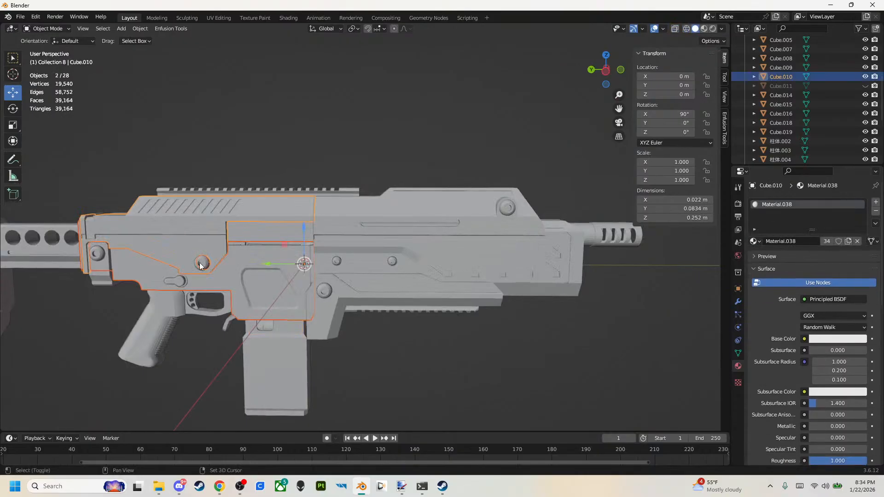
pyautogui.keyDown('shift'); pyautogui.moveTo(92, 149); pyautogui.dragTo(203, 355); pyautogui.keyUp('shift')
pyautogui.rightClick(203, 355)
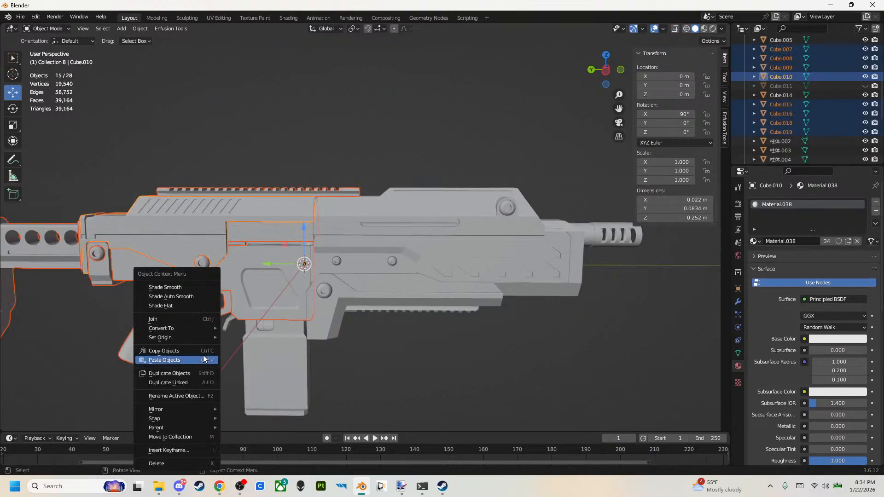
pyautogui.click(187, 320)
# Join the rear rifle body with the small lever 立方体 behind the magazine, keeping 立方体 as the active object.
pyautogui.keyDown('shift'); pyautogui.moveTo(187, 319); pyautogui.dragTo(249, 297, button='middle'); pyautogui.keyUp('shift')
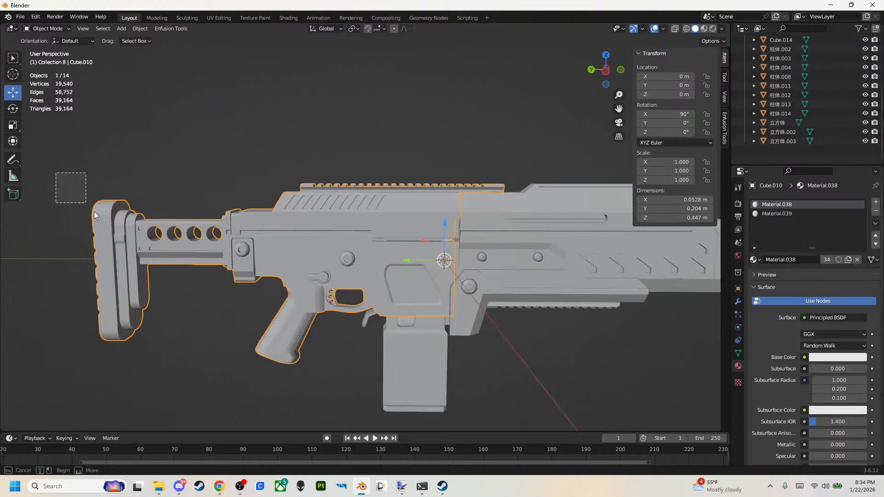
pyautogui.rightClick(212, 371)
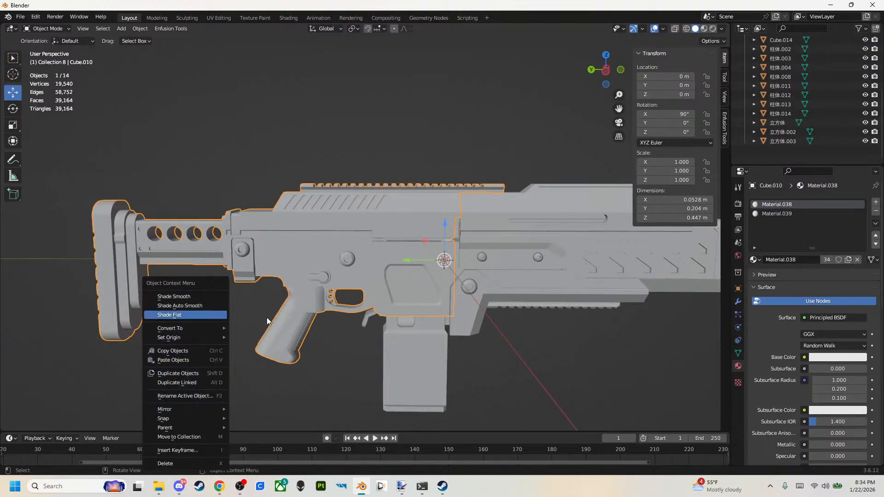
pyautogui.click(314, 373)
pyautogui.click(364, 323)
pyautogui.keyDown('shift'); pyautogui.moveTo(362, 356); pyautogui.dragTo(286, 224); pyautogui.keyUp('shift')
pyautogui.rightClick(319, 321)
pyautogui.click(318, 321)
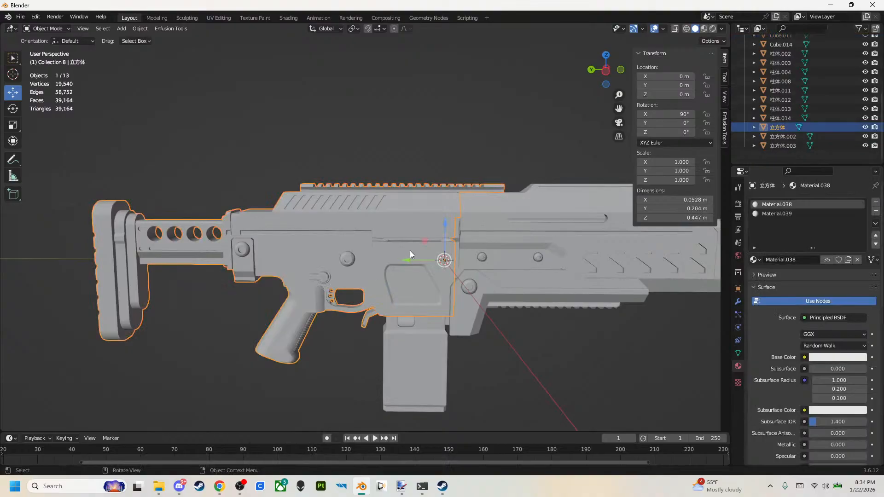
# Hide the rear body object 立方体 to expose the magazine and front assembly.
pyautogui.scroll(3, 453, 244)
pyautogui.click(865, 136)
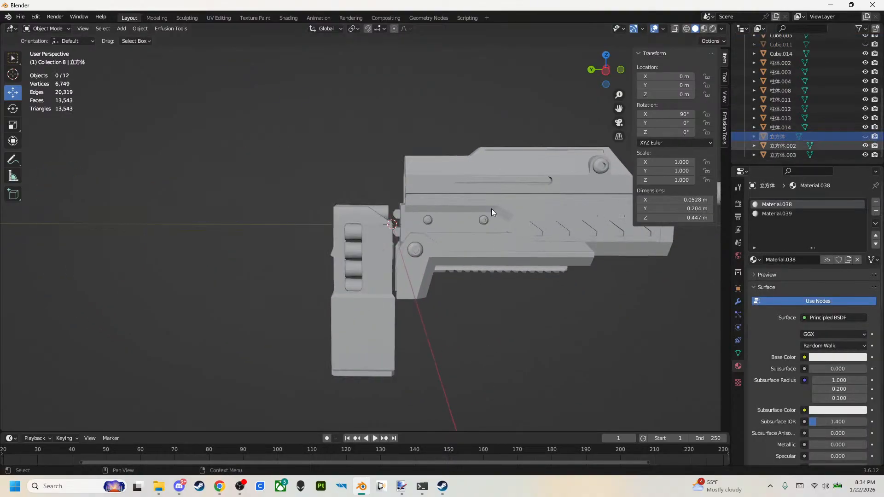
pyautogui.scroll(-2, 444, 287)
pyautogui.moveTo(444, 287); pyautogui.dragTo(664, 150, button='middle')
pyautogui.scroll(5, 767, 135)
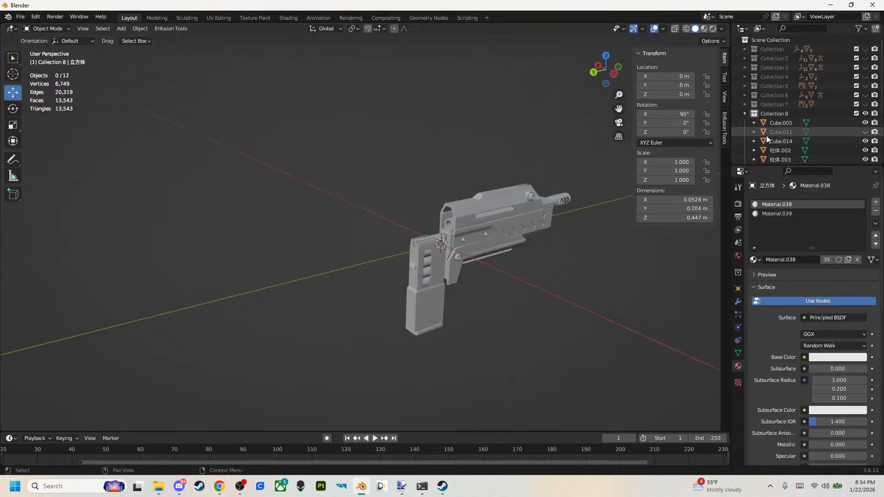
# Join the magazine shell and the cartridges inside it into Cube.014.
pyautogui.scroll(4, 471, 262)
pyautogui.keyDown('shift'); pyautogui.moveTo(500, 261); pyautogui.dragTo(380, 240, button='middle'); pyautogui.keyUp('shift')
pyautogui.moveTo(267, 206); pyautogui.dragTo(203, 176, button='middle')
pyautogui.moveTo(145, 144); pyautogui.dragTo(221, 409)
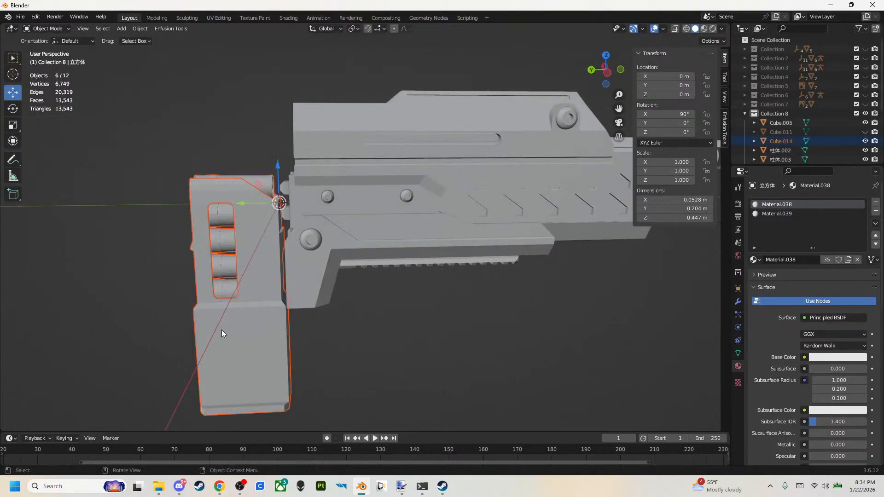
pyautogui.rightClick(222, 330)
pyautogui.keyDown('shift'); pyautogui.click(206, 338); pyautogui.keyUp('shift')
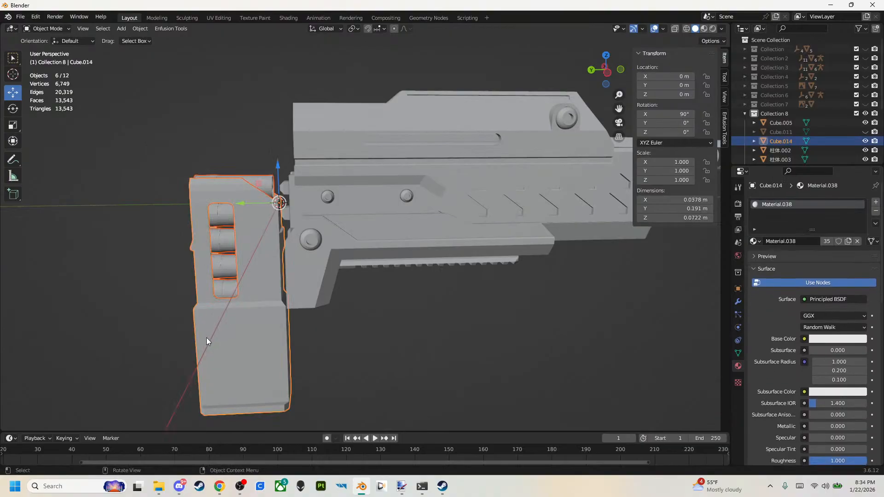
pyautogui.rightClick(206, 335)
pyautogui.click(203, 320)
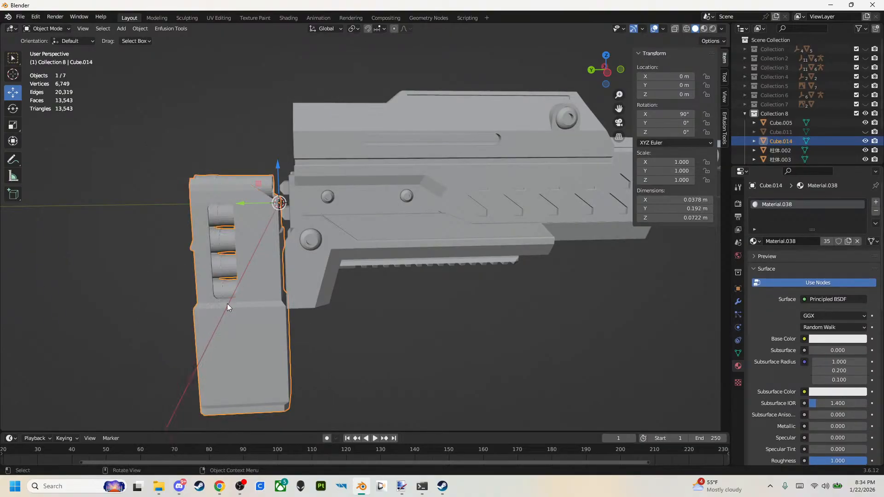
pyautogui.rightClick(250, 288)
pyautogui.click(251, 288)
pyautogui.click(368, 322)
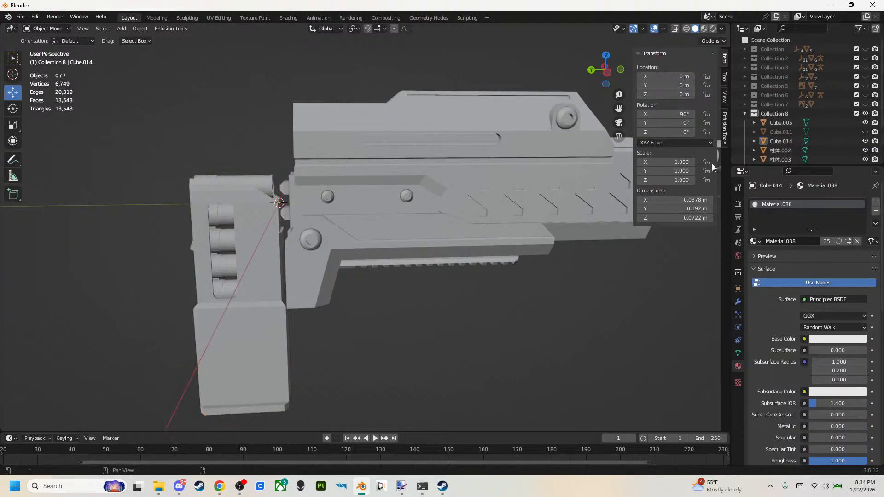
# Hide the magazine object Cube.014 and join all remaining front pieces into Cube.005.
pyautogui.click(865, 141)
pyautogui.scroll(-4, 272, 188)
pyautogui.moveTo(307, 100); pyautogui.dragTo(488, 287)
pyautogui.rightClick(493, 280)
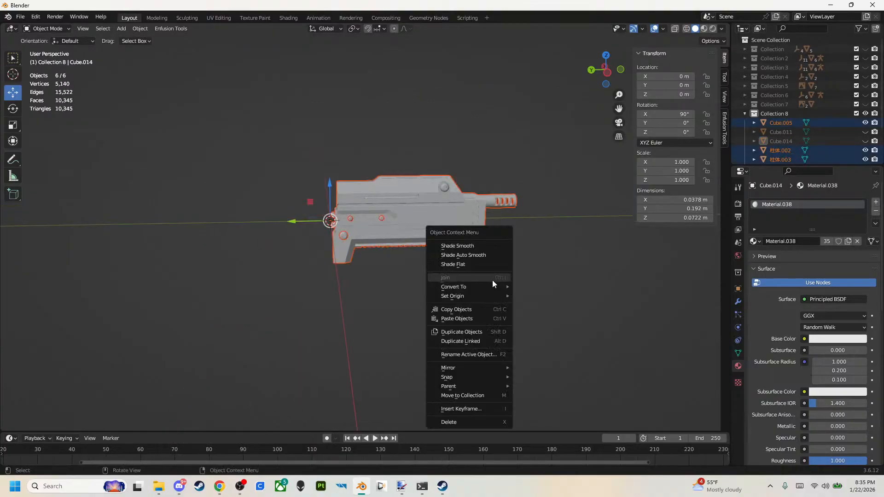
pyautogui.hotkey('ctrl', 'j')
pyautogui.rightClick(450, 206)
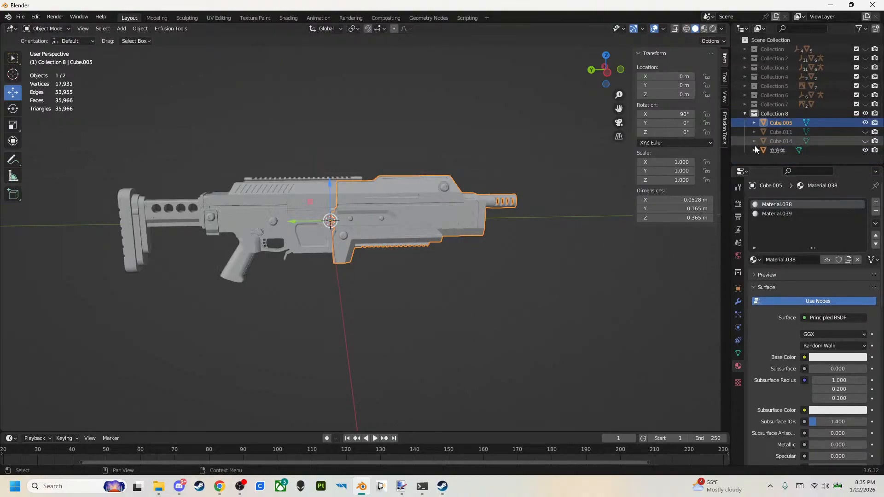
# Rename the rear body object 立方体 as Body.
pyautogui.doubleClick(781, 151)
pyautogui.write('Body')
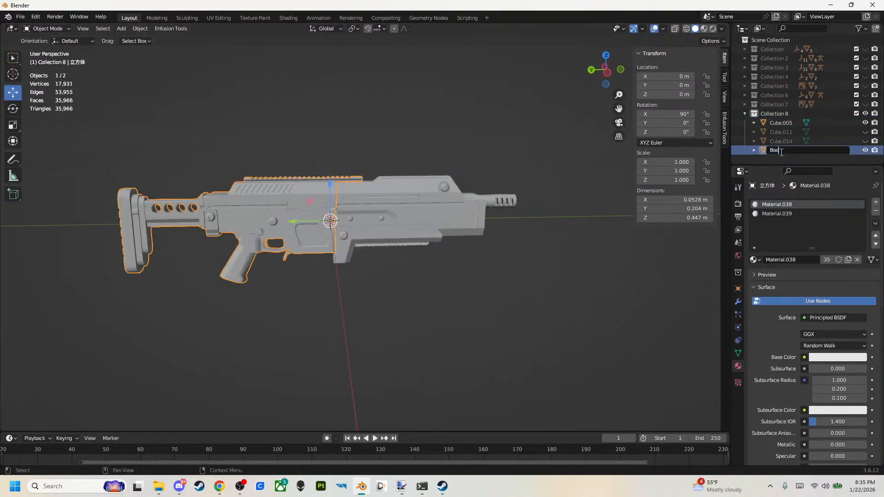
pyautogui.press('Return')
# Join the front assembly Cube.005 into the Body object.
pyautogui.scroll(3, 370, 233)
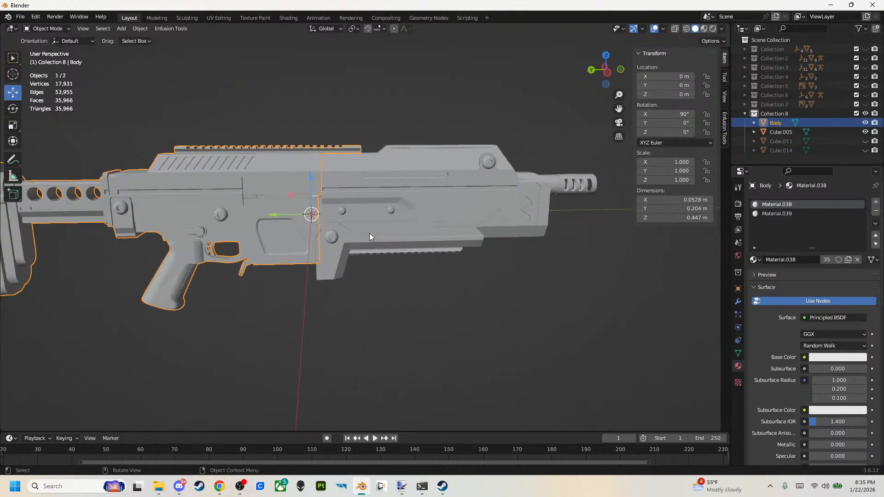
pyautogui.click(369, 233)
pyautogui.keyDown('shift'); pyautogui.click(239, 201); pyautogui.keyUp('shift')
pyautogui.moveTo(238, 201); pyautogui.dragTo(300, 219, button='middle')
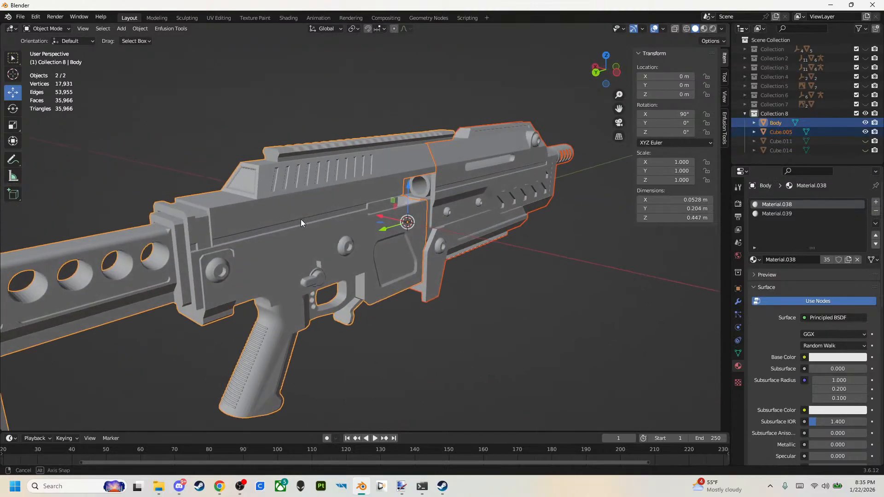
pyautogui.rightClick(297, 219)
pyautogui.click(295, 219)
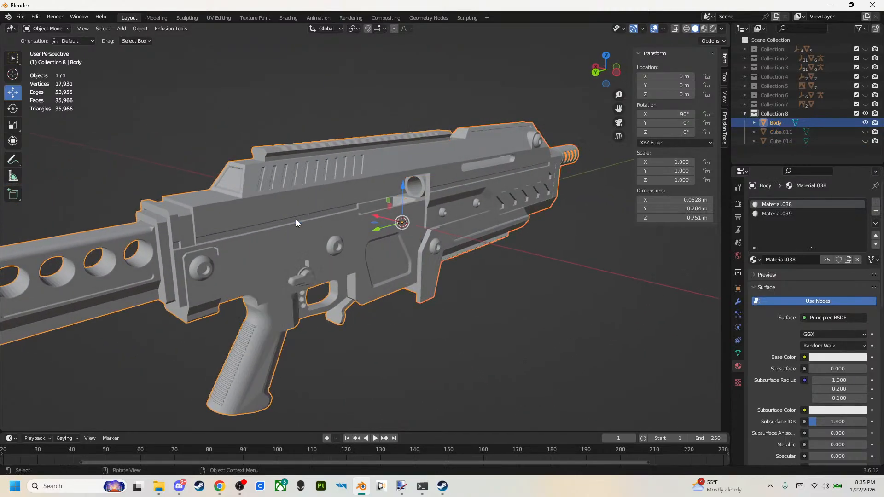
# Unhide the bolt carrier and charging handle object Cube.011 and rename it Bolt.
pyautogui.click(865, 132)
pyautogui.doubleClick(786, 132)
pyautogui.write('Bolt')
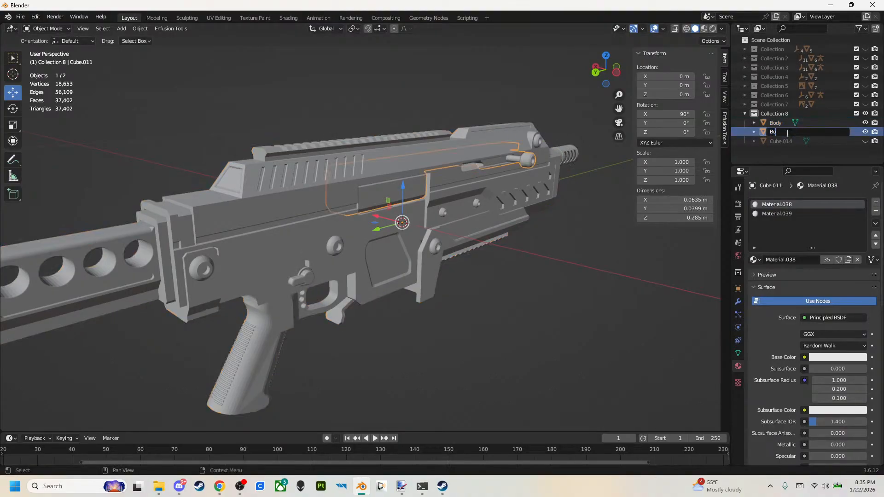
pyautogui.press('Return')
# Rename the hidden magazine object Cube.014 as Mag and unhide it.
pyautogui.click(784, 141)
pyautogui.doubleClick(783, 141)
pyautogui.write('Mag')
pyautogui.press('Return')
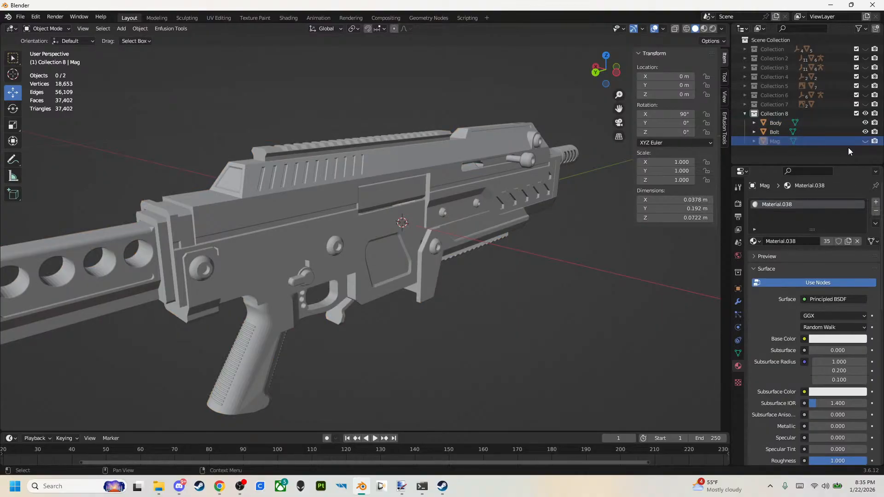
pyautogui.click(865, 141)
# Select the body, bolt and magazine in turn to check that they are separate objects.
pyautogui.moveTo(375, 354); pyautogui.dragTo(362, 351, button='middle')
pyautogui.scroll(-1, 364, 352)
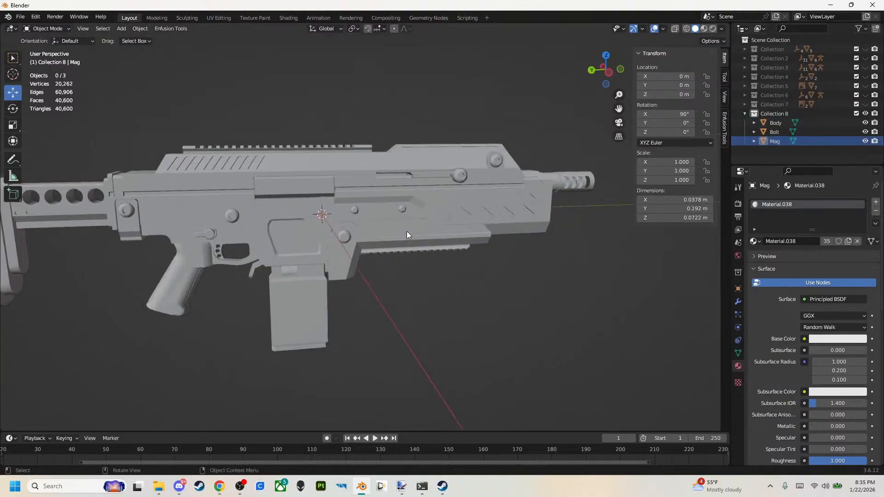
pyautogui.click(403, 238)
pyautogui.click(458, 179)
pyautogui.click(318, 296)
pyautogui.moveTo(317, 294); pyautogui.dragTo(262, 295, button='middle')
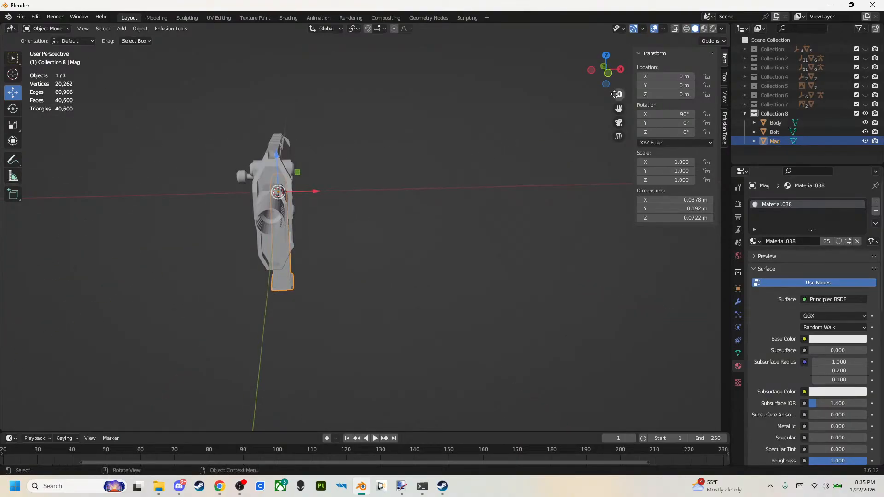
# In the left orthographic view, hide Collection 8 and show the reference weapon in Collection 2.
pyautogui.click(588, 71)
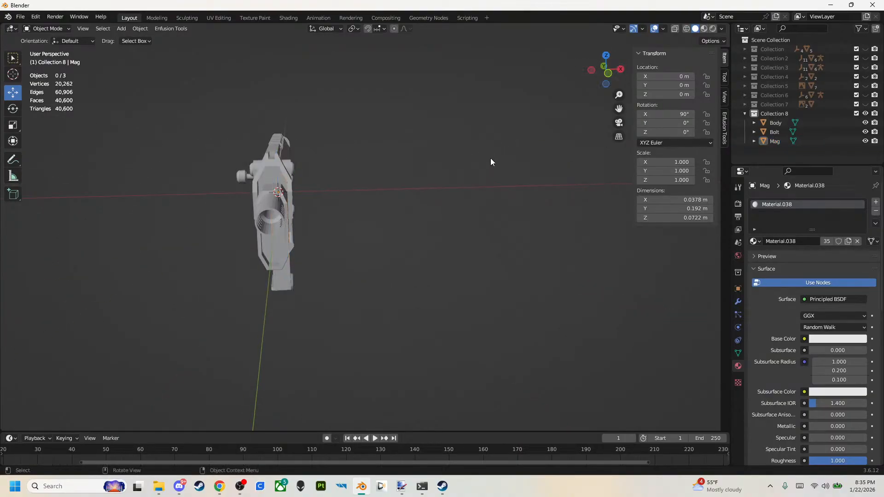
pyautogui.click(591, 70)
pyautogui.click(866, 114)
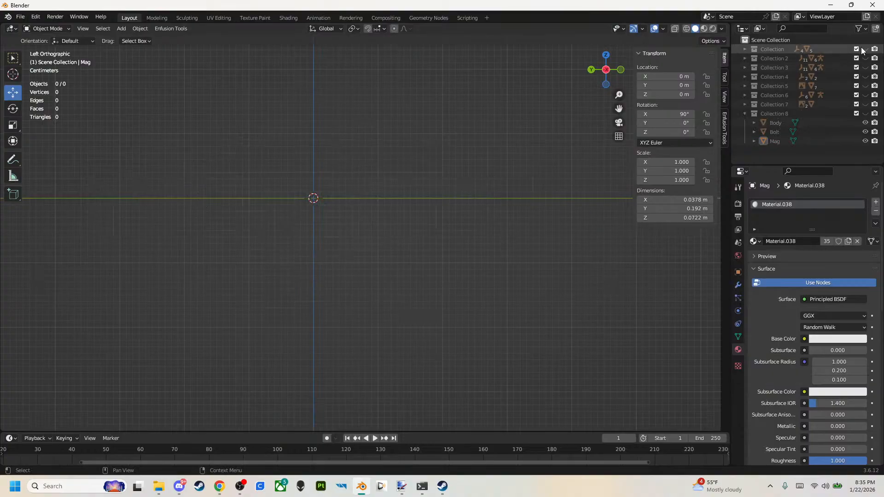
pyautogui.click(866, 59)
pyautogui.click(865, 59)
pyautogui.click(865, 59)
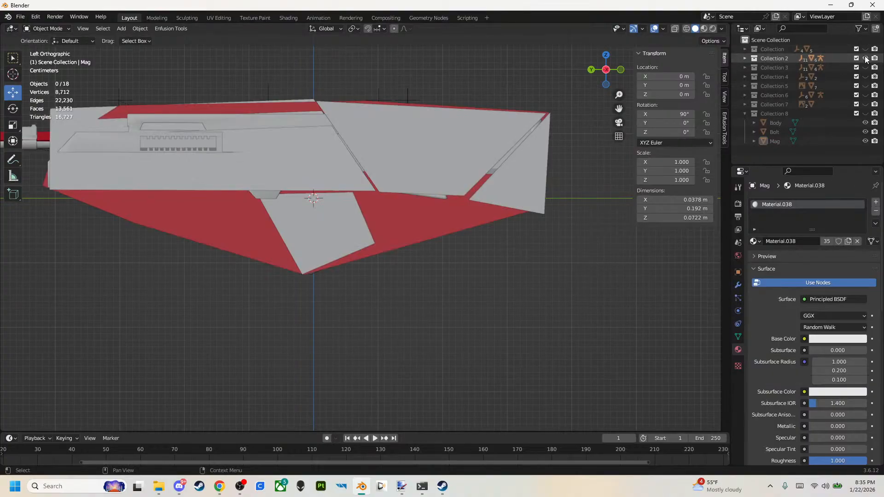
# Switch to wireframe shading and show Collection 8 over the reference weapon in Collection 2.
pyautogui.scroll(-2, 496, 203)
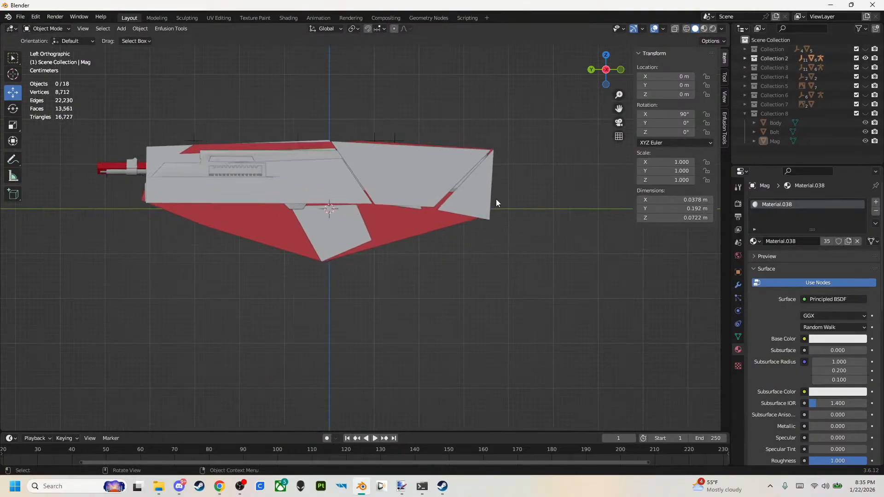
pyautogui.hotkey('shift', 'z')
pyautogui.scroll(-2, 501, 237)
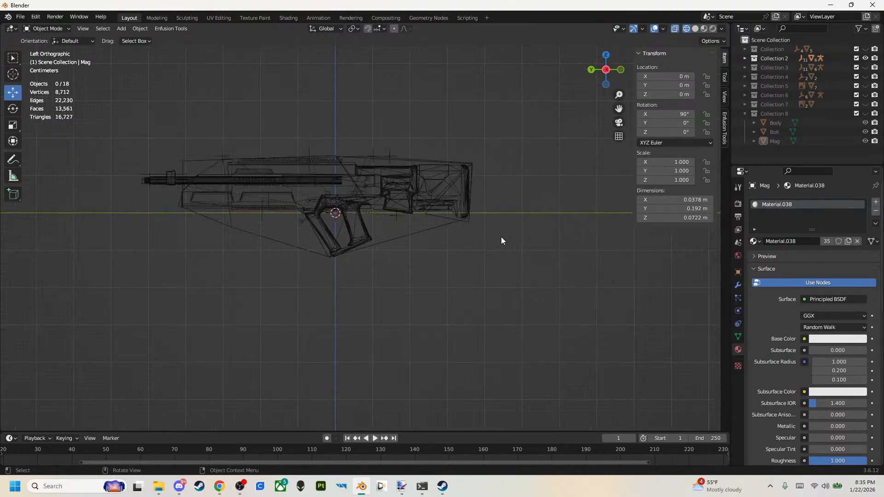
pyautogui.scroll(-1, 501, 240)
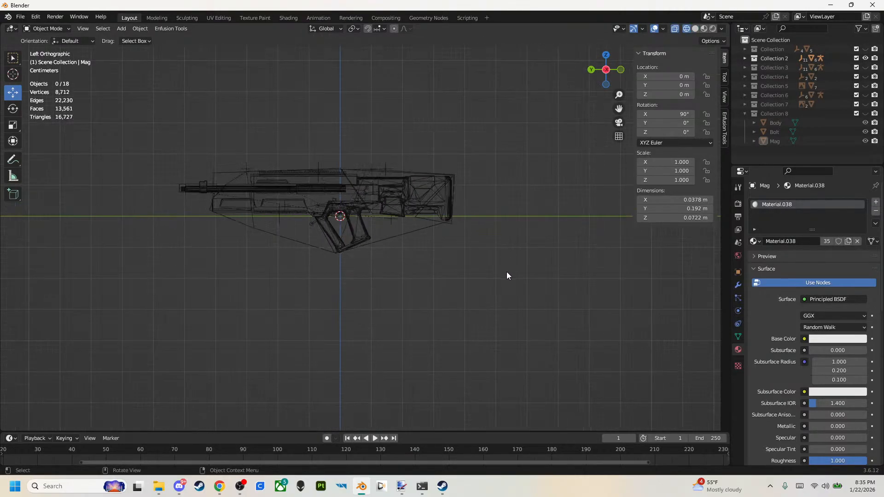
pyautogui.click(866, 114)
# Rotate Body, Bolt and Mag together 180° about the global Z axis.
pyautogui.click(775, 124)
pyautogui.keyDown('shift'); pyautogui.click(773, 138); pyautogui.keyUp('shift')
pyautogui.write('rz')
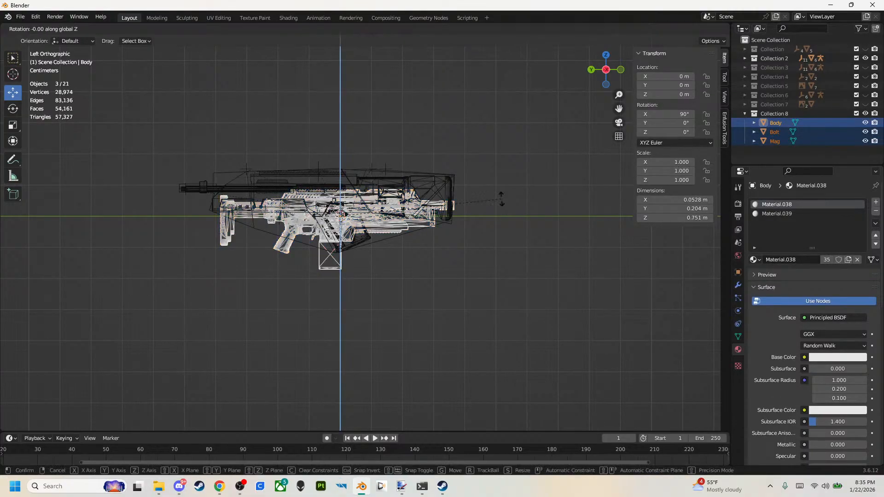
pyautogui.write('180')
pyautogui.press('Return')
# Move Body, Bolt and Mag together about 0.05 m along Y and 0.06 m along Z over the reference weapon.
pyautogui.scroll(5, 501, 199)
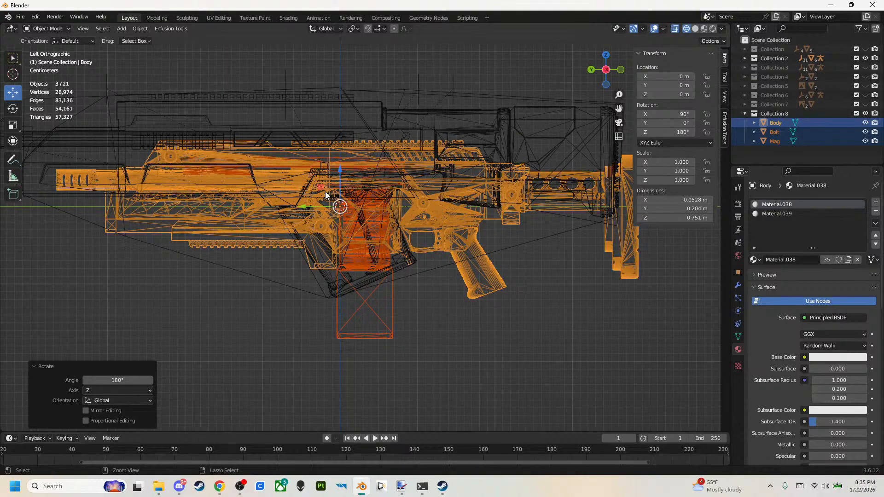
pyautogui.press('g')
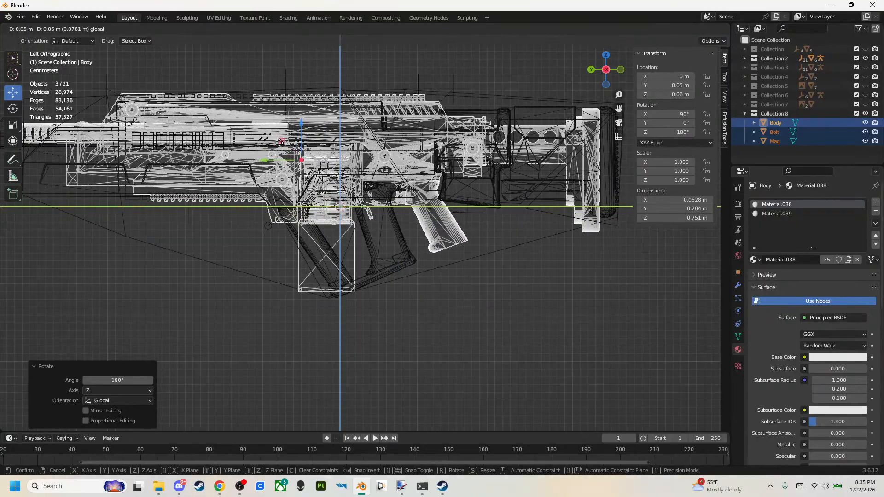
pyautogui.click(267, 153)
# Deselect the rifle parts and hide Collection 2, leaving only Collection 8 shown.
pyautogui.scroll(-3, 408, 224)
pyautogui.hotkey('shift', 'h')
pyautogui.scroll(1, 409, 225)
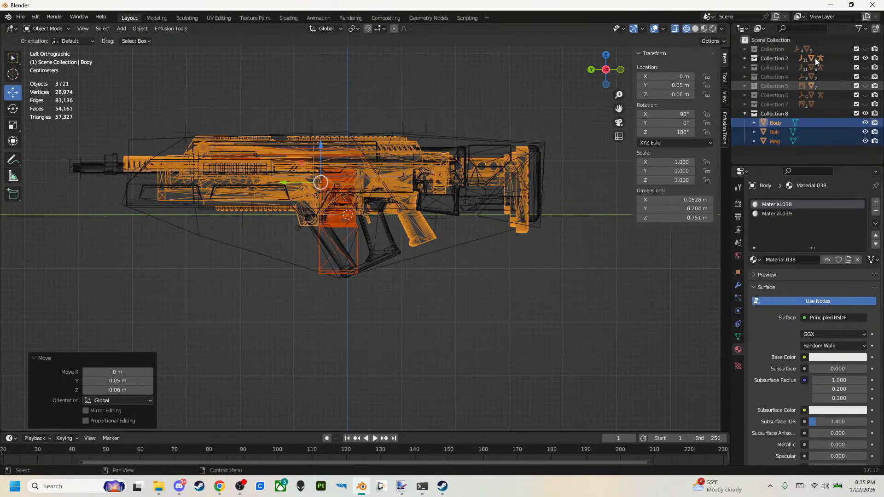
pyautogui.click(764, 151)
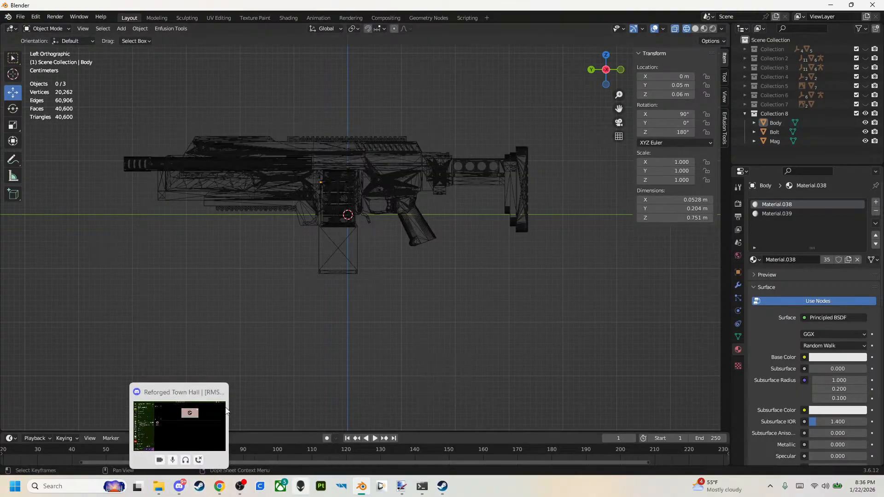
pyautogui.click(865, 114)
pyautogui.click(20, 17)
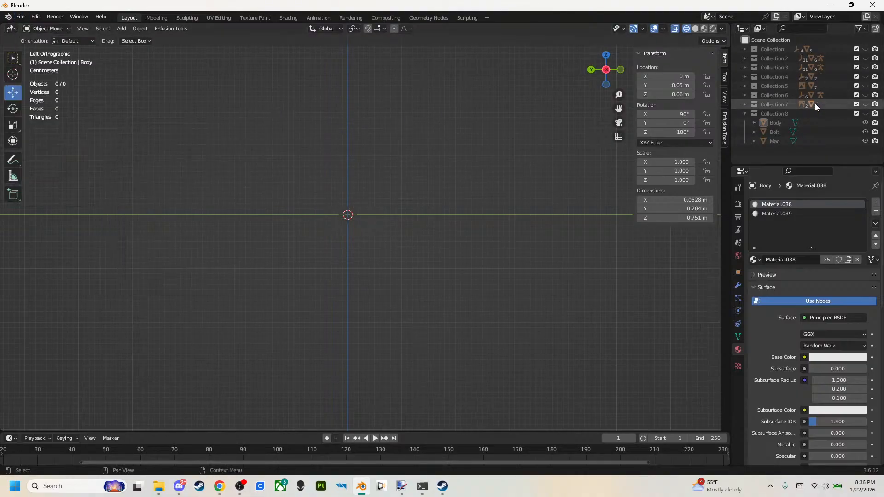
pyautogui.click(865, 113)
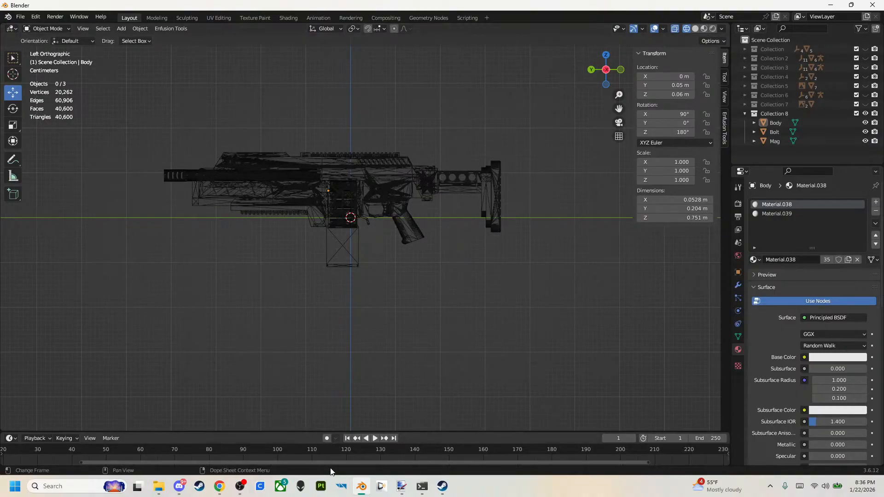
# Switch to Enfusion Workbench, open the HD2_REFORGED_WEPS project and display its HD2REFORGEDWEPS folder.
pyautogui.moveTo(356, 495)
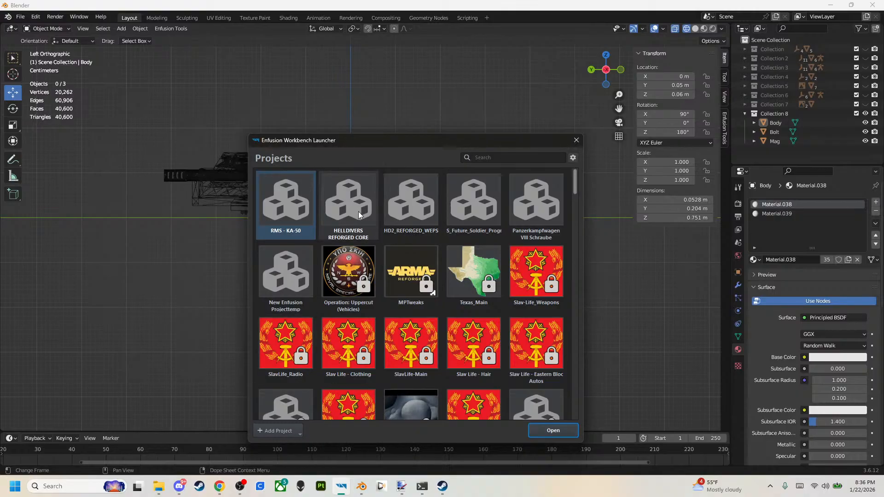
pyautogui.doubleClick(416, 215)
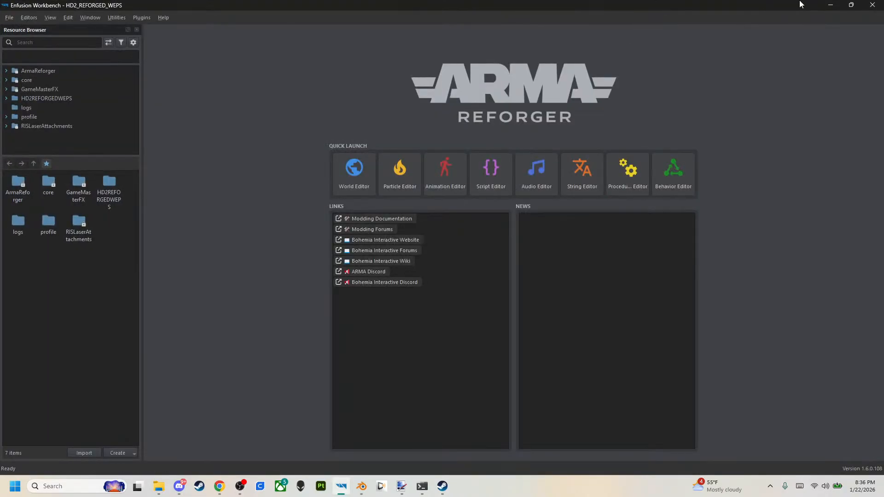
pyautogui.click(54, 99)
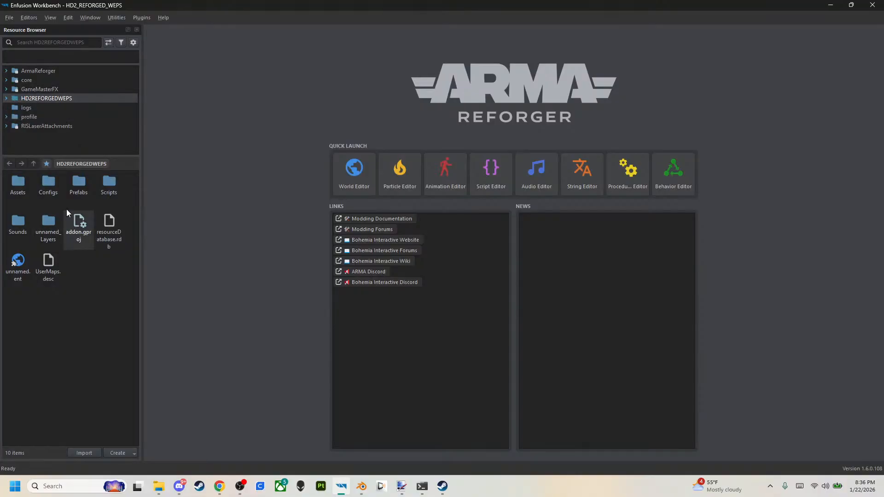
pyautogui.click(6, 70)
pyautogui.click(6, 71)
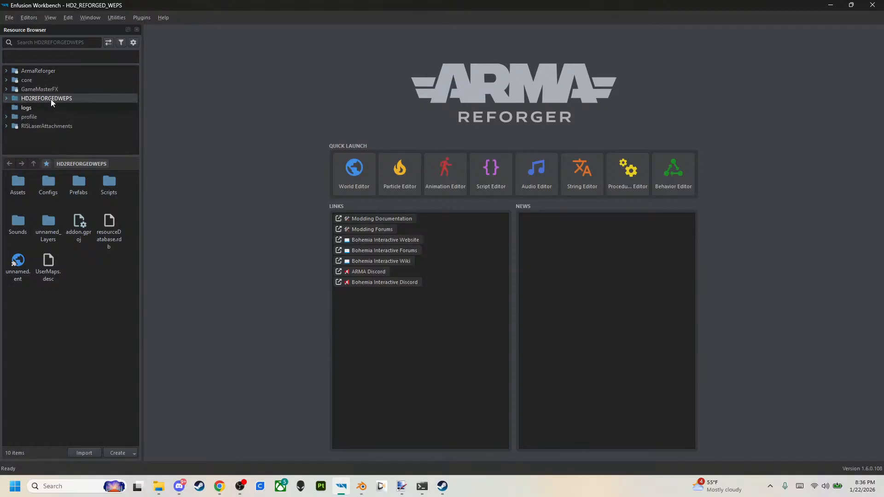
pyautogui.click(6, 71)
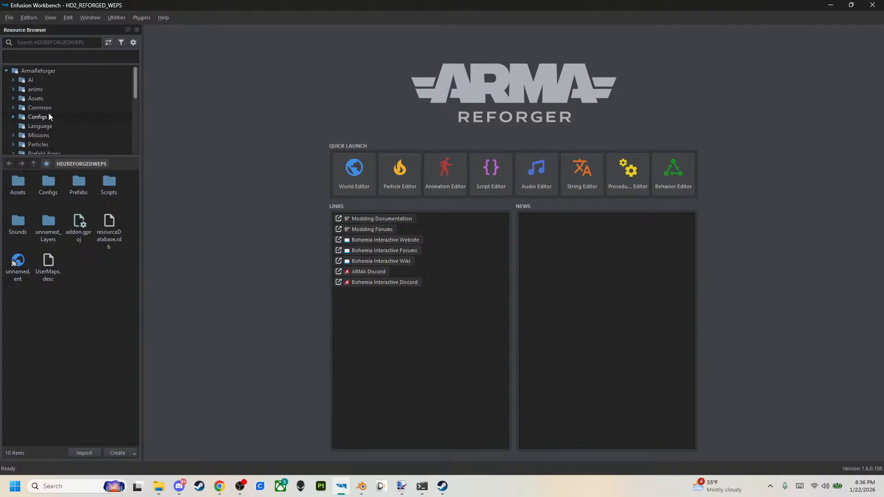
pyautogui.click(6, 70)
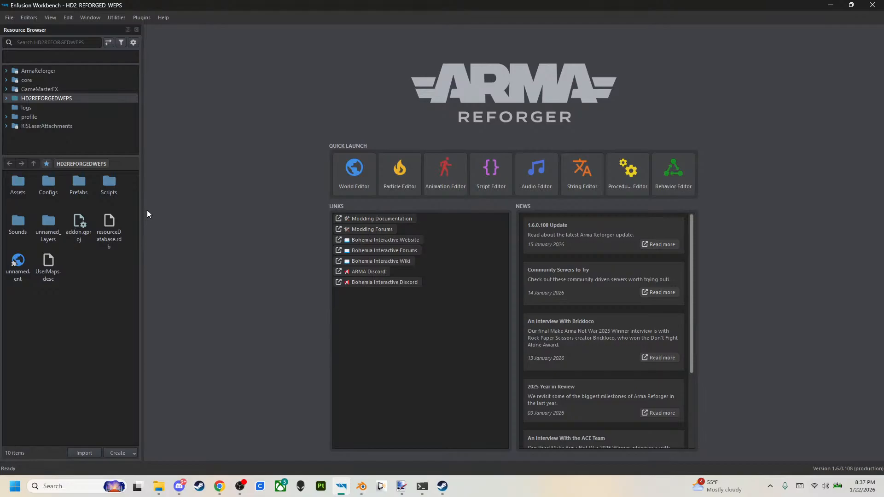
# Browse to the Rifles folder inside Assets/Weapons of HD2REFORGEDWEPS.
pyautogui.doubleClick(20, 187)
pyautogui.doubleClick(21, 183)
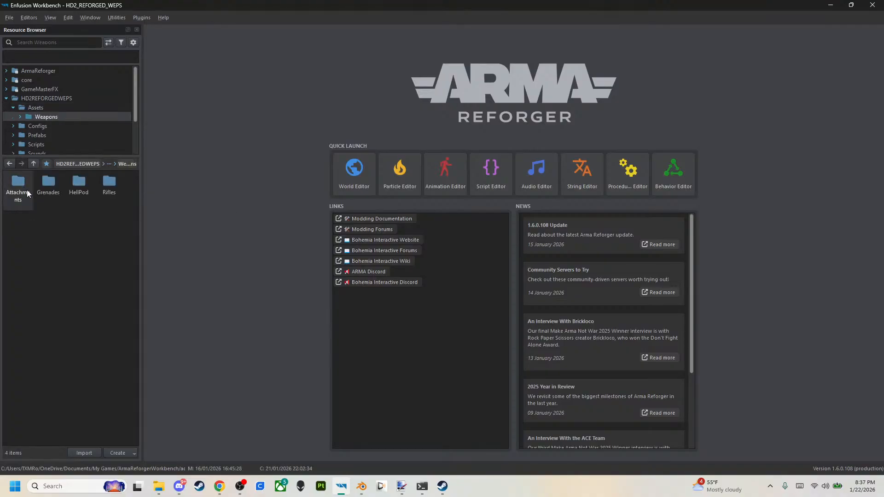
pyautogui.doubleClick(109, 189)
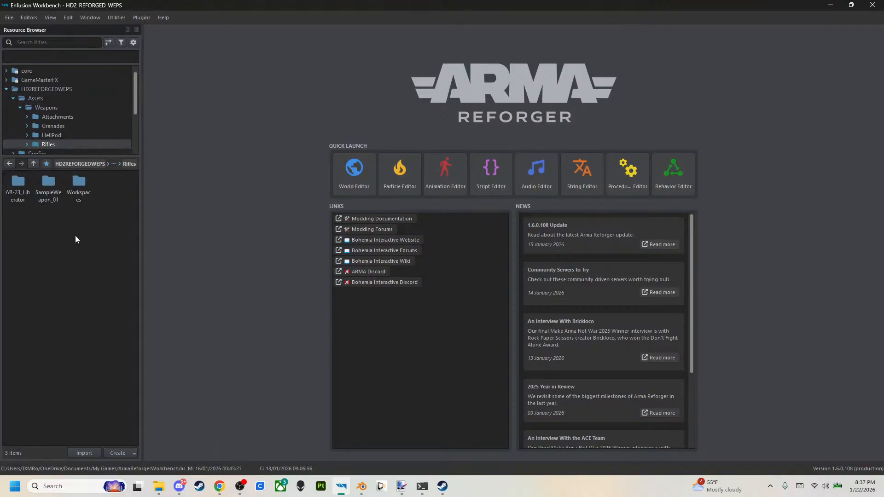
pyautogui.rightClick(62, 278)
pyautogui.click(78, 308)
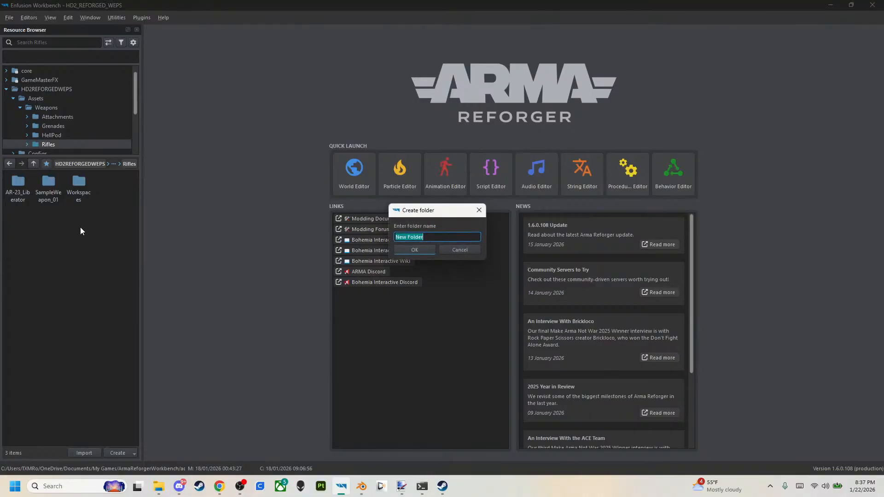
pyautogui.click(479, 210)
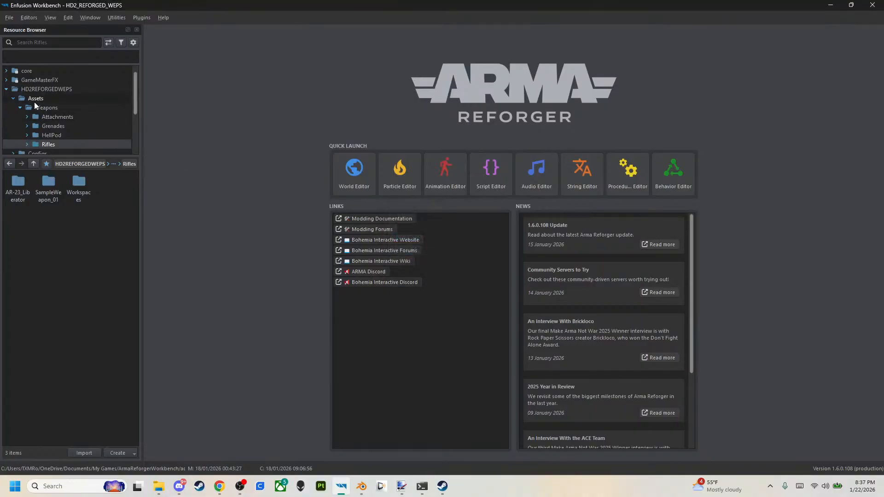
pyautogui.click(32, 99)
pyautogui.click(44, 107)
pyautogui.click(19, 107)
pyautogui.click(20, 108)
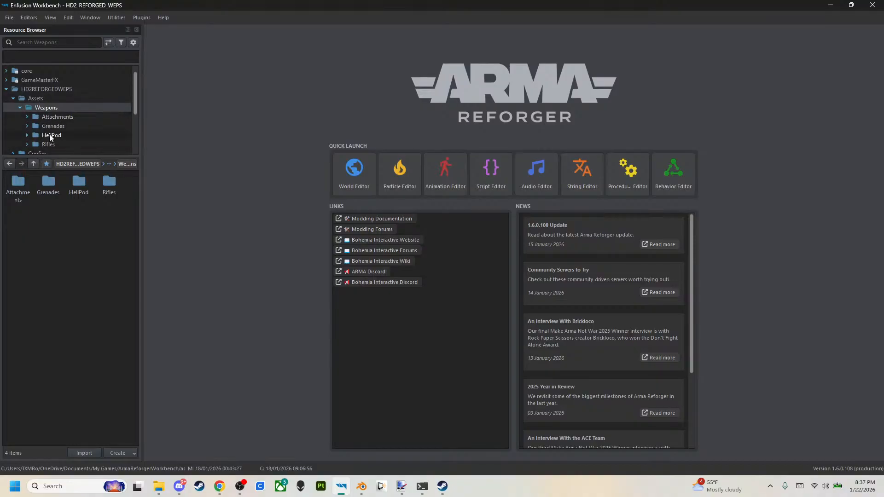
pyautogui.doubleClick(109, 184)
# Create a folder named SG-225_BREAKER inside the Rifles folder.
pyautogui.rightClick(99, 272)
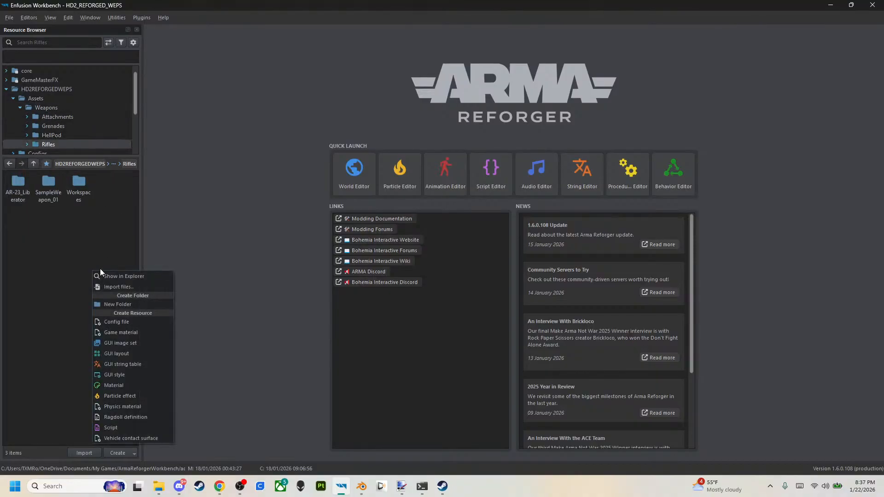
pyautogui.click(117, 304)
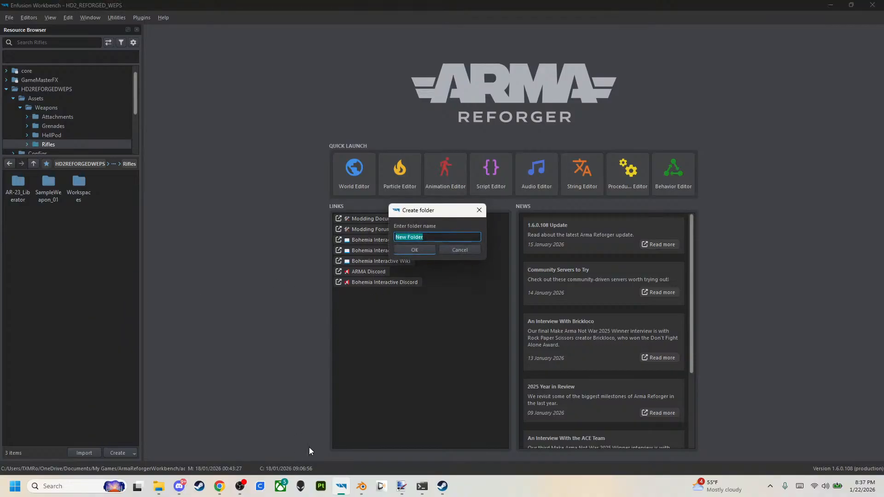
pyautogui.click(221, 490)
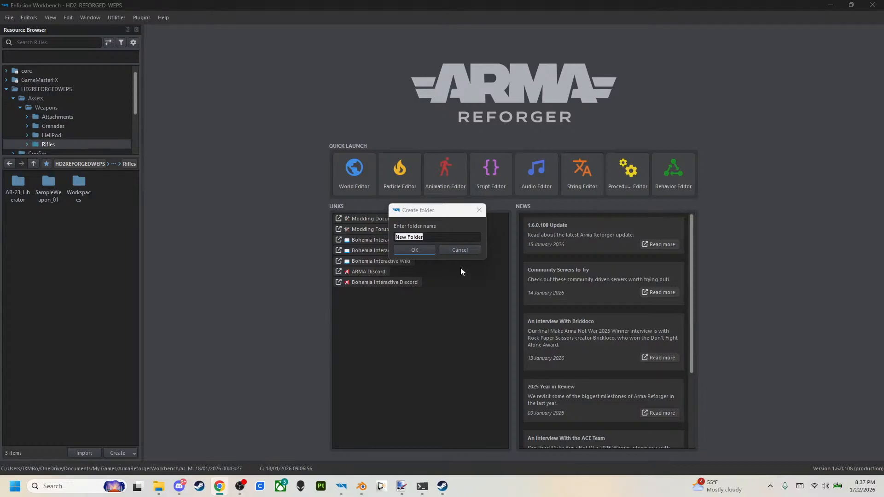
pyautogui.click(458, 239)
pyautogui.moveTo(408, 237); pyautogui.dragTo(310, 231)
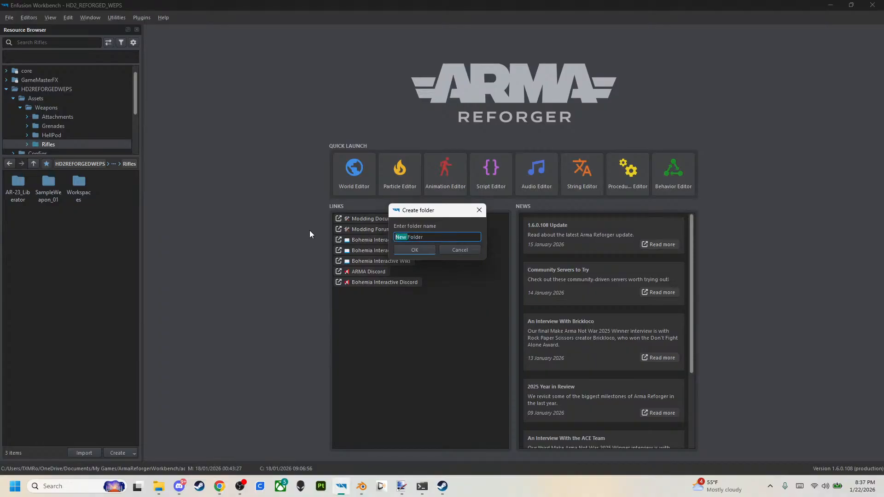
pyautogui.press('Delete')
pyautogui.press('Delete')
pyautogui.press('Delete')
pyautogui.press('Delete')
pyautogui.press('Delete')
pyautogui.press('Delete')
pyautogui.press('Delete')
pyautogui.press('capslock')
pyautogui.write('SG-225_BREAKER')
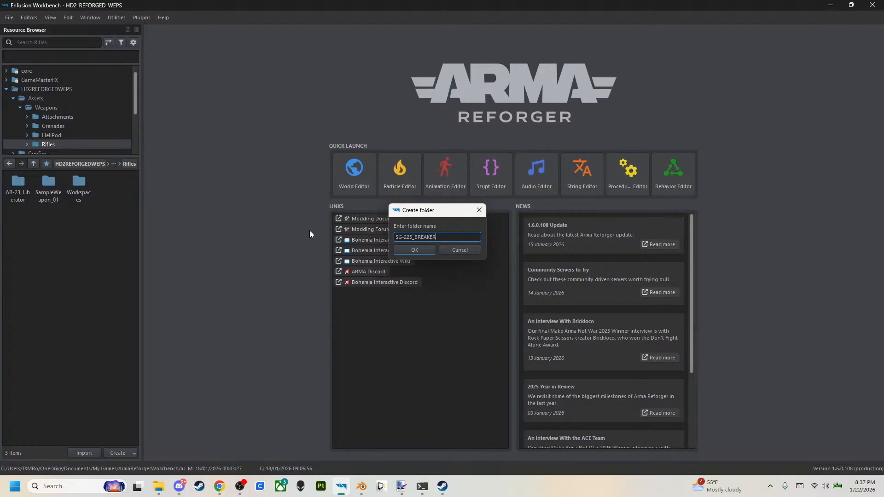
pyautogui.press('Return')
# Open the SG-225_BREAKER folder, show it in File Explorer, and copy its full path before closing the Explorer window.
pyautogui.doubleClick(79, 196)
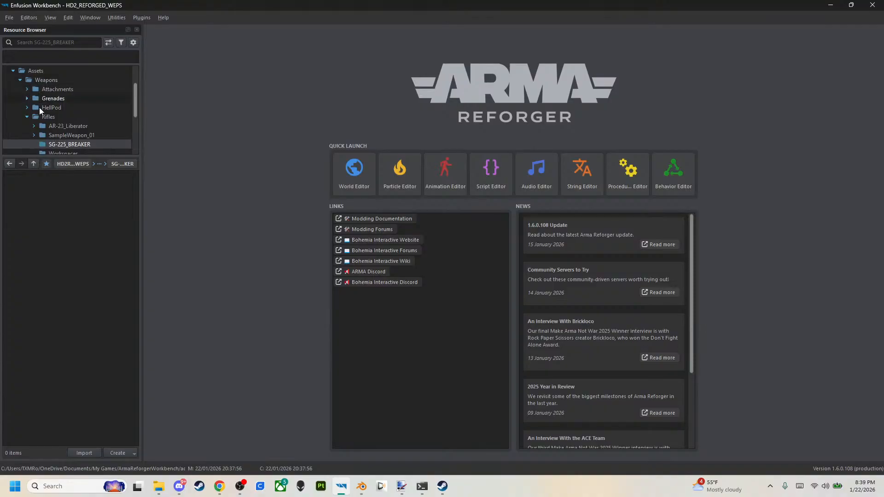
pyautogui.rightClick(34, 229)
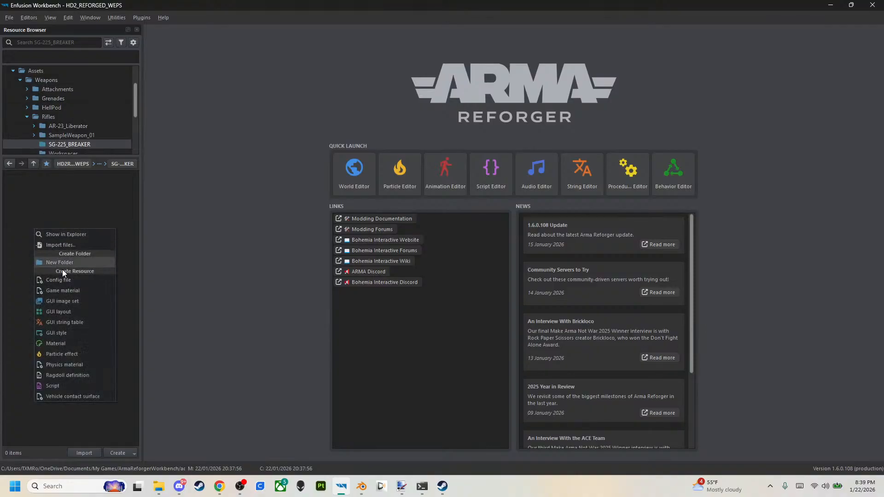
pyautogui.click(69, 234)
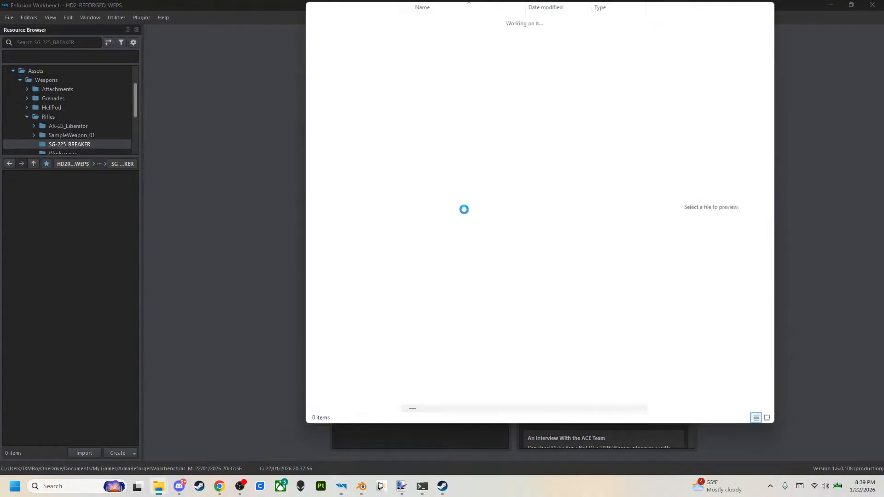
pyautogui.click(640, 30)
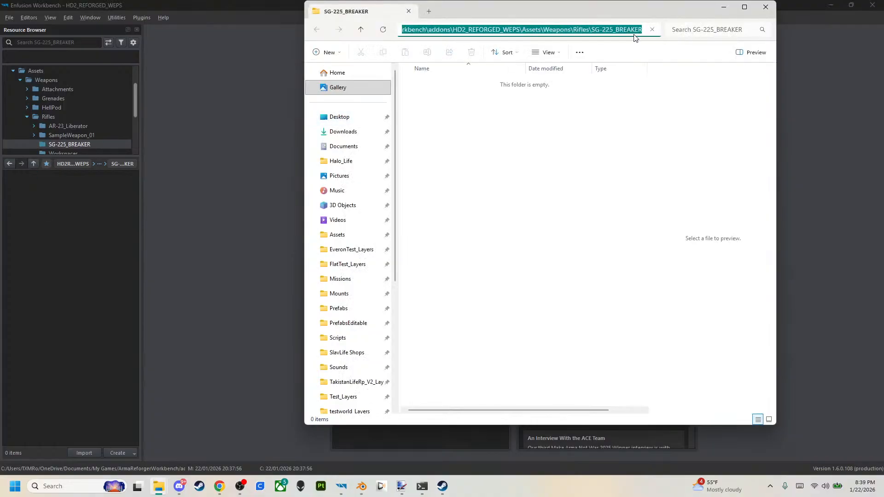
pyautogui.click(765, 8)
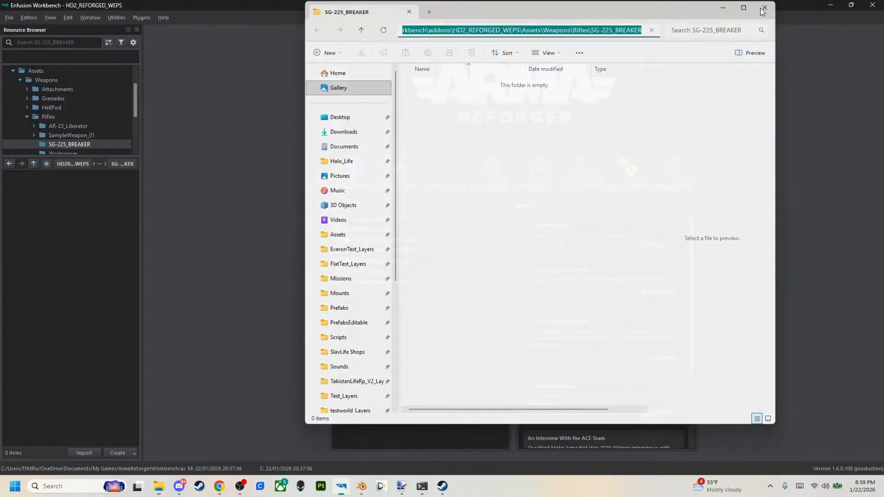
# Switch to Blender and examine the rifle's orientation along the Y axis from several angles, finishing in the right orthographic view.
pyautogui.click(361, 486)
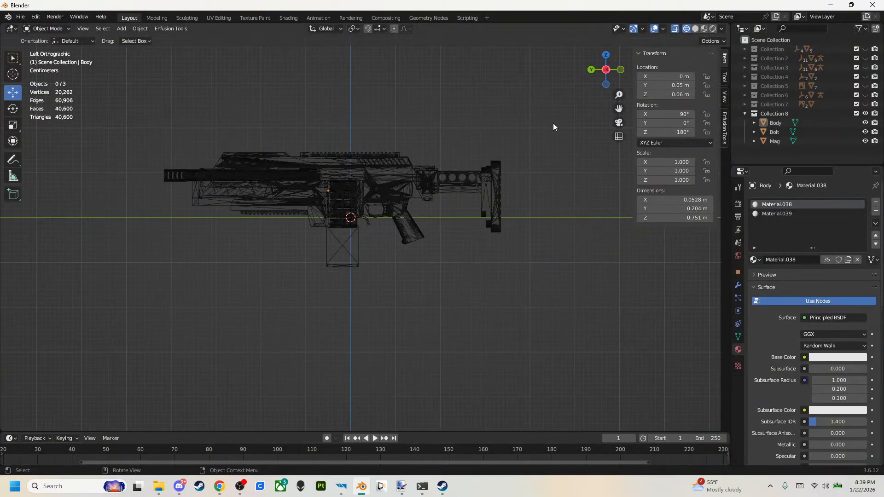
pyautogui.scroll(-3, 461, 146)
pyautogui.scroll(2, 311, 207)
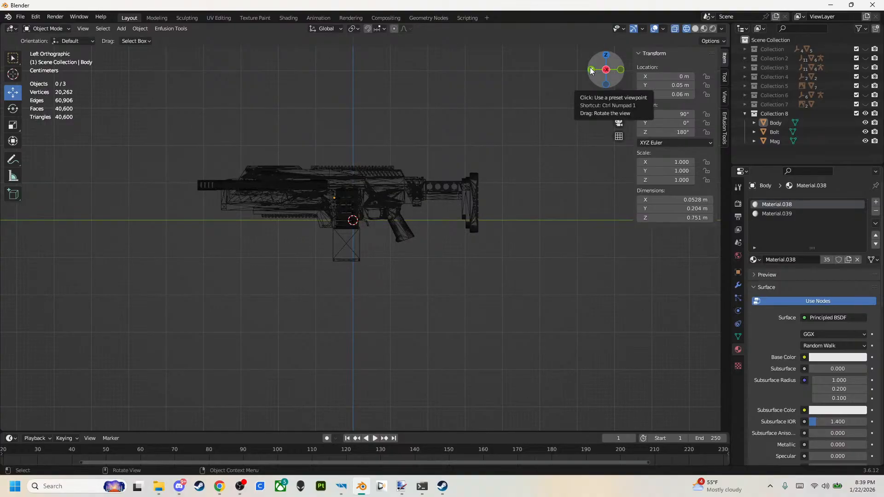
pyautogui.moveTo(469, 126); pyautogui.dragTo(378, 161, button='middle')
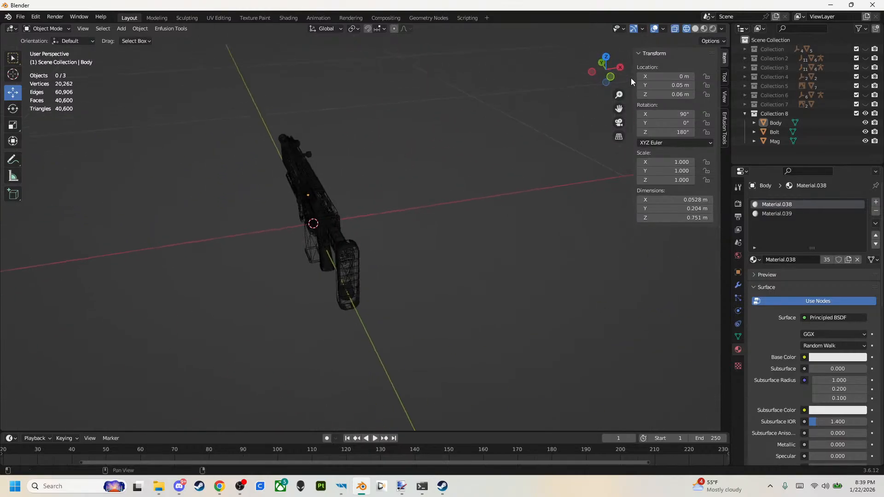
pyautogui.moveTo(455, 153); pyautogui.dragTo(437, 140, button='middle')
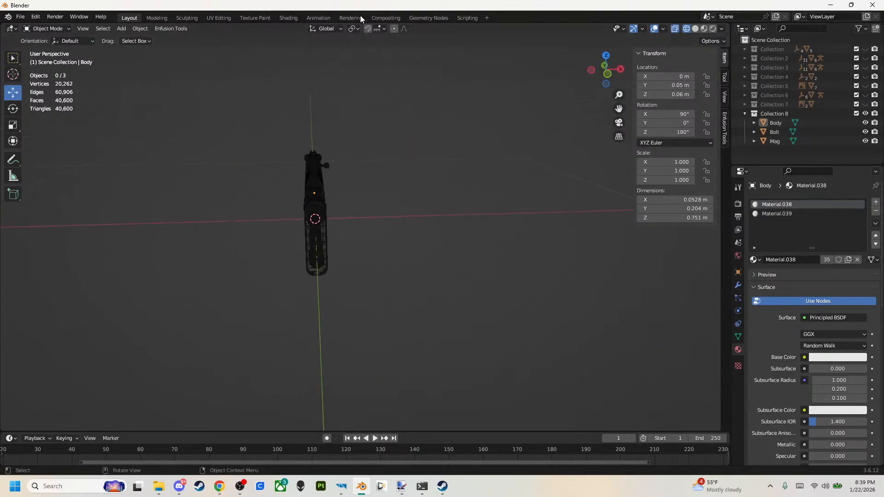
pyautogui.click(591, 70)
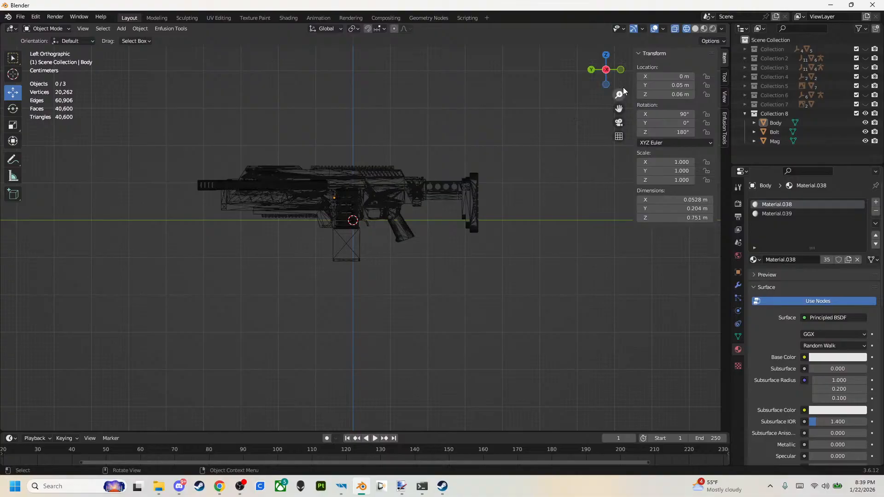
pyautogui.moveTo(612, 73); pyautogui.dragTo(606, 72)
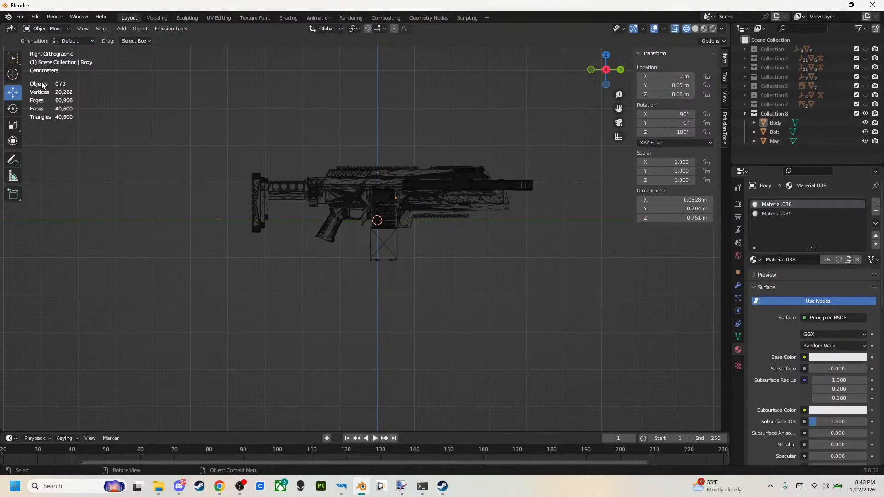
# Start an FBX export and set the destination to the copied SG-225_BREAKER folder path.
pyautogui.click(20, 17)
pyautogui.click(20, 17)
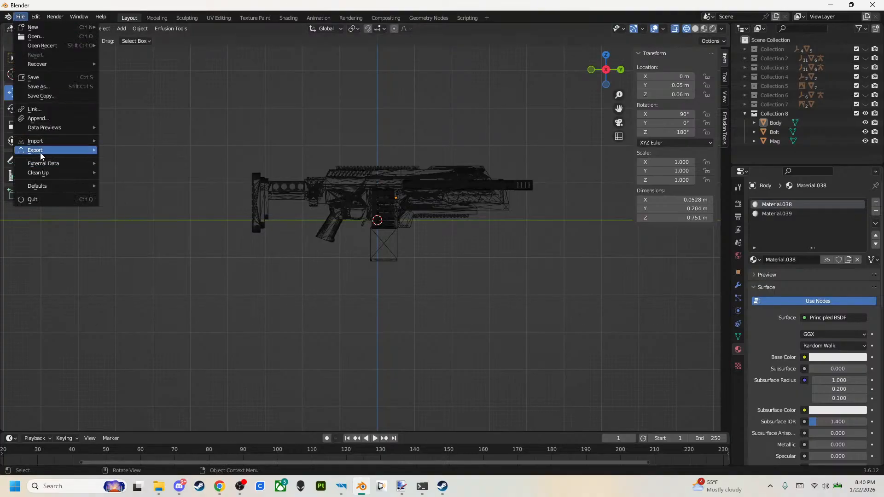
pyautogui.moveTo(40, 151)
pyautogui.click(125, 241)
pyautogui.click(493, 71)
pyautogui.hotkey('ctrl', 'v')
pyautogui.press('Return')
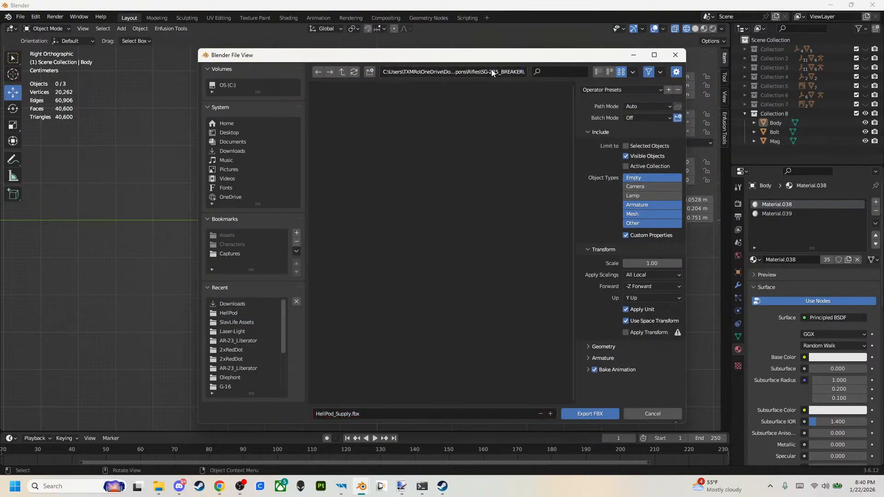
# Name the export file SG-225_BREAKER and export the visible rifle objects as FBX.
pyautogui.click(448, 414)
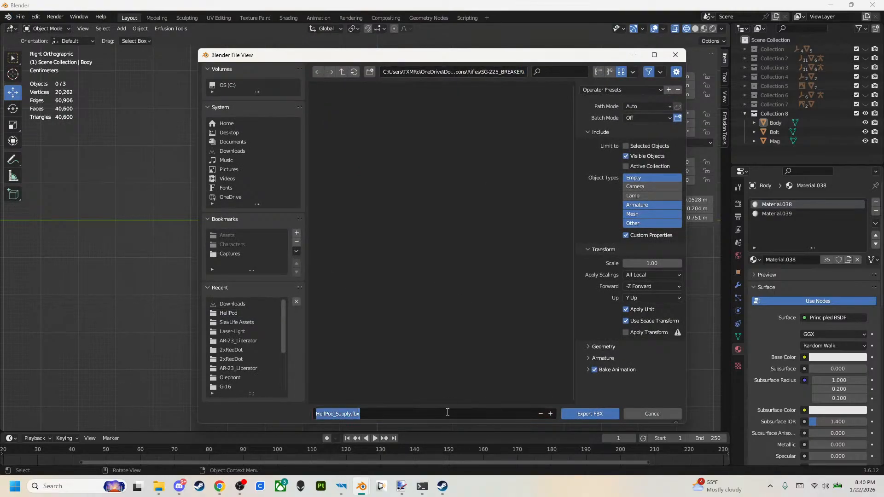
pyautogui.write('SG-')
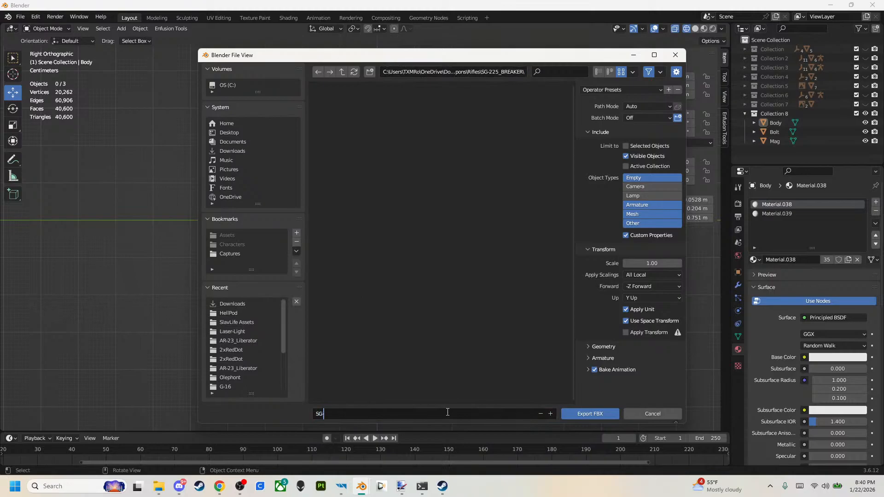
pyautogui.write('225_BREAKER.fbx')
pyautogui.click(599, 418)
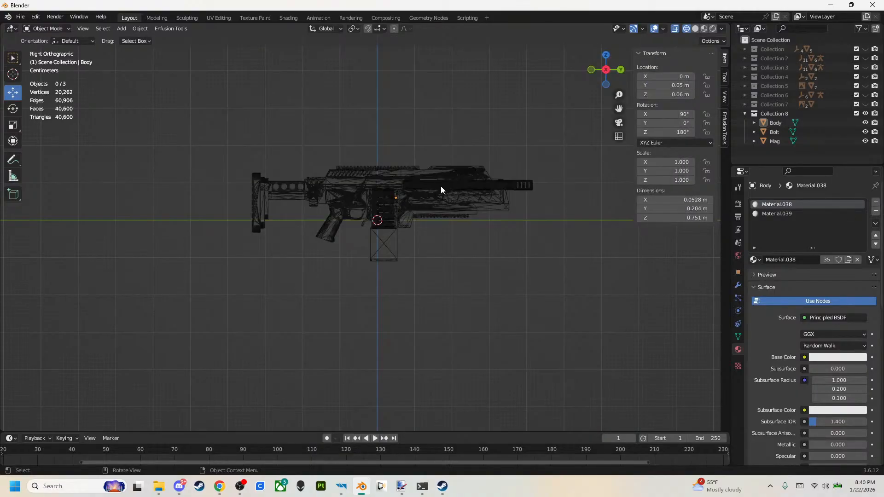
pyautogui.moveTo(345, 488)
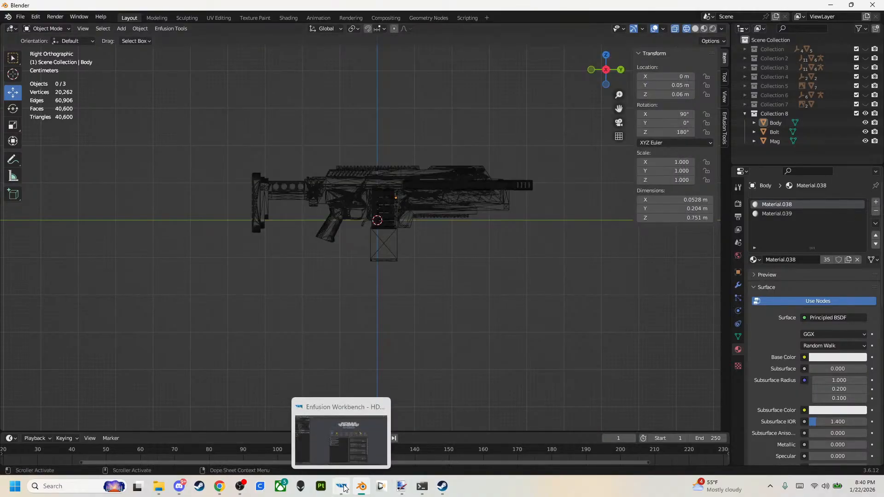
# Switch to Enfusion Workbench, register and import SG-225_BREAKER.fbx, and open the resulting SG-225_BREAKER.xob.
pyautogui.click(347, 451)
pyautogui.rightClick(15, 205)
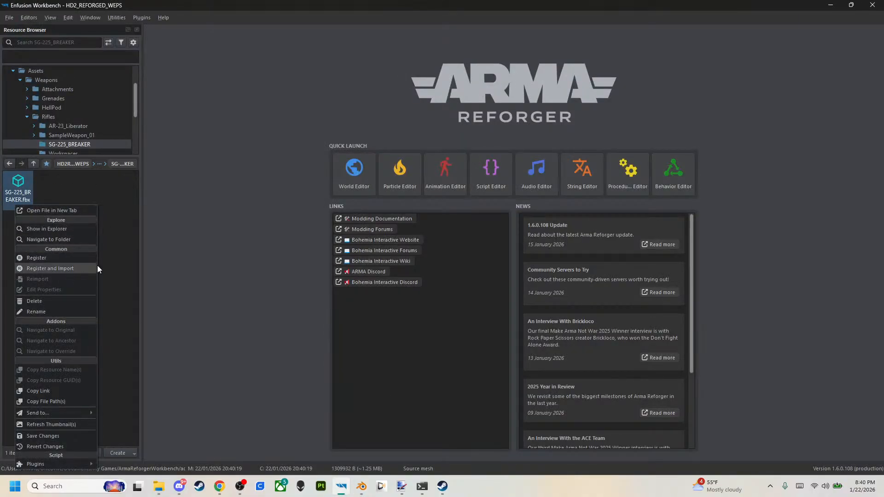
pyautogui.click(78, 269)
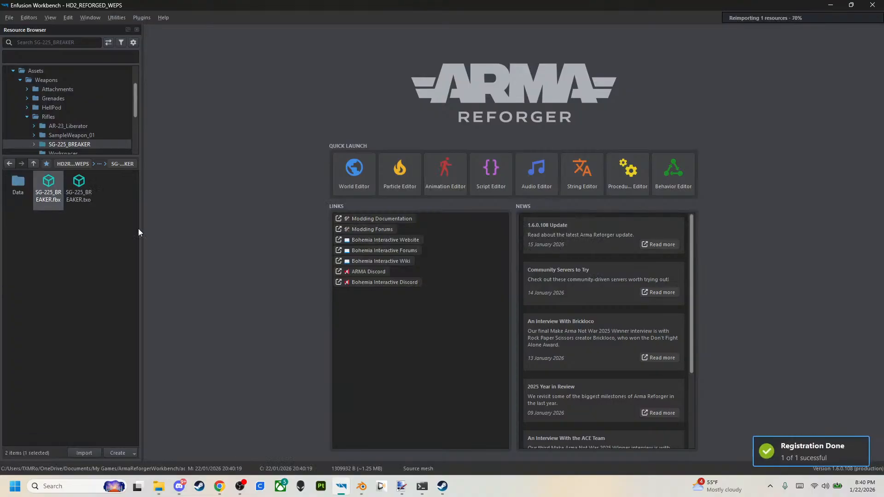
pyautogui.doubleClick(113, 186)
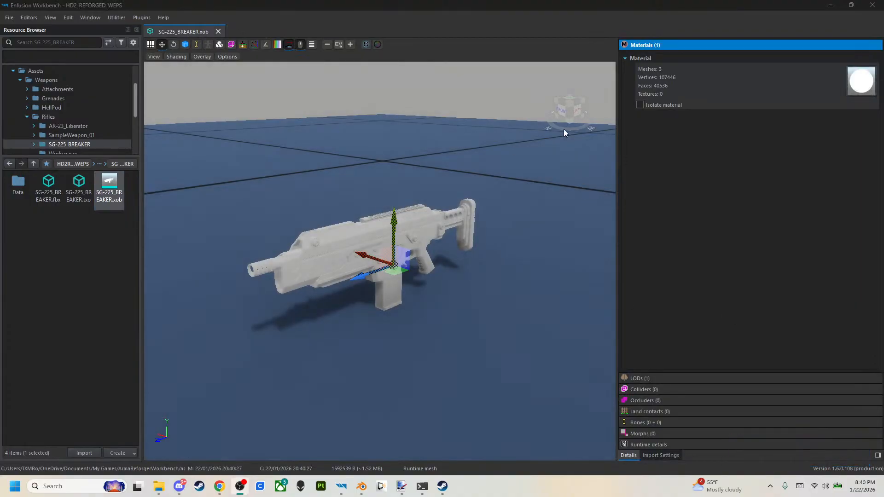
# Examine the imported rifle mesh from the front and left views to check its orientation.
pyautogui.click(565, 112)
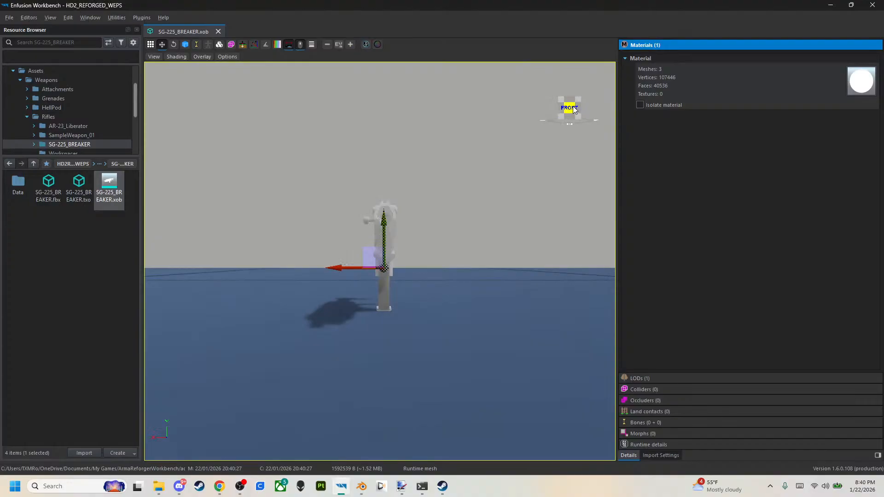
pyautogui.click(579, 107)
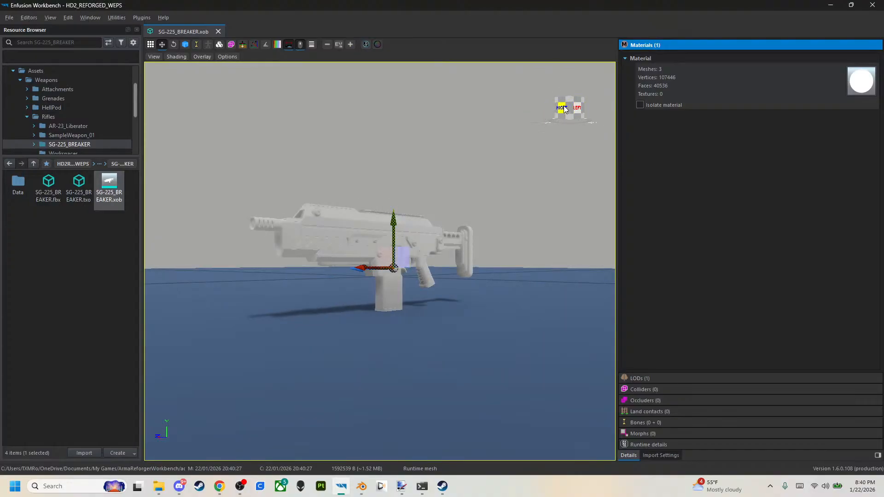
pyautogui.click(578, 109)
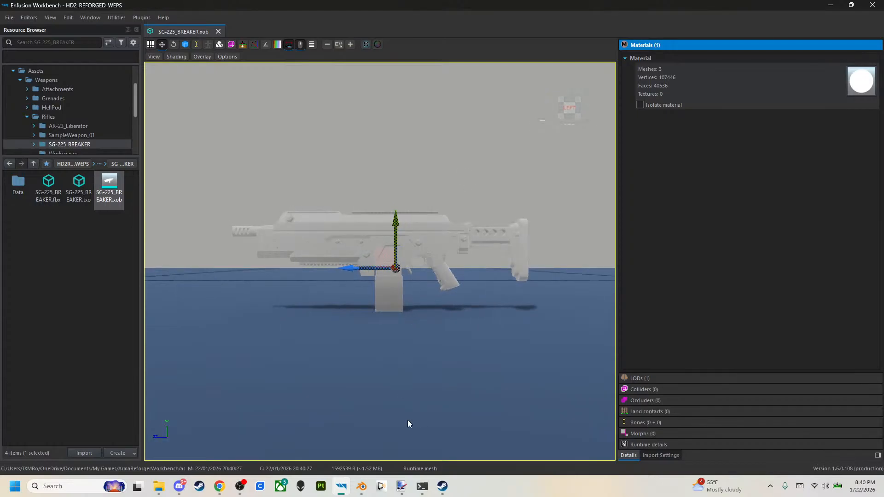
pyautogui.scroll(10, 411, 328)
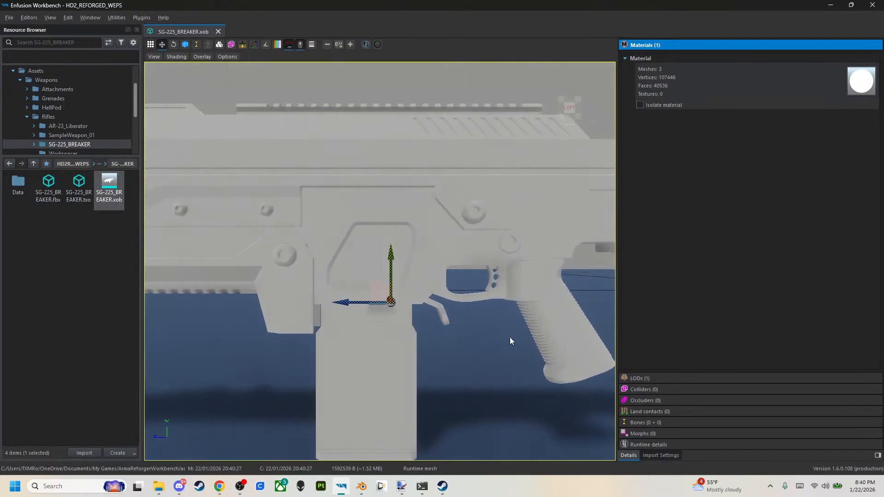
pyautogui.scroll(-10, 510, 341)
# Set the rifle material's colour to dark grey 37,37,37 and save and close Material.emat.
pyautogui.doubleClick(862, 81)
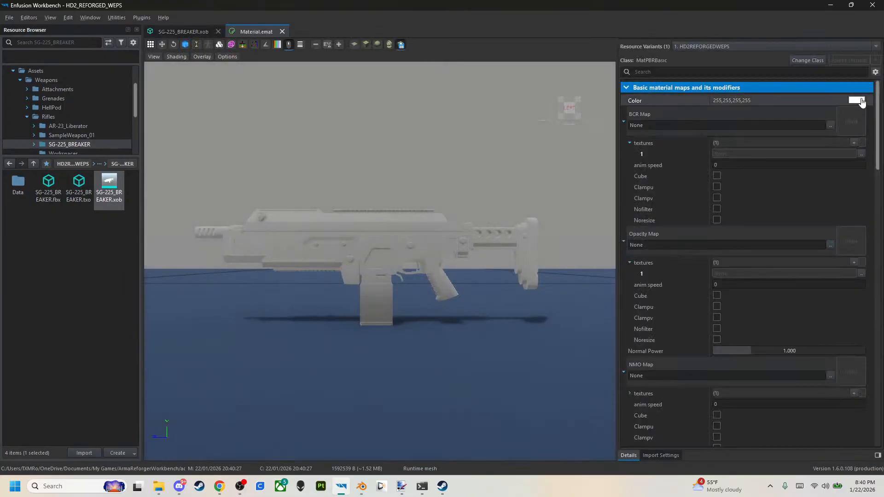
pyautogui.click(857, 100)
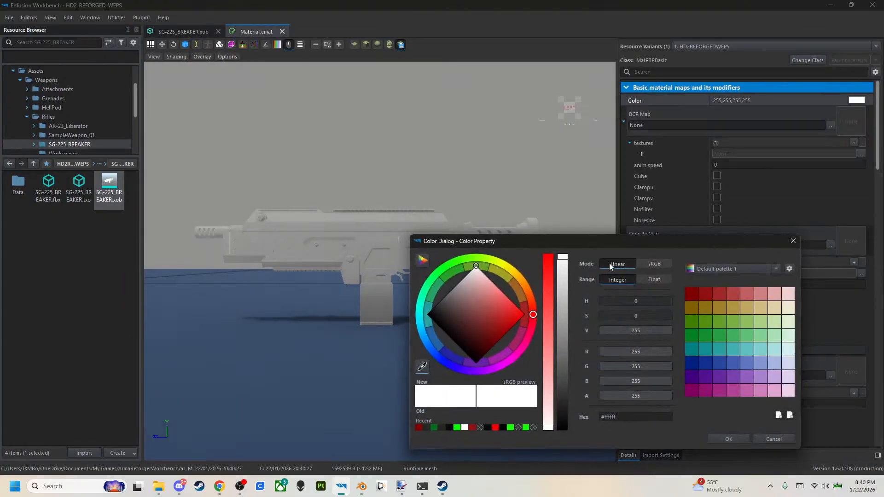
pyautogui.moveTo(562, 263); pyautogui.dragTo(559, 407)
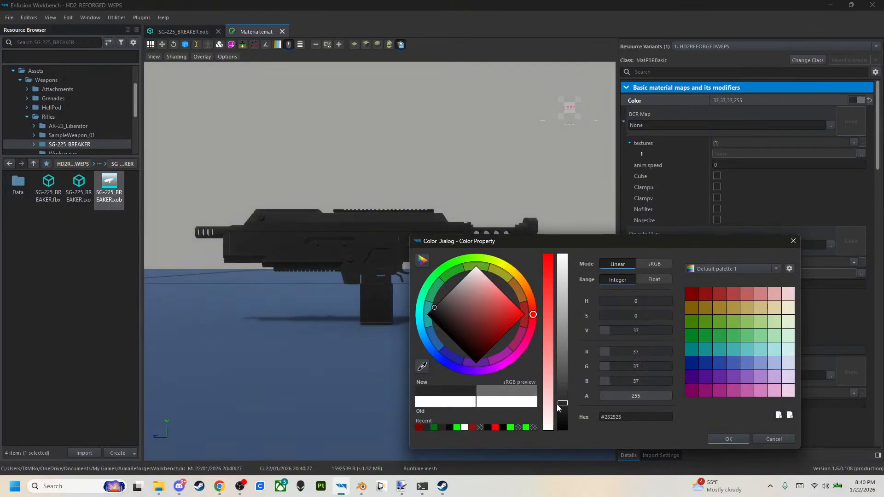
pyautogui.click(726, 438)
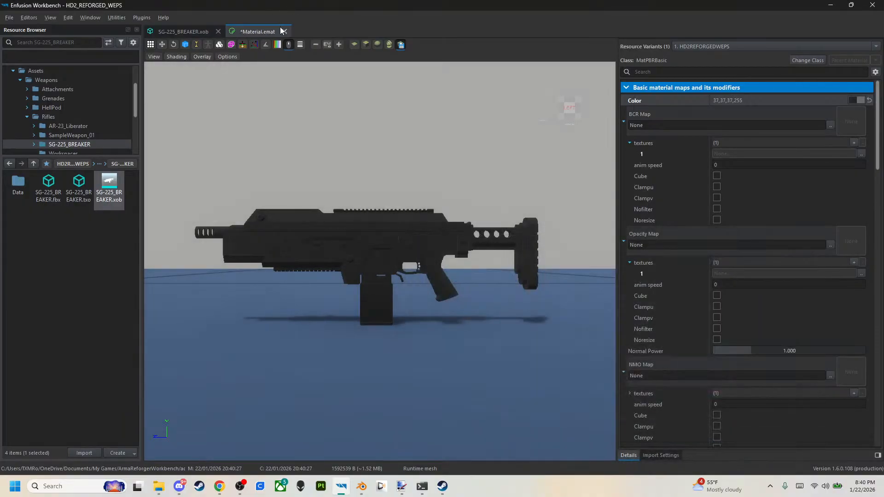
pyautogui.click(284, 31)
pyautogui.press('Return')
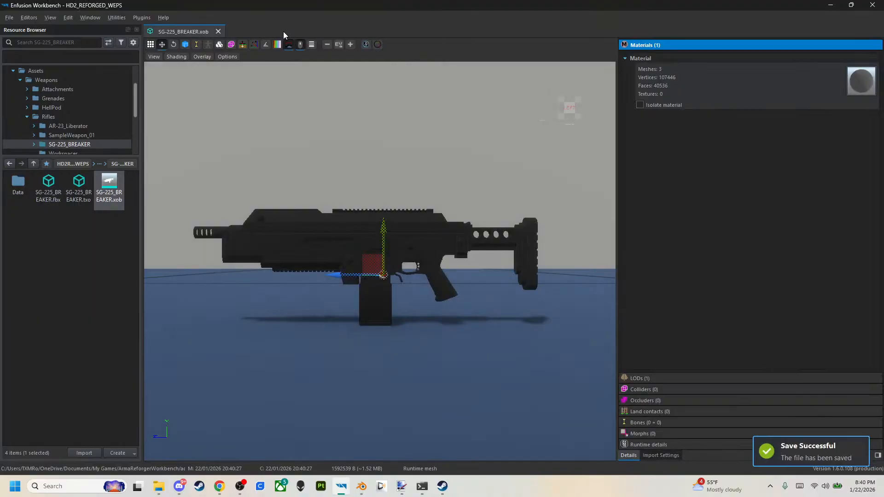
# Close the SG-225_BREAKER mesh preview and open the World Editor with an enlarged viewport.
pyautogui.moveTo(322, 406)
pyautogui.mouseDown(button='right')
pyautogui.moveTo(391, 449)
pyautogui.moveTo(327, 420)
pyautogui.mouseUp(button='right')
pyautogui.moveTo(385, 330); pyautogui.dragTo(385, 333, button='right')
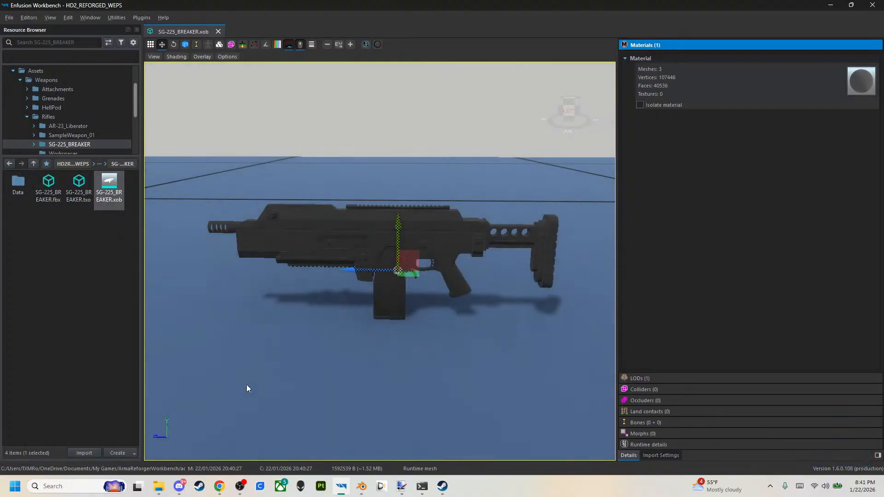
pyautogui.scroll(2, 40, 99)
pyautogui.click(40, 98)
pyautogui.click(217, 31)
pyautogui.click(353, 175)
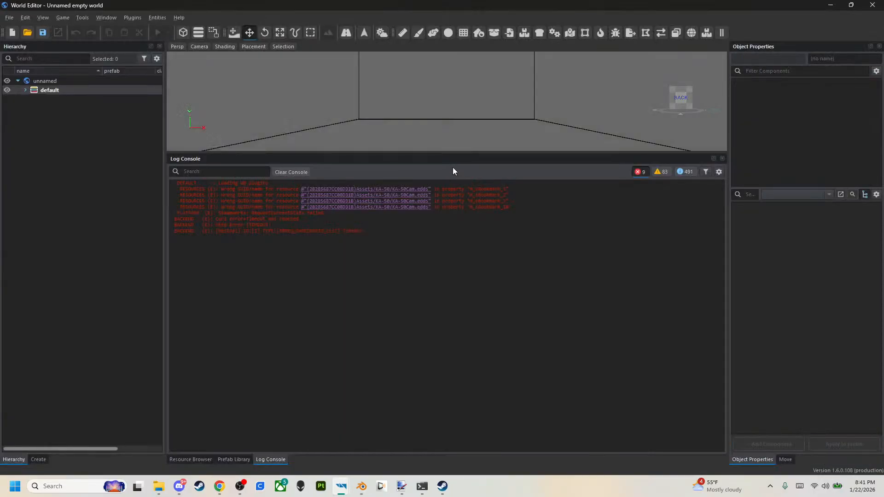
pyautogui.moveTo(455, 153); pyautogui.dragTo(469, 330)
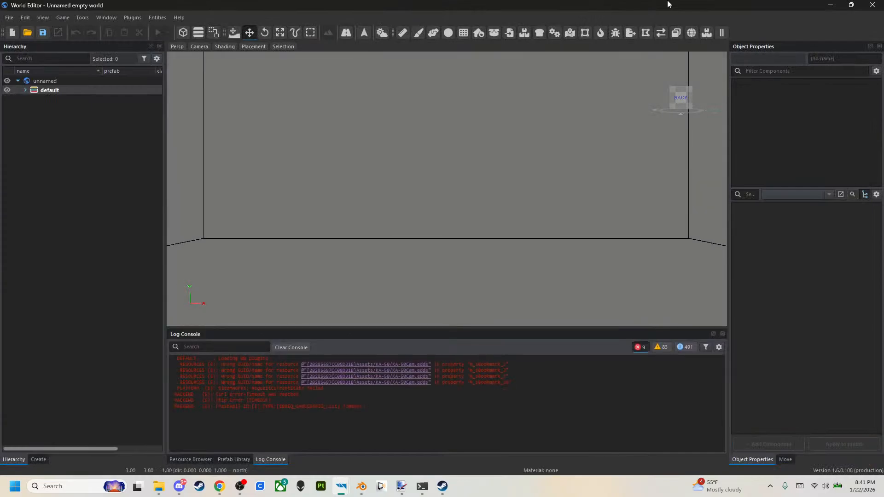
# Load the Arland.ent world and bring the camera down near the paved ground by the buildings.
pyautogui.click(29, 32)
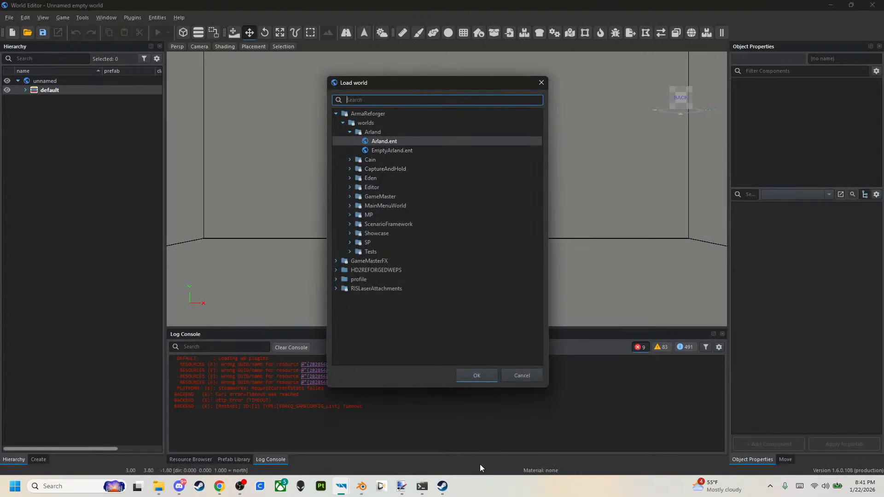
pyautogui.click(479, 377)
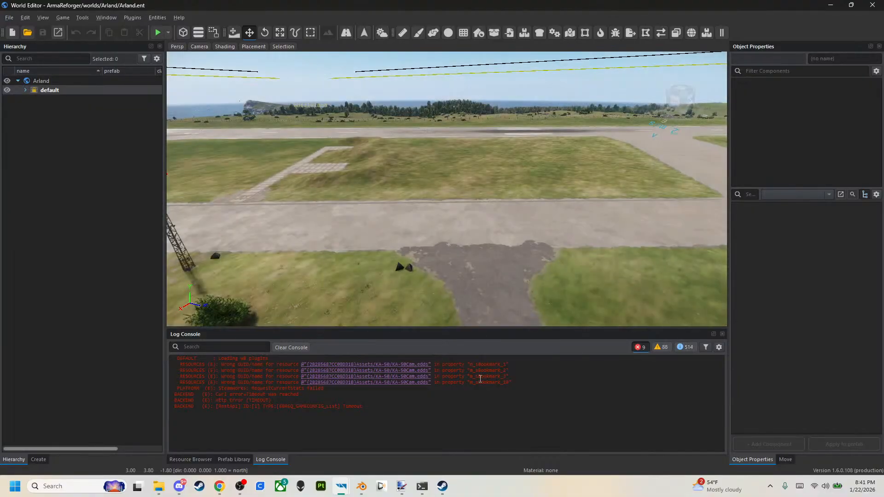
pyautogui.moveTo(552, 289); pyautogui.dragTo(522, 299, button='right')
pyautogui.press('s')
pyautogui.press('w')
pyautogui.press('w')
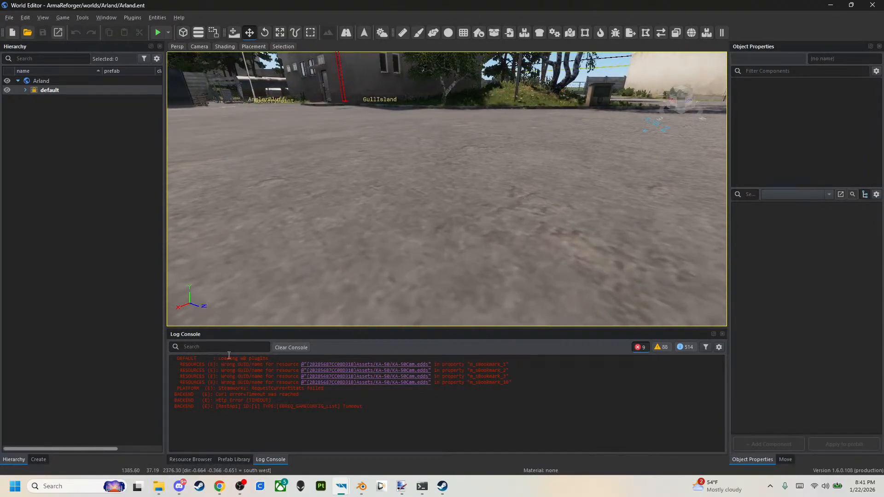
# Search the World Editor's resources for VZ and show the matching ArmaReforger prefabs.
pyautogui.click(191, 459)
pyautogui.click(236, 349)
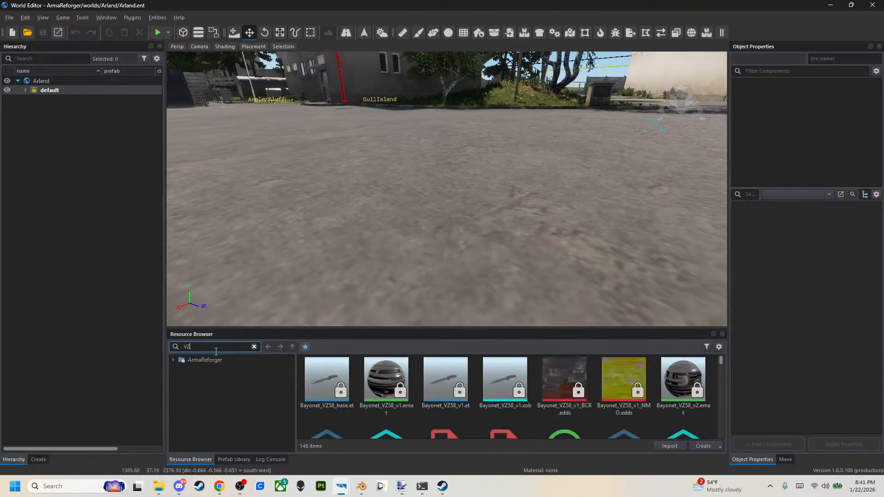
pyautogui.click(174, 360)
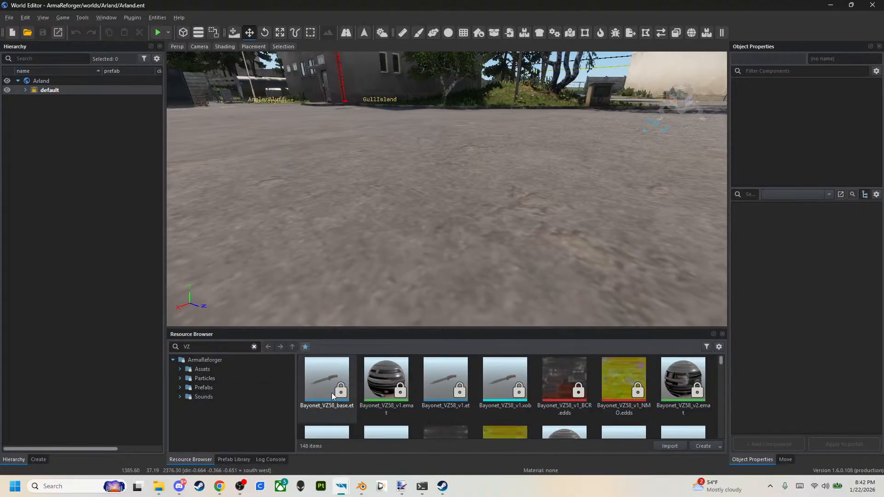
pyautogui.scroll(-1, 332, 394)
pyautogui.click(199, 388)
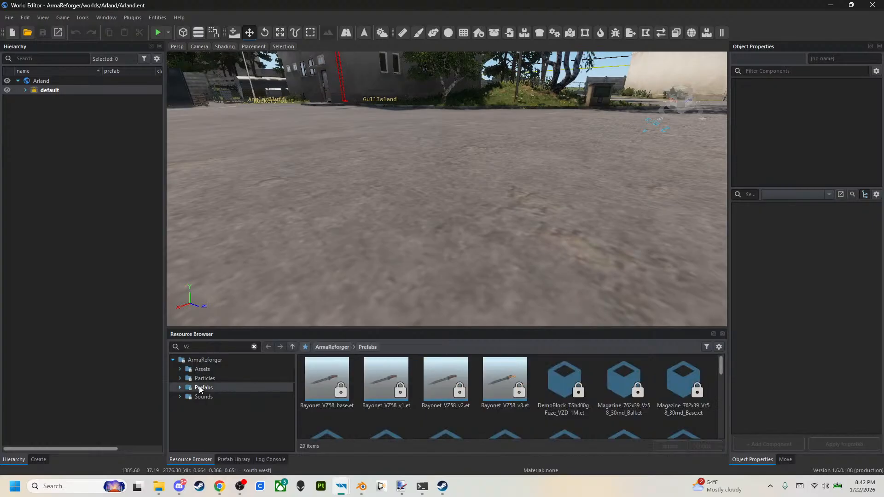
# Browse the VZ results in the ArmaReforger Assets, Weapons, Rifles folder for the VZ58 body files.
pyautogui.click(222, 369)
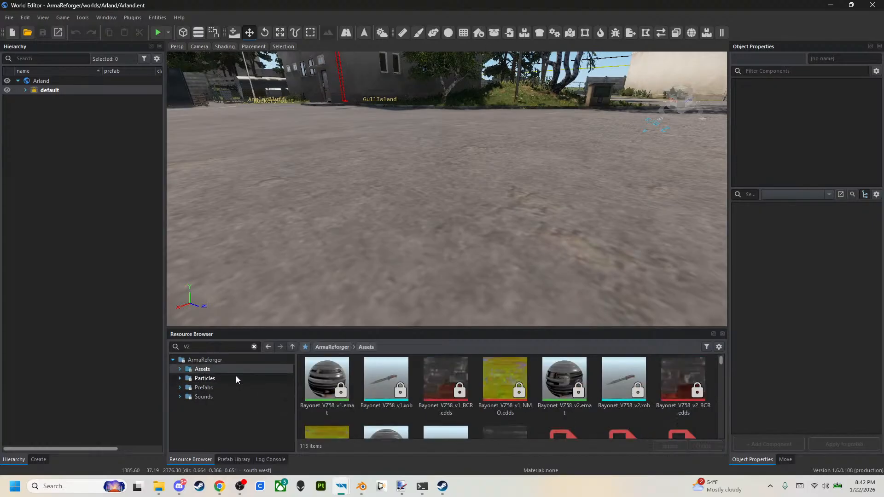
pyautogui.moveTo(361, 327); pyautogui.dragTo(361, 196)
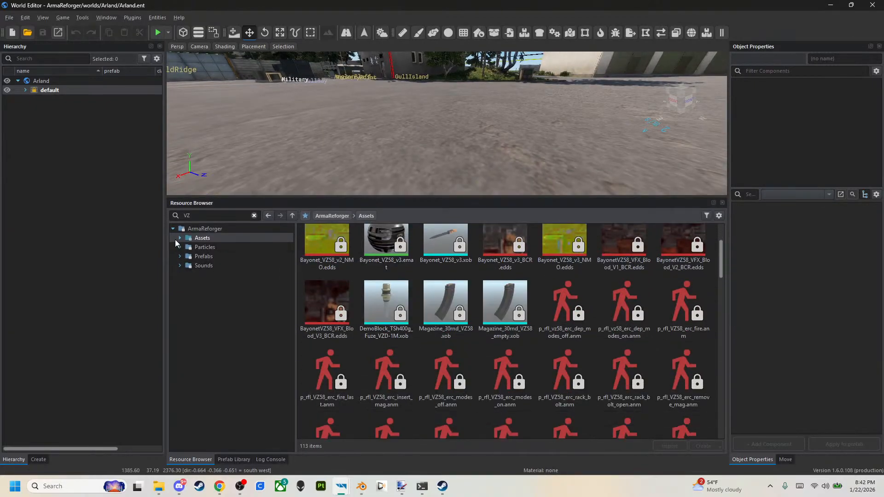
pyautogui.click(217, 275)
pyautogui.click(187, 275)
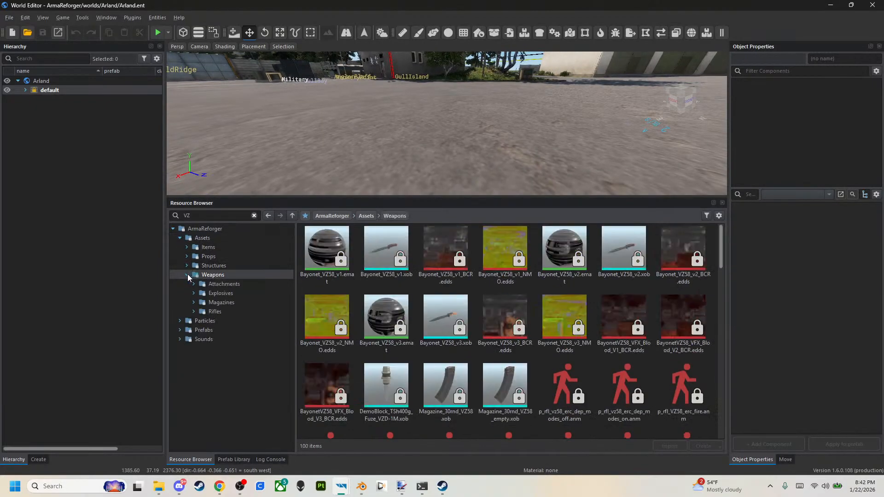
pyautogui.click(216, 312)
pyautogui.scroll(-6, 341, 303)
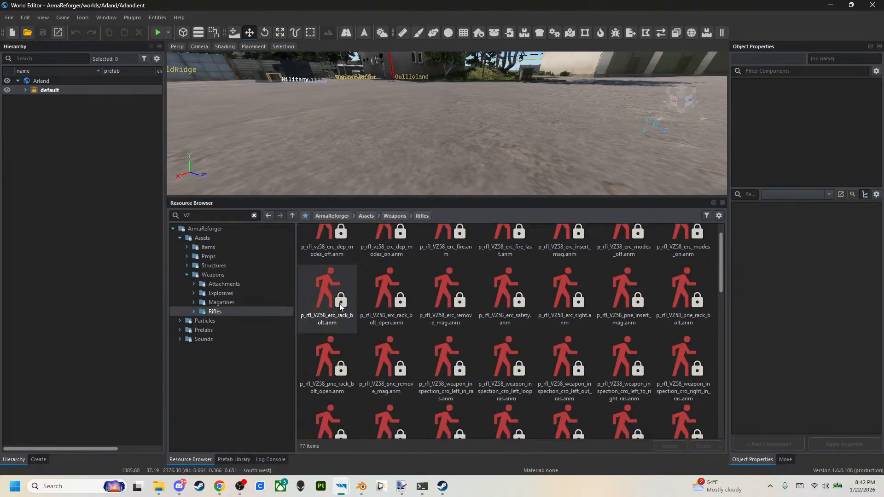
pyautogui.scroll(-2, 405, 372)
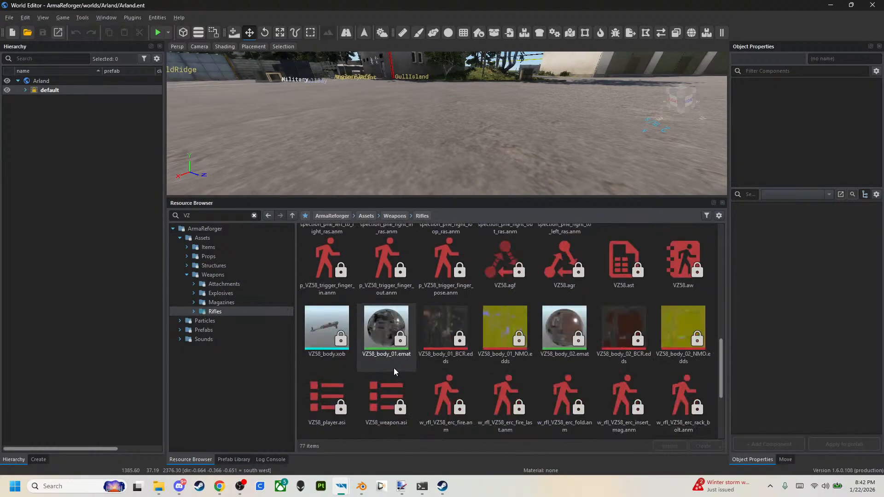
pyautogui.scroll(-2, 394, 368)
pyautogui.scroll(1, 377, 295)
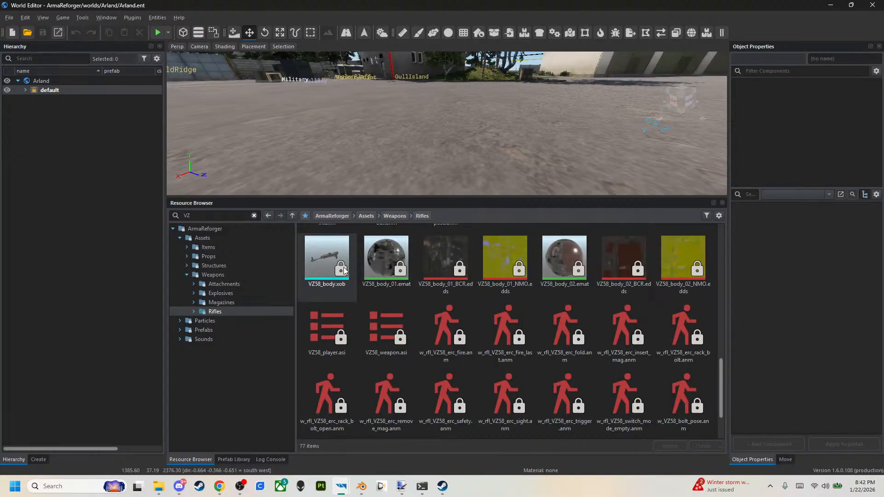
# Find Rifle_VZ58_base.et in the Prefabs, Weapons, Rifles folder and create a sub-scene of Arland for placing it.
pyautogui.click(184, 240)
pyautogui.click(180, 238)
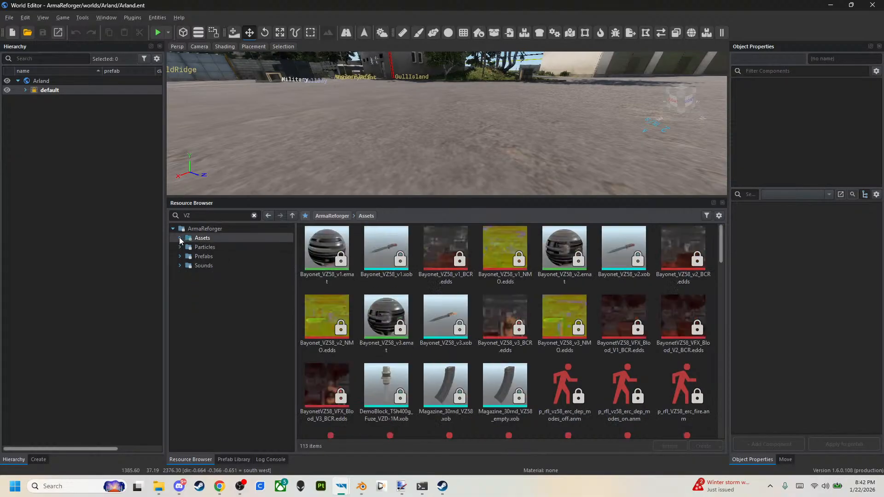
pyautogui.click(179, 257)
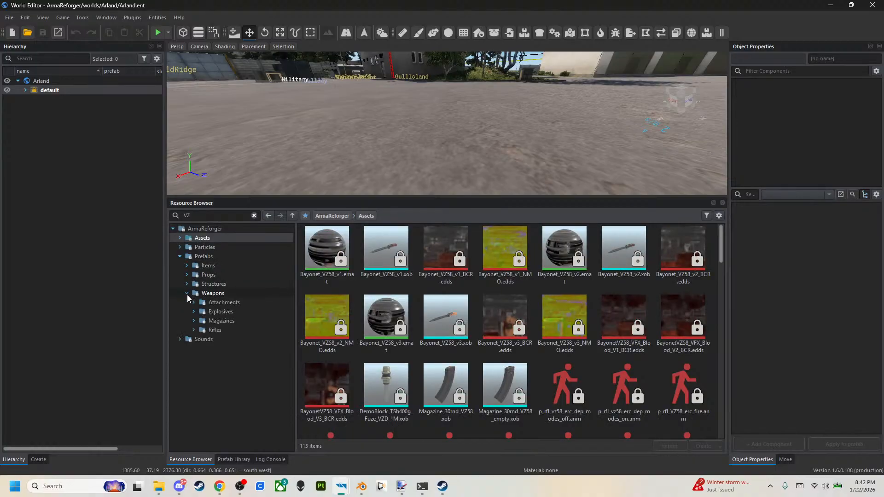
pyautogui.click(202, 330)
pyautogui.moveTo(328, 259); pyautogui.dragTo(409, 132)
pyautogui.click(493, 250)
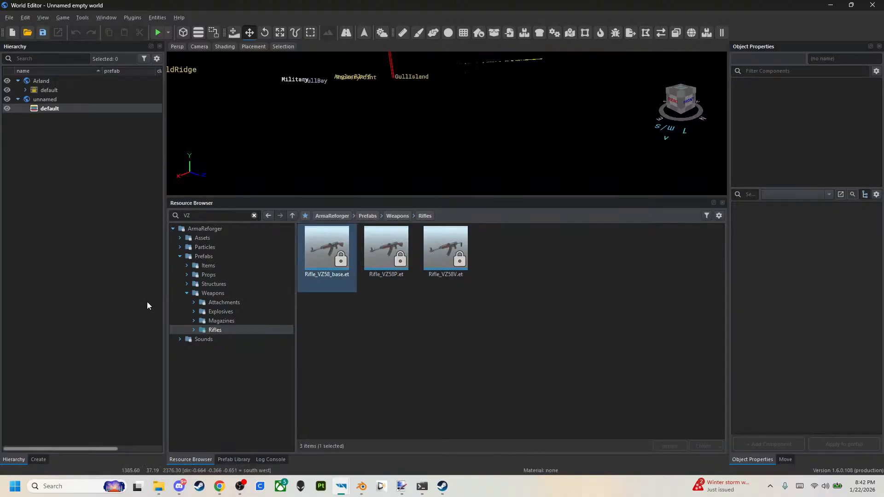
# Place the VZ58 base rifle above the pavement and frame it in a close side view.
pyautogui.moveTo(396, 154); pyautogui.dragTo(386, 118, button='right')
pyautogui.press('a')
pyautogui.press('w')
pyautogui.press('d')
pyautogui.moveTo(362, 121); pyautogui.dragTo(361, 100)
pyautogui.press('w')
pyautogui.press('a')
pyautogui.moveTo(400, 129)
pyautogui.mouseDown(button='right')
pyautogui.moveTo(389, 154)
pyautogui.moveTo(397, 124)
pyautogui.mouseUp(button='right')
pyautogui.press('s')
pyautogui.press('w')
pyautogui.press('s')
# Search the rifle prefabs for aK, place Rifle_AK74 at the VZ58 rifle and raise it above that rifle.
pyautogui.moveTo(575, 195); pyautogui.dragTo(571, 357)
pyautogui.click(254, 373)
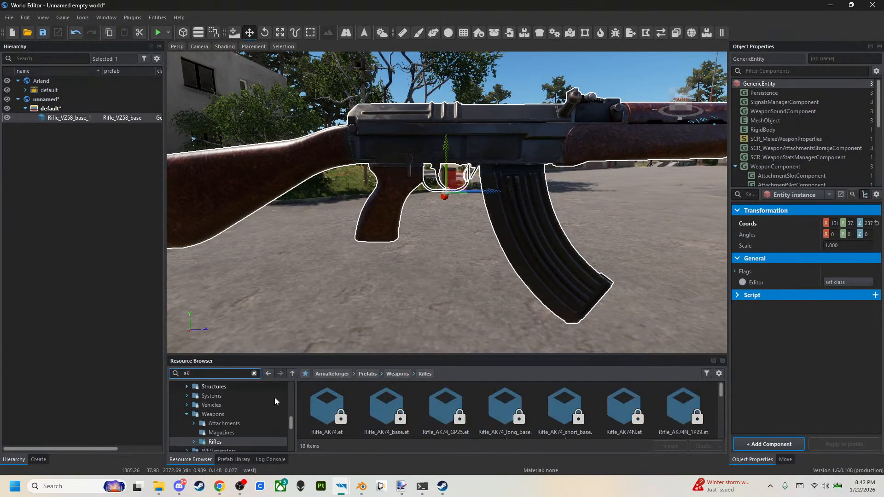
pyautogui.moveTo(335, 410); pyautogui.dragTo(438, 148)
pyautogui.moveTo(438, 111); pyautogui.dragTo(437, 96)
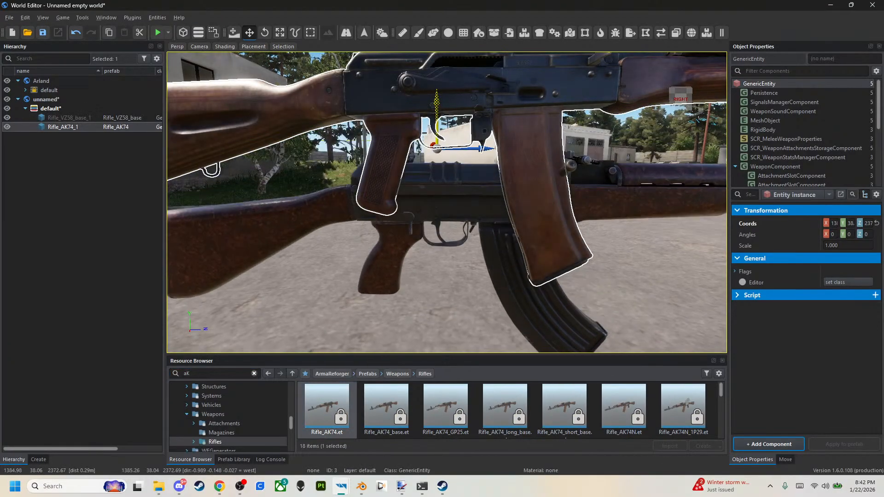
# Copy the VZ58 base rifle's coordinates and paste them onto the AK74 so both share one origin.
pyautogui.click(529, 248)
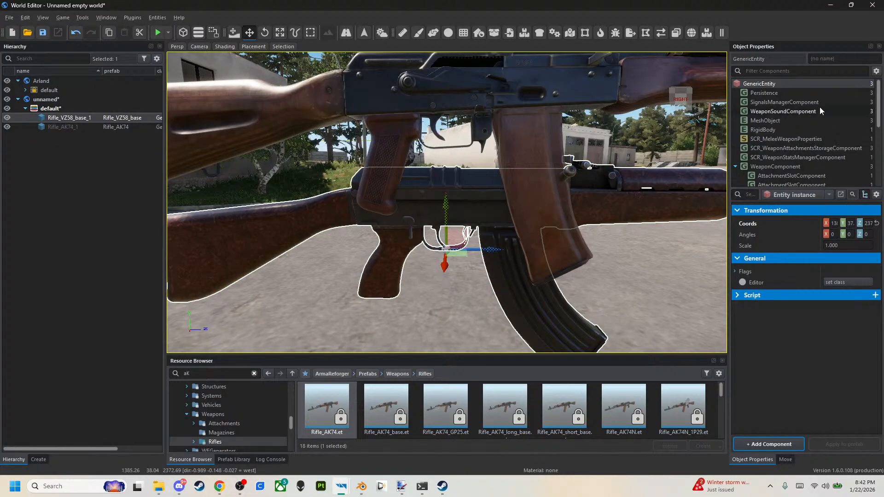
pyautogui.moveTo(727, 149); pyautogui.dragTo(644, 149)
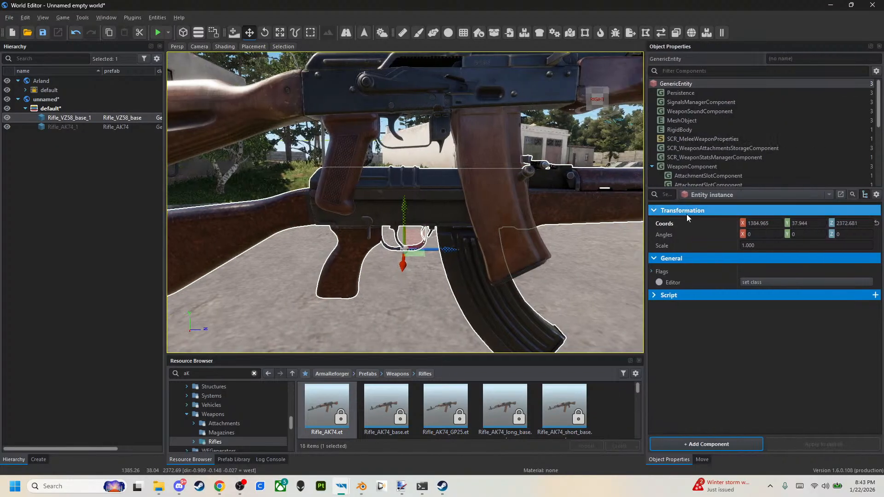
pyautogui.rightClick(709, 222)
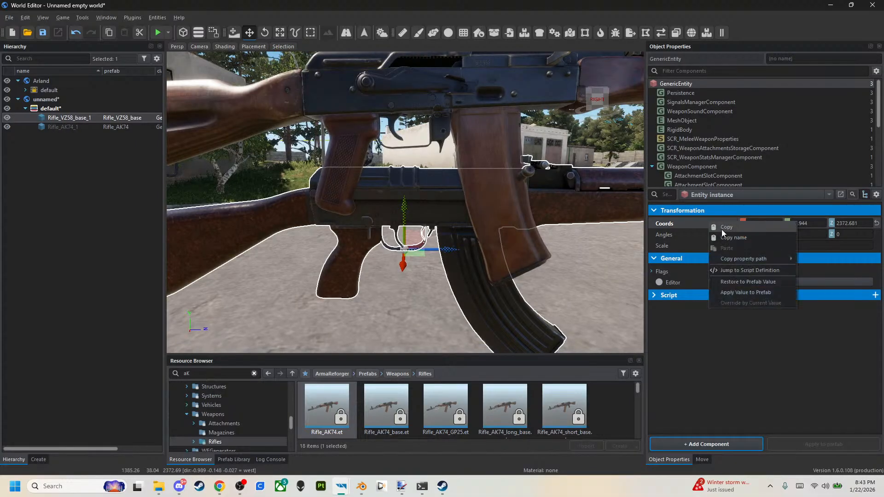
pyautogui.click(722, 229)
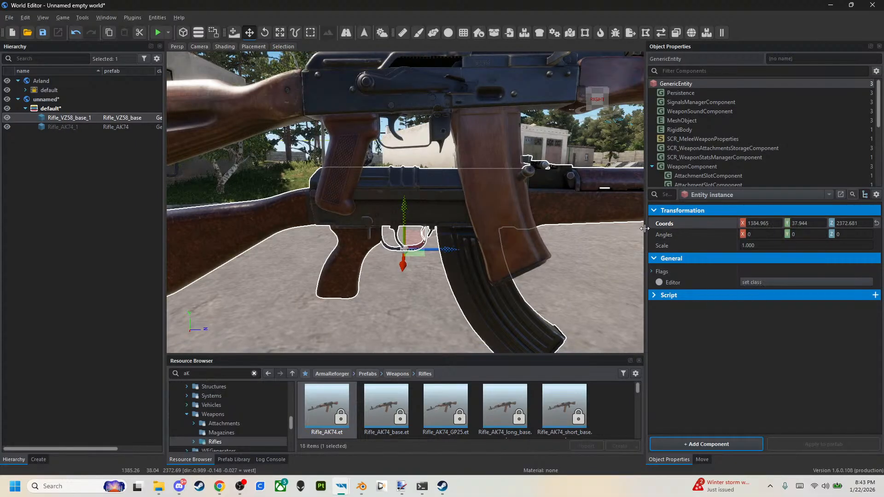
pyautogui.click(599, 202)
pyautogui.rightClick(688, 222)
pyautogui.click(704, 255)
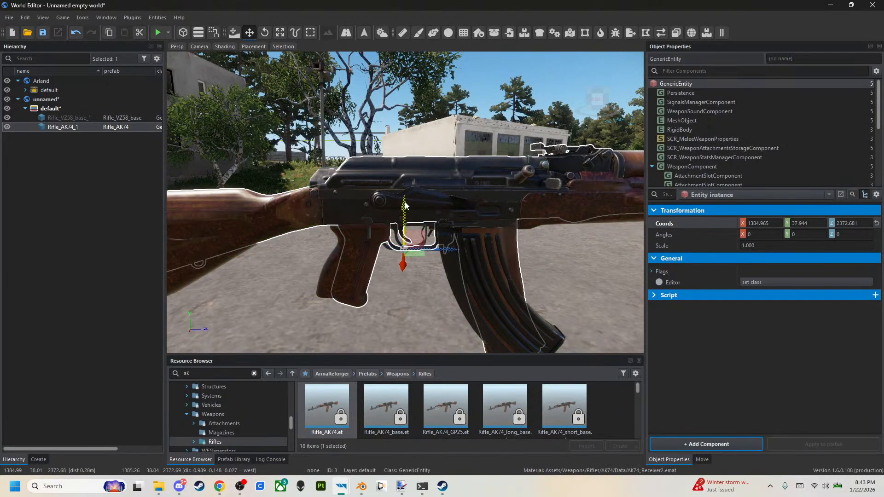
# Raise the AK74 above the VZ58 to a Y coordinate of about 38.261.
pyautogui.moveTo(405, 210)
pyautogui.mouseDown()
pyautogui.moveTo(405, 55)
pyautogui.moveTo(405, 201)
pyautogui.mouseUp()
pyautogui.moveTo(405, 200); pyautogui.dragTo(429, 233, button='right')
pyautogui.press('s')
pyautogui.press('a')
pyautogui.press('d')
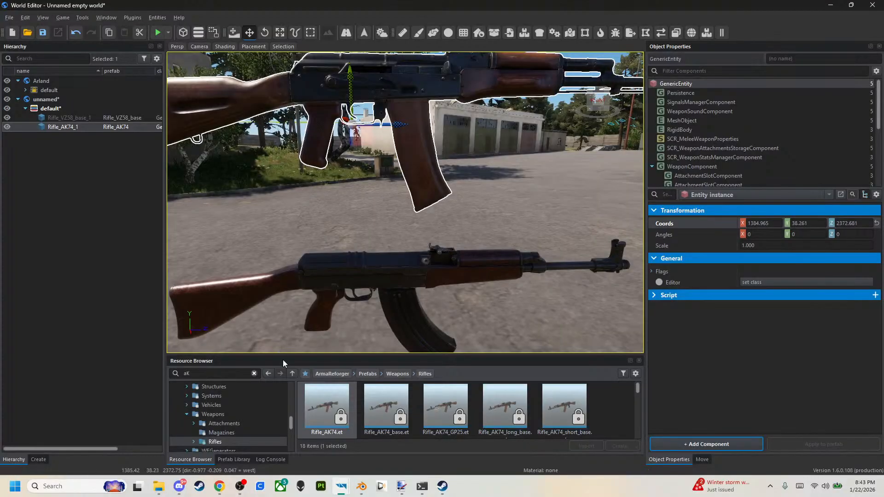
# Open the SG-225_BREAKER folder under HD2REFORGEDWEPS, Assets, Weapons, Rifles and enlarge the viewport and resource browser areas.
pyautogui.click(325, 374)
pyautogui.click(254, 374)
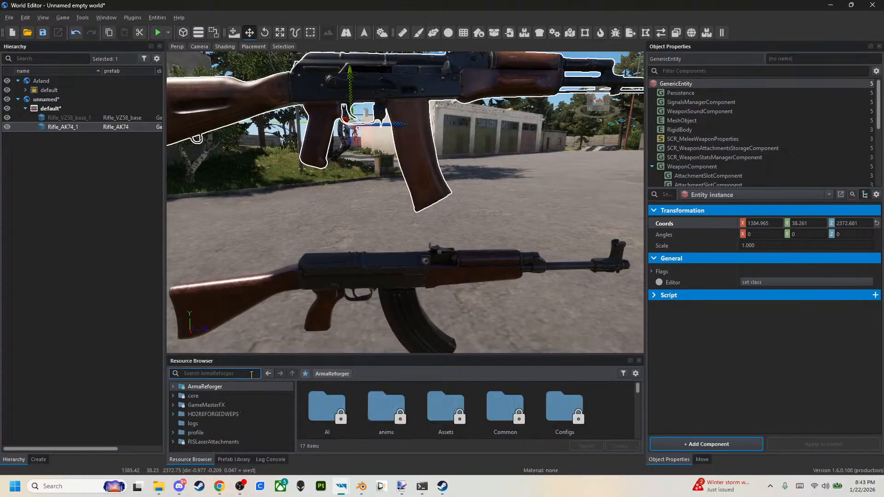
pyautogui.click(173, 414)
pyautogui.click(202, 424)
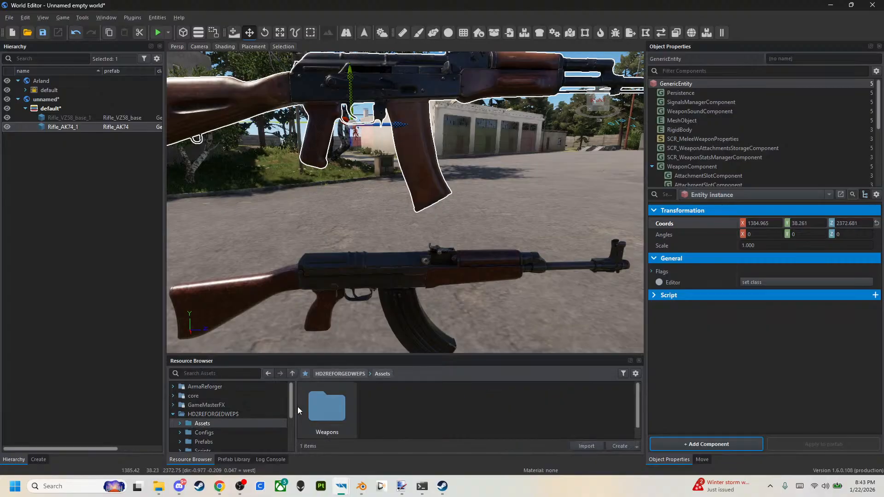
pyautogui.doubleClick(311, 408)
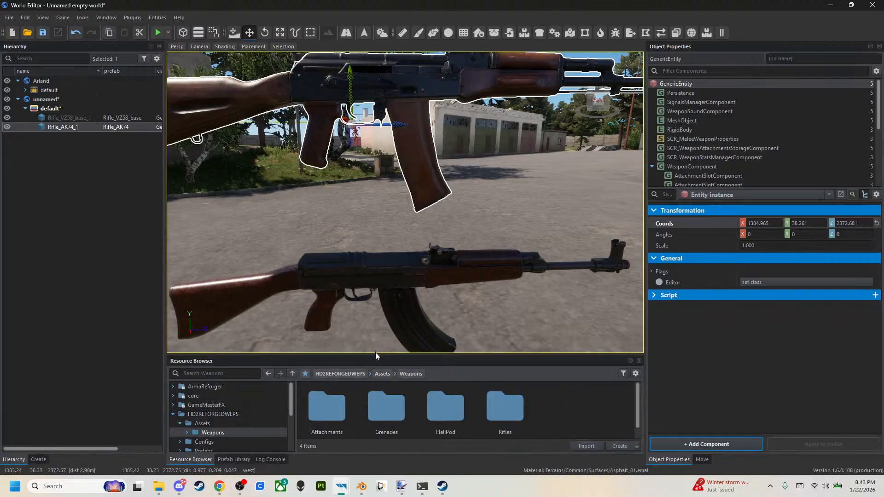
pyautogui.moveTo(375, 354); pyautogui.dragTo(375, 327)
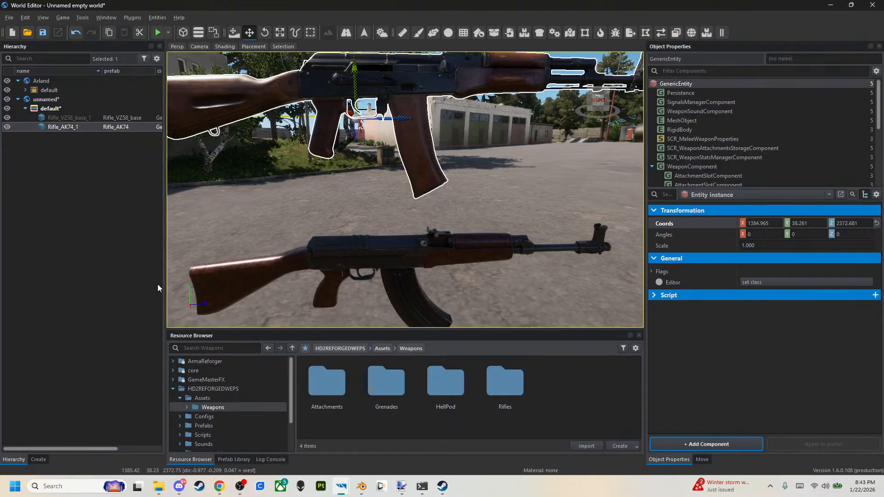
pyautogui.moveTo(164, 290); pyautogui.dragTo(88, 289)
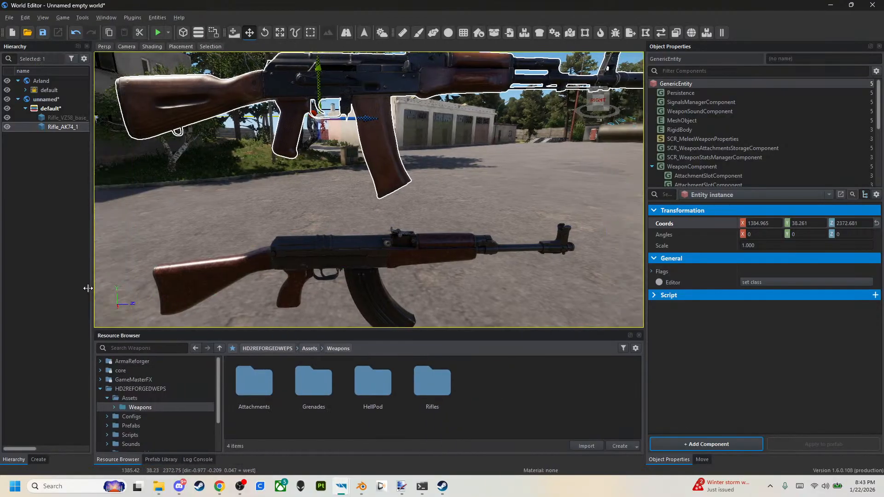
pyautogui.moveTo(305, 329); pyautogui.dragTo(306, 317)
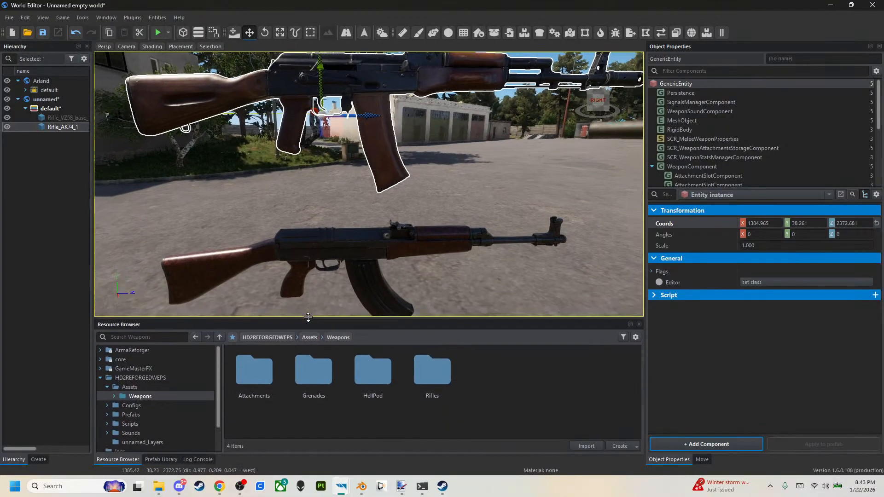
pyautogui.doubleClick(417, 388)
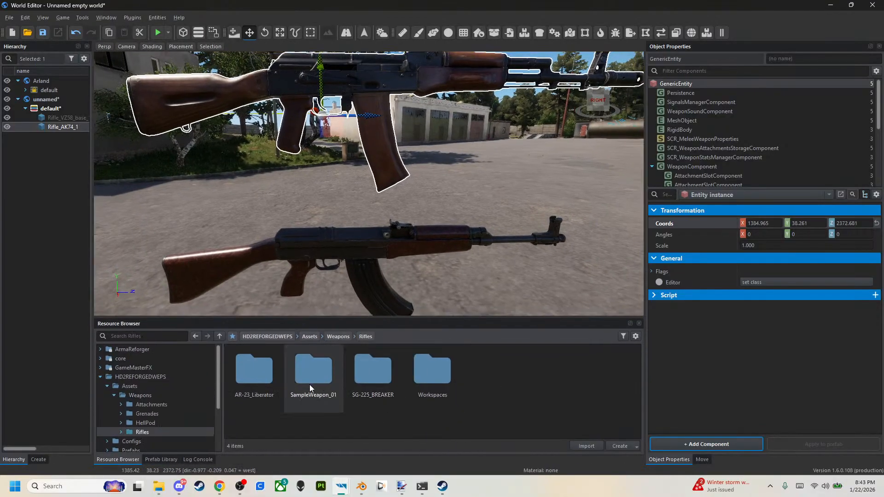
pyautogui.doubleClick(360, 387)
# Place SG-225_BREAKER.xob in the world and paste the VZ58's copied coordinates onto it.
pyautogui.moveTo(450, 377); pyautogui.dragTo(381, 241)
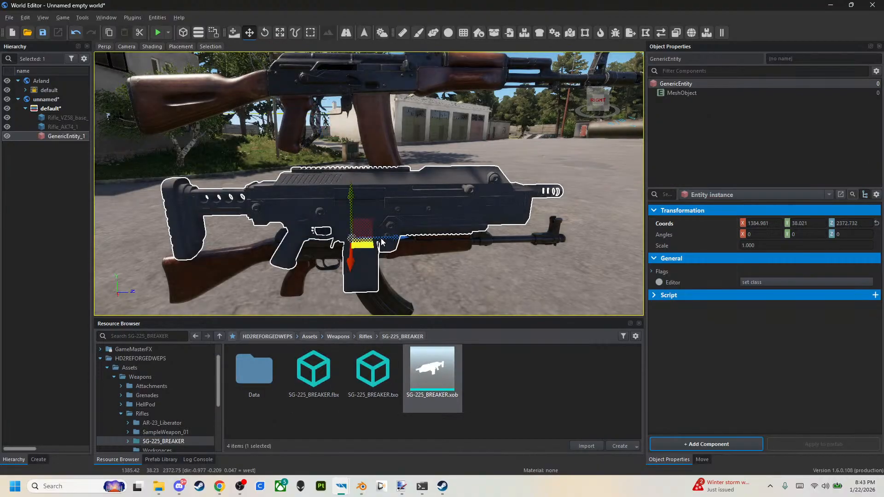
pyautogui.rightClick(707, 224)
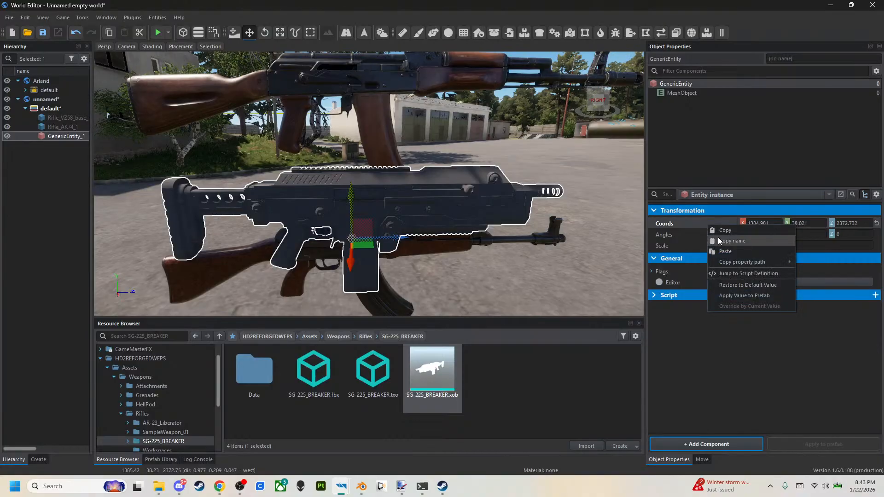
pyautogui.click(723, 251)
# Examine from several sides how the BREAKER model overlaps the VZ58 in size and position.
pyautogui.moveTo(370, 252); pyautogui.dragTo(345, 210, button='right')
pyautogui.press('q')
pyautogui.press('q')
pyautogui.press('a')
pyautogui.press('w')
pyautogui.press('d')
pyautogui.press('s')
pyautogui.press('e')
pyautogui.press('w')
pyautogui.press('d')
pyautogui.press('s')
pyautogui.press('w')
pyautogui.press('a')
pyautogui.press('w')
pyautogui.moveTo(241, 204); pyautogui.dragTo(235, 198, button='right')
pyautogui.press('s')
pyautogui.press('e')
pyautogui.press('s')
pyautogui.press('w')
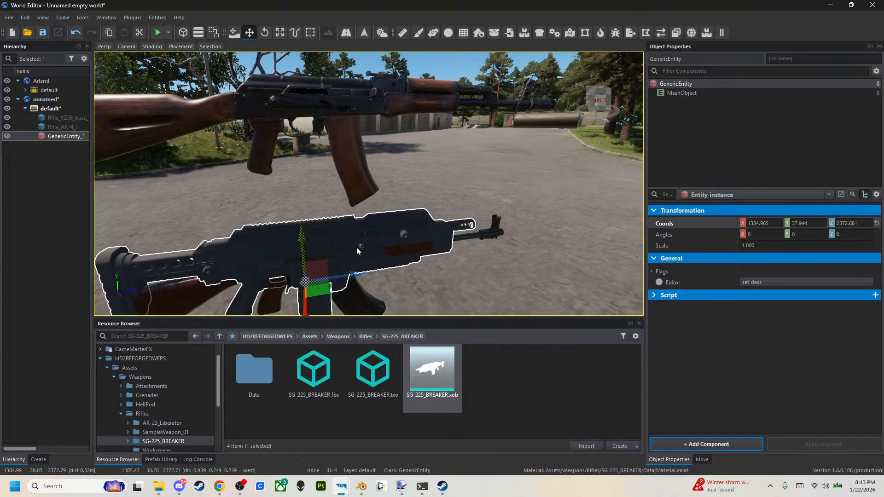
# Shift the BREAKER model along X to 1384.9 and compare it with both rifles from above.
pyautogui.moveTo(366, 249); pyautogui.dragTo(378, 266, button='right')
pyautogui.moveTo(418, 266); pyautogui.dragTo(398, 249)
pyautogui.moveTo(398, 248); pyautogui.dragTo(419, 156, button='right')
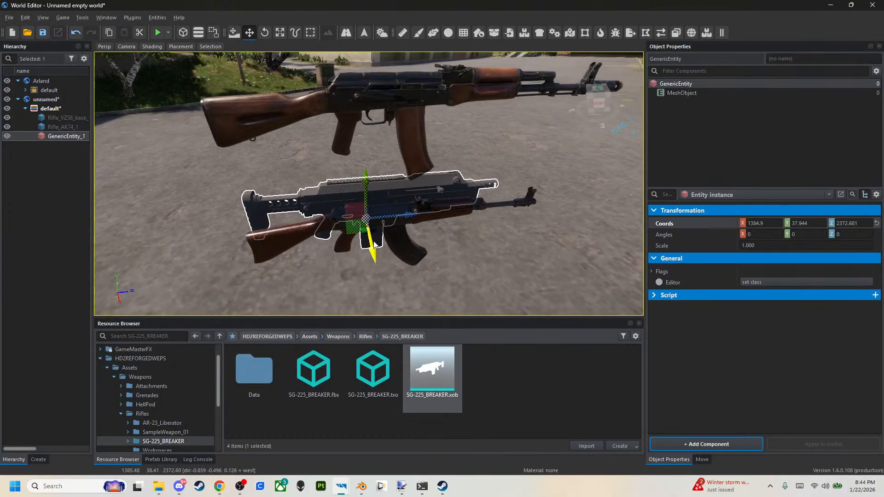
# Copy the AK74's coordinates and paste them onto the BREAKER model.
pyautogui.click(419, 156)
pyautogui.rightClick(667, 226)
pyautogui.click(684, 232)
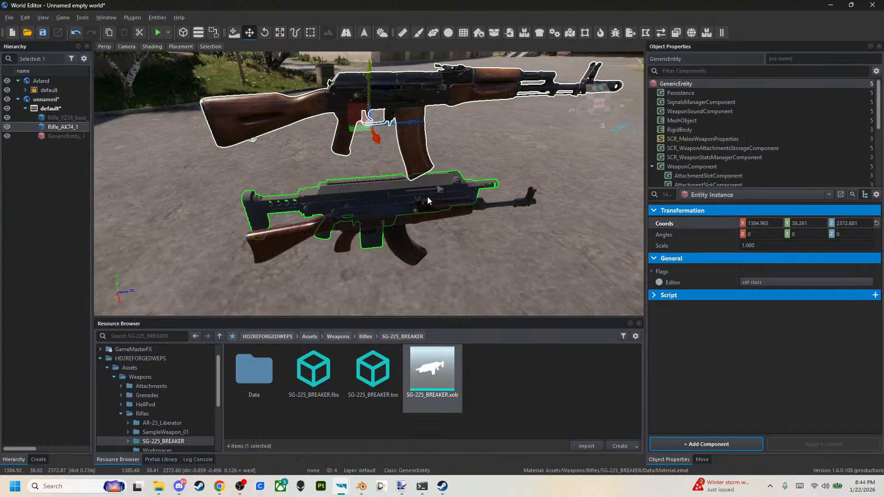
pyautogui.click(392, 205)
pyautogui.rightClick(693, 226)
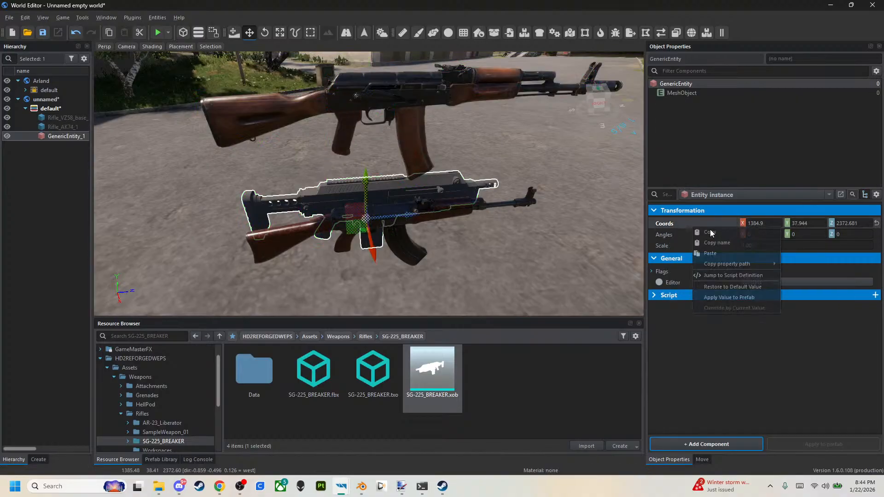
pyautogui.click(727, 256)
# Nudge the BREAKER model against the AK74 to about Y 38.255 and Z 2372.743.
pyautogui.moveTo(508, 164); pyautogui.dragTo(503, 155, button='right')
pyautogui.press('w')
pyautogui.moveTo(373, 162); pyautogui.dragTo(404, 164)
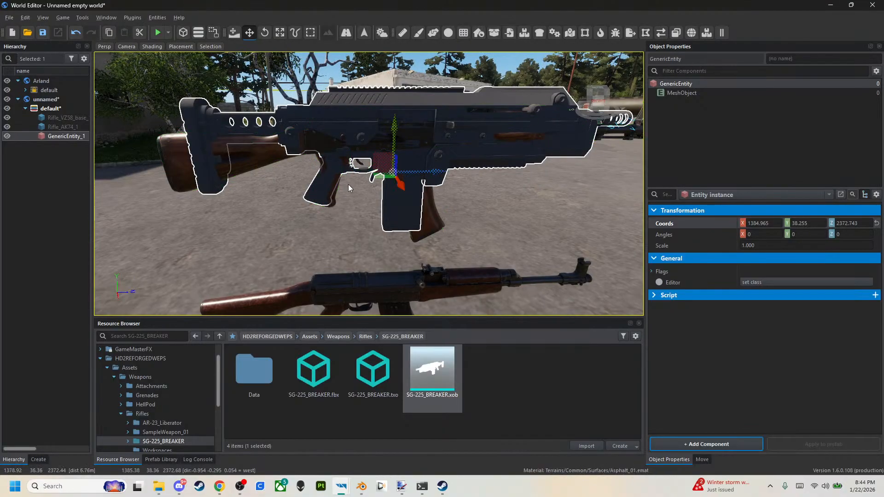
# Copy the VZ58's coordinates and paste them onto the BREAKER model to align their origins.
pyautogui.click(469, 297)
pyautogui.rightClick(684, 225)
pyautogui.click(692, 232)
pyautogui.click(495, 120)
pyautogui.rightClick(686, 222)
pyautogui.click(702, 250)
# Examine the BREAKER's grip, trigger and magazine alignment against the VZ58 from close up and farther away.
pyautogui.moveTo(403, 296); pyautogui.dragTo(440, 244, button='right')
pyautogui.press('w')
pyautogui.press('s')
pyautogui.press('a')
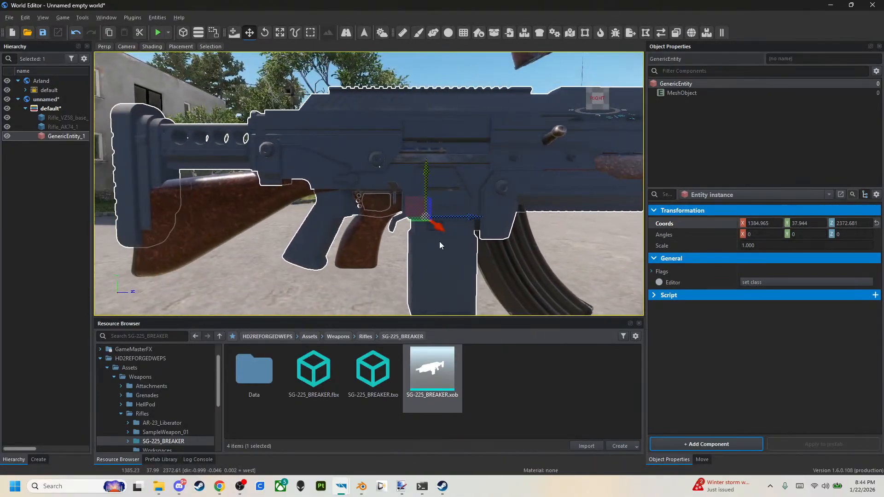
pyautogui.moveTo(409, 205)
pyautogui.mouseDown()
pyautogui.moveTo(443, 208)
pyautogui.moveTo(417, 207)
pyautogui.mouseUp()
pyautogui.press('s')
pyautogui.moveTo(417, 206); pyautogui.dragTo(451, 262, button='right')
pyautogui.press('w')
pyautogui.press('s')
pyautogui.press('w')
pyautogui.press('s')
pyautogui.press('w')
pyautogui.press('a')
pyautogui.press('d')
pyautogui.press('s')
pyautogui.press('w')
pyautogui.press('s')
pyautogui.press('w')
pyautogui.press('w')
# Delete the AK74 rifle from the world.
pyautogui.click(405, 117)
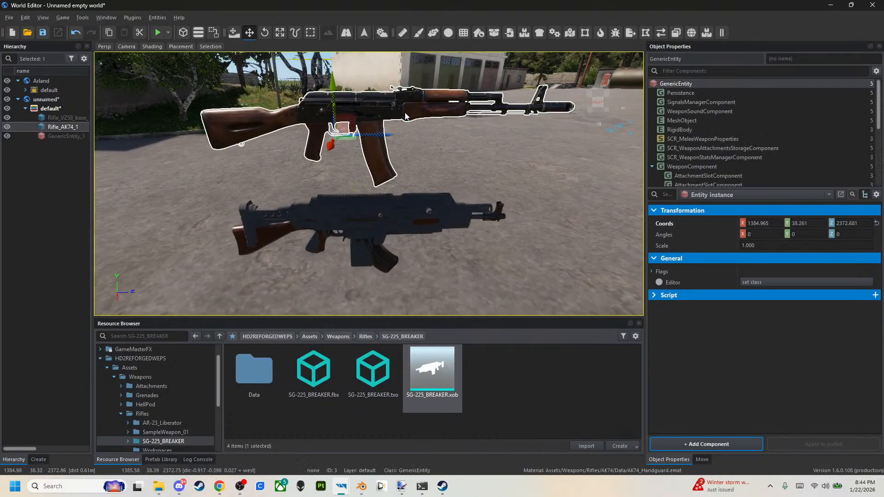
pyautogui.press('Delete')
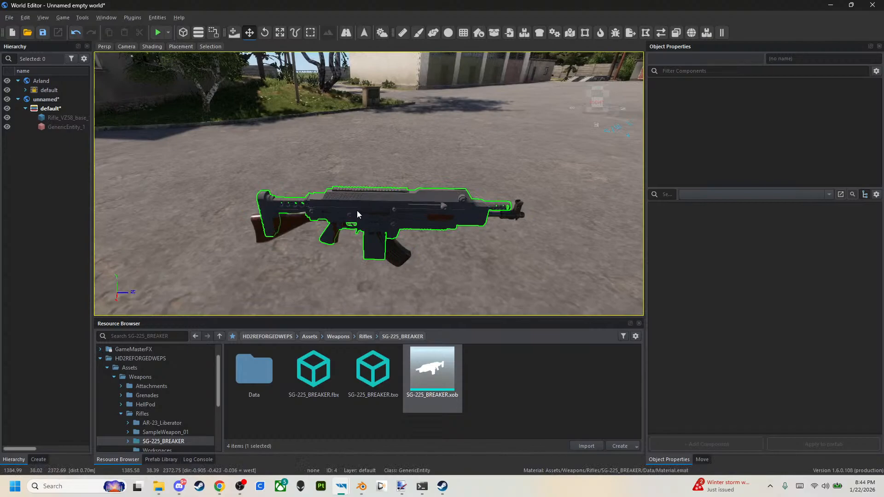
# Shift the BREAKER model sideways along X to about 1384.939 so the VZ58's trigger area is exposed.
pyautogui.click(357, 214)
pyautogui.moveTo(512, 214); pyautogui.dragTo(516, 181, button='right')
pyautogui.press('w')
pyautogui.press('w')
pyautogui.press('w')
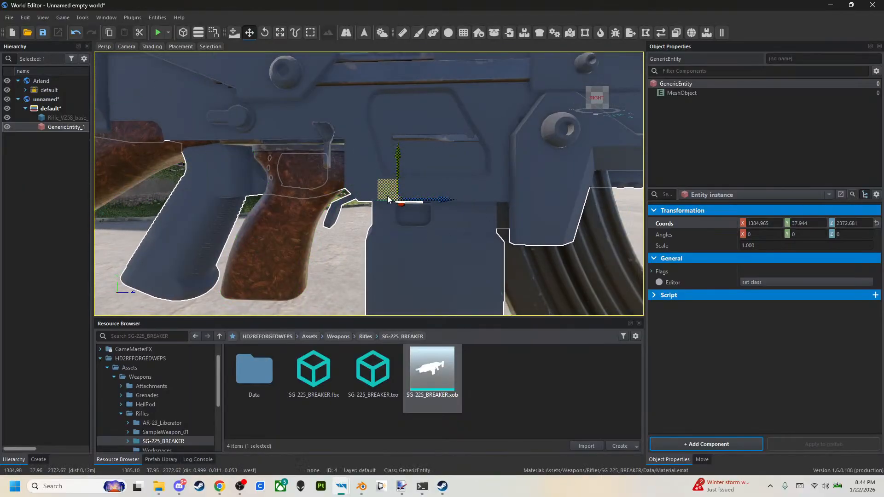
pyautogui.moveTo(408, 224); pyautogui.dragTo(431, 220, button='right')
pyautogui.moveTo(400, 219); pyautogui.dragTo(395, 218)
# Compare the VZ58's grip and trigger guard position with the BREAKER's, checking the model's origin in Blender.
pyautogui.press('a')
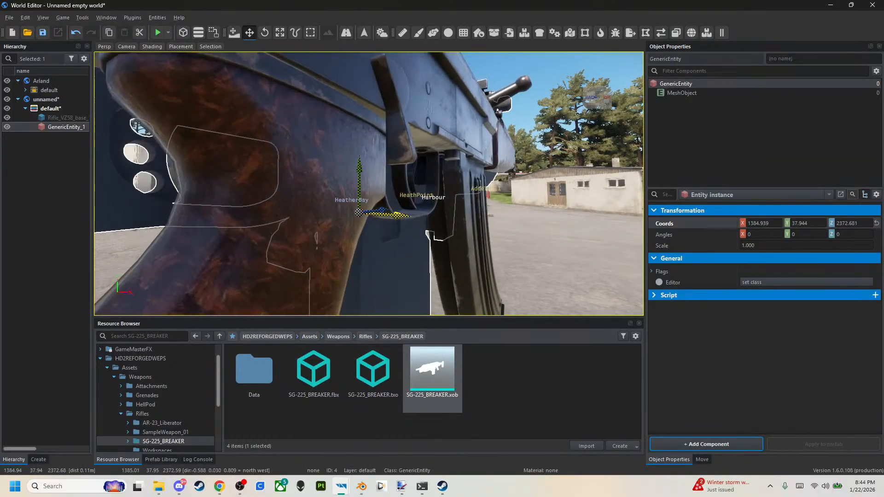
pyautogui.moveTo(428, 236); pyautogui.dragTo(397, 203, button='right')
pyautogui.press('d')
pyautogui.click(410, 164)
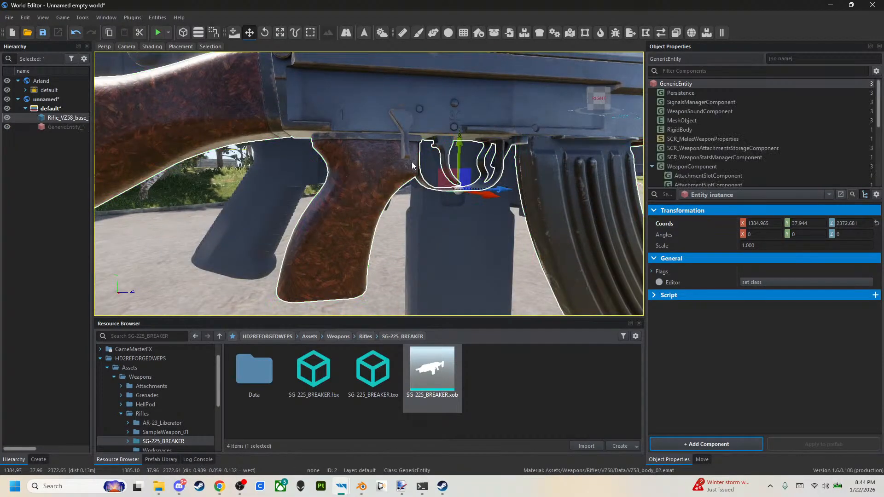
pyautogui.moveTo(415, 169); pyautogui.dragTo(401, 177, button='right')
pyautogui.press('d')
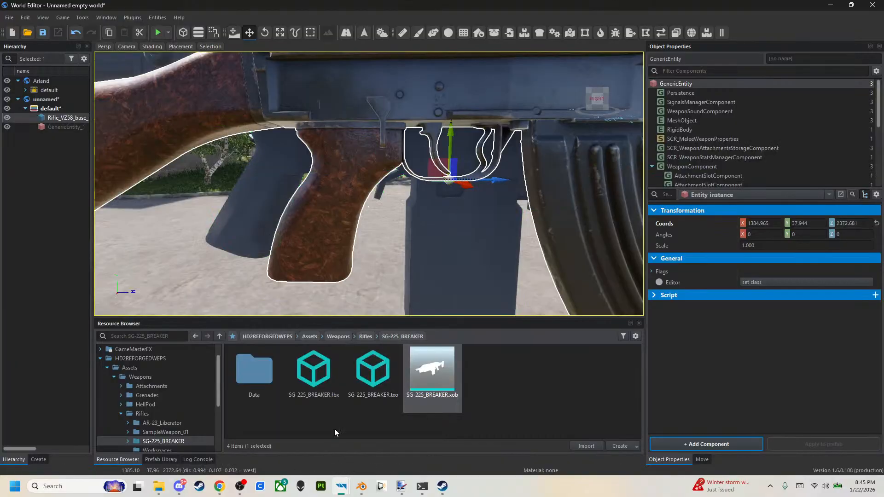
pyautogui.click(360, 489)
pyautogui.scroll(8, 384, 224)
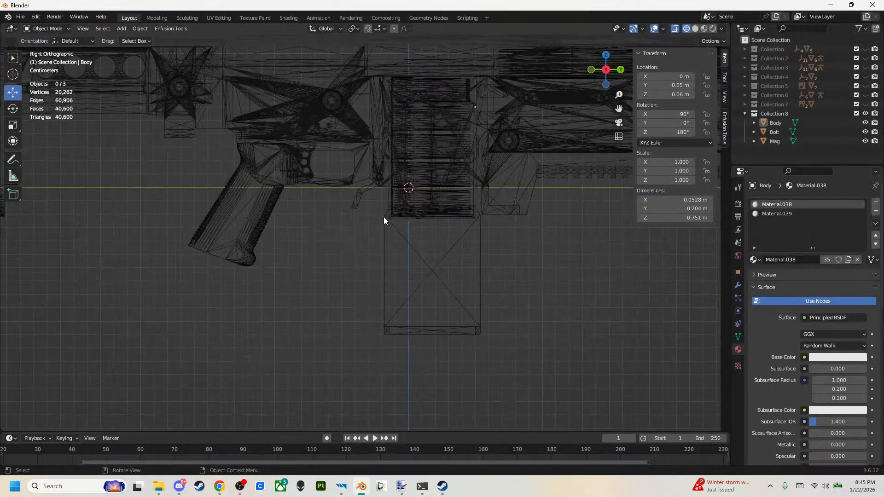
pyautogui.click(831, 4)
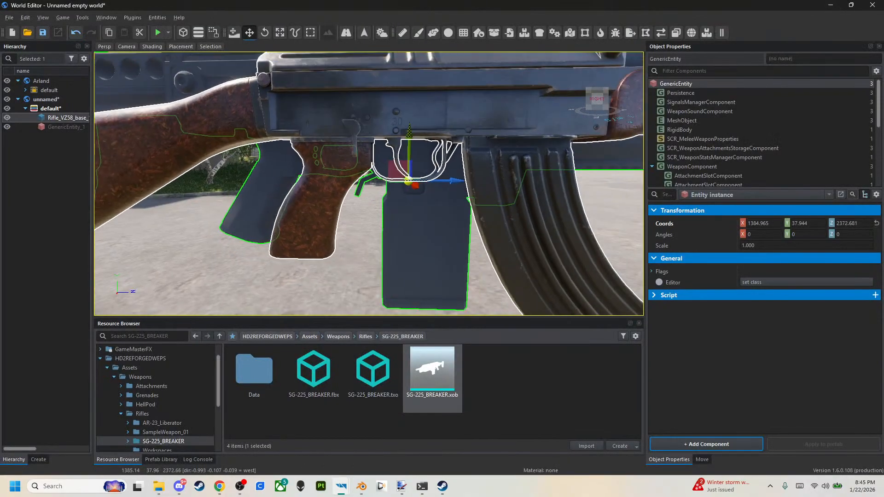
pyautogui.press('d')
pyautogui.press('a')
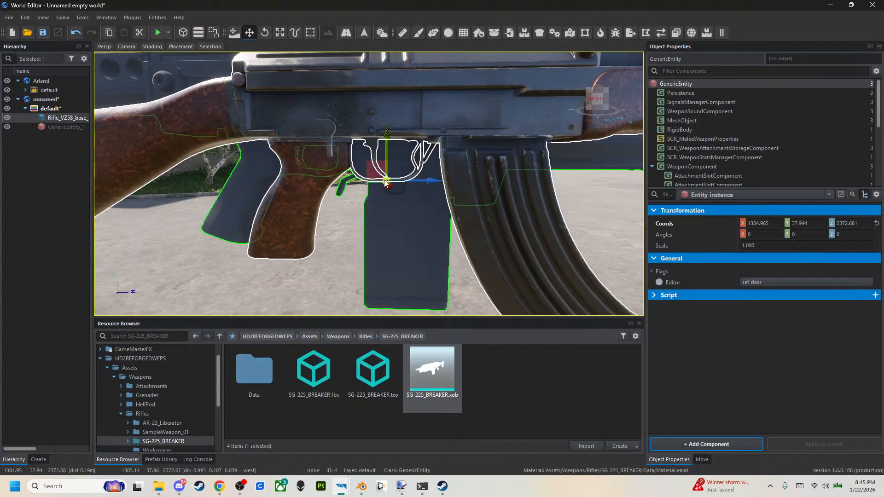
pyautogui.press('s')
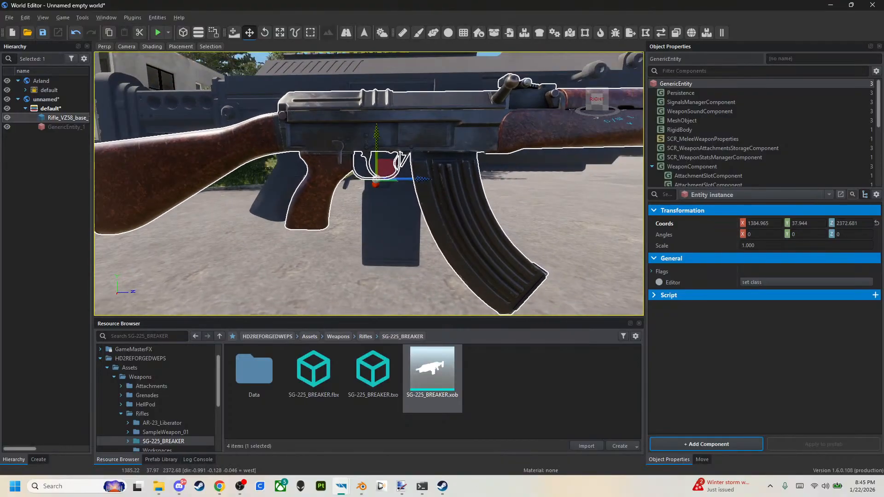
pyautogui.moveTo(385, 144); pyautogui.dragTo(385, 141, button='right')
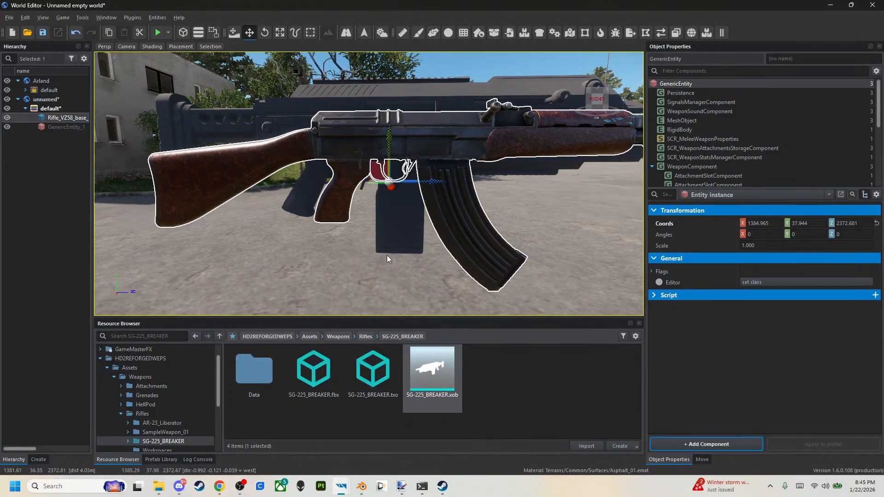
# Switch to Blender and move the Body, Bolt and Mag objects together about 0.054 m along Y.
pyautogui.moveTo(363, 488)
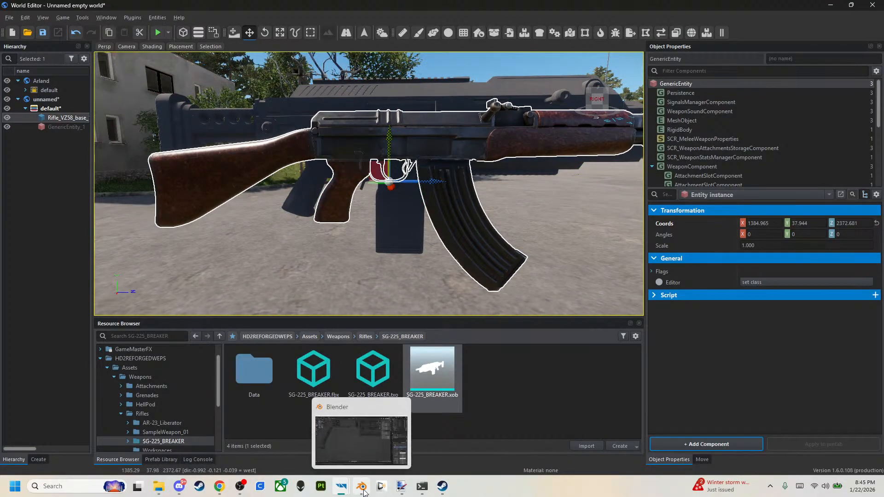
pyautogui.click(364, 488)
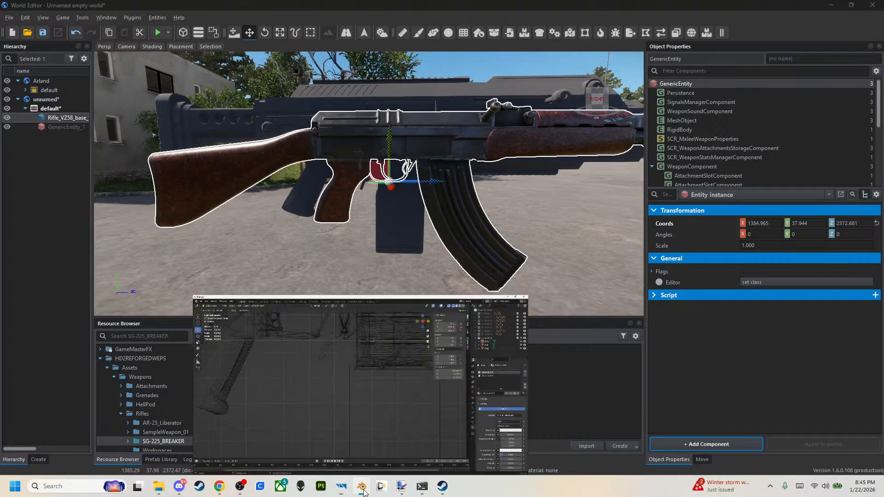
pyautogui.scroll(-6, 347, 259)
pyautogui.moveTo(164, 99); pyautogui.dragTo(537, 307)
pyautogui.scroll(5, 368, 188)
pyautogui.moveTo(493, 128); pyautogui.dragTo(552, 137)
# Export the moved objects as FBX over SG-225_BREAKER.fbx and switch back to the World Editor.
pyautogui.click(18, 15)
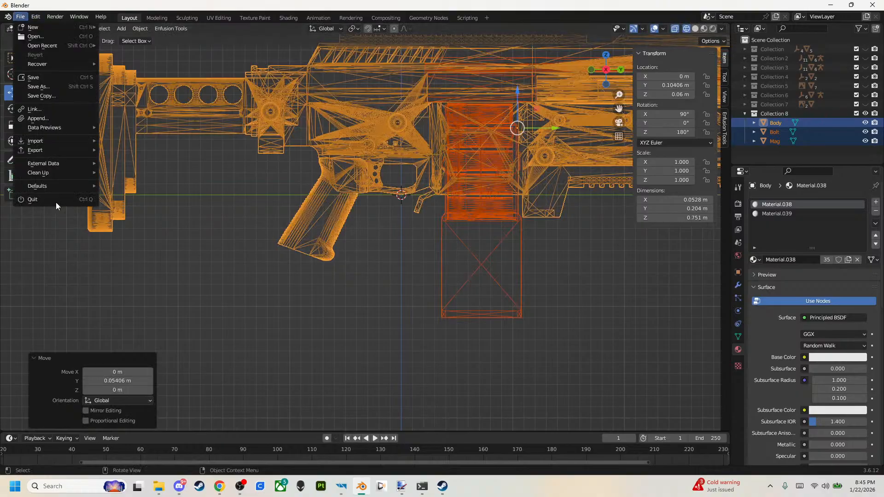
pyautogui.moveTo(43, 149)
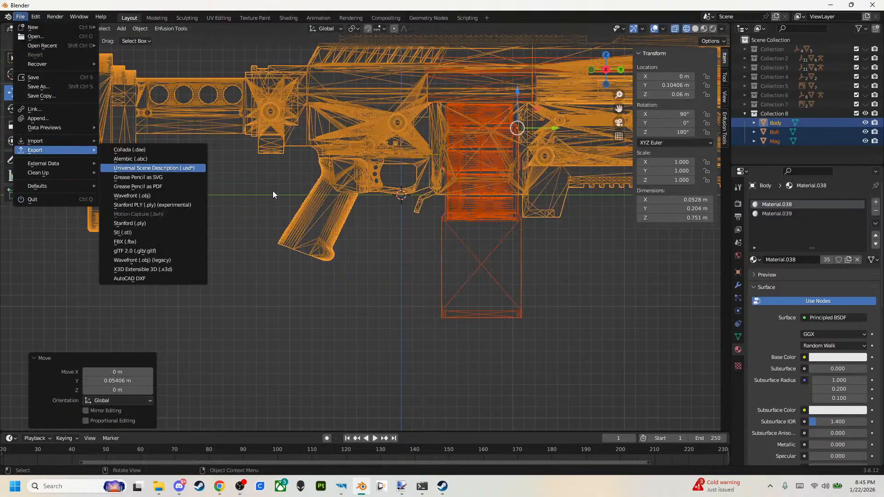
pyautogui.click(149, 240)
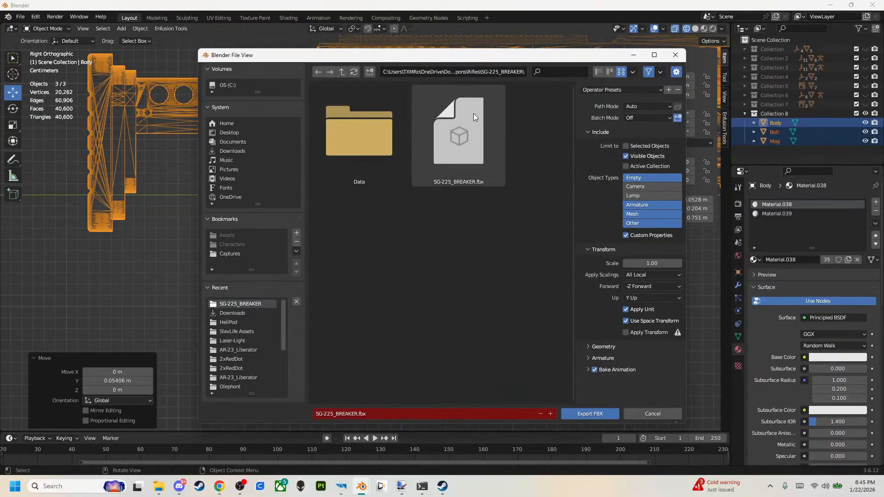
pyautogui.doubleClick(467, 133)
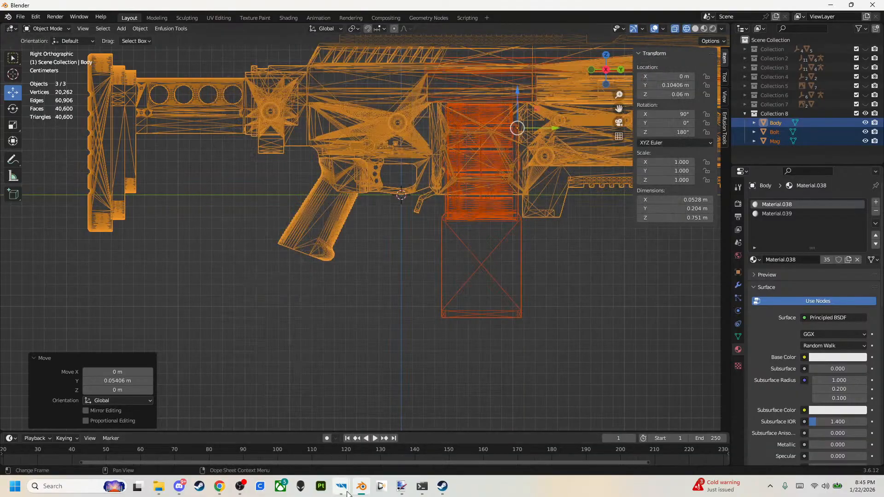
pyautogui.moveTo(345, 489)
pyautogui.click(372, 438)
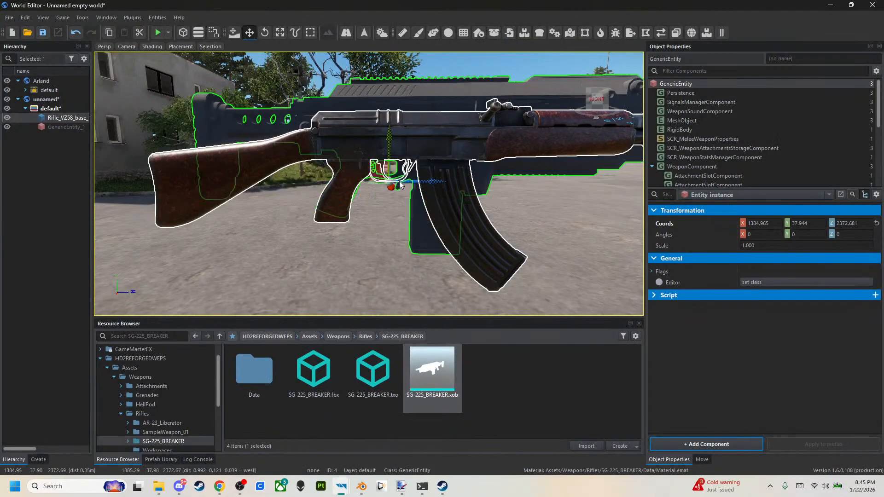
# Align the BREAKER model with the VZ58 at Y 37.944, Z 2372.681 and offset it sideways along X to about 1384.801.
pyautogui.click(420, 233)
pyautogui.rightClick(662, 225)
pyautogui.click(665, 248)
pyautogui.moveTo(502, 248); pyautogui.dragTo(537, 251, button='right')
pyautogui.press('w')
pyautogui.press('w')
pyautogui.press('a')
pyautogui.press('s')
pyautogui.press('s')
pyautogui.press('a')
pyautogui.press('w')
pyautogui.press('s')
pyautogui.press('w')
pyautogui.moveTo(384, 223); pyautogui.dragTo(334, 203)
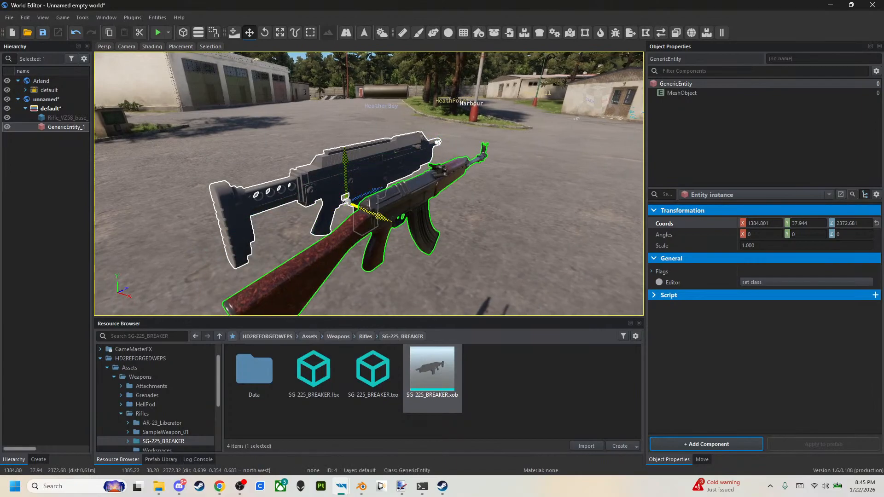
# Locate the VZ58 prefabs and create an inherited prefab from Rifle_VZ58P.et named Rifle_SG-225_BREAKER.
pyautogui.click(430, 197)
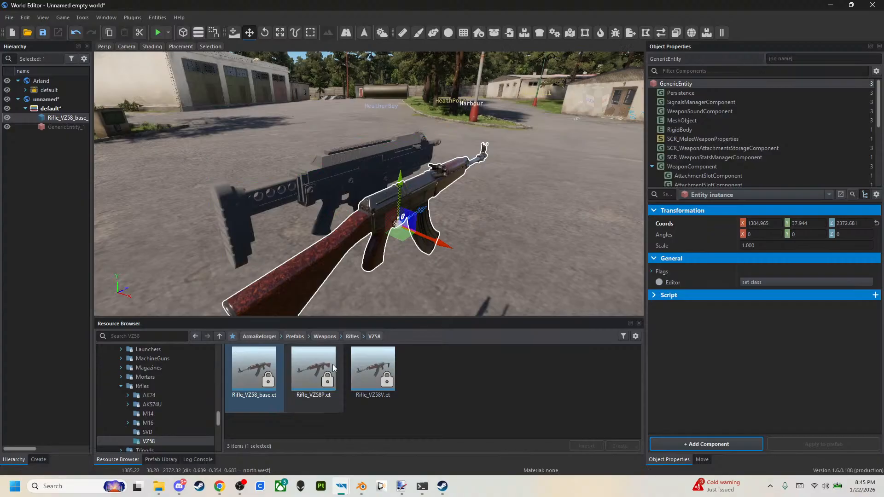
pyautogui.rightClick(315, 380)
pyautogui.click(386, 222)
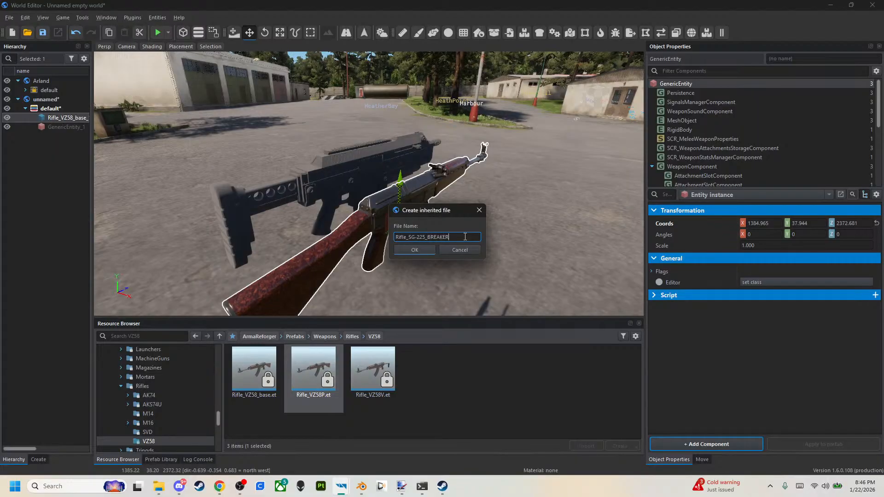
pyautogui.press('Return')
# Place the Rifle_SG-225_BREAKER prefab in the world near the BREAKER model and delete the original VZ58 base rifle.
pyautogui.moveTo(253, 368); pyautogui.dragTo(368, 249)
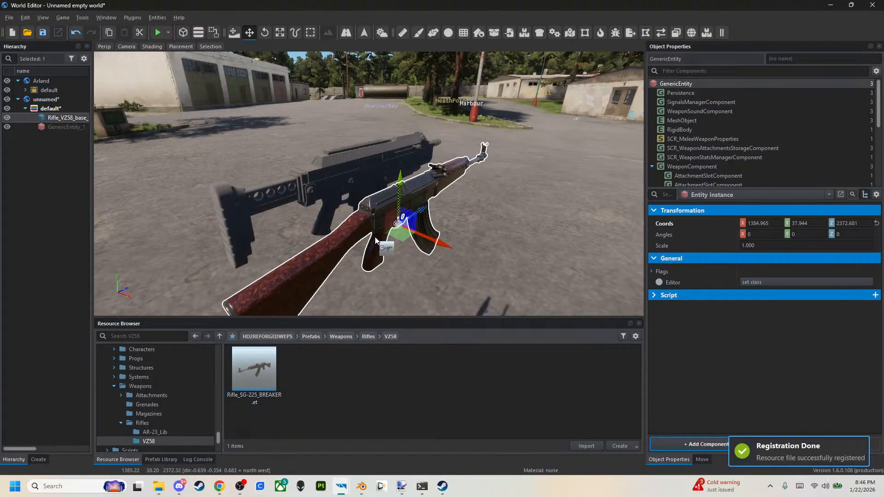
pyautogui.moveTo(431, 176); pyautogui.dragTo(519, 268)
pyautogui.click(408, 216)
pyautogui.press('Delete')
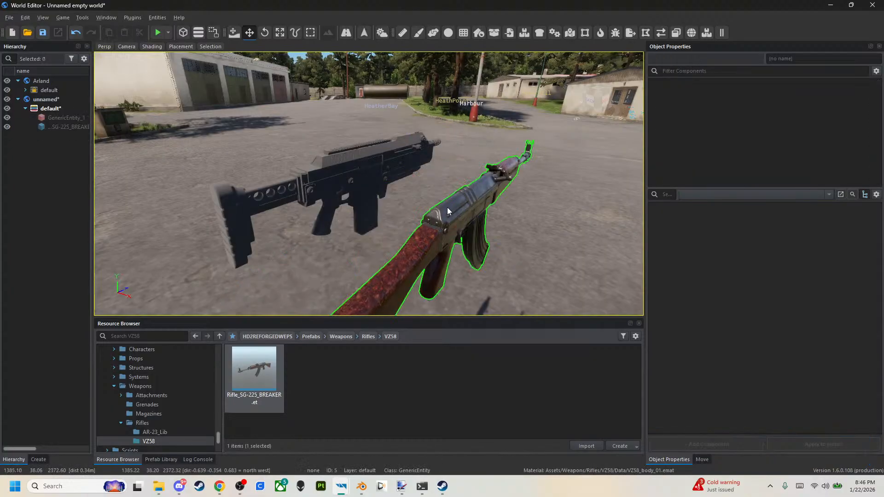
# Replace the new rifle's MeshObject model with SG-225_BREAKER.xob and apply the change to the Rifle_SG-225_BREAKER.et prefab.
pyautogui.click(457, 209)
pyautogui.click(683, 121)
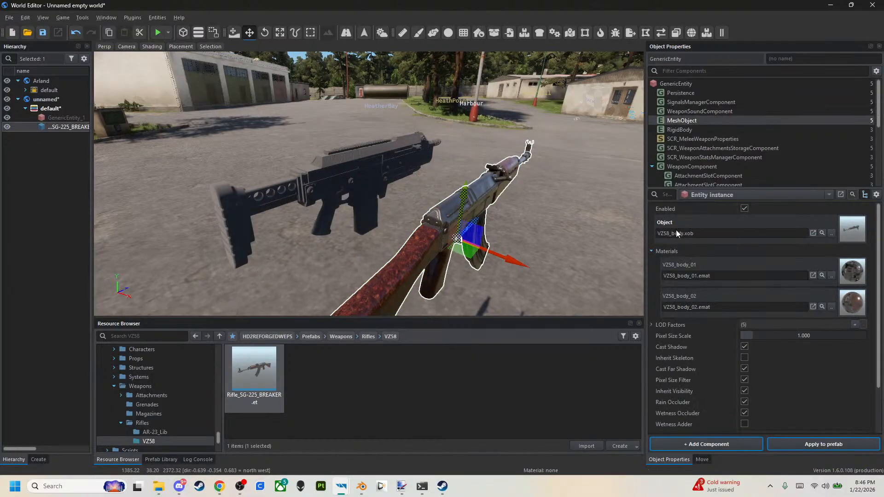
pyautogui.click(258, 336)
pyautogui.doubleClick(279, 386)
pyautogui.click(278, 382)
pyautogui.doubleClick(277, 384)
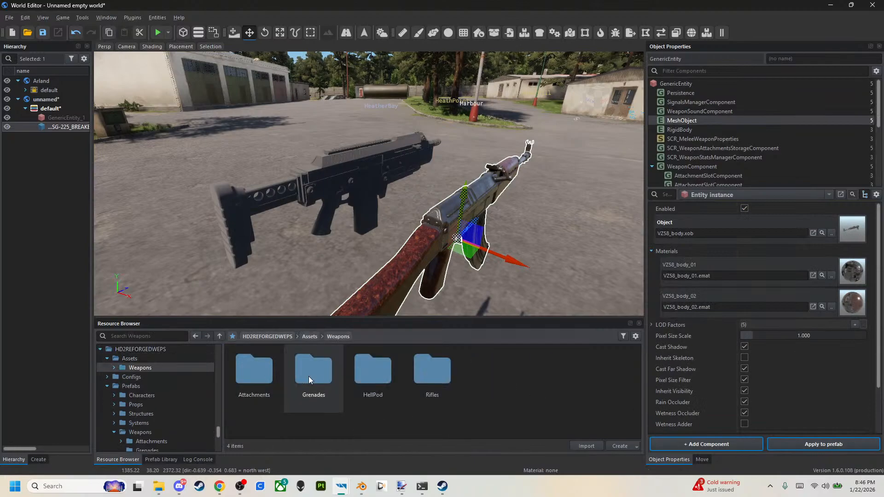
pyautogui.doubleClick(418, 391)
pyautogui.doubleClick(373, 375)
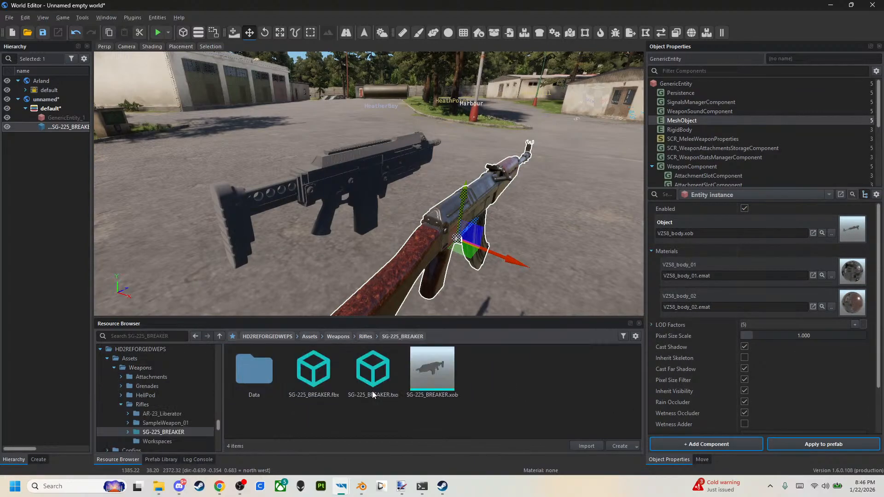
pyautogui.moveTo(430, 382); pyautogui.dragTo(728, 235)
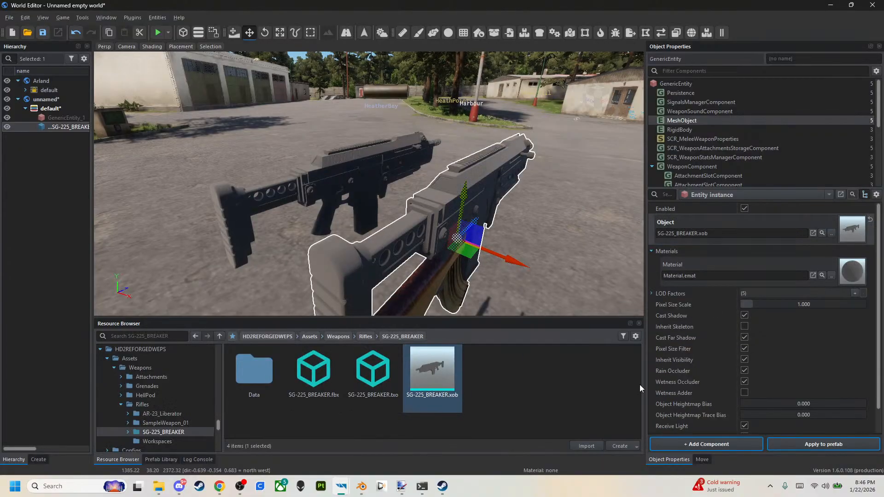
pyautogui.click(783, 443)
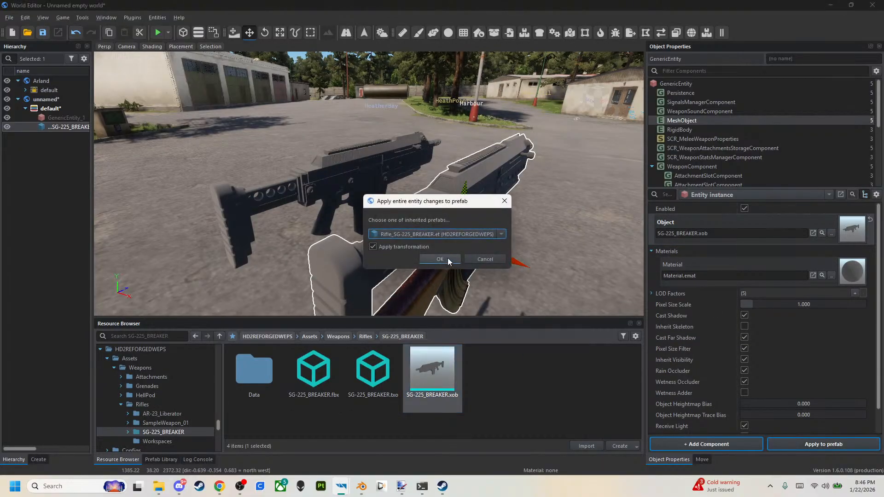
pyautogui.click(447, 261)
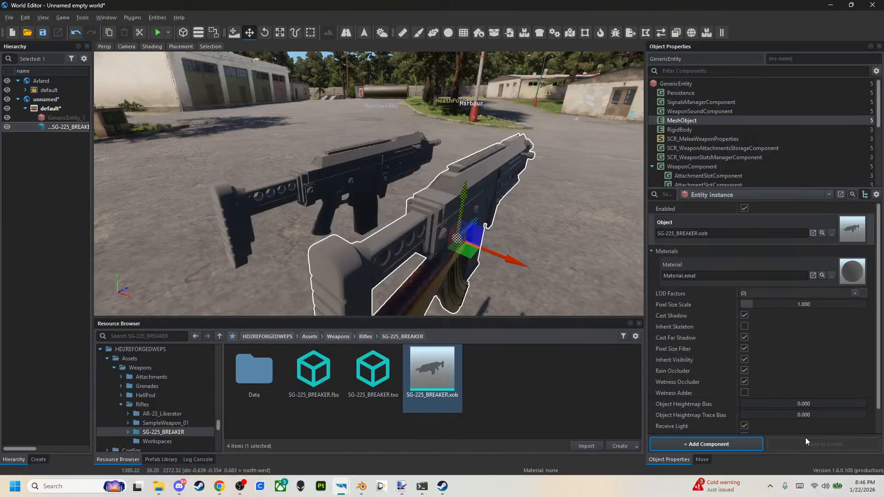
# Save the world in HD2REFORGEDWEPS as unnamed.ent, overwriting the existing file.
pyautogui.click(43, 33)
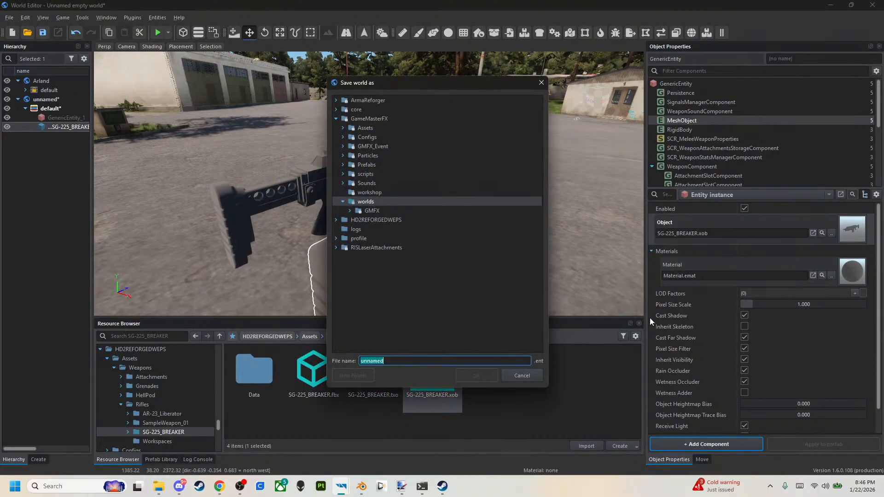
pyautogui.click(335, 119)
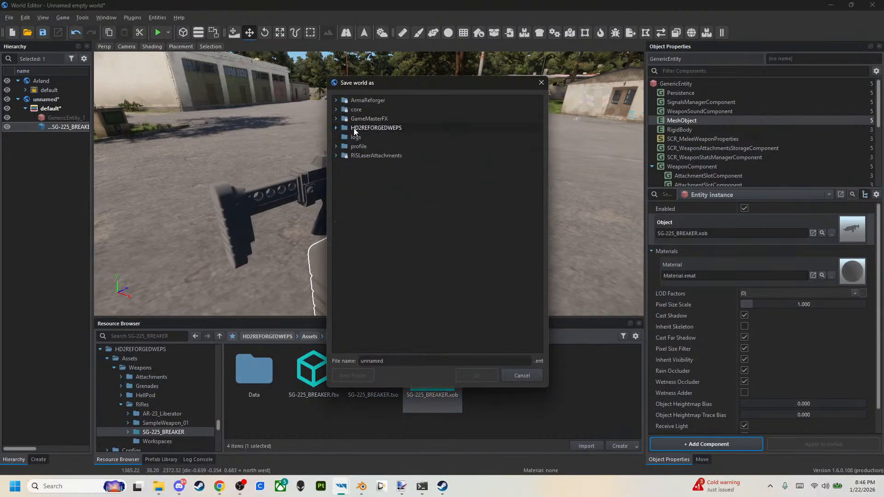
pyautogui.click(337, 128)
pyautogui.click(363, 192)
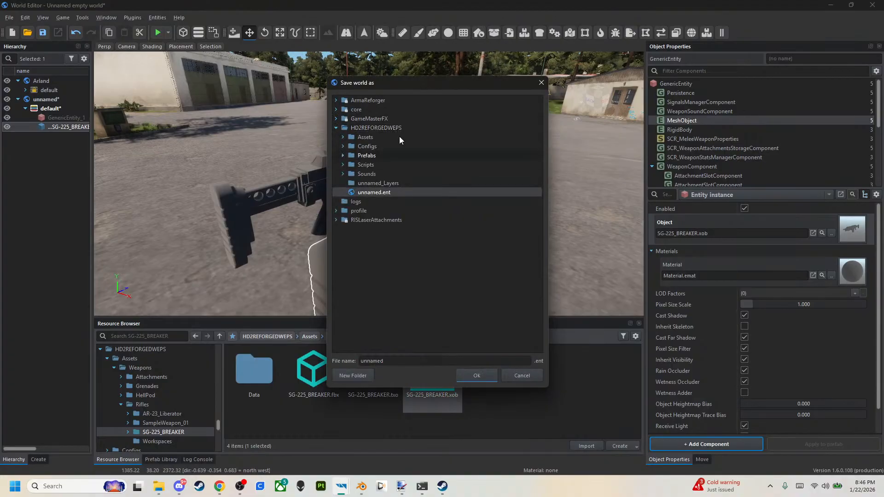
pyautogui.click(481, 379)
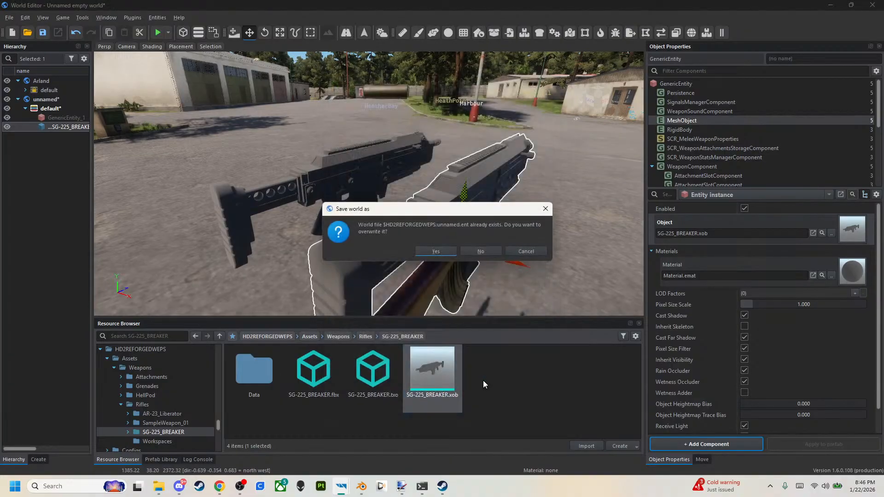
pyautogui.click(444, 251)
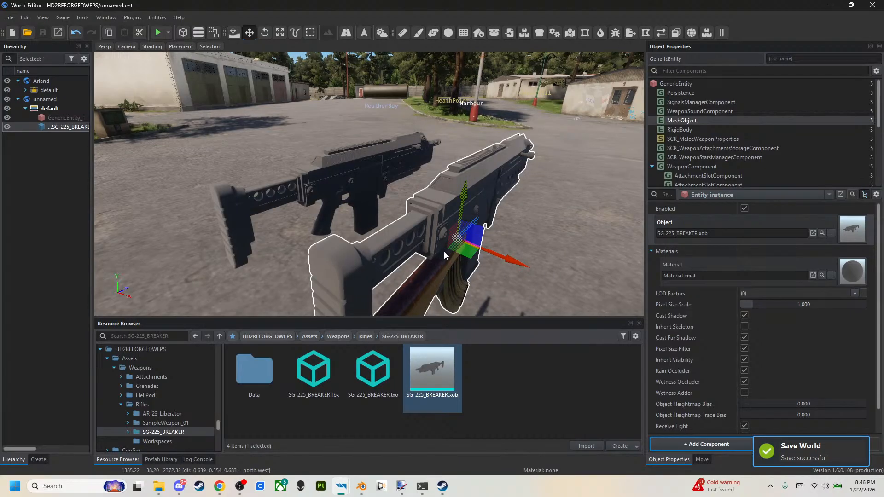
# Disable the rifle's Stock attachment slot so the VZ58 wooden stock is hidden.
pyautogui.moveTo(444, 251); pyautogui.dragTo(380, 223, button='right')
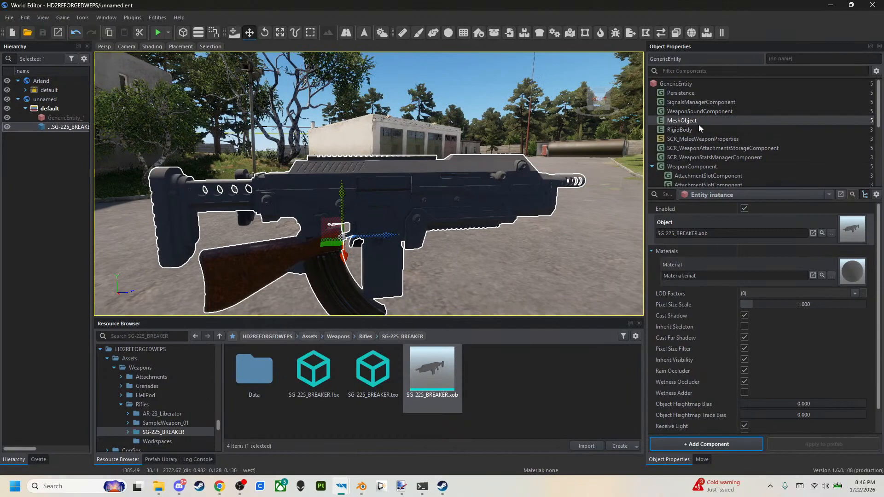
pyautogui.scroll(-2, 671, 140)
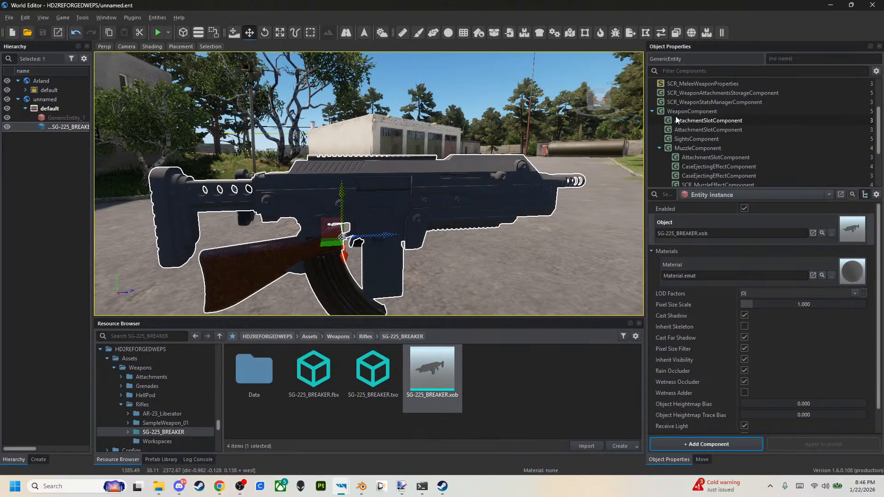
pyautogui.scroll(1, 675, 118)
pyautogui.scroll(-1, 687, 132)
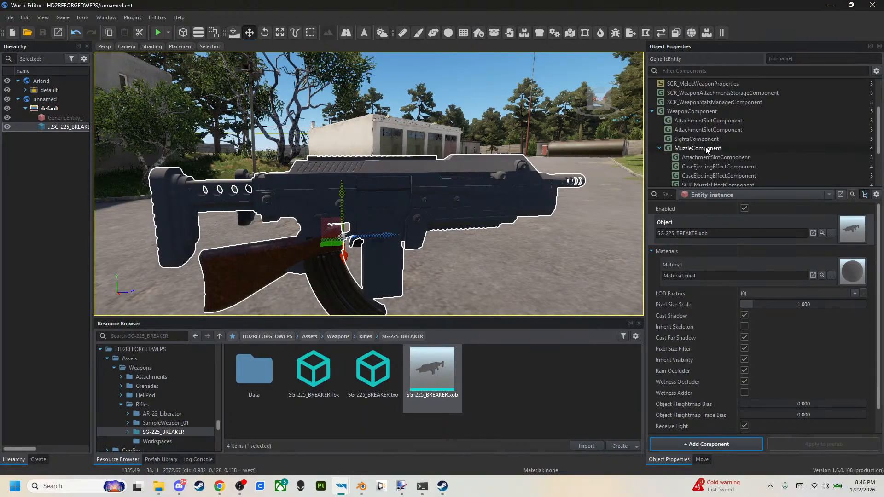
pyautogui.click(714, 120)
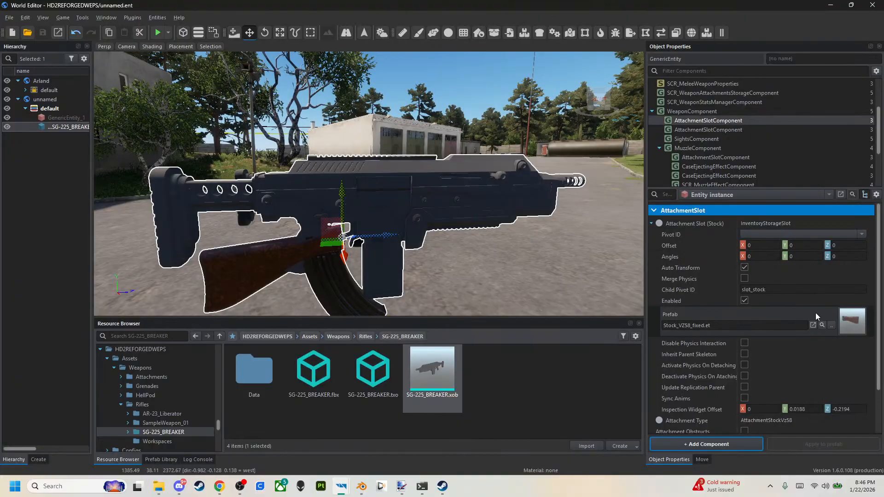
pyautogui.click(744, 301)
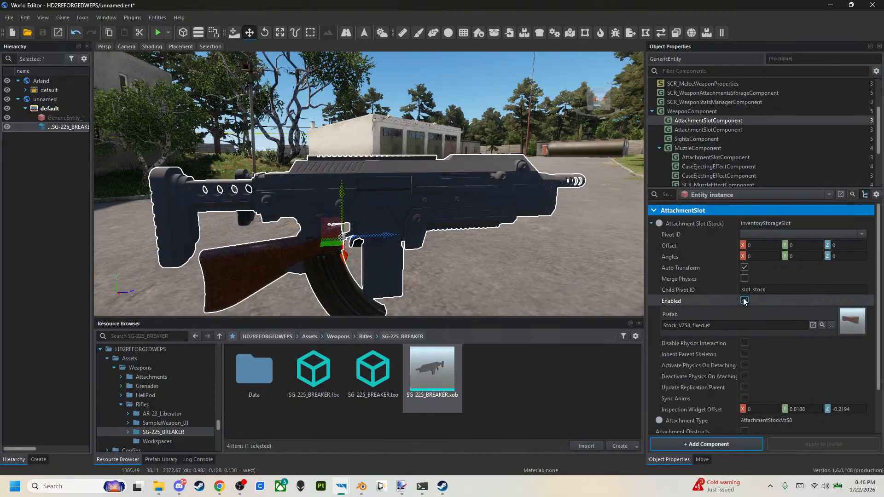
pyautogui.click(706, 129)
pyautogui.click(695, 120)
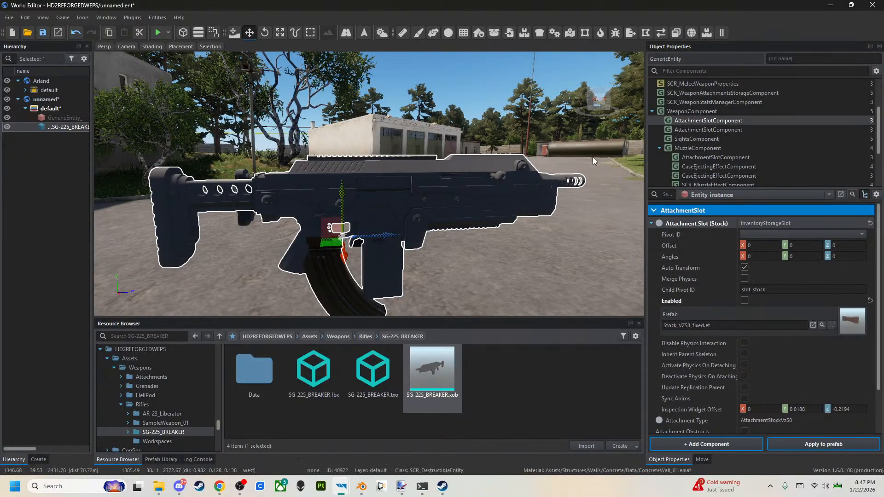
# Find the MuzzleComponent's Magazine Position and move its offset to about Y -0.0571, Z 0.4465, ahead of the rifle.
pyautogui.scroll(-1, 687, 153)
pyautogui.click(696, 130)
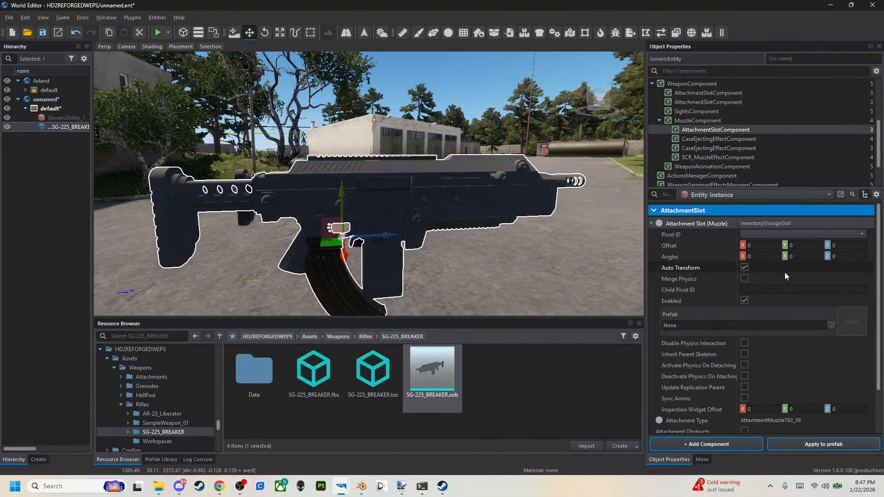
pyautogui.scroll(-1, 741, 142)
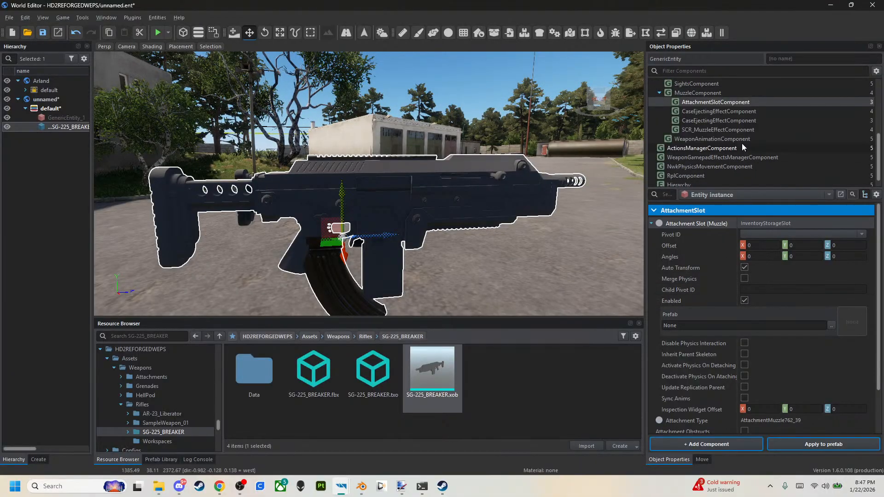
pyautogui.scroll(-1, 742, 142)
pyautogui.scroll(3, 732, 121)
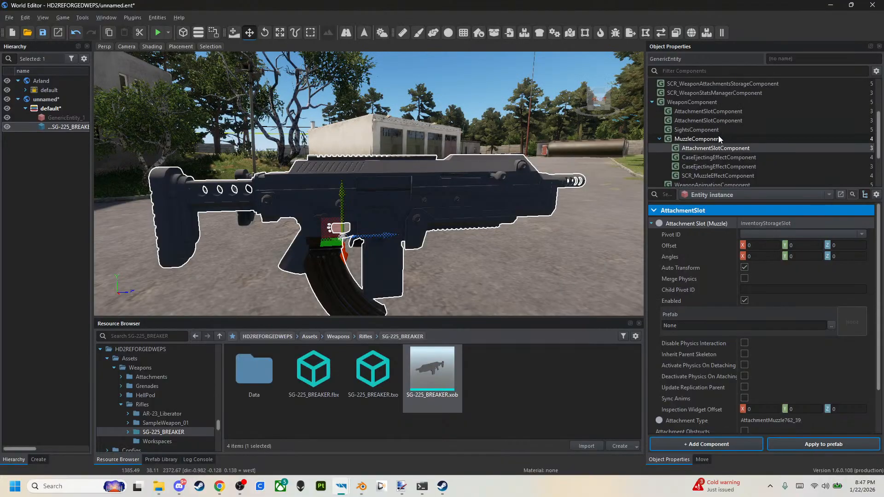
pyautogui.click(720, 139)
pyautogui.scroll(-5, 711, 295)
pyautogui.scroll(1, 737, 299)
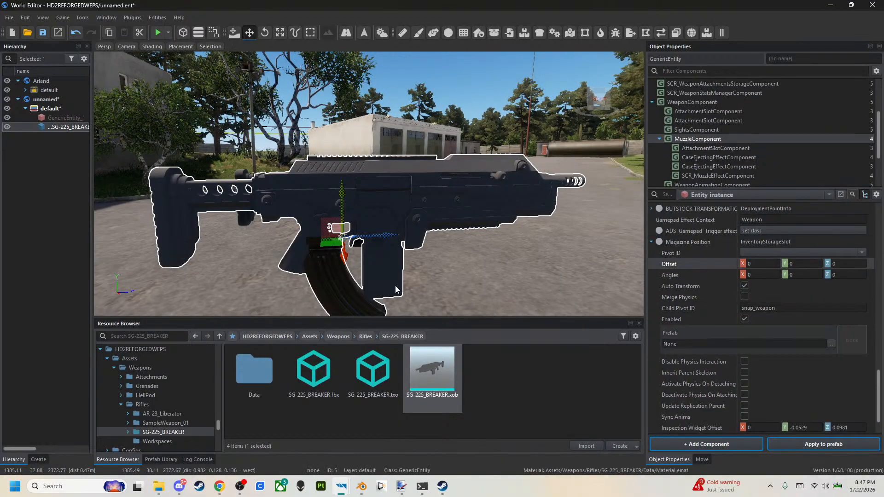
pyautogui.moveTo(329, 228); pyautogui.dragTo(319, 221, button='middle')
pyautogui.keyDown('shift'); pyautogui.moveTo(329, 227); pyautogui.dragTo(455, 251); pyautogui.keyUp('shift')
pyautogui.keyDown('shift'); pyautogui.moveTo(332, 226); pyautogui.dragTo(470, 230); pyautogui.keyUp('shift')
pyautogui.moveTo(470, 231); pyautogui.dragTo(493, 214, button='right')
pyautogui.press('a')
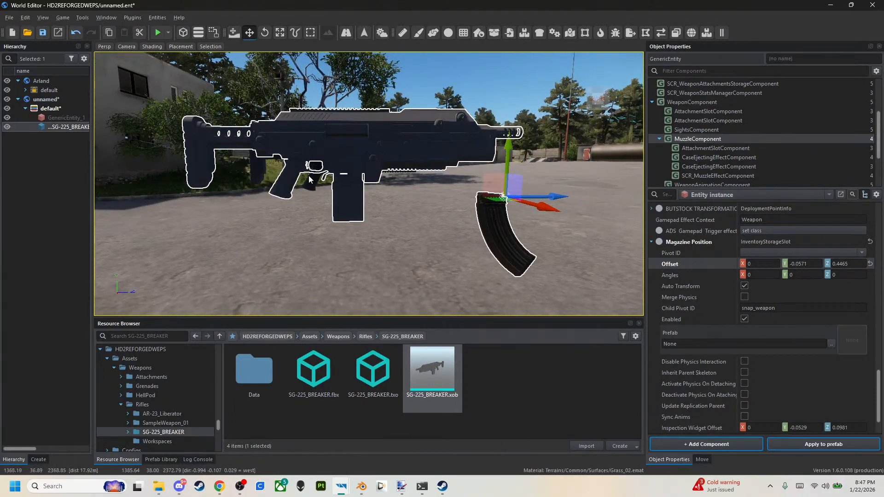
# Apply the stock and magazine changes to the Rifle_SG-225_BREAKER.et prefab and save the world.
pyautogui.click(862, 446)
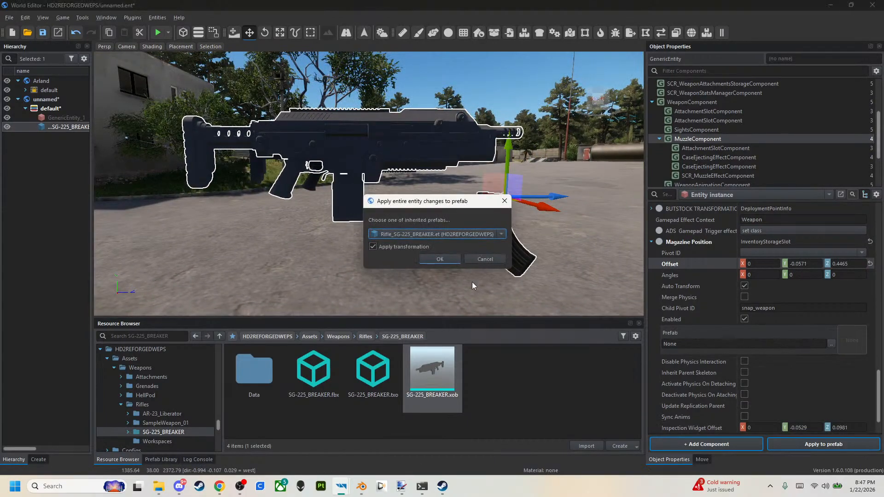
pyautogui.click(437, 258)
pyautogui.click(48, 39)
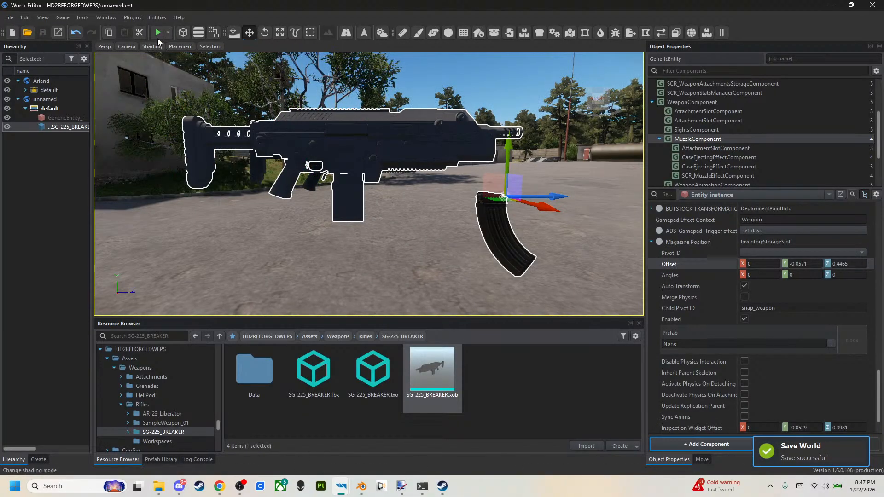
# Search the ArmaReforger resources for GAMEMODE, place GameMode_Editor_Full.et in the world beside the rifle and save the world.
pyautogui.click(140, 336)
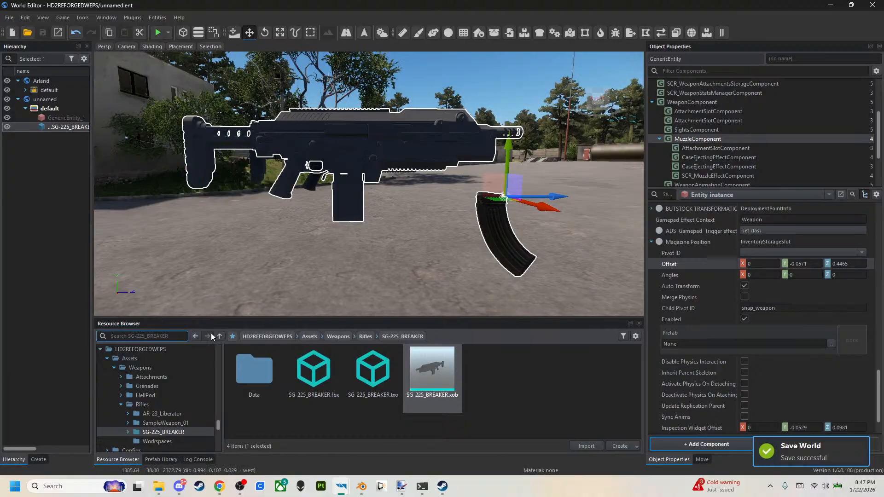
pyautogui.write('GAMEMODE')
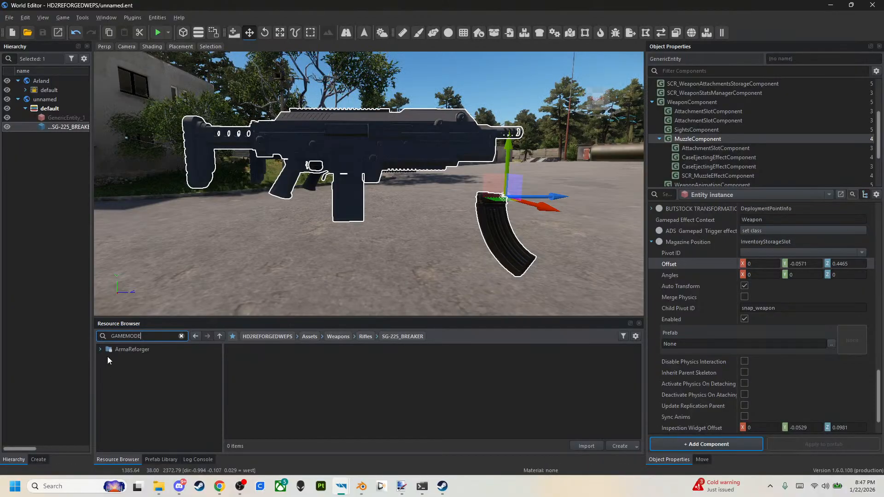
pyautogui.click(137, 351)
pyautogui.scroll(-2, 391, 373)
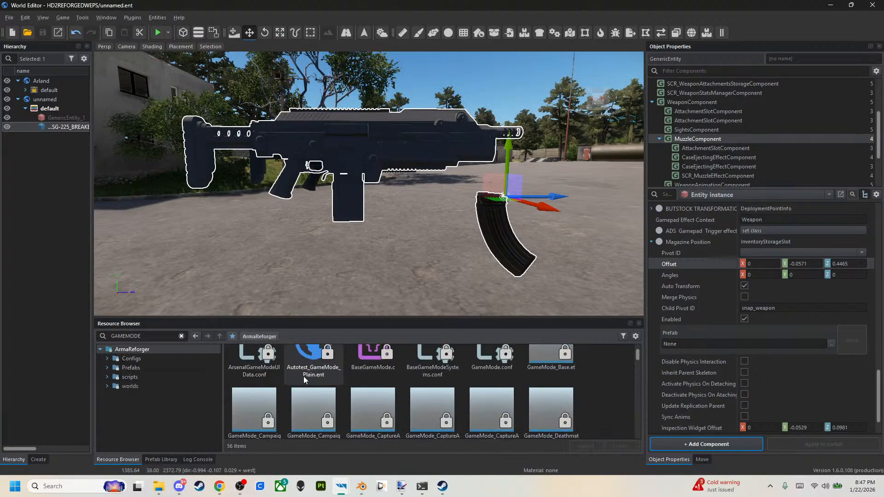
pyautogui.scroll(-2, 466, 407)
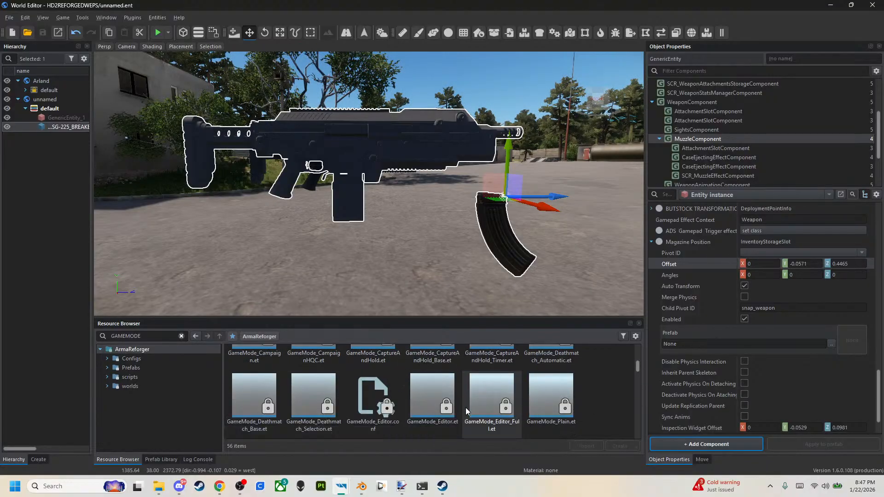
pyautogui.moveTo(492, 375); pyautogui.dragTo(594, 216)
pyautogui.click(43, 32)
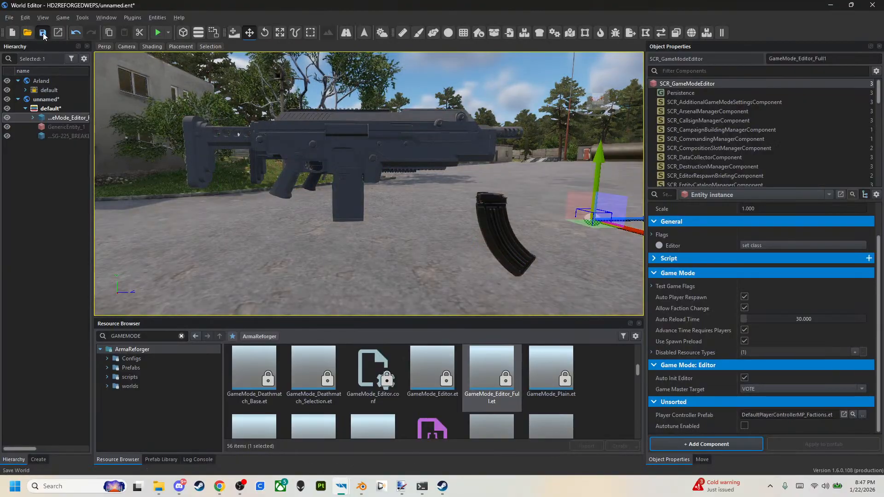
# Launch a play session of the world, deny all script authorization requests and switch to the game window.
pyautogui.click(157, 32)
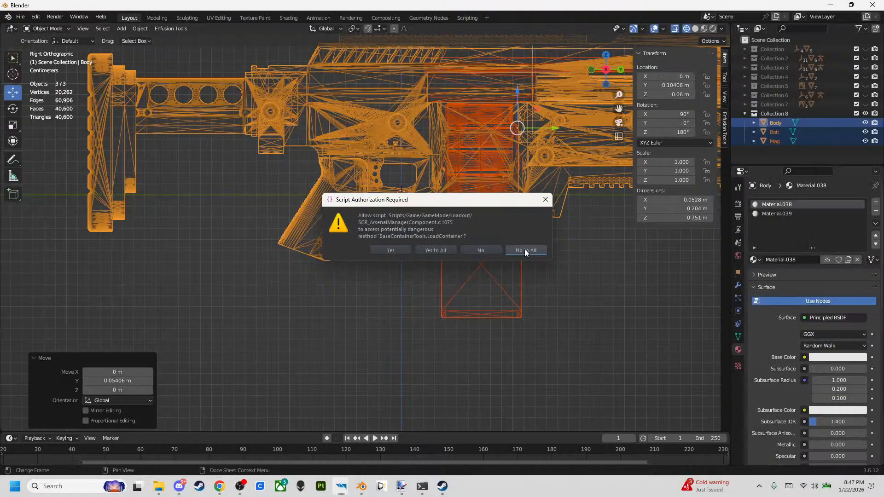
pyautogui.click(524, 249)
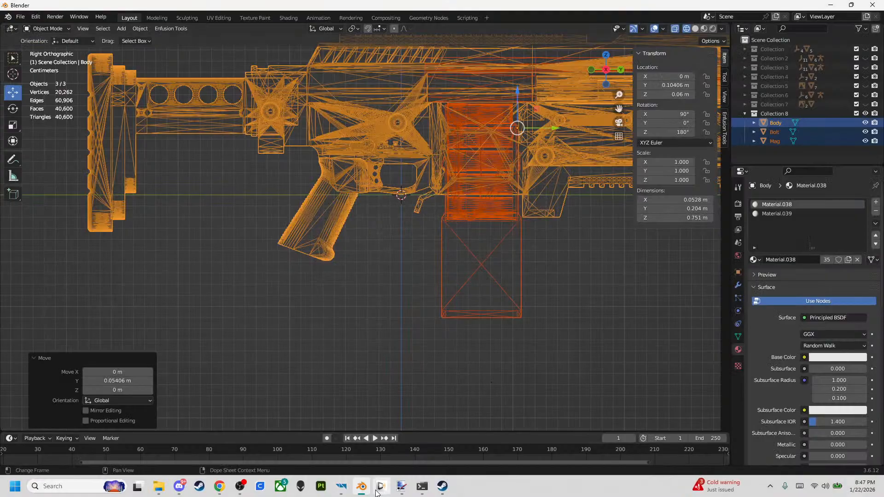
pyautogui.moveTo(380, 488)
pyautogui.click(405, 451)
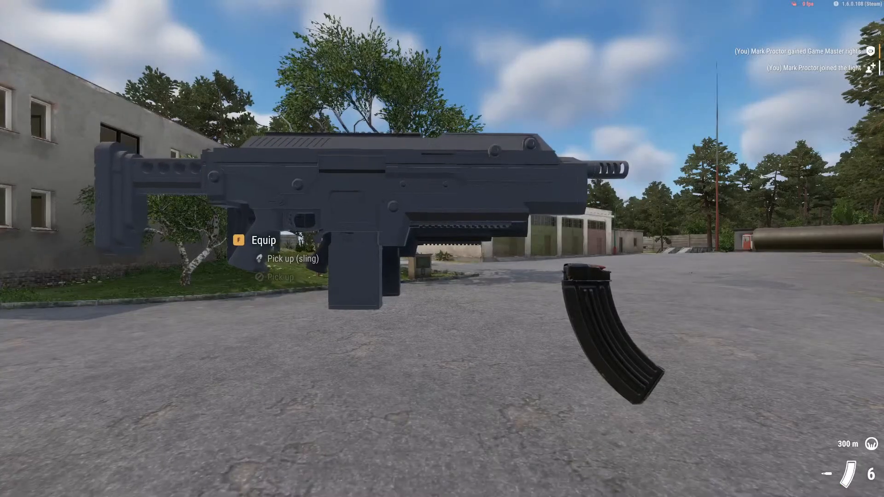
# Equip the SG-225_BREAKER in game, examine its grip and magazine in first and third person, and end the play session.
pyautogui.press('s')
pyautogui.press('a')
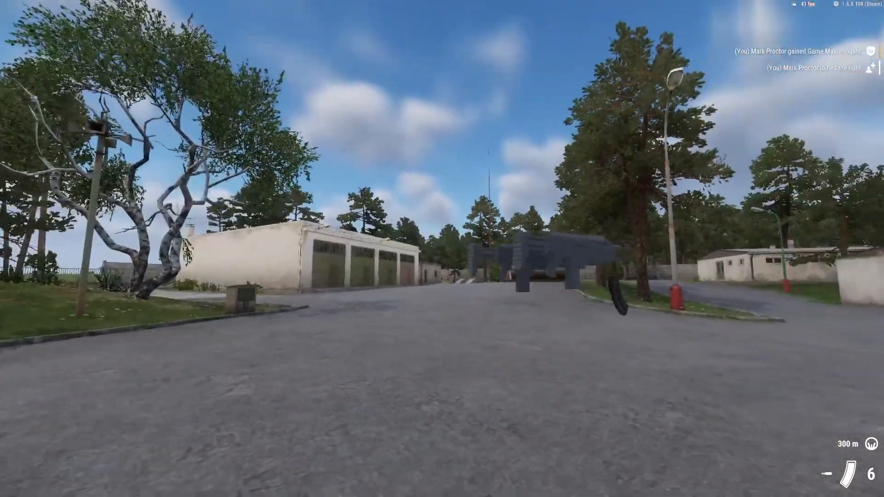
pyautogui.press('w')
pyautogui.press('d')
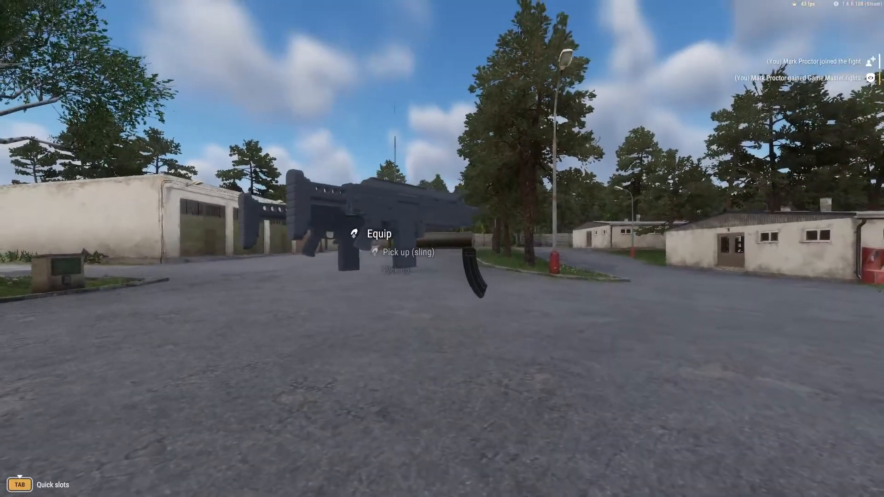
pyautogui.press('f')
pyautogui.press('s')
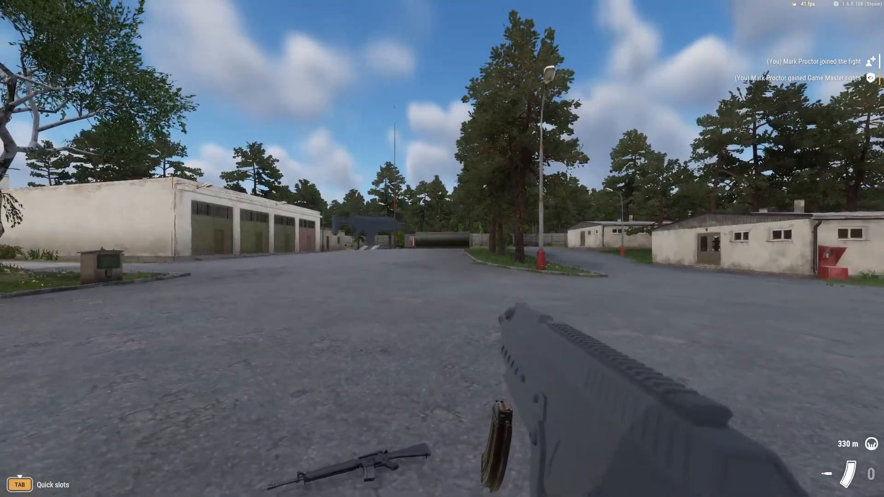
pyautogui.press('v')
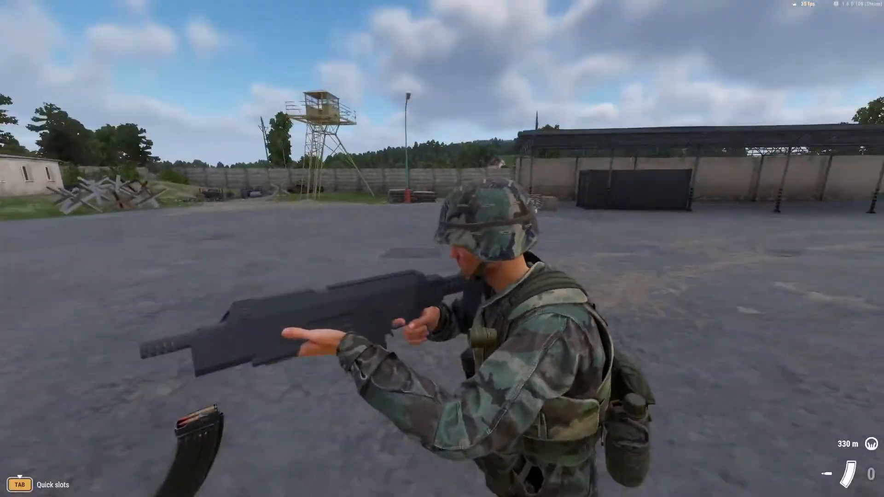
pyautogui.rightClick(442, 249)
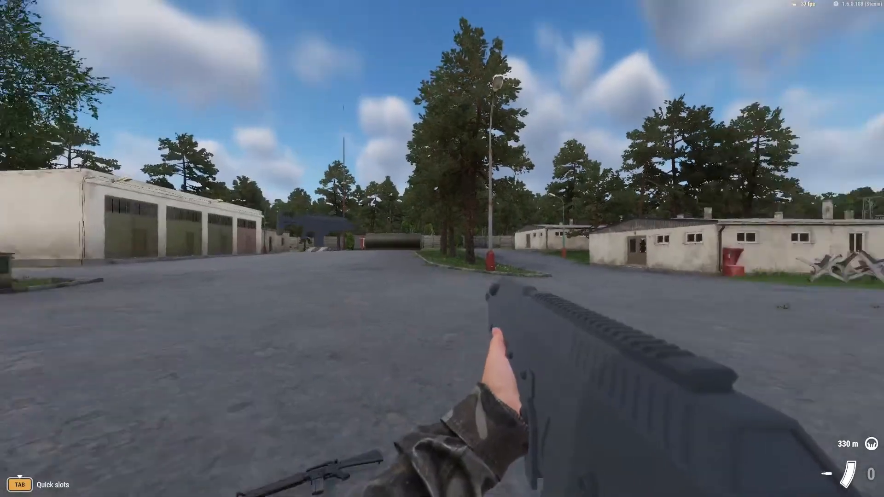
pyautogui.press('v')
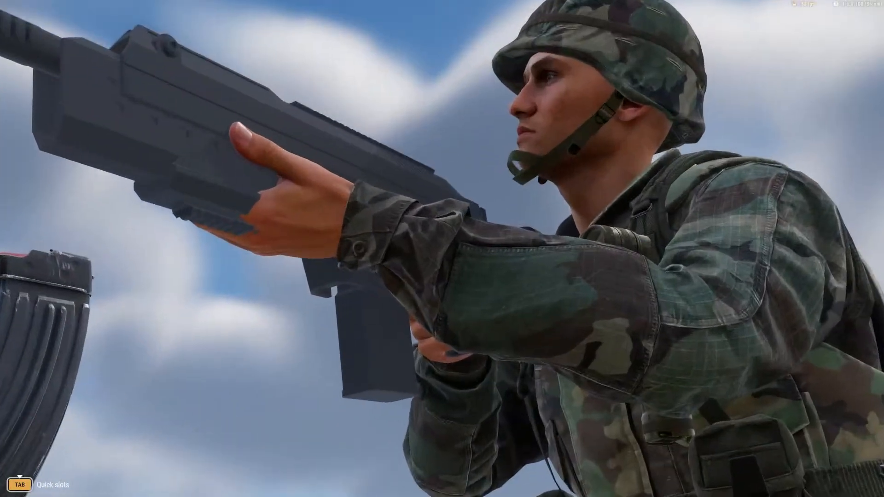
pyautogui.press('Escape')
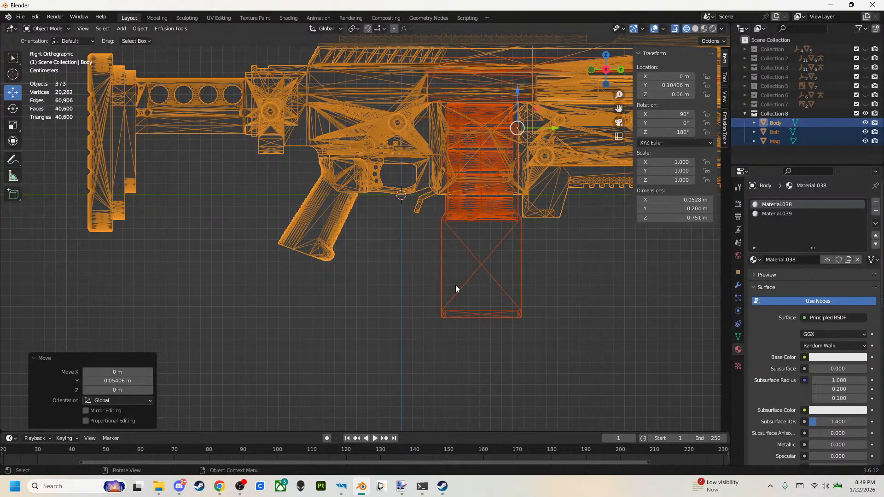
# Switch back to World Editor, search the resources for AK and open ArmaReforger's Prefabs > Weapons > Rifles folder.
pyautogui.moveTo(341, 486)
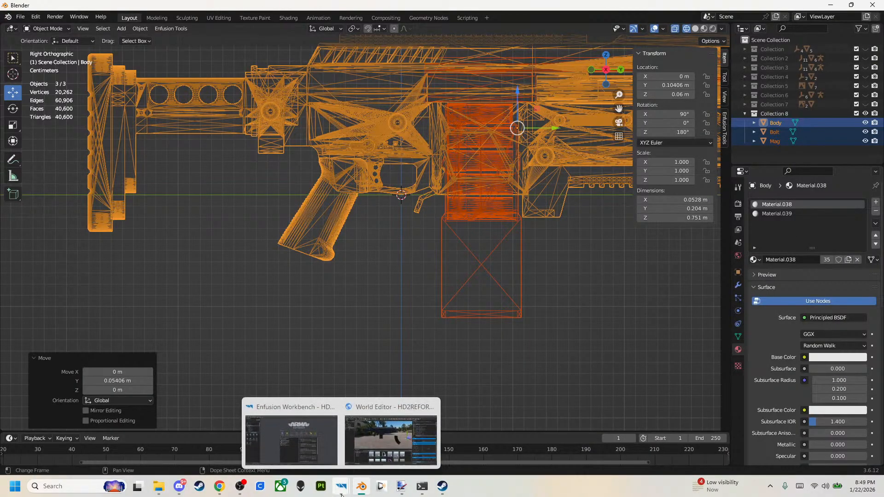
pyautogui.click(396, 435)
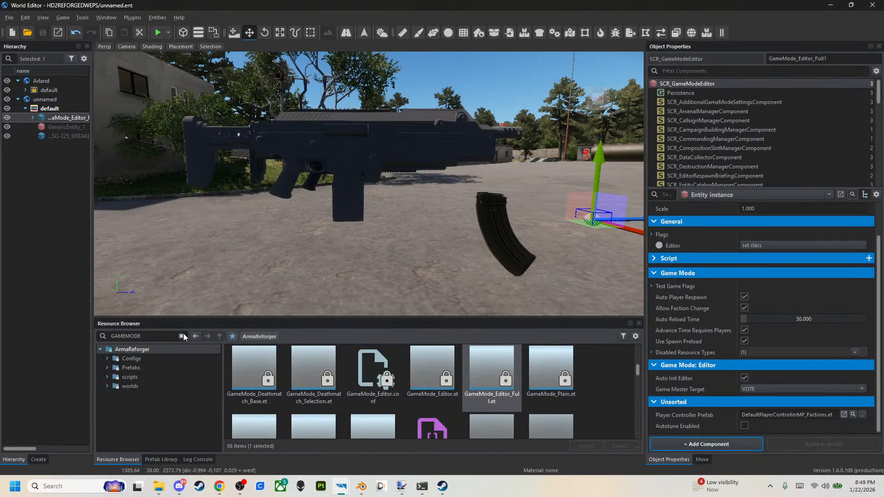
pyautogui.write('AK')
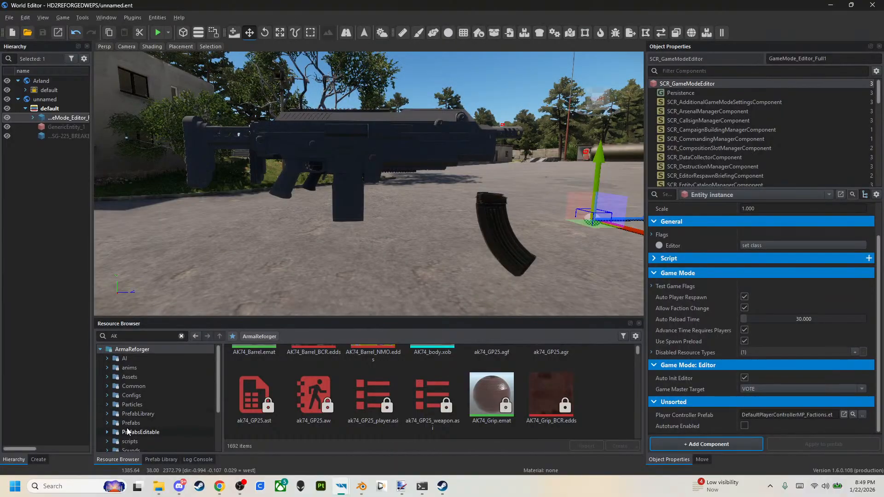
pyautogui.click(120, 424)
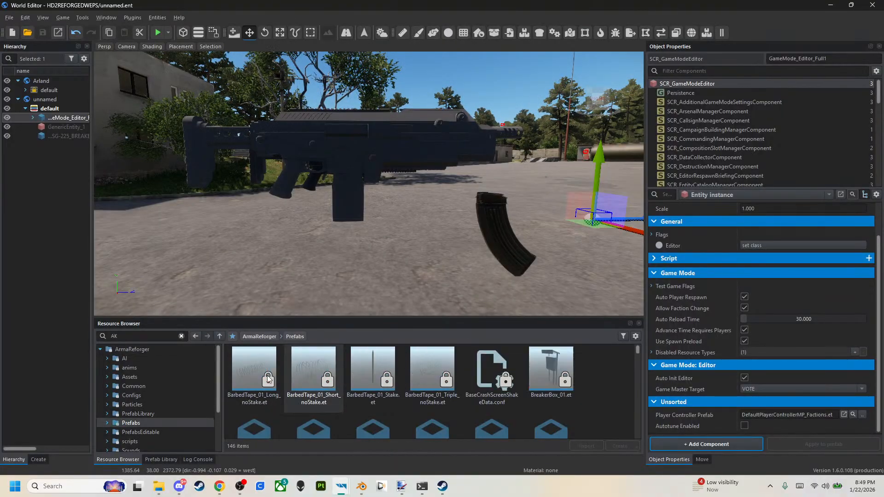
pyautogui.click(106, 423)
pyautogui.scroll(-5, 132, 413)
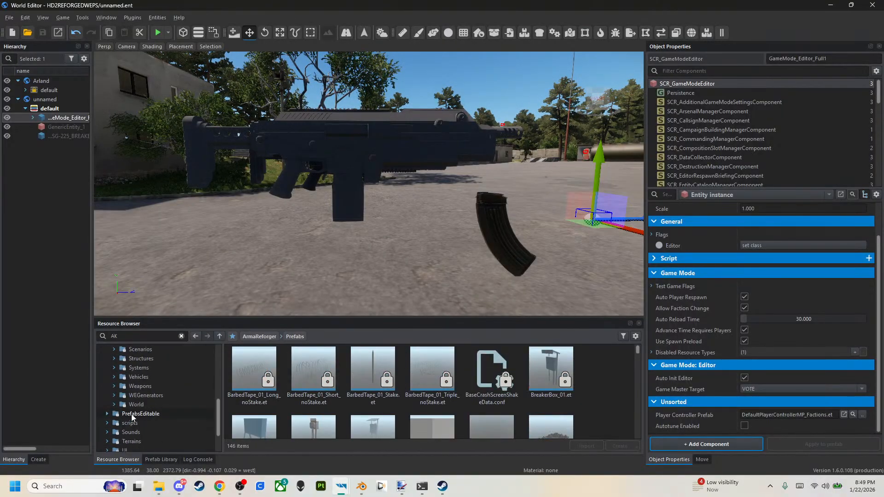
pyautogui.click(129, 387)
pyautogui.click(114, 387)
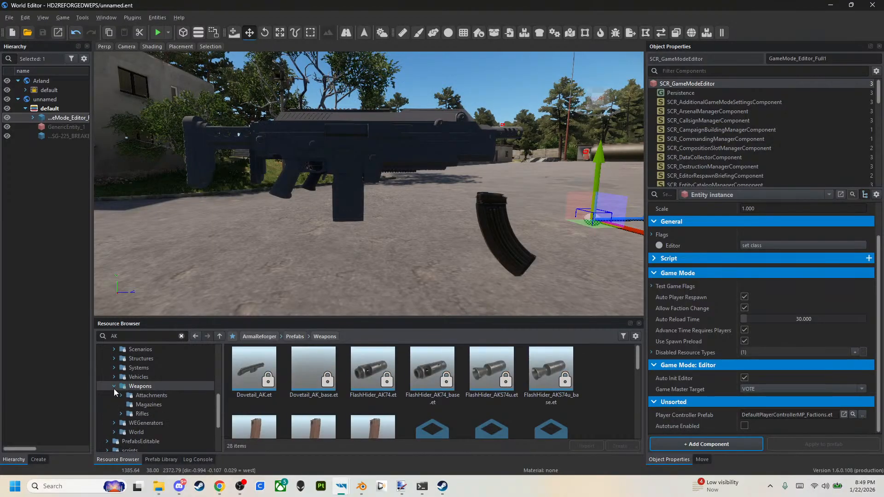
pyautogui.click(126, 412)
# Inherit Rifle_AK74.et into HD2REFORGEDWEPS as Rifle_SG-225_BREAKER_V2.
pyautogui.rightClick(263, 381)
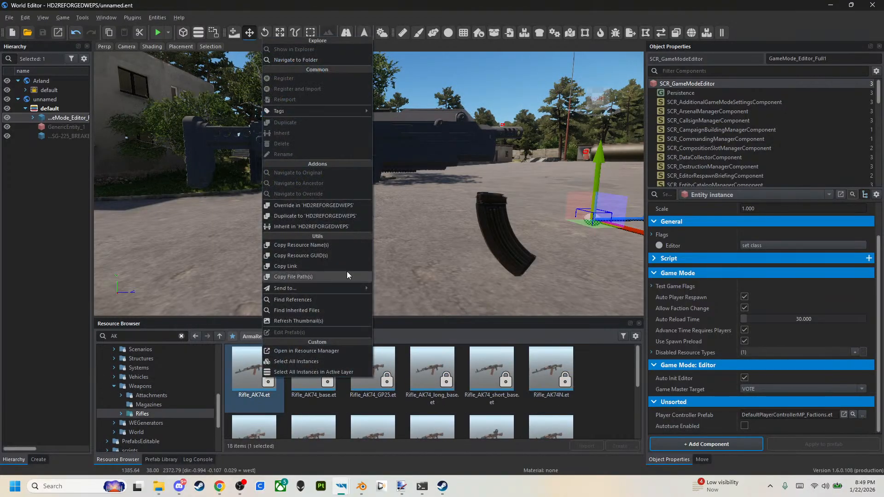
pyautogui.click(349, 226)
pyautogui.press('End')
pyautogui.press('BackSpace')
pyautogui.press('BackSpace')
pyautogui.press('BackSpace')
pyautogui.press('BackSpace')
pyautogui.write('SG')
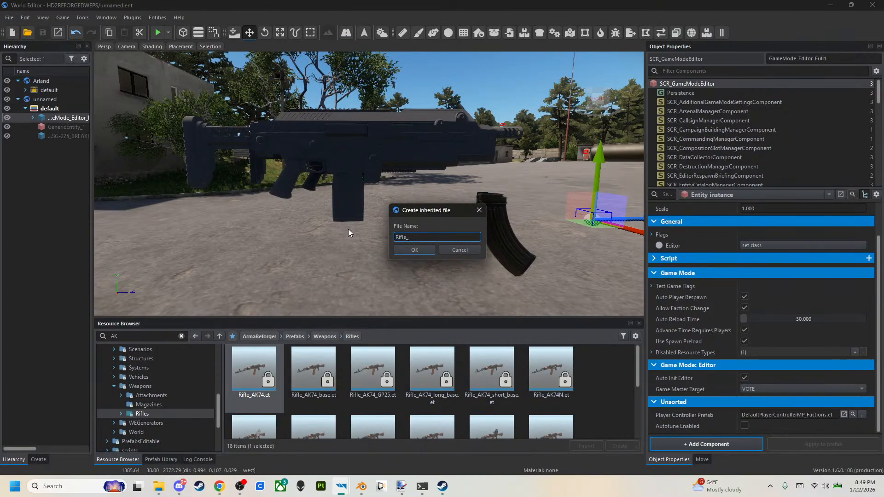
pyautogui.write('-225')
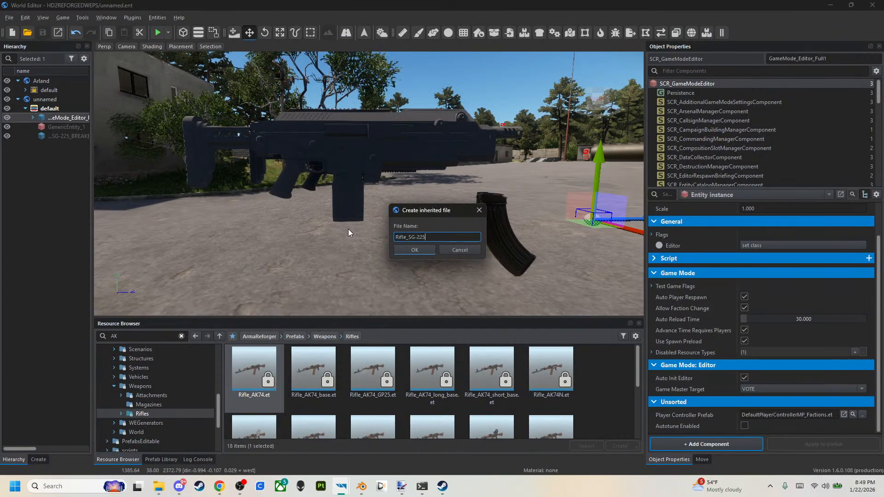
pyautogui.write('_BREA')
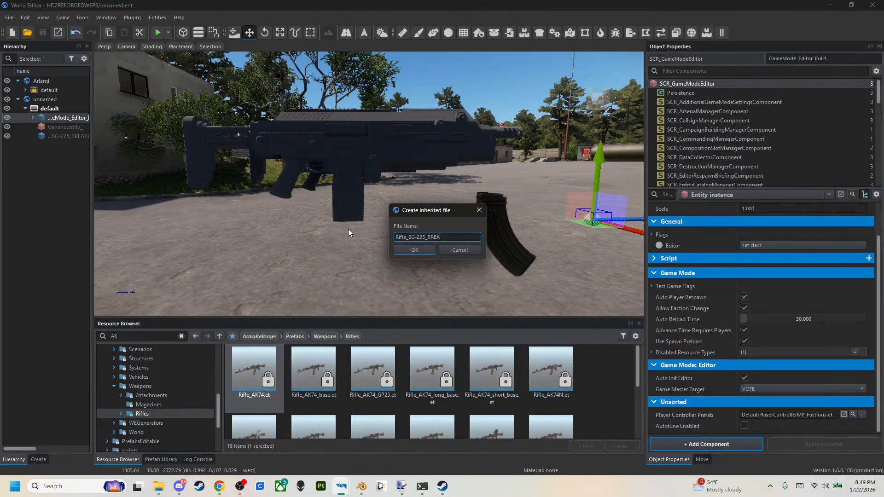
pyautogui.write('KER_V2')
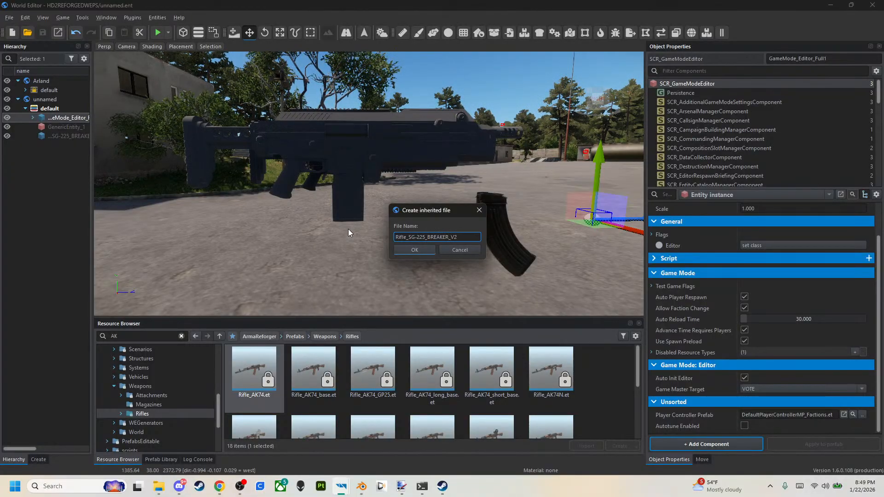
pyautogui.press('Return')
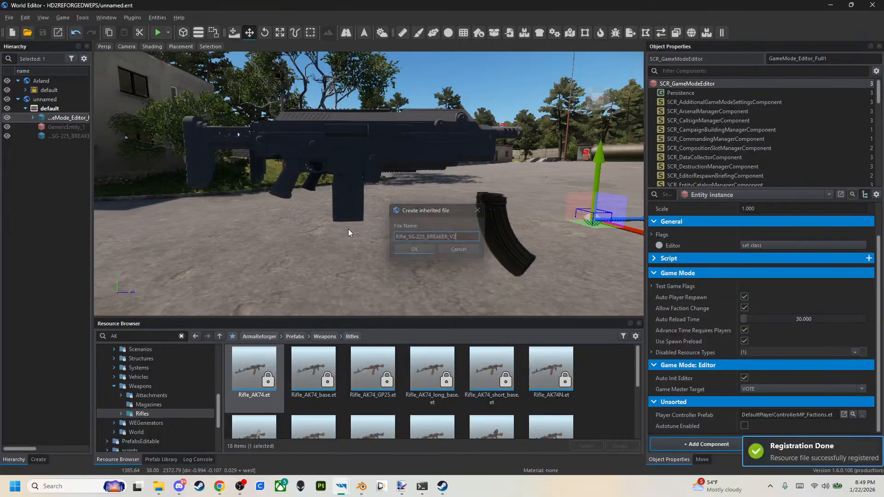
# Place the Rifle_SG-225_BREAKER_V2.et prefab in the world beside the existing SG-225_BREAKER rifles.
pyautogui.moveTo(281, 401); pyautogui.dragTo(382, 174)
pyautogui.moveTo(364, 178); pyautogui.dragTo(379, 163, button='right')
pyautogui.press('a')
pyautogui.moveTo(406, 198); pyautogui.dragTo(477, 237)
# Locate the first rifle's mesh resource, assign SG-225_BREAKER.xob to the V2 rifle's MeshObject and apply the change to its prefab.
pyautogui.click(376, 145)
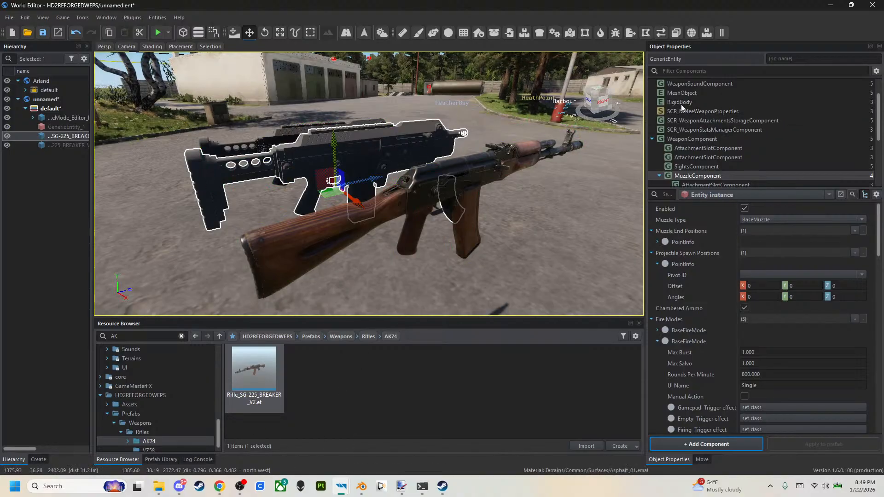
pyautogui.click(699, 93)
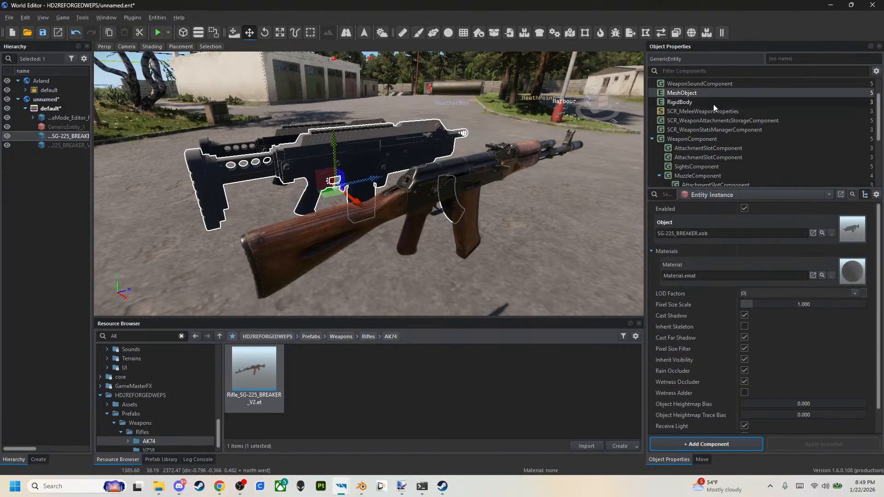
pyautogui.click(823, 234)
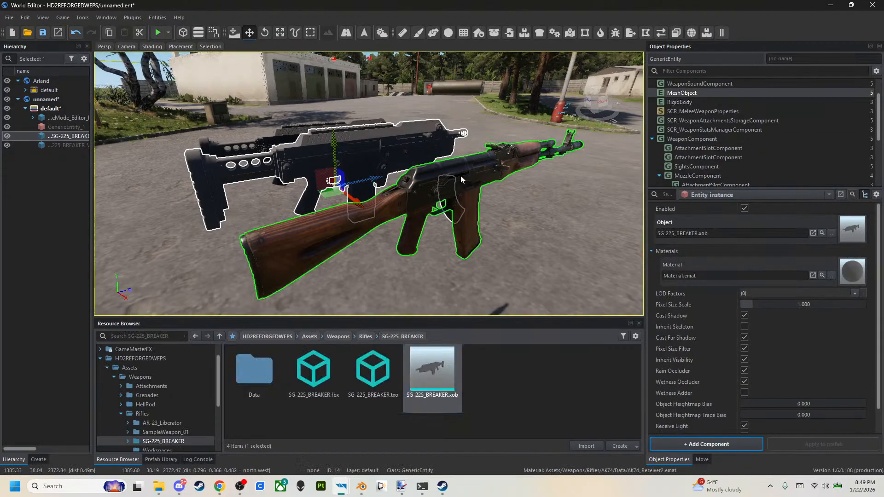
pyautogui.click(452, 216)
pyautogui.moveTo(432, 377); pyautogui.dragTo(732, 234)
pyautogui.click(824, 445)
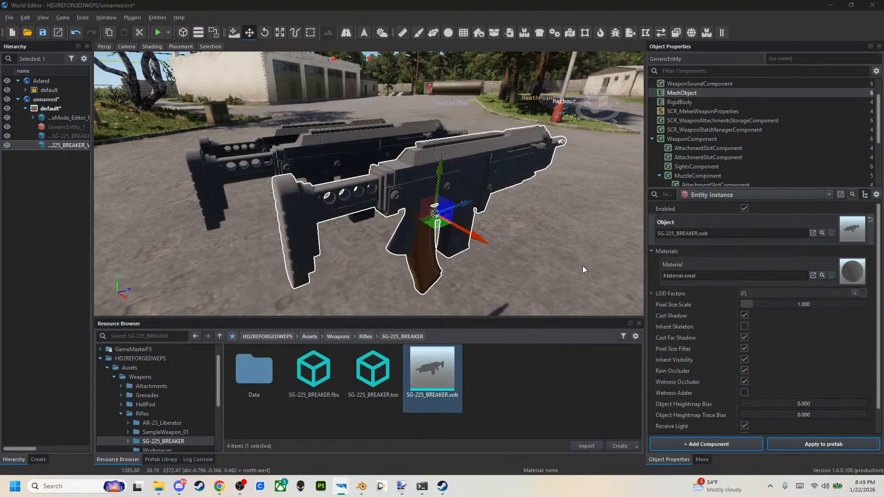
# Move the V2 rifle's MuzzleComponent Magazine Position offset to about Y -0.1149, Z 0.3308, ahead of the rifle.
pyautogui.click(461, 265)
pyautogui.click(736, 176)
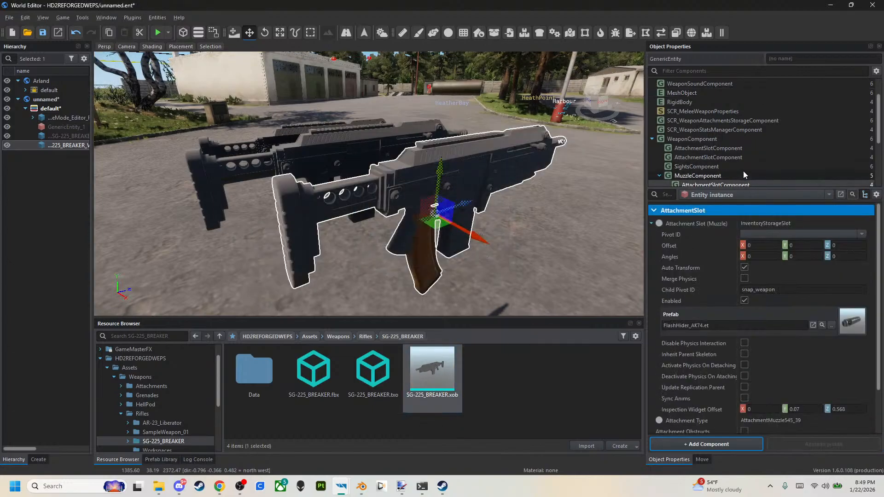
pyautogui.scroll(-10, 725, 349)
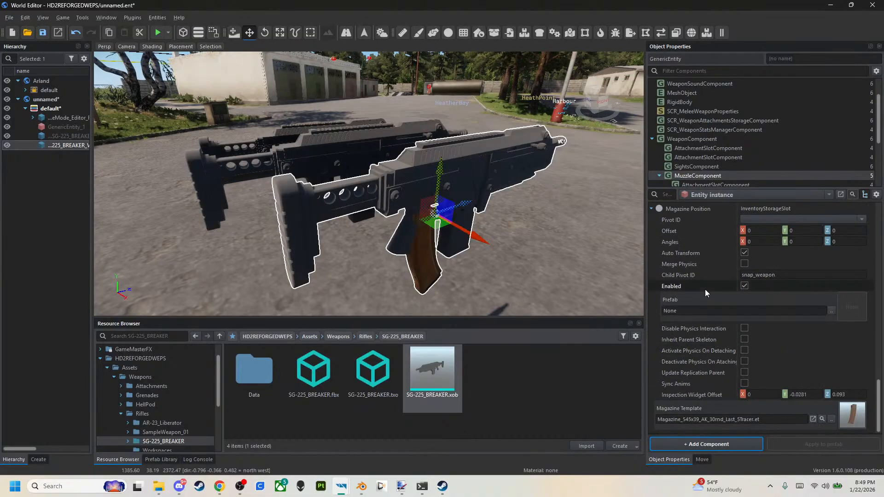
pyautogui.moveTo(427, 208); pyautogui.dragTo(485, 316)
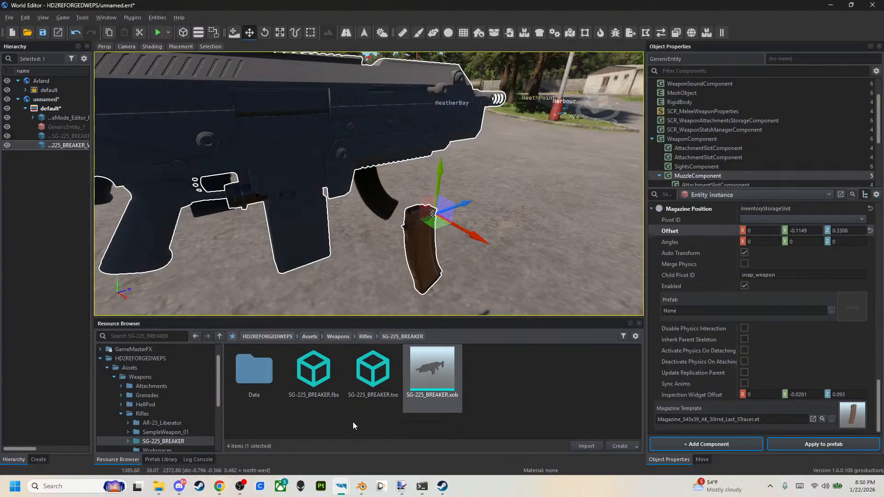
# Save the world with the V2 rifle and launch another play session.
pyautogui.click(43, 33)
pyautogui.click(158, 33)
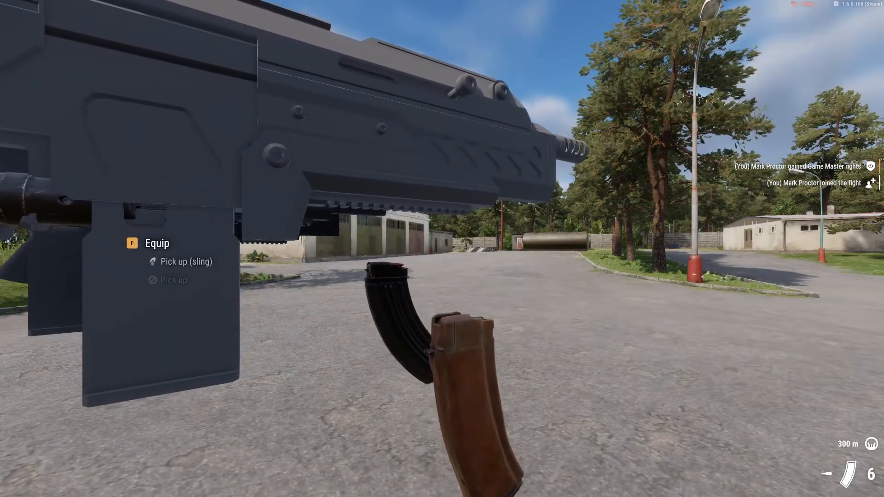
# Back away from the floating rifles and equip the V2 rifle on the character.
pyautogui.press('s')
pyautogui.press('s')
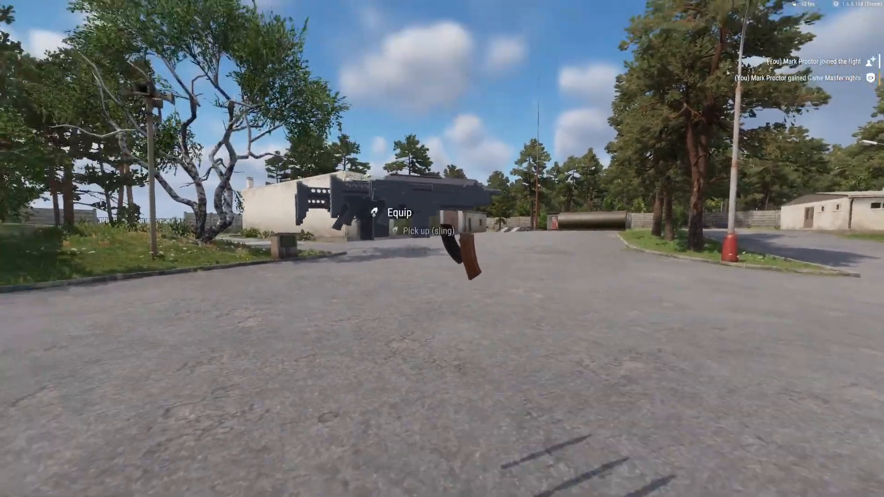
pyautogui.press('w')
pyautogui.press('s')
pyautogui.press('f')
pyautogui.press('s')
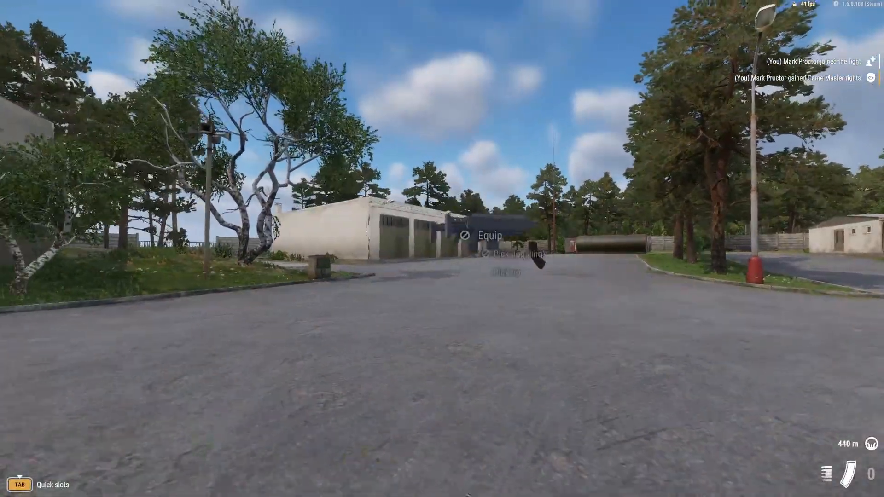
# Examine how the hands hold the V2 rifle in third person, inspect the weapon, return to first person and end the play session.
pyautogui.press('KP_Enter')
pyautogui.press('alt')
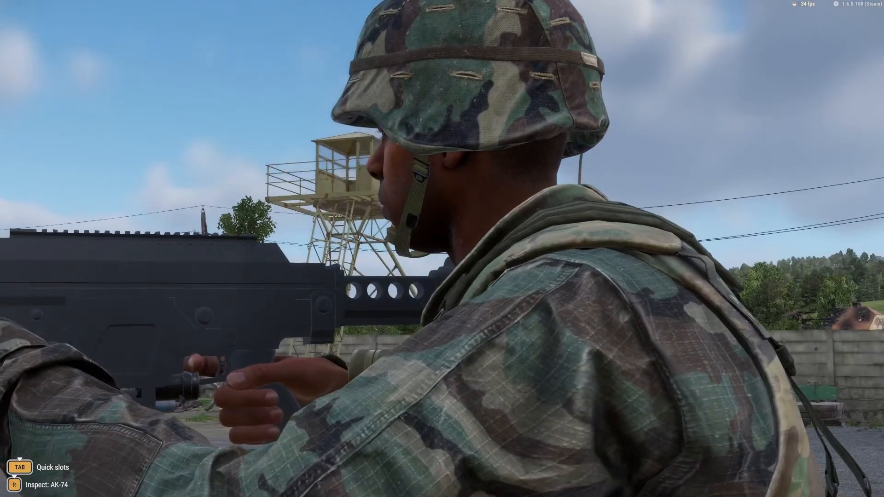
pyautogui.press('r')
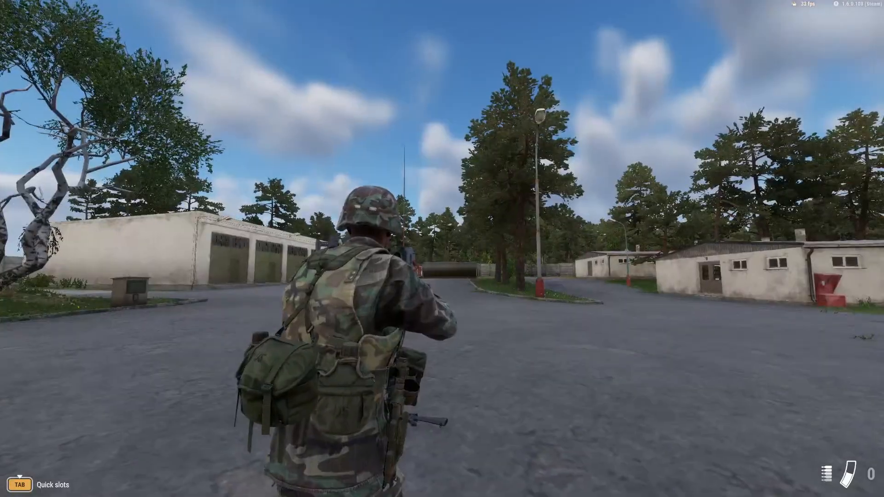
pyautogui.press('v')
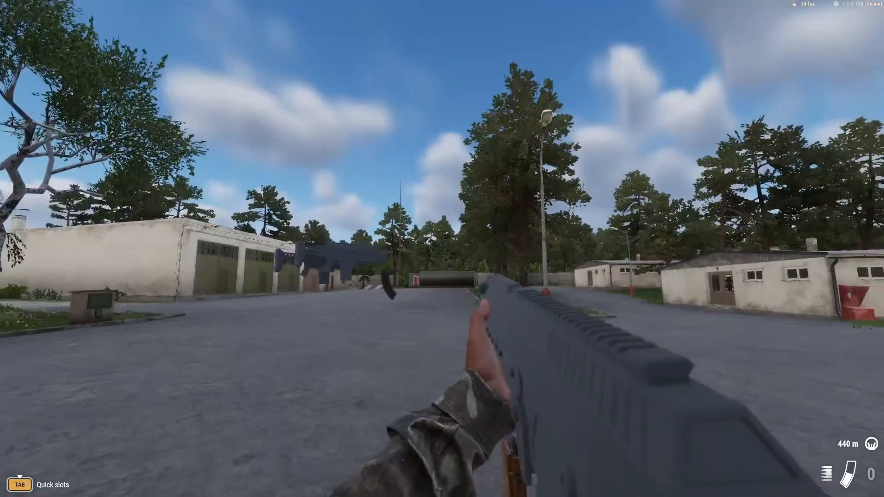
pyautogui.press('y')
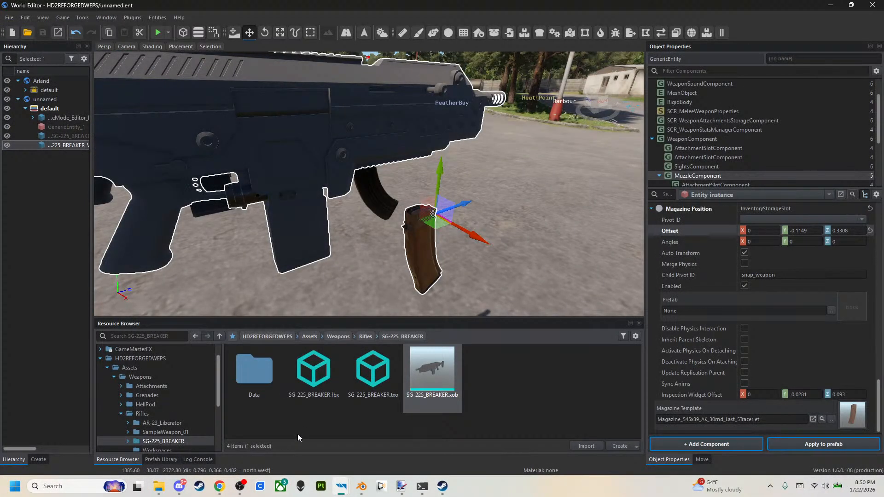
# Switch to Blender and move the selected Body, Bolt and Mag together about 0.0054 m along both Y and Z.
pyautogui.click(363, 488)
pyautogui.scroll(-3, 528, 145)
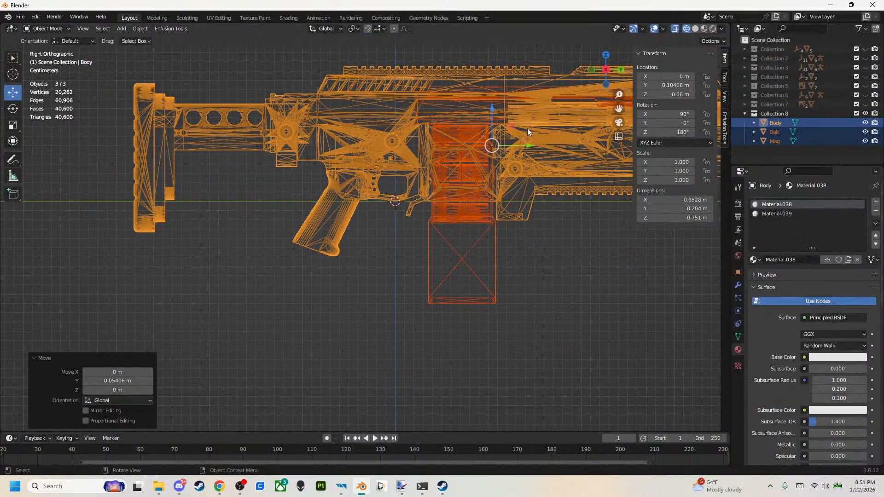
pyautogui.moveTo(485, 143); pyautogui.dragTo(491, 137)
pyautogui.click(23, 17)
pyautogui.moveTo(64, 149)
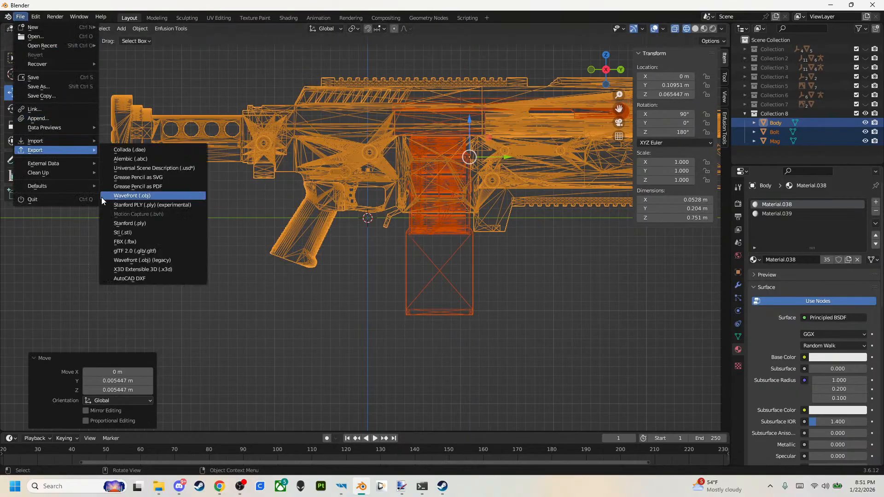
pyautogui.click(111, 236)
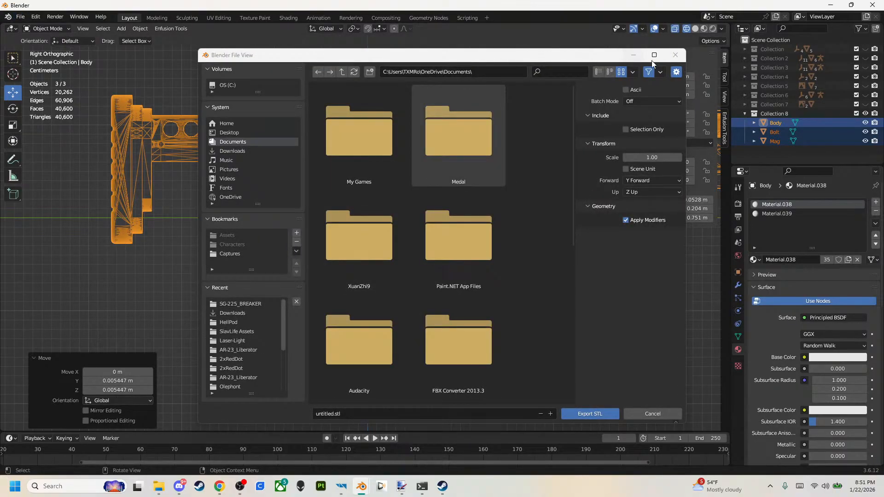
pyautogui.click(678, 56)
pyautogui.click(20, 17)
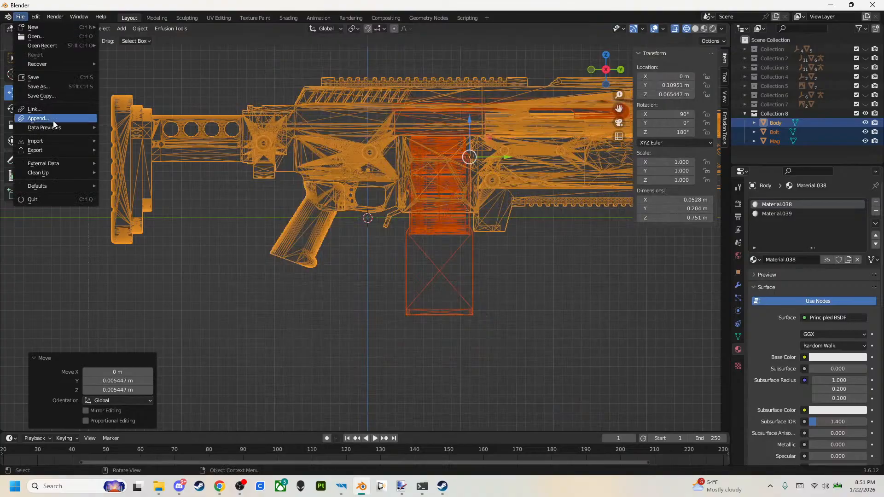
pyautogui.moveTo(83, 150)
pyautogui.click(125, 248)
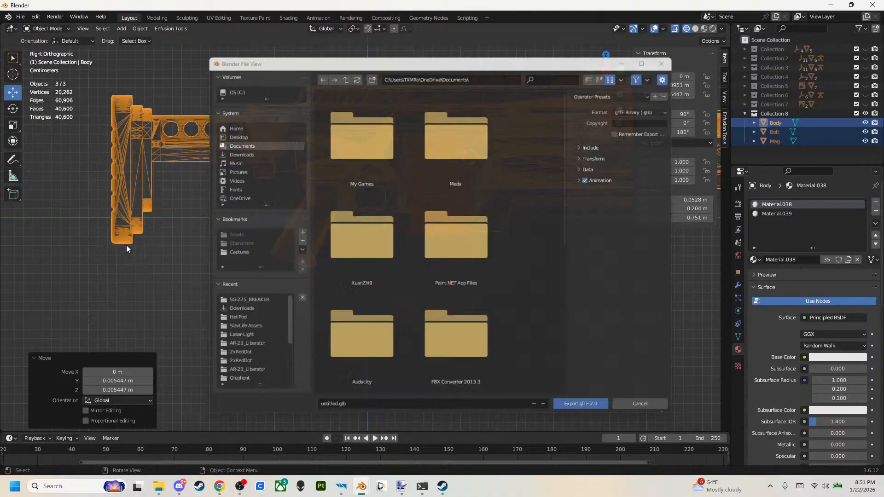
pyautogui.click(676, 55)
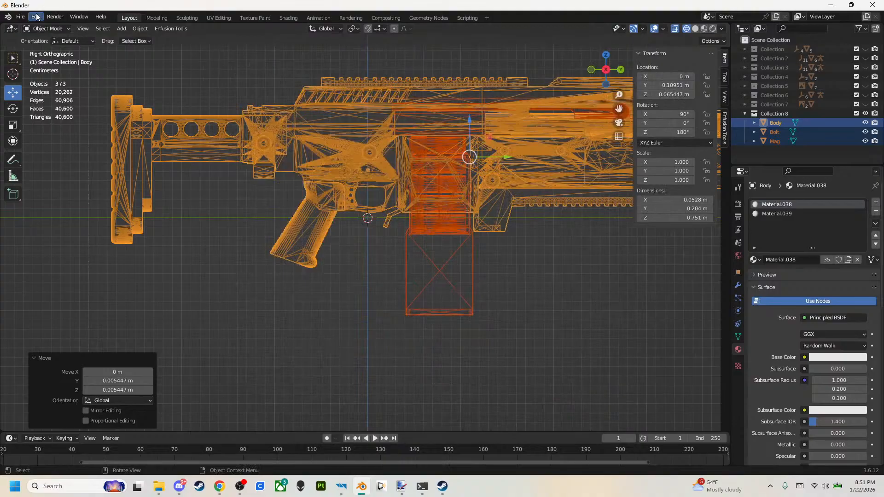
# Export the rifle as FBX over SG-225_BREAKER.fbx and return to the World Editor so the model reimports.
pyautogui.click(20, 17)
pyautogui.moveTo(31, 151)
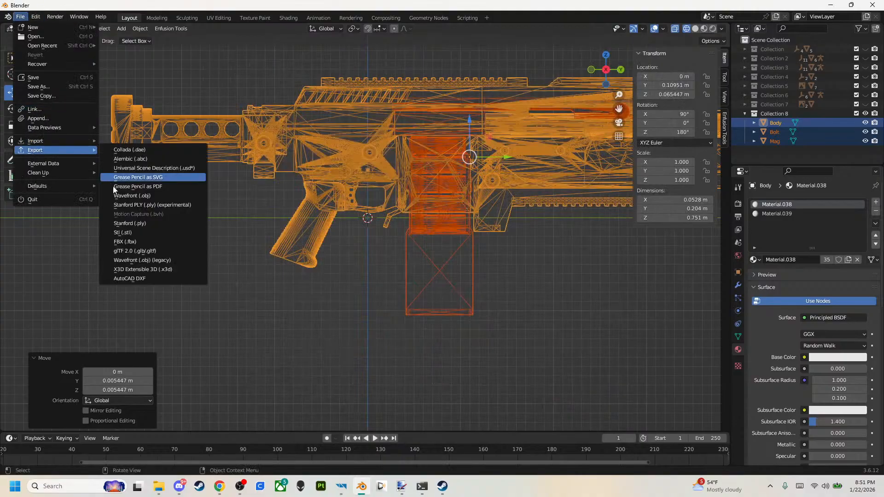
pyautogui.click(122, 245)
pyautogui.doubleClick(449, 167)
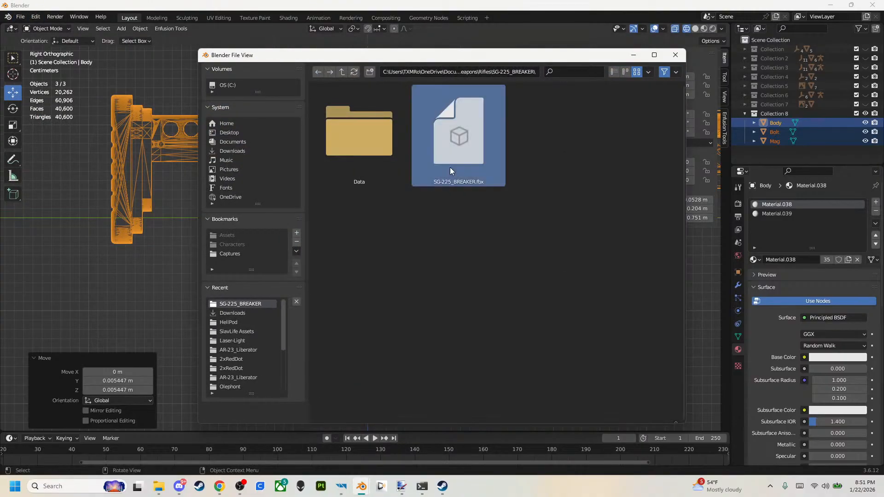
pyautogui.moveTo(341, 486)
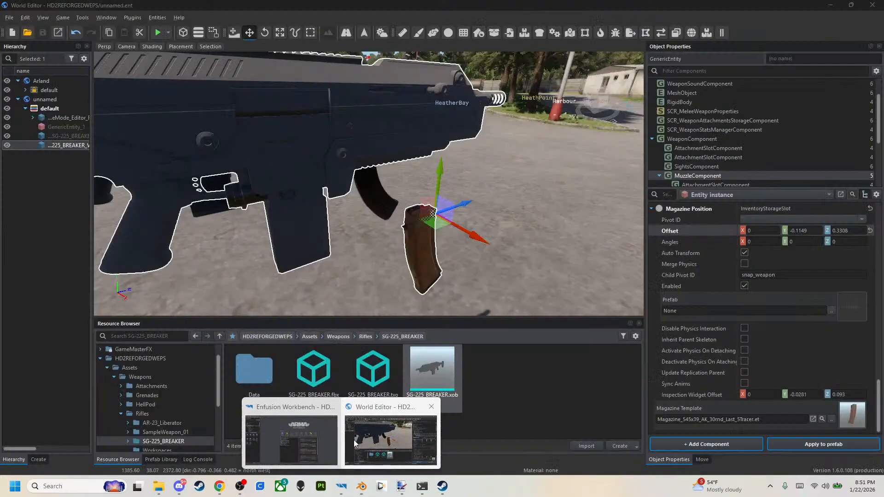
pyautogui.click(353, 440)
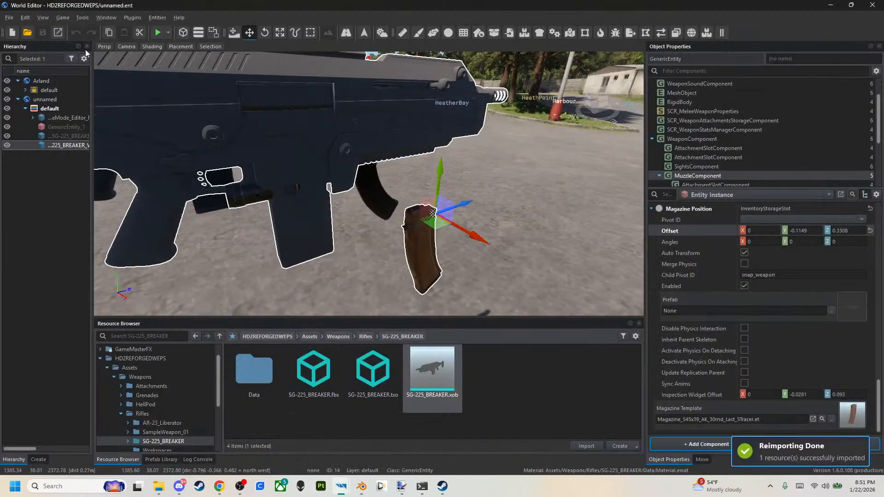
# Launch another play session, equip the V2 rifle and check its fit in the character's hands in third person.
pyautogui.click(161, 35)
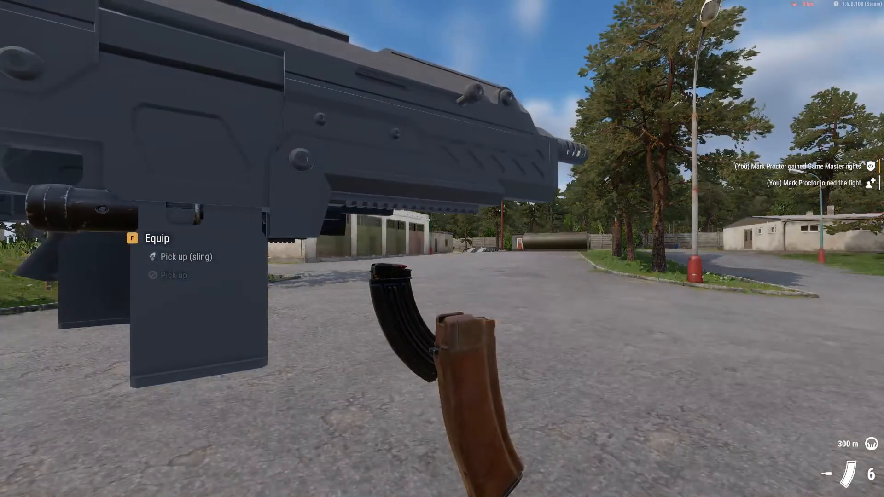
pyautogui.press('s')
pyautogui.press('1')
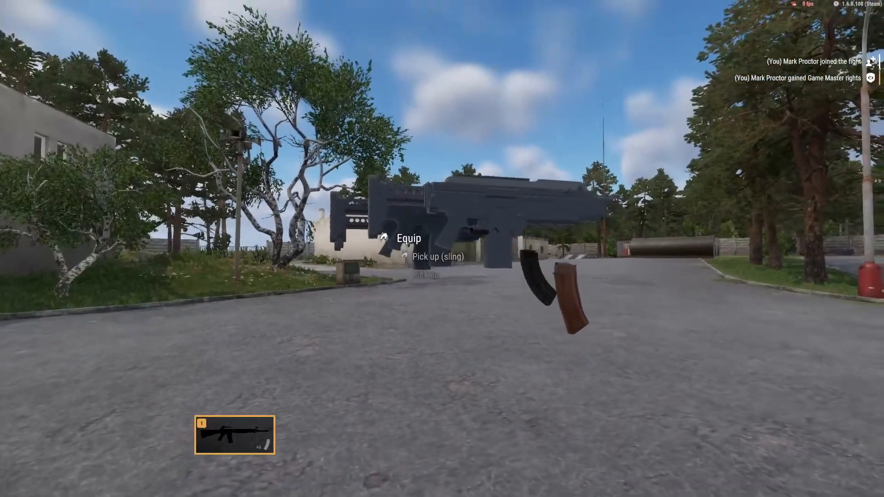
pyautogui.press('f')
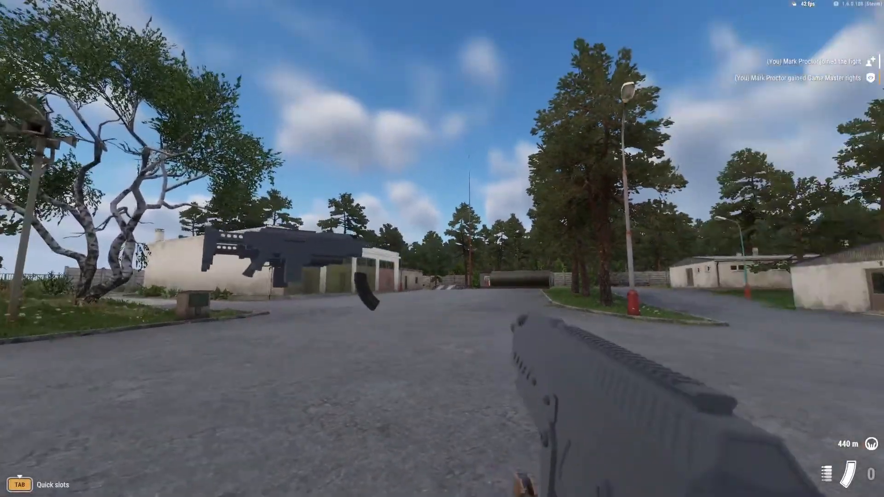
pyautogui.press('v')
pyautogui.press('alt')
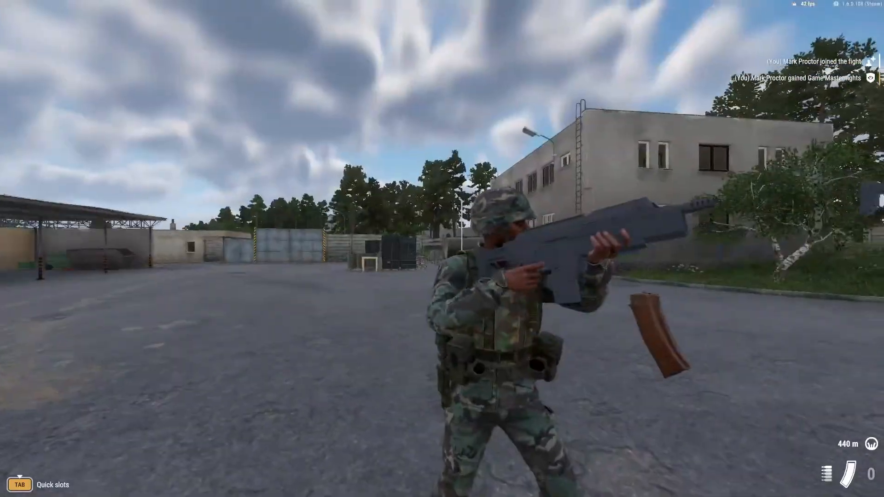
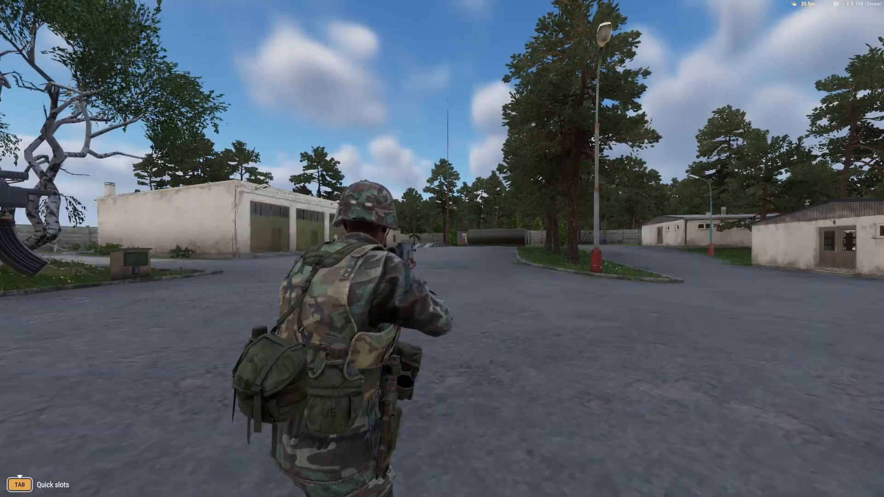
# Check the V2 rifle's fit in first person while aiming down the sights, and end the play session.
pyautogui.press('v')
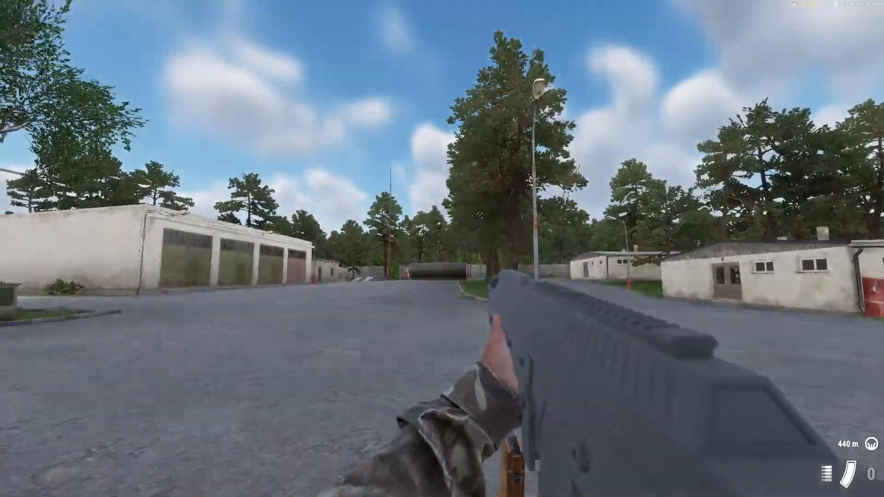
pyautogui.rightClick(443, 249)
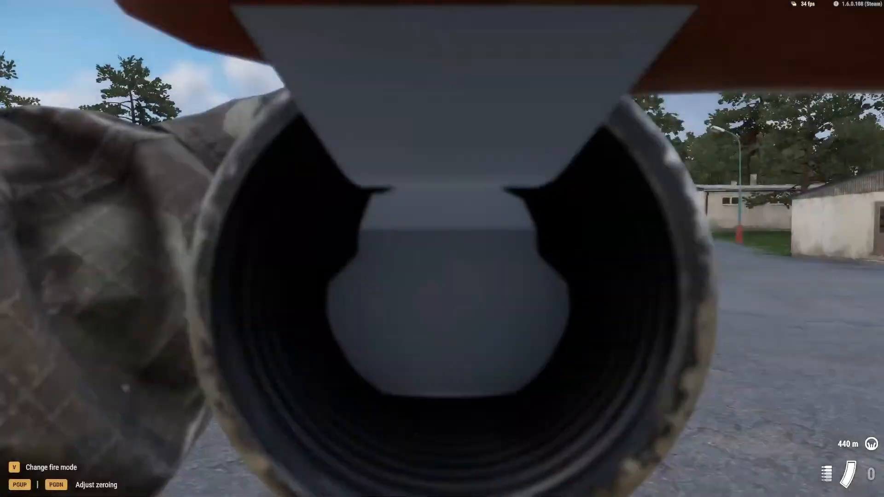
pyautogui.rightClick(442, 249)
pyautogui.rightClick(442, 249)
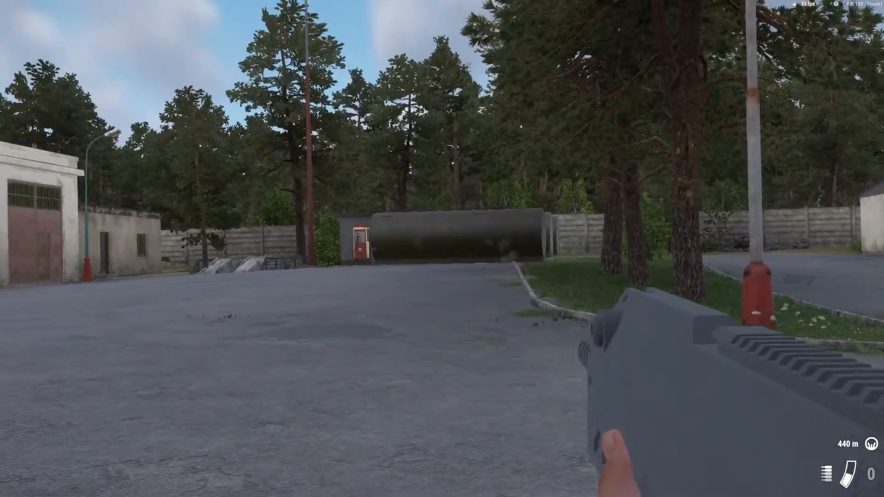
pyautogui.rightClick(442, 248)
pyautogui.rightClick(442, 249)
pyautogui.rightClick(442, 248)
pyautogui.press('Escape')
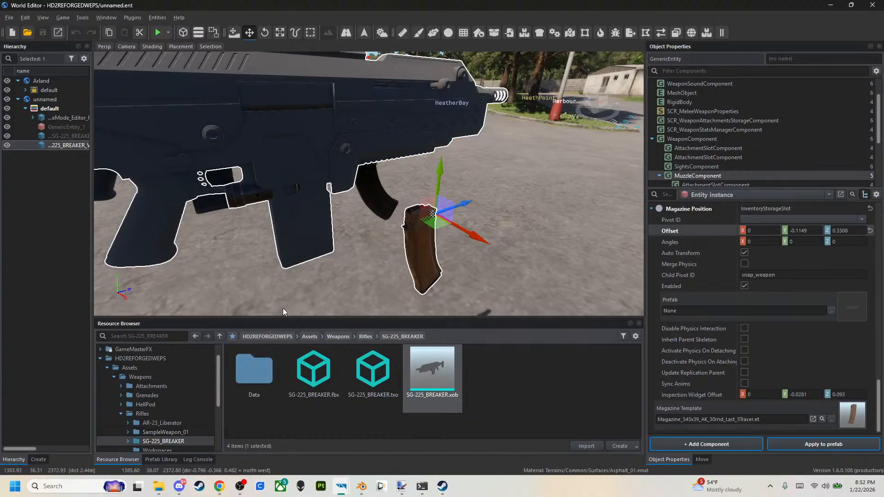
# Select the VZ58-based rifle in the scene and delete its prefab Rifle_SG-225_BREAKER.et from the VZ58 folder.
pyautogui.press('s')
pyautogui.moveTo(360, 230); pyautogui.dragTo(328, 205, button='right')
pyautogui.press('a')
pyautogui.click(347, 203)
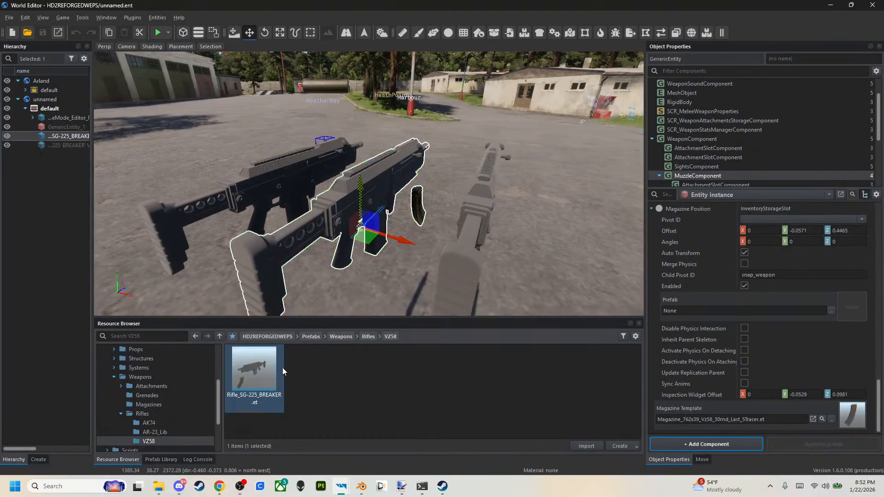
pyautogui.rightClick(282, 368)
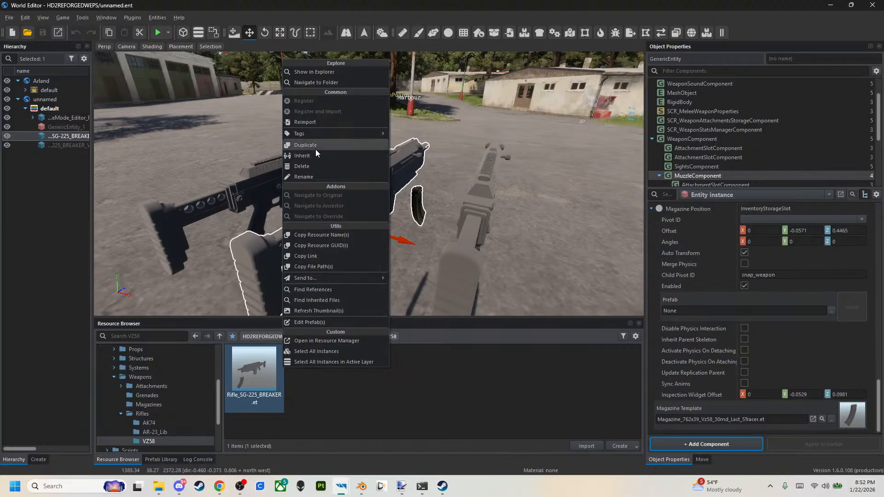
pyautogui.click(317, 168)
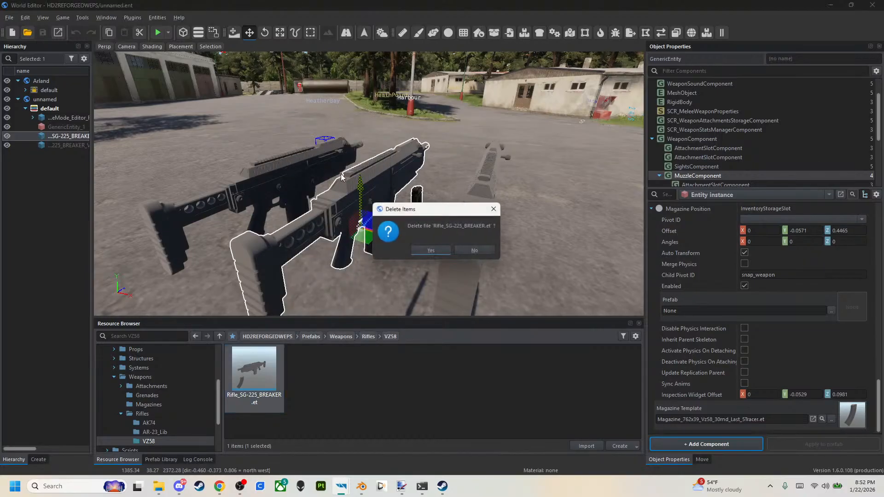
pyautogui.click(435, 248)
# Delete the VZ58 folder from the Rifles prefabs.
pyautogui.click(369, 336)
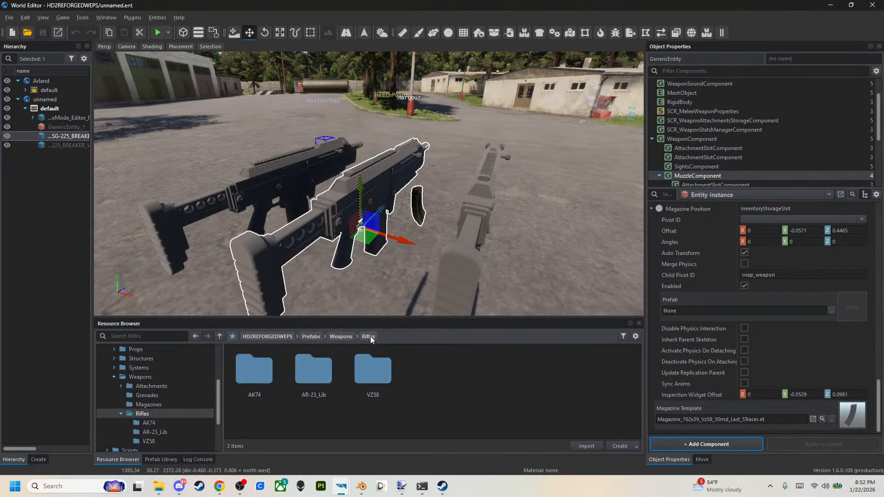
pyautogui.click(365, 380)
pyautogui.press('Delete')
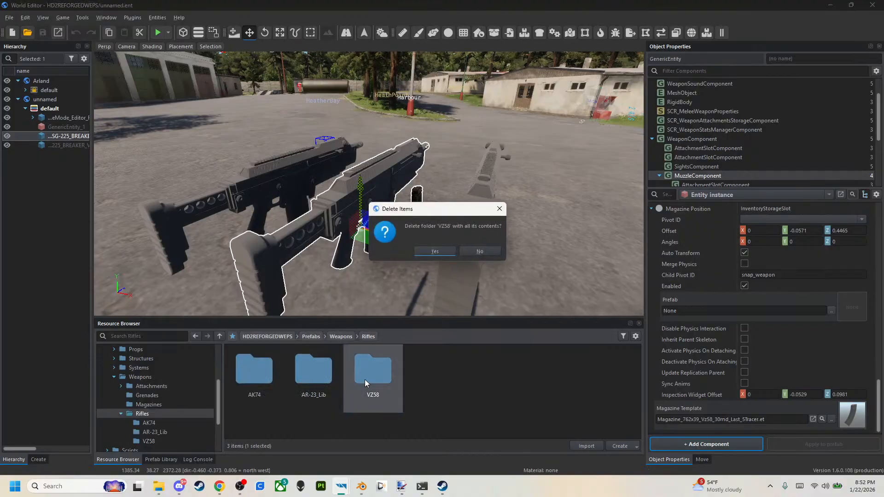
pyautogui.press('Return')
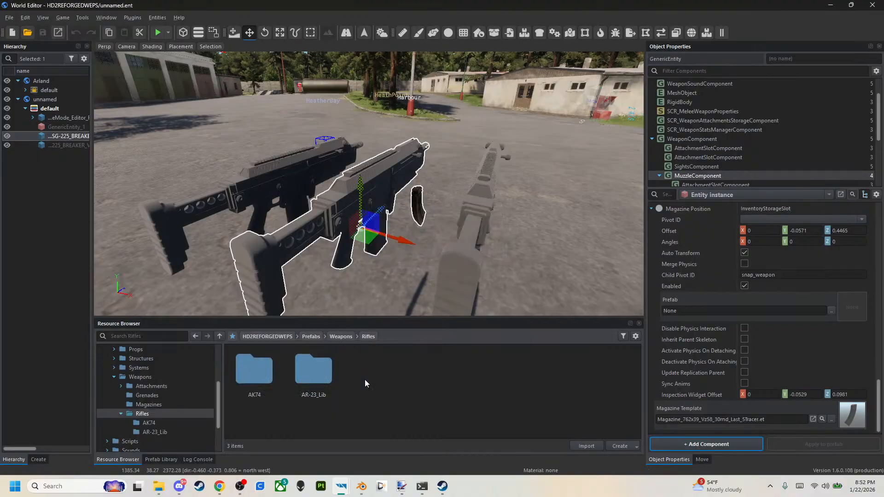
# Check the contents of the AK74 prefab folder and rename the folder to SG-225_BREAKER.
pyautogui.doubleClick(260, 386)
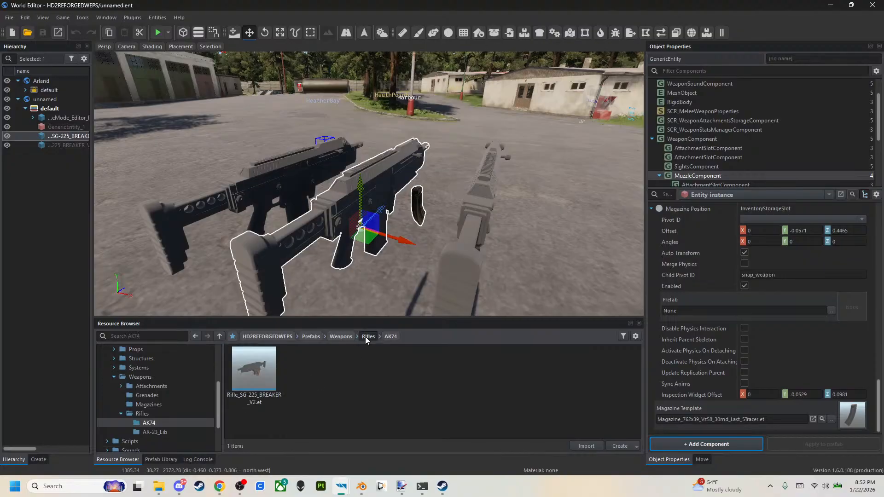
pyautogui.click(368, 336)
pyautogui.rightClick(261, 398)
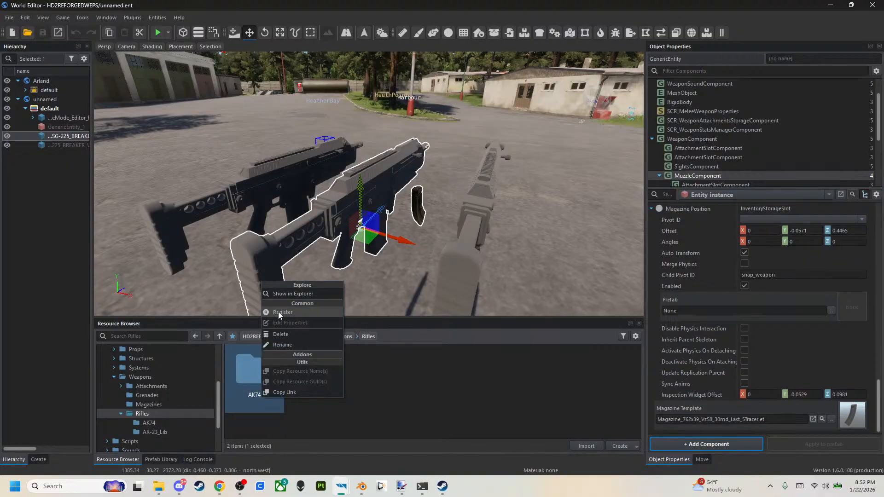
pyautogui.click(283, 347)
pyautogui.write('SG-225_B')
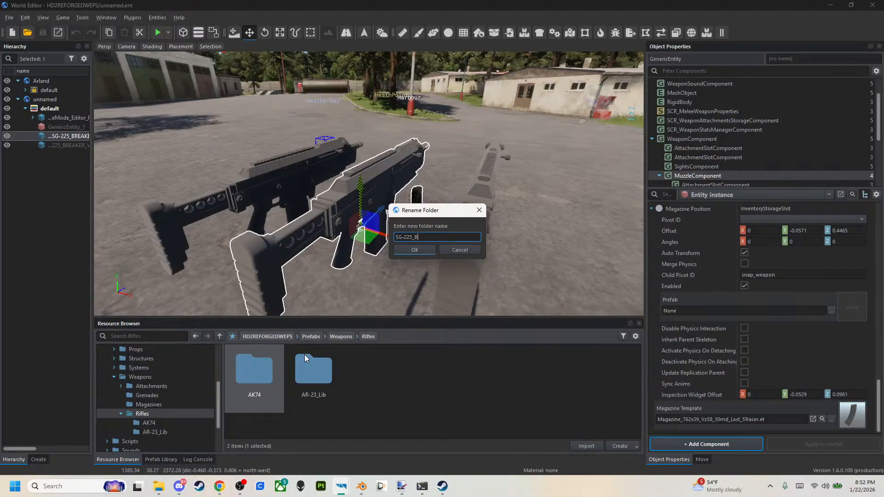
pyautogui.write('REAKER')
pyautogui.press('Return')
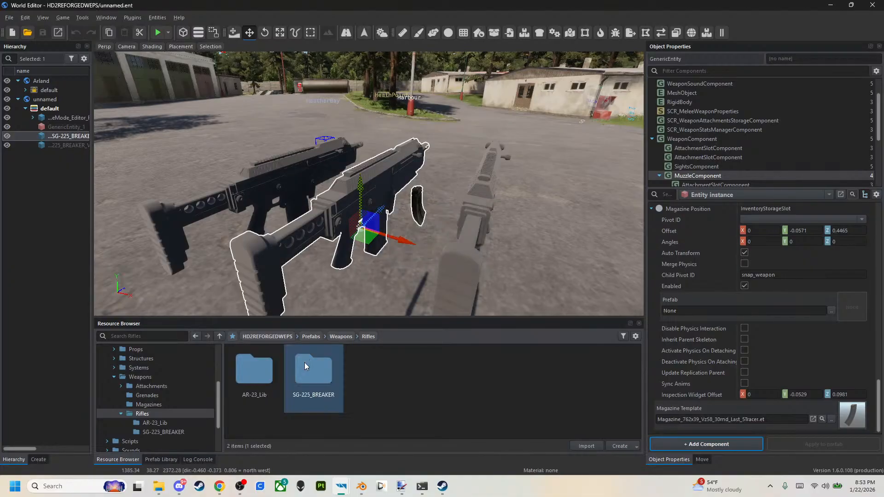
# Delete the old VZ58-based rifle and the GenericEntity_1 from the world, keeping only the V2 rifle.
pyautogui.press('Delete')
pyautogui.moveTo(377, 198); pyautogui.dragTo(347, 221, button='right')
pyautogui.click(298, 208)
pyautogui.press('Delete')
pyautogui.moveTo(300, 203); pyautogui.dragTo(276, 192, button='right')
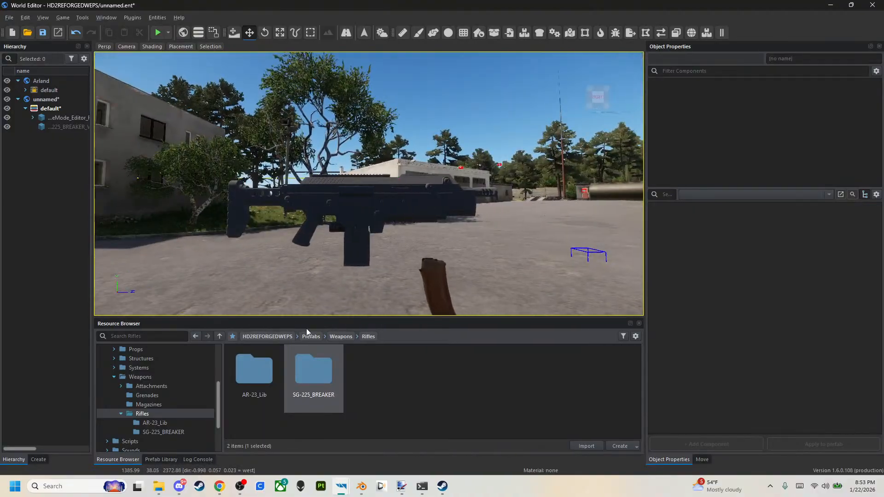
# Switch to Blender and hide the Mag object so only the rifle's Body and Bolt show in side view.
pyautogui.click(343, 492)
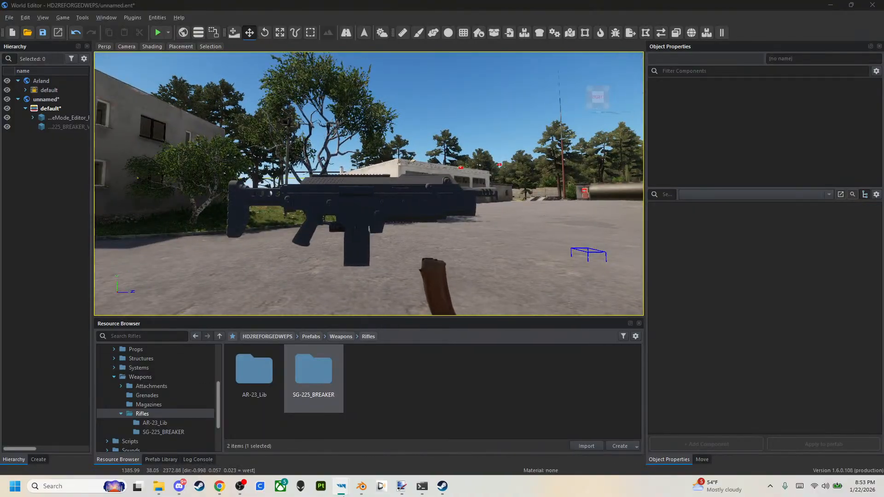
pyautogui.click(362, 487)
pyautogui.click(523, 324)
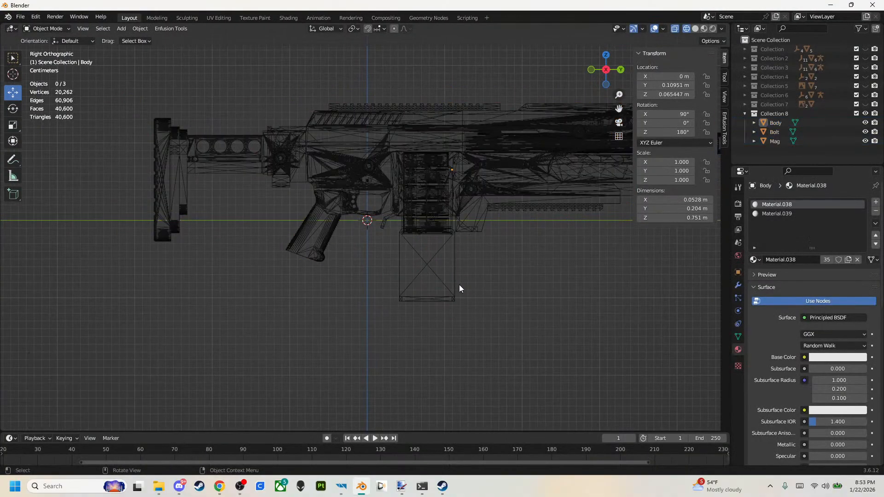
pyautogui.click(458, 283)
pyautogui.scroll(-1, 479, 258)
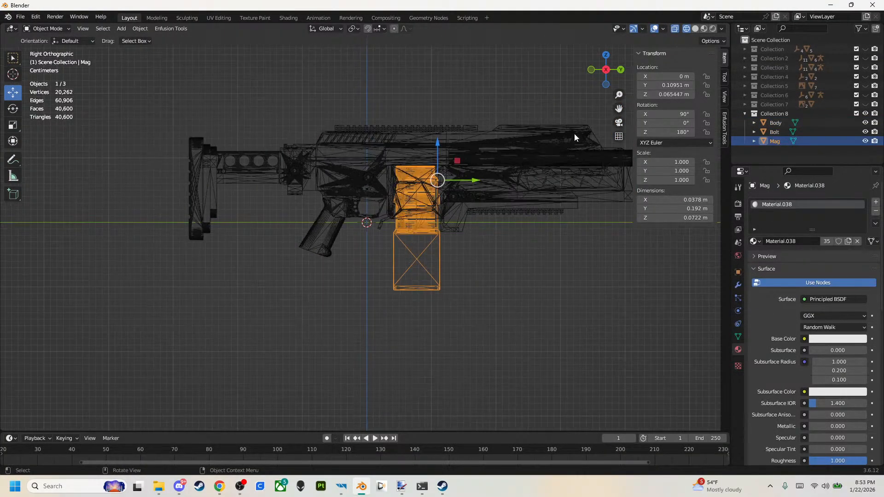
pyautogui.click(865, 141)
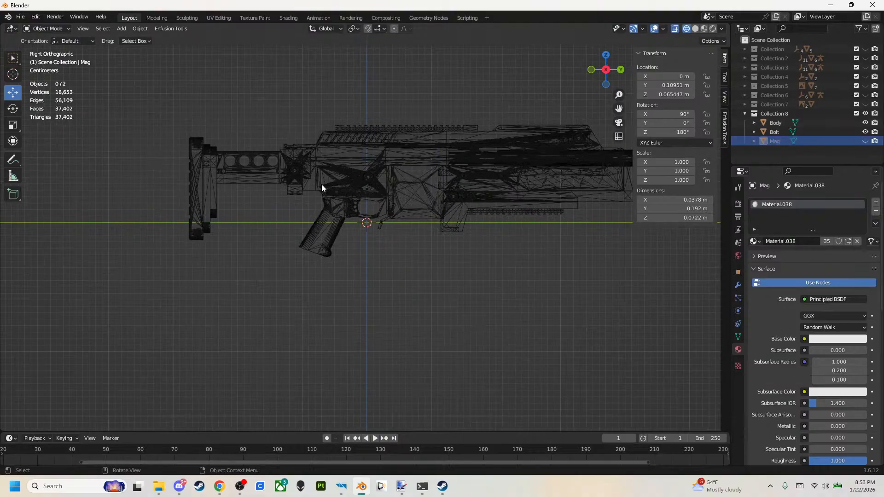
pyautogui.scroll(-1, 408, 211)
pyautogui.scroll(-1, 408, 220)
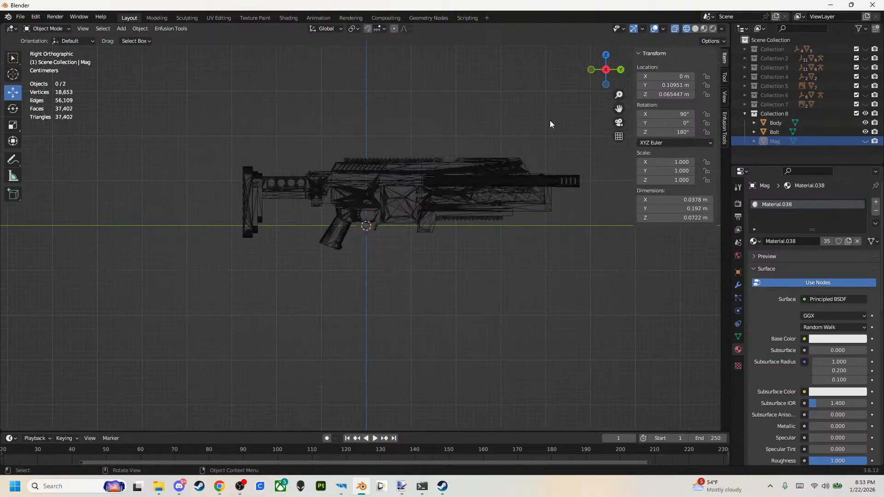
pyautogui.click(601, 70)
pyautogui.click(602, 71)
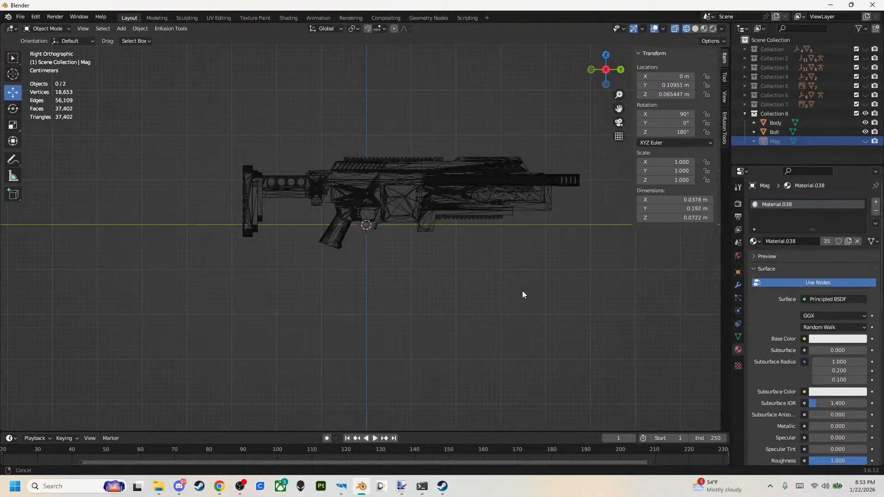
pyautogui.keyDown('shift'); pyautogui.moveTo(523, 293); pyautogui.dragTo(476, 289, button='middle'); pyautogui.keyUp('shift')
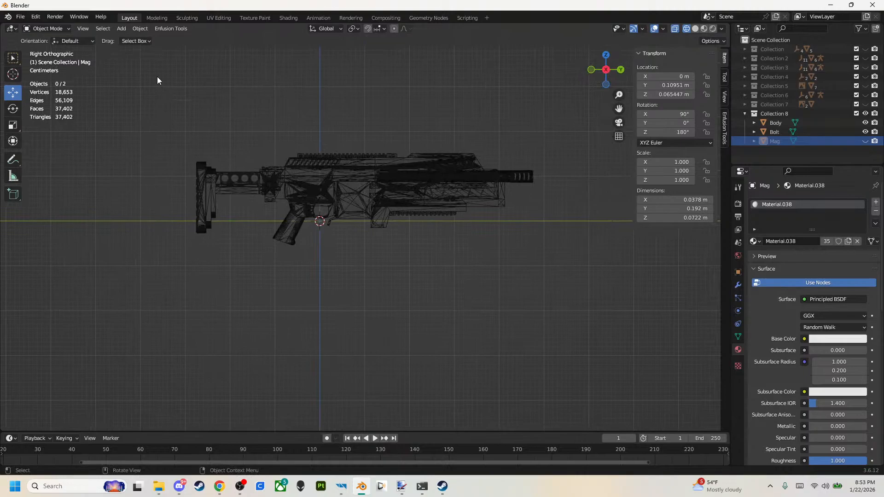
pyautogui.click(121, 31)
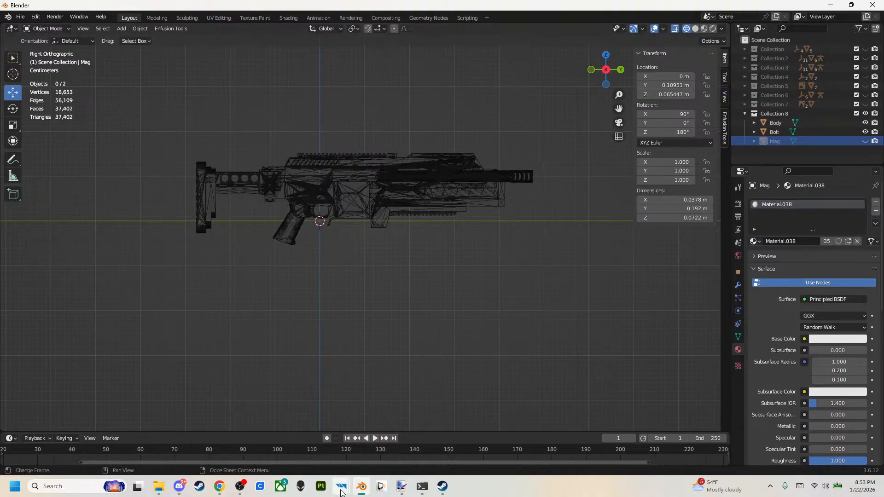
pyautogui.moveTo(341, 487)
pyautogui.click(370, 448)
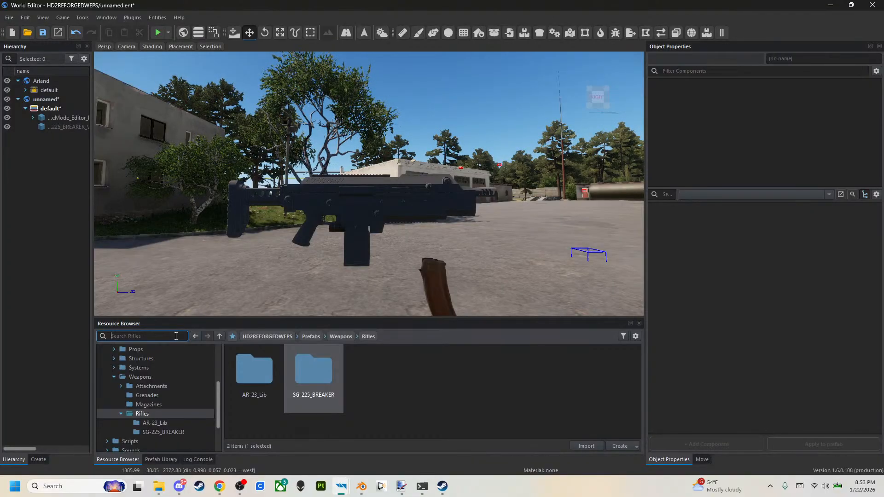
pyautogui.hotkey('alt', 'Tab')
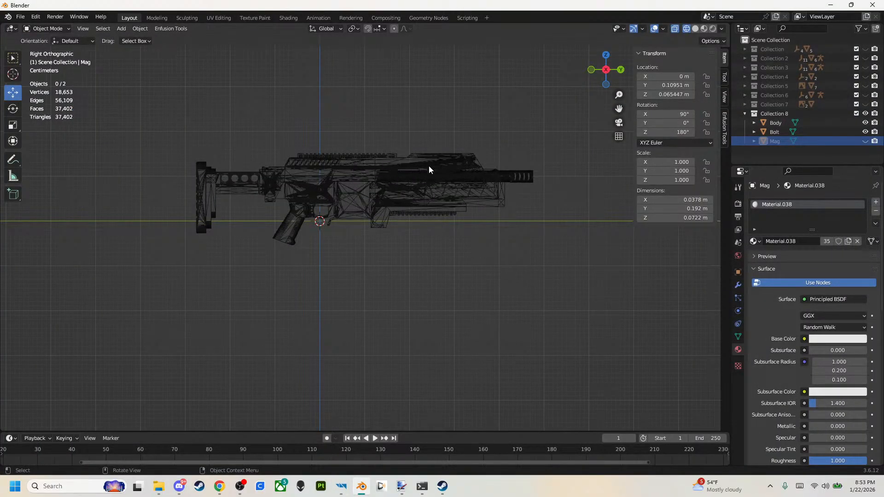
pyautogui.click(316, 170)
pyautogui.click(462, 225)
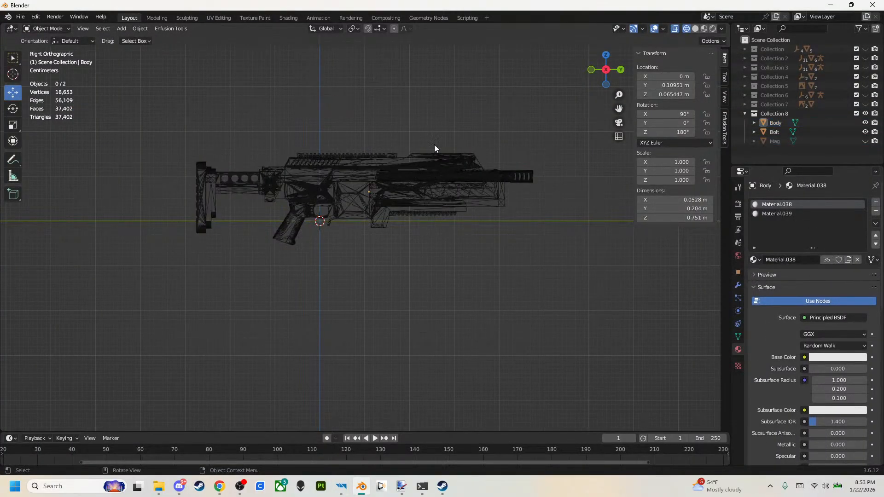
pyautogui.click(444, 169)
pyautogui.click(417, 101)
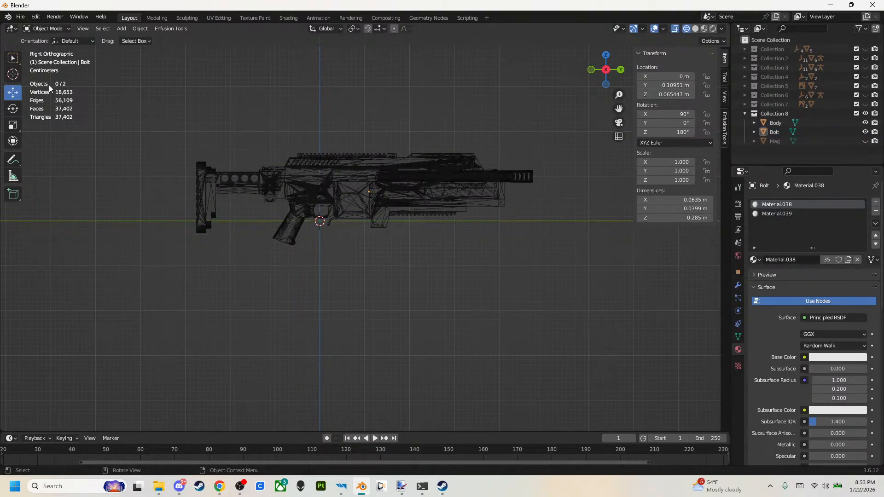
# Add a Plain Axes empty at the world origin and scale it down to 0.08.
pyautogui.click(121, 29)
pyautogui.moveTo(140, 139)
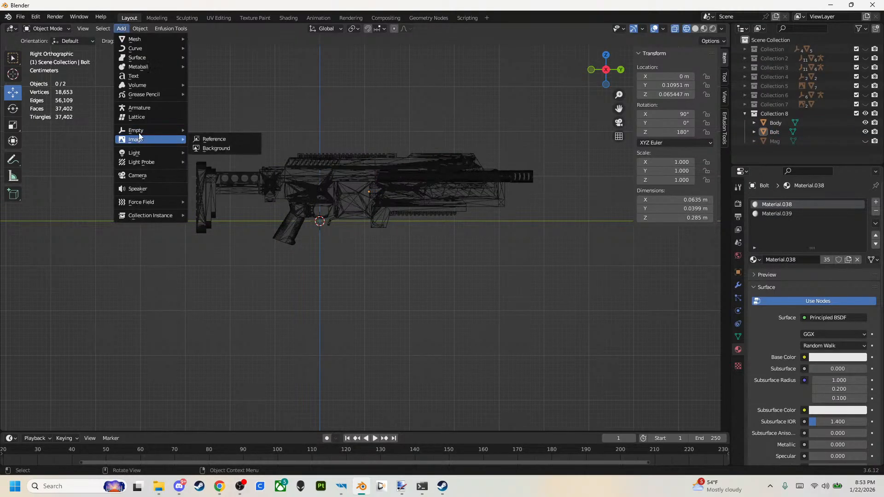
pyautogui.click(217, 129)
pyautogui.scroll(1, 344, 239)
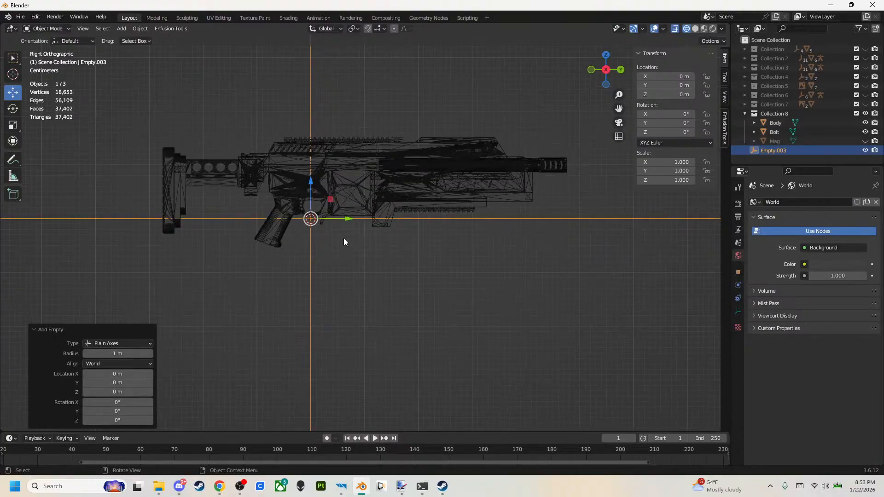
pyautogui.scroll(-1, 345, 236)
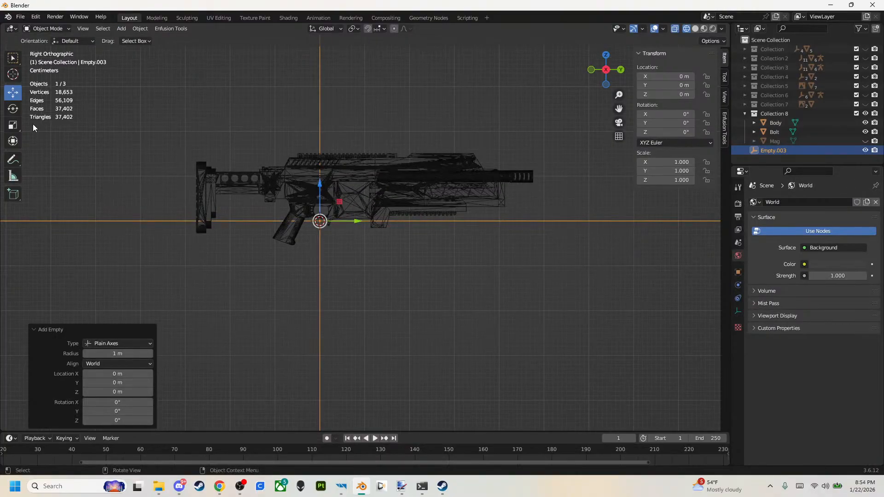
pyautogui.click(14, 125)
pyautogui.keyDown('ctrl'); pyautogui.moveTo(296, 189); pyautogui.dragTo(311, 209); pyautogui.keyUp('ctrl')
# Move the empty to the tip of the muzzle, at about Y 0.476 m and Z 0.1 m.
pyautogui.click(13, 94)
pyautogui.moveTo(361, 224); pyautogui.dragTo(573, 242)
pyautogui.keyDown('ctrl'); pyautogui.moveTo(536, 190); pyautogui.dragTo(535, 145); pyautogui.keyUp('ctrl')
pyautogui.scroll(5, 538, 178)
pyautogui.keyDown('shift'); pyautogui.moveTo(539, 181); pyautogui.dragTo(221, 223, button='middle'); pyautogui.keyUp('shift')
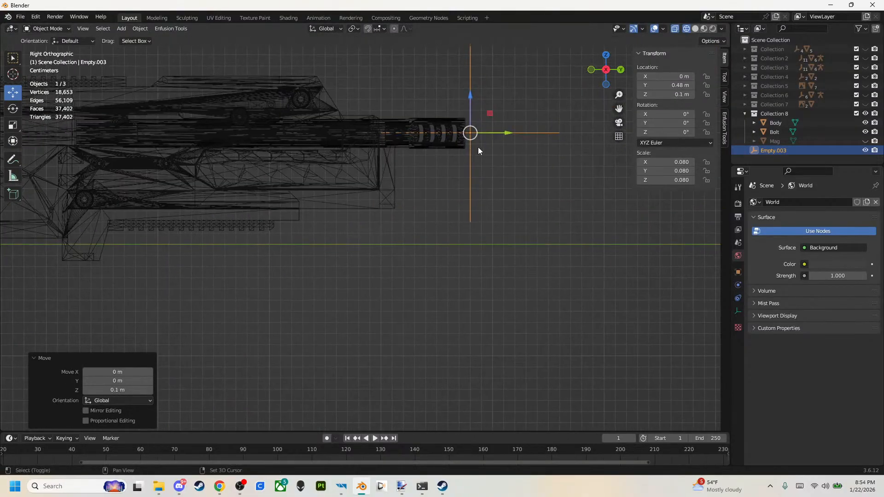
pyautogui.keyDown('shift'); pyautogui.moveTo(470, 151); pyautogui.dragTo(431, 215, button='middle'); pyautogui.keyUp('shift')
pyautogui.scroll(5, 436, 214)
pyautogui.keyDown('shift'); pyautogui.moveTo(526, 156); pyautogui.dragTo(525, 176, button='middle'); pyautogui.keyUp('shift')
pyautogui.keyDown('ctrl'); pyautogui.moveTo(554, 175); pyautogui.dragTo(545, 174); pyautogui.keyUp('ctrl')
pyautogui.moveTo(545, 174); pyautogui.dragTo(609, 57, button='middle')
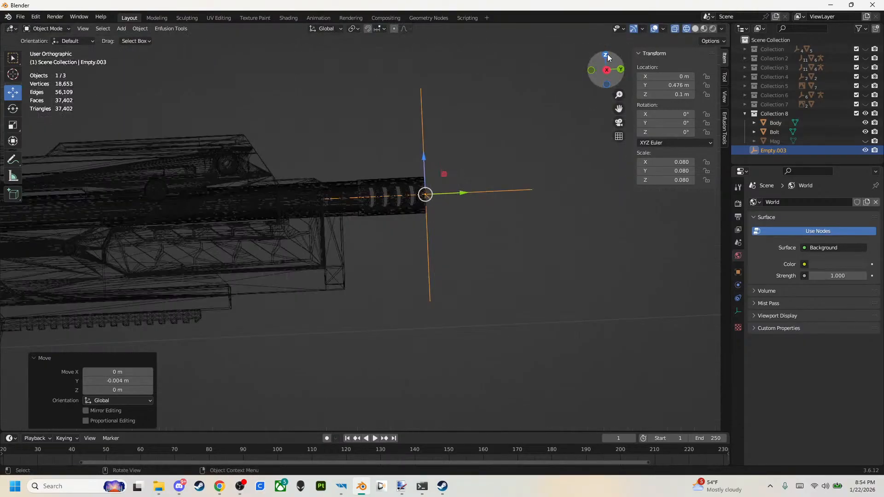
pyautogui.click(607, 56)
pyautogui.click(622, 70)
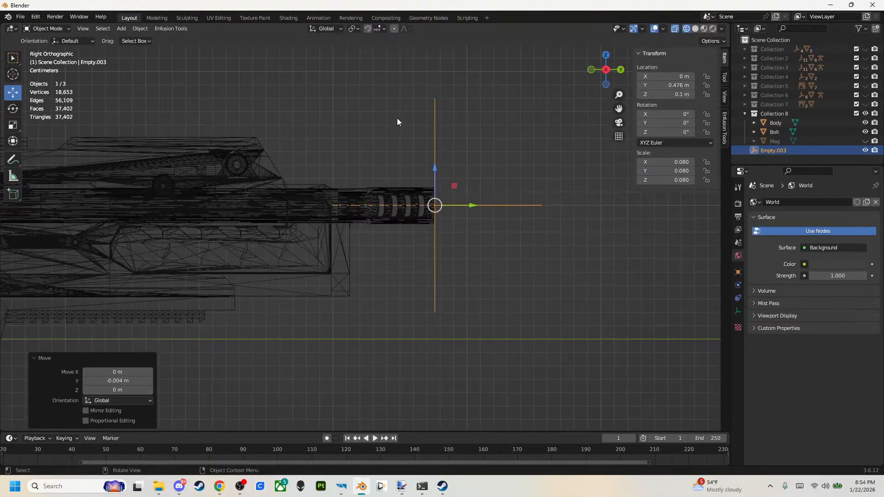
# Paste three copies of the muzzle empty and space them along the rifle's top, the rearmost at Y -0.194 m and Z 0.17 m.
pyautogui.scroll(-4, 586, 174)
pyautogui.hotkey('ctrl', 'c')
pyautogui.hotkey('ctrl', 'v')
pyautogui.moveTo(535, 183); pyautogui.dragTo(535, 140)
pyautogui.moveTo(573, 174); pyautogui.dragTo(205, 159)
pyautogui.hotkey('ctrl', 'v')
pyautogui.hotkey('ctrl', 'v')
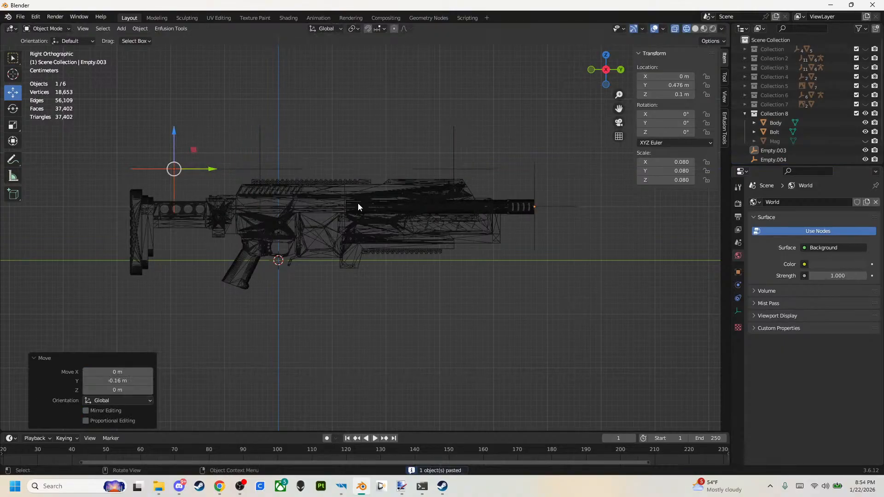
pyautogui.click(432, 340)
pyautogui.click(189, 170)
pyautogui.scroll(-2, 806, 115)
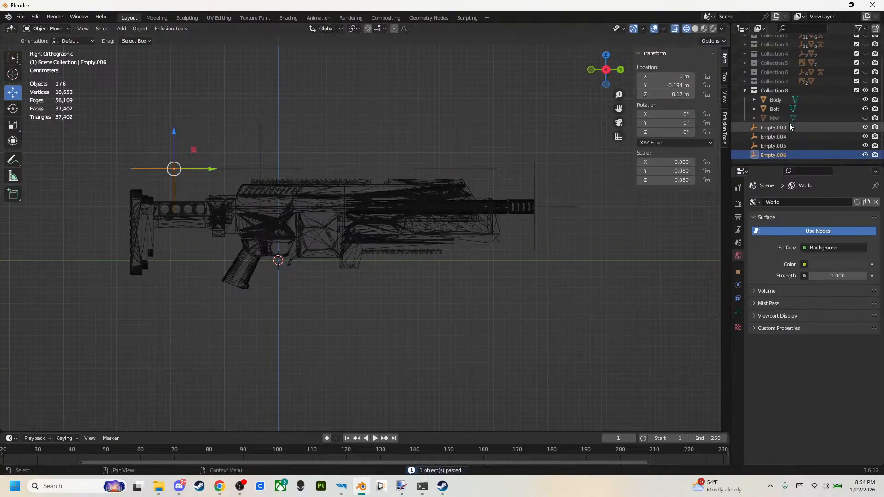
# Rename the rearmost empty, Empty.006, as EYE.
pyautogui.doubleClick(773, 154)
pyautogui.write('EYE')
pyautogui.press('Return')
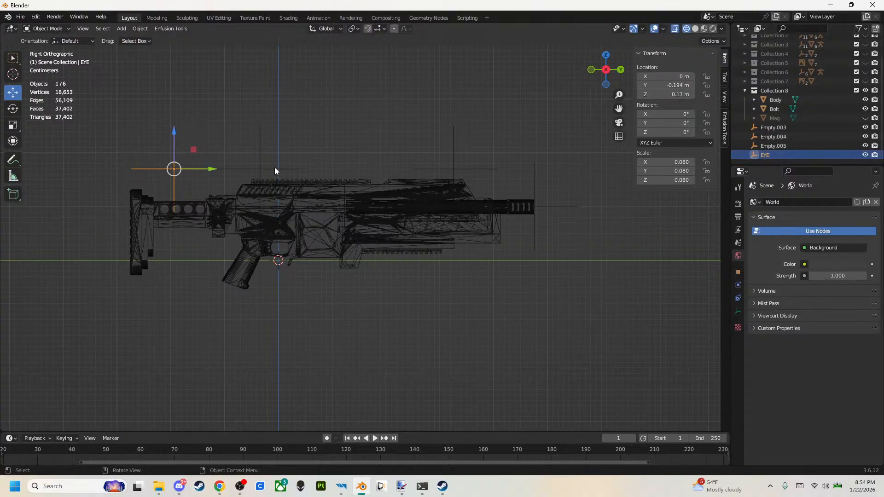
# Rename Empty.005, the empty above the rear of the top rail, as SIGHT_REAR.
pyautogui.click(276, 170)
pyautogui.doubleClick(766, 149)
pyautogui.write('SIGT ')
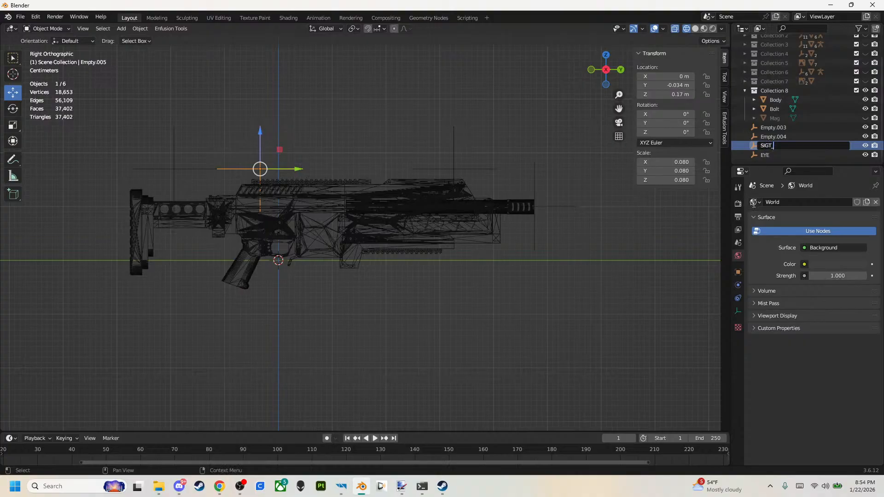
pyautogui.press('BackSpace')
pyautogui.press('BackSpace')
pyautogui.write('HT_REAR')
pyautogui.press('Return')
# Rename Empty.004, the empty above the front of the rifle body, as SIGHT_FRONT.
pyautogui.click(490, 174)
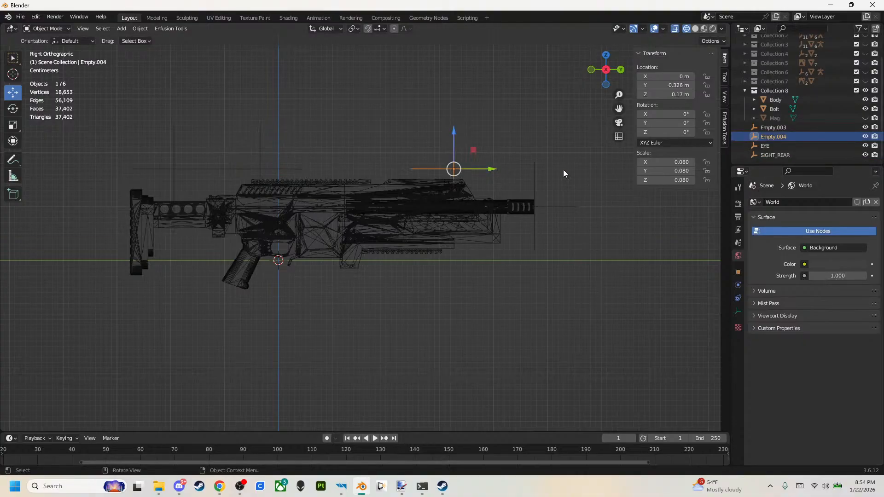
pyautogui.doubleClick(793, 138)
pyautogui.write('S')
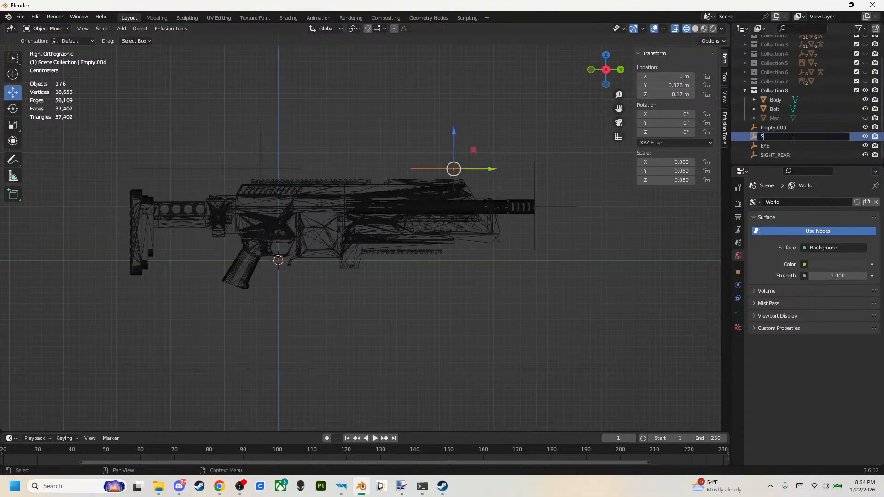
pyautogui.write('IGHT_FRONT')
pyautogui.press('Return')
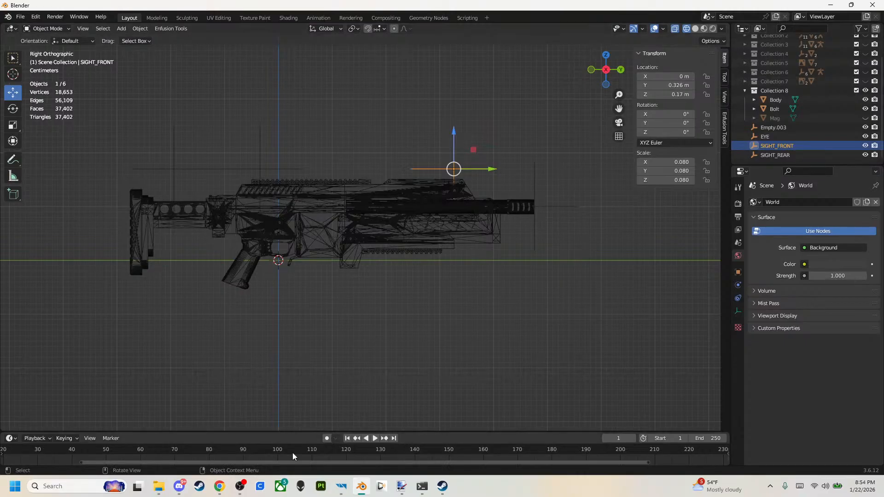
# Switch to the World Editor, locate the rifle's magazine template prefab Magazine_545x39_AK_30rnd_Last_5Tracer.et and place it in the scene beside the rifle.
pyautogui.moveTo(342, 487)
pyautogui.click(365, 462)
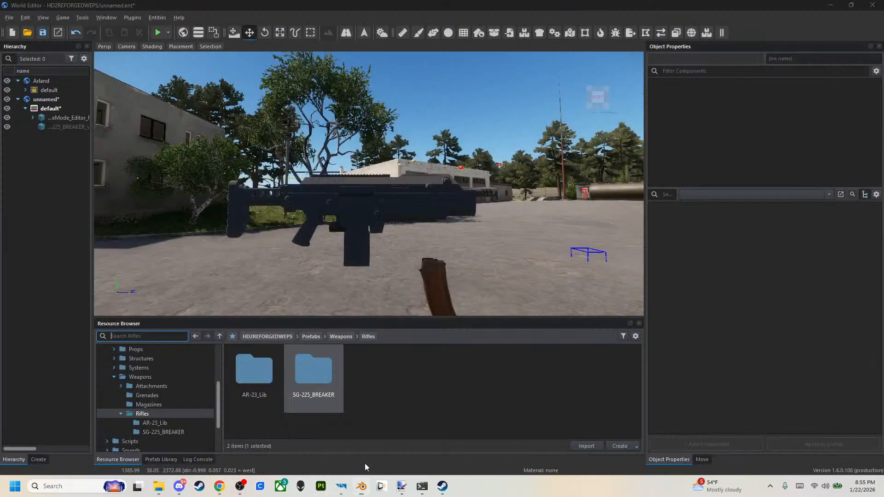
pyautogui.click(355, 256)
pyautogui.scroll(-3, 813, 153)
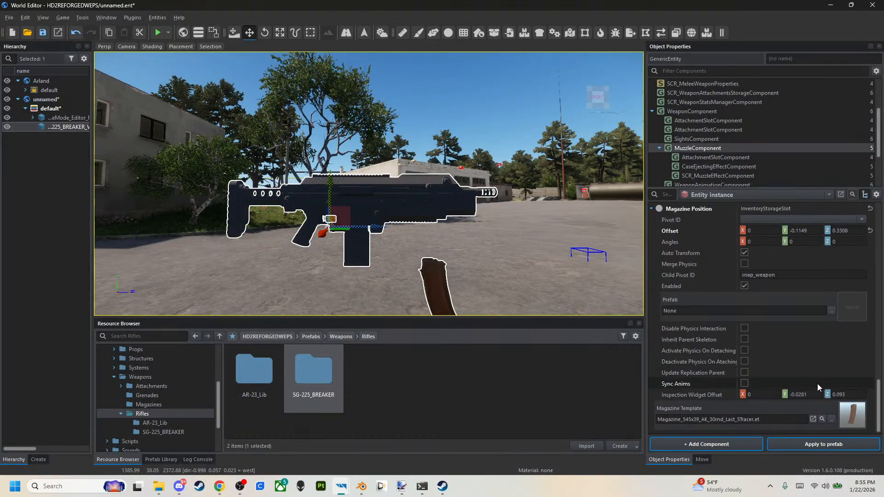
pyautogui.click(822, 419)
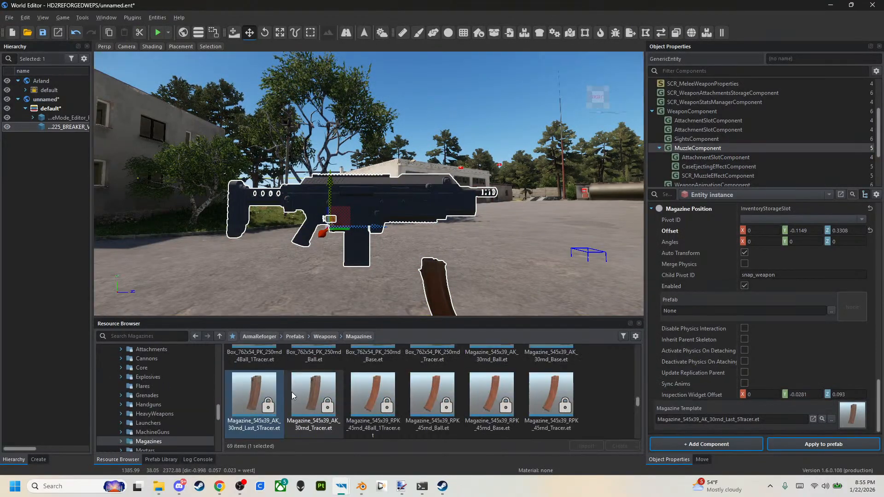
pyautogui.moveTo(234, 404); pyautogui.dragTo(466, 288)
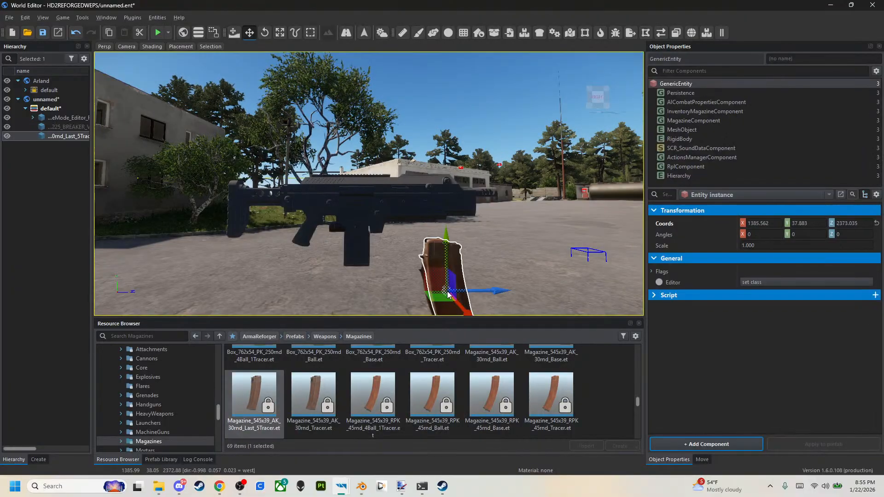
# Open the placed magazine's mesh, Magazine_30rnd_AK74_empty.xob, in the Enfusion Workbench and examine where its origin sits.
pyautogui.click(687, 131)
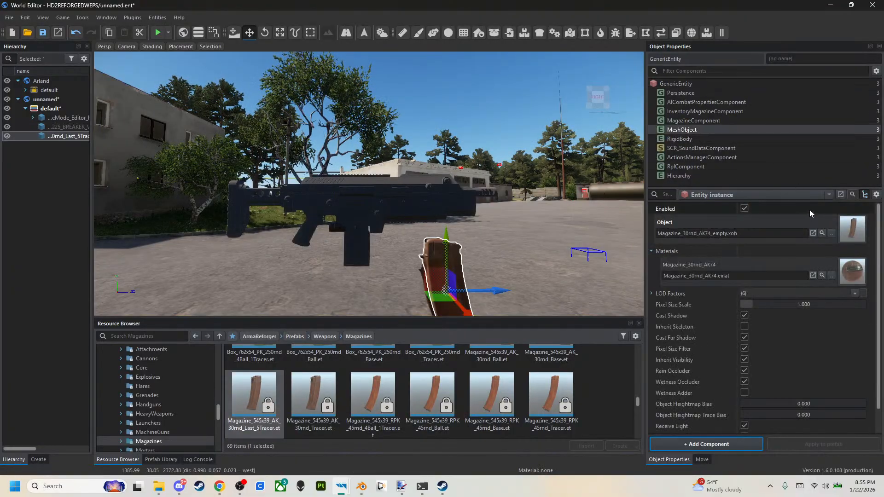
pyautogui.click(822, 233)
pyautogui.doubleClick(386, 359)
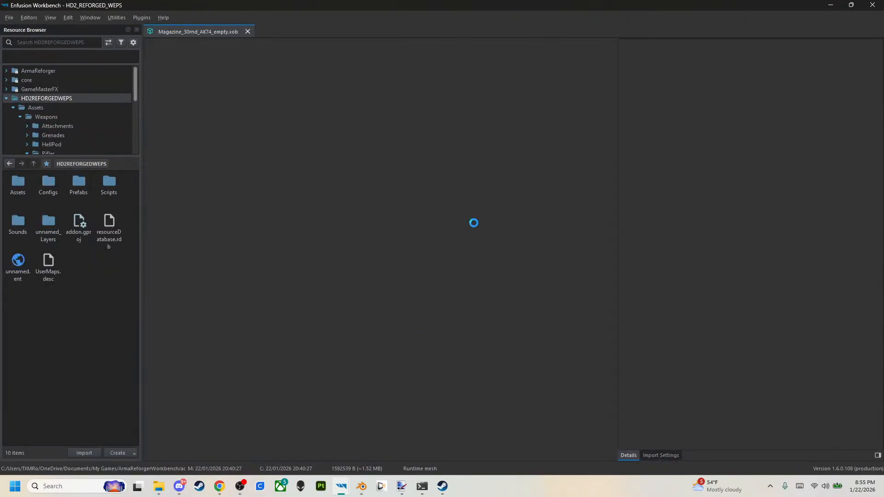
pyautogui.click(564, 113)
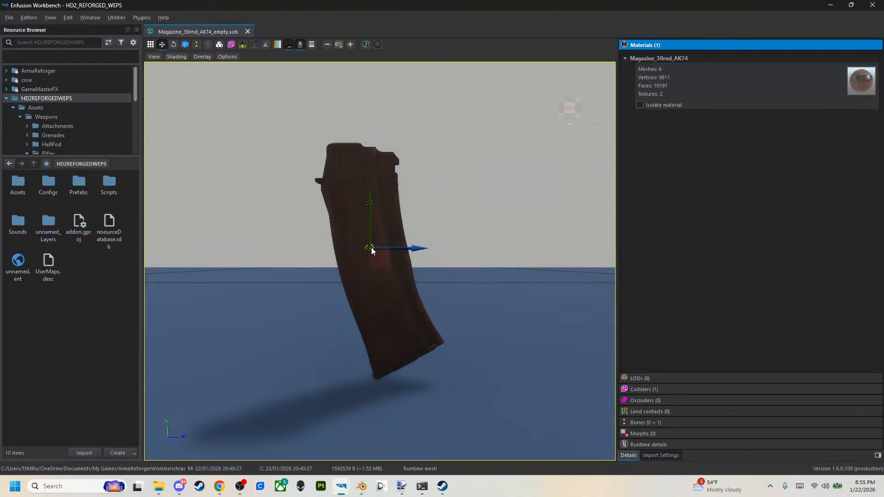
pyautogui.moveTo(469, 205); pyautogui.dragTo(496, 244, button='middle')
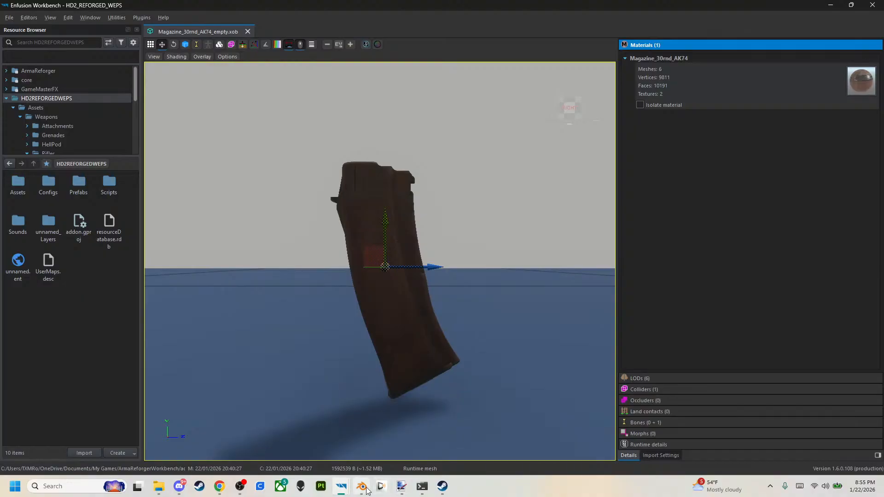
# Switch back to Blender and paste a copy of the SIGHT_REAR empty.
pyautogui.moveTo(365, 488)
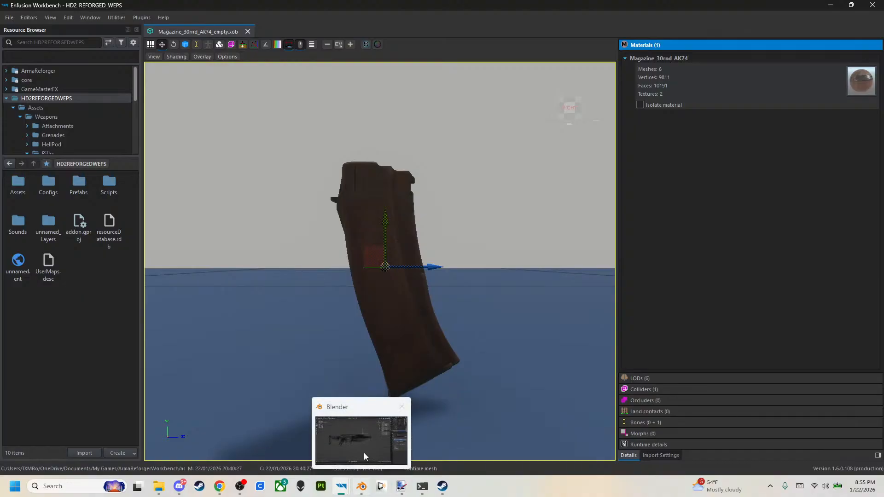
pyautogui.click(364, 463)
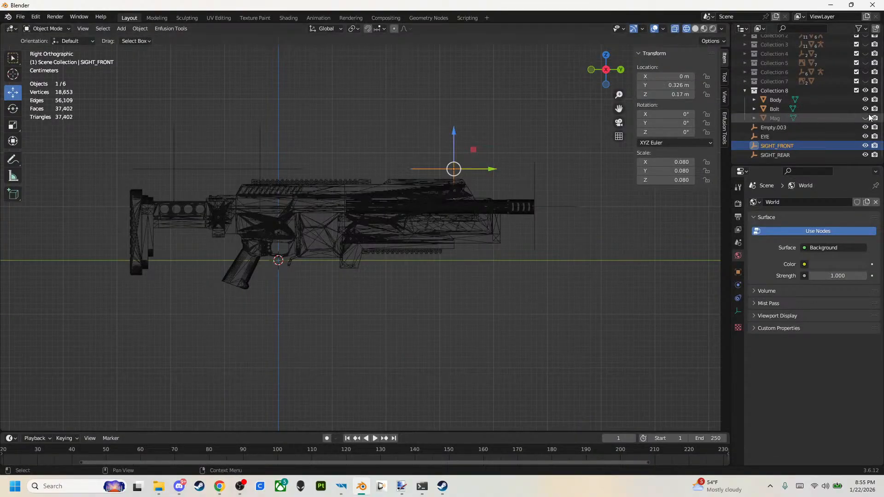
pyautogui.click(379, 302)
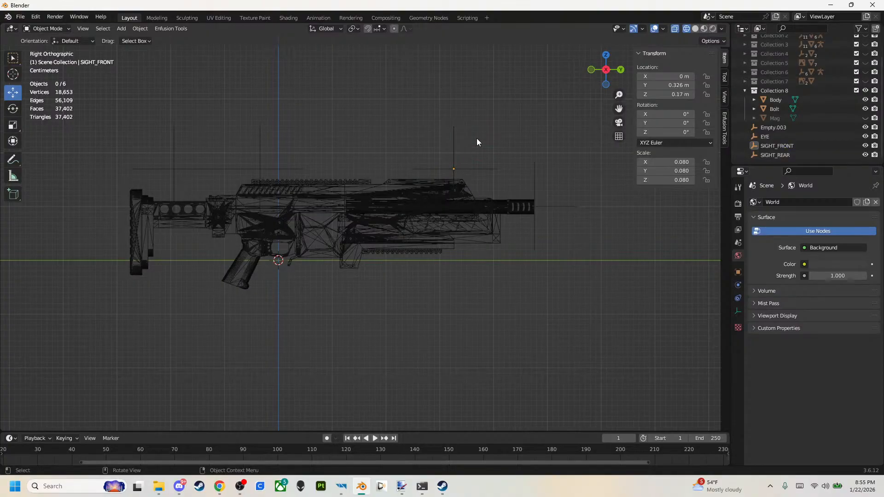
pyautogui.click(606, 56)
pyautogui.moveTo(513, 198); pyautogui.dragTo(389, 161, button='middle')
pyautogui.click(306, 173)
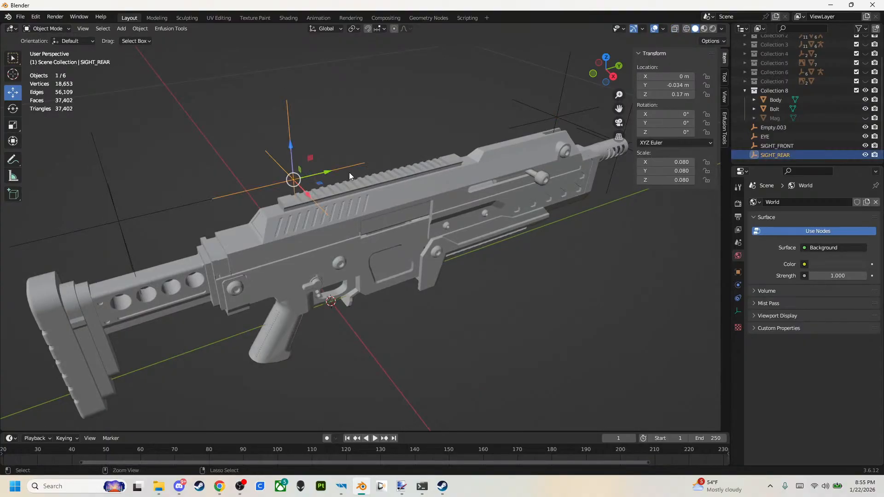
pyautogui.hotkey('ctrl', 'c')
pyautogui.hotkey('ctrl', 'v')
# Move the pasted empty beside the ejection port, to about X 0.03 m, Y 0.066 m and Z 0.1 m.
pyautogui.click(614, 76)
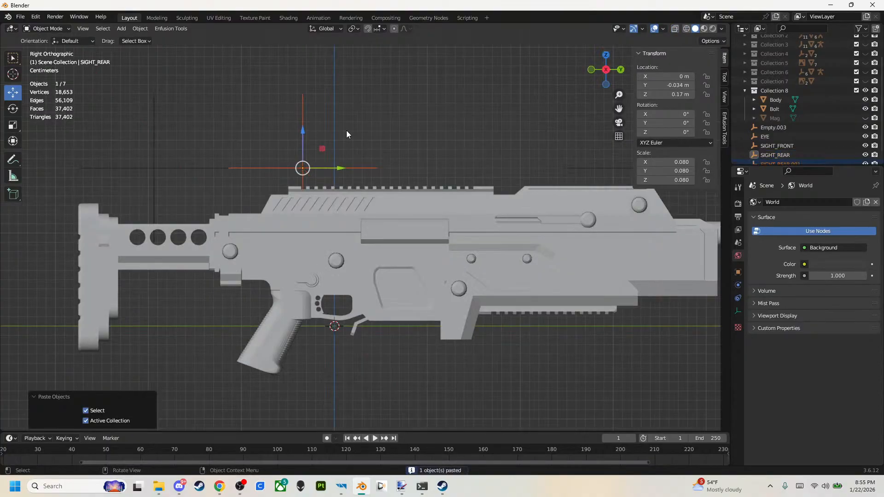
pyautogui.moveTo(341, 169); pyautogui.dragTo(416, 162)
pyautogui.moveTo(395, 131); pyautogui.dragTo(396, 198)
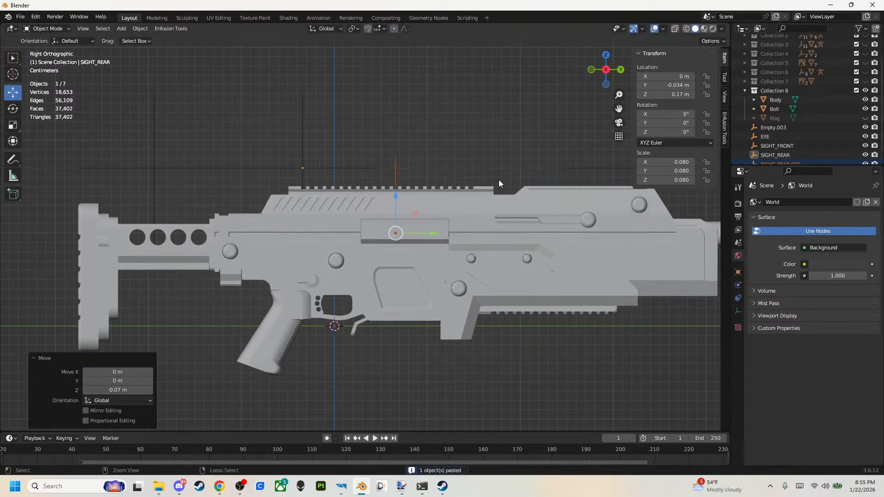
pyautogui.click(606, 54)
pyautogui.press('g')
pyautogui.click(396, 201)
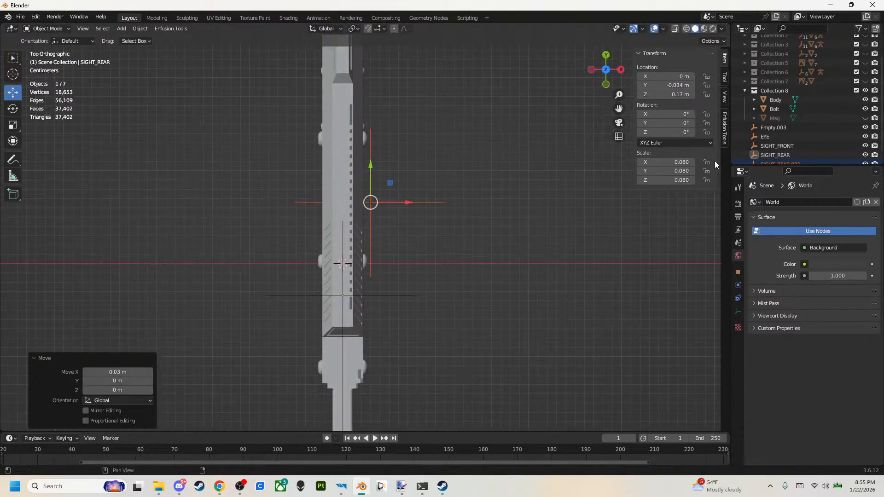
# Rename the copied empty SIGHT_REAR.001 as EJECTION_PORT.
pyautogui.scroll(-1, 783, 142)
pyautogui.doubleClick(782, 155)
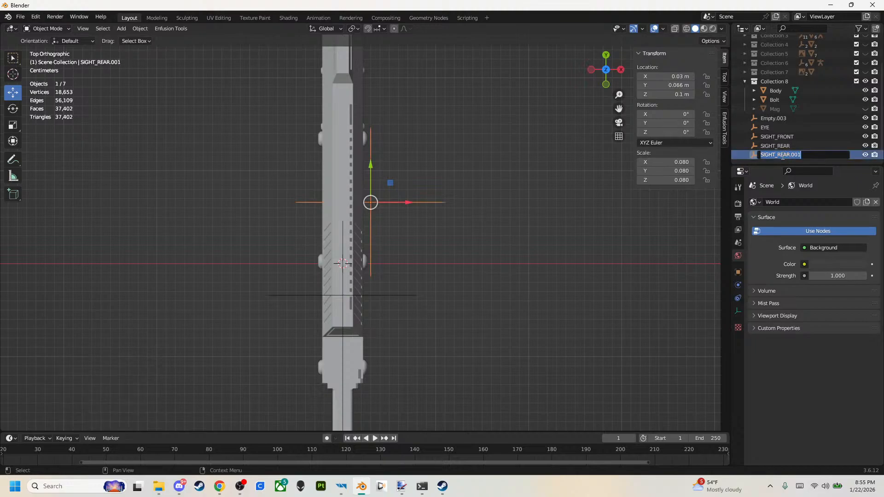
pyautogui.write('EJECTION_PORT')
pyautogui.press('Return')
# Fine-tune the EJECTION_PORT empty against the port opening, to about X 0.025 m and Y 0.072 m.
pyautogui.moveTo(629, 161); pyautogui.dragTo(405, 154, button='middle')
pyautogui.moveTo(325, 247); pyautogui.dragTo(331, 244)
pyautogui.moveTo(331, 244); pyautogui.dragTo(438, 217, button='middle')
pyautogui.moveTo(430, 236); pyautogui.dragTo(435, 235)
pyautogui.moveTo(435, 235); pyautogui.dragTo(672, 84, button='middle')
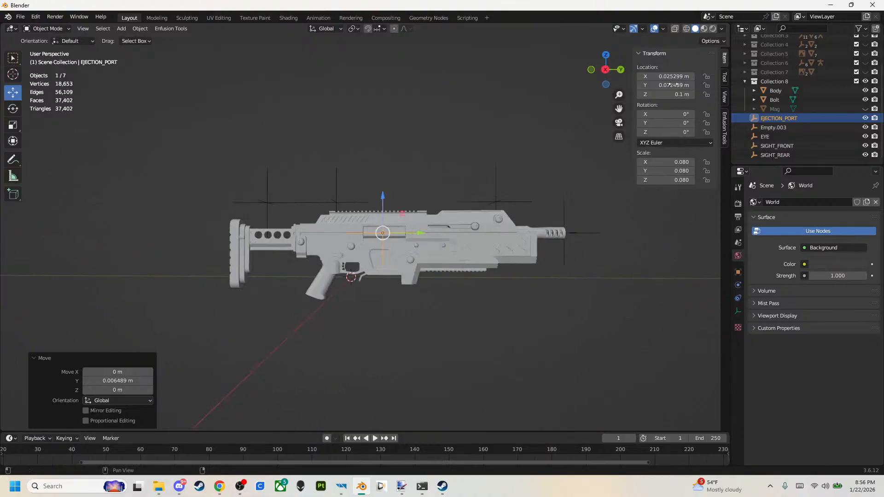
# Check the alignment of the SIGHT_FRONT, SIGHT_REAR and EYE empties from both sides and the front of the rifle.
pyautogui.click(605, 70)
pyautogui.click(233, 201)
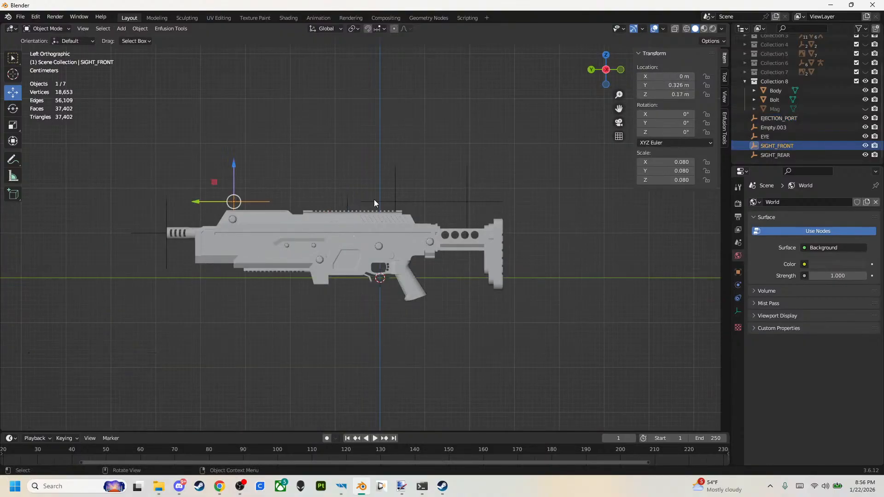
pyautogui.click(396, 199)
pyautogui.click(467, 201)
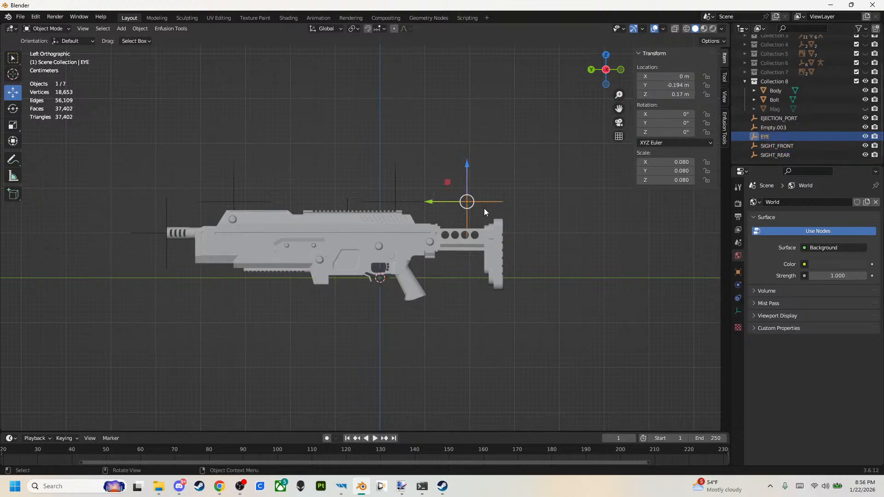
pyautogui.click(621, 70)
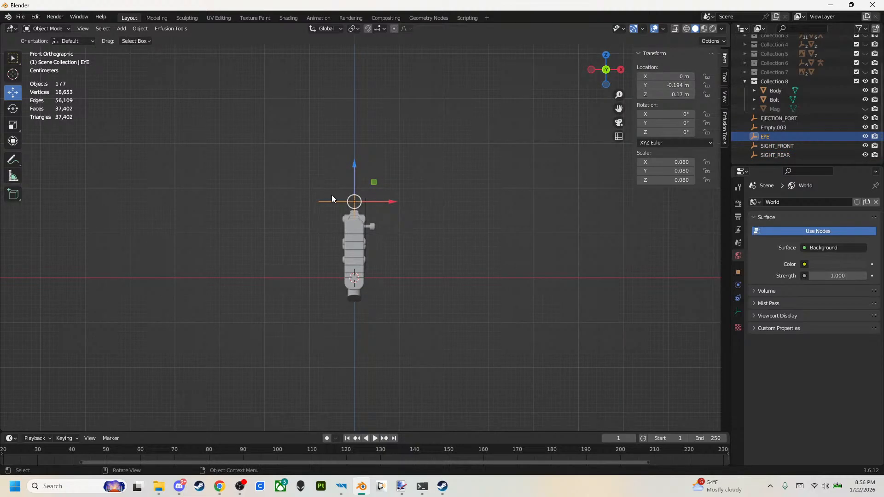
pyautogui.click(620, 69)
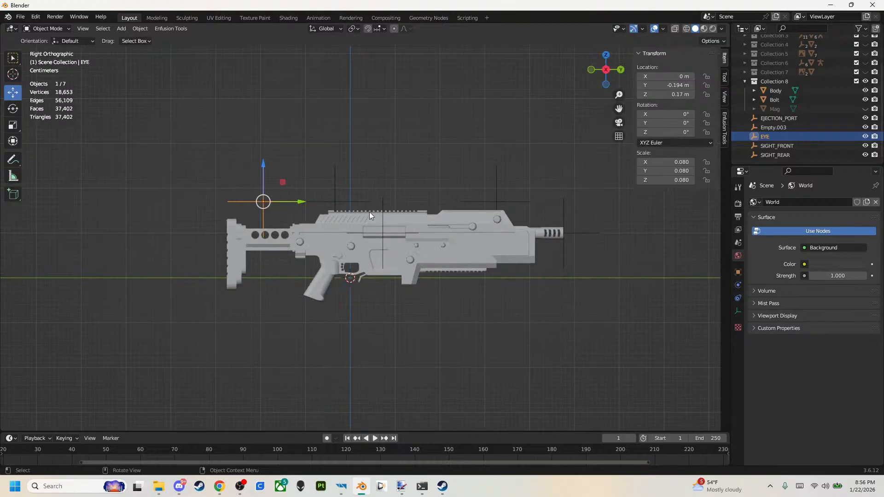
pyautogui.scroll(2, 317, 205)
pyautogui.click(329, 190)
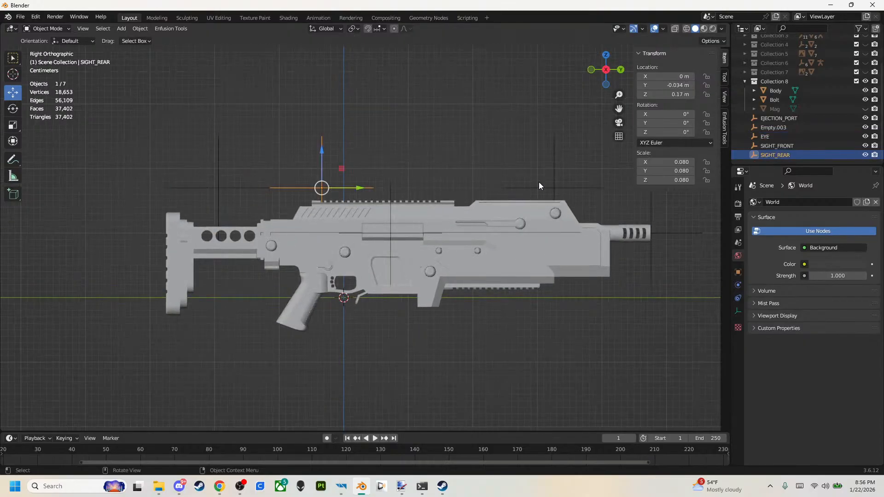
pyautogui.click(555, 187)
pyautogui.click(227, 187)
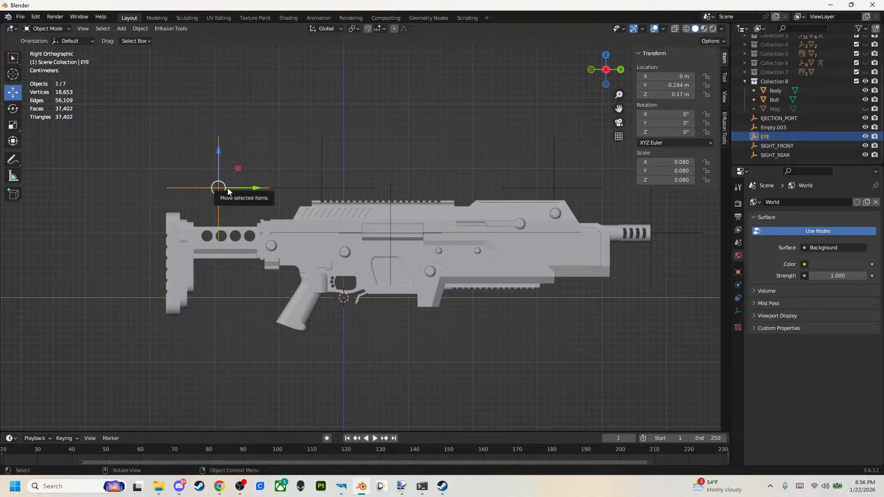
pyautogui.scroll(-1, 654, 320)
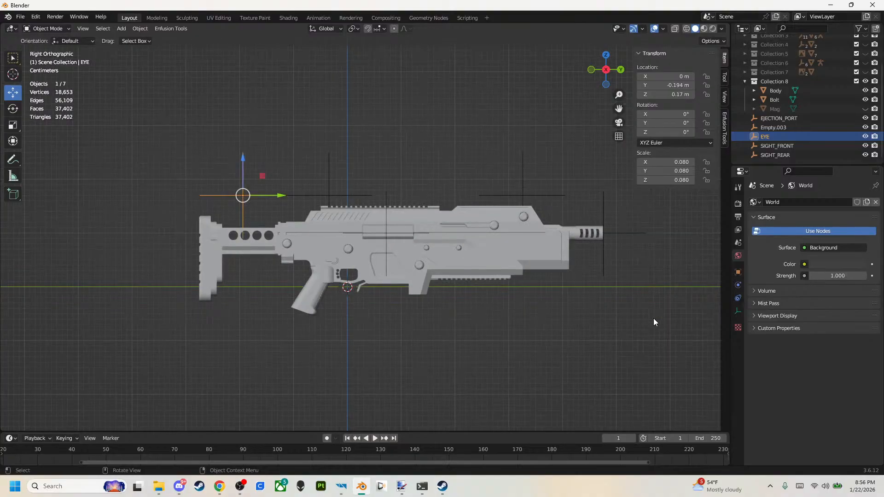
# Rename Empty.003, the empty at the barrel tip, as MUZZLE.
pyautogui.click(622, 229)
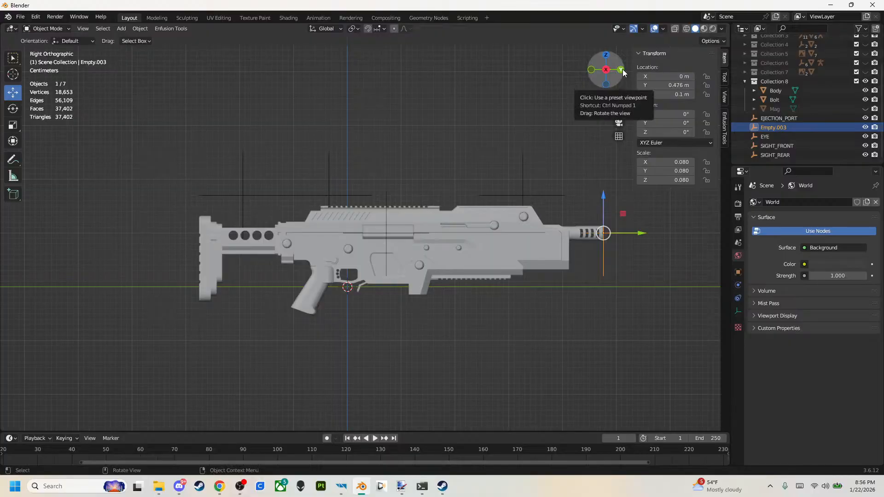
pyautogui.doubleClick(788, 128)
pyautogui.write('MUZZLE')
pyautogui.press('Return')
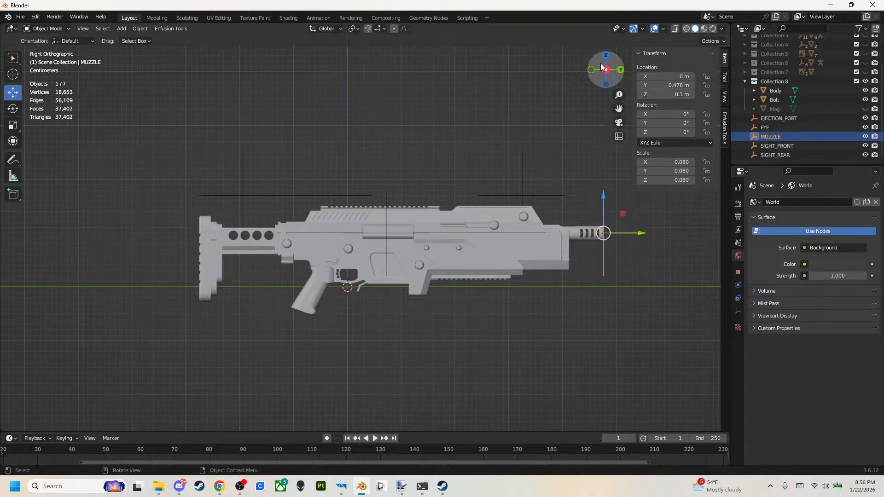
# Add a 2 m cube mesh at the world origin.
pyautogui.click(627, 74)
pyautogui.click(620, 70)
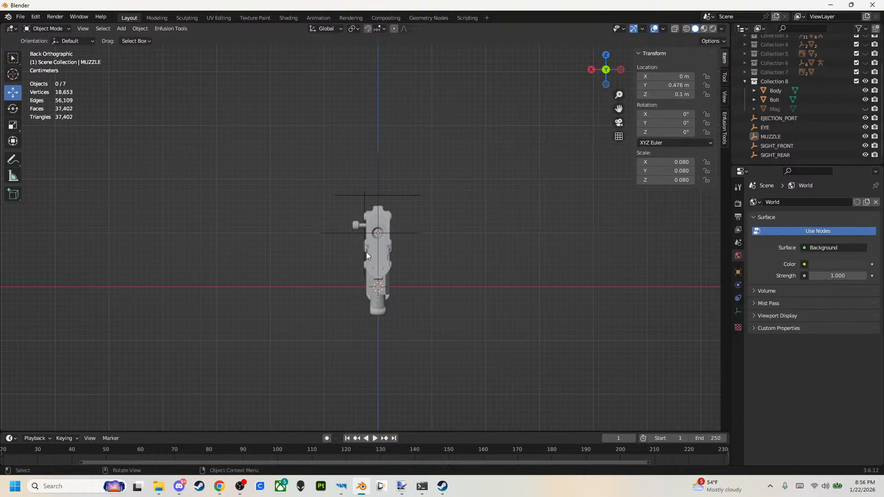
pyautogui.click(593, 72)
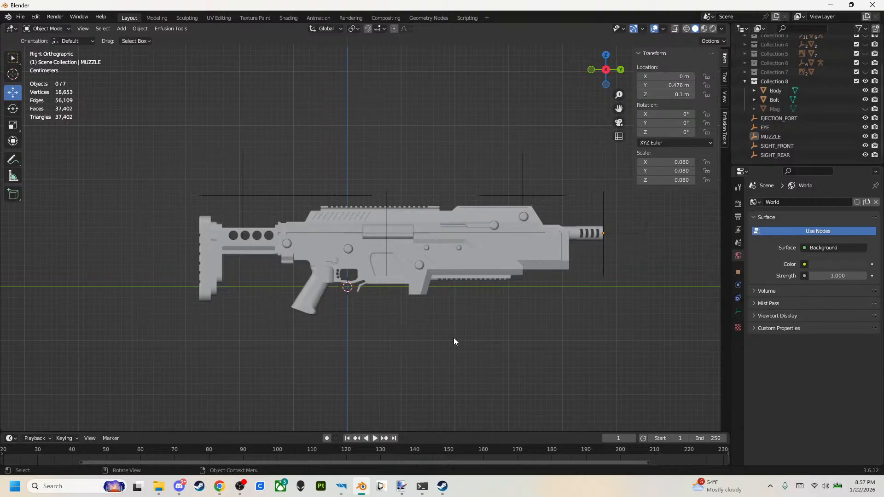
pyautogui.click(127, 30)
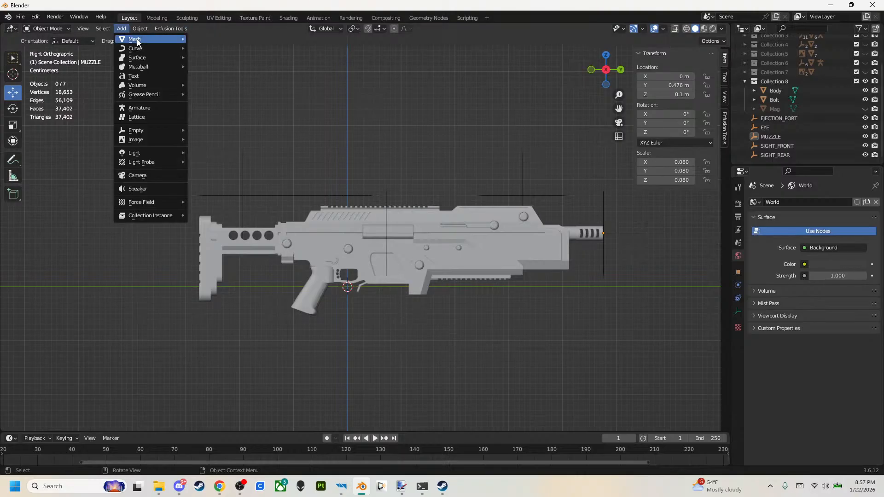
pyautogui.moveTo(174, 41)
pyautogui.click(212, 51)
pyautogui.scroll(-6, 317, 213)
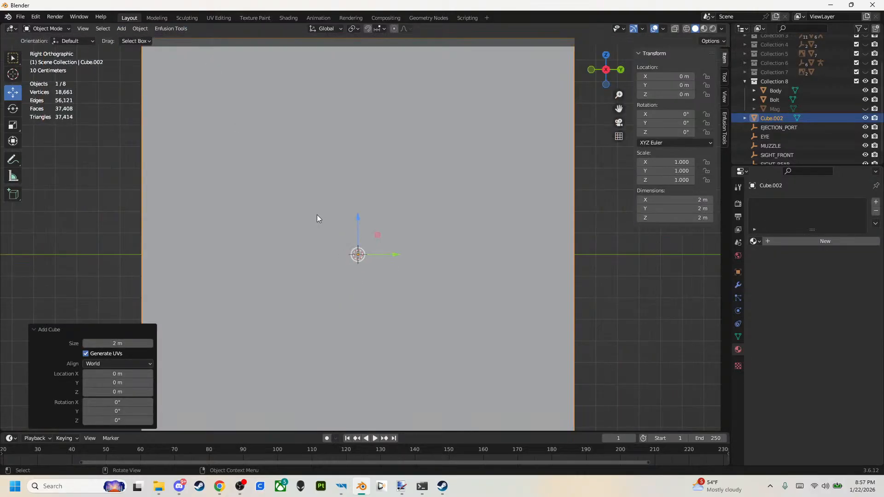
# Show the scene in wireframe, scale the cube uniformly to 0.36 m and move it to Y 0.1 m, Z 0.07 m over the rifle.
pyautogui.press('z')
pyautogui.click(159, 232)
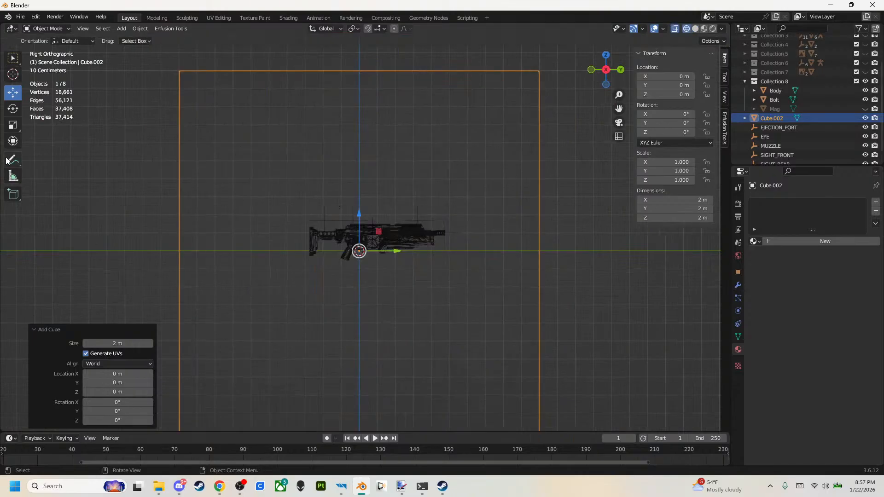
pyautogui.click(13, 125)
pyautogui.keyDown('ctrl'); pyautogui.moveTo(343, 214); pyautogui.dragTo(386, 187); pyautogui.keyUp('ctrl')
pyautogui.scroll(3, 366, 233)
pyautogui.scroll(5, 369, 247)
pyautogui.click(13, 92)
pyautogui.moveTo(399, 219); pyautogui.dragTo(464, 221)
# Narrow the cube along X to about 0.053 m to match the rifle body's width.
pyautogui.click(606, 55)
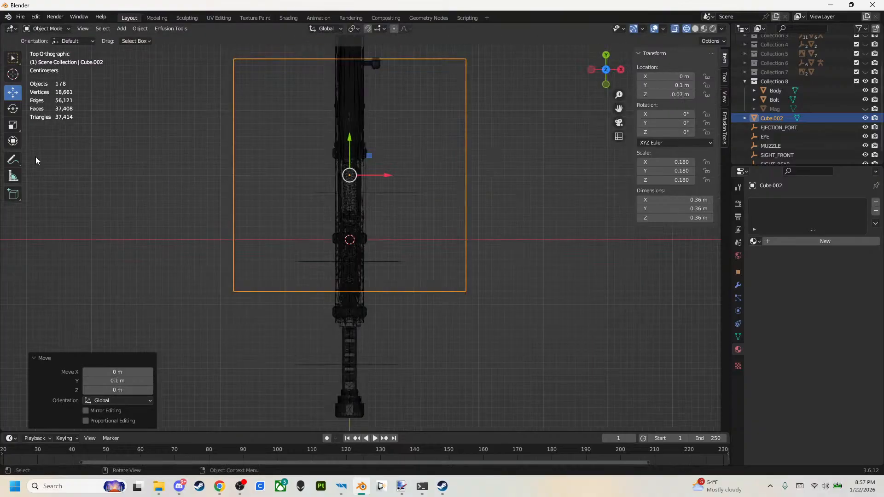
pyautogui.click(13, 124)
pyautogui.moveTo(386, 176); pyautogui.dragTo(355, 175)
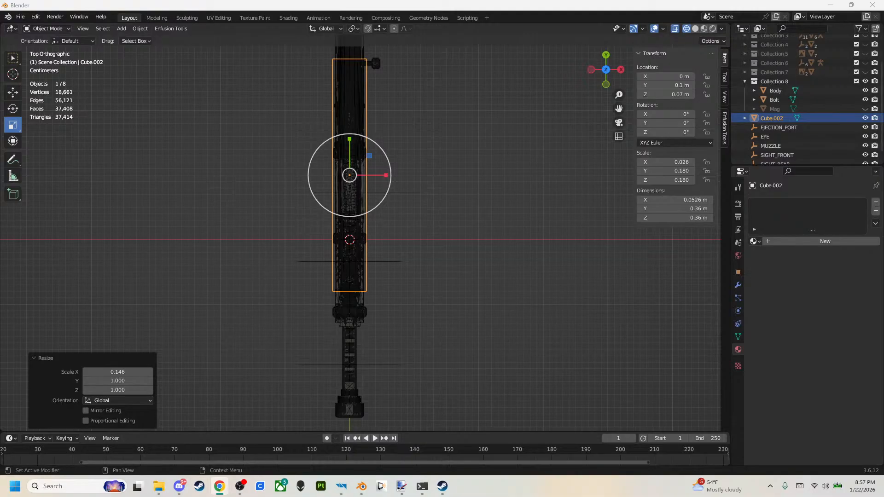
# Hide Collection 8 and show Collection 2 to bring up the reference rifle with its collider meshes.
pyautogui.hotkey('alt', 'Tab')
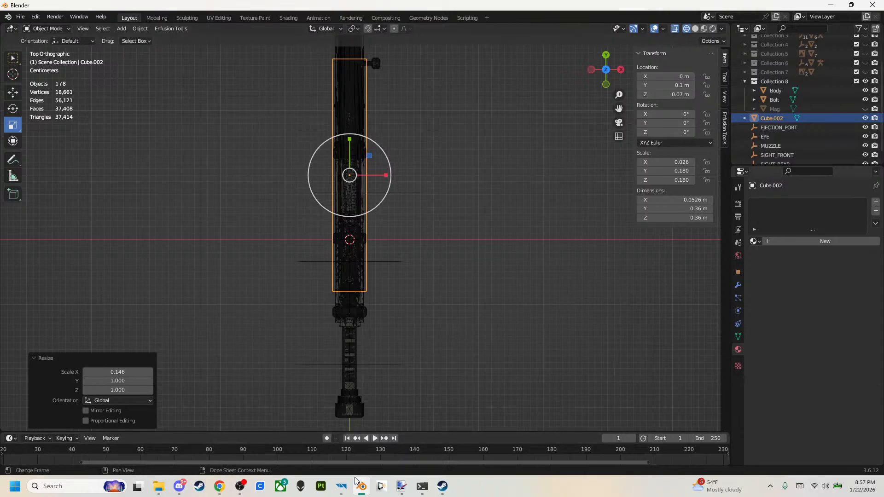
pyautogui.scroll(3, 802, 111)
pyautogui.click(866, 58)
pyautogui.click(866, 58)
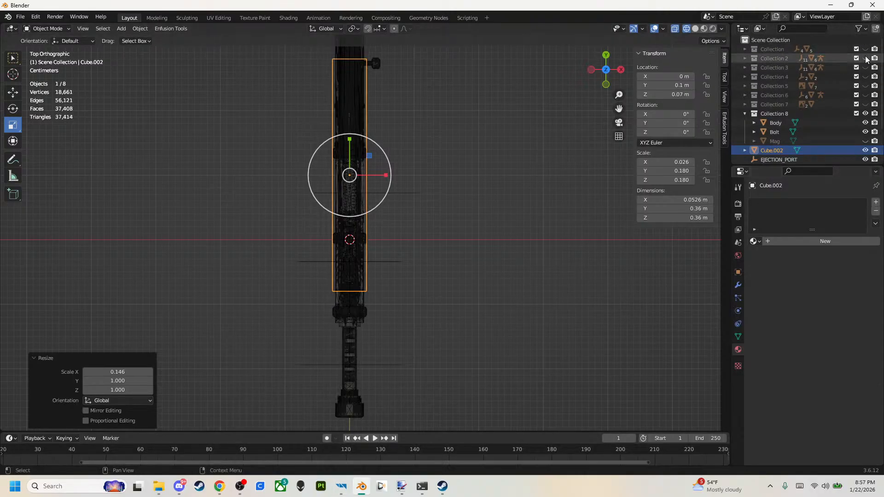
pyautogui.click(866, 113)
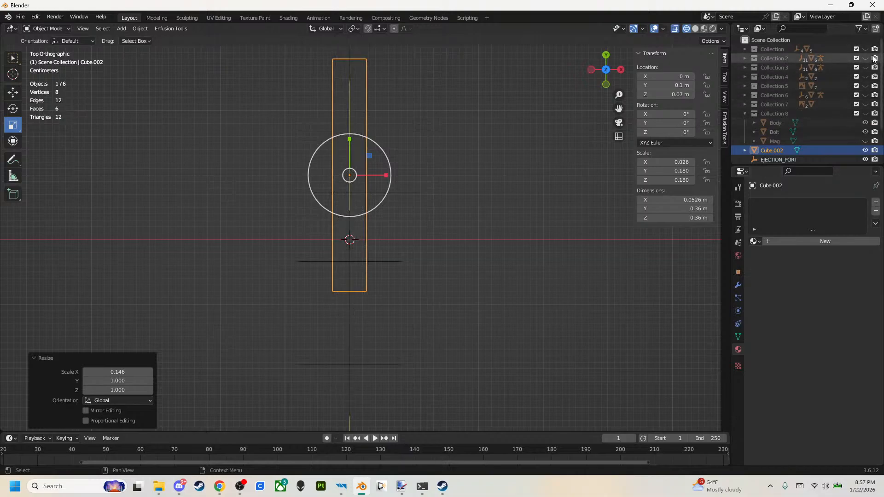
pyautogui.click(582, 112)
pyautogui.moveTo(606, 112); pyautogui.dragTo(715, 65, button='middle')
pyautogui.click(866, 58)
# Examine how the UCX_body.002 and UTM_Weapon.002 collider meshes wrap around the reference rifle.
pyautogui.moveTo(544, 136); pyautogui.dragTo(555, 96, button='middle')
pyautogui.click(504, 299)
pyautogui.moveTo(504, 300); pyautogui.dragTo(504, 272, button='middle')
pyautogui.click(745, 58)
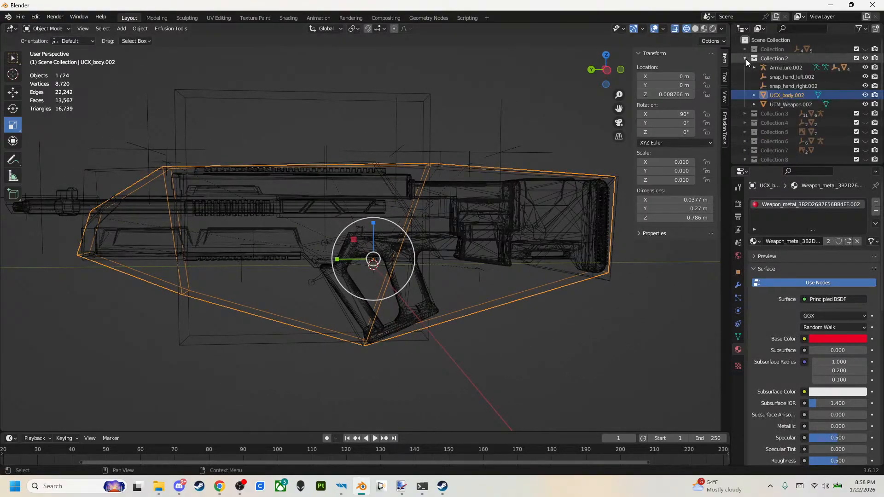
pyautogui.moveTo(562, 242); pyautogui.dragTo(570, 258, button='middle')
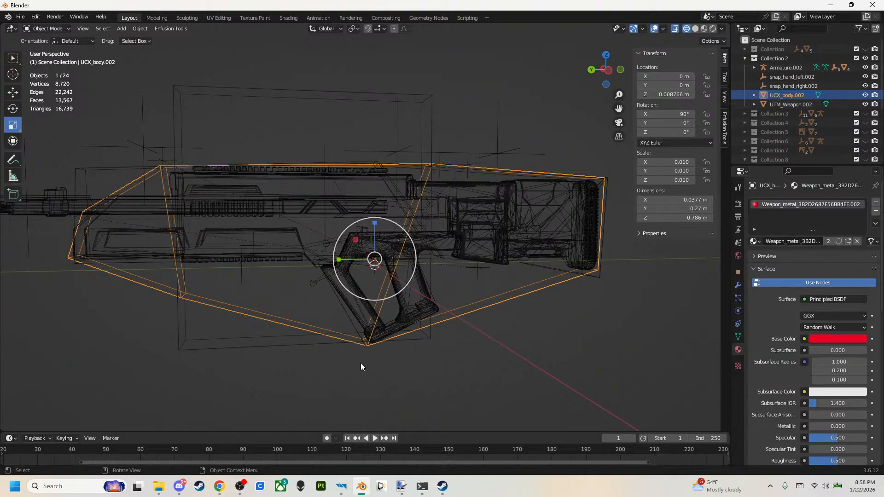
pyautogui.click(790, 105)
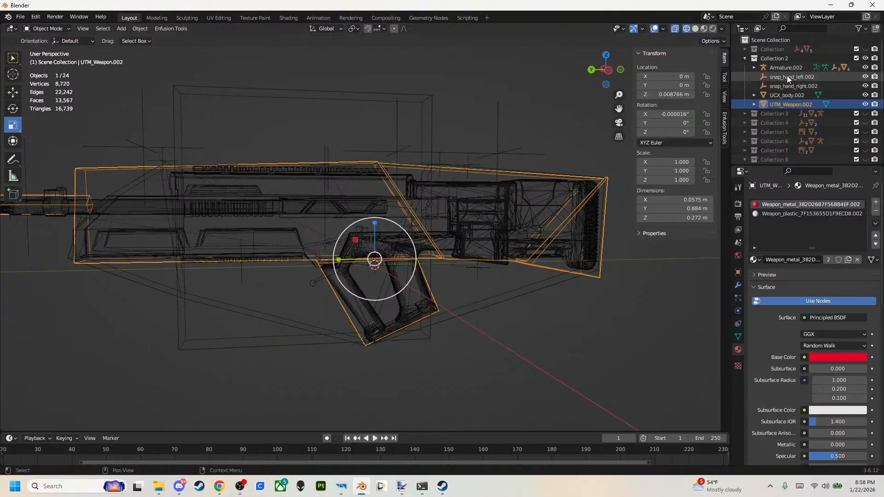
pyautogui.moveTo(424, 189); pyautogui.dragTo(371, 201, button='middle')
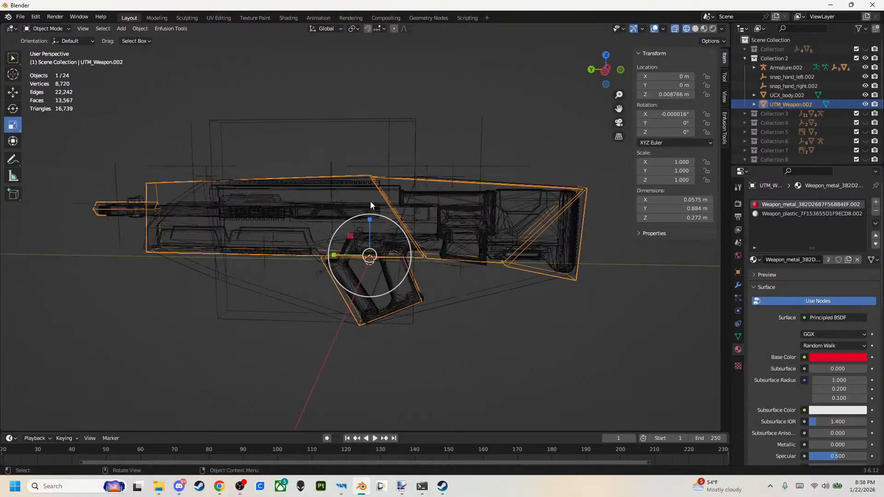
pyautogui.moveTo(507, 217); pyautogui.dragTo(446, 241, button='middle')
pyautogui.moveTo(200, 246); pyautogui.dragTo(165, 238, button='middle')
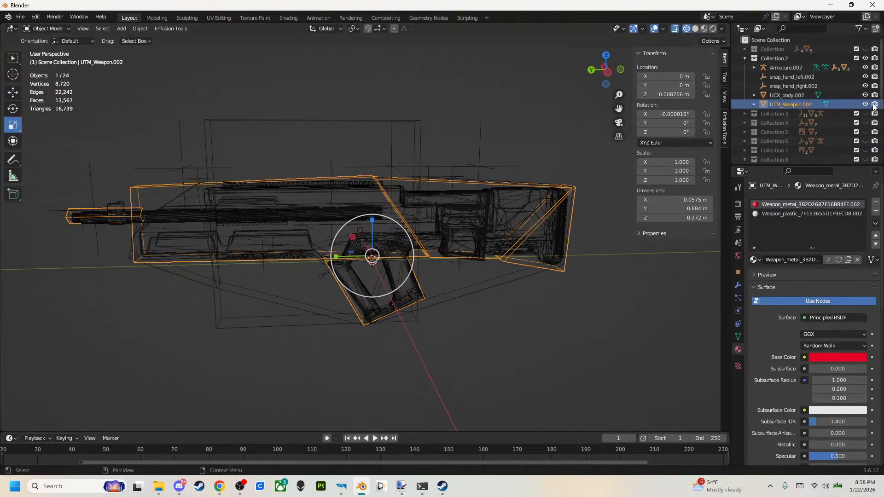
pyautogui.moveTo(431, 208); pyautogui.dragTo(420, 205, button='middle')
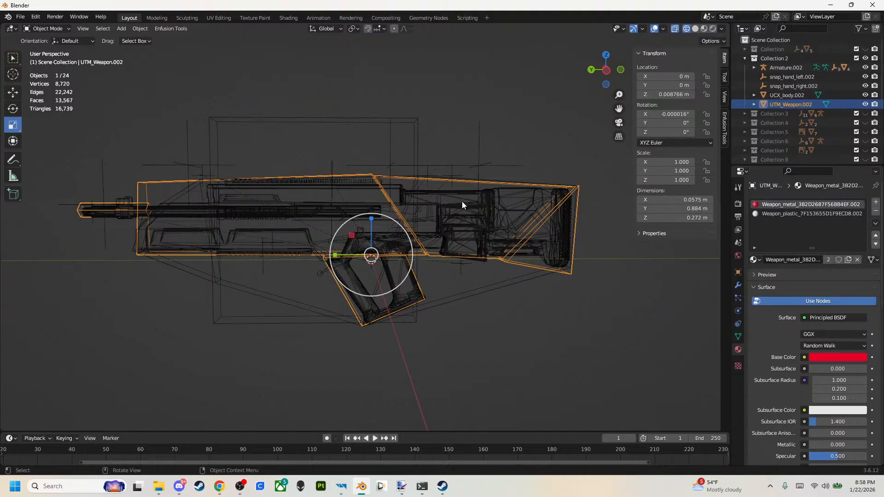
# Hide UTM_Weapon.002, UCX_body.002 and Collection 2, and show Collection 8 again.
pyautogui.click(866, 104)
pyautogui.click(865, 95)
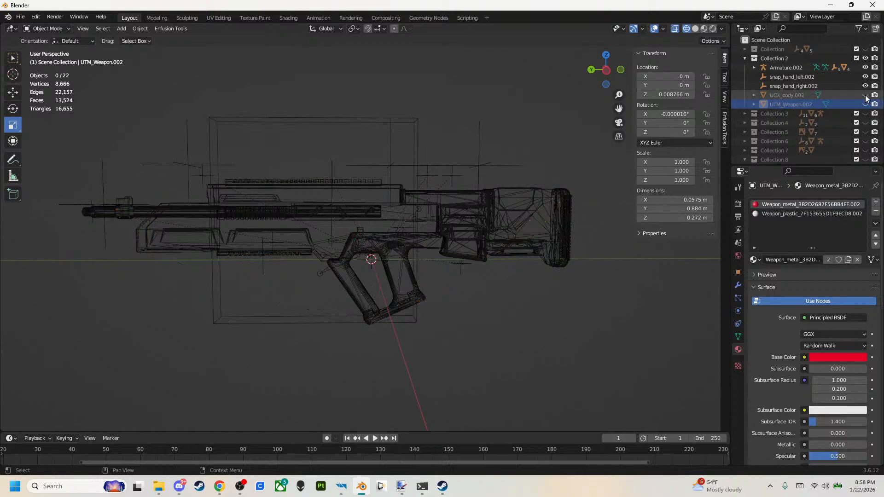
pyautogui.click(866, 58)
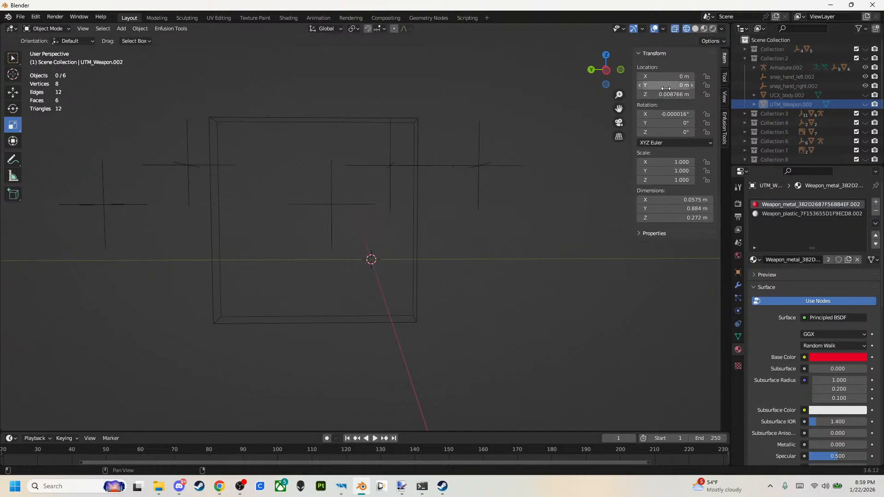
pyautogui.scroll(-5, 801, 110)
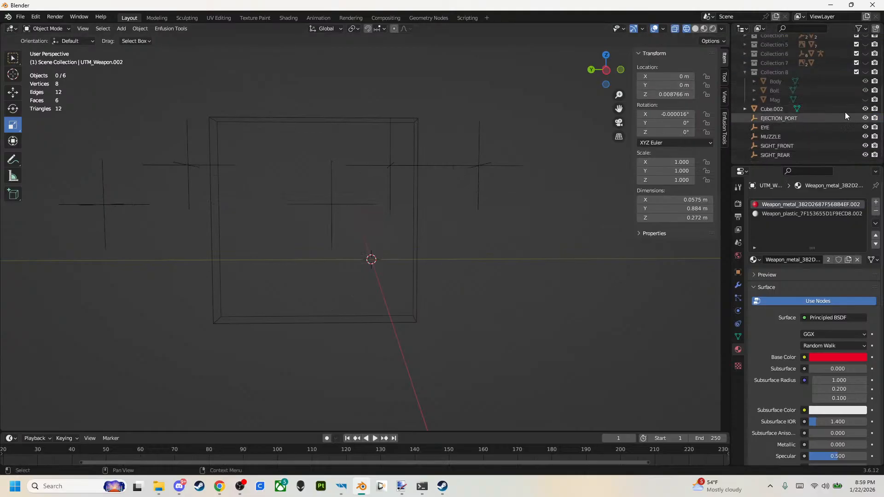
pyautogui.click(866, 72)
# Cut the cube with one centred vertical and one centred horizontal edge loop, as seen from the rifle's side.
pyautogui.click(606, 72)
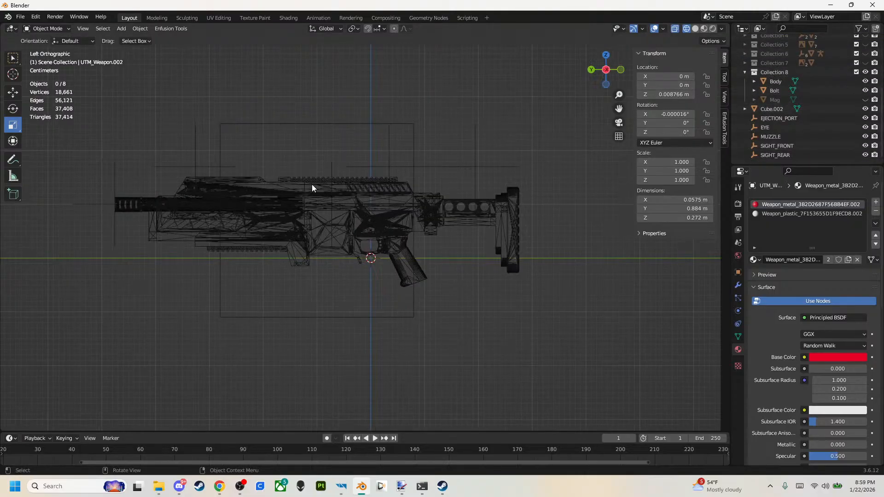
pyautogui.click(360, 125)
pyautogui.press('Tab')
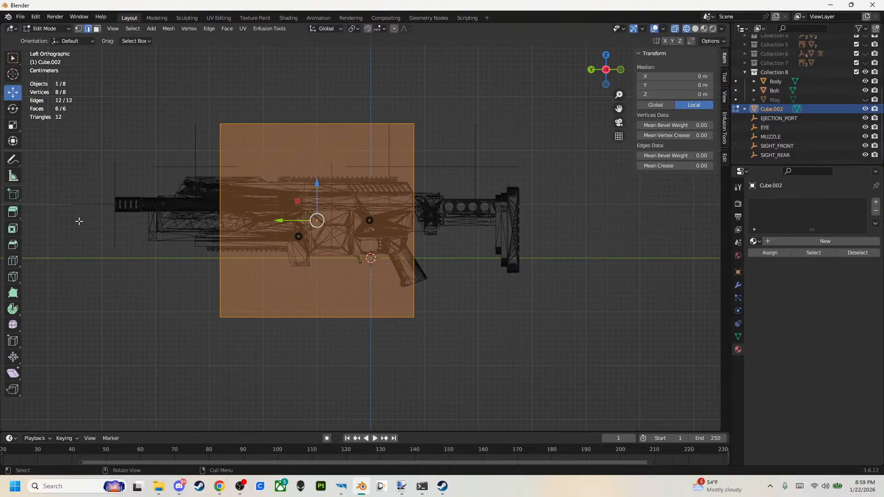
pyautogui.click(13, 262)
pyautogui.click(279, 142)
pyautogui.click(218, 202)
pyautogui.click(10, 93)
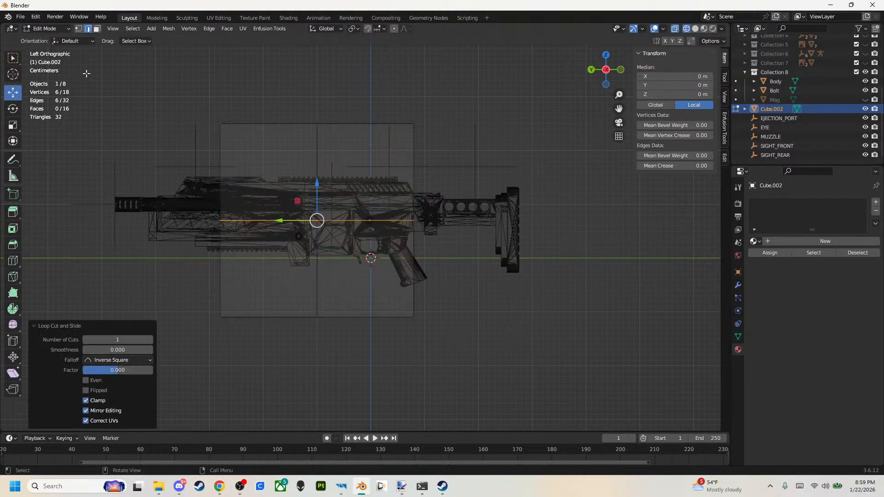
# Move the cube's front middle vertices forward and up to just beyond the rifle's muzzle.
pyautogui.click(78, 29)
pyautogui.moveTo(154, 199); pyautogui.dragTo(264, 280)
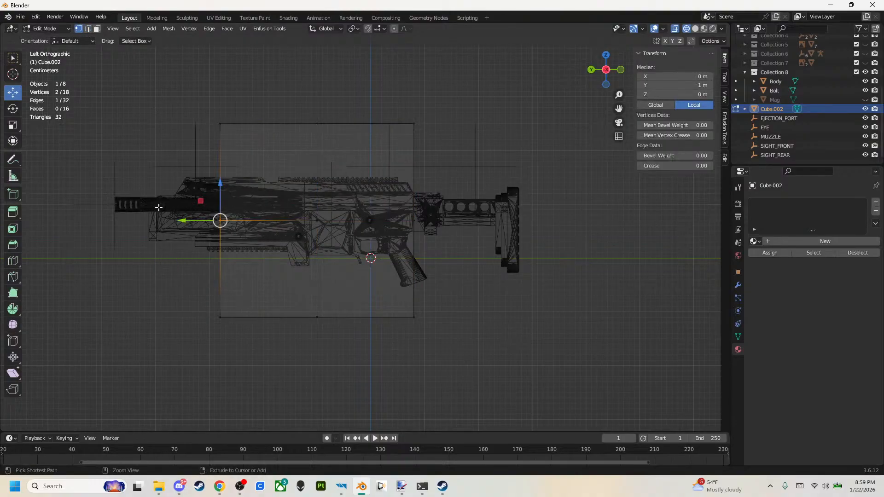
pyautogui.moveTo(202, 205); pyautogui.dragTo(83, 188)
# Lower the cube's top vertices to just above the rail, extend the top front corner forward, and shift the rear half back about 0.16 m.
pyautogui.moveTo(198, 112); pyautogui.dragTo(535, 132)
pyautogui.moveTo(317, 95); pyautogui.dragTo(313, 145)
pyautogui.moveTo(210, 157); pyautogui.dragTo(166, 173)
pyautogui.moveTo(278, 148); pyautogui.dragTo(481, 368)
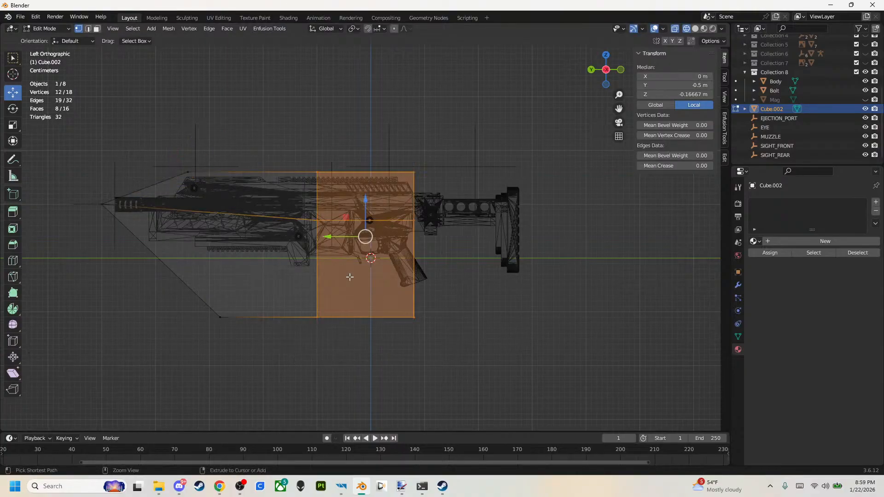
pyautogui.moveTo(343, 236); pyautogui.dragTo(428, 236)
pyautogui.moveTo(445, 142); pyautogui.dragTo(508, 189)
pyautogui.keyDown('ctrl'); pyautogui.moveTo(487, 156); pyautogui.dragTo(533, 211); pyautogui.keyUp('ctrl')
pyautogui.hotkey('ctrl', 'z')
pyautogui.hotkey('ctrl', 'z')
# Fit the rear vertices around the buttstock's end and move the bottom rear corner 0.11 m forward and 0.06 m up.
pyautogui.moveTo(606, 222); pyautogui.dragTo(483, 127)
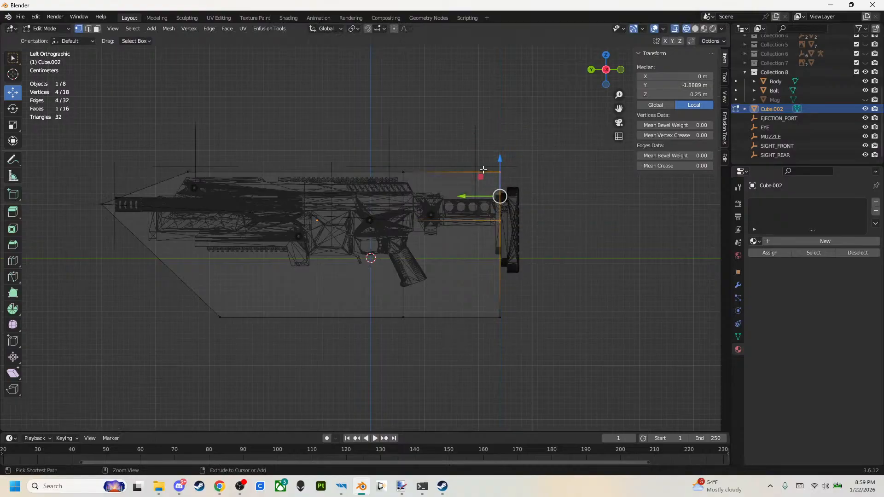
pyautogui.moveTo(480, 179); pyautogui.dragTo(501, 195)
pyautogui.moveTo(548, 279); pyautogui.dragTo(502, 258)
pyautogui.moveTo(525, 322)
pyautogui.mouseDown()
pyautogui.moveTo(461, 283)
pyautogui.moveTo(420, 275)
pyautogui.mouseUp()
pyautogui.moveTo(480, 299)
pyautogui.keyDown('ctrl'); pyautogui.mouseDown()
pyautogui.moveTo(422, 282)
pyautogui.moveTo(416, 261)
pyautogui.mouseUp(); pyautogui.keyUp('ctrl')
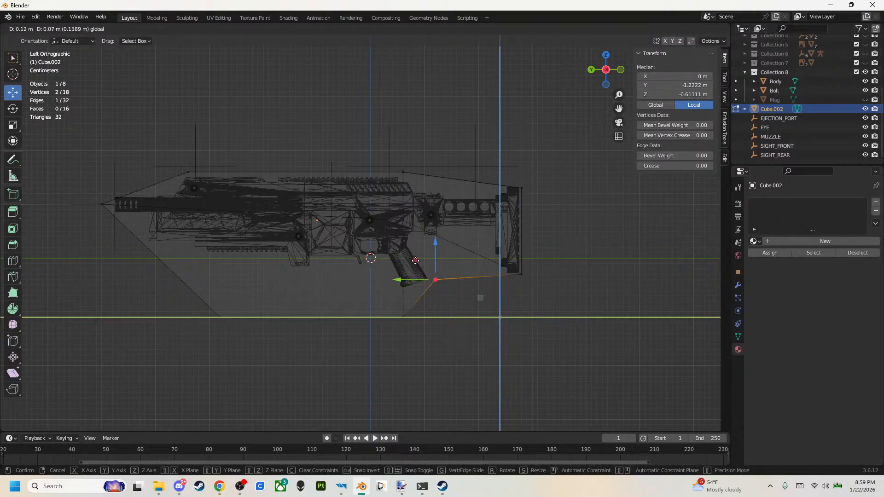
pyautogui.moveTo(416, 261)
pyautogui.keyDown('ctrl'); pyautogui.mouseDown()
pyautogui.moveTo(422, 281)
pyautogui.moveTo(411, 278)
pyautogui.moveTo(420, 268)
pyautogui.mouseUp(); pyautogui.keyUp('ctrl')
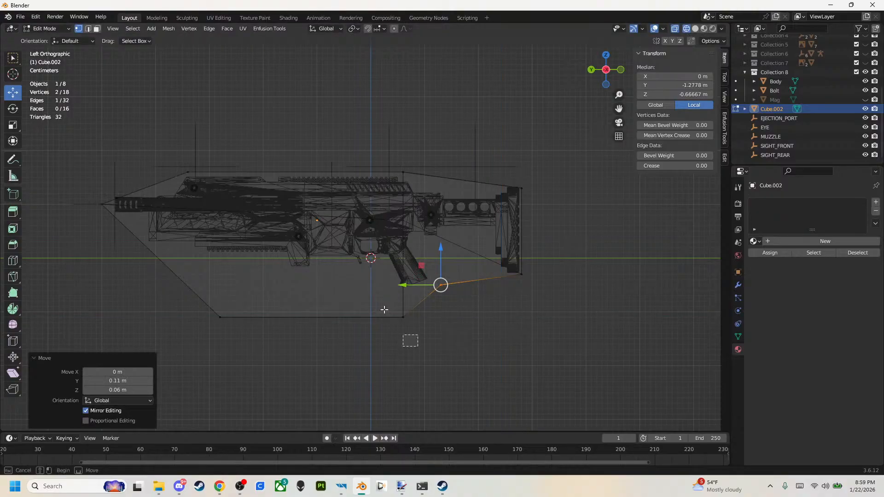
# Fit the bottom vertices along the rifle's underside, moving the front corner 0.13 m forward and 0.12 m up and placing the rear one beneath the grip.
pyautogui.click(399, 323)
pyautogui.keyDown('ctrl'); pyautogui.moveTo(395, 301); pyautogui.dragTo(287, 267); pyautogui.keyUp('ctrl')
pyautogui.moveTo(259, 328); pyautogui.dragTo(148, 246)
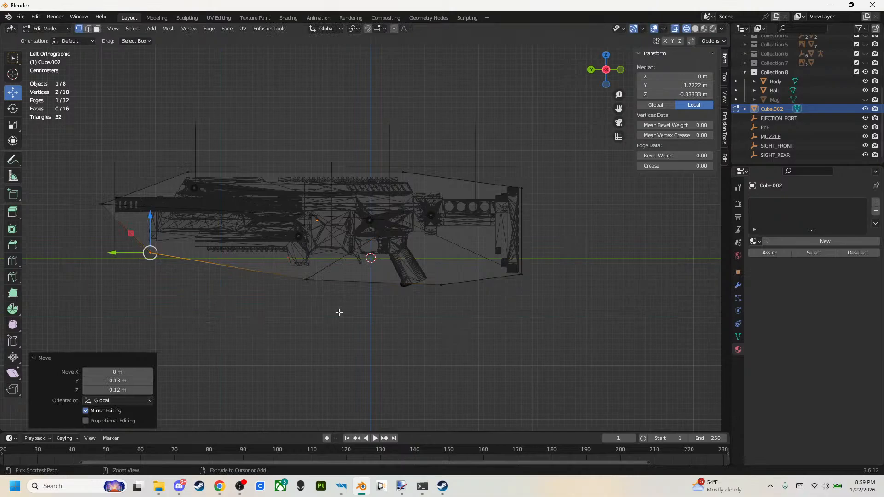
pyautogui.moveTo(419, 266); pyautogui.dragTo(381, 270)
pyautogui.click(558, 300)
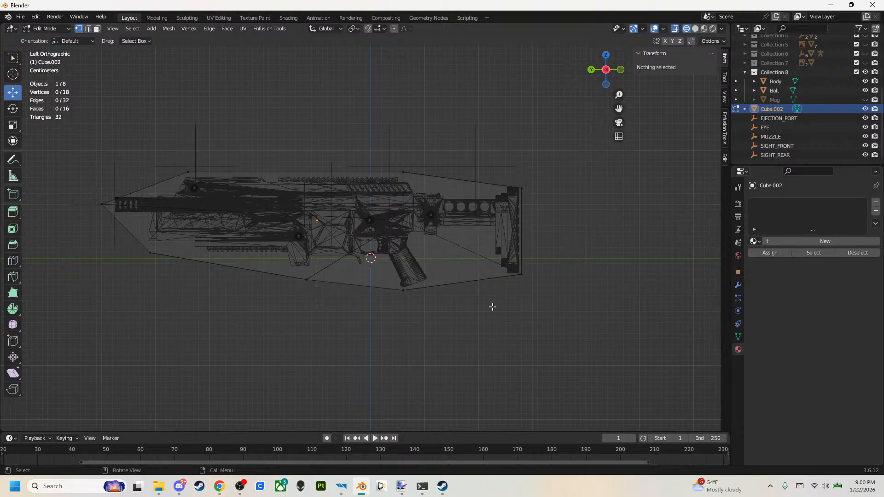
# Adjust the hull's front tip vertices at the muzzle to local Y 2.1667 m, Z 0.16667 m.
pyautogui.moveTo(502, 297); pyautogui.dragTo(568, 278, button='middle')
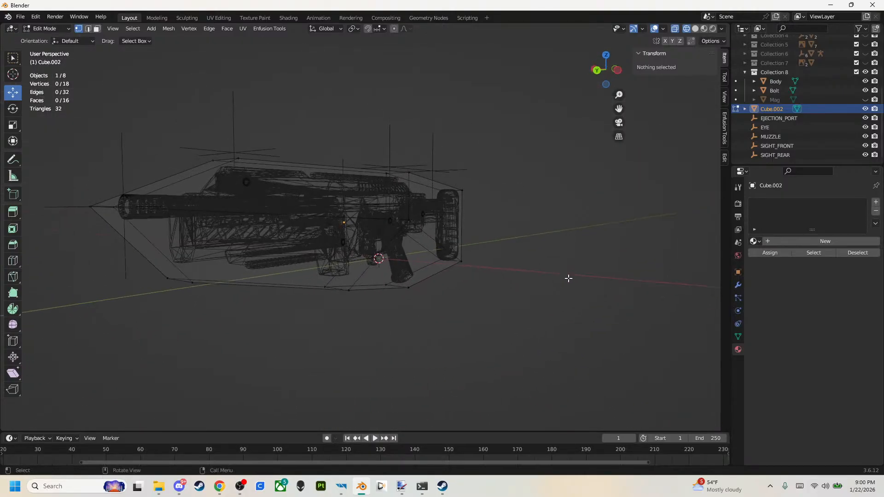
pyautogui.click(617, 71)
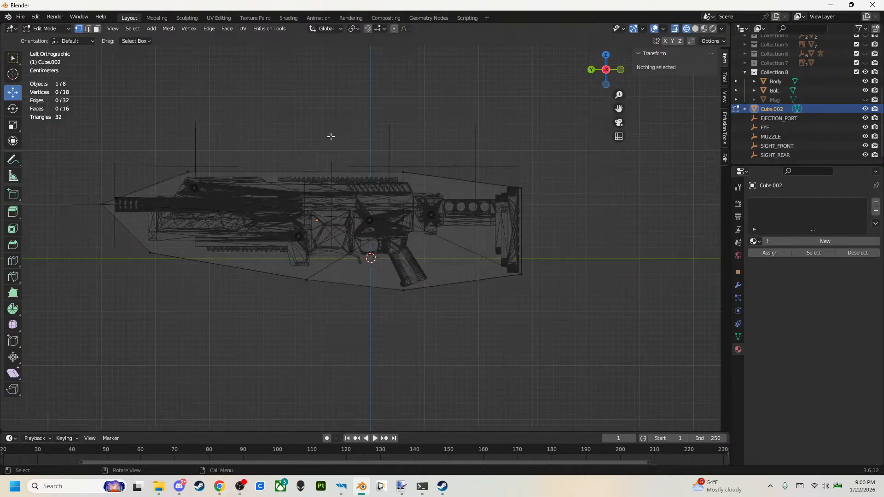
pyautogui.moveTo(82, 185); pyautogui.dragTo(123, 240)
pyautogui.moveTo(104, 165); pyautogui.dragTo(105, 171)
pyautogui.moveTo(75, 199); pyautogui.dragTo(80, 199)
pyautogui.moveTo(106, 172); pyautogui.dragTo(106, 176)
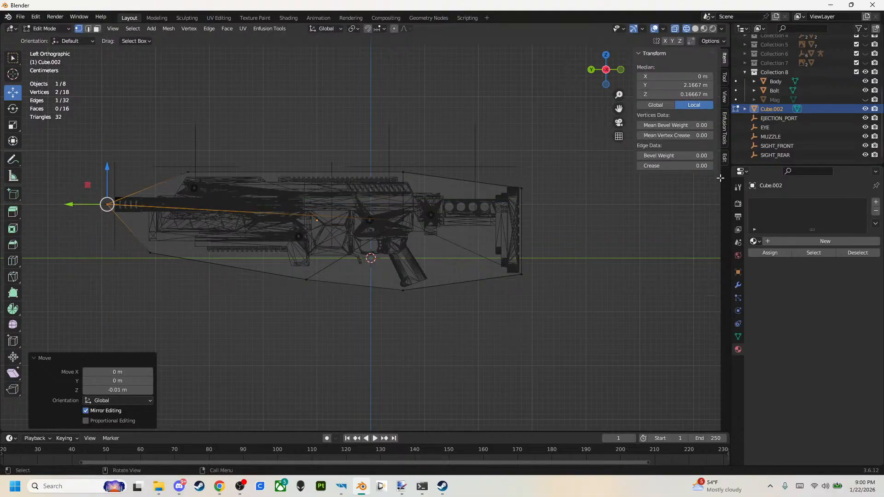
# Rename the hull mesh Cube.002 as UTM_BODY, return to Object Mode and hide it.
pyautogui.doubleClick(768, 106)
pyautogui.write('UTM_BODY')
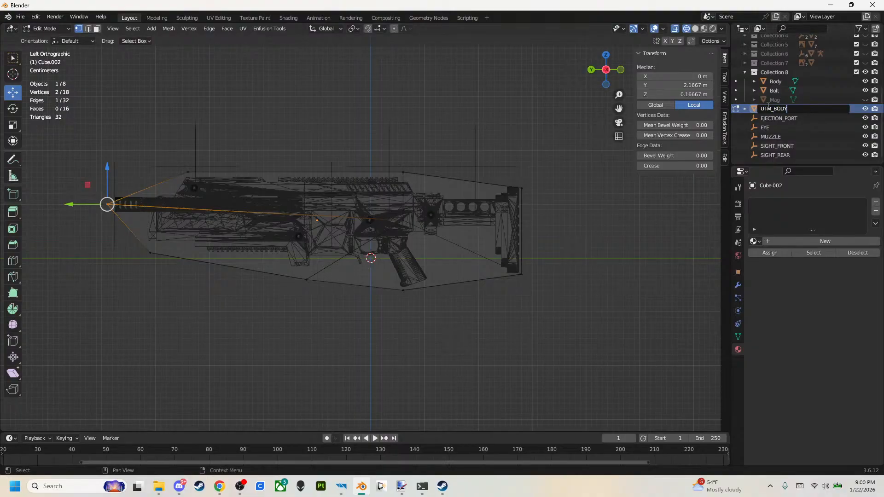
pyautogui.press('Return')
pyautogui.click(626, 231)
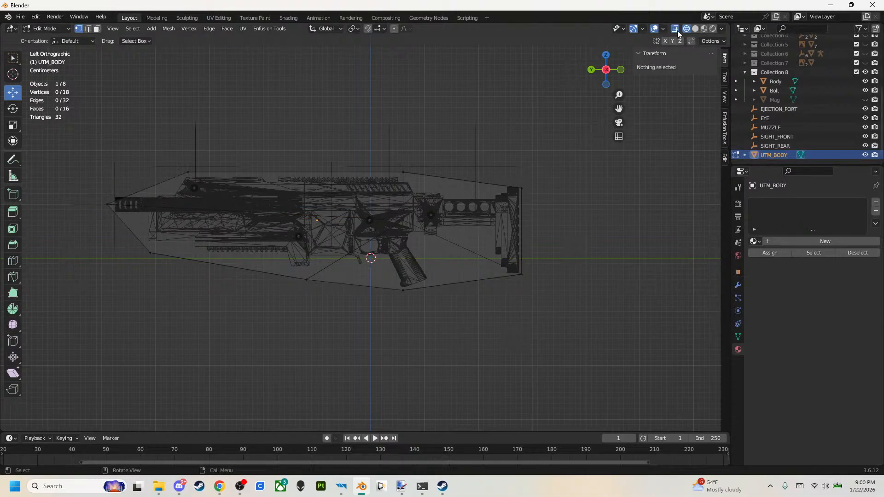
pyautogui.press('Tab')
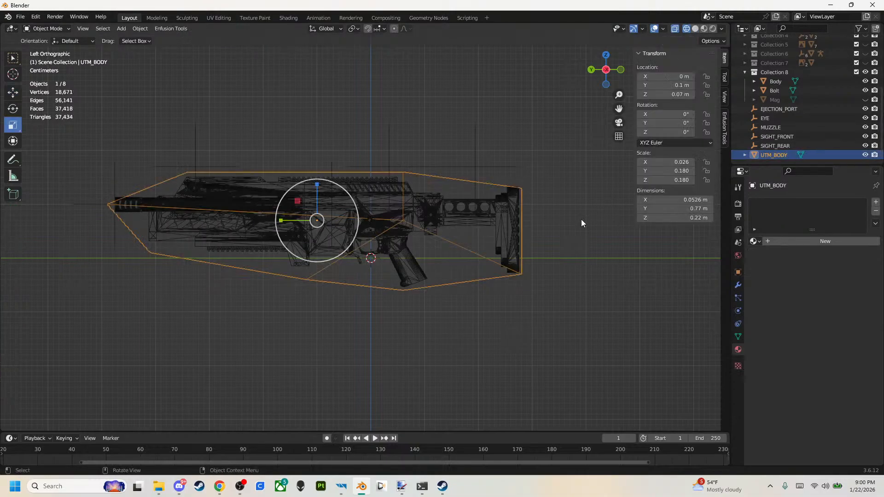
pyautogui.click(865, 155)
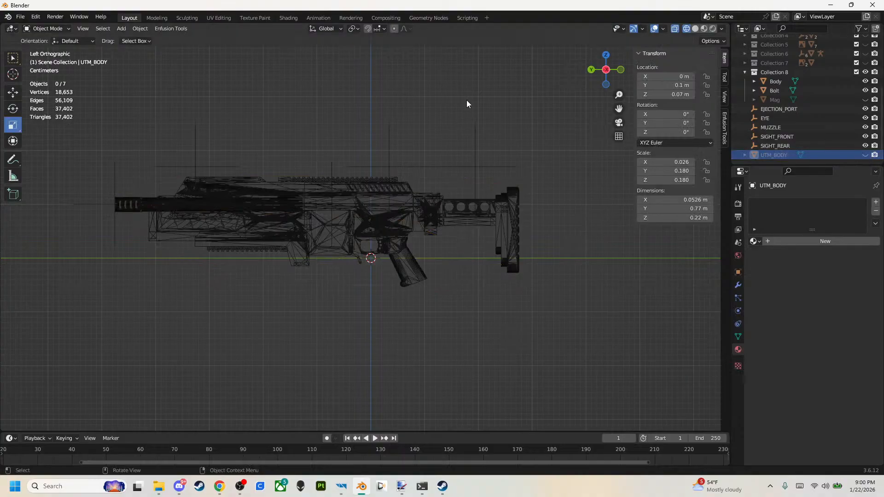
# Add another 2 m cube mesh at the world origin and make the Move tool active.
pyautogui.click(121, 28)
pyautogui.moveTo(140, 39)
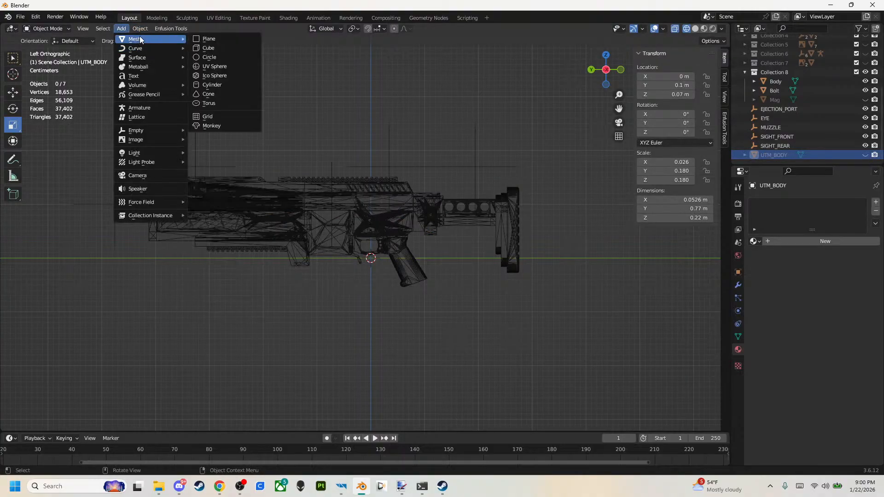
pyautogui.click(211, 49)
pyautogui.click(12, 95)
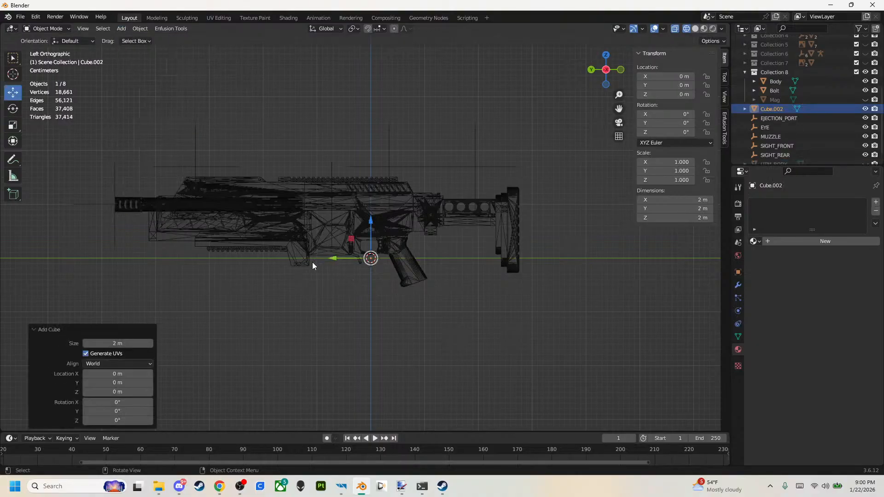
pyautogui.scroll(-1, 836, 128)
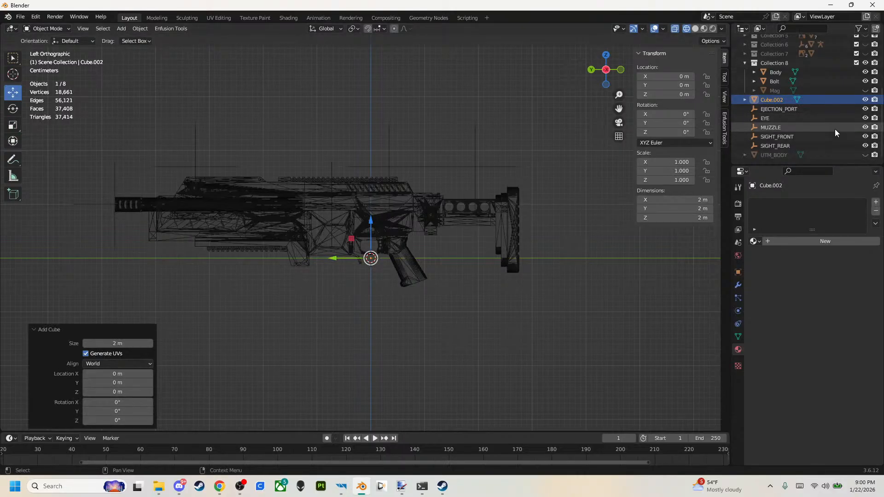
# Rename the hidden UTM_BODY mesh as UCX_BODY.
pyautogui.doubleClick(778, 156)
pyautogui.click(781, 156)
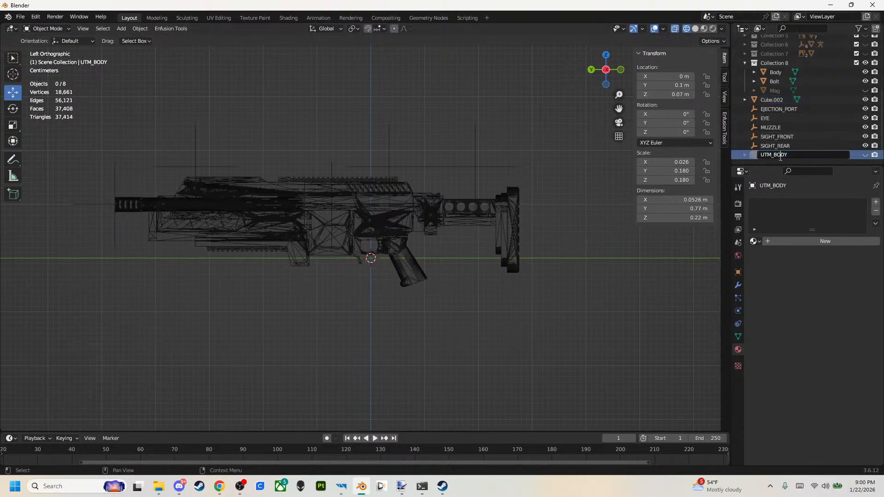
pyautogui.press('BackSpace')
pyautogui.write('c')
pyautogui.press('Delete')
pyautogui.press('BackSpace')
pyautogui.write('CX')
pyautogui.press('Return')
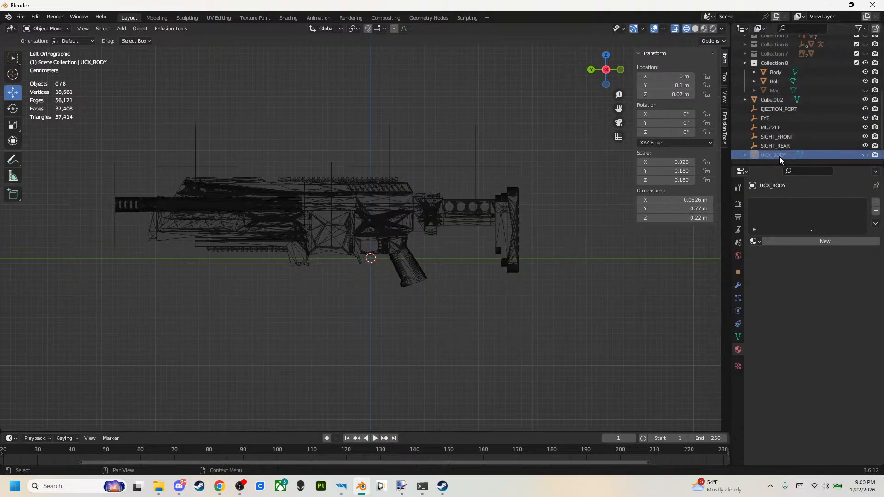
# Scale Cube.002 down to about 0.134 m, then narrow it along X by a factor of 0.4.
pyautogui.click(773, 98)
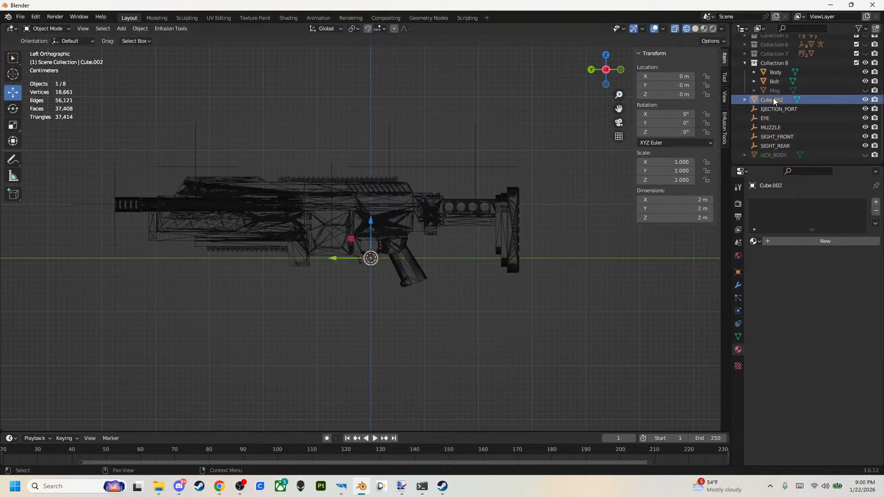
pyautogui.click(781, 94)
pyautogui.click(781, 102)
pyautogui.click(13, 125)
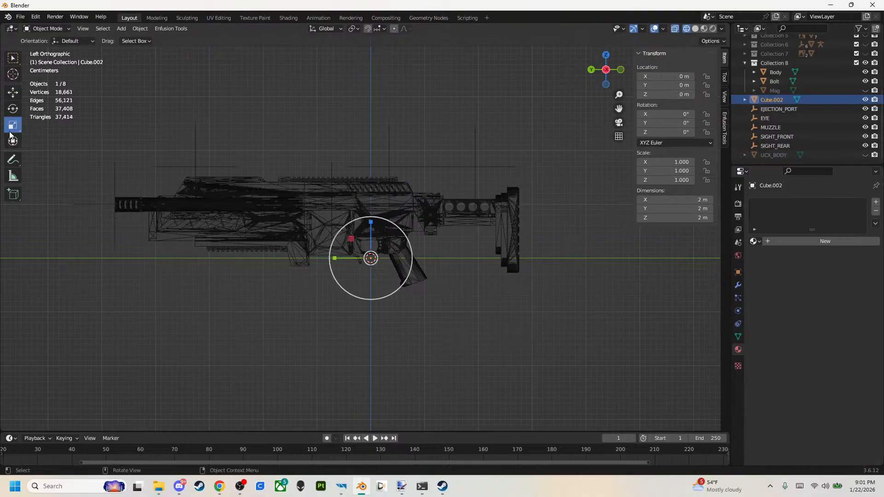
pyautogui.moveTo(355, 220)
pyautogui.mouseDown()
pyautogui.moveTo(369, 253)
pyautogui.moveTo(353, 224)
pyautogui.moveTo(363, 244)
pyautogui.moveTo(359, 232)
pyautogui.mouseUp()
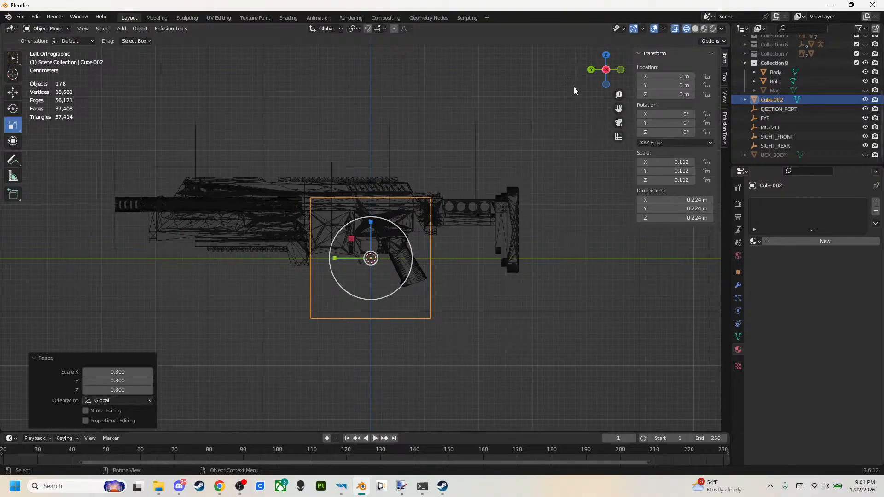
pyautogui.click(621, 69)
pyautogui.moveTo(388, 265); pyautogui.dragTo(367, 258)
pyautogui.click(593, 69)
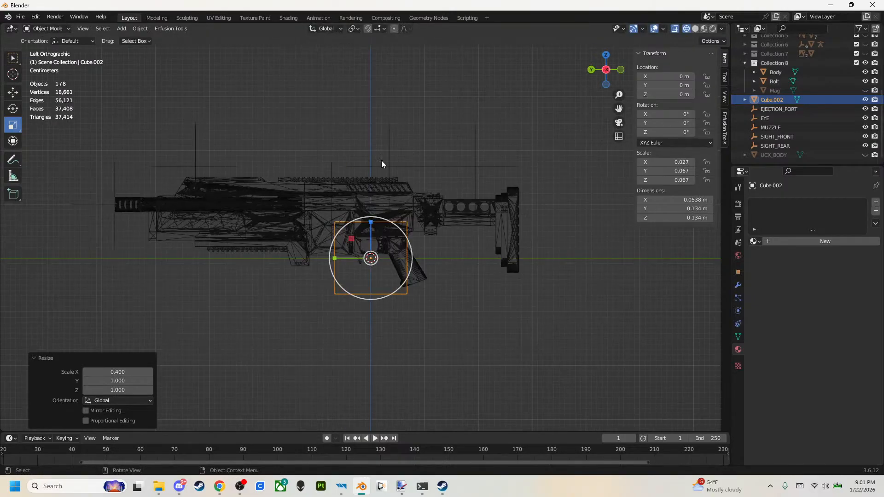
# Move the scaled cube over the receiver, to Y -0.02 m and Z 0.08 m.
pyautogui.click(15, 94)
pyautogui.hotkey('alt', 'a')
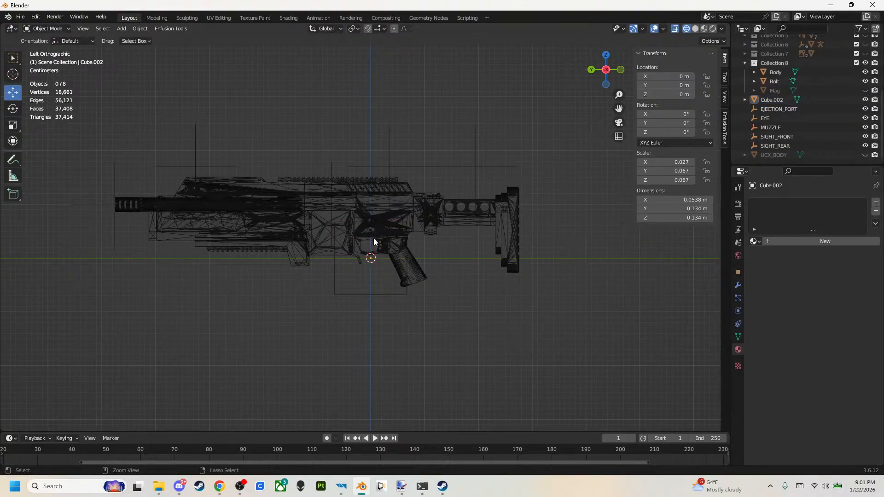
pyautogui.click(366, 291)
pyautogui.moveTo(371, 222)
pyautogui.mouseDown()
pyautogui.moveTo(373, 179)
pyautogui.moveTo(350, 215)
pyautogui.moveTo(360, 213)
pyautogui.mouseUp()
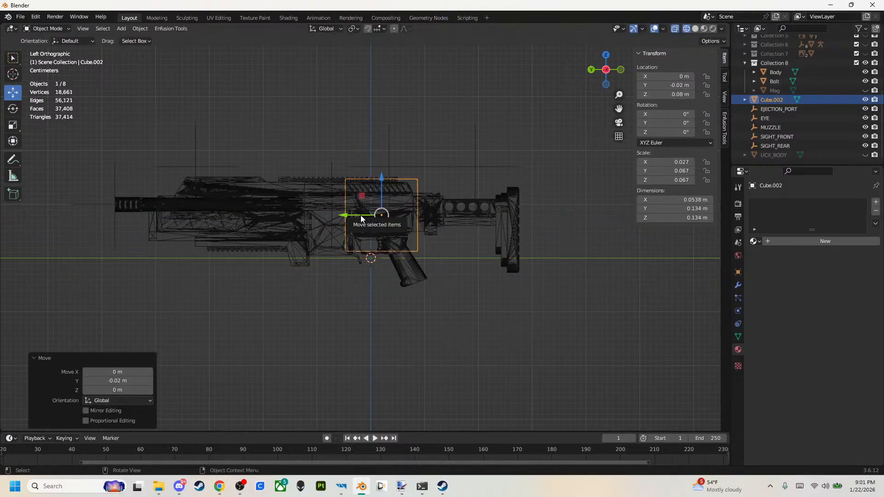
# Extend the cube's front vertices 0.3 m forward along Y to cover the handguard.
pyautogui.press('Tab')
pyautogui.moveTo(321, 149); pyautogui.dragTo(371, 301)
pyautogui.moveTo(317, 223); pyautogui.dragTo(158, 220)
pyautogui.keyDown('shift'); pyautogui.moveTo(238, 224); pyautogui.dragTo(334, 195, button='middle'); pyautogui.keyUp('shift')
pyautogui.scroll(1, 272, 217)
pyautogui.keyDown('shift'); pyautogui.moveTo(297, 252); pyautogui.dragTo(289, 289, button='middle'); pyautogui.keyUp('shift')
# Cut a lengthwise edge loop around the upper part of the body block with a slide factor of -0.479.
pyautogui.click(13, 262)
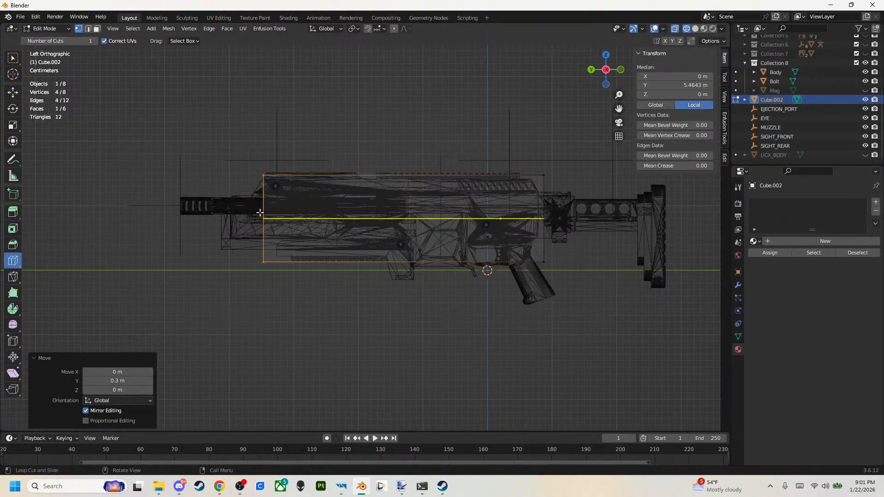
pyautogui.moveTo(261, 217); pyautogui.dragTo(257, 203)
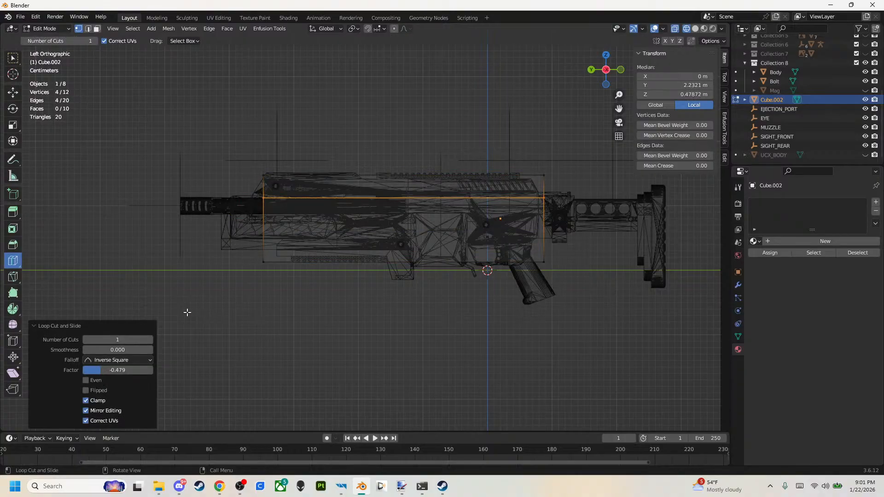
pyautogui.press('z')
pyautogui.click(506, 275)
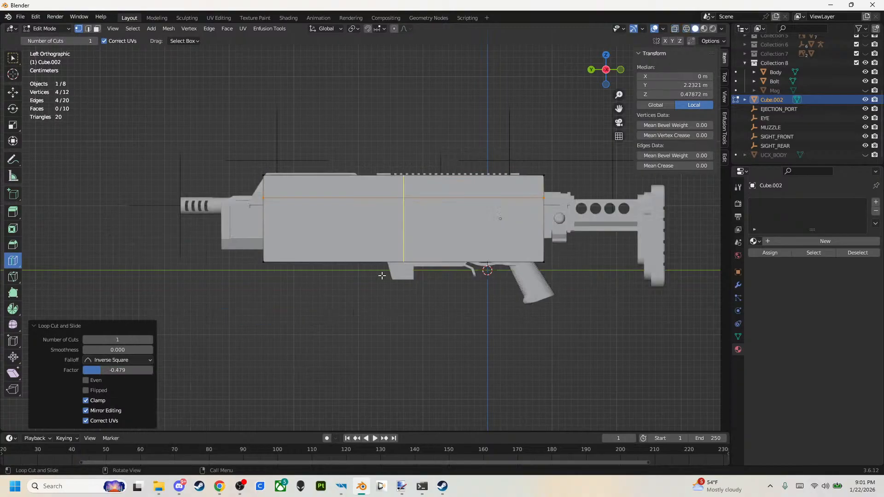
pyautogui.press('z')
pyautogui.click(163, 249)
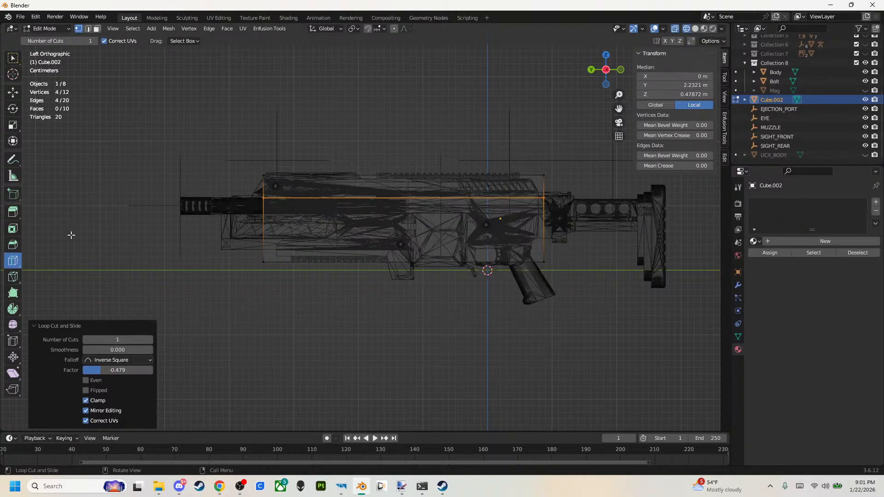
# Cut a second lengthwise edge loop around the lower part of the body block with a slide factor of 0.261.
pyautogui.click(13, 92)
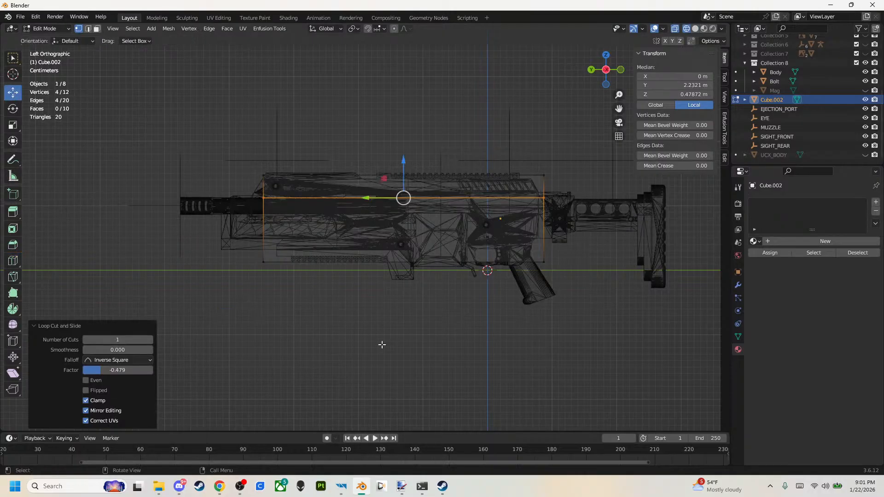
pyautogui.click(323, 314)
pyautogui.moveTo(311, 298); pyautogui.dragTo(241, 247)
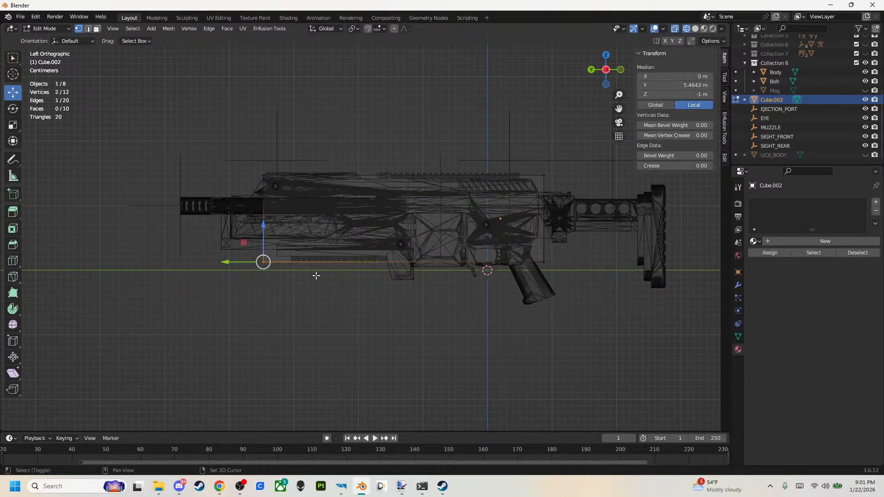
pyautogui.click(205, 320)
pyautogui.click(13, 261)
pyautogui.moveTo(262, 237); pyautogui.dragTo(263, 243)
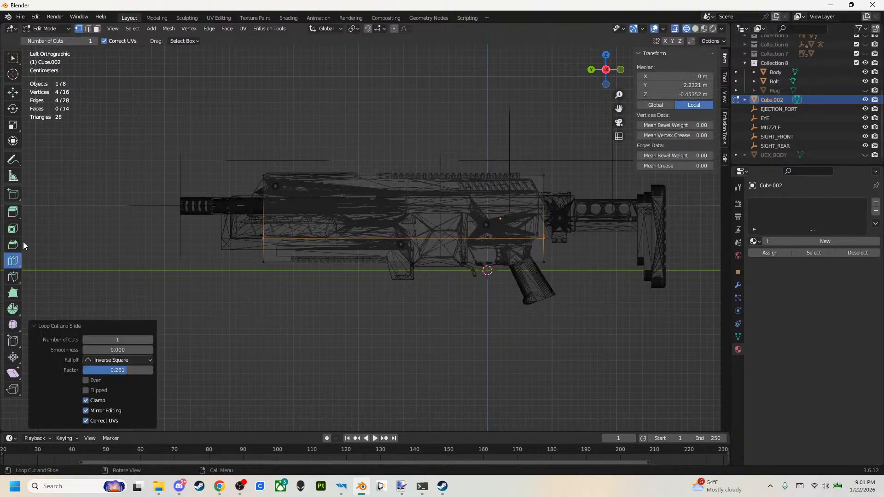
# Extrude the middle face at the front of the body block 0.05 m forward.
pyautogui.click(12, 212)
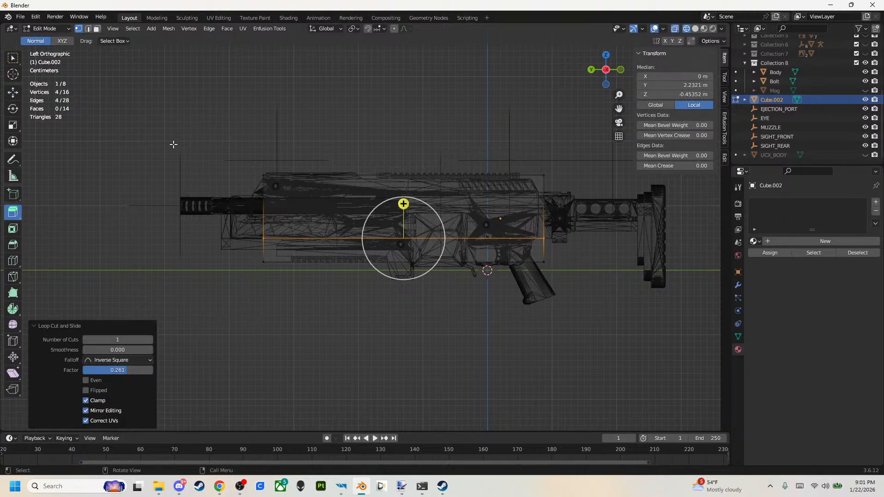
pyautogui.click(182, 171)
pyautogui.moveTo(201, 187); pyautogui.dragTo(289, 250)
pyautogui.moveTo(228, 218); pyautogui.dragTo(196, 218)
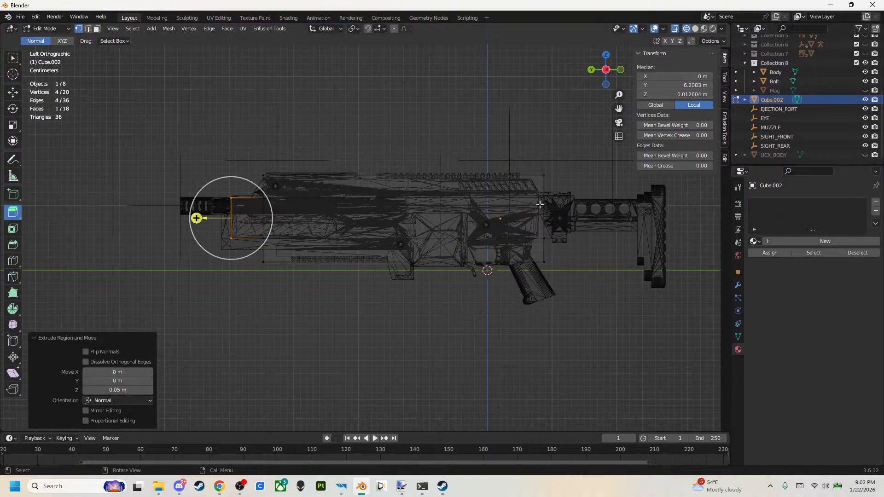
# Extrude the middle rear face back along the stock tube, then extrude it another 0.05 m through the buttpad.
pyautogui.moveTo(530, 189); pyautogui.dragTo(670, 229)
pyautogui.keyDown('shift'); pyautogui.moveTo(670, 229); pyautogui.dragTo(507, 220, button='middle'); pyautogui.keyUp('shift')
pyautogui.moveTo(509, 219); pyautogui.dragTo(537, 219)
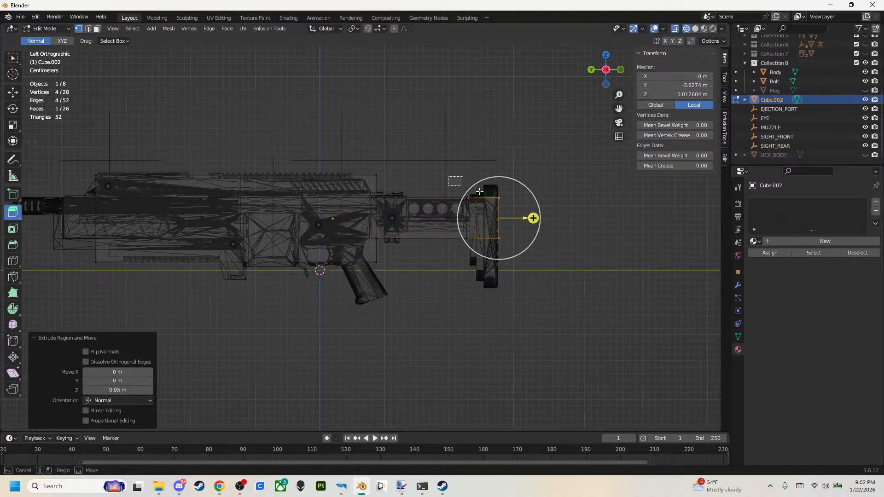
# Extrude the buttpad section's top and bottom faces to cover the buttpad, and raise the top face 0.01 m.
pyautogui.moveTo(480, 192); pyautogui.dragTo(513, 206)
pyautogui.keyDown('ctrl'); pyautogui.moveTo(482, 165); pyautogui.dragTo(480, 147); pyautogui.keyUp('ctrl')
pyautogui.moveTo(537, 258); pyautogui.dragTo(449, 227)
pyautogui.keyDown('ctrl'); pyautogui.moveTo(482, 272); pyautogui.dragTo(484, 323); pyautogui.keyUp('ctrl')
pyautogui.click(14, 94)
pyautogui.moveTo(430, 143); pyautogui.dragTo(527, 185)
pyautogui.moveTo(483, 144); pyautogui.dragTo(483, 148)
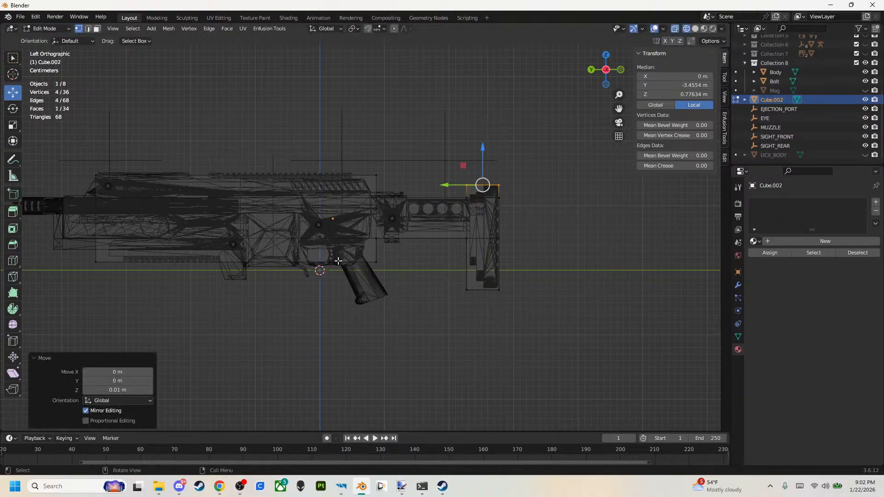
# Add a vertical edge loop ahead of the grip with factor -0.701 and extrude the underside face -0.02 m Y, -0.07 m Z over the grip.
pyautogui.click(12, 261)
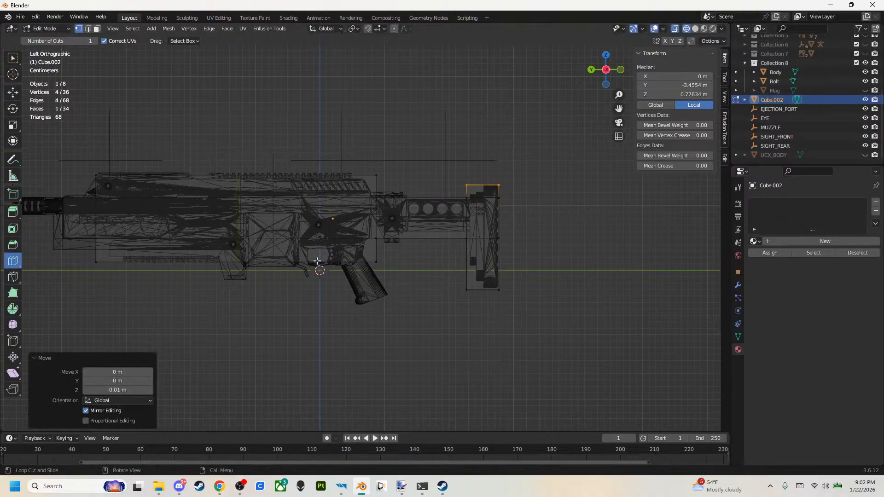
pyautogui.moveTo(262, 252); pyautogui.dragTo(133, 280)
pyautogui.click(13, 212)
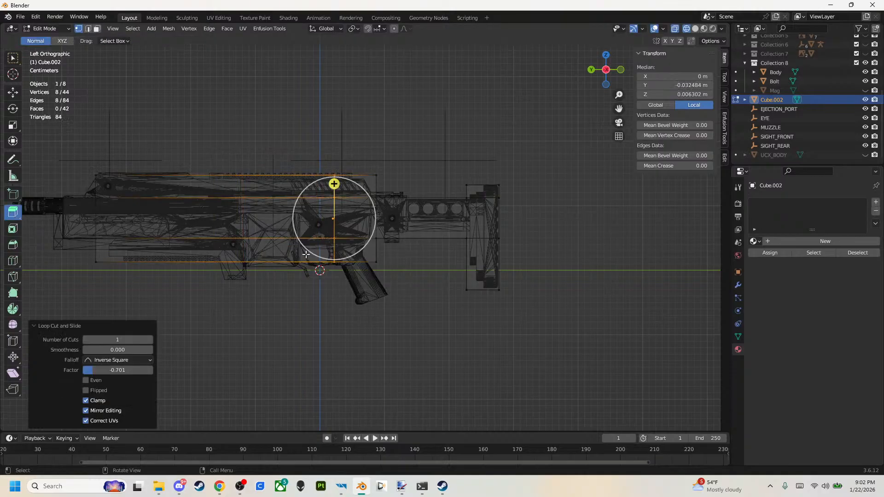
pyautogui.moveTo(351, 286); pyautogui.dragTo(318, 259)
pyautogui.keyDown('ctrl'); pyautogui.moveTo(367, 301); pyautogui.dragTo(385, 342); pyautogui.keyUp('ctrl')
# Cut a lengthwise edge loop below the barrel with factor 0.159 and extrude the upper front face 0.08 m to the muzzle.
pyautogui.keyDown('shift'); pyautogui.moveTo(209, 251); pyautogui.dragTo(442, 281, button='middle'); pyautogui.keyUp('shift')
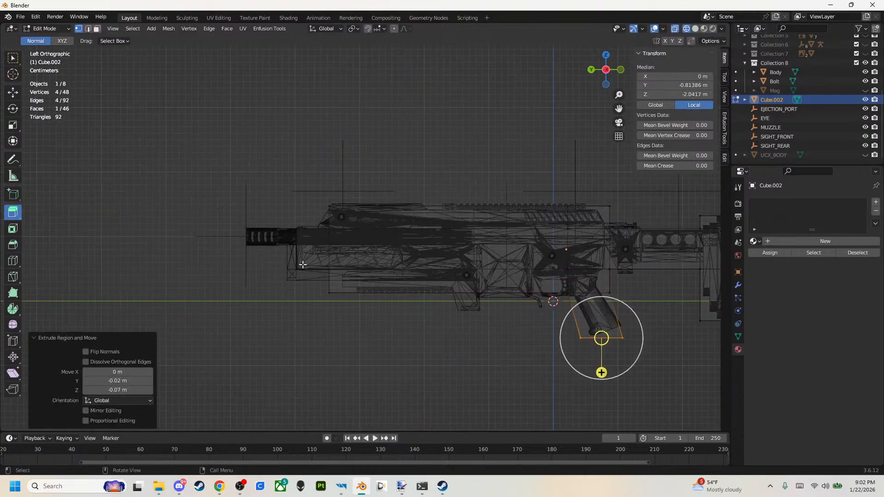
pyautogui.click(13, 260)
pyautogui.moveTo(308, 249); pyautogui.dragTo(297, 246)
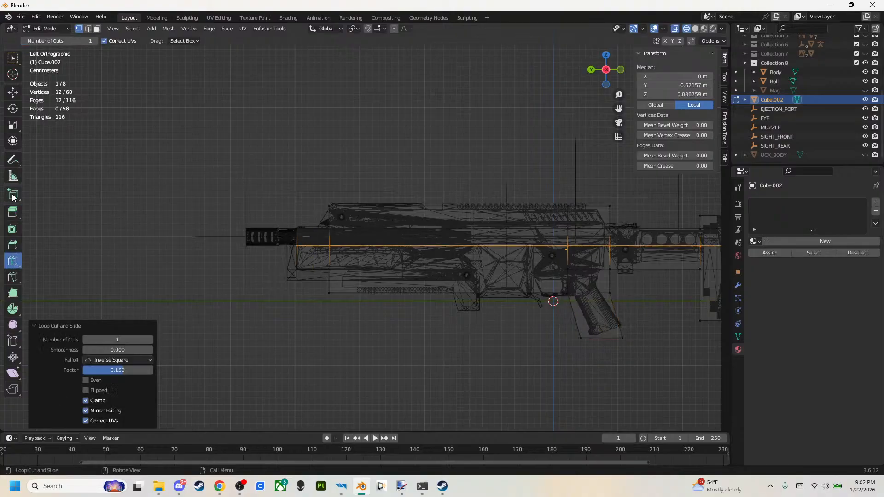
pyautogui.click(13, 211)
pyautogui.moveTo(211, 188); pyautogui.dragTo(300, 258)
pyautogui.moveTo(261, 238); pyautogui.dragTo(210, 238)
# Inspect the collider's overall shape against the rifle in solid shading and Object Mode.
pyautogui.scroll(-2, 341, 260)
pyautogui.press('z')
pyautogui.click(483, 273)
pyautogui.moveTo(470, 272)
pyautogui.mouseDown(button='middle')
pyautogui.moveTo(309, 239)
pyautogui.moveTo(217, 260)
pyautogui.moveTo(190, 291)
pyautogui.moveTo(65, 288)
pyautogui.moveTo(255, 279)
pyautogui.moveTo(427, 294)
pyautogui.moveTo(339, 286)
pyautogui.moveTo(339, 261)
pyautogui.moveTo(207, 280)
pyautogui.moveTo(244, 268)
pyautogui.mouseUp(button='middle')
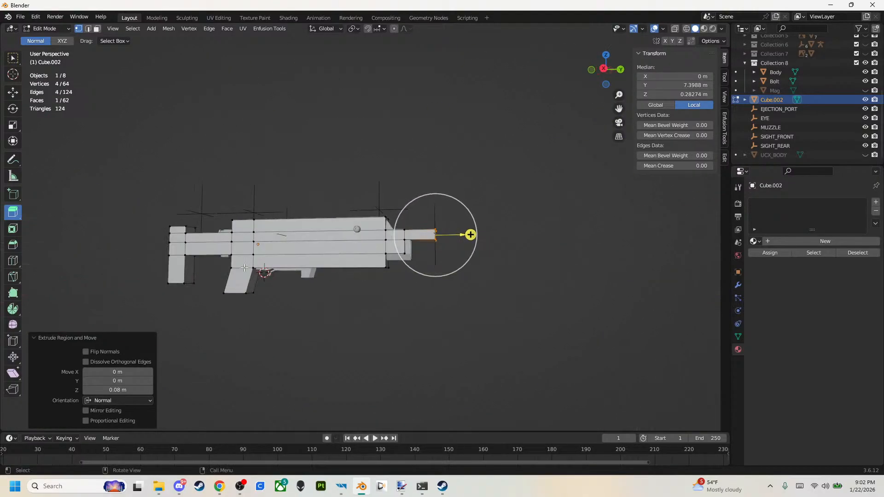
pyautogui.click(45, 28)
pyautogui.click(46, 37)
pyautogui.click(364, 249)
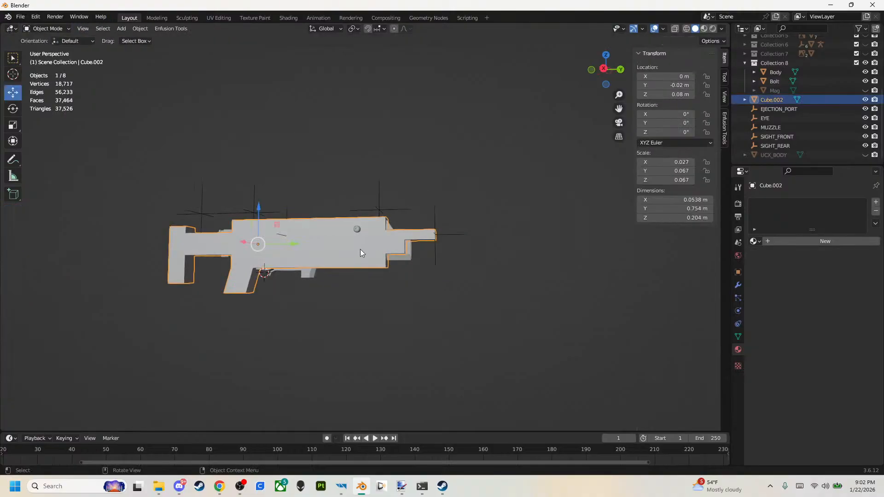
# Triangulate all faces of the Cube.002 collider mesh in Edit Mode and clear the selection.
pyautogui.press('Tab')
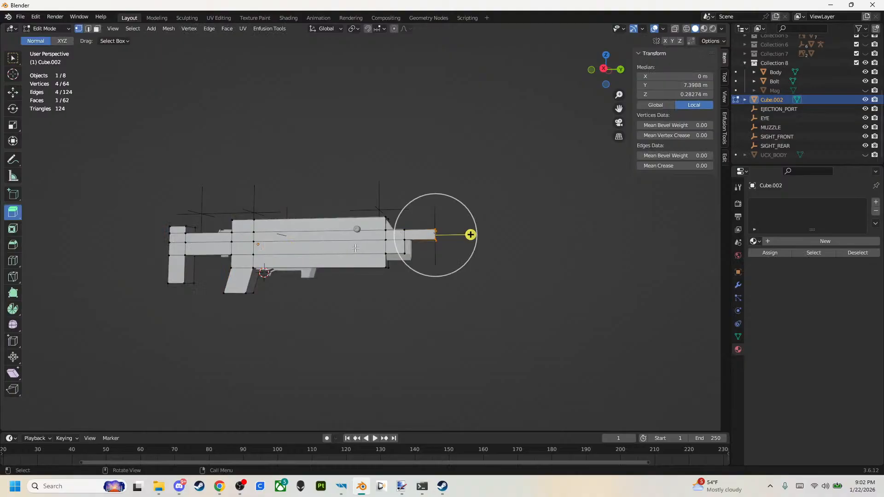
pyautogui.press('a')
pyautogui.hotkey('ctrl', 't')
pyautogui.click(279, 172)
# Slope the body block's upper ends by moving the rear top edge forward and the front top edge backward.
pyautogui.moveTo(279, 172); pyautogui.dragTo(546, 228, button='middle')
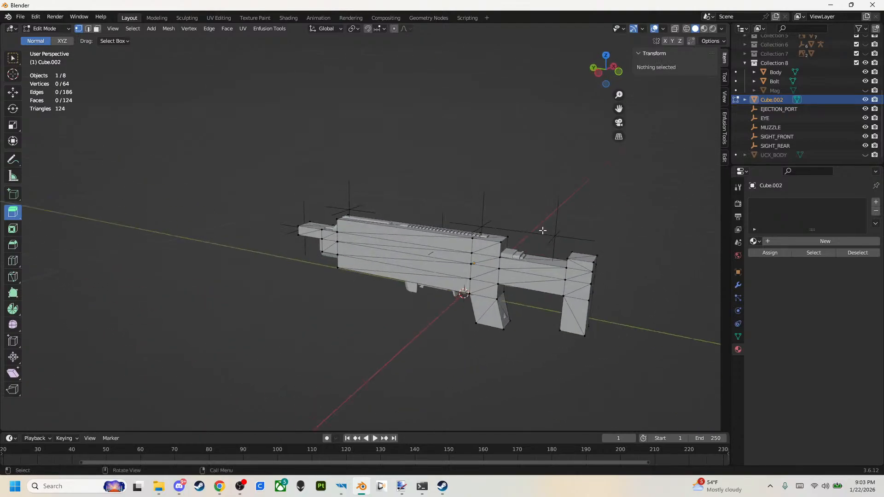
pyautogui.click(502, 243)
pyautogui.keyDown('shift'); pyautogui.click(507, 237); pyautogui.keyUp('shift')
pyautogui.click(8, 93)
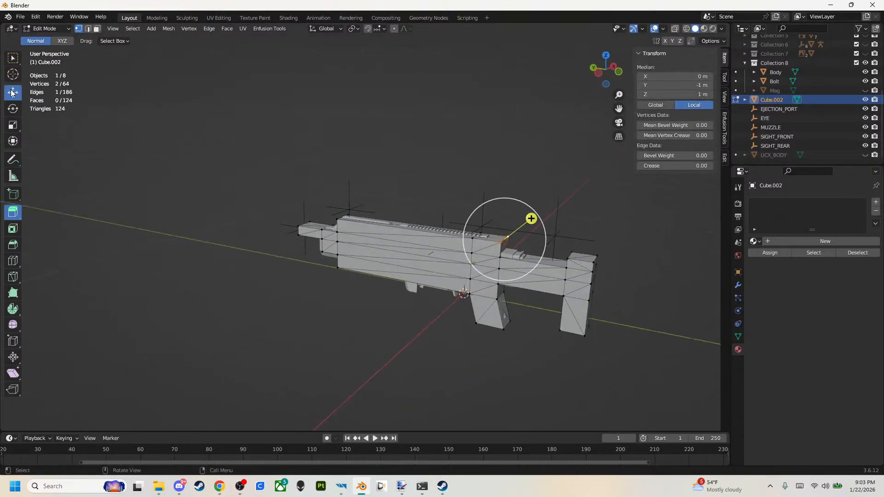
pyautogui.moveTo(474, 240); pyautogui.dragTo(460, 239)
pyautogui.moveTo(460, 239); pyautogui.dragTo(346, 216, button='middle')
pyautogui.click(361, 240)
pyautogui.keyDown('shift'); pyautogui.click(331, 232); pyautogui.keyUp('shift')
pyautogui.moveTo(318, 239); pyautogui.dragTo(305, 239)
pyautogui.moveTo(305, 239); pyautogui.dragTo(462, 213, button='middle')
pyautogui.click(398, 280)
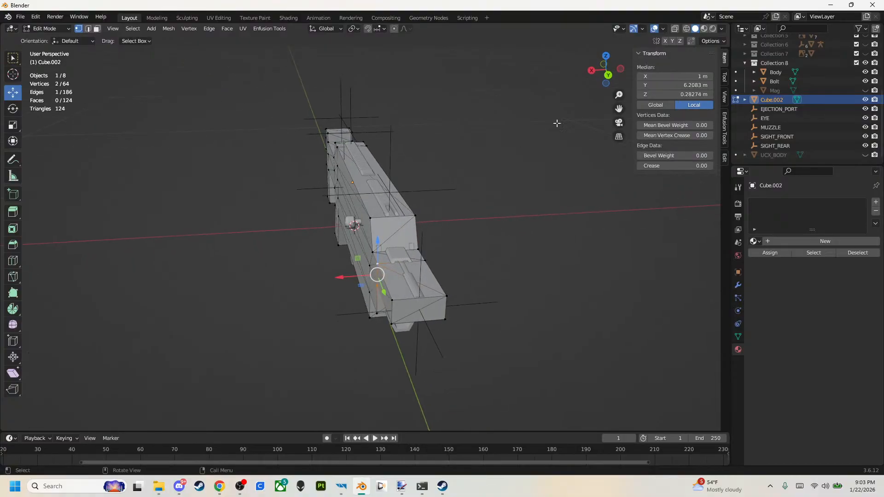
pyautogui.click(606, 55)
pyautogui.moveTo(404, 152)
pyautogui.keyDown('ctrl'); pyautogui.mouseDown()
pyautogui.moveTo(381, 151)
pyautogui.moveTo(396, 150)
pyautogui.mouseUp(); pyautogui.keyUp('ctrl')
pyautogui.hotkey('ctrl', 'z')
# From the top in wireframe, pull the vertices at the handguard's front end inward, moving the last one -0.01 m along X.
pyautogui.press('z')
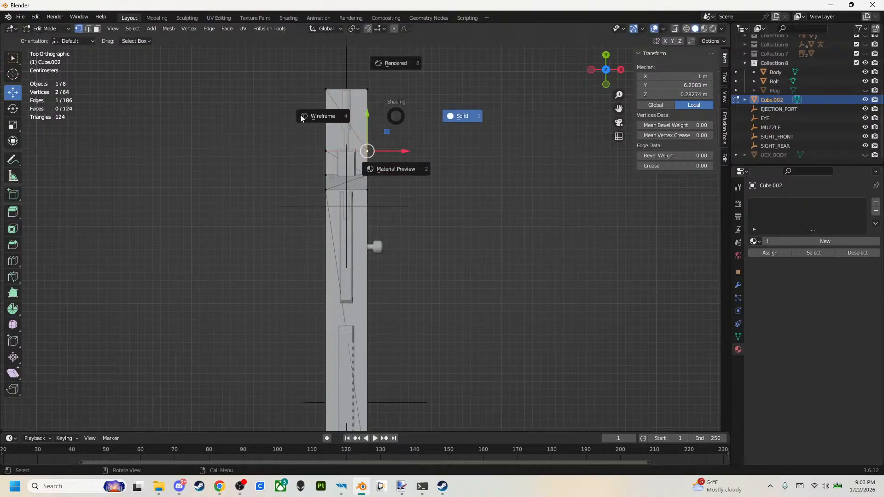
pyautogui.click(352, 117)
pyautogui.moveTo(347, 73)
pyautogui.keyDown('shift'); pyautogui.mouseDown()
pyautogui.moveTo(407, 123)
pyautogui.moveTo(384, 120)
pyautogui.mouseUp(); pyautogui.keyUp('shift')
pyautogui.moveTo(297, 76); pyautogui.dragTo(336, 150)
pyautogui.moveTo(354, 92); pyautogui.dragTo(363, 92)
pyautogui.hotkey('ctrl', 'z')
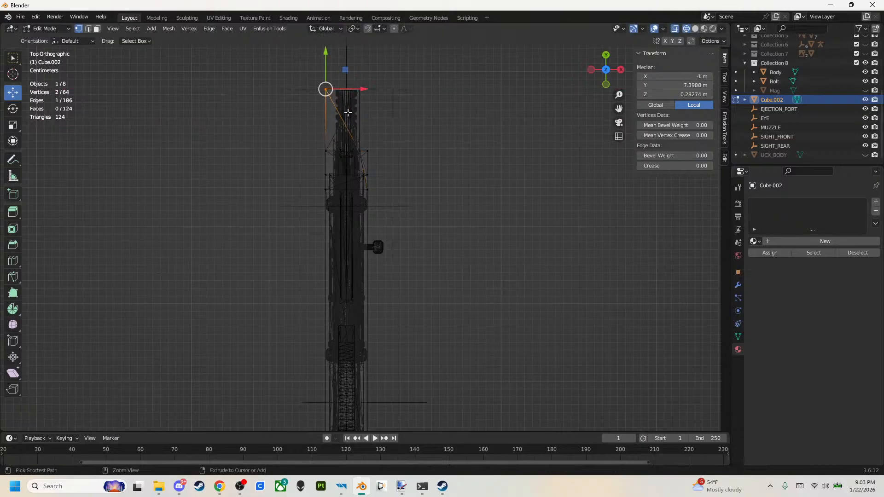
pyautogui.keyDown('shift'); pyautogui.moveTo(318, 144); pyautogui.dragTo(334, 159); pyautogui.keyUp('shift')
pyautogui.moveTo(357, 126); pyautogui.dragTo(374, 127)
pyautogui.click(368, 151)
pyautogui.moveTo(405, 154); pyautogui.dragTo(400, 152)
# Return to solid shading and switch to face selection for the underside of the front section.
pyautogui.moveTo(419, 142); pyautogui.dragTo(310, 65, button='middle')
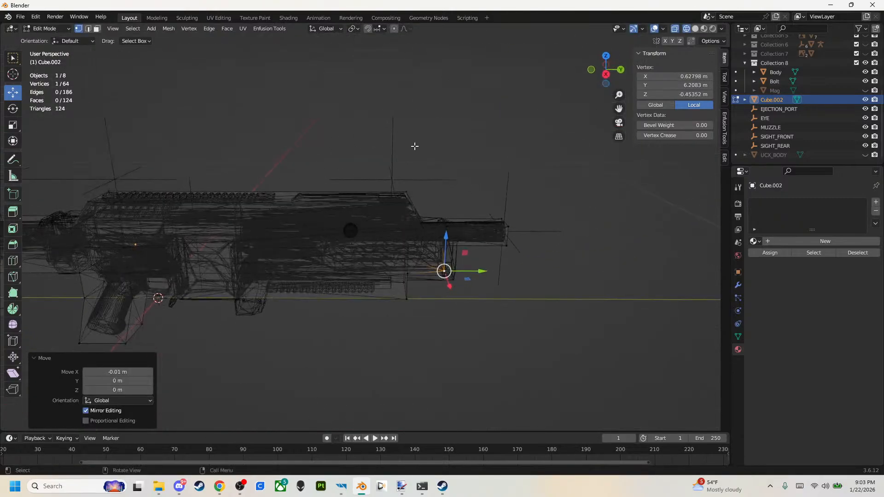
pyautogui.hotkey('shift', 'z')
pyautogui.moveTo(487, 156)
pyautogui.mouseDown(button='middle')
pyautogui.moveTo(400, 114)
pyautogui.moveTo(393, 134)
pyautogui.moveTo(370, 125)
pyautogui.moveTo(370, 167)
pyautogui.mouseUp(button='middle')
pyautogui.keyDown('shift'); pyautogui.click(381, 243); pyautogui.keyUp('shift')
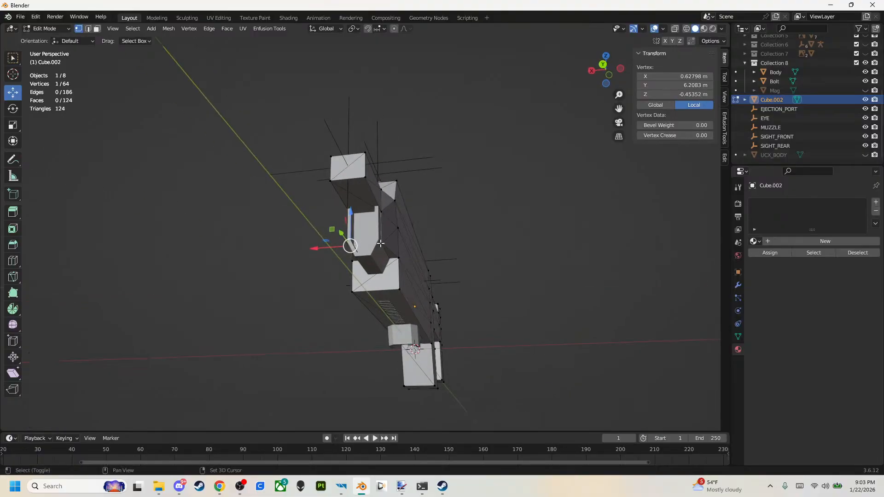
pyautogui.click(97, 29)
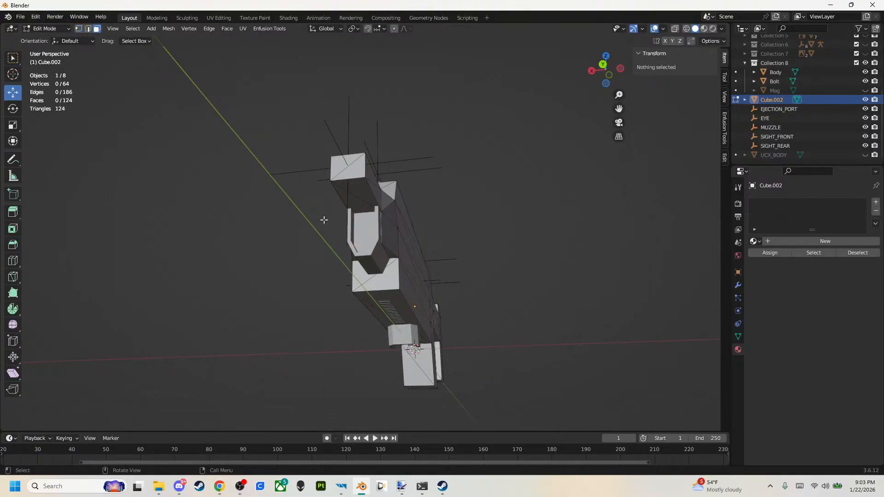
pyautogui.click(371, 232)
pyautogui.keyDown('shift'); pyautogui.click(369, 221); pyautogui.keyUp('shift')
pyautogui.moveTo(368, 221); pyautogui.dragTo(269, 263, button='middle')
pyautogui.moveTo(264, 244); pyautogui.dragTo(232, 263)
pyautogui.hotkey('ctrl', 'z')
# Move the two underside faces of the front section about 0.017 m down along Z.
pyautogui.moveTo(232, 263); pyautogui.dragTo(277, 235, button='middle')
pyautogui.click(305, 246)
pyautogui.keyDown('shift'); pyautogui.click(291, 248); pyautogui.keyUp('shift')
pyautogui.moveTo(319, 231); pyautogui.dragTo(319, 237)
pyautogui.moveTo(319, 238); pyautogui.dragTo(438, 222, button='middle')
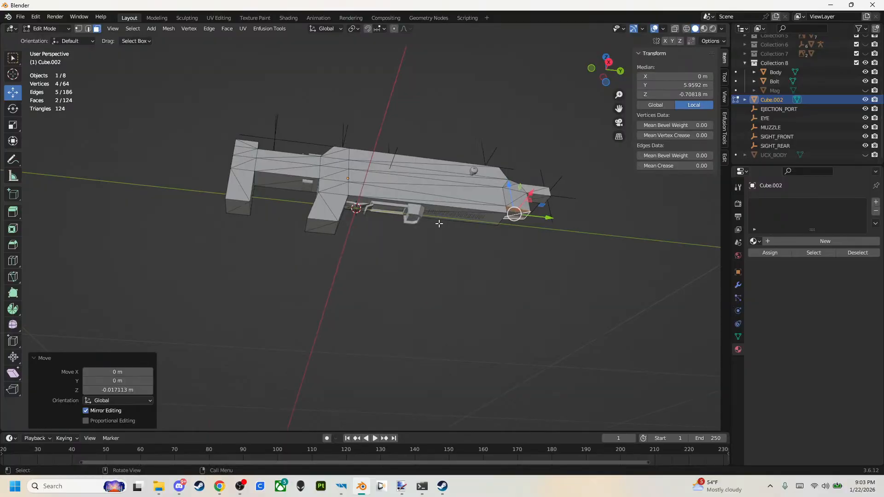
# Narrow the collider's pistol grip by scaling its side faces inward along X.
pyautogui.click(482, 278)
pyautogui.moveTo(482, 279); pyautogui.dragTo(371, 276, button='middle')
pyautogui.scroll(-2, 374, 282)
pyautogui.scroll(6, 320, 251)
pyautogui.click(249, 227)
pyautogui.moveTo(249, 227); pyautogui.dragTo(415, 249, button='middle')
pyautogui.keyDown('shift'); pyautogui.click(397, 243); pyautogui.keyUp('shift')
pyautogui.keyDown('shift'); pyautogui.click(407, 267); pyautogui.keyUp('shift')
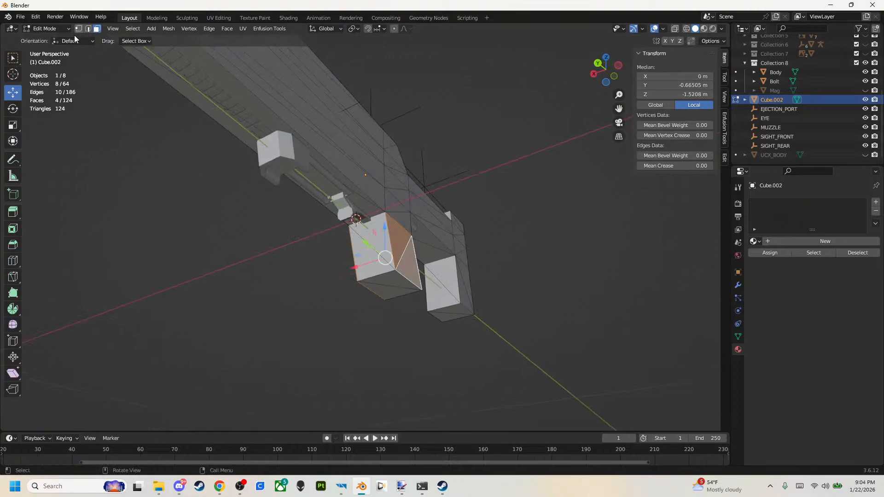
pyautogui.click(12, 125)
pyautogui.moveTo(356, 267); pyautogui.dragTo(373, 262)
pyautogui.moveTo(373, 262); pyautogui.dragTo(350, 295, button='middle')
# Leave mesh editing and rename the Cube.002 collider to UTM_BODY.
pyautogui.press('Tab')
pyautogui.doubleClick(783, 99)
pyautogui.write('UT')
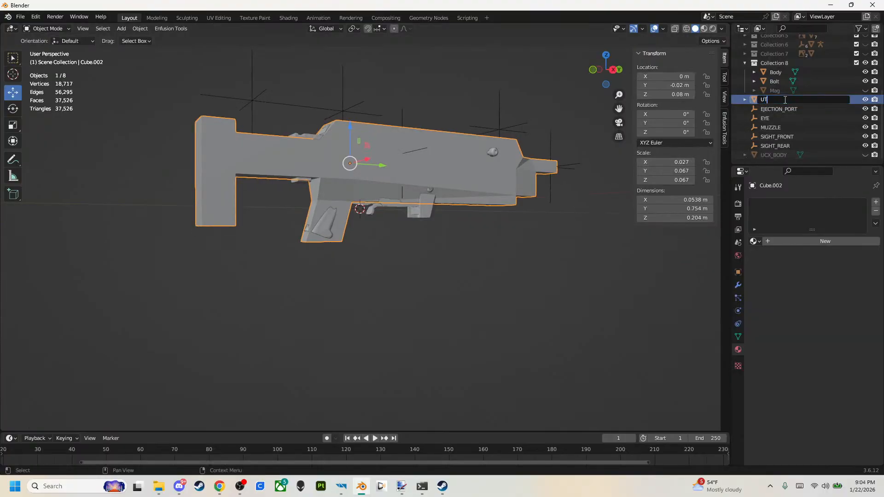
pyautogui.write('M_BODY')
pyautogui.press('Return')
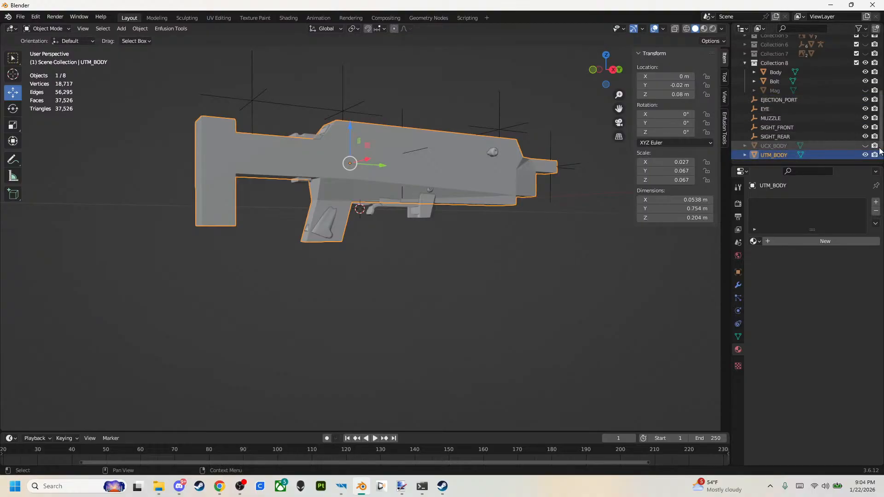
# Unhide the UCX_BODY collider, clear the selection, and check both colliders from the side views.
pyautogui.click(866, 145)
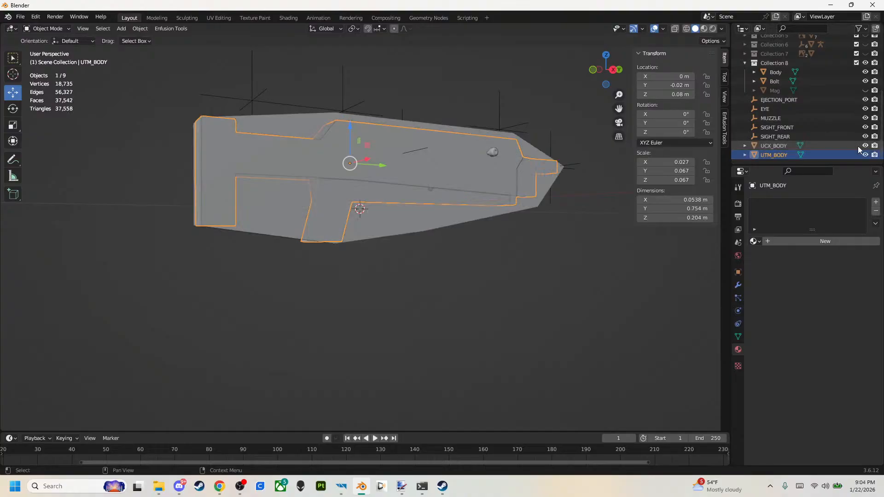
pyautogui.click(579, 216)
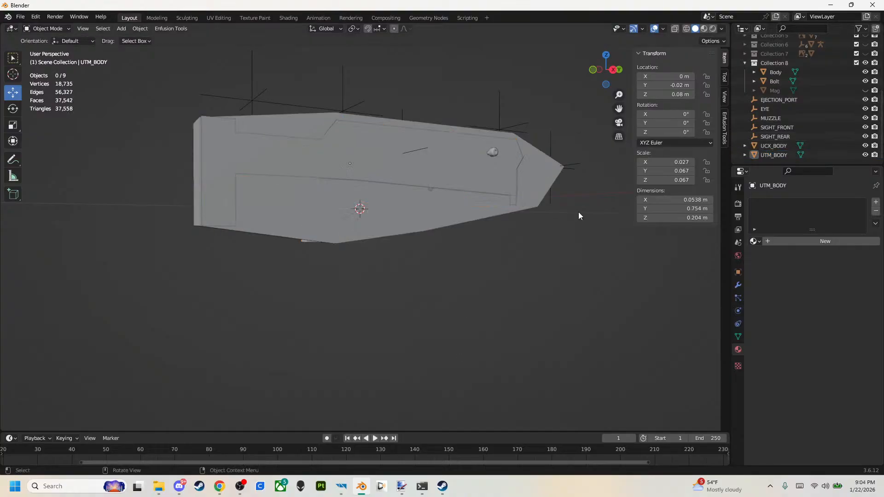
pyautogui.click(612, 70)
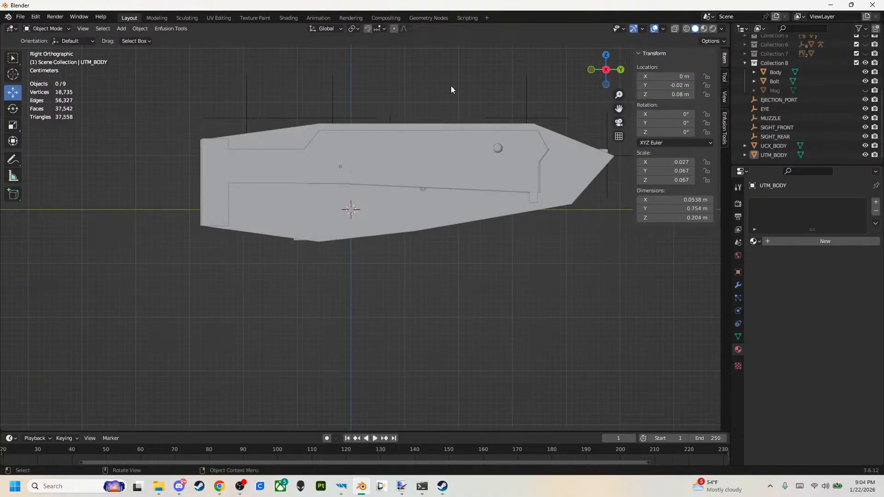
pyautogui.click(606, 70)
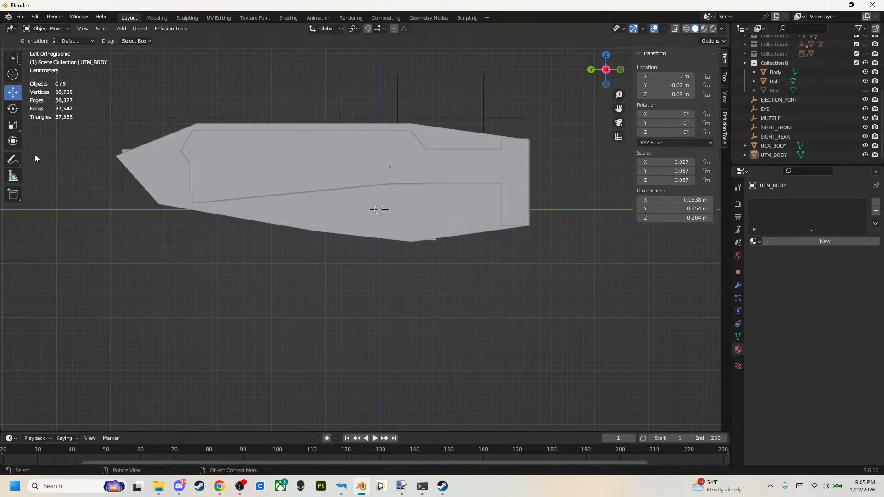
# Export the scene as FBX over the existing SG-225_BREAKER.fbx file.
pyautogui.click(21, 16)
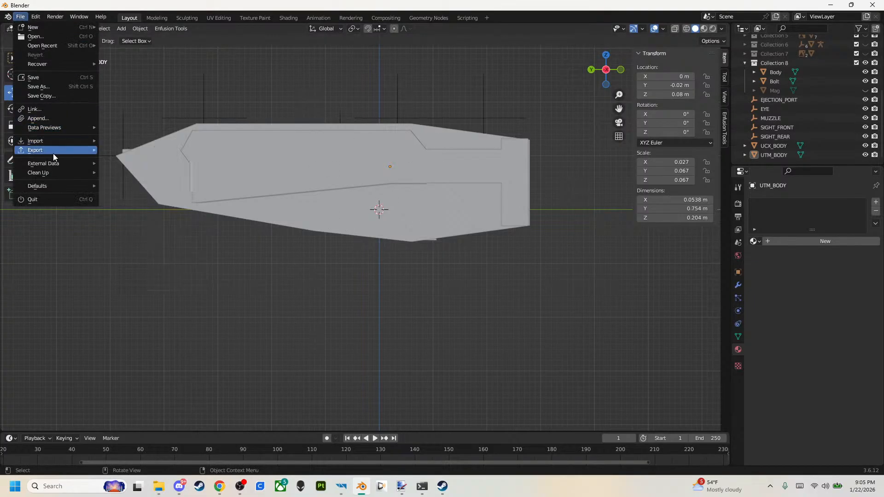
pyautogui.moveTo(54, 152)
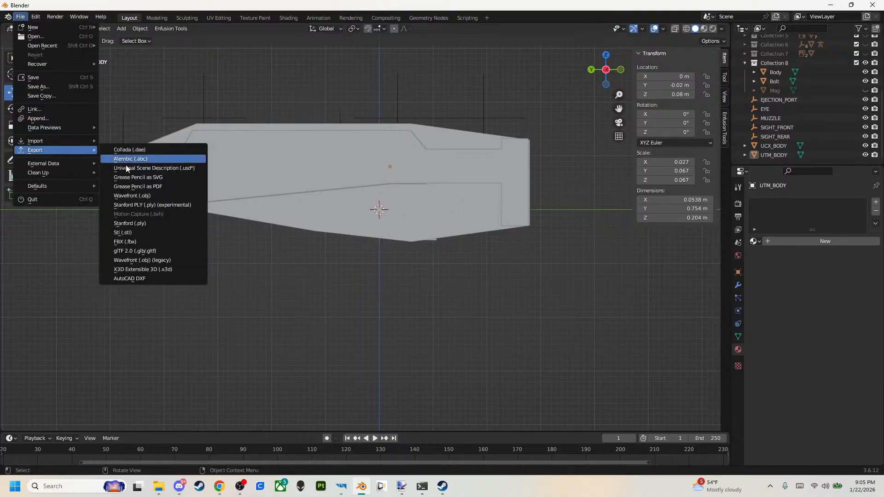
pyautogui.click(142, 240)
pyautogui.doubleClick(443, 138)
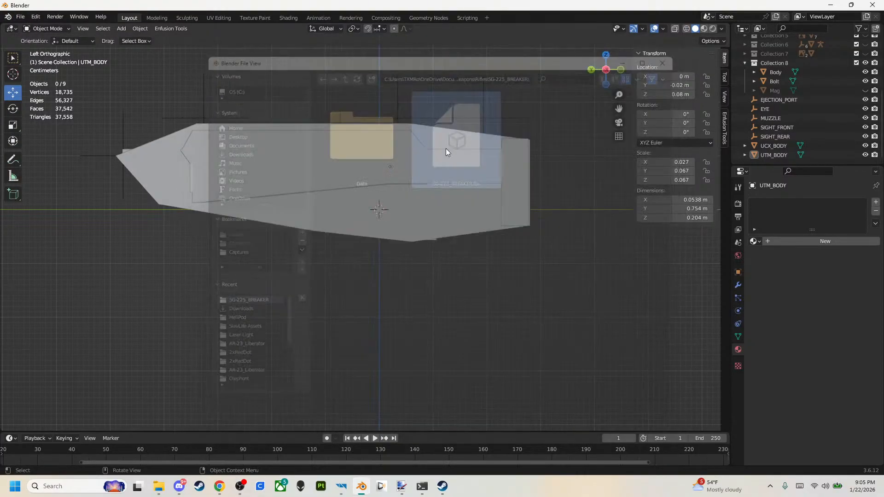
# Switch to Enfusion Workbench, close the AK74 magazine resource, and open SG-225_BREAKER.xob from Assets/Weapons/Rifles/SG-225_BREAKER.
pyautogui.moveTo(341, 487)
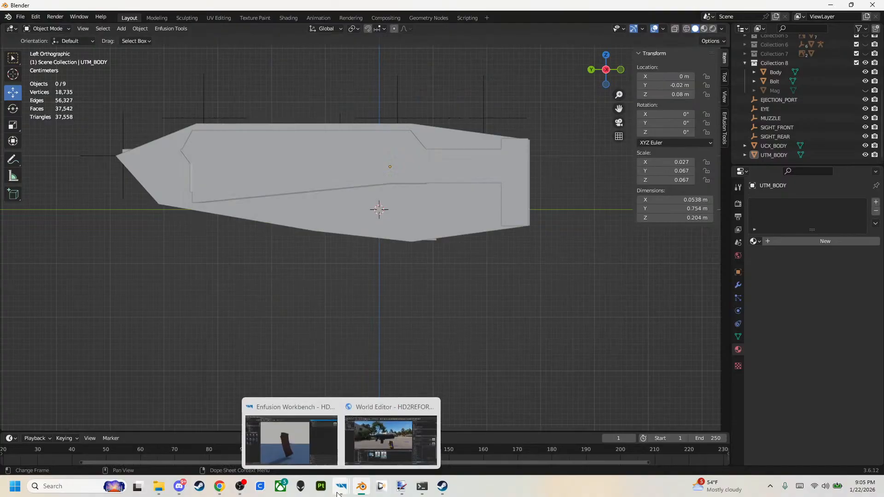
pyautogui.click(290, 436)
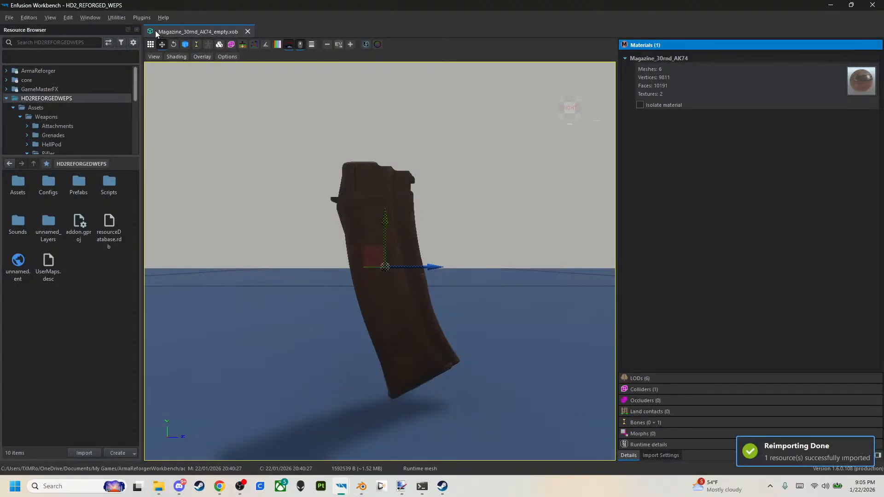
pyautogui.click(248, 31)
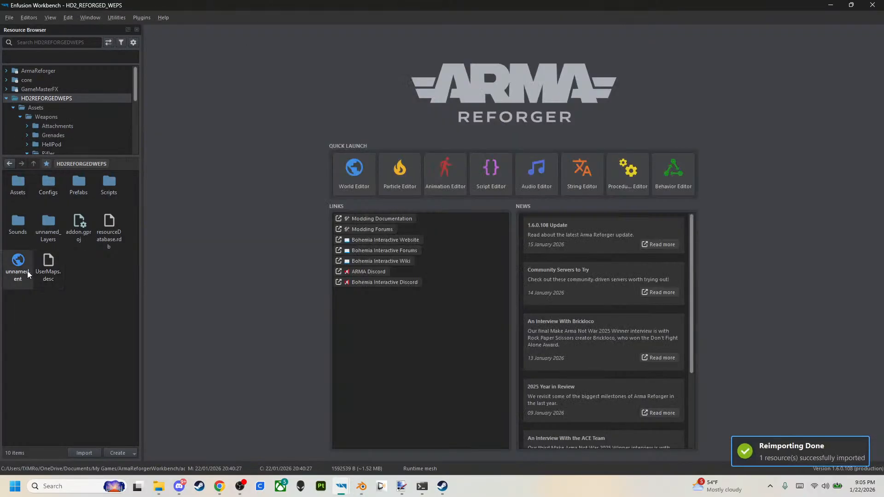
pyautogui.doubleClick(27, 201)
pyautogui.doubleClick(23, 192)
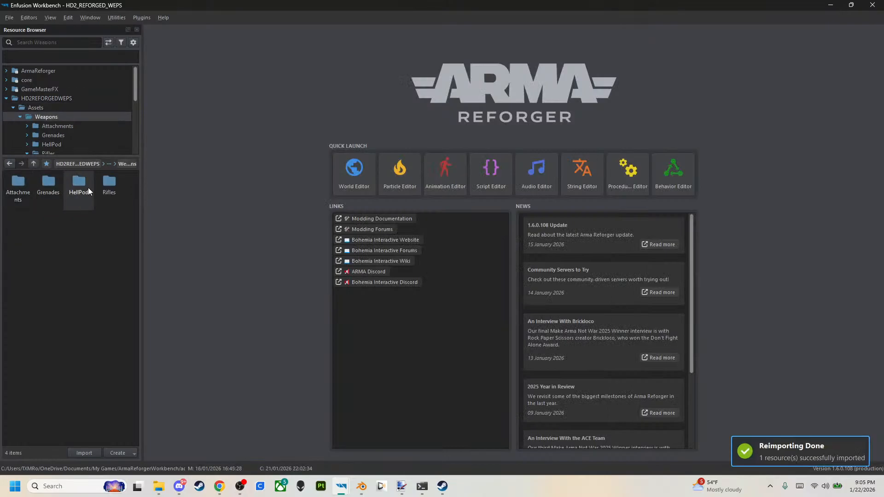
pyautogui.doubleClick(108, 185)
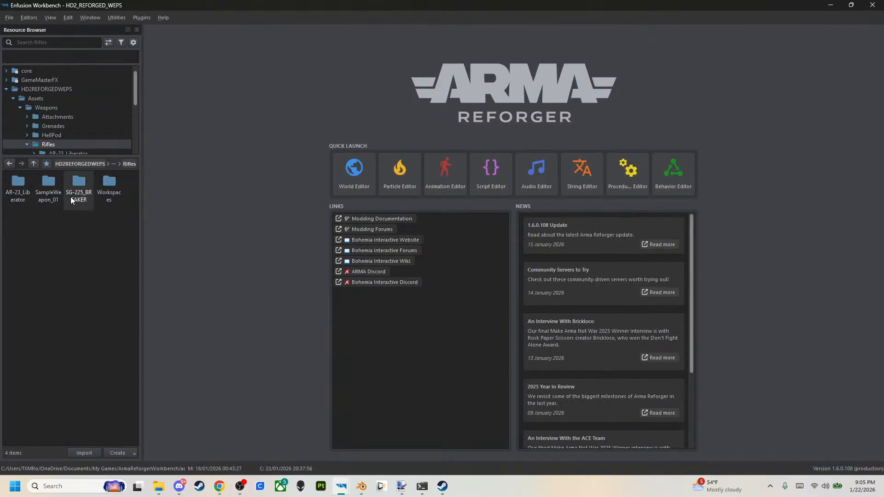
pyautogui.doubleClick(78, 190)
pyautogui.doubleClick(108, 187)
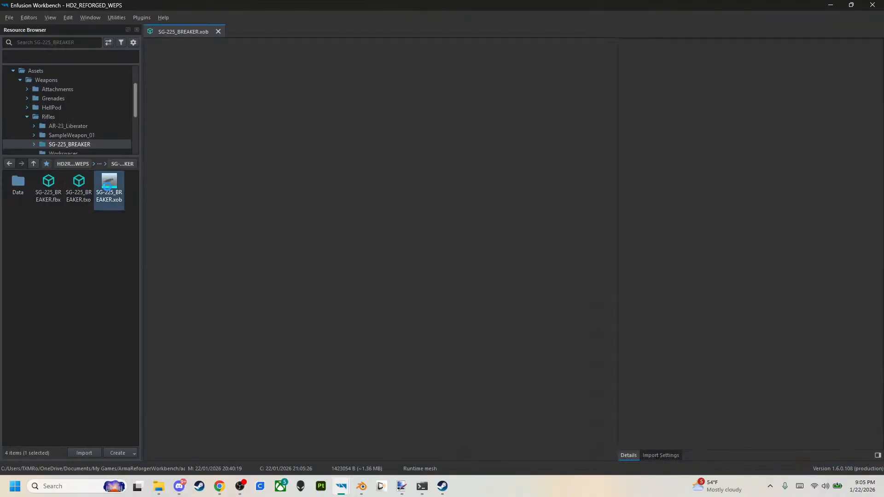
pyautogui.scroll(4, 502, 319)
pyautogui.moveTo(501, 324); pyautogui.dragTo(561, 421, button='middle')
# Inspect the rifle's UCX_BODY and UTM_BODY colliders, including the interaction layers of UCX_BODY.
pyautogui.click(653, 390)
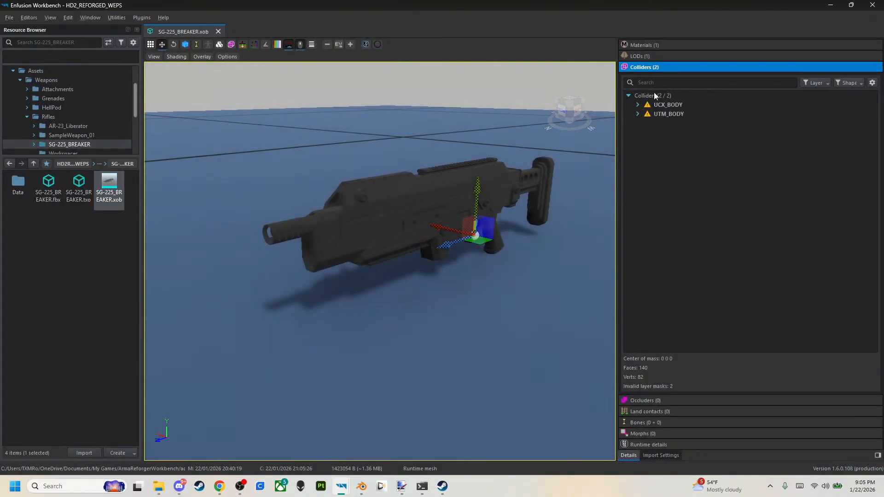
pyautogui.click(655, 105)
pyautogui.click(650, 113)
pyautogui.click(647, 106)
pyautogui.click(638, 105)
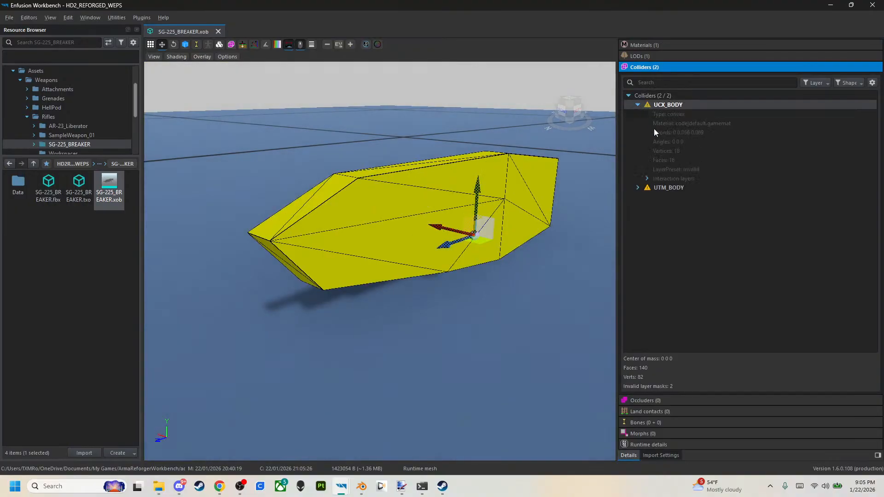
pyautogui.click(647, 179)
pyautogui.scroll(-5, 691, 261)
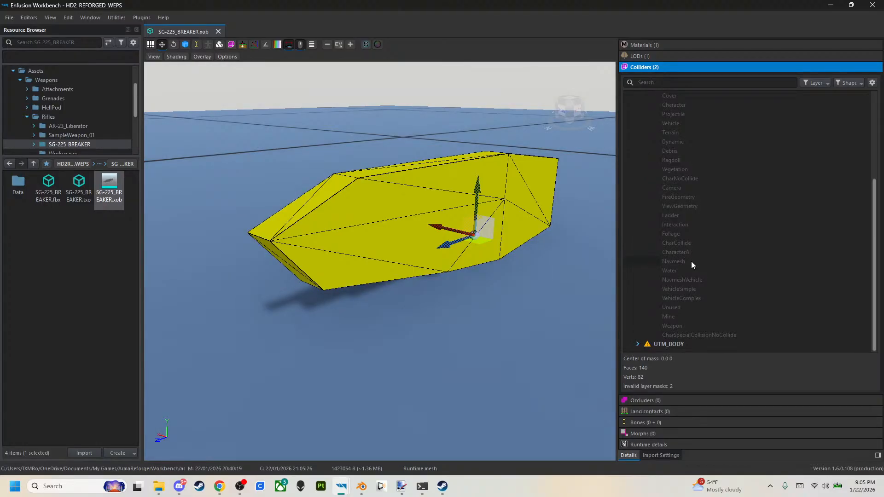
pyautogui.scroll(5, 692, 261)
pyautogui.click(637, 106)
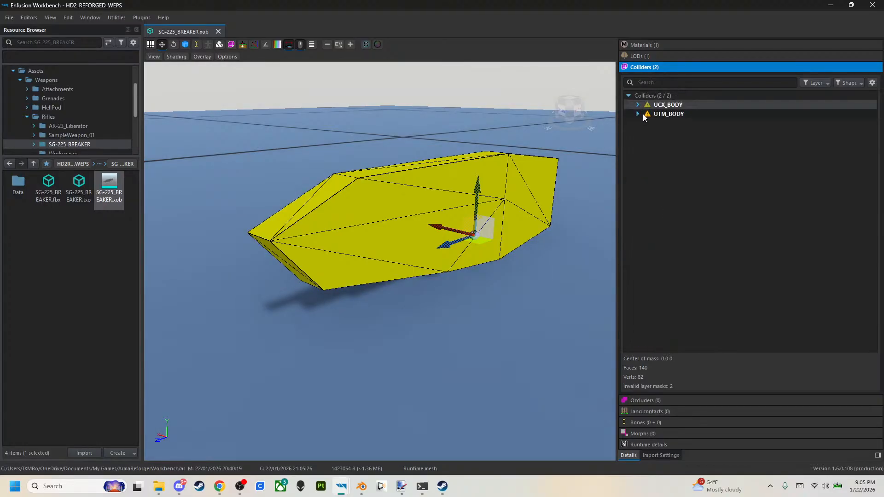
pyautogui.moveTo(521, 349)
pyautogui.mouseDown(button='right')
pyautogui.moveTo(470, 343)
pyautogui.moveTo(447, 324)
pyautogui.moveTo(331, 334)
pyautogui.moveTo(531, 355)
pyautogui.mouseUp(button='right')
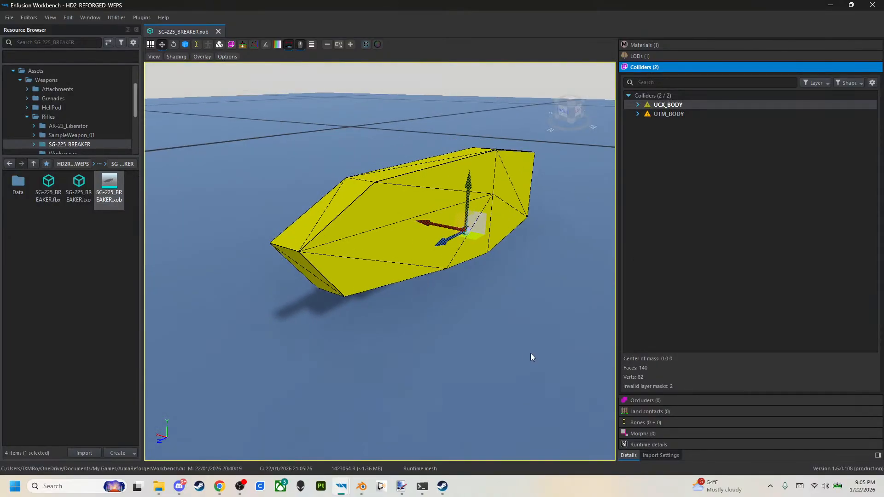
# Check the rifle's bones and enable Export Skinning and Export Scene Hierarchy in its import settings.
pyautogui.click(671, 455)
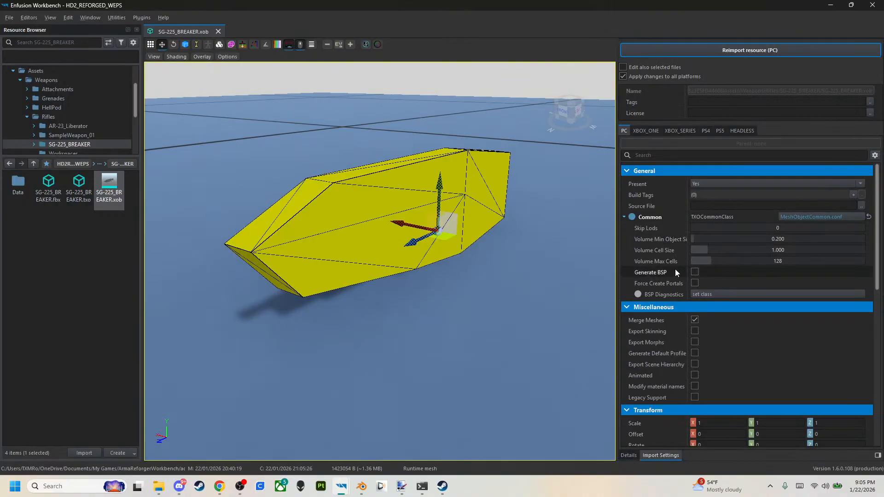
pyautogui.click(628, 455)
pyautogui.click(650, 422)
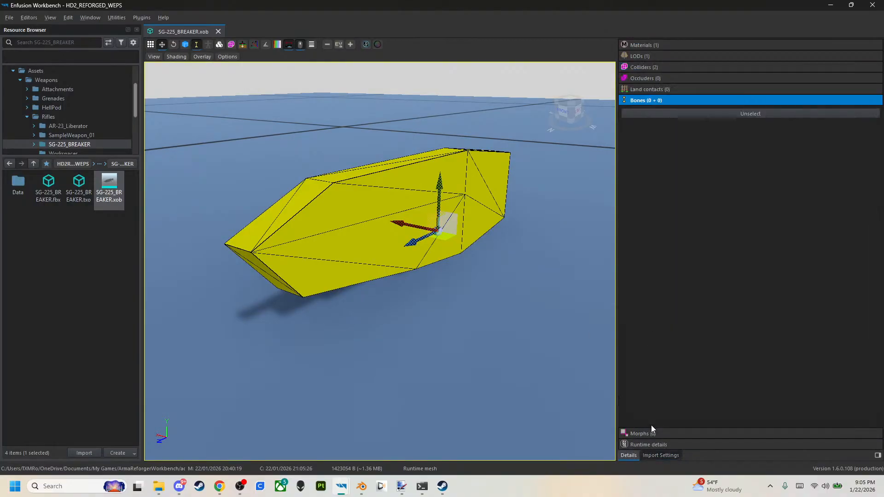
pyautogui.click(672, 455)
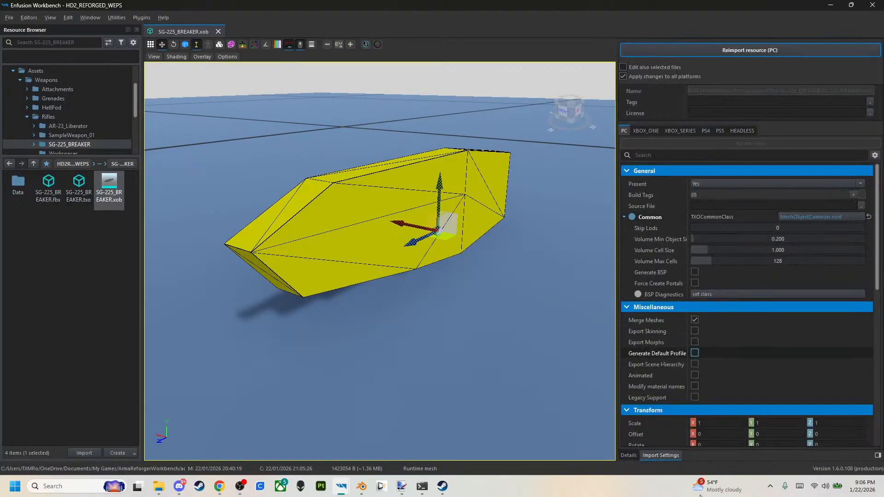
pyautogui.click(694, 331)
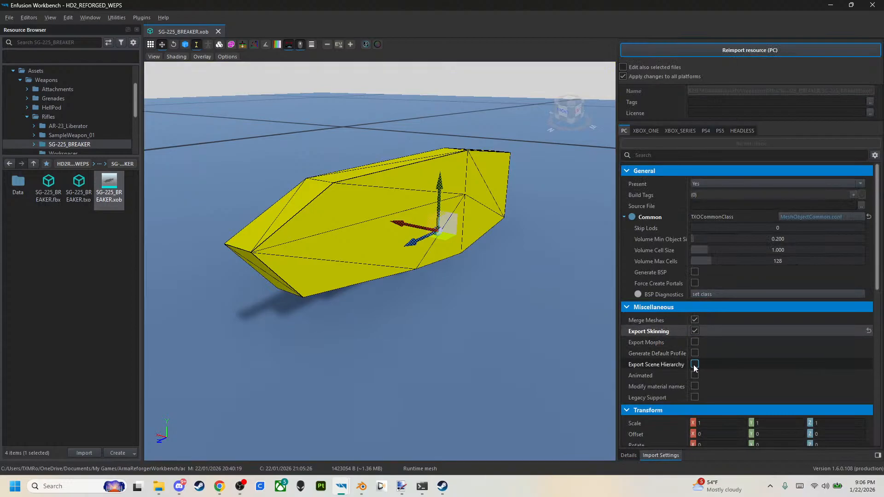
pyautogui.click(695, 365)
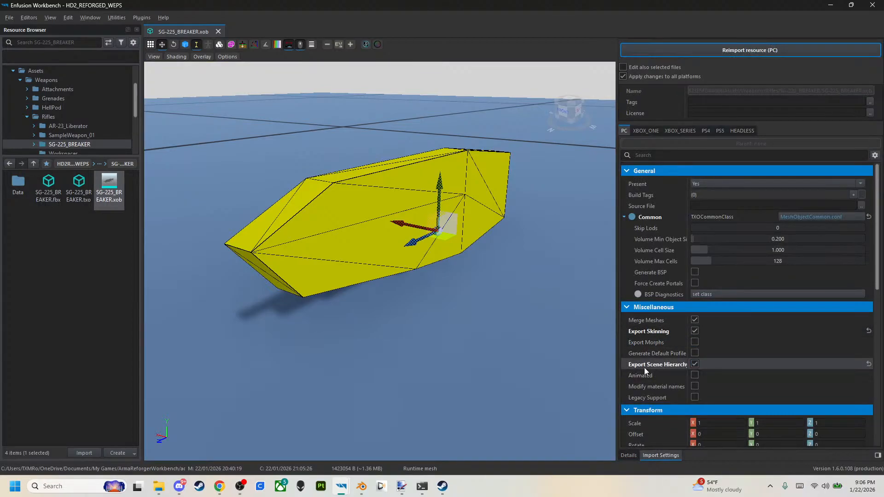
pyautogui.scroll(-8, 725, 290)
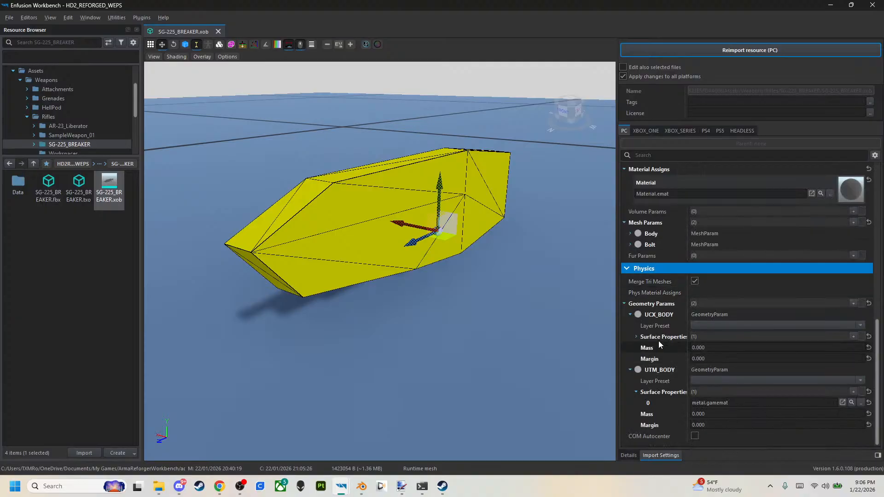
pyautogui.click(662, 314)
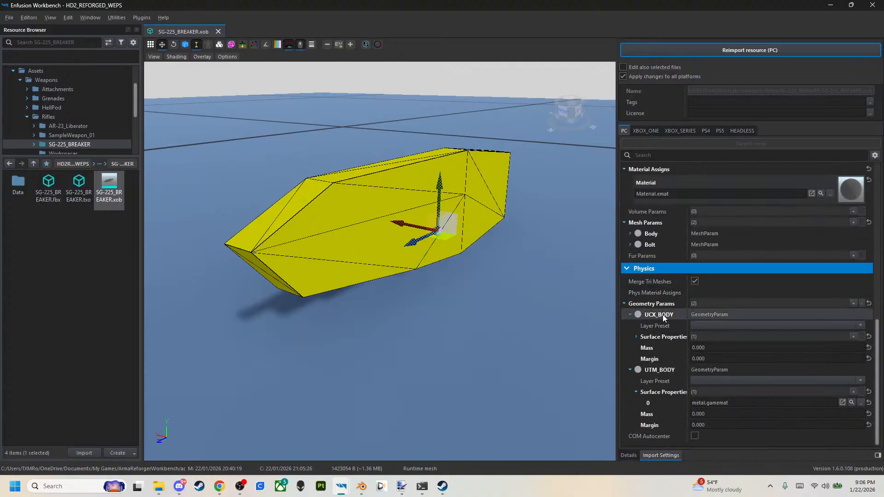
pyautogui.click(862, 326)
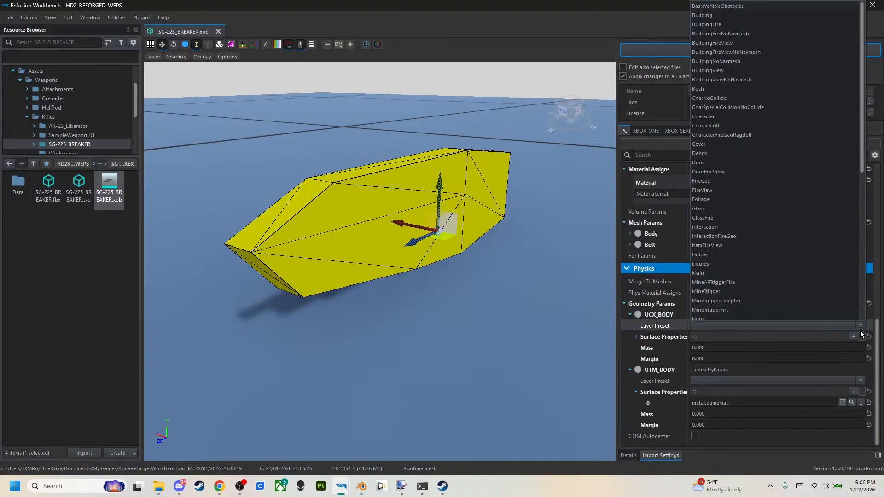
pyautogui.click(857, 328)
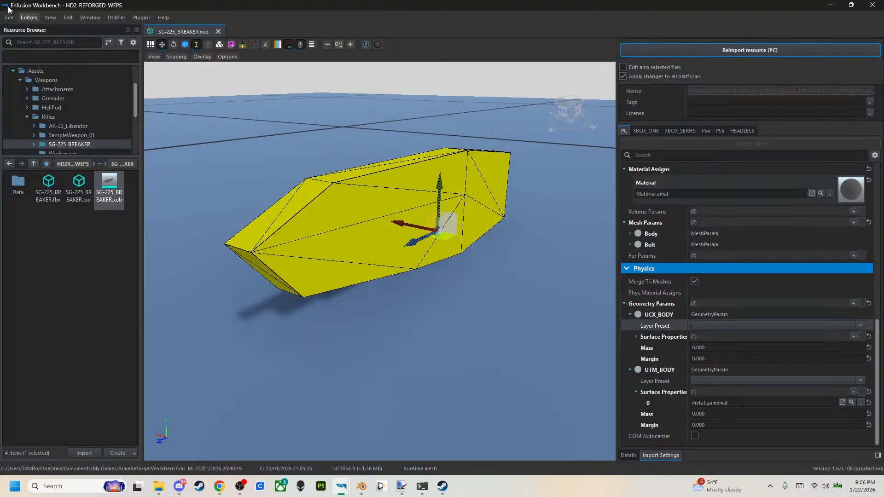
# Open AR-23_Liberator.xob and check the layer preset of its UCX_body.001 collider in the import settings.
pyautogui.click(60, 127)
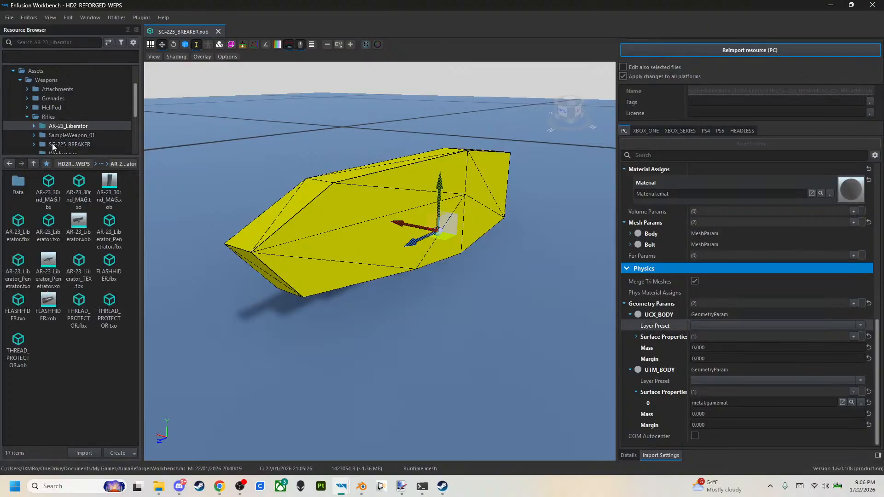
pyautogui.doubleClick(81, 227)
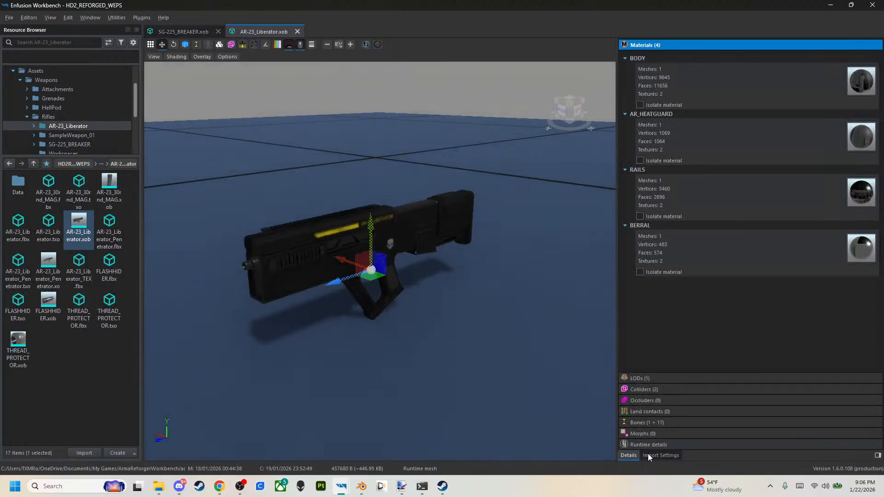
pyautogui.click(659, 455)
pyautogui.scroll(-3, 687, 342)
pyautogui.click(631, 388)
pyautogui.scroll(-1, 672, 383)
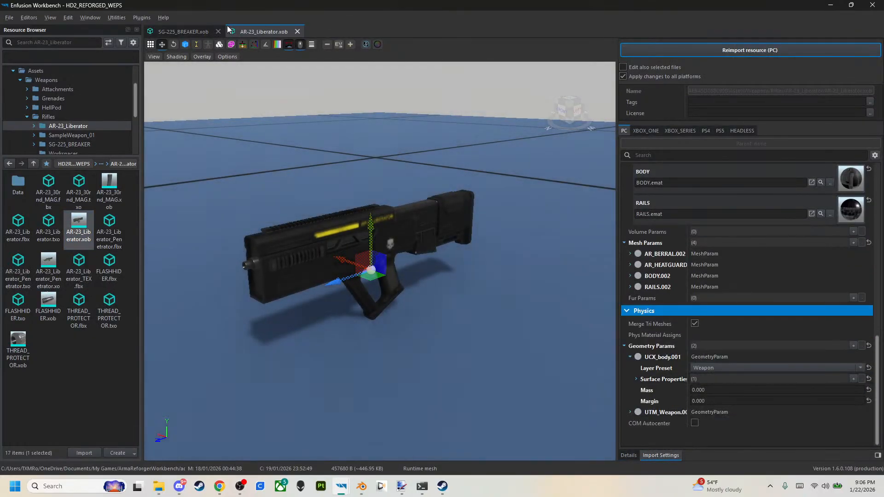
# Return to SG-225_BREAKER.xob and set the layer preset of its UCX_BODY collider to Weapon.
pyautogui.click(198, 30)
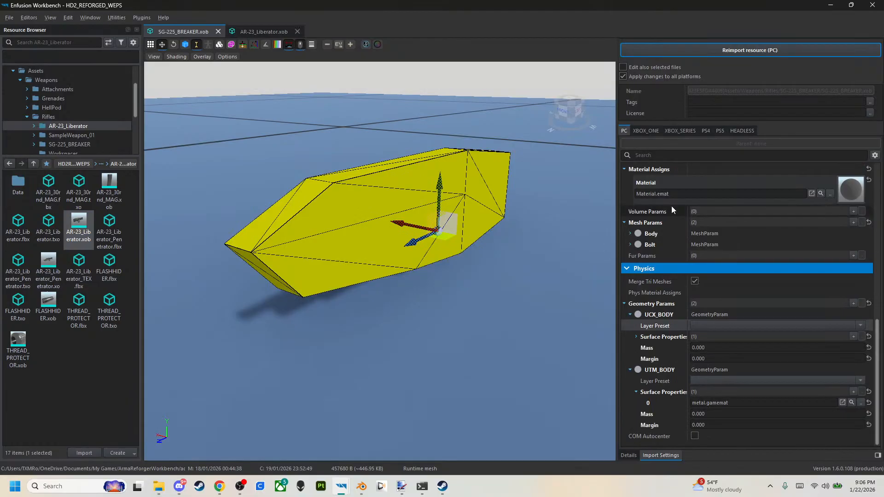
pyautogui.click(861, 326)
pyautogui.scroll(-1, 824, 302)
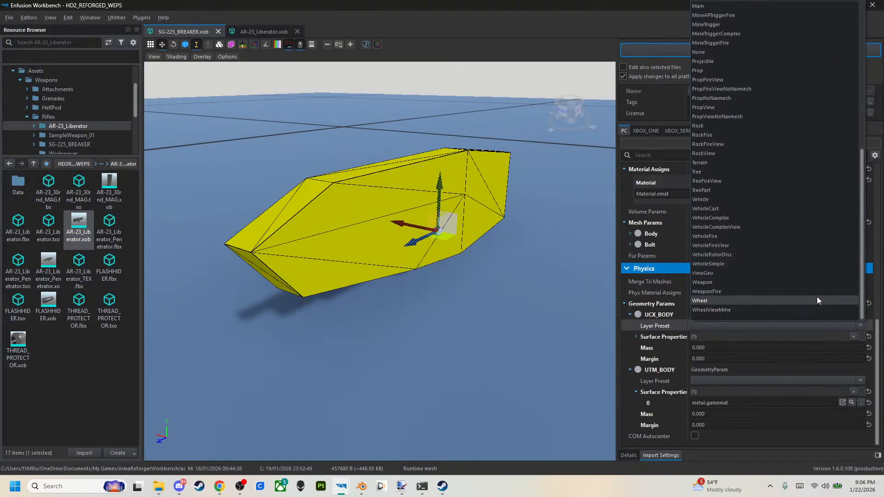
pyautogui.click(811, 282)
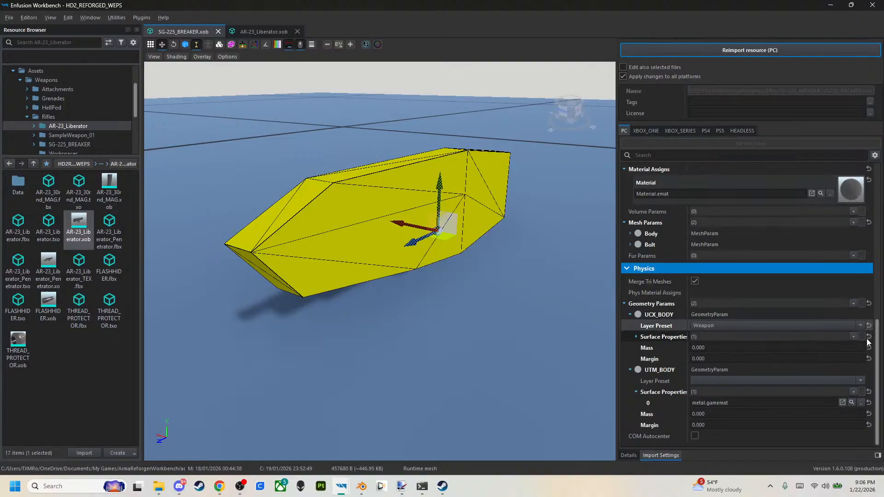
# Assign metal_base.gamemat as the surface property of UCX_BODY and copy it to the surface property of UTM_BODY.
pyautogui.click(635, 337)
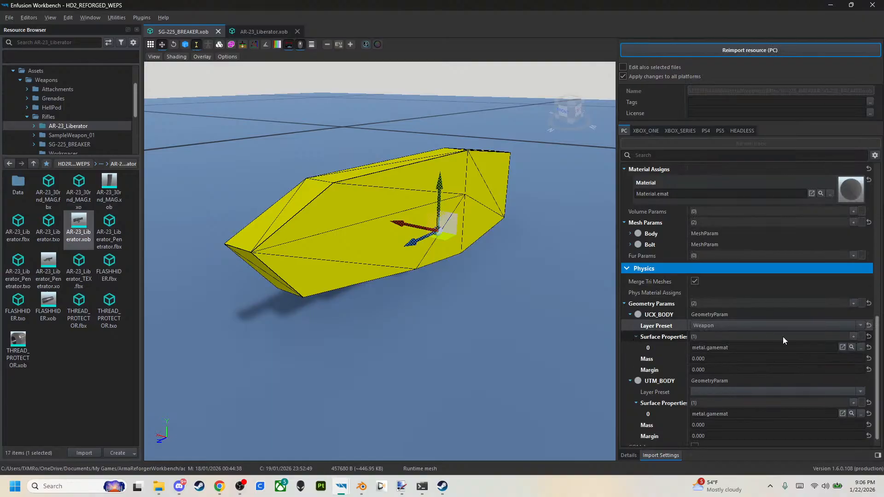
pyautogui.click(860, 347)
pyautogui.write('METAL')
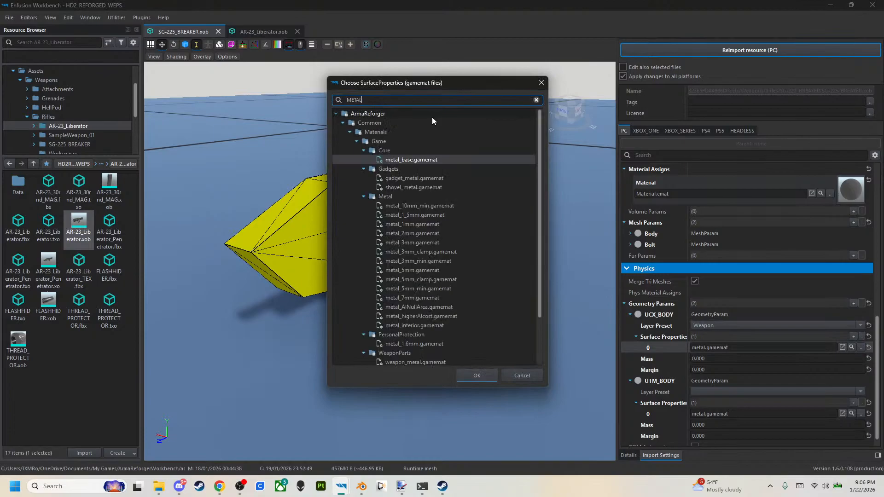
pyautogui.click(468, 377)
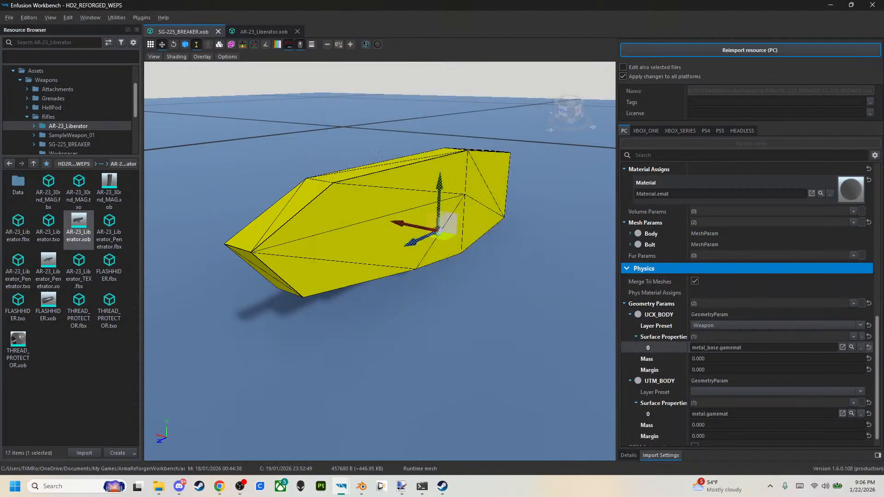
pyautogui.rightClick(682, 349)
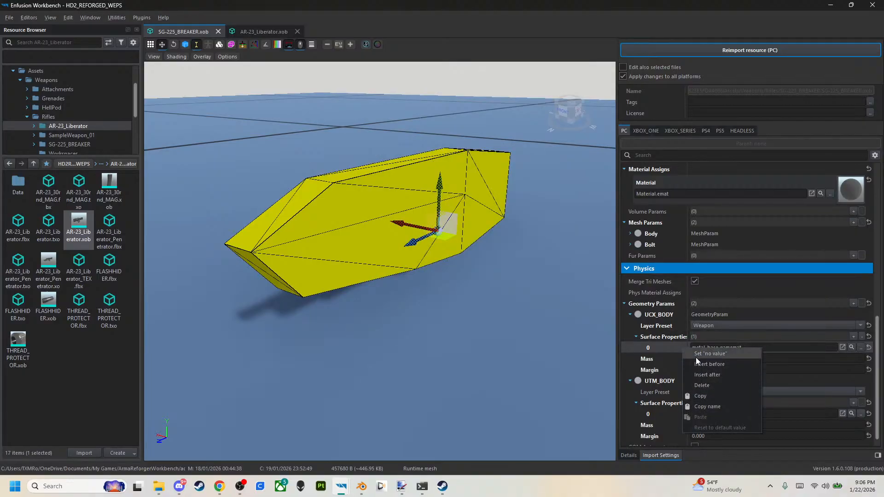
pyautogui.click(700, 397)
pyautogui.rightClick(666, 416)
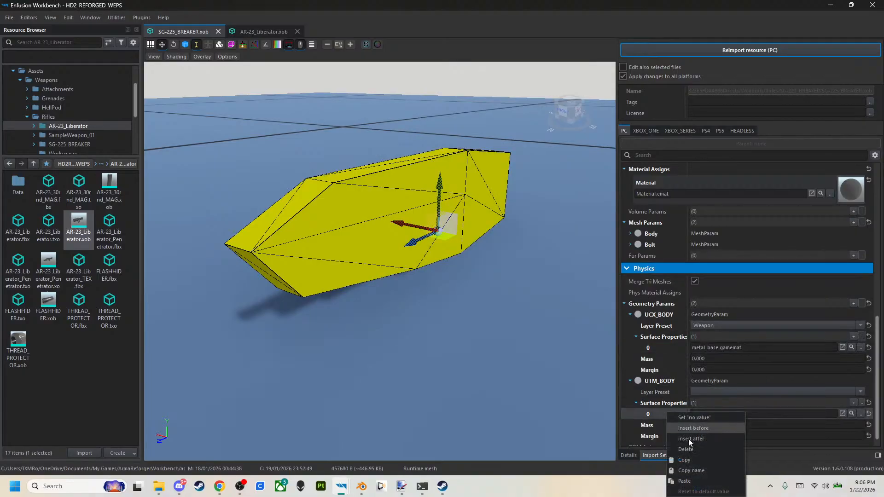
pyautogui.click(684, 480)
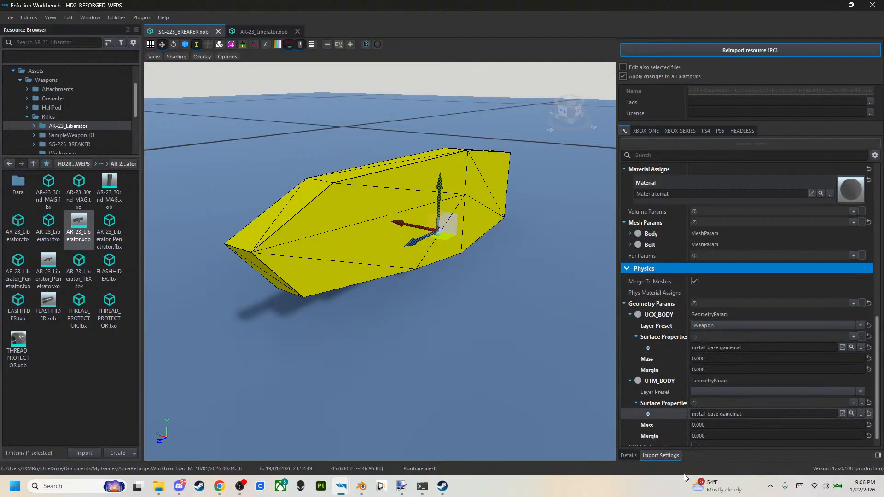
# Set the layer preset of UTM_BODY to FireGeo and reimport the rifle resource for PC.
pyautogui.click(863, 393)
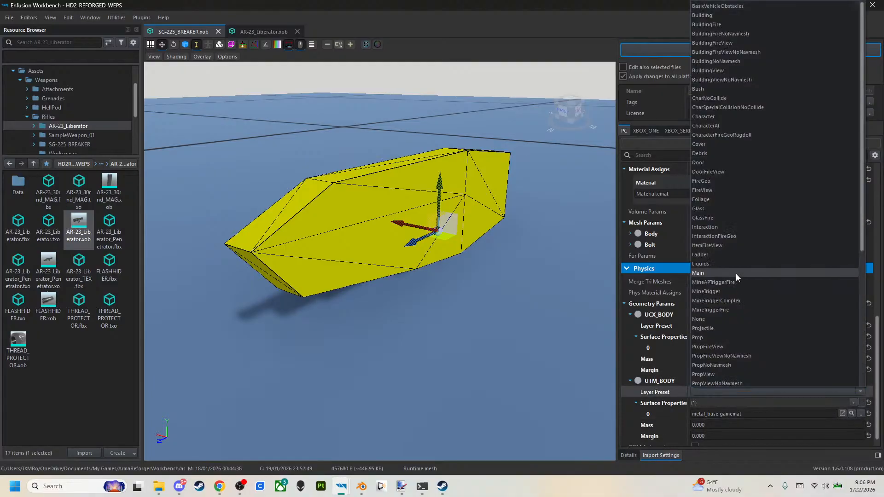
pyautogui.click(708, 182)
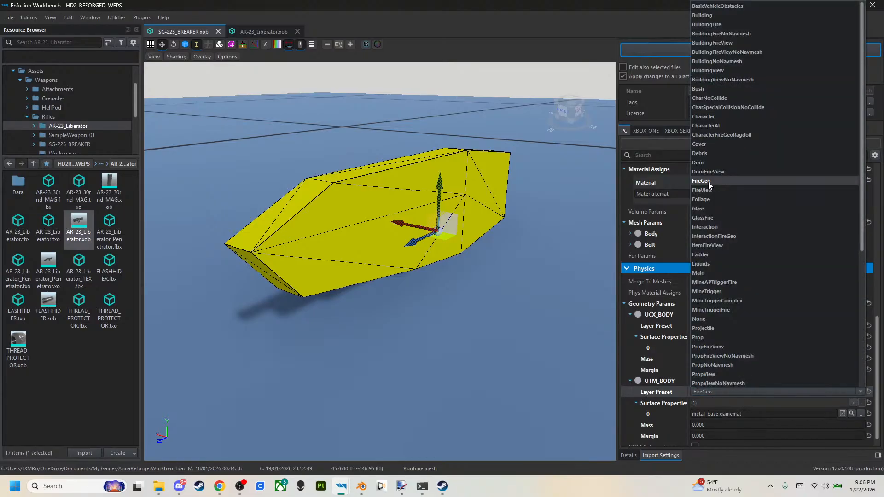
pyautogui.click(708, 181)
pyautogui.scroll(1, 708, 182)
pyautogui.scroll(-2, 690, 316)
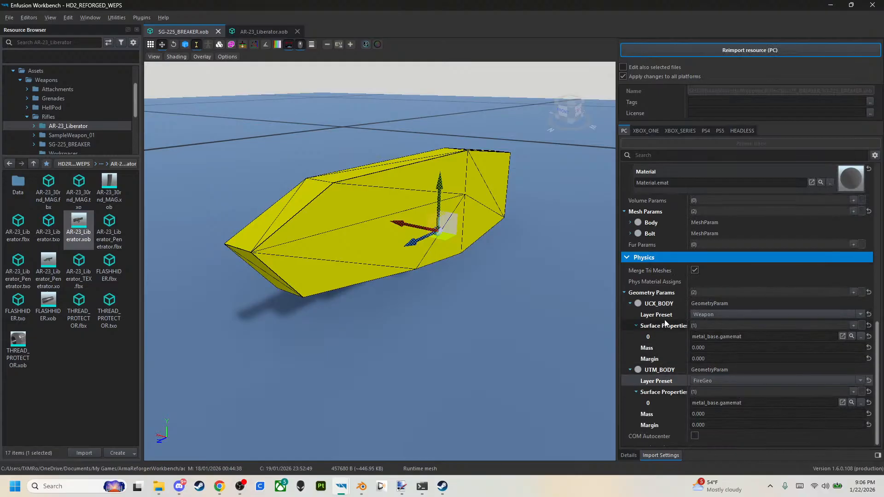
pyautogui.click(716, 51)
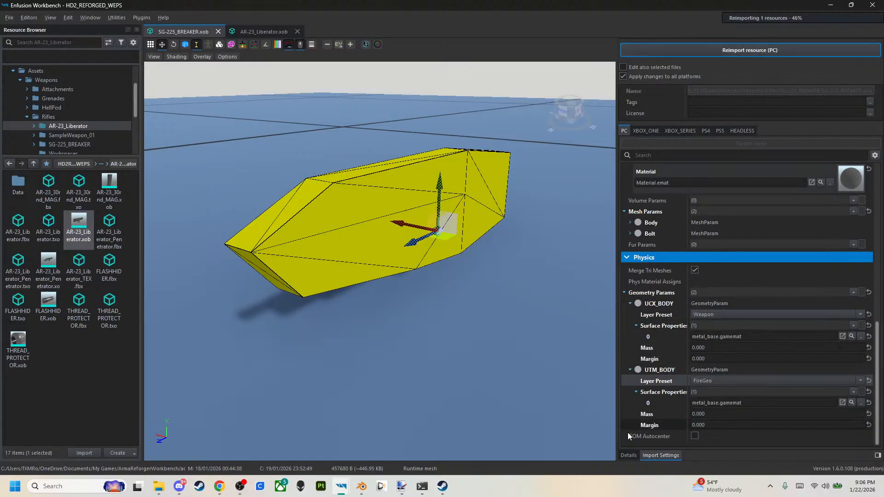
# Check the positions of the rifle's SIGHT_FRONT, SIGHT_REAR, MUZZLE, EYE and EJECTION_PORT bones.
pyautogui.click(631, 456)
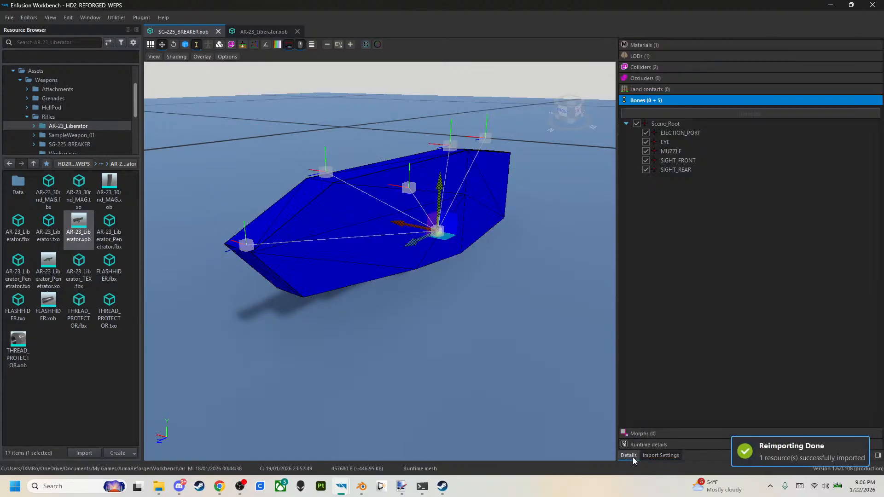
pyautogui.click(679, 160)
pyautogui.click(676, 170)
pyautogui.click(675, 151)
pyautogui.click(675, 142)
pyautogui.click(676, 134)
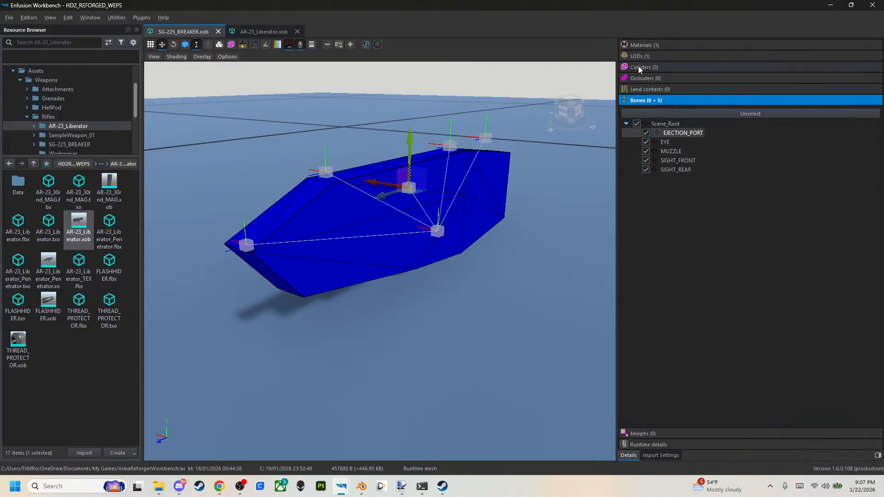
# Compare the UCX_BODY and UTM_BODY collider shapes and examine their materials, layer presets and interaction layers.
pyautogui.click(638, 68)
pyautogui.click(649, 115)
pyautogui.click(655, 105)
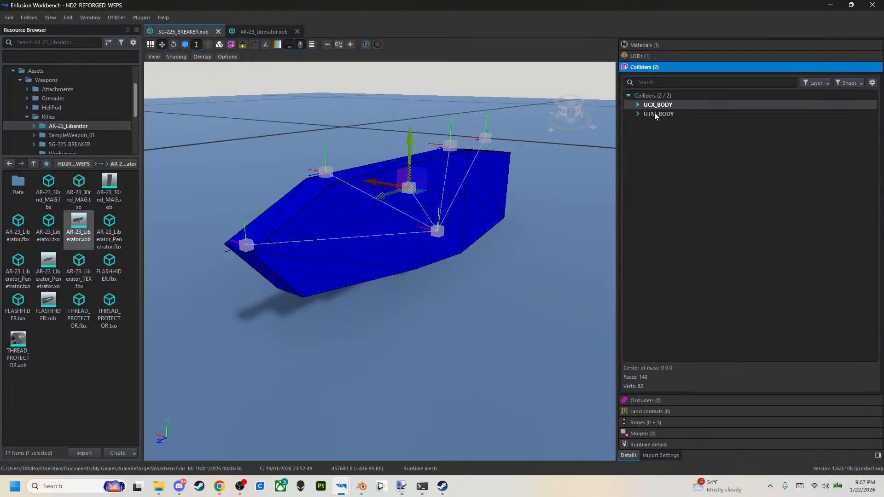
pyautogui.click(656, 113)
pyautogui.click(652, 106)
pyautogui.click(653, 114)
pyautogui.click(655, 106)
pyautogui.click(658, 123)
pyautogui.click(656, 105)
pyautogui.click(658, 114)
pyautogui.click(638, 115)
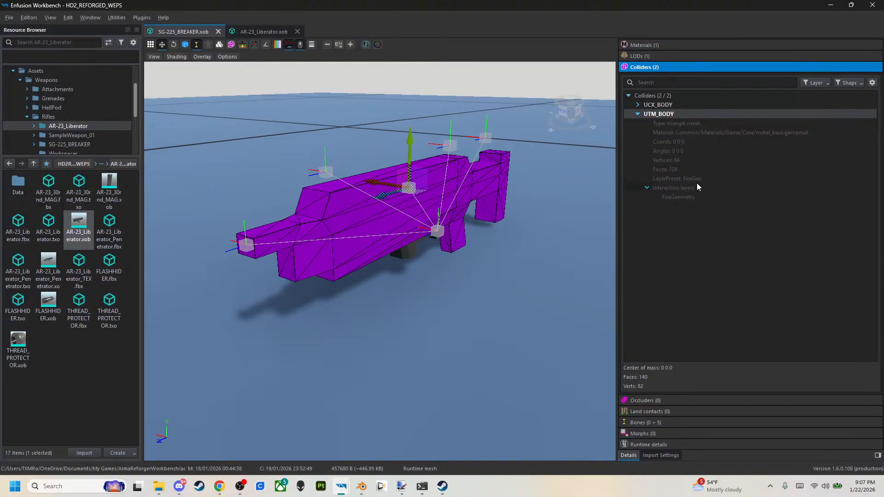
pyautogui.click(637, 105)
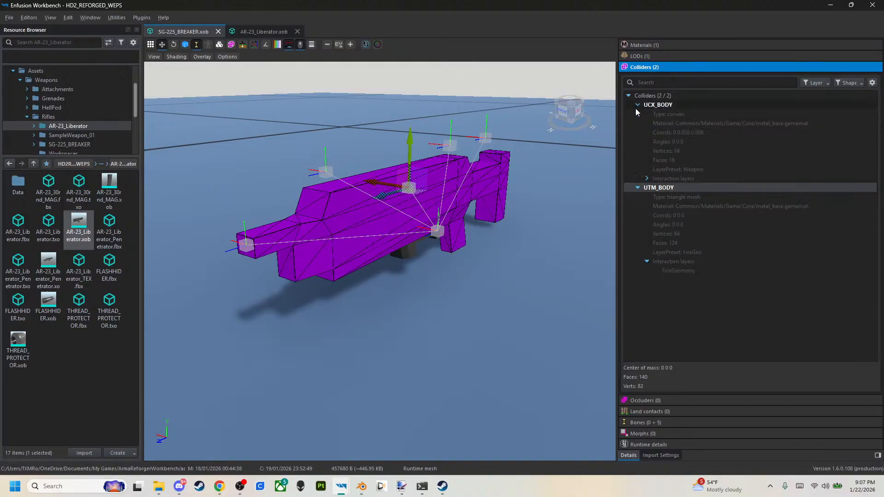
pyautogui.click(647, 178)
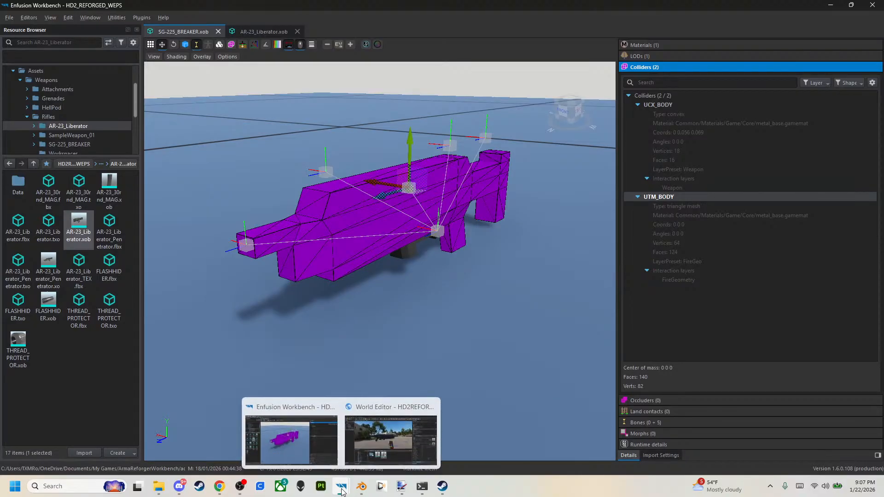
# Switch to Blender and hide the rifle parts, empties and colliders, leaving only the Mag object visible.
pyautogui.click(361, 486)
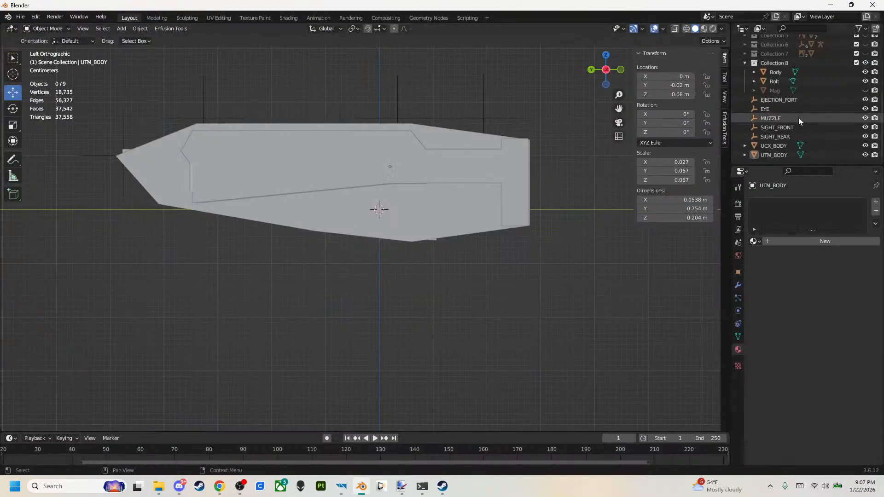
pyautogui.moveTo(865, 73); pyautogui.dragTo(865, 155)
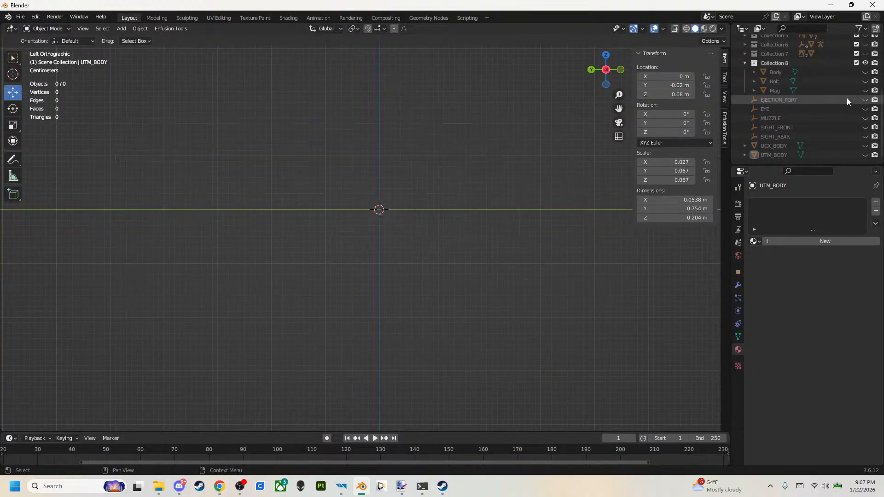
pyautogui.click(865, 90)
pyautogui.scroll(3, 357, 191)
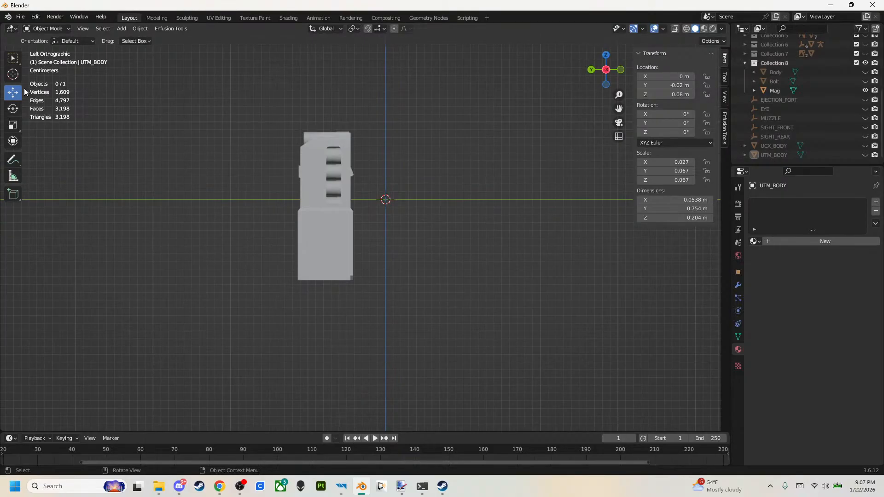
# Set the Mag's origin to its geometry and move the magazine so it is roughly centred on the vertical axis at the world origin.
pyautogui.rightClick(271, 204)
pyautogui.click(343, 166)
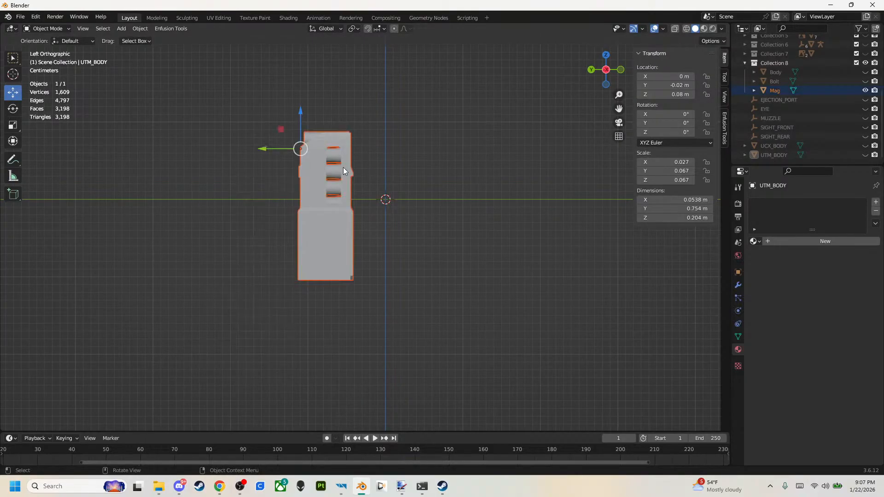
pyautogui.rightClick(328, 207)
pyautogui.moveTo(322, 248)
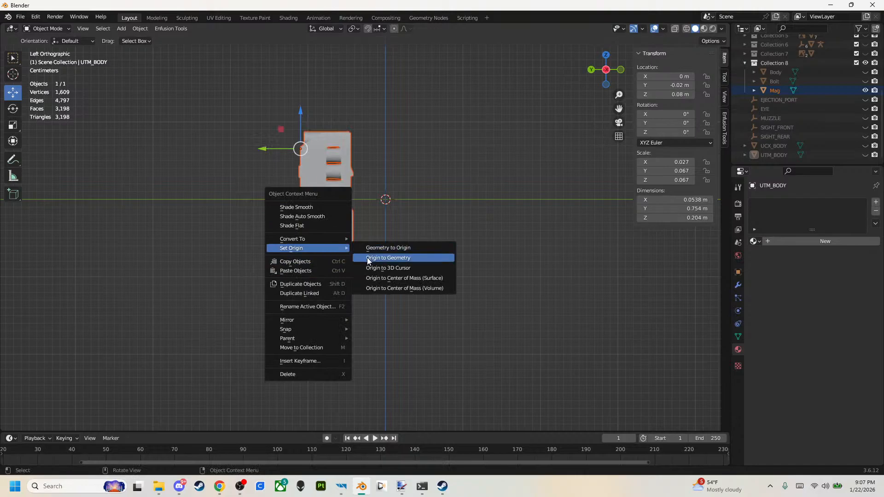
pyautogui.click(366, 258)
pyautogui.moveTo(314, 166); pyautogui.dragTo(377, 175)
pyautogui.moveTo(394, 135); pyautogui.dragTo(382, 173)
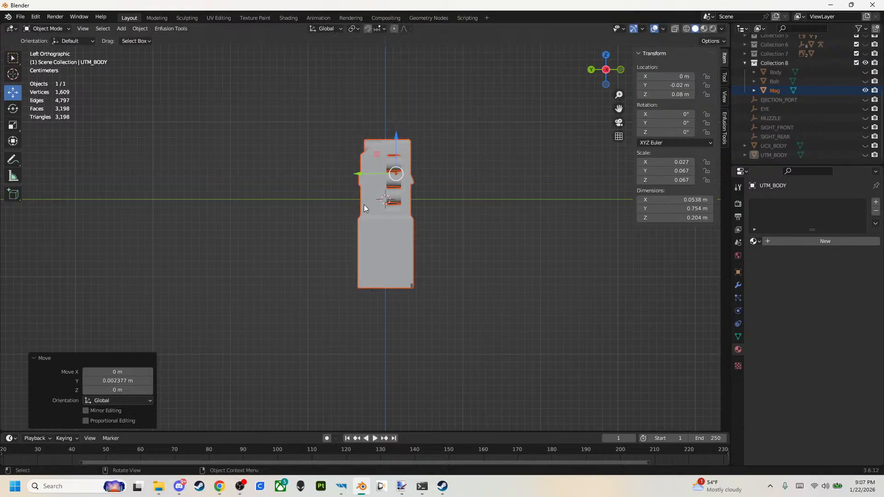
# Export the visible magazine as SG-225_BREAKER_MAG.fbx into the SG-225_BREAKER folder.
pyautogui.click(20, 16)
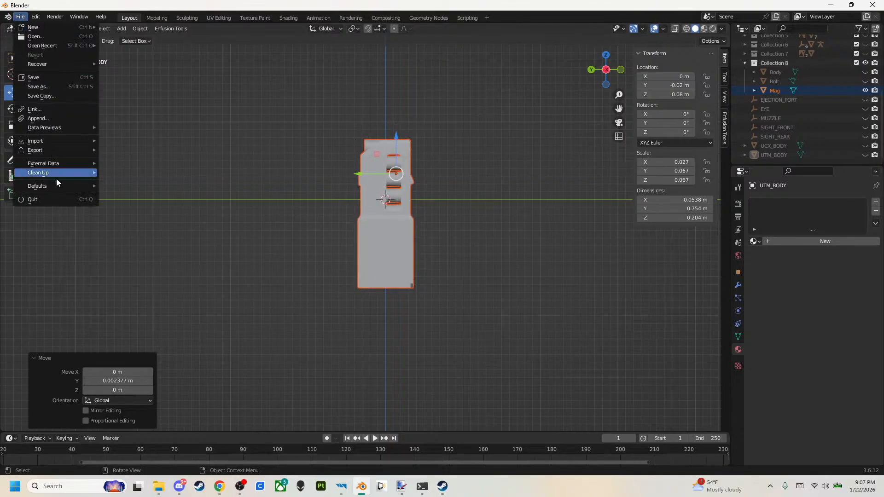
pyautogui.moveTo(54, 152)
pyautogui.click(126, 241)
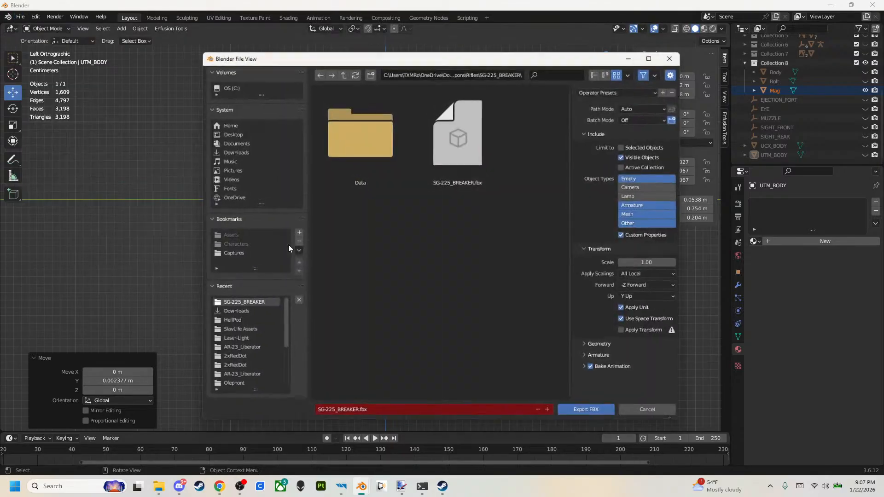
pyautogui.click(419, 414)
pyautogui.click(419, 414)
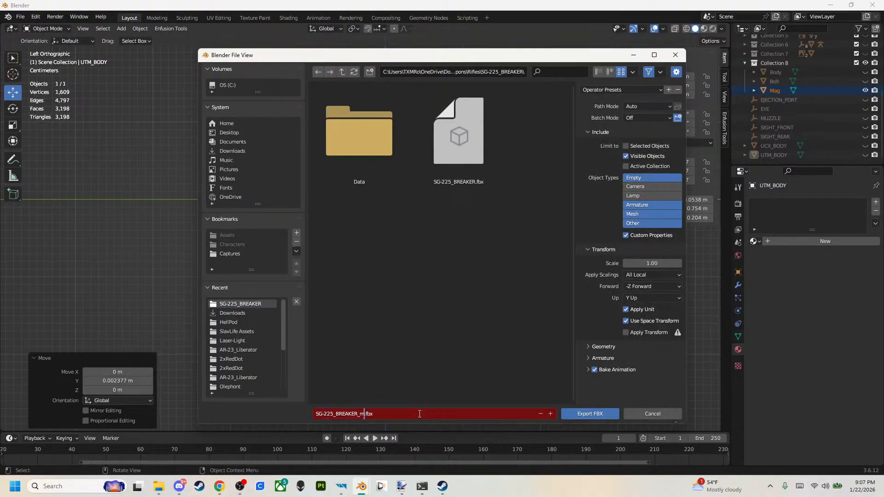
pyautogui.write('_MAG')
pyautogui.click(422, 377)
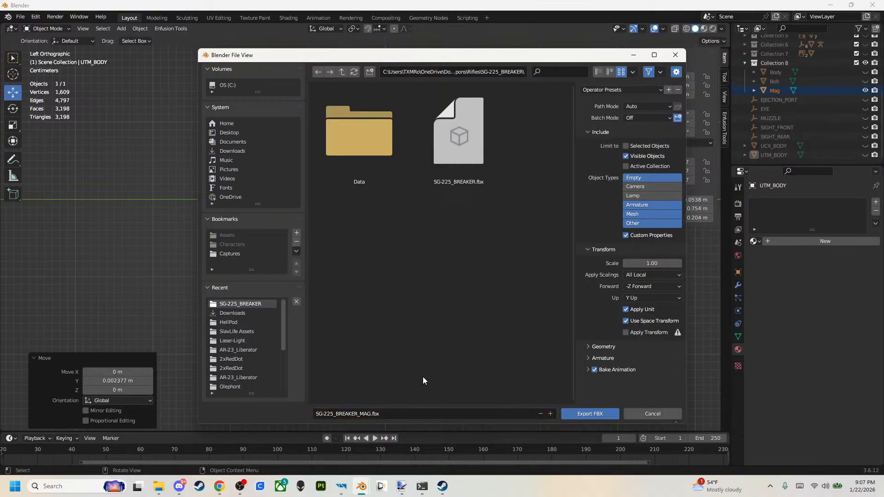
pyautogui.click(594, 414)
# Switch to Enfusion Workbench, locate the SG-225_BREAKER folder, and register and import SG-225_BREAKER_MAG.fbx.
pyautogui.moveTo(341, 486)
pyautogui.click(284, 437)
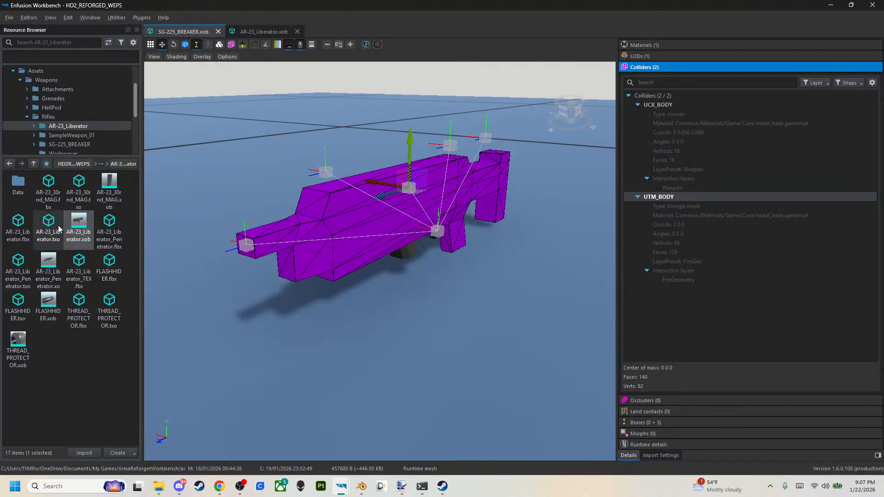
pyautogui.click(154, 32)
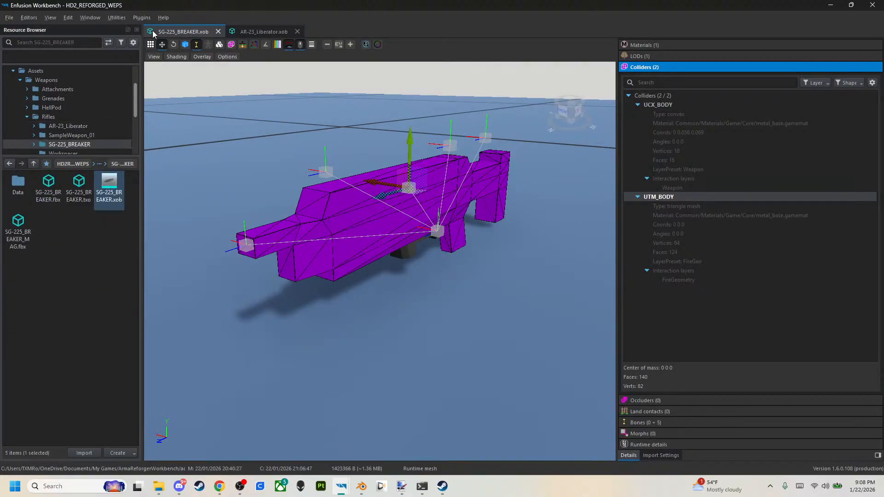
pyautogui.rightClick(32, 240)
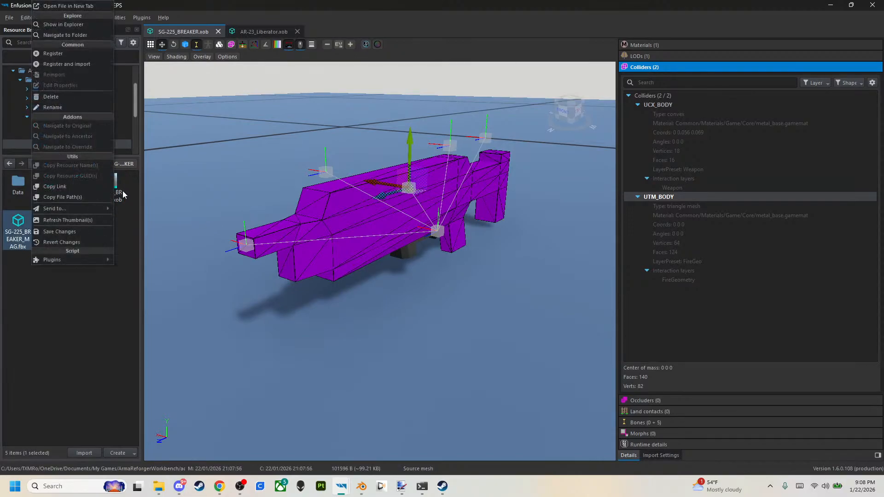
pyautogui.click(57, 64)
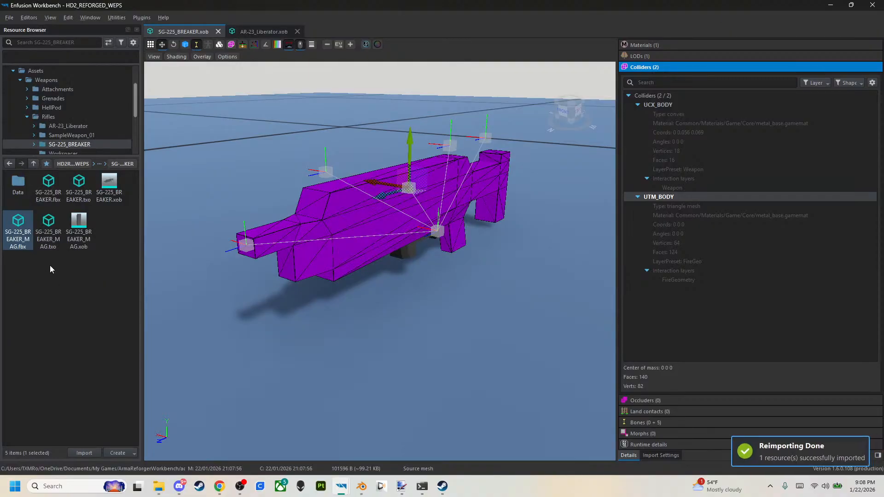
# Open SG-225_BREAKER_MAG.xob to view the magazine, return to SG-225_BREAKER.xob, and close AR-23_Liberator.xob.
pyautogui.doubleClick(78, 226)
pyautogui.moveTo(437, 318); pyautogui.dragTo(520, 295, button='right')
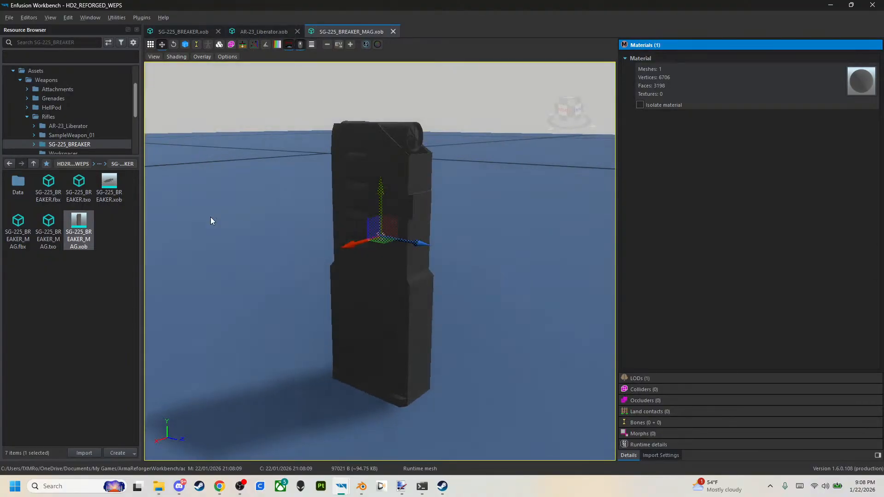
pyautogui.click(105, 184)
pyautogui.doubleClick(107, 187)
pyautogui.click(297, 32)
pyautogui.moveTo(341, 488)
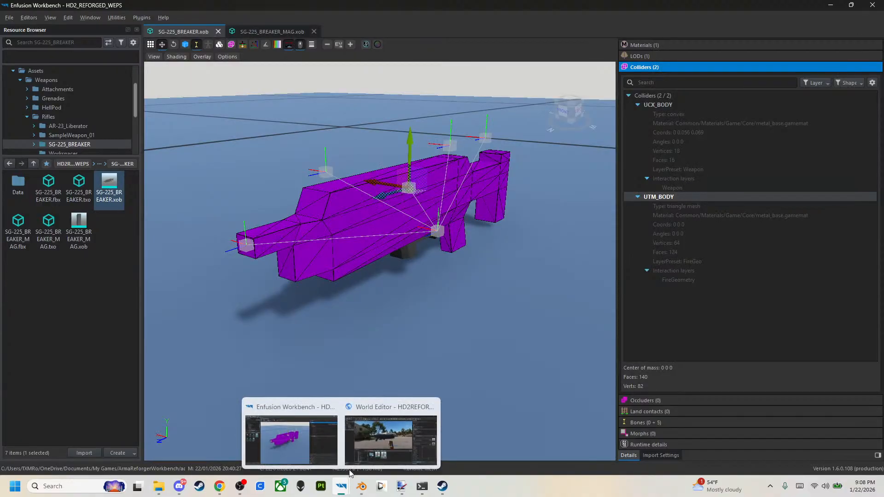
# Switch to World Editor and, in the rifle's SightsComponent, set the Sights Position pivot to EYE with a Z offset of 0.
pyautogui.click(390, 437)
pyautogui.moveTo(368, 184); pyautogui.dragTo(385, 203, button='right')
pyautogui.click(432, 219)
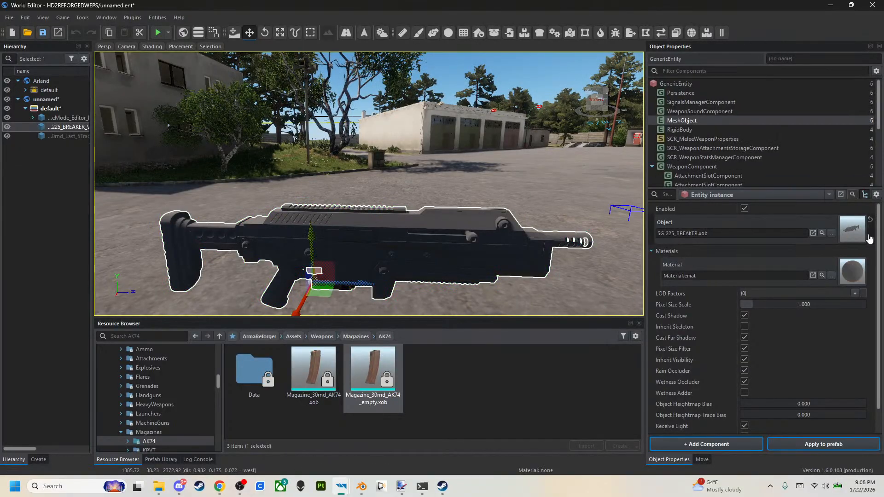
pyautogui.scroll(-1, 728, 126)
pyautogui.scroll(-1, 717, 142)
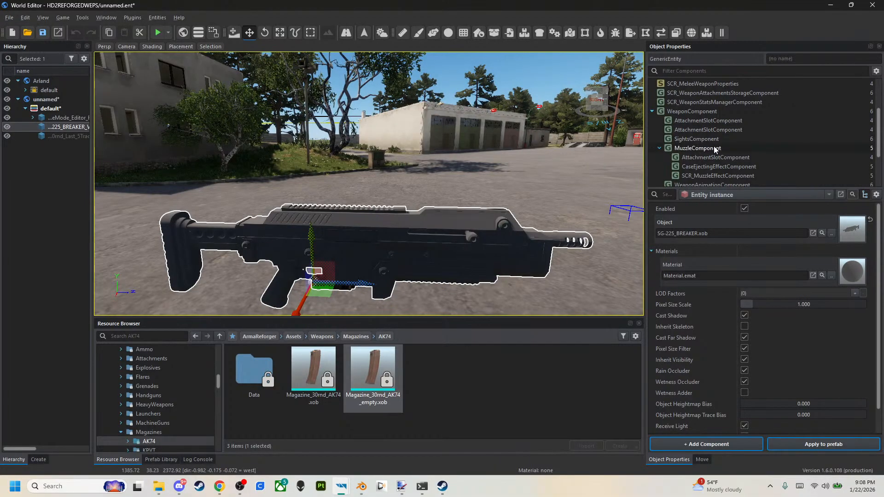
pyautogui.click(707, 139)
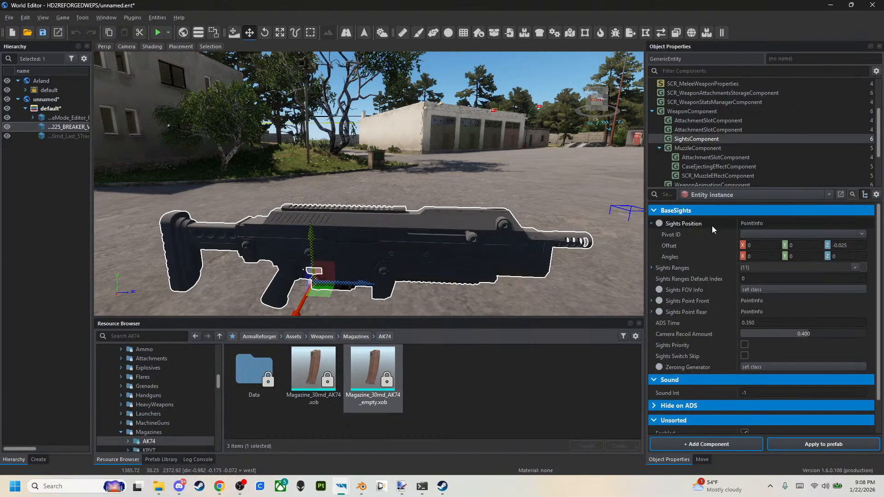
pyautogui.click(754, 234)
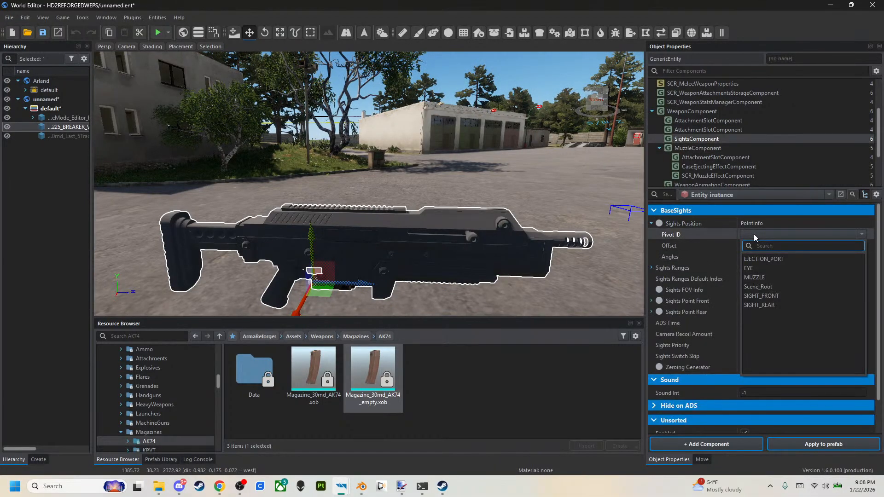
pyautogui.click(749, 268)
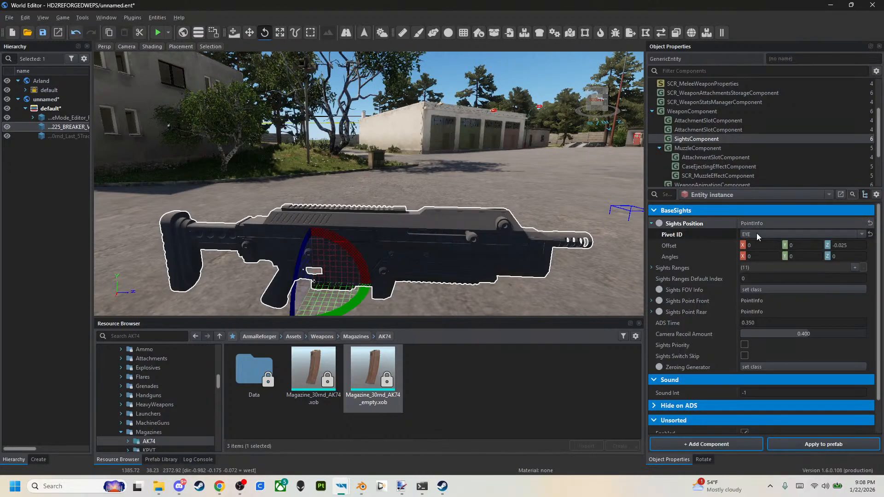
pyautogui.doubleClick(848, 244)
pyautogui.write('0')
pyautogui.press('Return')
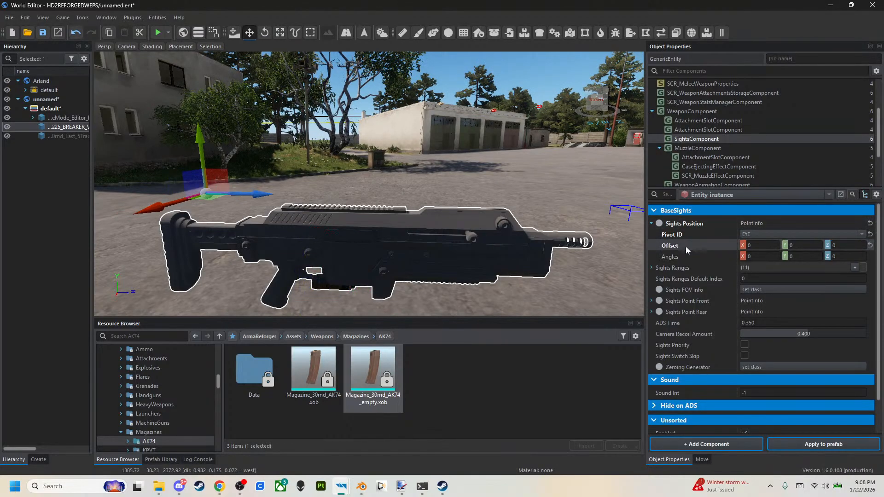
# Set the Sights Point Front pivot to SIGHT_FRONT and its Y and Z offsets to 0.
pyautogui.click(651, 301)
pyautogui.click(786, 312)
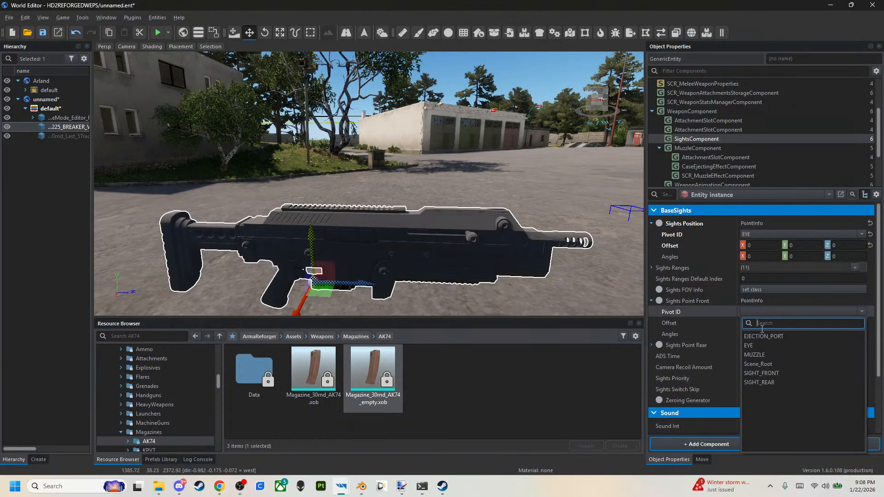
pyautogui.click(770, 374)
pyautogui.doubleClick(809, 323)
pyautogui.write('0')
pyautogui.press('Return')
pyautogui.doubleClick(849, 323)
pyautogui.write('0')
pyautogui.press('Return')
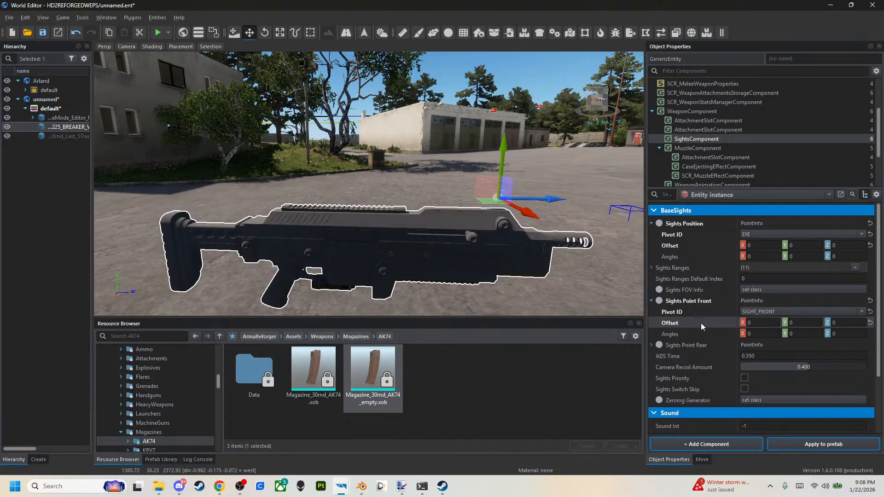
# Set the Sights Point Rear pivot to SIGHT_REAR with Y and Z offsets of 0, and apply the changes to the Rifle_SG-225_BREAKER_V2.et prefab.
pyautogui.click(652, 346)
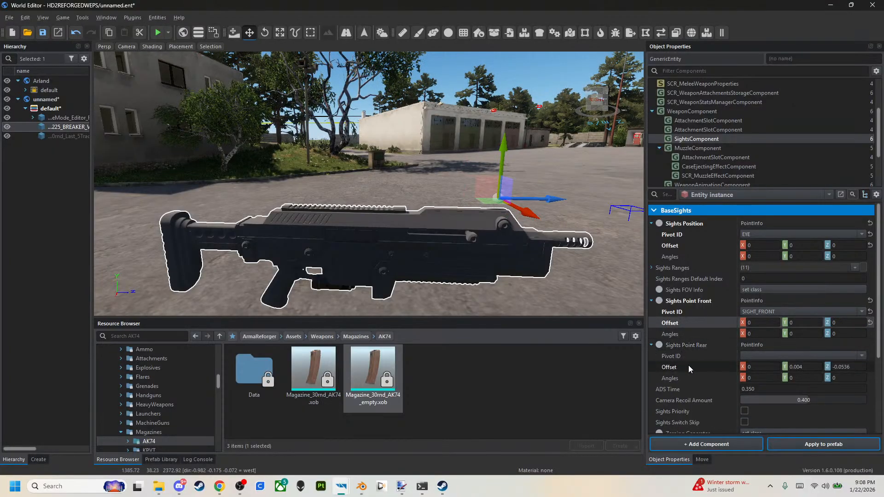
pyautogui.click(769, 356)
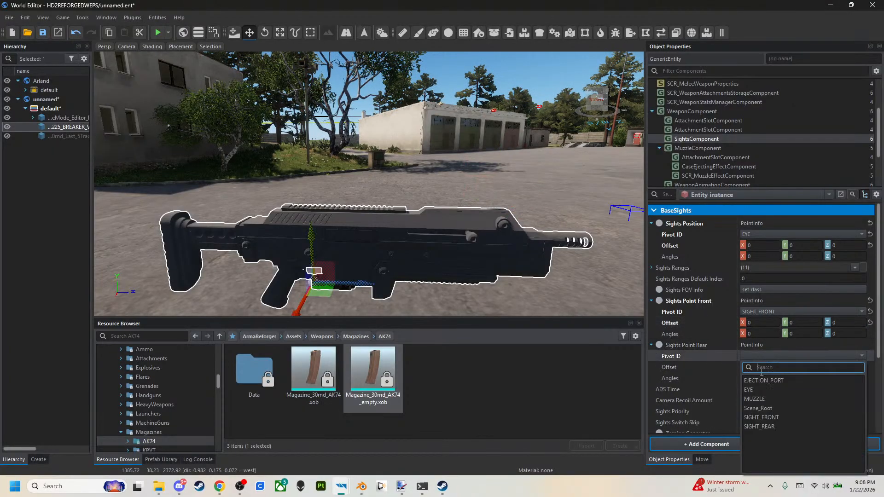
pyautogui.click(766, 427)
pyautogui.press('e')
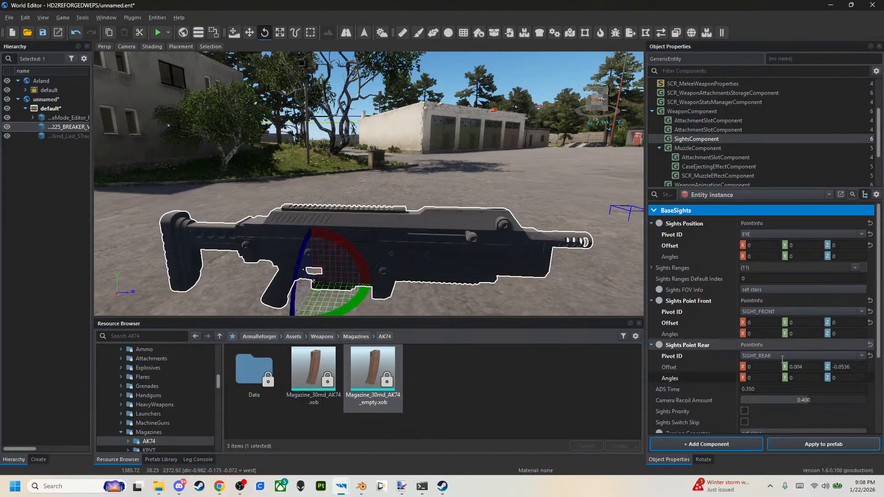
pyautogui.doubleClick(808, 368)
pyautogui.write('0')
pyautogui.press('Return')
pyautogui.doubleClick(848, 368)
pyautogui.write('0')
pyautogui.press('Return')
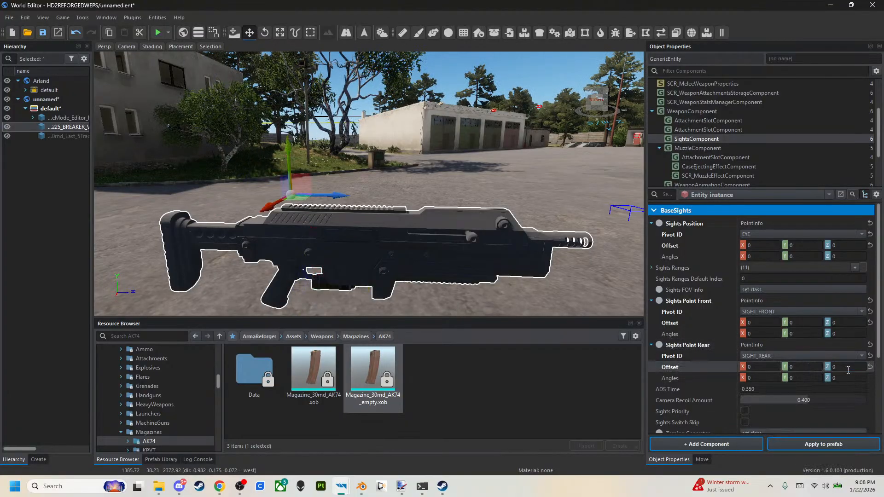
pyautogui.click(796, 445)
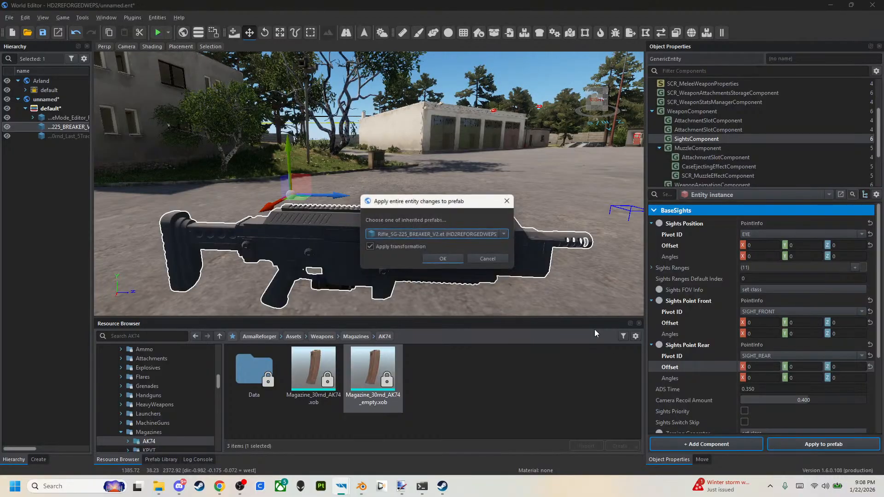
pyautogui.click(424, 259)
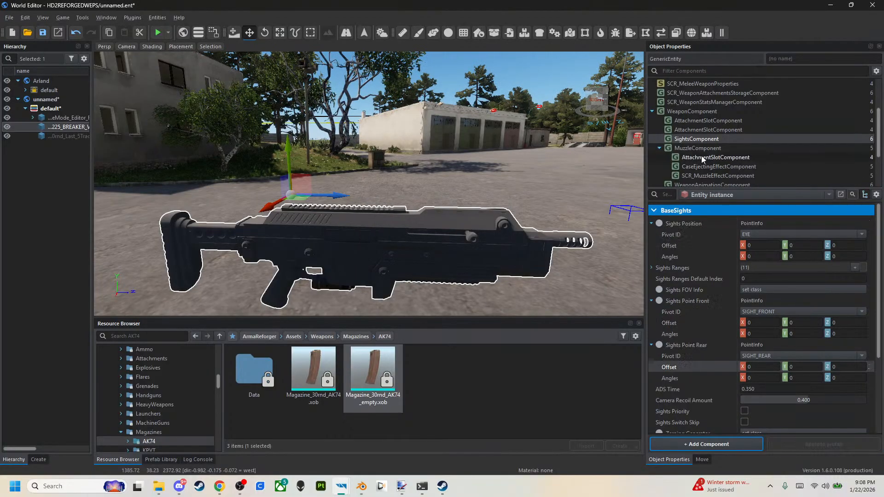
# In the MuzzleComponent, set the pivot of the Muzzle End Positions point to MUZZLE.
pyautogui.scroll(-3, 686, 304)
pyautogui.scroll(3, 686, 303)
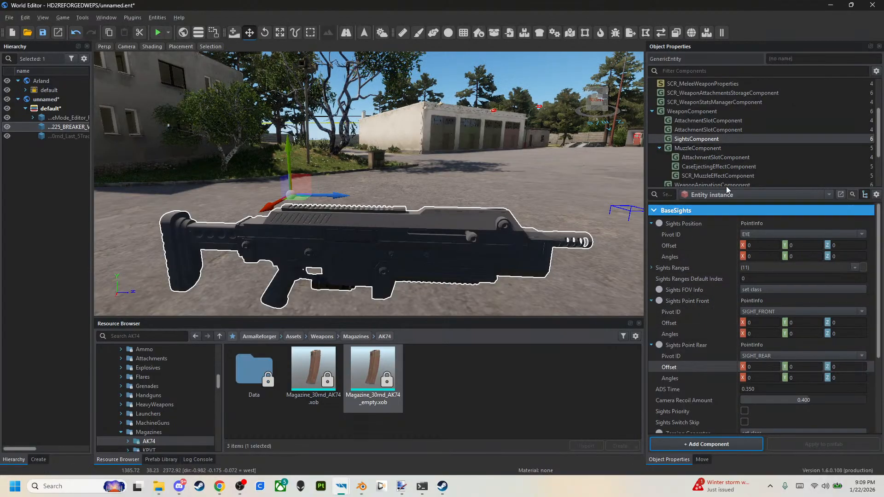
pyautogui.click(694, 149)
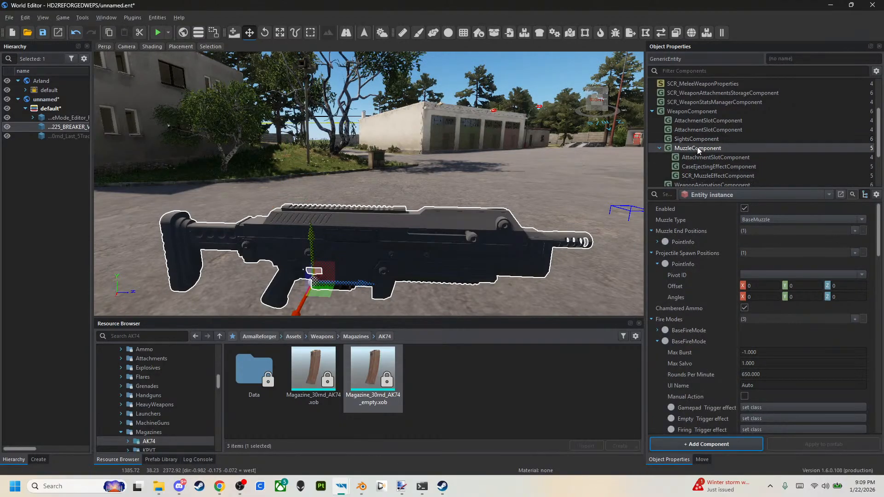
pyautogui.click(657, 242)
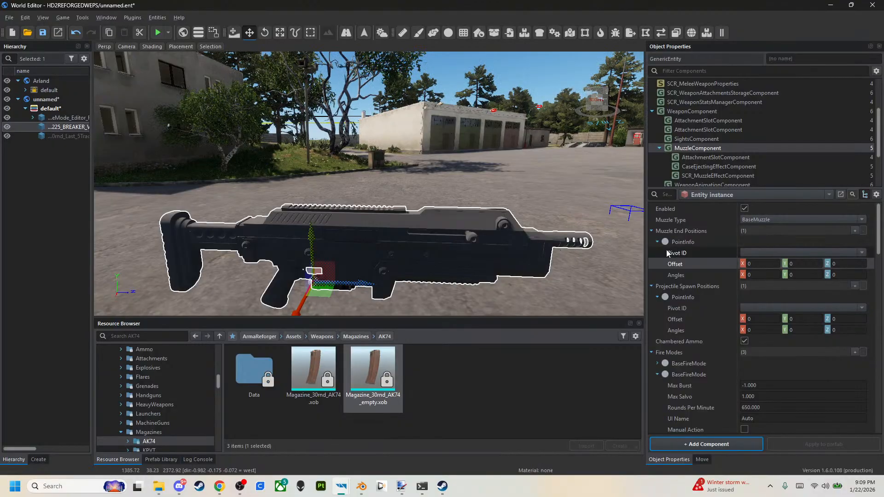
pyautogui.click(840, 252)
pyautogui.click(797, 293)
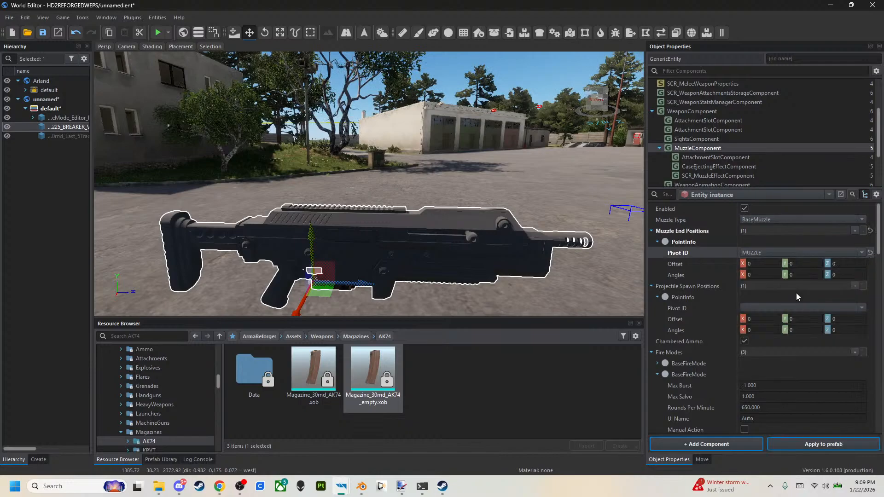
pyautogui.click(722, 264)
pyautogui.moveTo(604, 242); pyautogui.dragTo(653, 265, button='right')
pyautogui.click(657, 242)
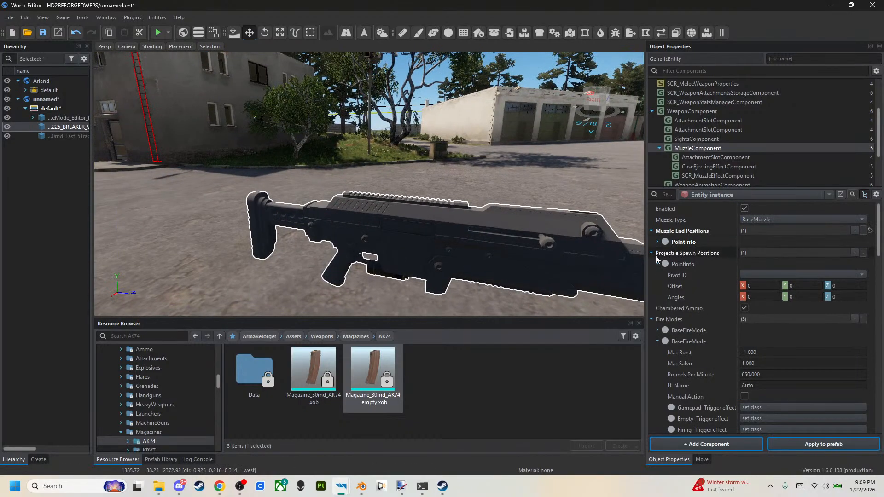
# Set the Projectile Spawn Positions pivot to MUZZLE, move the point back to a Z offset of about -0.337, and apply the changes to the prefab.
pyautogui.click(673, 285)
pyautogui.moveTo(540, 250); pyautogui.dragTo(574, 248, button='right')
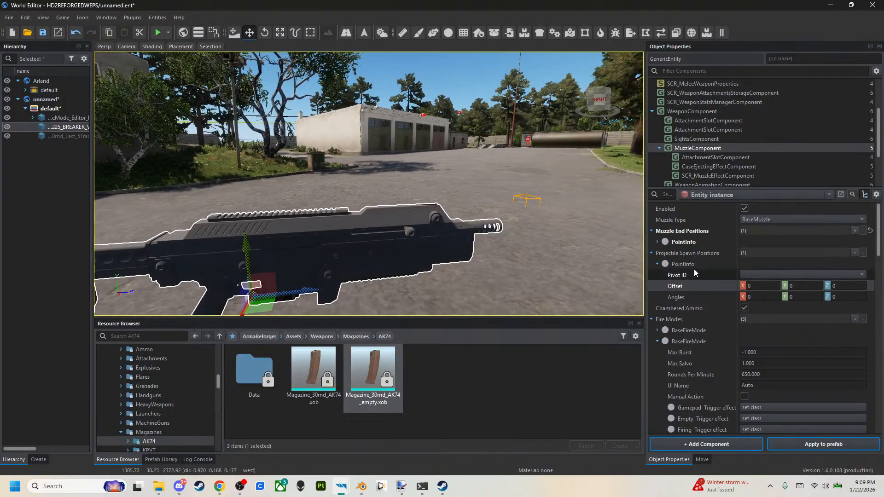
pyautogui.click(756, 275)
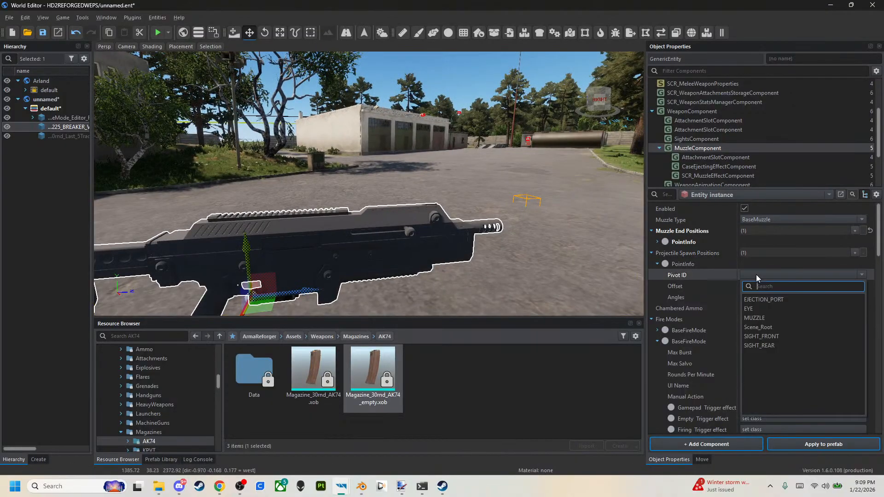
pyautogui.click(759, 317)
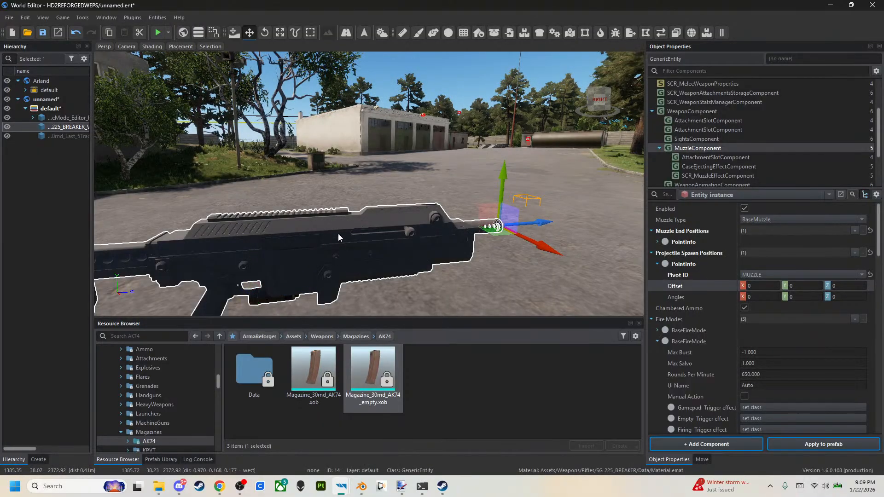
pyautogui.moveTo(533, 224); pyautogui.dragTo(388, 234)
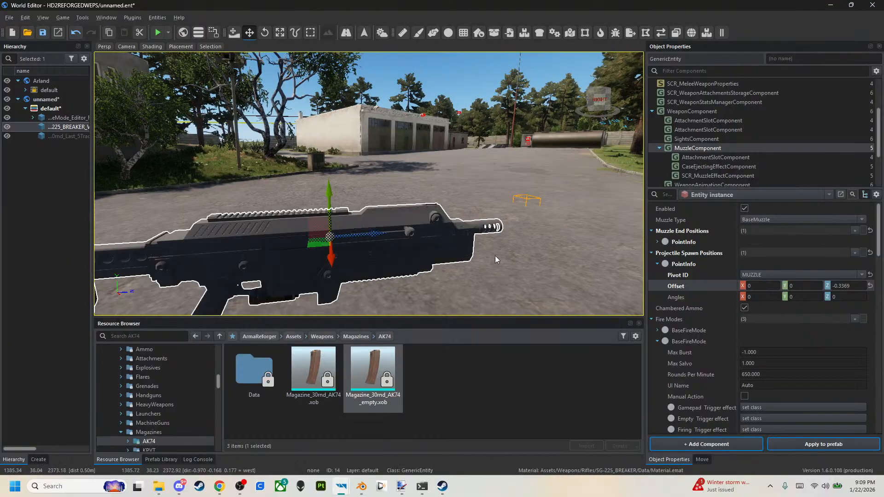
pyautogui.click(815, 444)
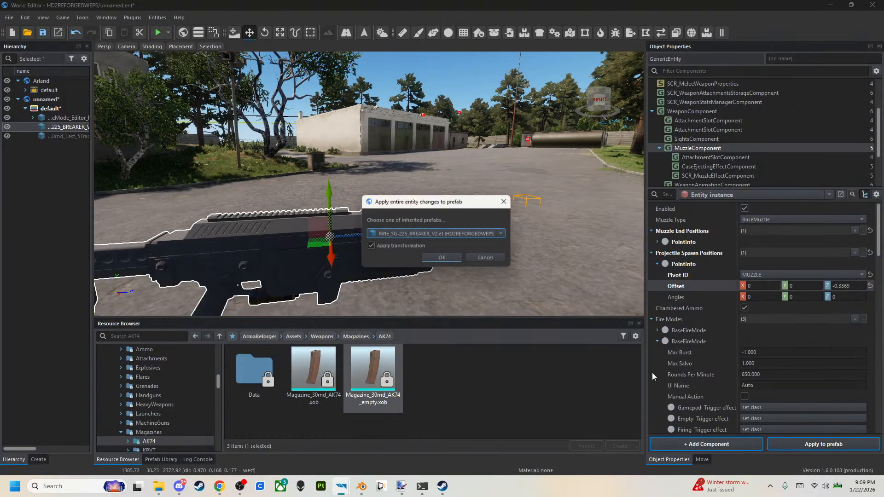
pyautogui.click(451, 261)
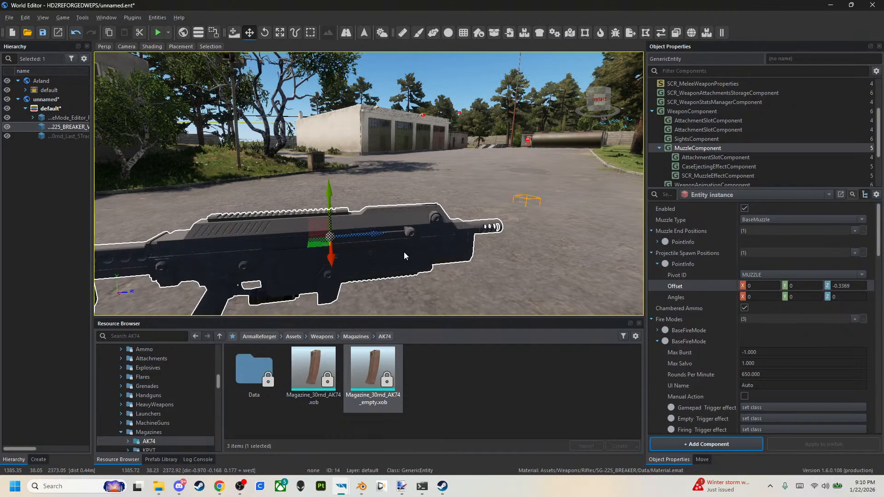
# Examine the settings of each of the three fire modes in the MuzzleComponent.
pyautogui.click(657, 342)
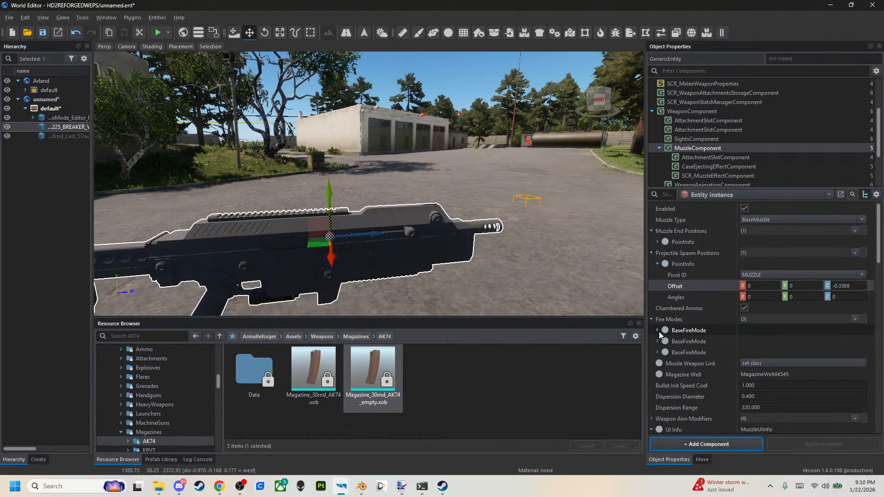
pyautogui.click(659, 331)
pyautogui.click(659, 330)
pyautogui.click(657, 340)
pyautogui.click(657, 341)
pyautogui.click(657, 352)
pyautogui.click(656, 353)
pyautogui.click(657, 341)
pyautogui.click(656, 339)
pyautogui.click(658, 330)
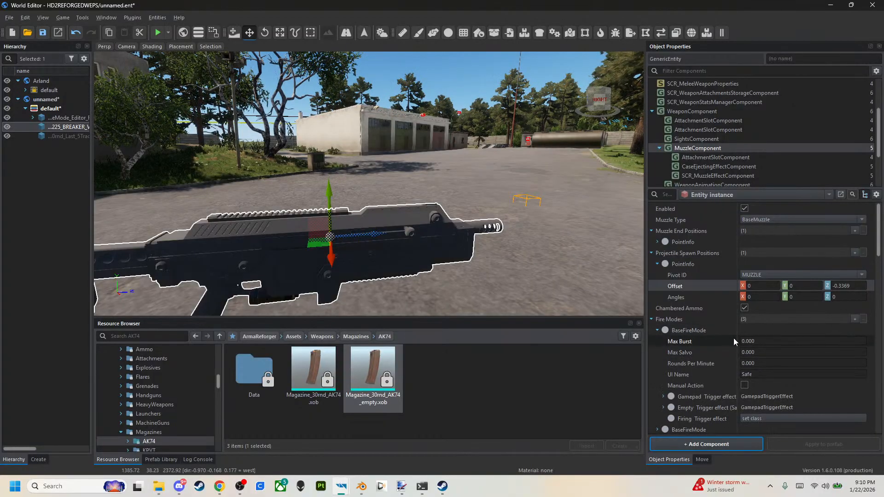
pyautogui.click(657, 330)
pyautogui.click(657, 342)
pyautogui.click(657, 341)
pyautogui.click(657, 352)
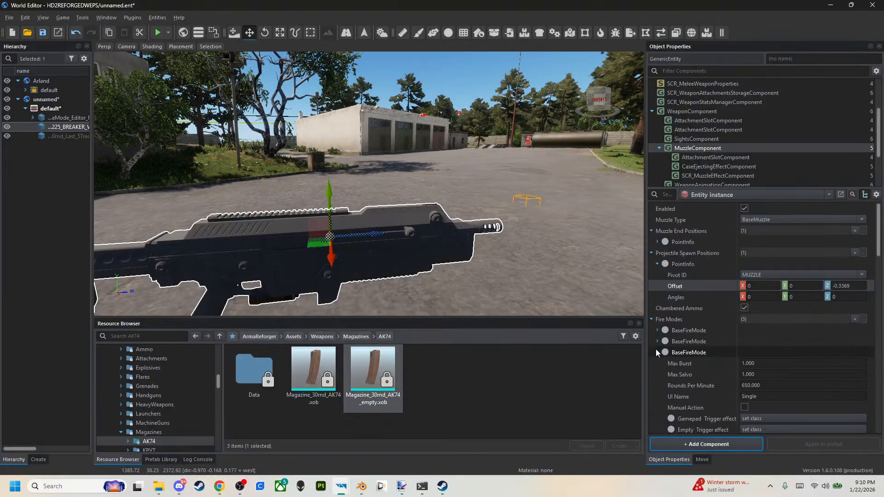
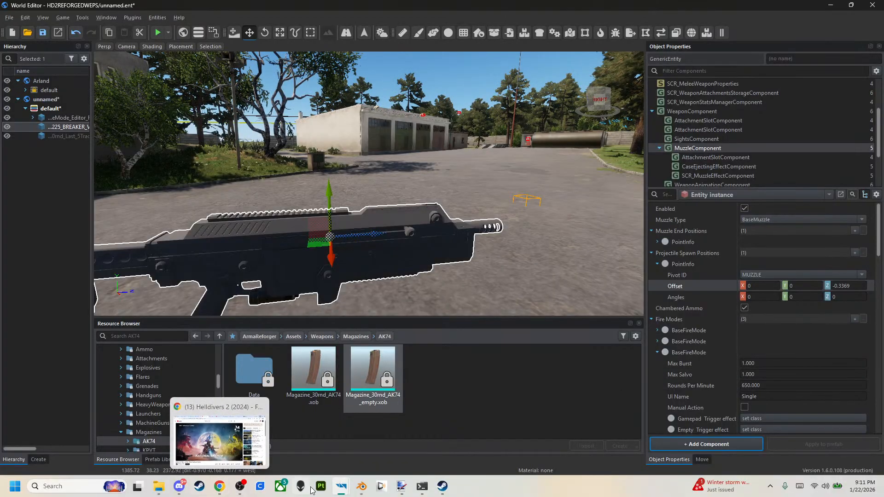
# Switch to Chrome, look up the fire rate and firing modes on the SG-225 Breaker wiki page, and return to the World Editor.
pyautogui.click(220, 488)
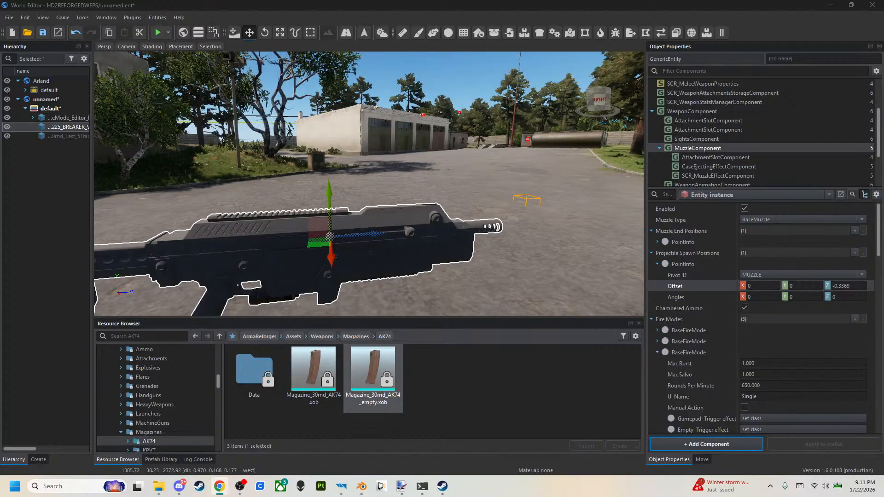
pyautogui.moveTo(883, 221); pyautogui.dragTo(416, 19)
pyautogui.scroll(-2, 533, 292)
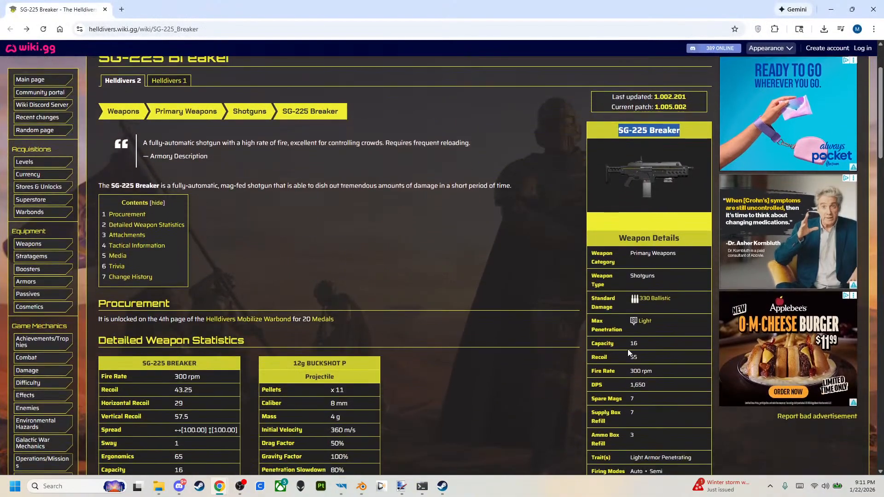
pyautogui.scroll(-1, 628, 339)
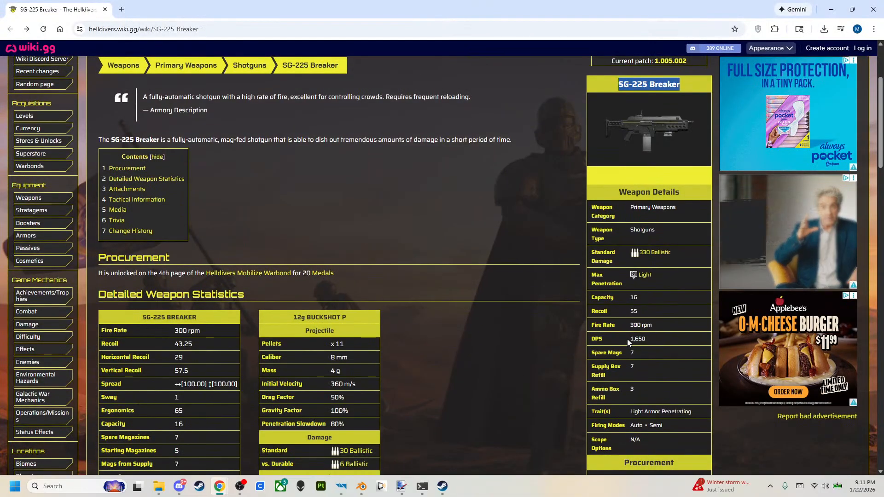
pyautogui.scroll(-1, 570, 314)
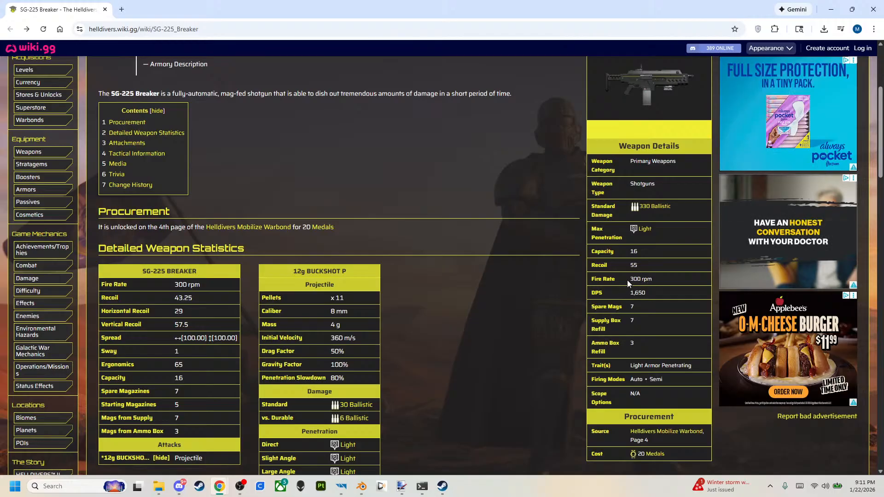
pyautogui.hotkey('alt', 'Tab')
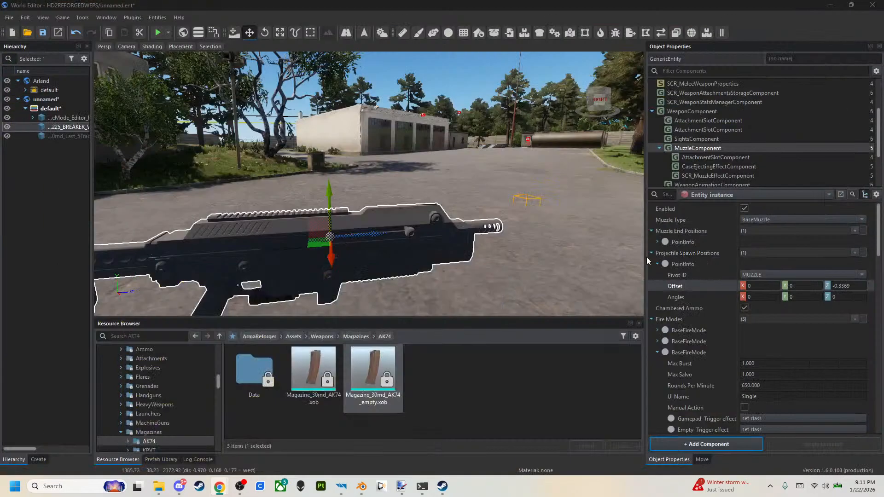
# Try a Max Burst of 1 and 300 rounds per minute on the Auto fire mode, and reset the Fire Modes changes.
pyautogui.click(657, 353)
pyautogui.click(659, 344)
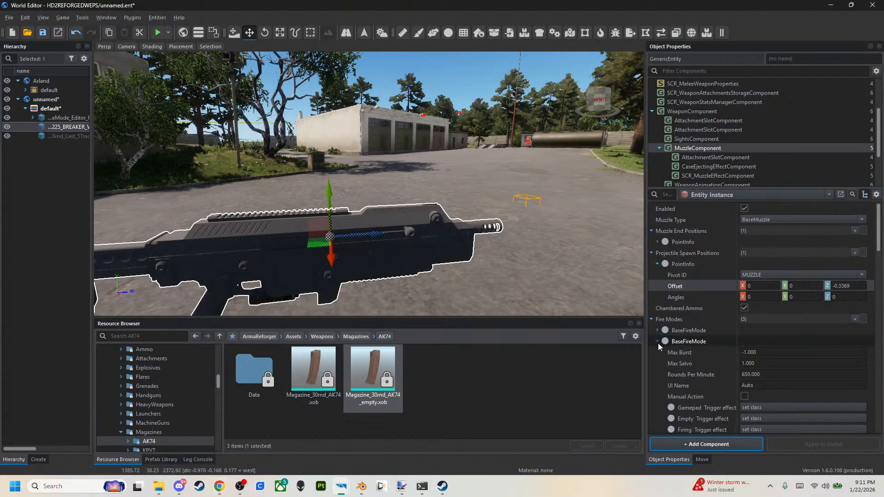
pyautogui.click(766, 351)
pyautogui.write('1')
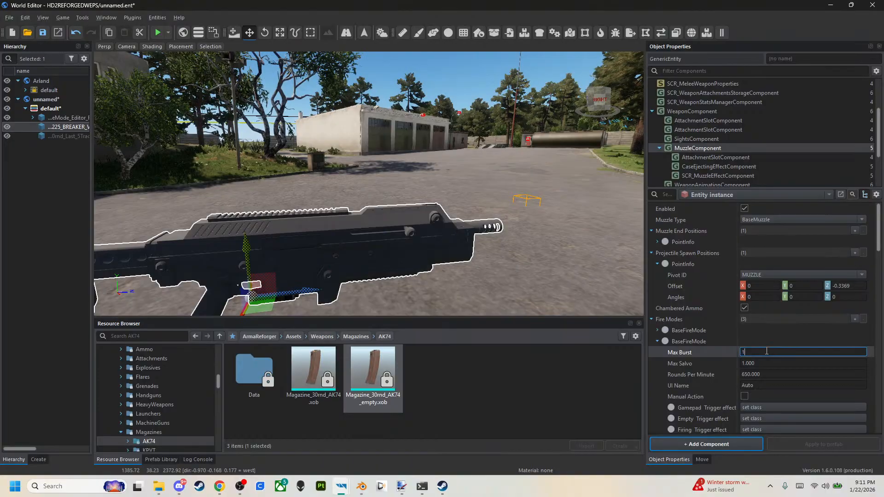
pyautogui.press('Return')
pyautogui.click(767, 374)
pyautogui.write('300')
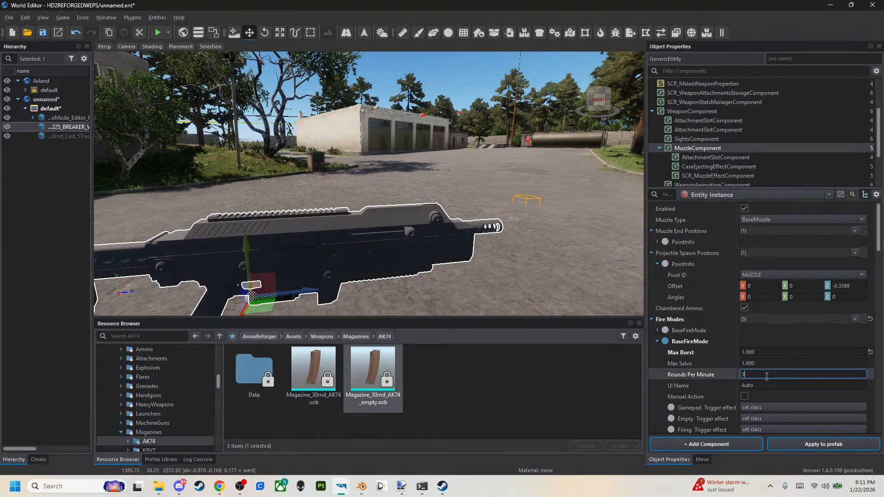
pyautogui.press('Return')
pyautogui.click(657, 341)
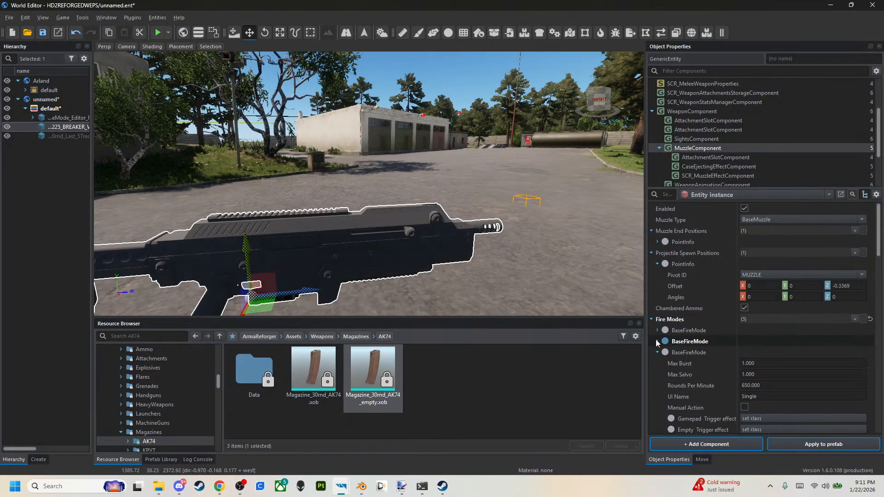
pyautogui.click(657, 352)
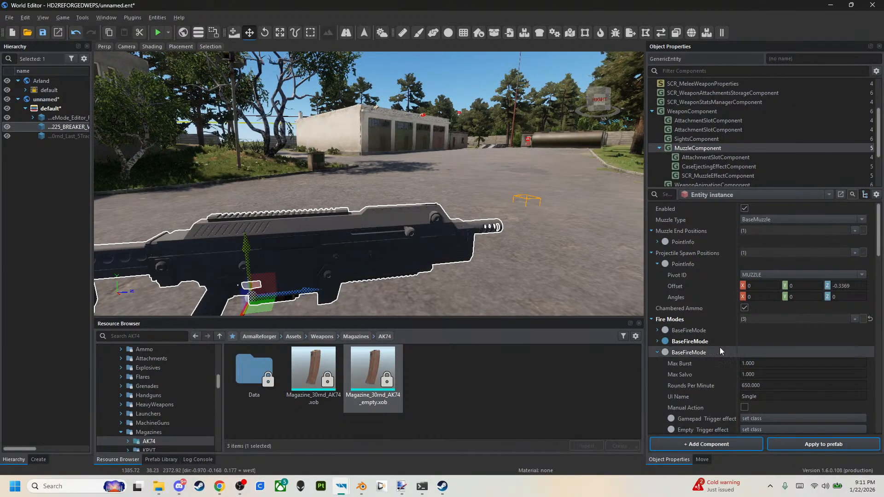
pyautogui.click(870, 319)
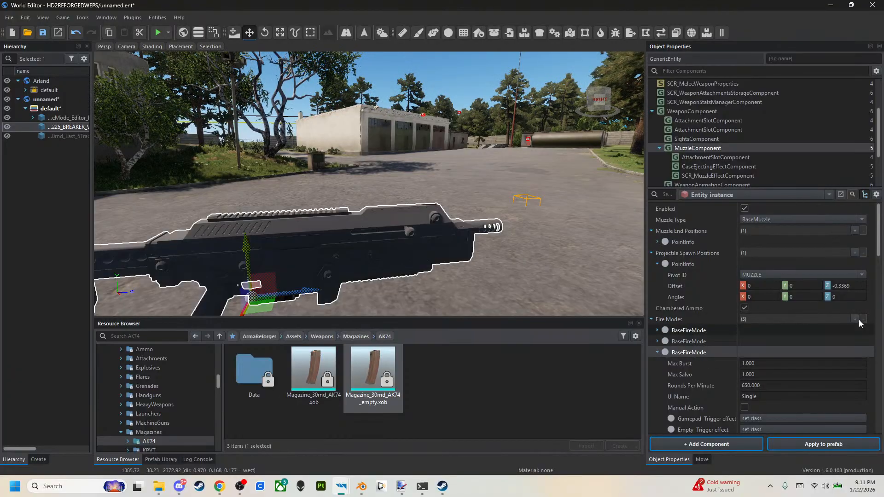
# Set the Single fire mode's Rounds Per Minute to 300 in the MuzzleComponent.
pyautogui.click(755, 385)
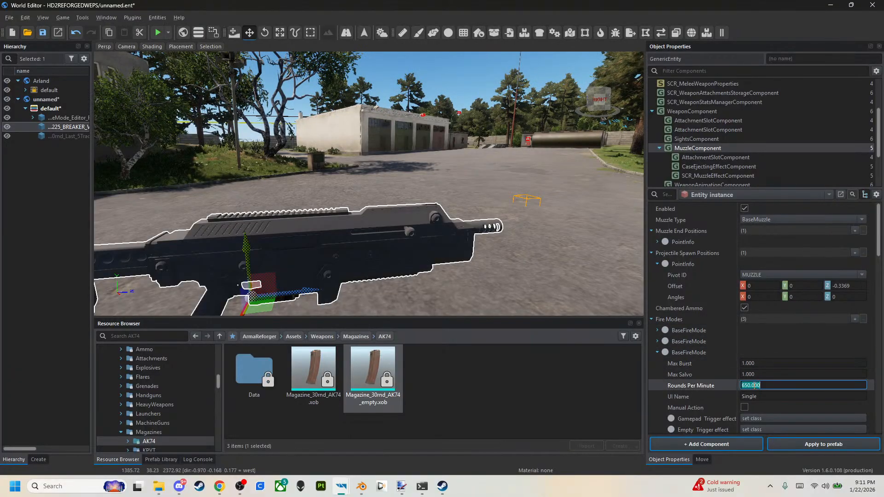
pyautogui.write('30')
pyautogui.press('Return')
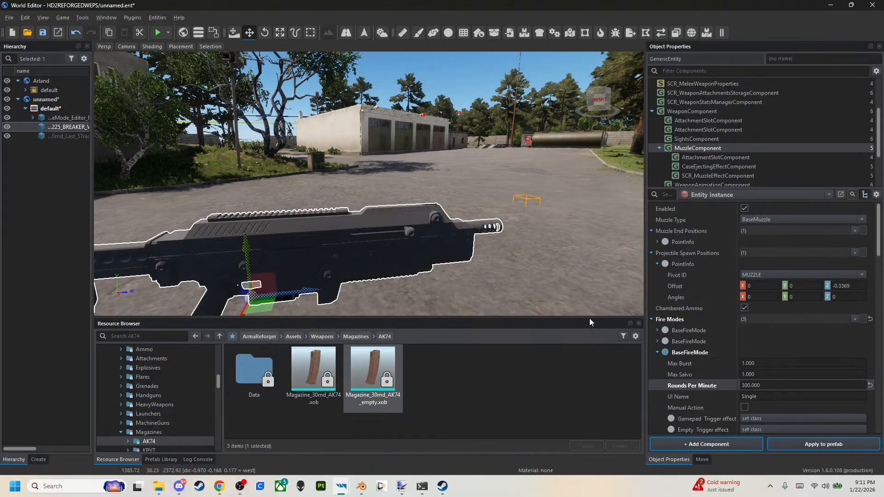
# Set the Auto fire mode's Max Burst to 1 and its Rounds Per Minute to 300.
pyautogui.click(658, 341)
pyautogui.click(755, 352)
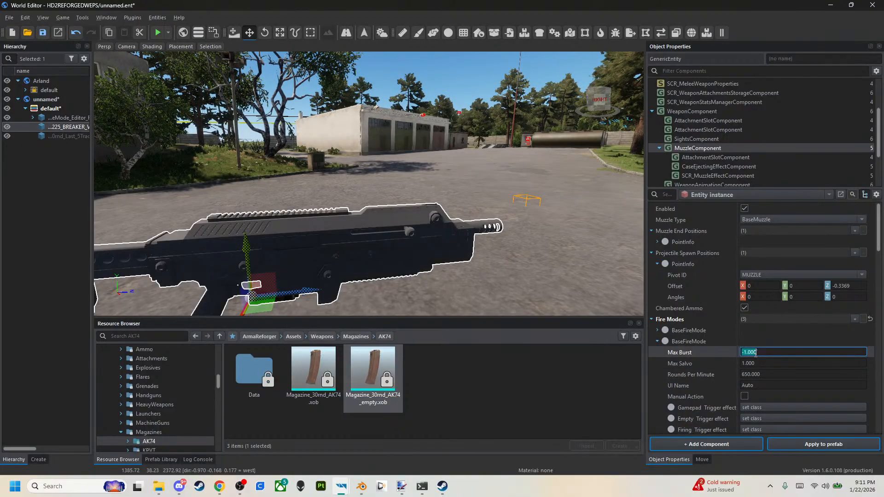
pyautogui.press('Return')
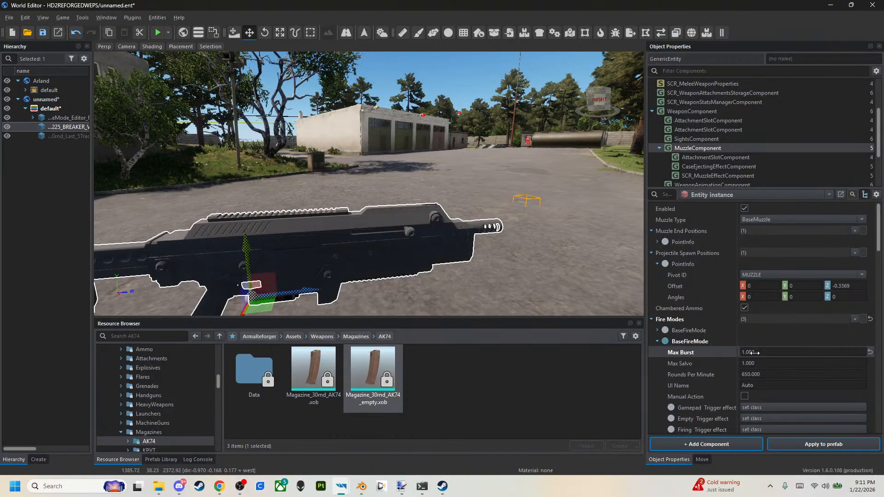
pyautogui.click(767, 374)
pyautogui.press('Return')
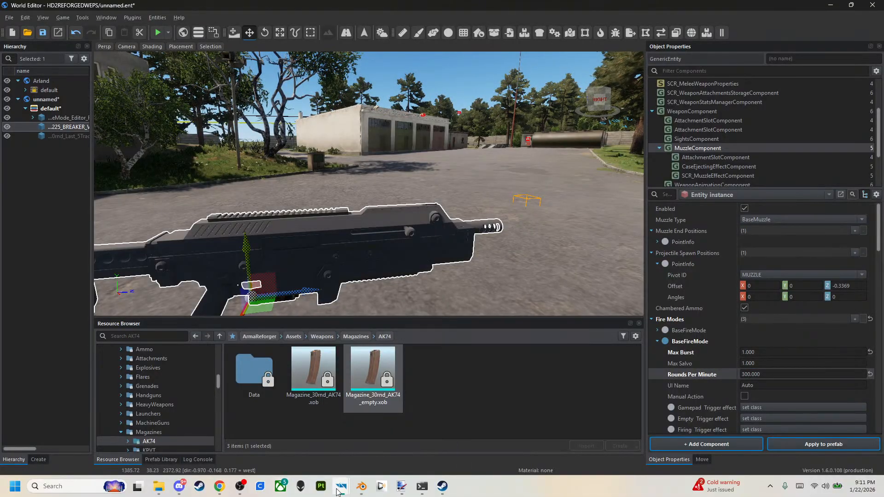
# Recheck the SG-225 Breaker's weapon details on the wiki page in Chrome and return to the World Editor.
pyautogui.moveTo(219, 486)
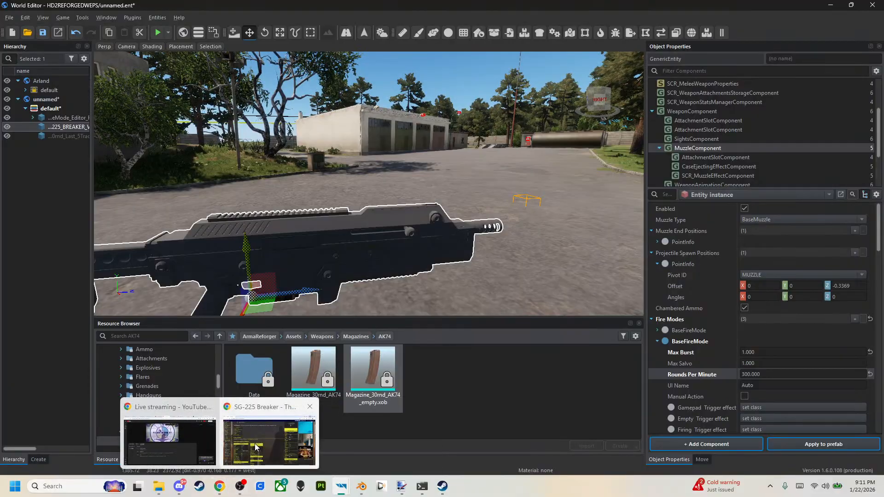
pyautogui.click(256, 447)
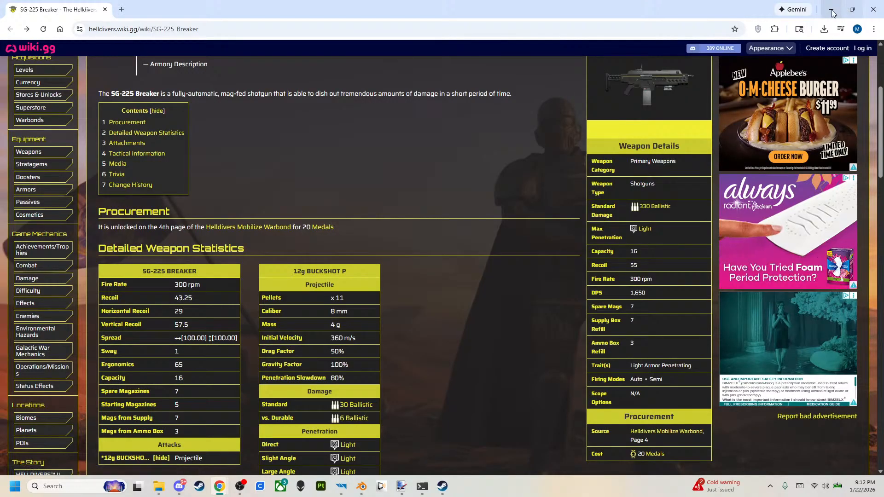
pyautogui.hotkey('alt', 'Tab')
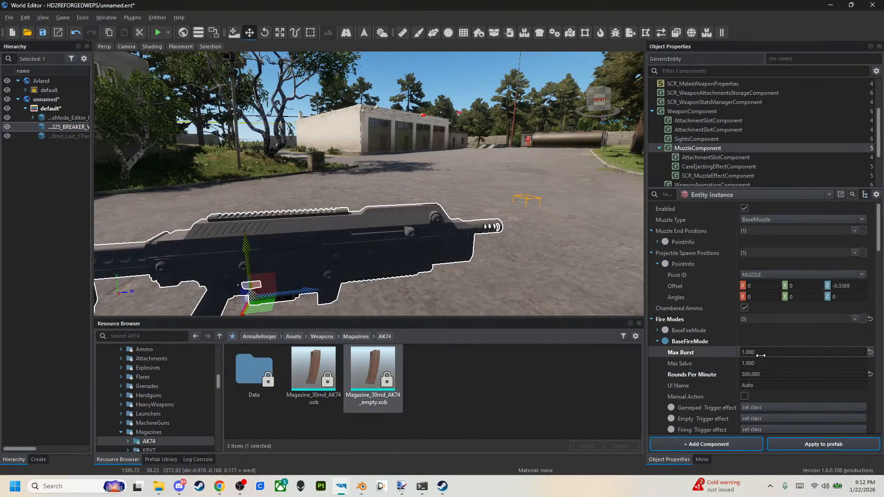
# Set the Auto fire mode's Max Burst to -1 and apply the changes to the Rifle_SG-225_BREAKER_V2.et prefab.
pyautogui.click(759, 353)
pyautogui.write('-1')
pyautogui.press('Return')
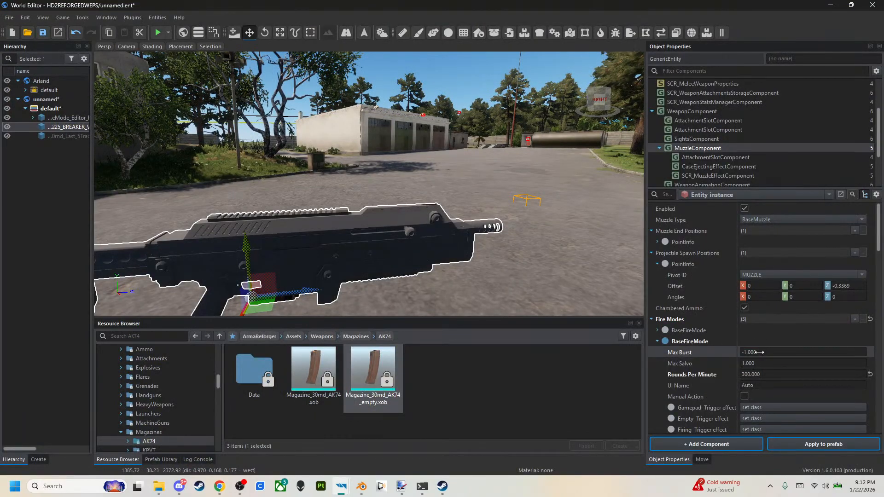
pyautogui.click(812, 445)
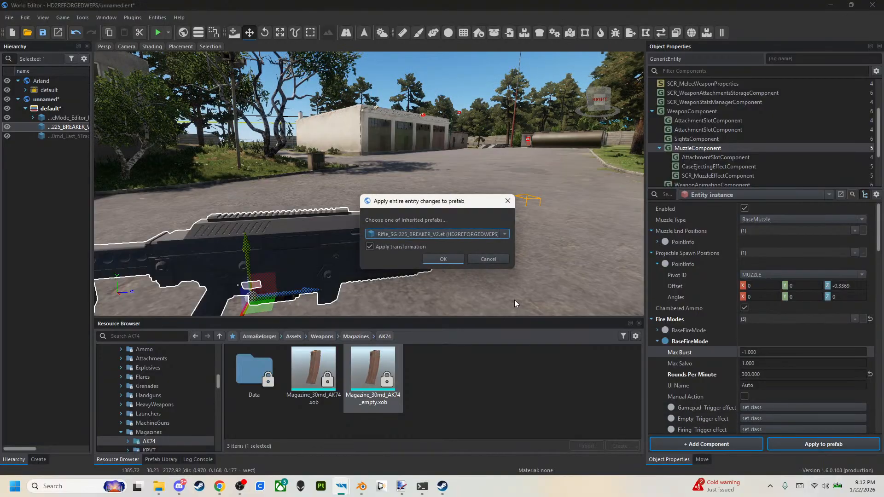
pyautogui.click(435, 262)
# Switch to Chrome and examine the SG-225 Breaker's detailed statistics, including its 12g Buckshot projectile table.
pyautogui.click(831, 6)
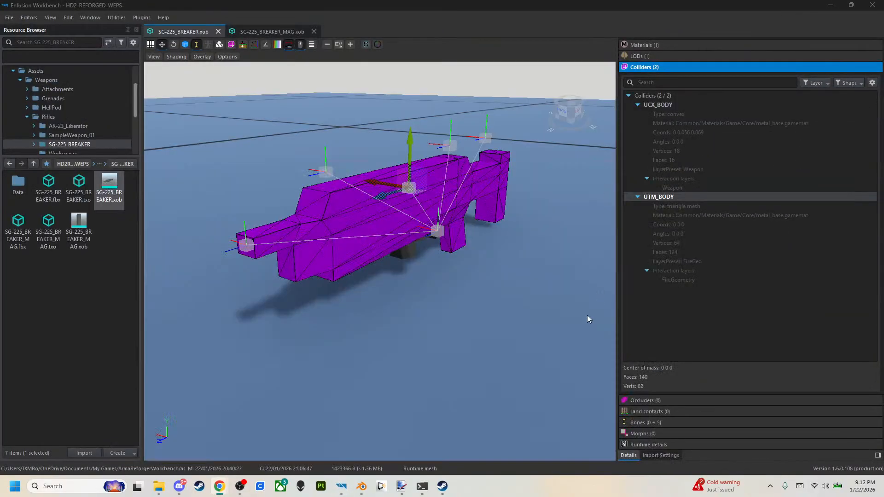
pyautogui.moveTo(221, 485)
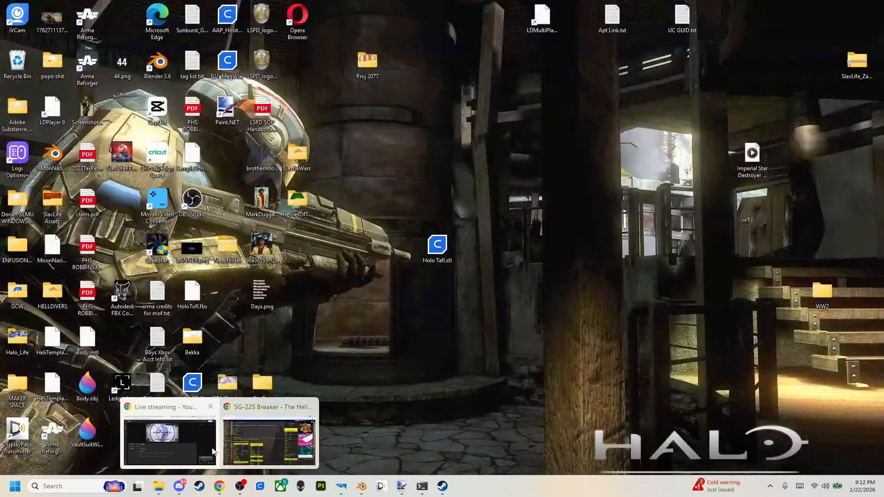
pyautogui.click(267, 440)
pyautogui.scroll(-2, 709, 352)
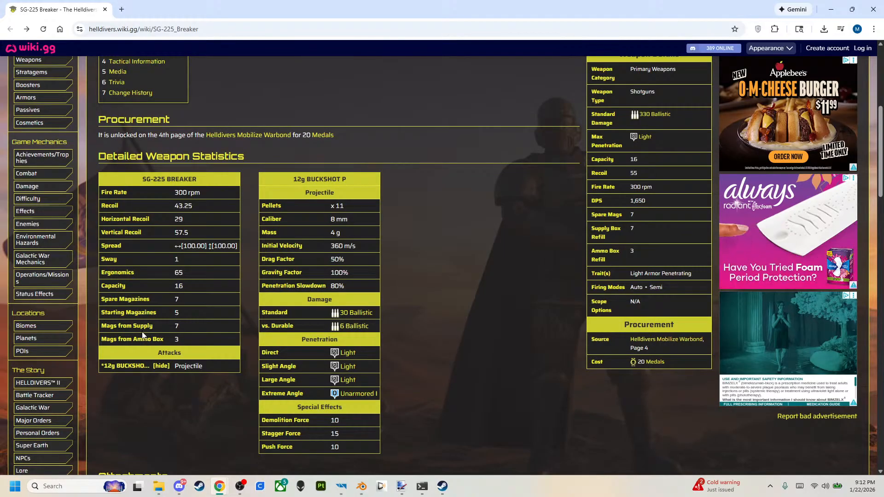
pyautogui.click(160, 368)
pyautogui.click(161, 368)
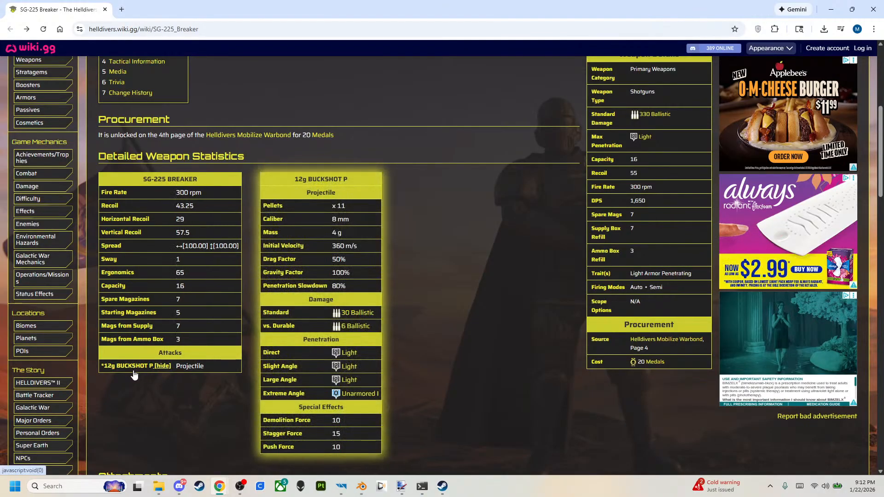
pyautogui.click(161, 367)
pyautogui.click(157, 369)
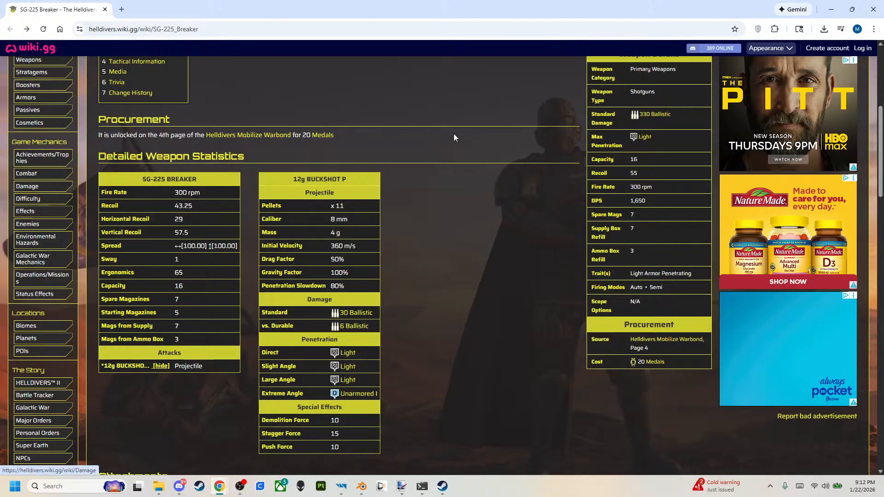
# Open the AR-23 Liberator page from the wiki's Primary Weapons overview for comparison, and minimise the browser.
pyautogui.scroll(3, 369, 158)
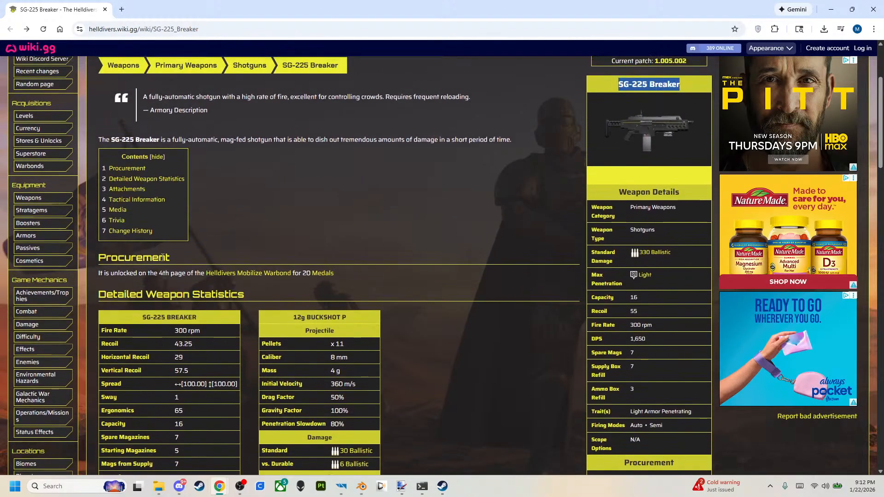
pyautogui.scroll(1, 175, 129)
pyautogui.click(185, 112)
pyautogui.scroll(-6, 361, 290)
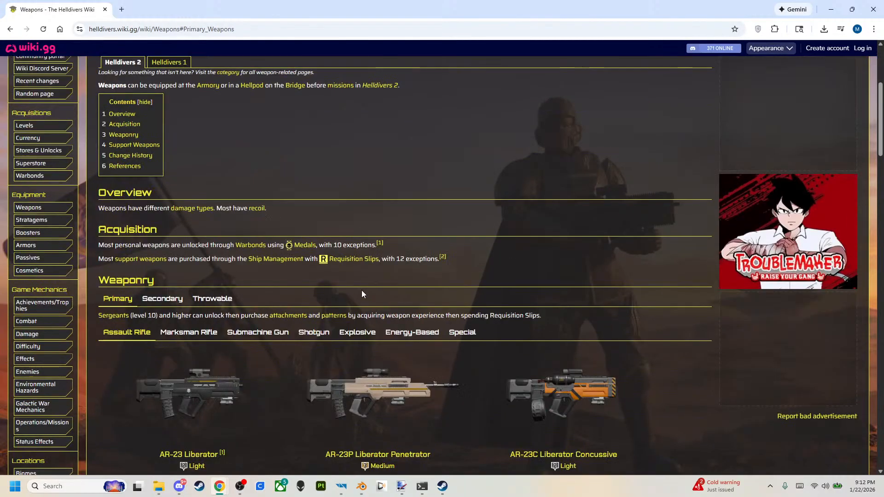
pyautogui.click(223, 256)
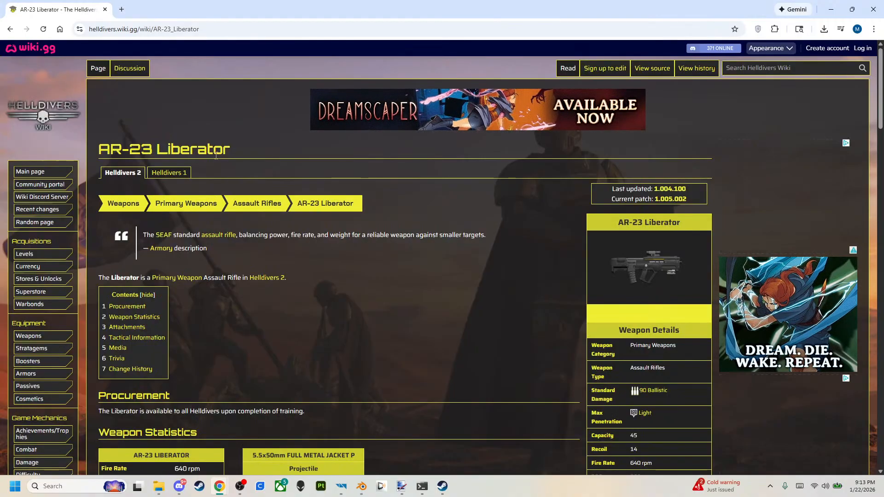
pyautogui.click(834, 10)
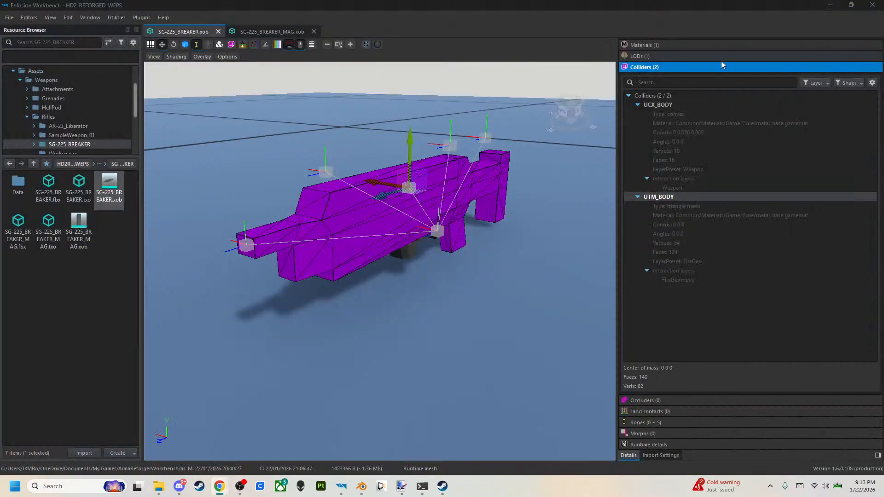
# Switch back to the World Editor and set the Auto fire mode's Max Salvo to 11.
pyautogui.moveTo(347, 487)
pyautogui.click(383, 444)
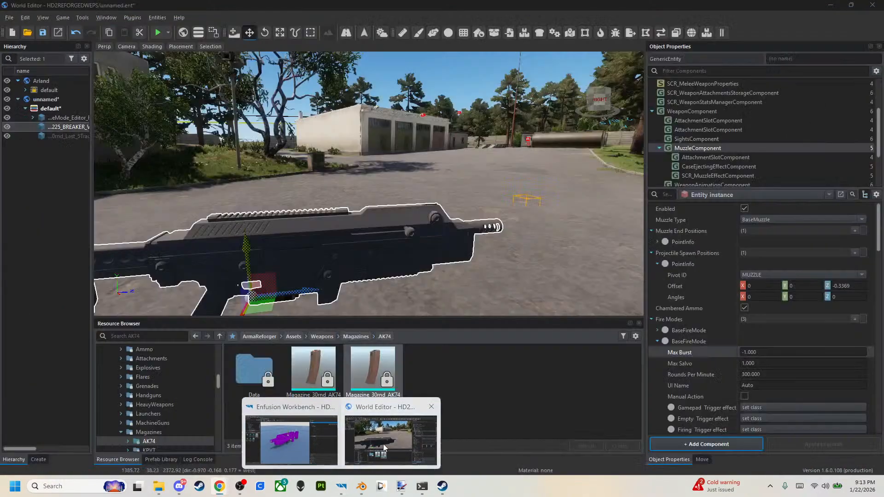
pyautogui.click(755, 364)
pyautogui.write('11')
pyautogui.press('Return')
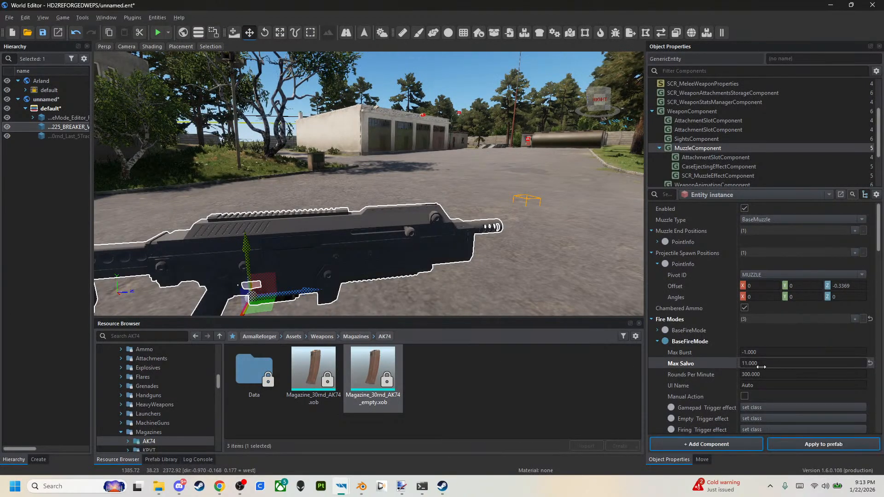
# Set the Single fire mode's Max Salvo to 11 and apply the changes to the rifle prefab.
pyautogui.scroll(-1, 668, 355)
pyautogui.scroll(-2, 670, 359)
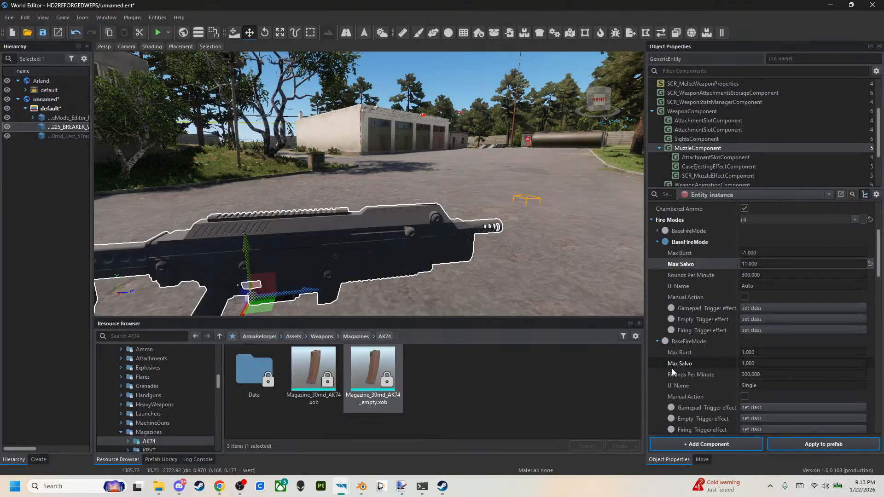
pyautogui.click(756, 364)
pyautogui.write('11')
pyautogui.press('Return')
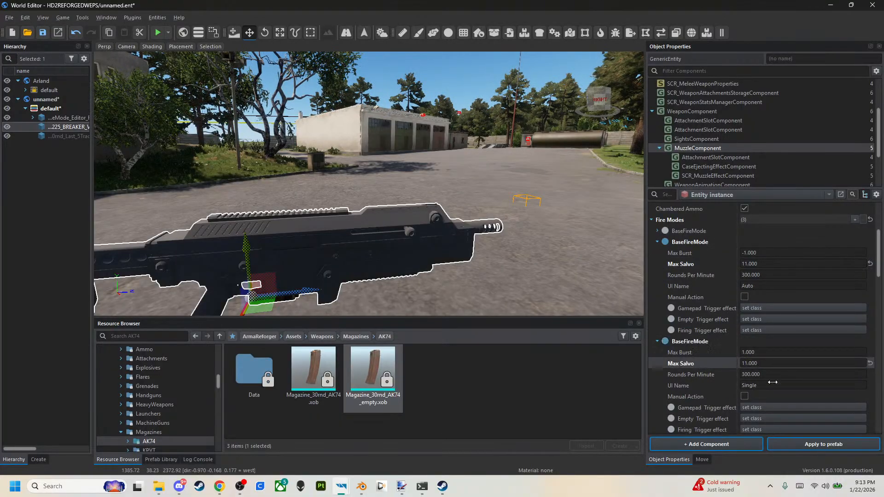
pyautogui.click(823, 444)
pyautogui.click(437, 257)
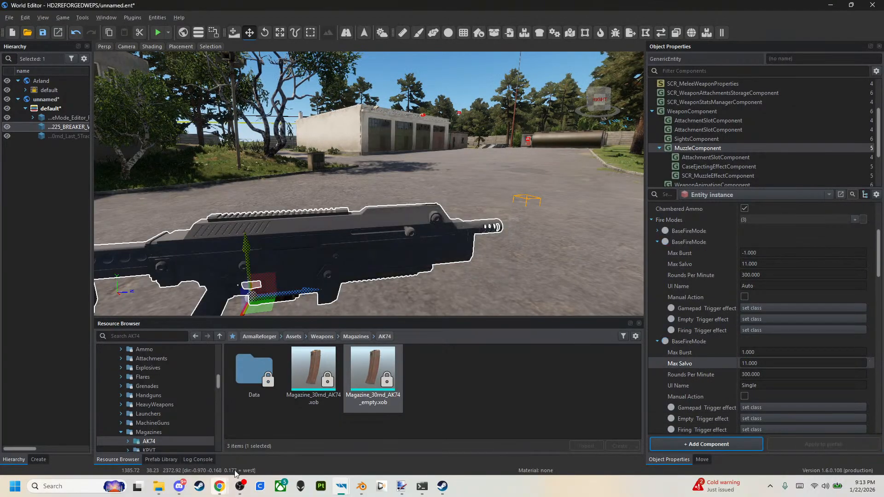
# Switch to Chrome, review the SG-225 Breaker's weapon stats on the wiki, and minimise the browser.
pyautogui.click(218, 493)
pyautogui.click(258, 443)
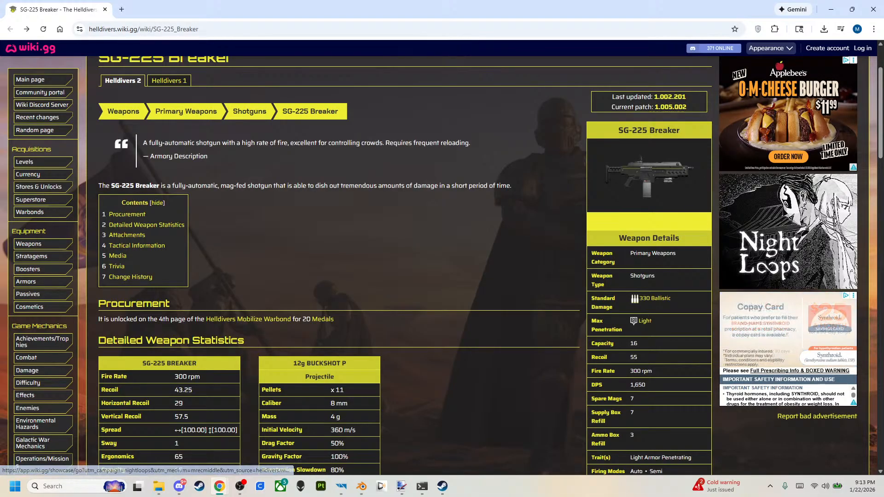
pyautogui.hotkey('alt', 'Tab')
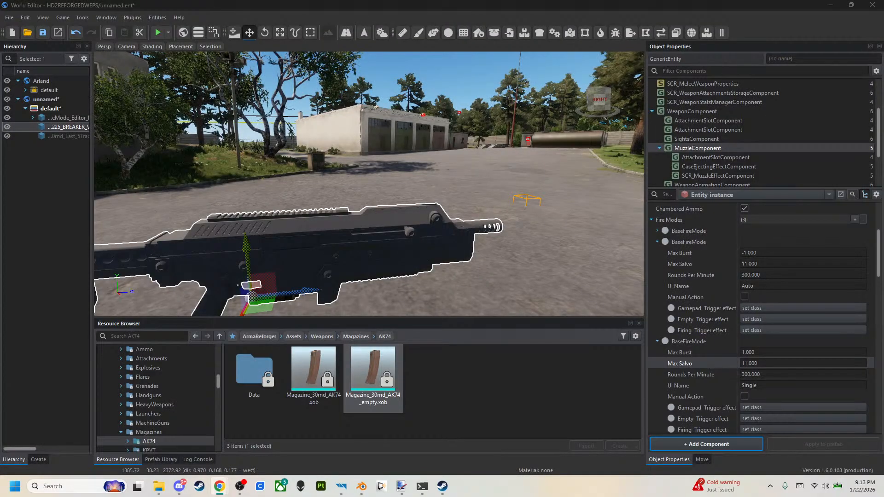
pyautogui.hotkey('alt', 'Tab')
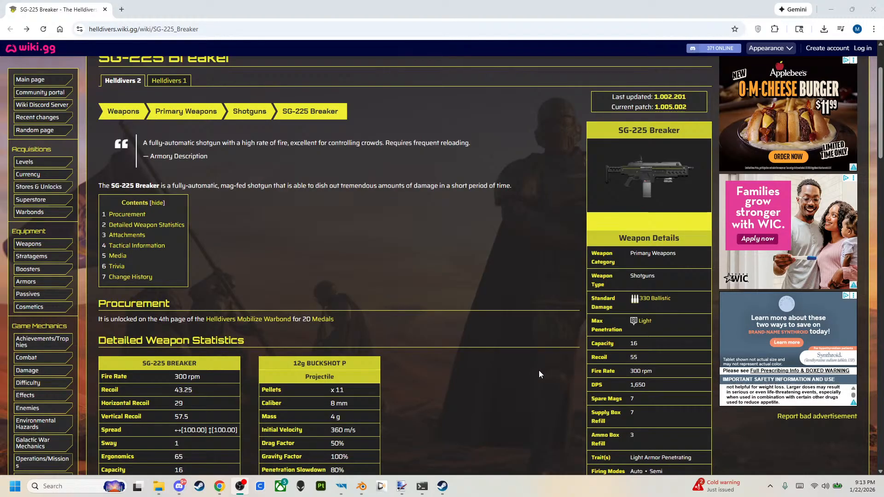
pyautogui.click(833, 9)
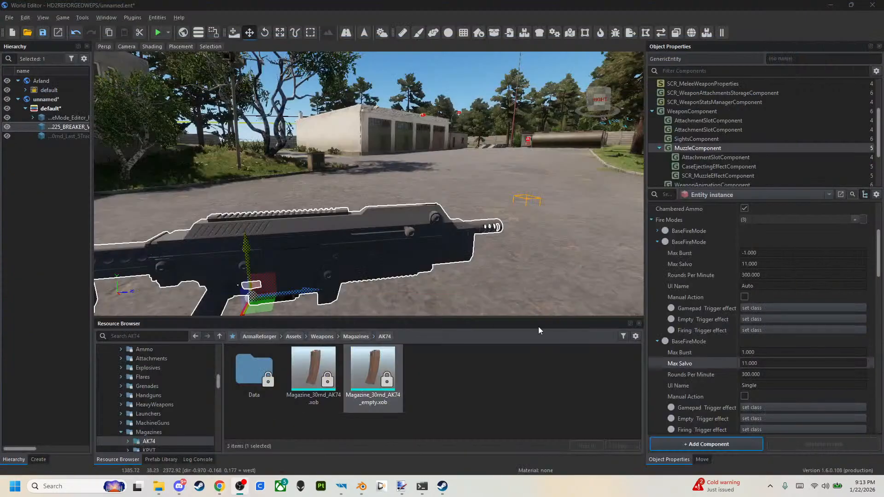
pyautogui.moveTo(451, 312); pyautogui.dragTo(441, 365, button='right')
pyautogui.press('s')
pyautogui.press('w')
pyautogui.press('s')
pyautogui.click(331, 376)
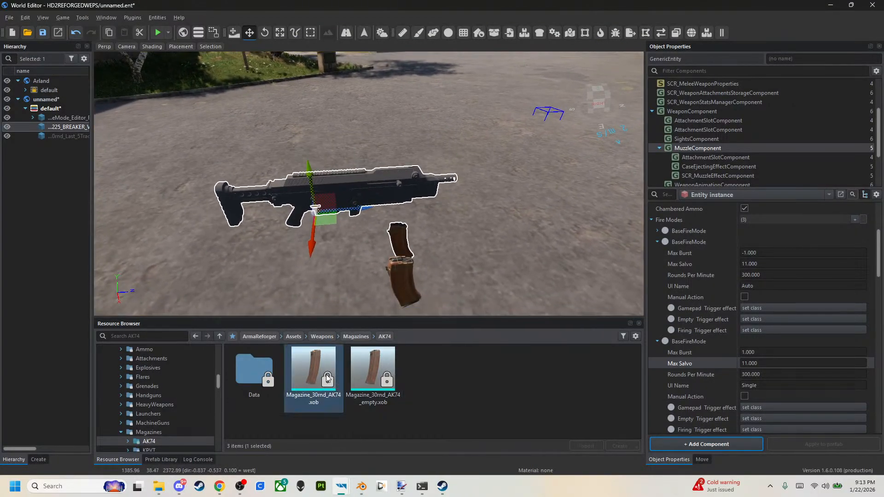
pyautogui.rightClick(328, 374)
pyautogui.click(504, 399)
pyautogui.click(415, 283)
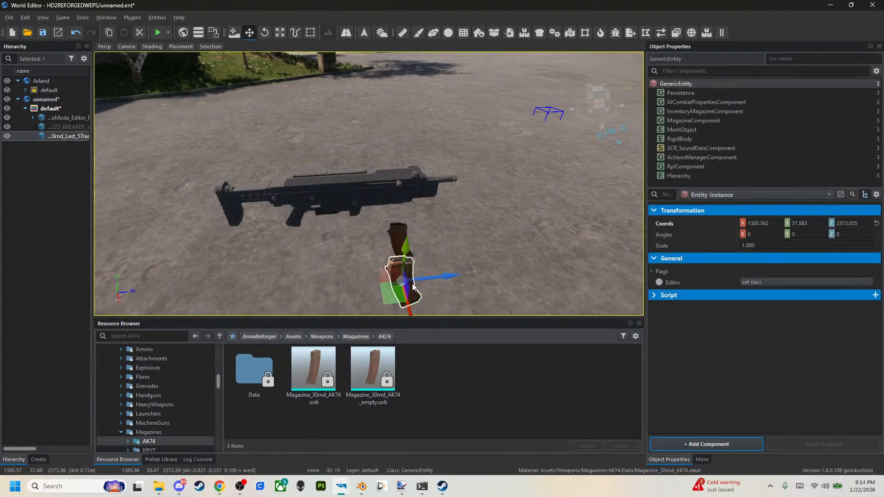
pyautogui.press('Delete')
pyautogui.click(404, 251)
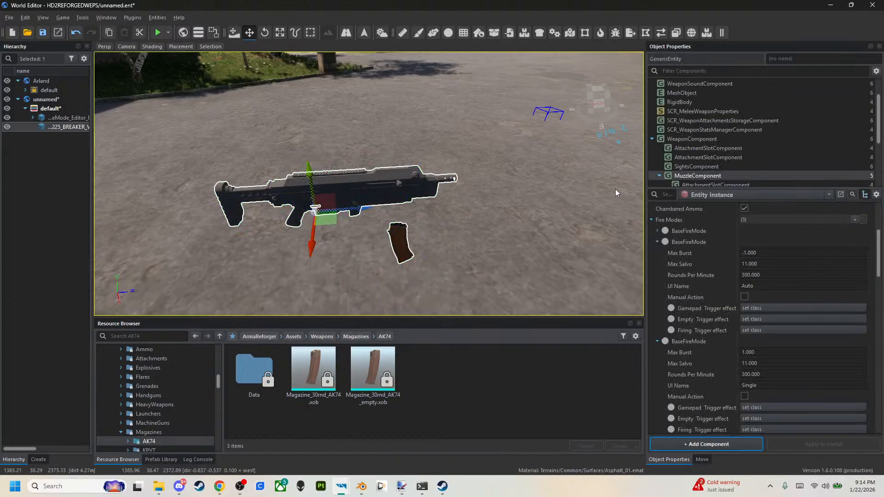
pyautogui.hotkey('ctrl', 'z')
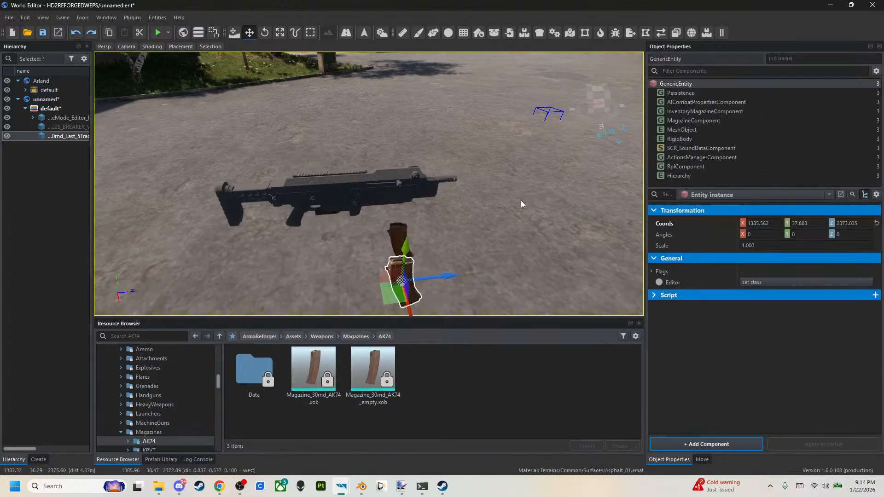
# Locate the placed AK magazine's prefab and its Ball and Base variants in the Weapons/Magazines prefab folder.
pyautogui.doubleClick(409, 283)
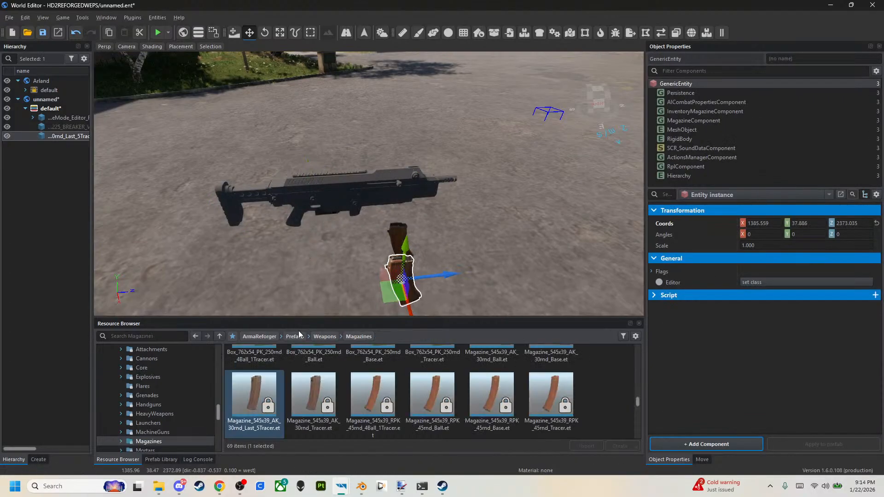
pyautogui.scroll(2, 277, 401)
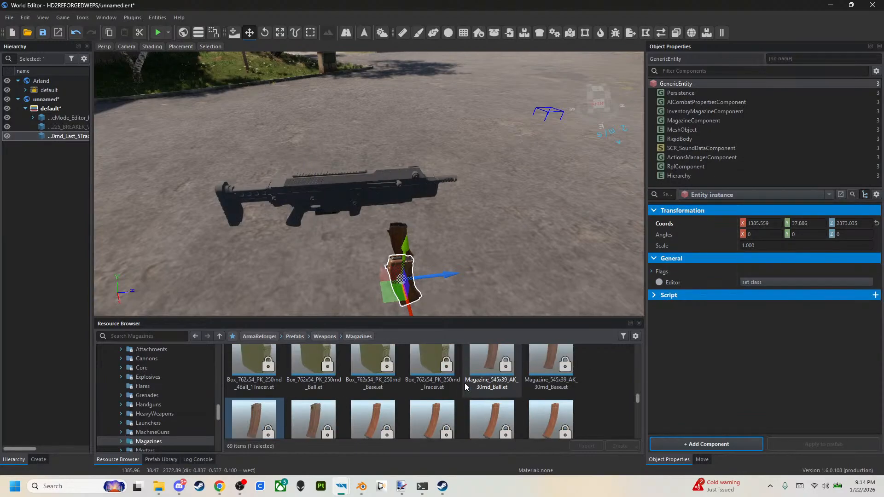
pyautogui.click(567, 368)
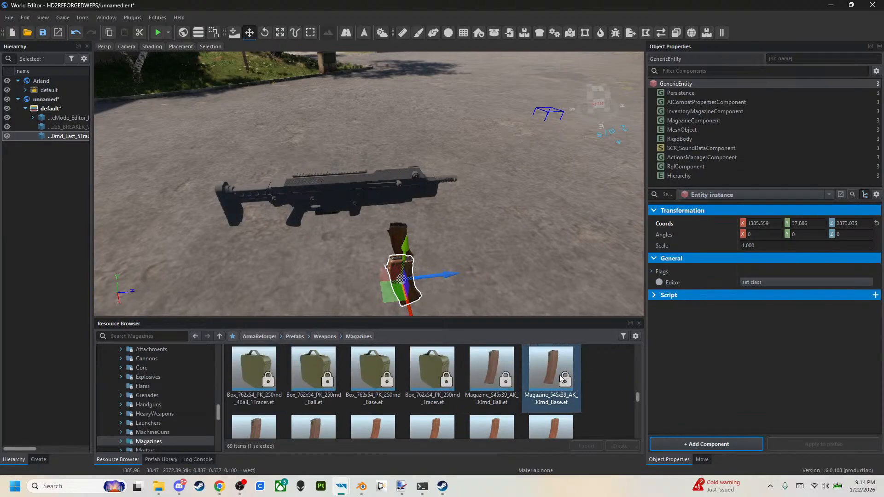
# Inherit Magazine_545x39_AK_30rnd_Ball.et into HD2REFORGEDWEPS under the name Magazine_SG-225_7RND_BUCKSHOT.
pyautogui.rightClick(508, 376)
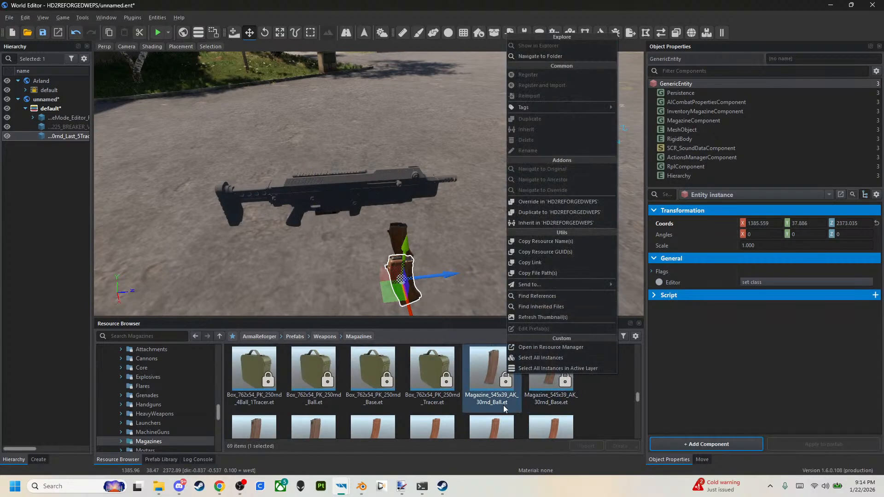
pyautogui.click(544, 222)
pyautogui.press('End')
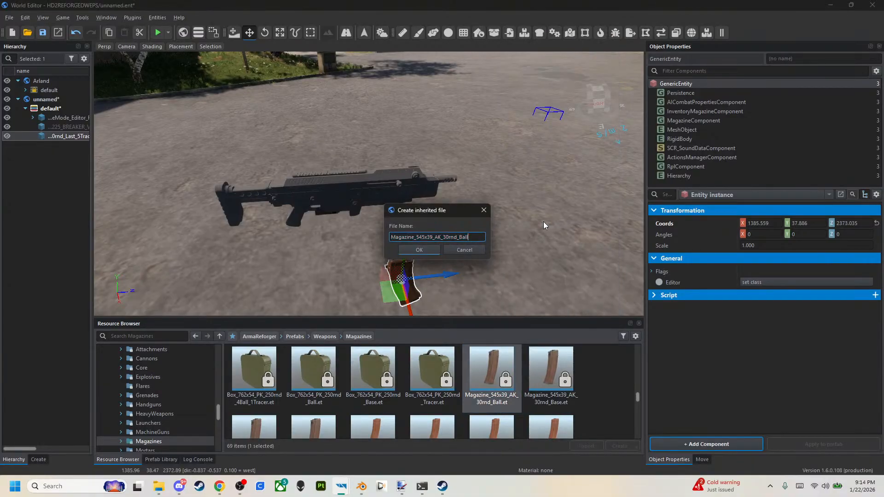
pyautogui.press('BackSpace')
pyautogui.press('BackSpace')
pyautogui.press('BackSpace')
pyautogui.press('BackSpace')
pyautogui.press('BackSpace')
pyautogui.press('BackSpace')
pyautogui.press('BackSpace')
pyautogui.press('BackSpace')
pyautogui.press('BackSpace')
pyautogui.press('BackSpace')
pyautogui.press('BackSpace')
pyautogui.press('BackSpace')
pyautogui.press('BackSpace')
pyautogui.press('BackSpace')
pyautogui.press('BackSpace')
pyautogui.press('BackSpace')
pyautogui.press('BackSpace')
pyautogui.press('BackSpace')
pyautogui.press('BackSpace')
pyautogui.write('G-225_7RND_BUCKSHOT')
pyautogui.press('Return')
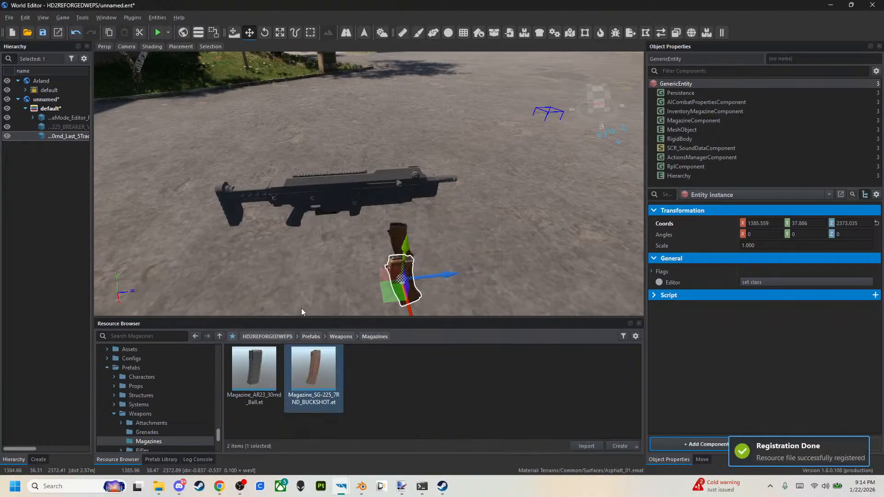
# Place the new buckshot magazine prefab above the rifle and delete the old AK magazine entity below it.
pyautogui.moveTo(353, 194); pyautogui.dragTo(356, 180)
pyautogui.moveTo(349, 102); pyautogui.dragTo(349, 102)
pyautogui.click(352, 188)
pyautogui.moveTo(352, 157); pyautogui.dragTo(348, 101)
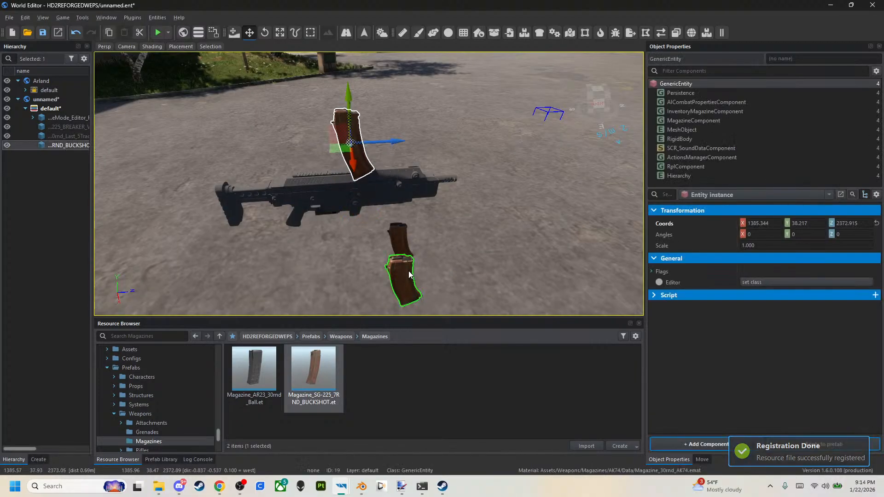
pyautogui.click(409, 275)
pyautogui.press('Delete')
pyautogui.click(347, 159)
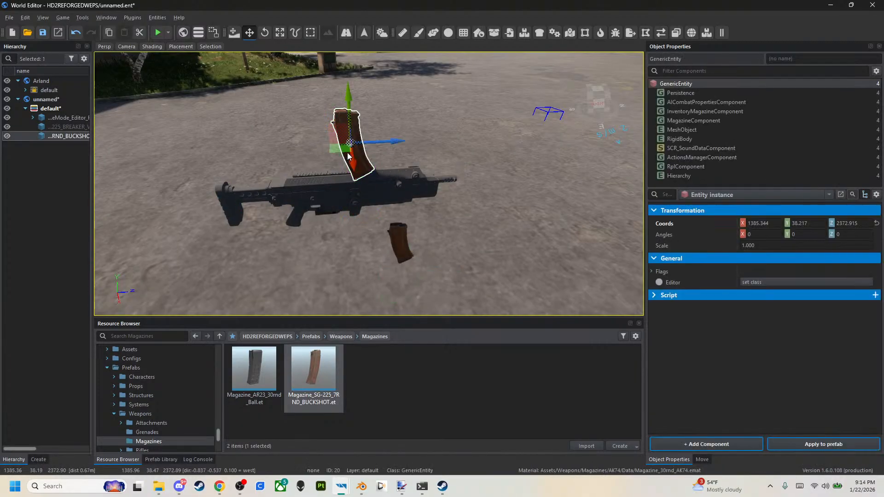
pyautogui.moveTo(350, 122); pyautogui.dragTo(349, 106)
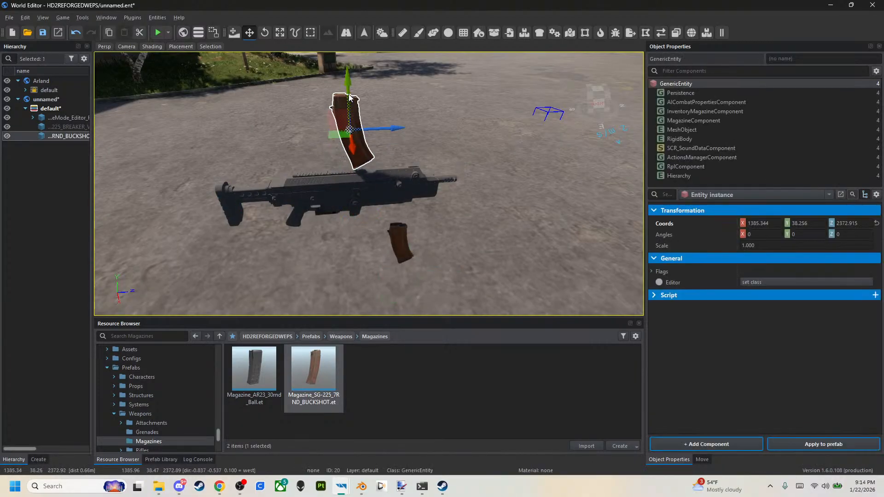
# Copy the buckshot magazine's coordinates and open the mod's Assets/Weapons/Rifles/SG-225_BREAKER folder.
pyautogui.click(706, 128)
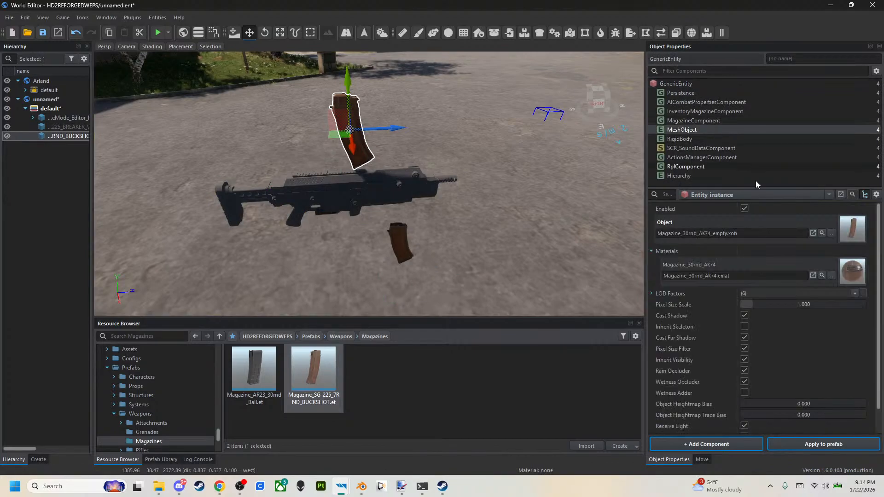
pyautogui.click(686, 84)
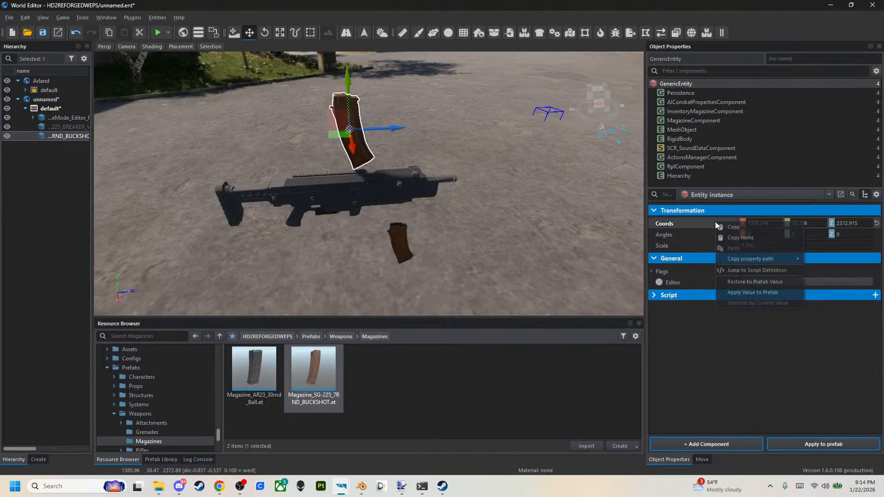
pyautogui.click(286, 336)
pyautogui.doubleClick(261, 371)
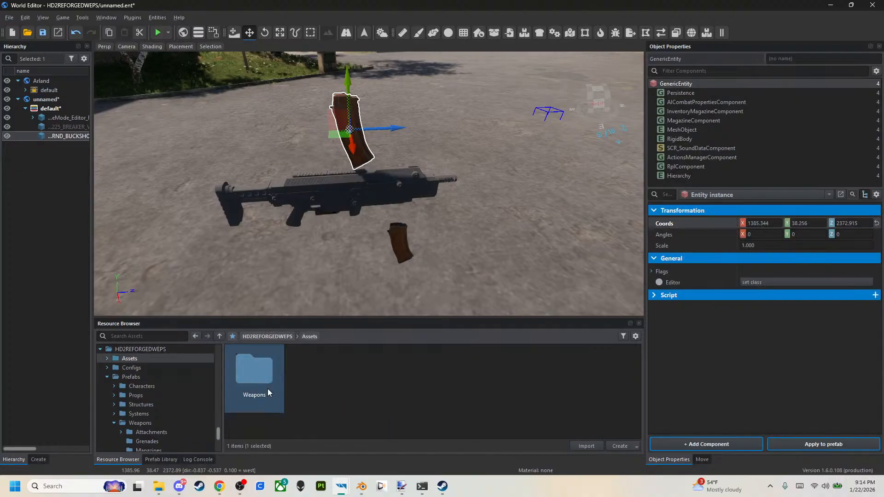
pyautogui.doubleClick(267, 389)
pyautogui.doubleClick(433, 376)
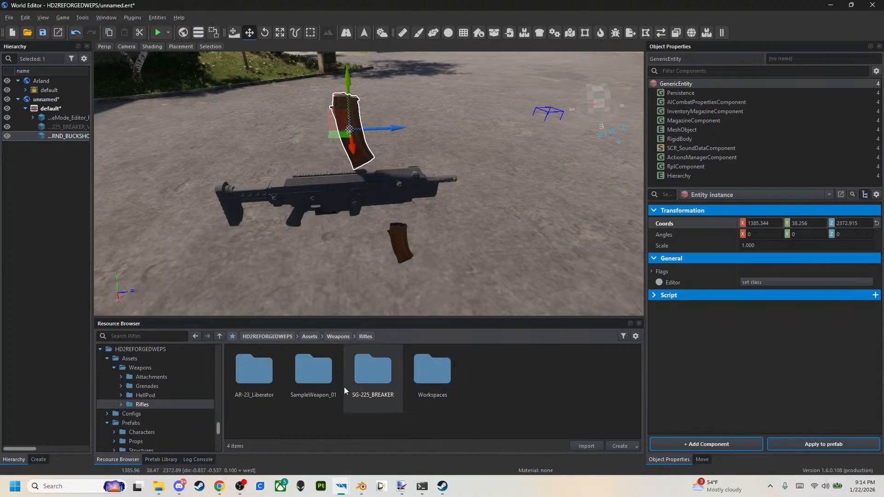
pyautogui.doubleClick(369, 381)
# Place the SG-225 Breaker magazine model in the scene and paste the copied coordinates to overlay it on the buckshot magazine.
pyautogui.moveTo(268, 428); pyautogui.dragTo(390, 199)
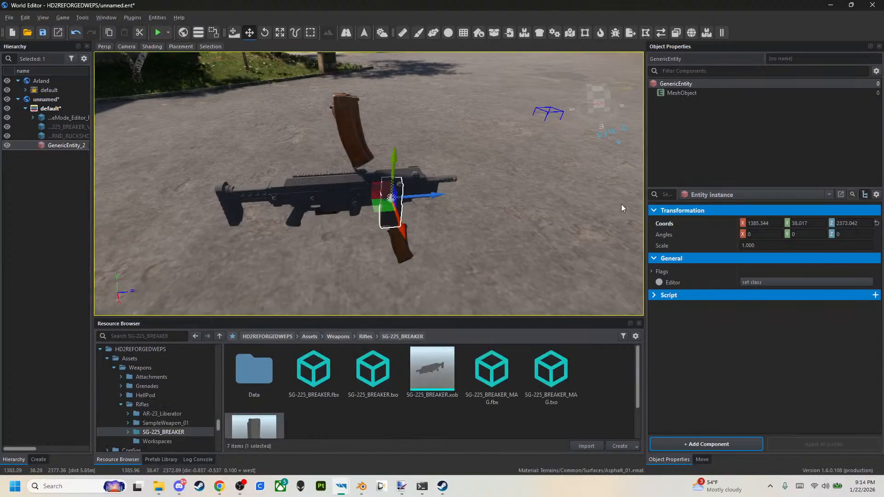
pyautogui.rightClick(681, 223)
pyautogui.click(694, 250)
pyautogui.moveTo(506, 216); pyautogui.dragTo(494, 167, button='right')
pyautogui.press('w')
pyautogui.press('d')
pyautogui.press('w')
pyautogui.press('s')
pyautogui.press('a')
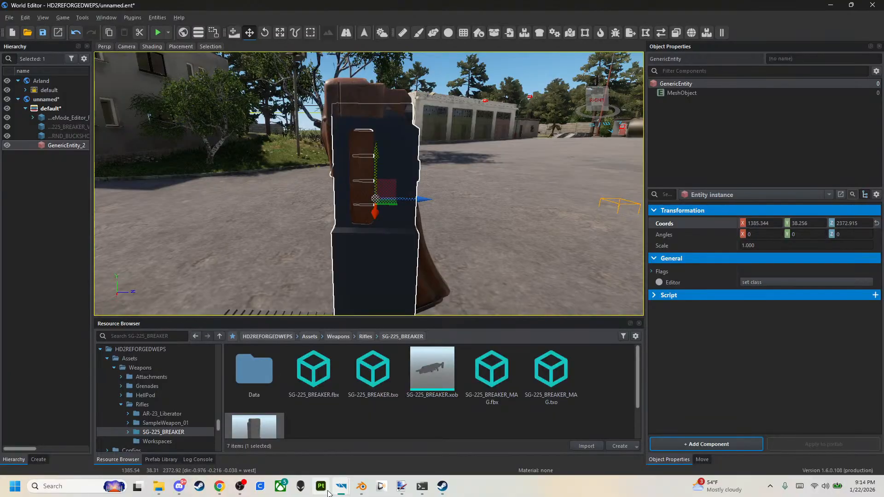
# Switch to Blender, raise the Mag mesh about 0.005 m along Z, and export it over SG-225_BREAKER_MAG.fbx.
pyautogui.click(361, 486)
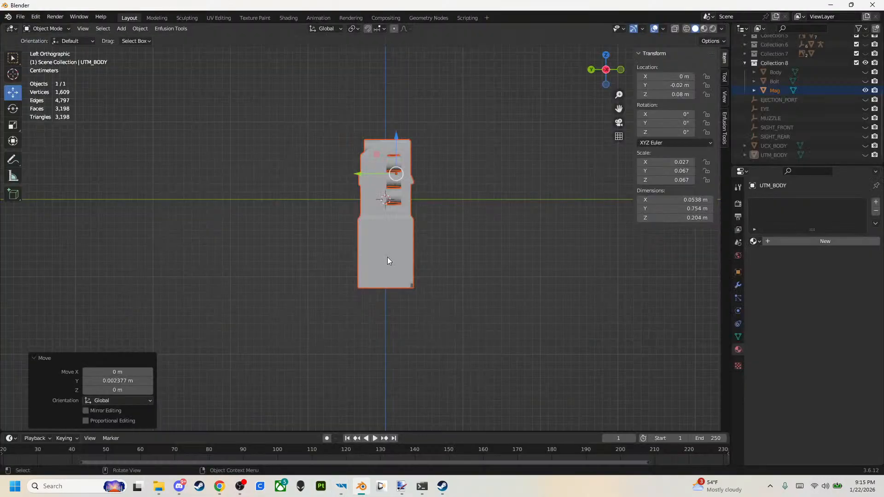
pyautogui.moveTo(397, 140); pyautogui.dragTo(397, 136)
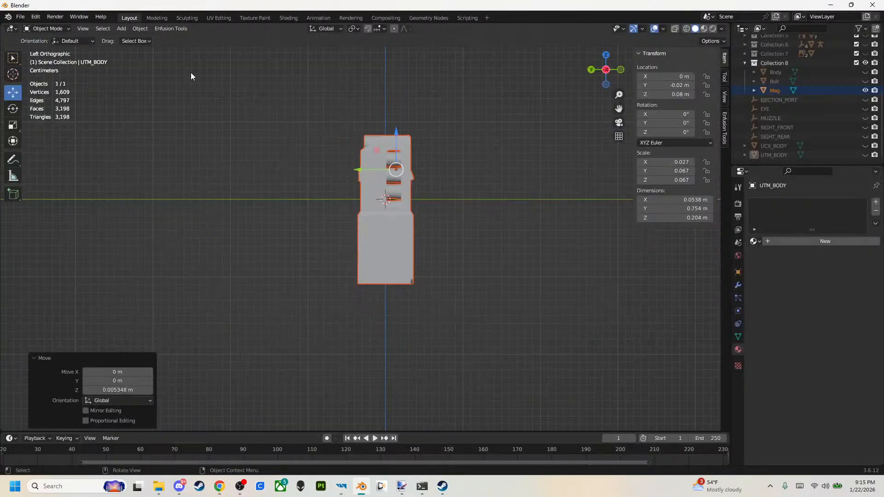
pyautogui.click(18, 18)
pyautogui.moveTo(74, 150)
pyautogui.click(217, 241)
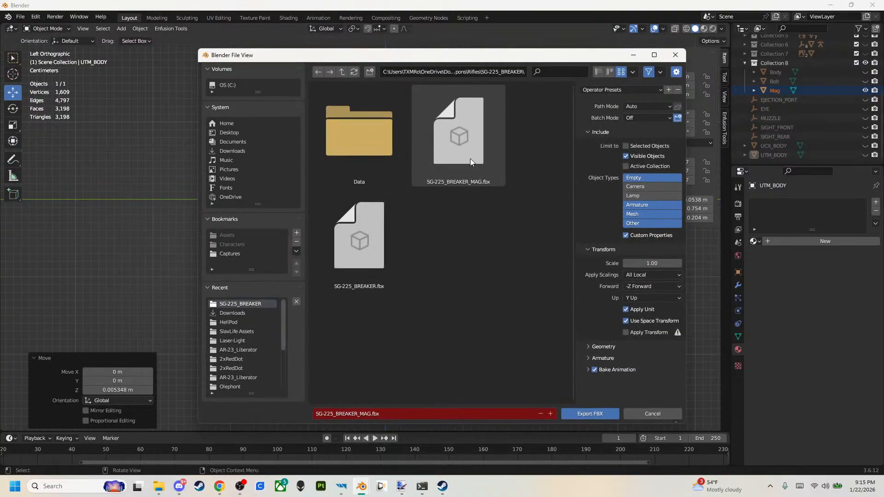
pyautogui.doubleClick(441, 151)
pyautogui.click(832, 6)
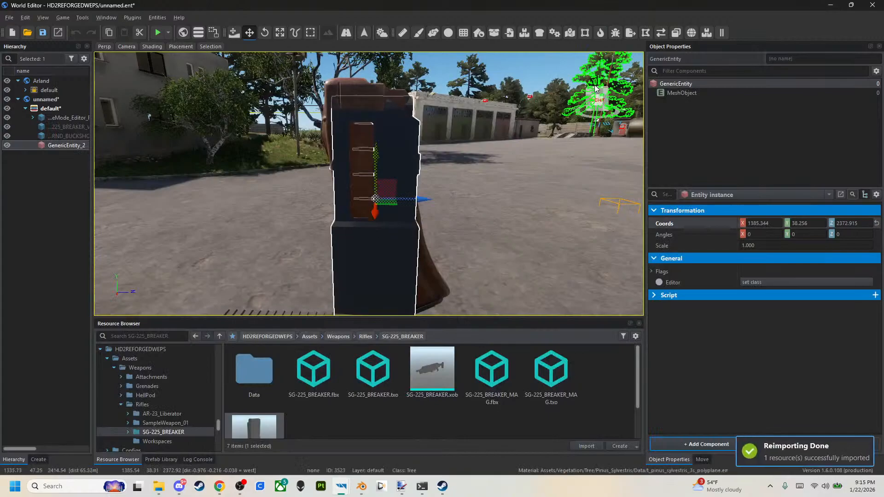
# Back in Blender, raise the Mag mesh about another 0.008 m and re-export it over SG-225_BREAKER_MAG.fbx.
pyautogui.click(361, 488)
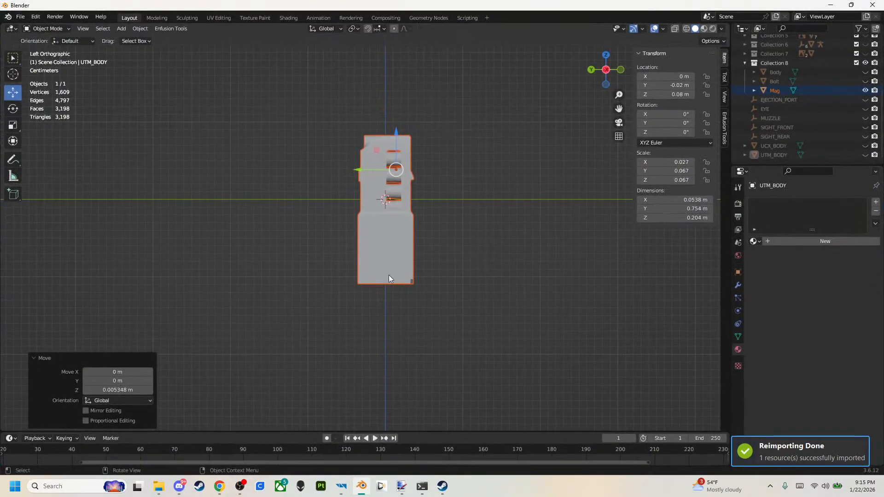
pyautogui.moveTo(395, 130); pyautogui.dragTo(395, 126)
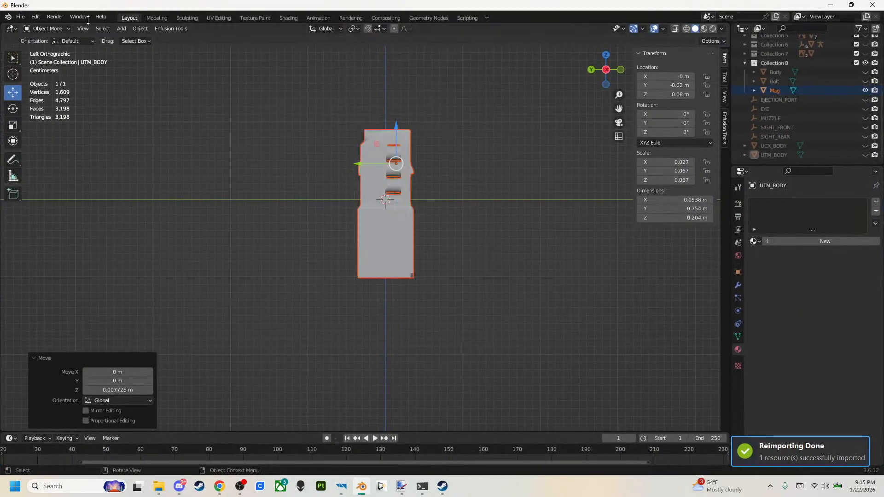
pyautogui.click(21, 17)
pyautogui.moveTo(70, 151)
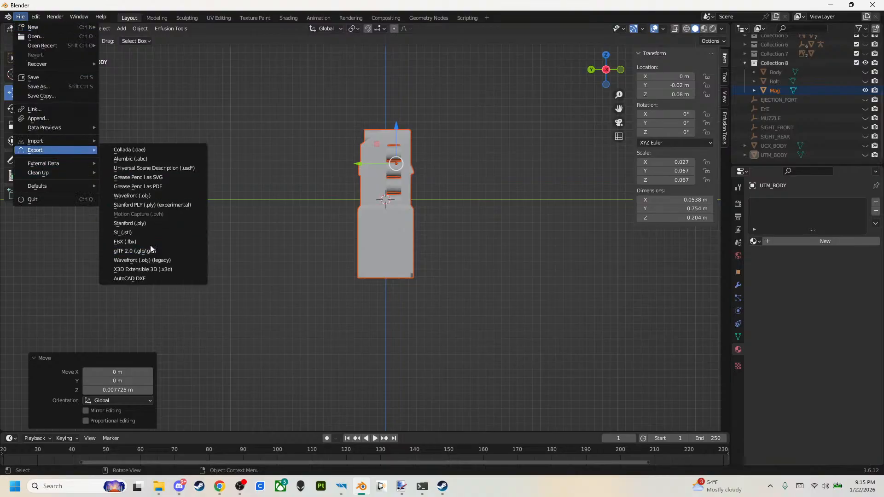
pyautogui.click(150, 242)
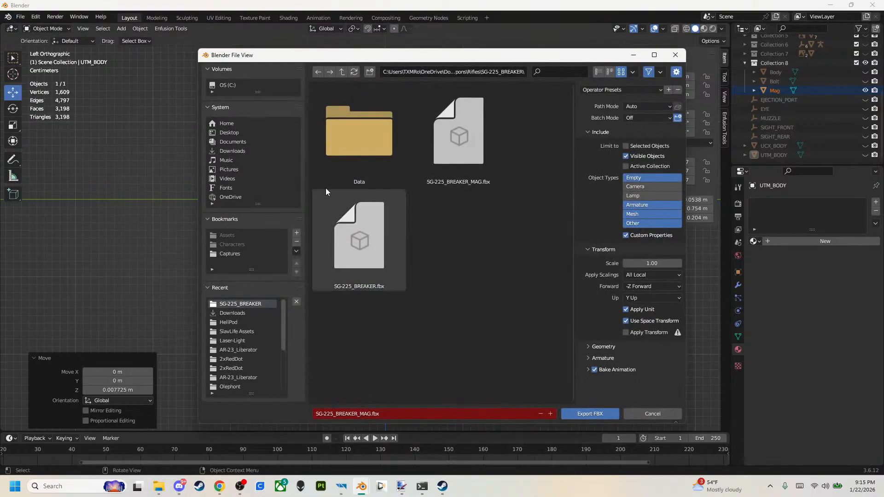
pyautogui.doubleClick(432, 173)
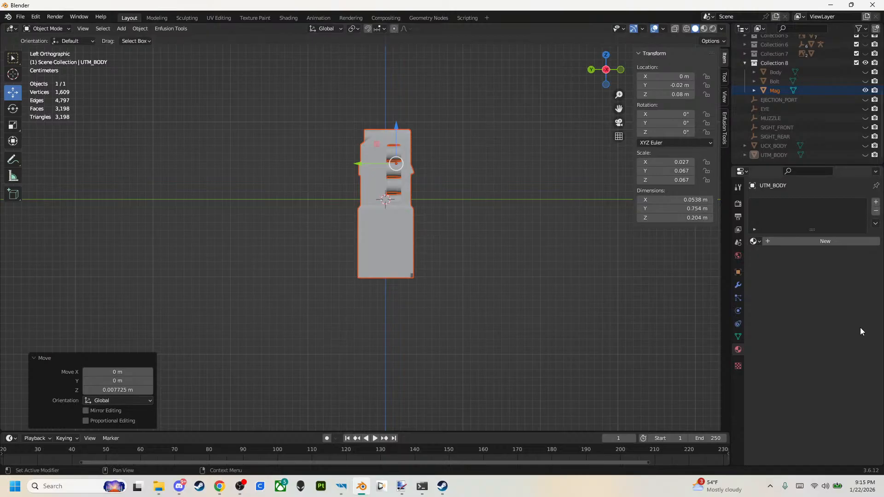
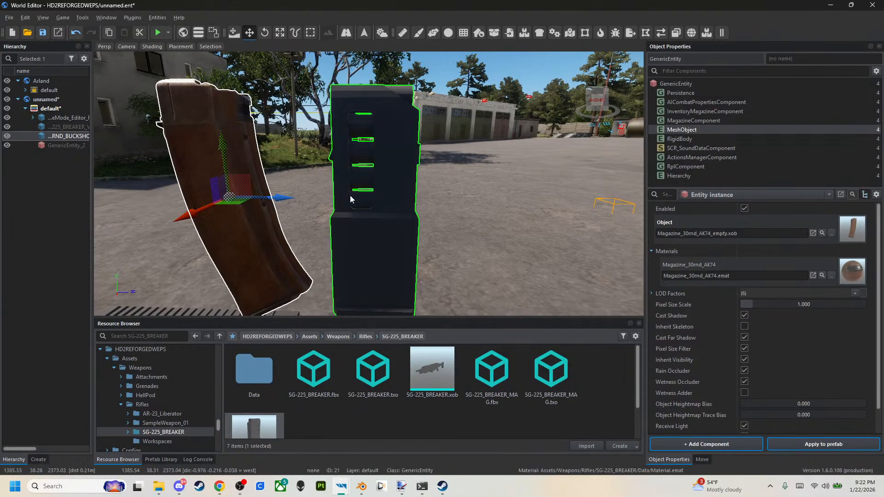
# Assign SG-225_BREAKER_MAG.xob as the buckshot magazine's mesh, apply it to Magazine_SG-225_7RND_BUCKSHOT.et, and save the world.
pyautogui.moveTo(267, 428); pyautogui.dragTo(713, 248)
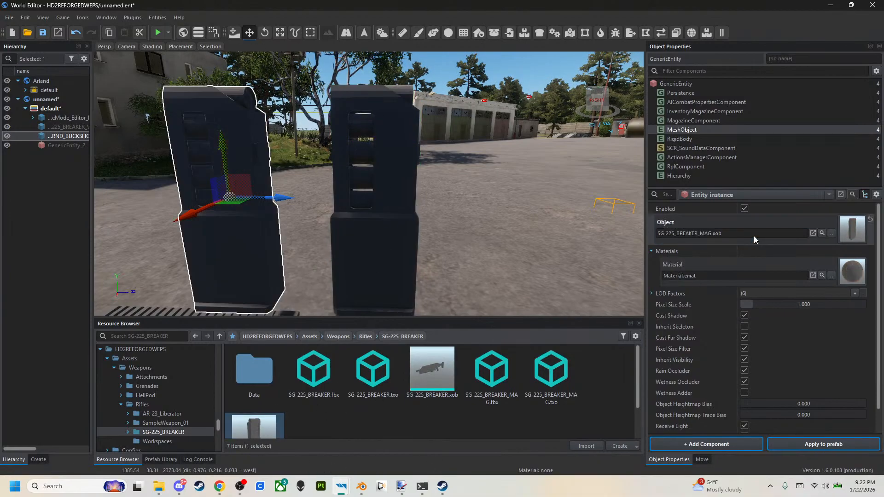
pyautogui.click(824, 443)
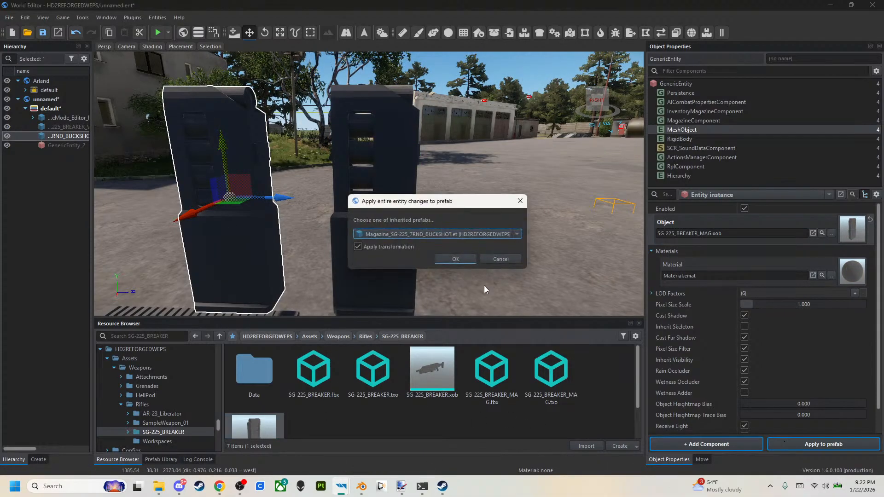
pyautogui.click(455, 261)
pyautogui.hotkey('ctrl', 's')
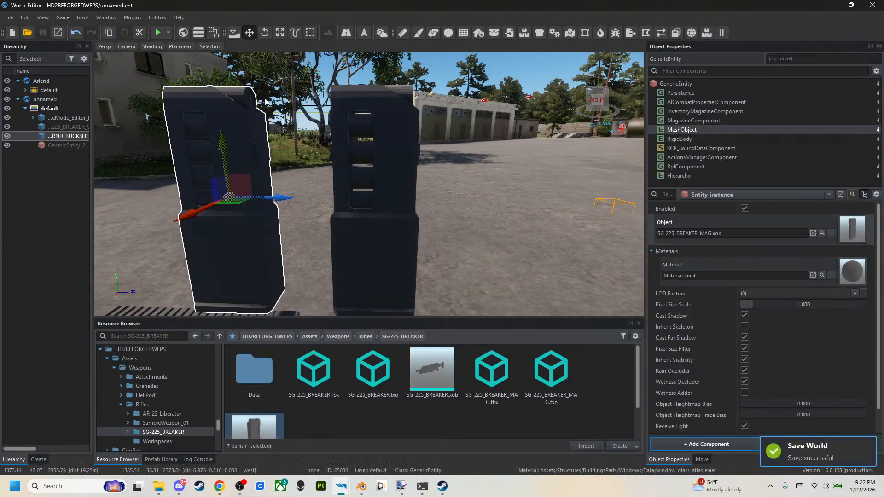
# Set Max Ammo in the buckshot magazine's MagazineComponent to 77 and apply the change to its prefab.
pyautogui.click(711, 121)
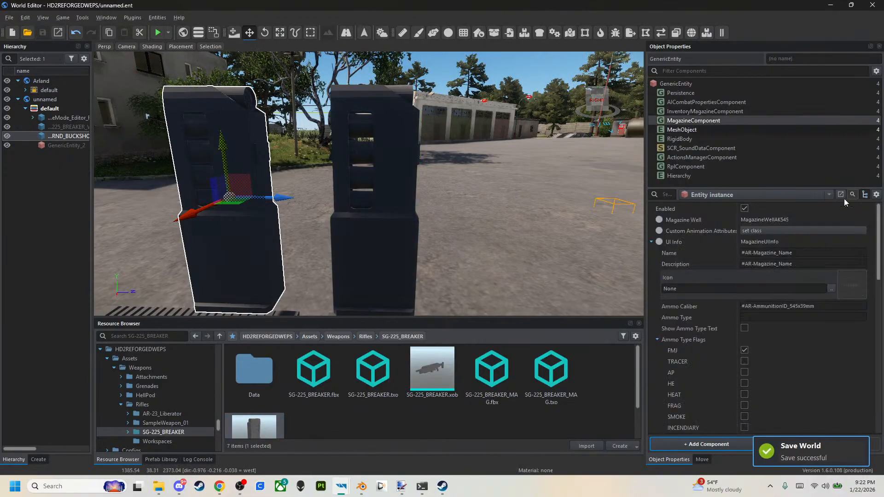
pyautogui.scroll(-6, 750, 294)
pyautogui.scroll(5, 751, 293)
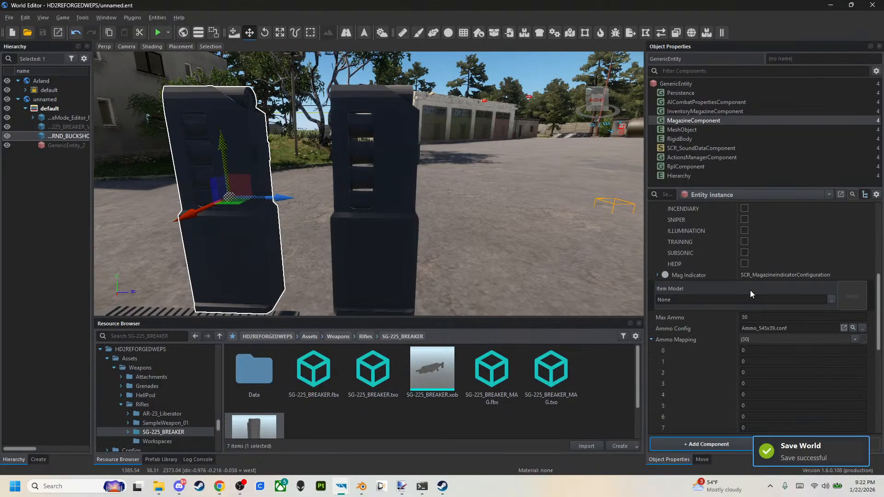
pyautogui.click(757, 284)
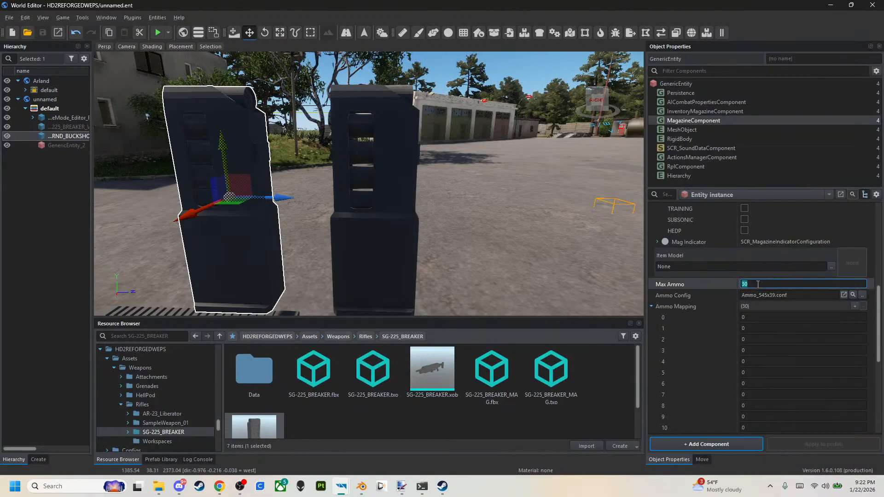
pyautogui.press('Return')
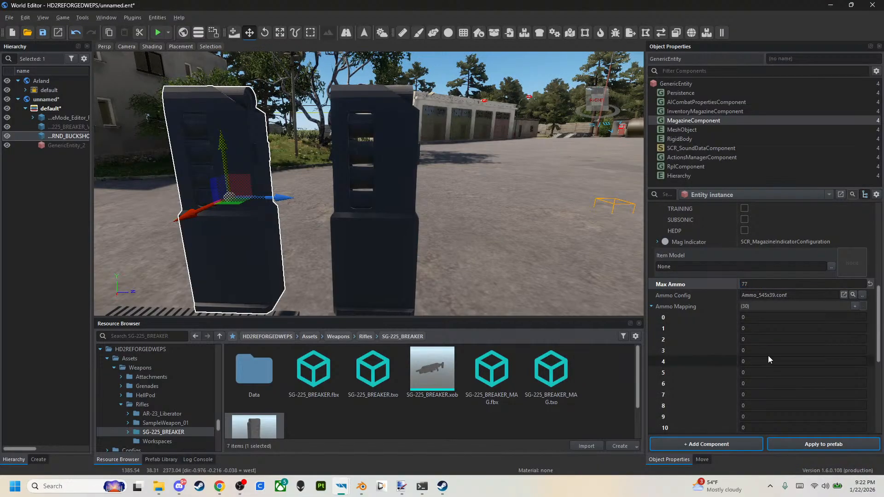
pyautogui.scroll(-5, 814, 378)
pyautogui.scroll(5, 783, 380)
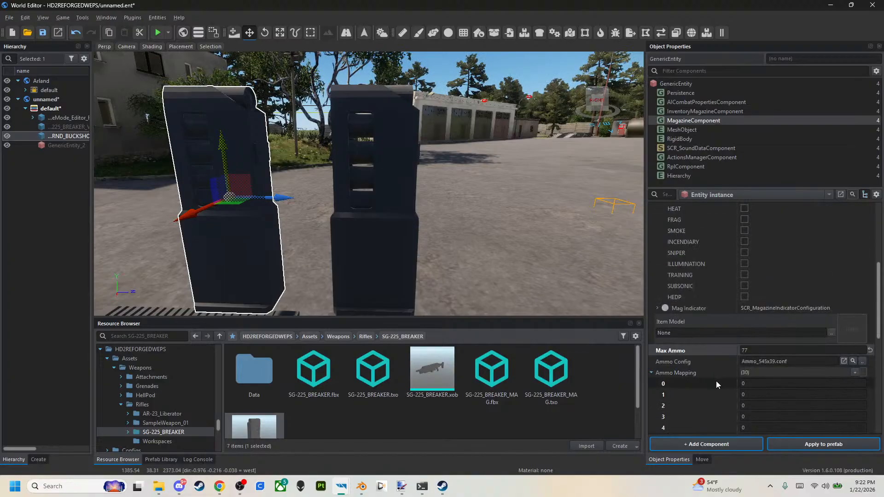
pyautogui.scroll(-5, 695, 377)
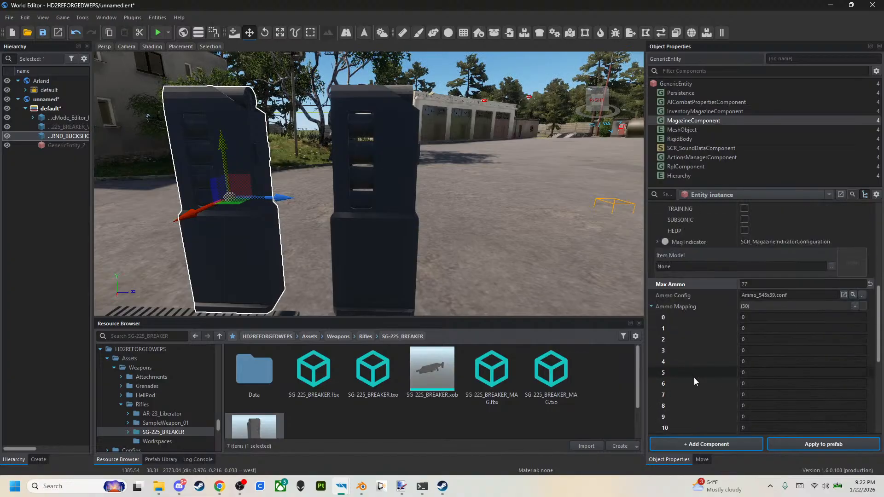
pyautogui.click(801, 445)
pyautogui.click(460, 259)
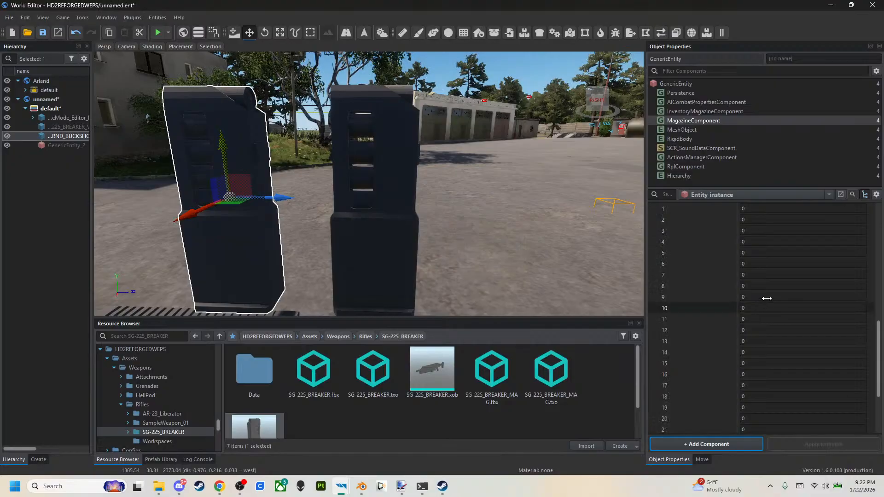
# Reduce the buckshot magazine's Ammo Mapping list to seven entries, leaving the ammo config as Ammo_545x39.conf.
pyautogui.scroll(3, 746, 294)
pyautogui.scroll(-5, 737, 291)
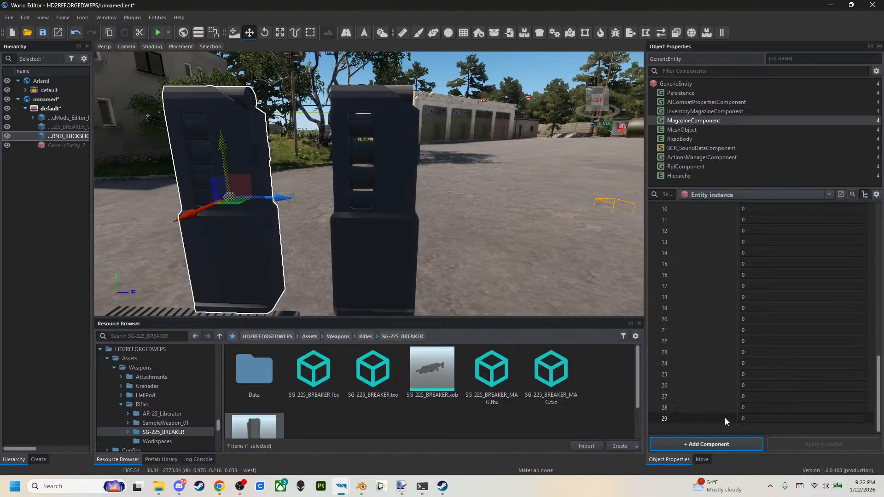
pyautogui.scroll(3, 721, 272)
pyautogui.scroll(4, 721, 271)
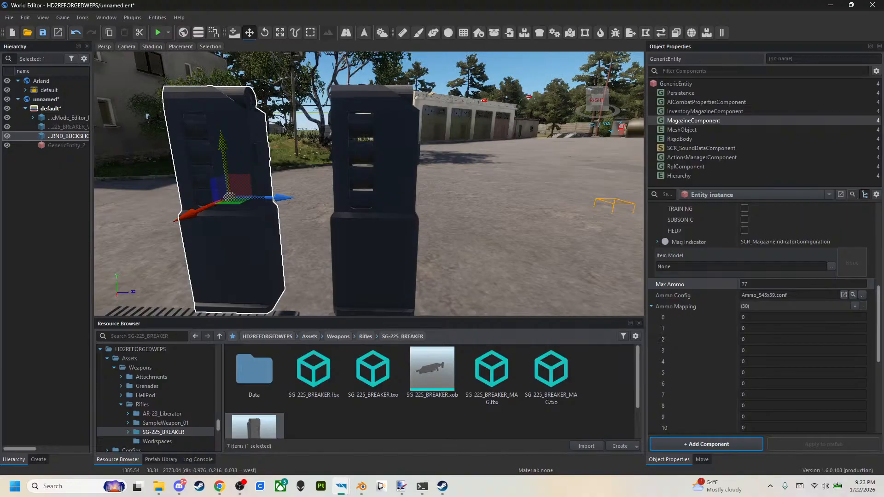
pyautogui.scroll(-3, 769, 351)
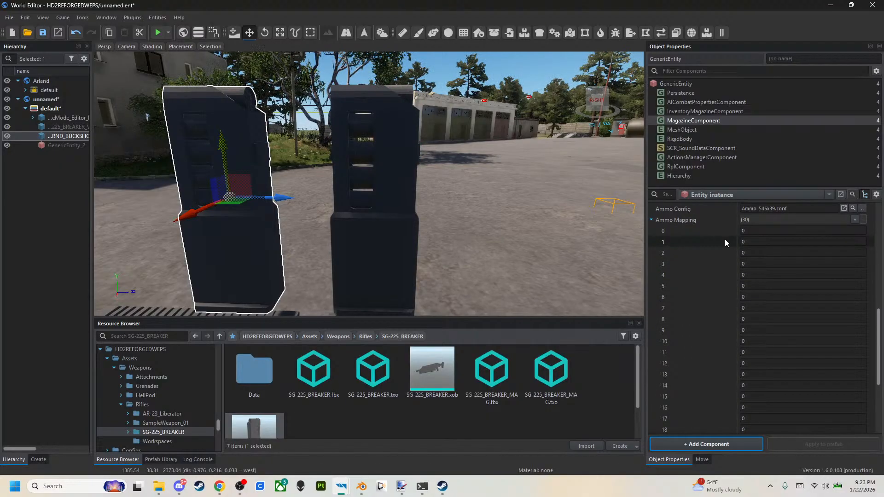
pyautogui.scroll(-5, 718, 227)
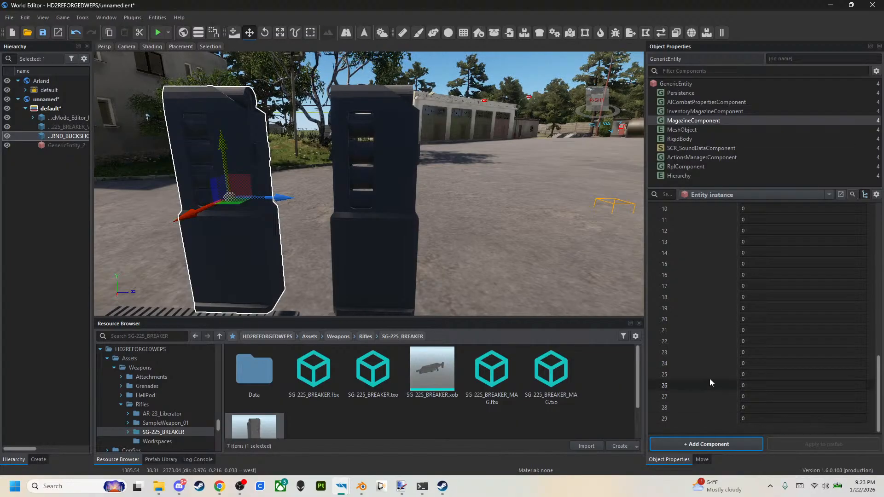
pyautogui.scroll(6, 724, 404)
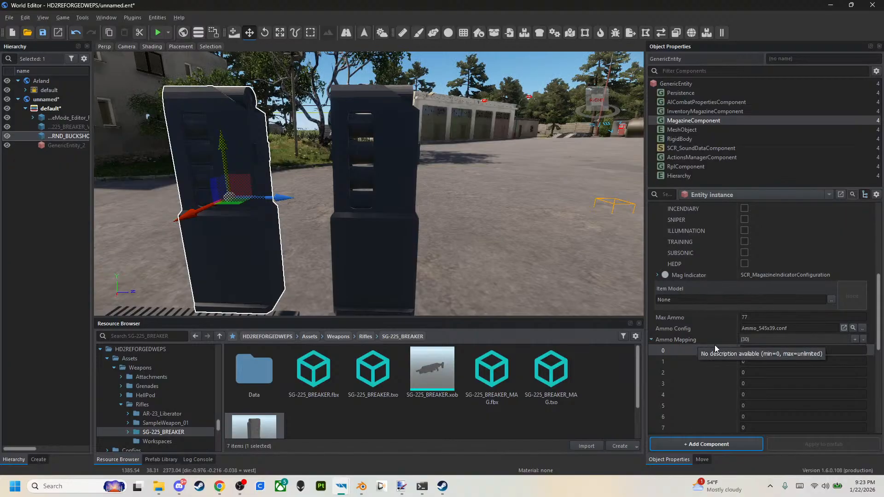
pyautogui.click(863, 340)
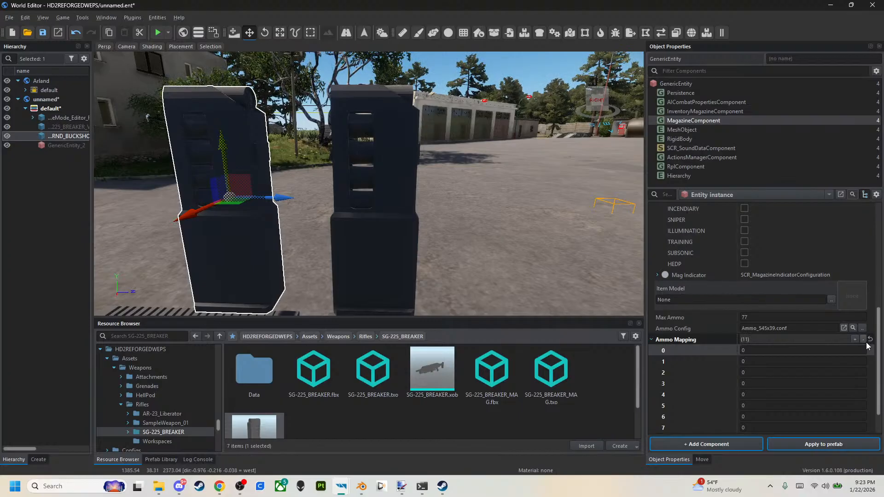
pyautogui.click(865, 341)
pyautogui.click(865, 342)
pyautogui.click(865, 341)
pyautogui.click(865, 342)
pyautogui.click(866, 342)
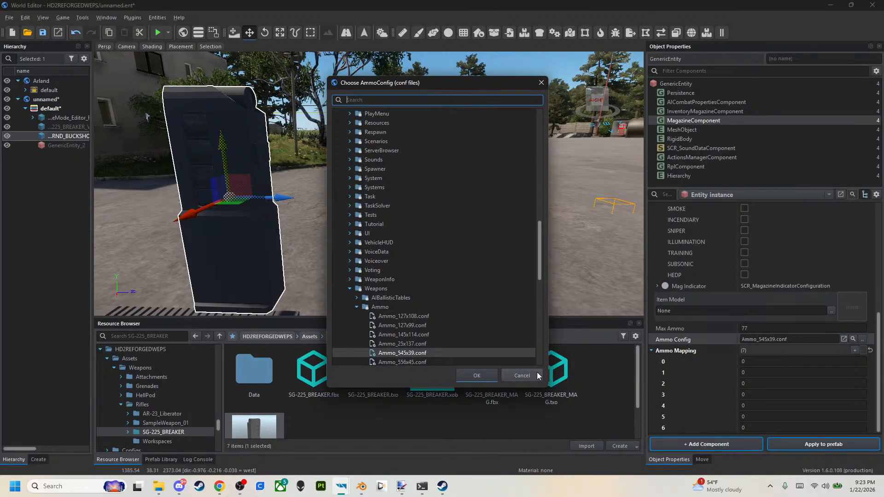
pyautogui.click(539, 376)
pyautogui.click(860, 362)
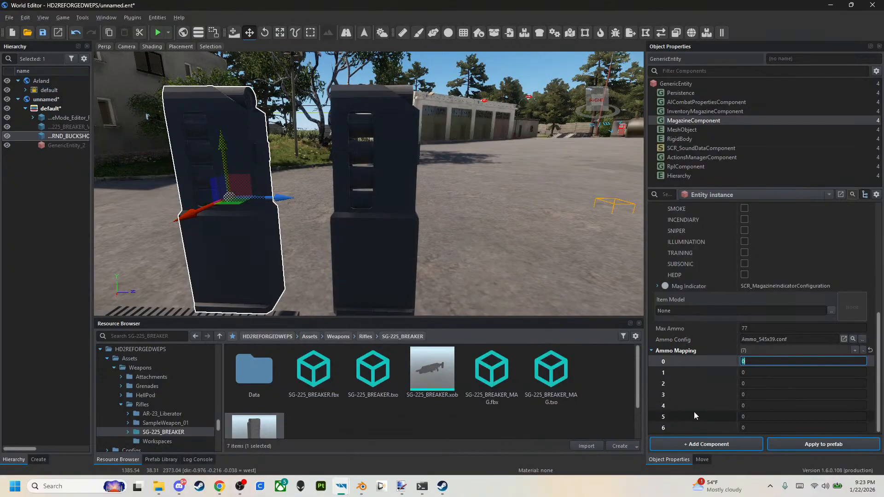
# Remove further Ammo Mapping entries until only entry 0 is left, and apply the change to the buckshot magazine's prefab.
pyautogui.click(864, 351)
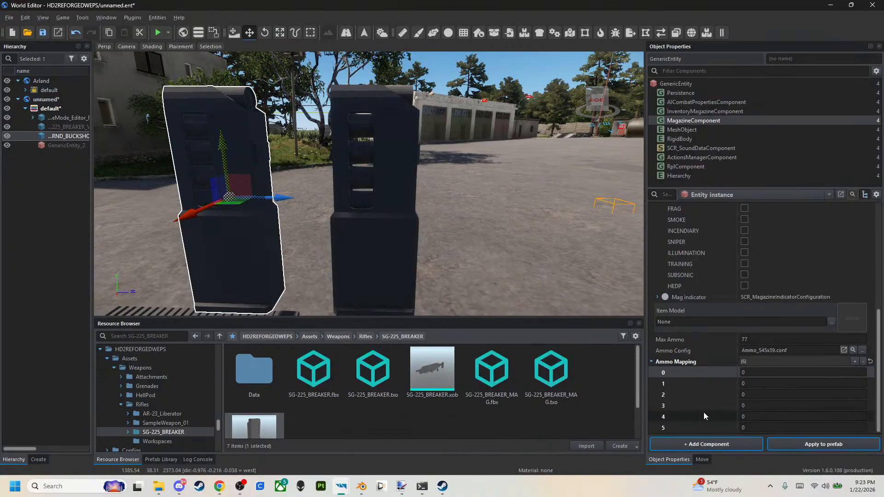
pyautogui.click(863, 362)
pyautogui.click(861, 373)
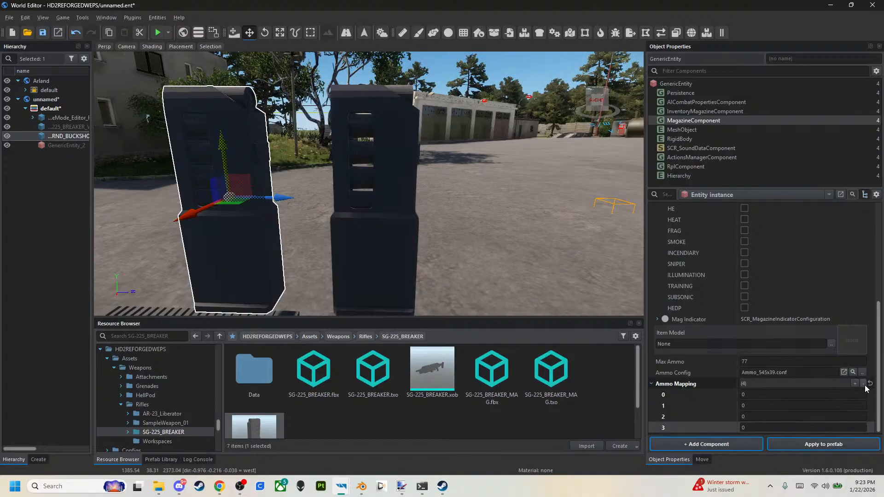
pyautogui.click(864, 384)
pyautogui.click(864, 395)
pyautogui.click(863, 406)
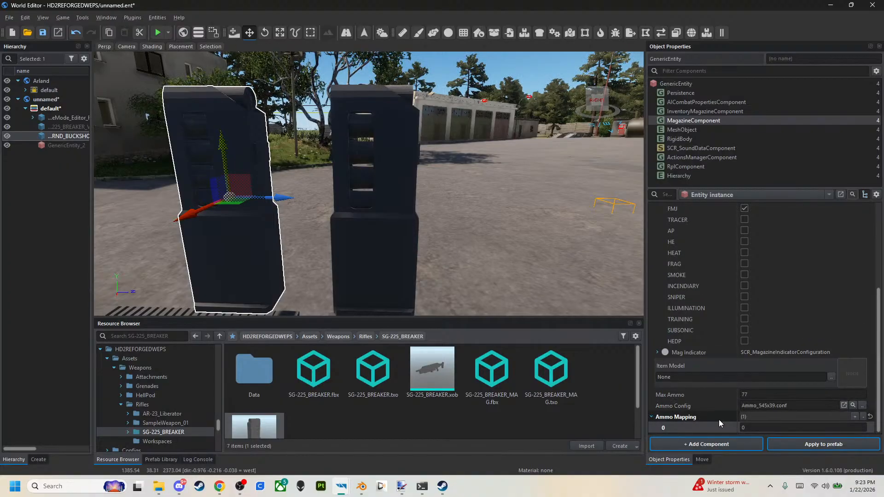
pyautogui.click(800, 444)
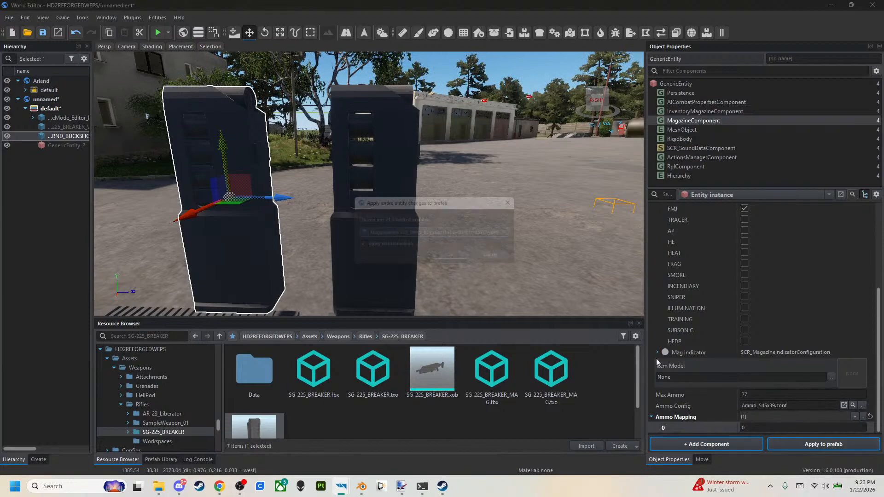
pyautogui.click(446, 257)
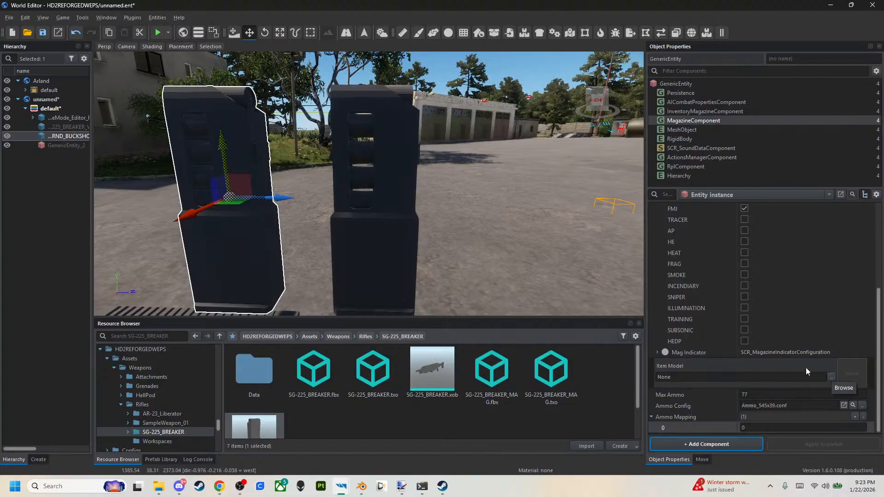
# Save the world and delete the extra magazine model GenericEntity_2 standing beside the buckshot magazine.
pyautogui.scroll(4, 757, 338)
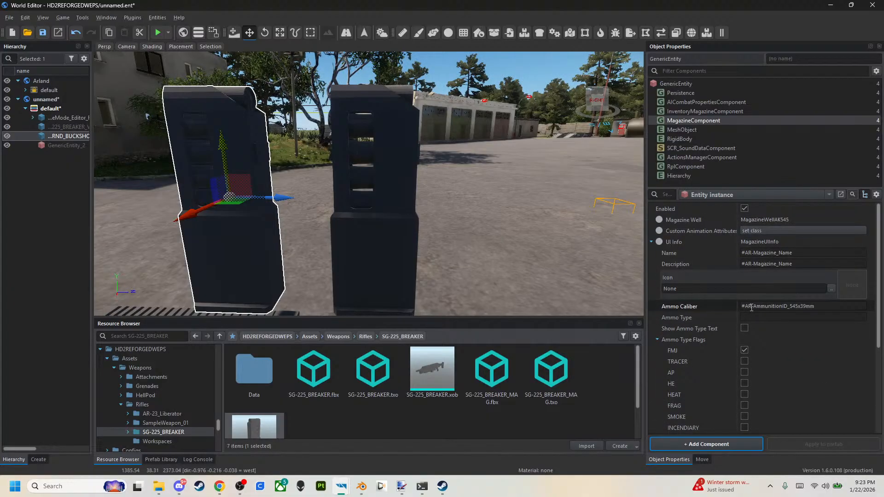
pyautogui.click(42, 32)
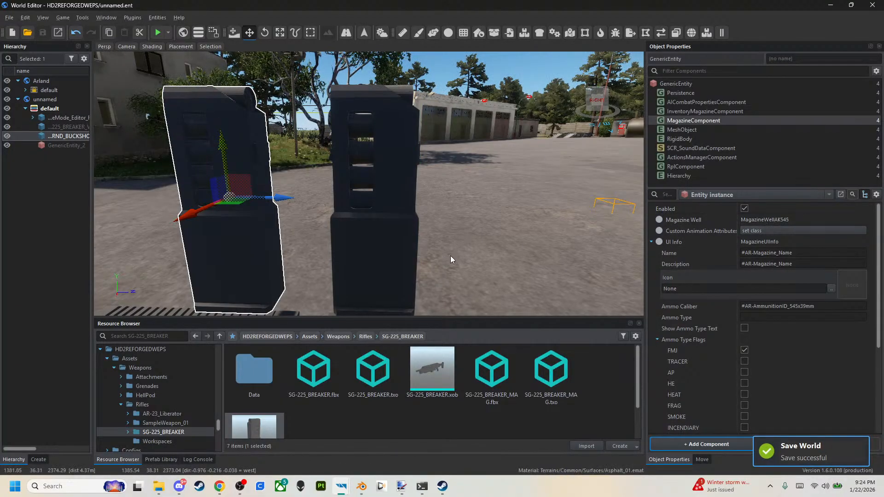
pyautogui.click(402, 239)
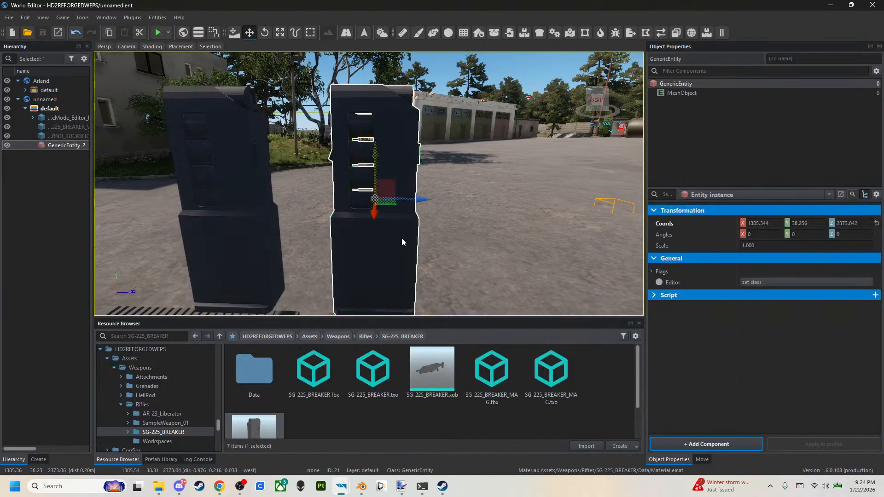
pyautogui.press('Delete')
# Locate the buckshot magazine's prefab in the mod's Prefabs/Weapons/Magazines folder.
pyautogui.moveTo(284, 227); pyautogui.dragTo(323, 159, button='right')
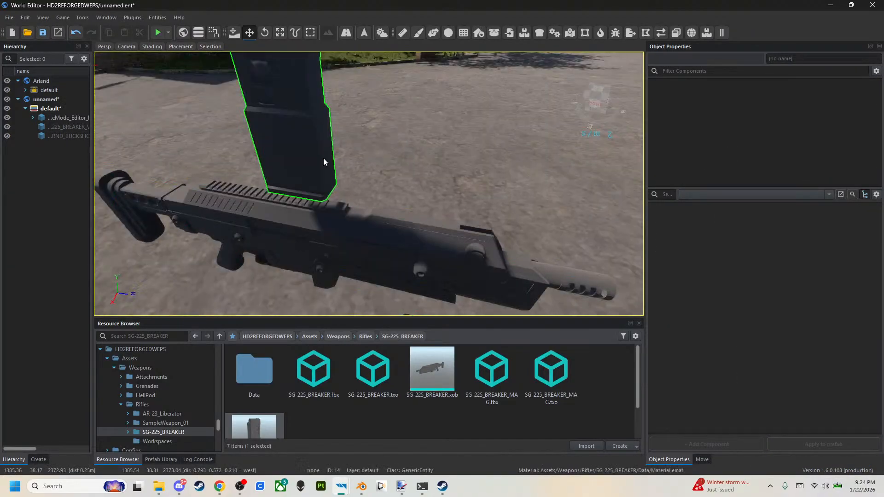
pyautogui.click(377, 222)
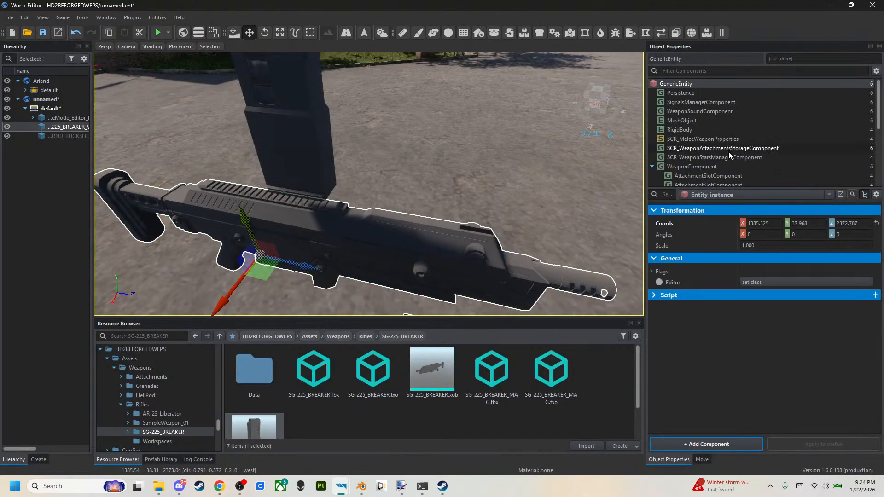
pyautogui.scroll(-3, 726, 165)
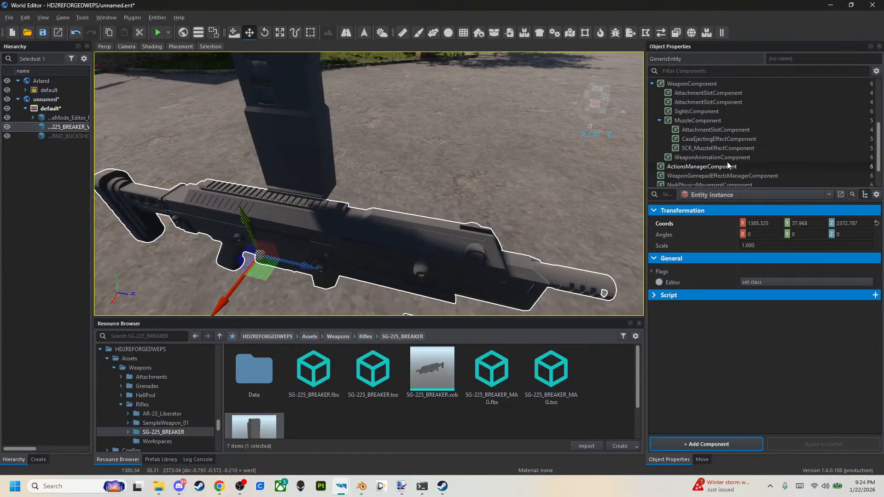
pyautogui.hotkey('ctrl', 'shift', 'f')
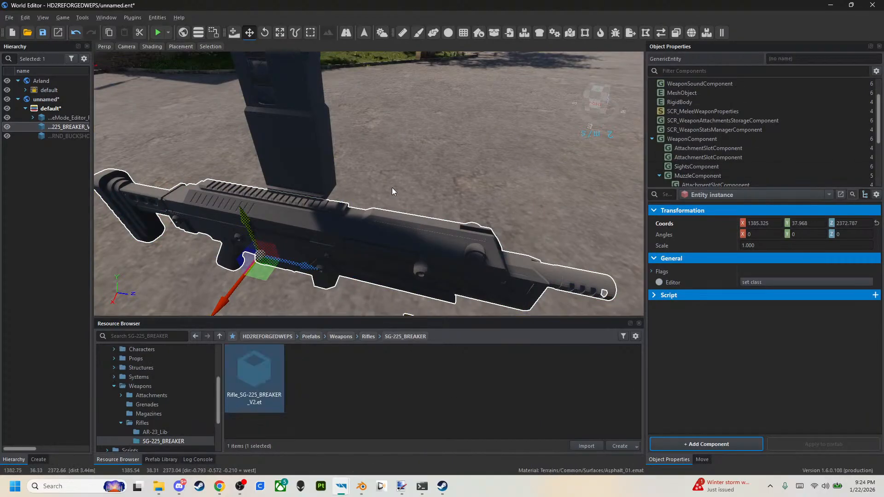
pyautogui.click(288, 164)
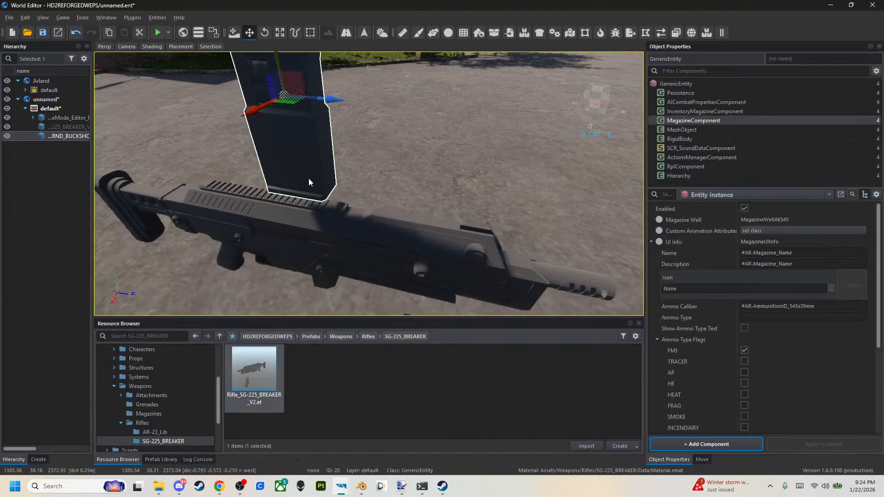
# Assign Magazine_SG-225_7RND_BUCKSHOT.et as the Magazine Template of the rifle's MuzzleComponent, apply it to the rifle prefab and save the world.
pyautogui.click(369, 228)
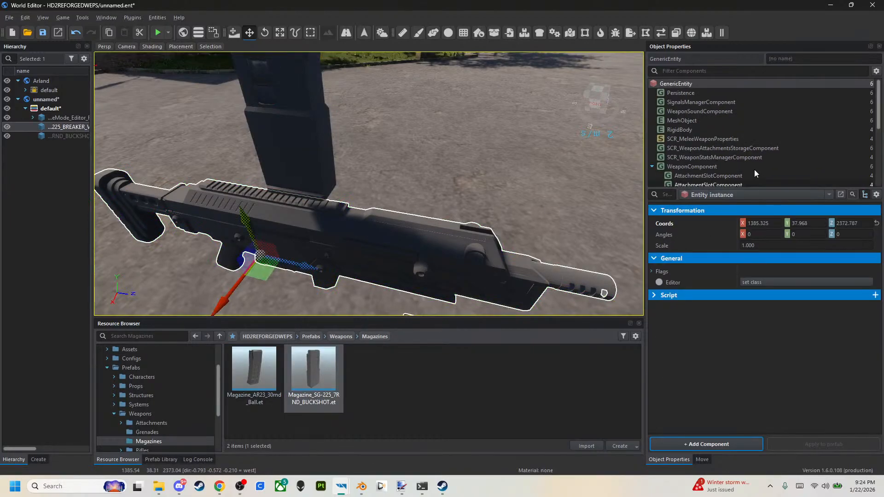
pyautogui.click(731, 121)
pyautogui.scroll(-10, 718, 288)
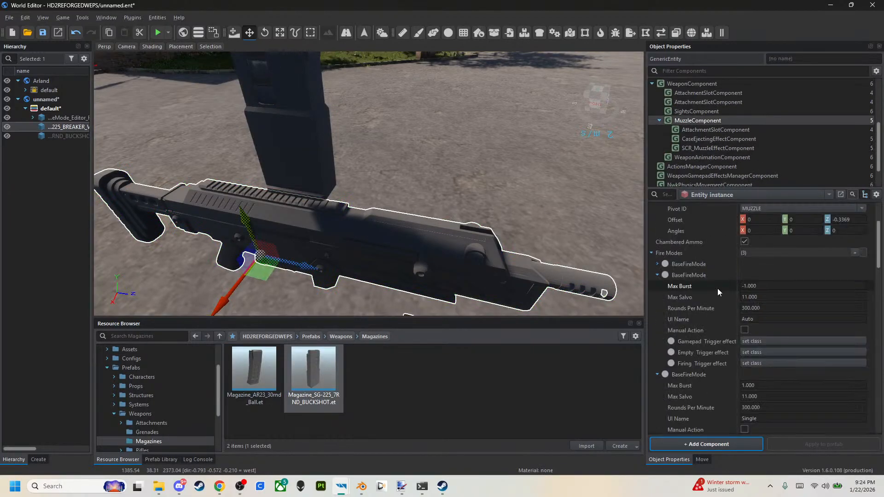
pyautogui.moveTo(314, 369); pyautogui.dragTo(738, 416)
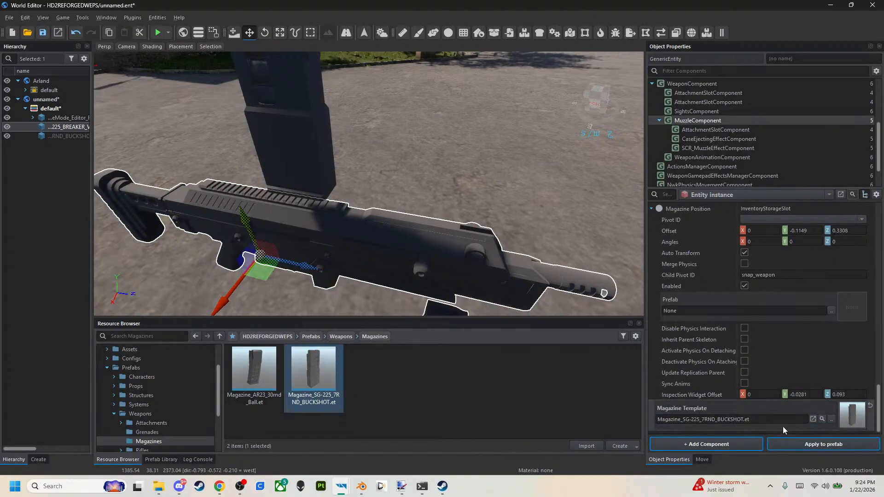
pyautogui.click(795, 443)
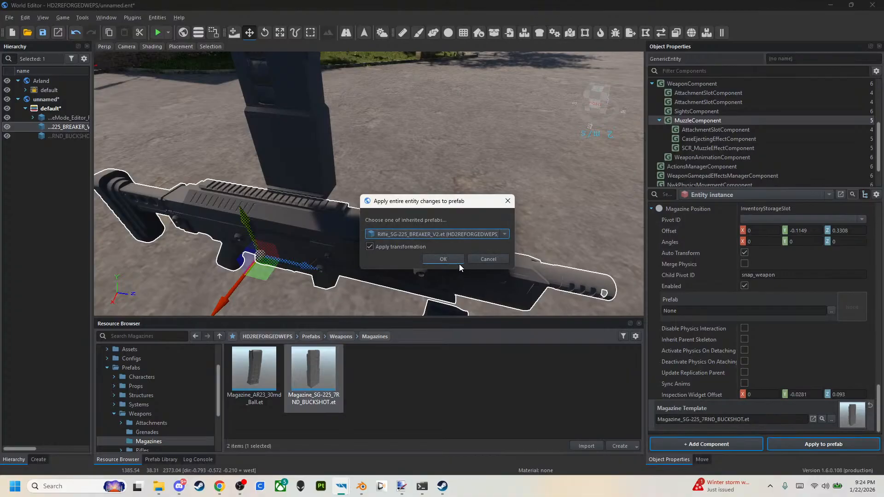
pyautogui.click(460, 261)
pyautogui.click(43, 33)
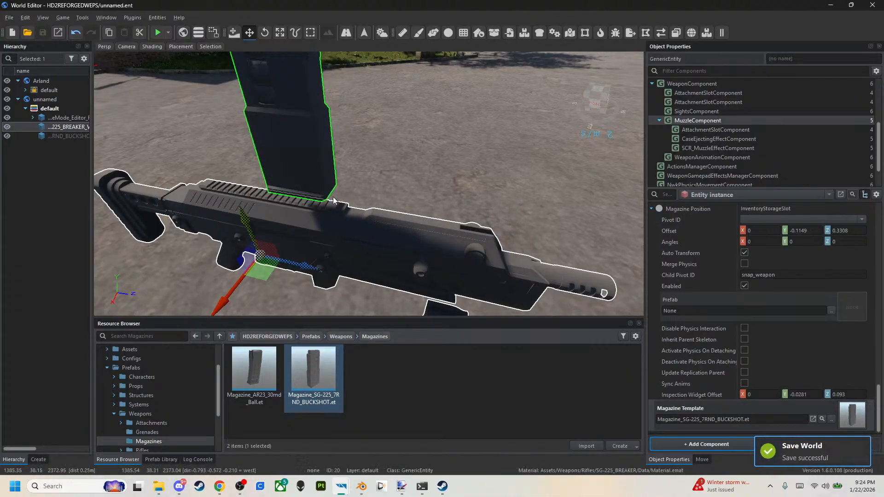
# Disable the rifle's muzzle attachment slot holding FlashHider_AK74.et and apply the change to the Rifle_SG-225_BREAKER_V2.et prefab.
pyautogui.moveTo(368, 184); pyautogui.dragTo(366, 135, button='right')
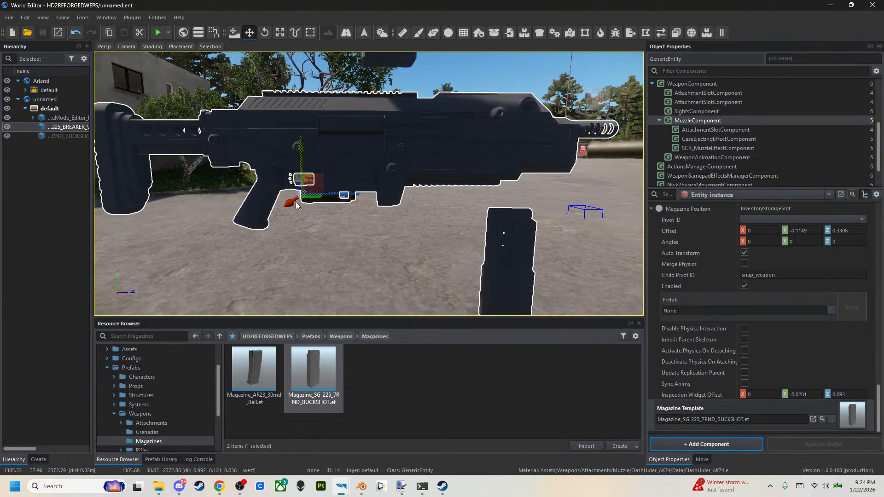
pyautogui.click(734, 130)
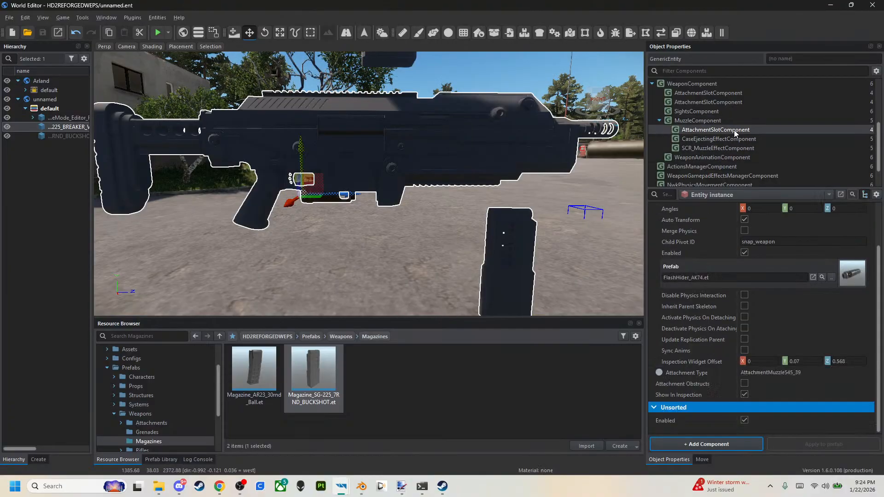
pyautogui.scroll(-2, 754, 214)
pyautogui.click(744, 253)
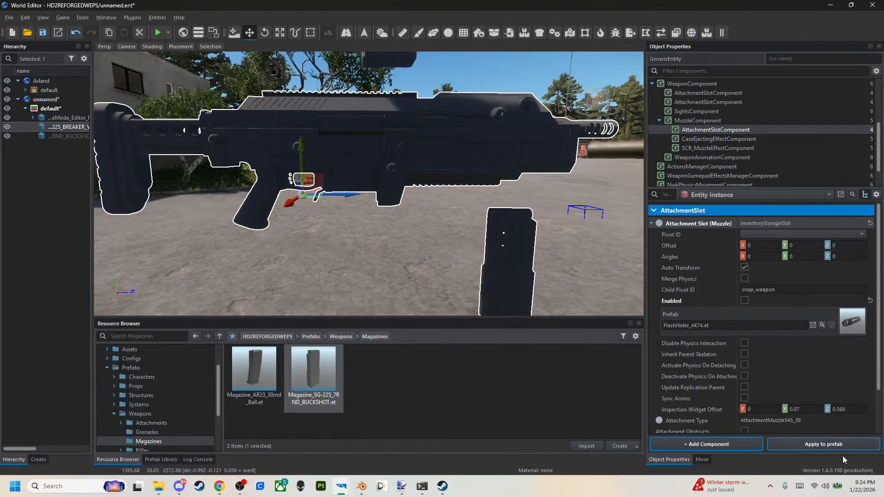
pyautogui.click(830, 445)
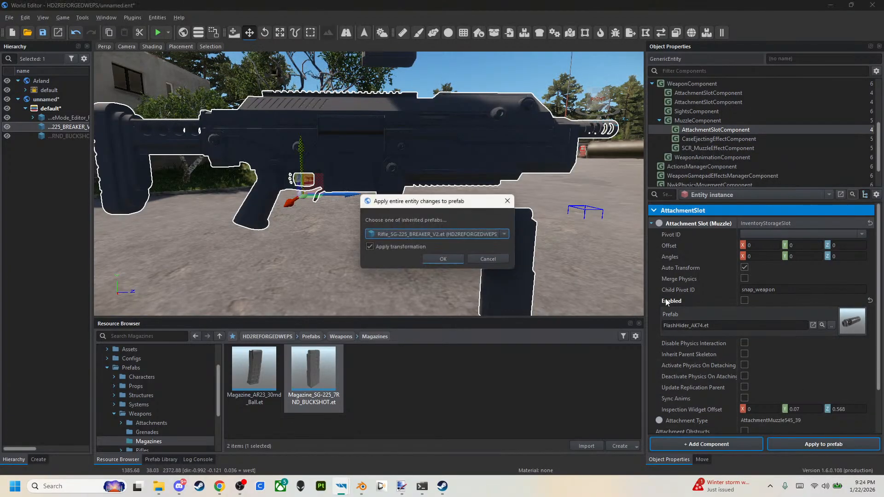
pyautogui.click(453, 261)
# Set the Y and Z offsets of the MuzzleComponent's Magazine Position to 0.
pyautogui.click(705, 121)
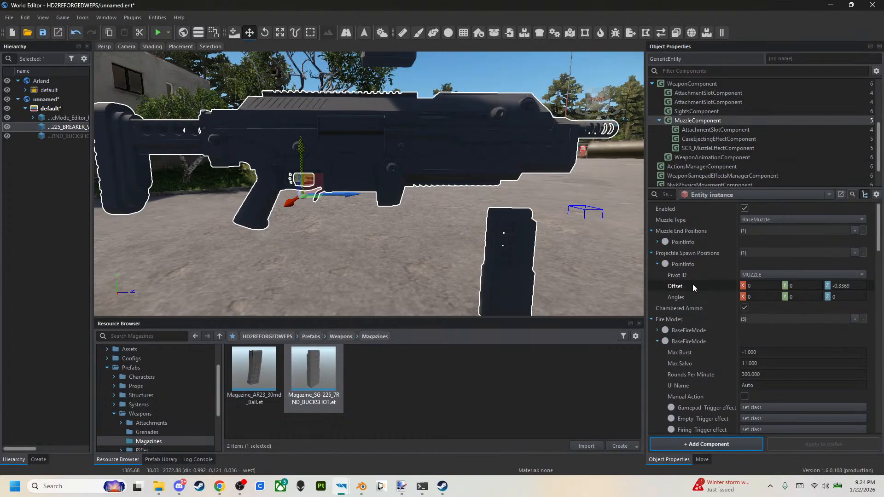
pyautogui.scroll(-10, 686, 294)
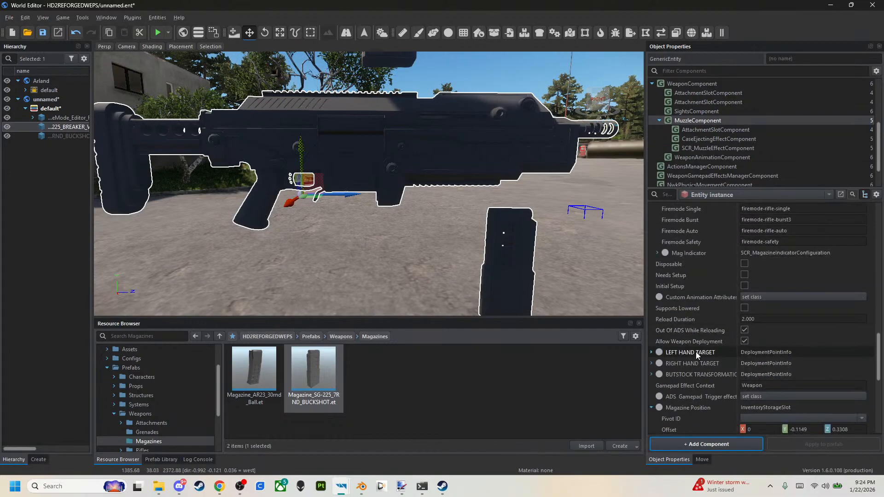
pyautogui.scroll(-5, 695, 352)
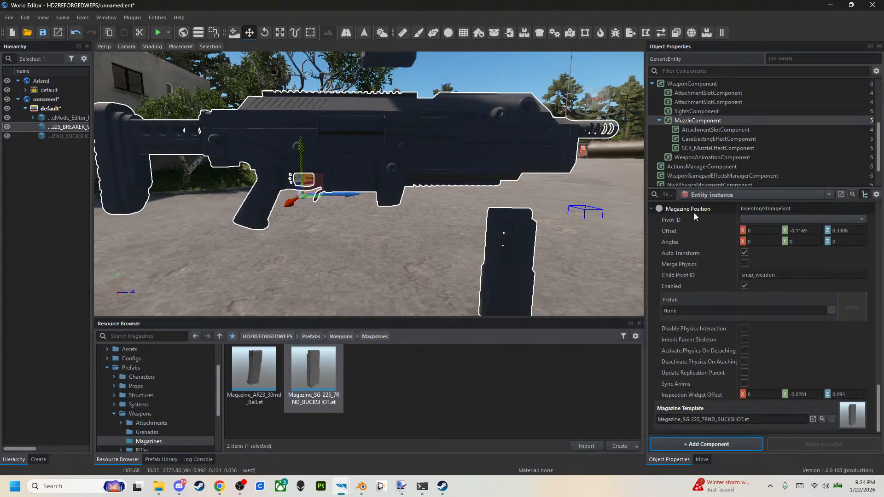
pyautogui.click(689, 231)
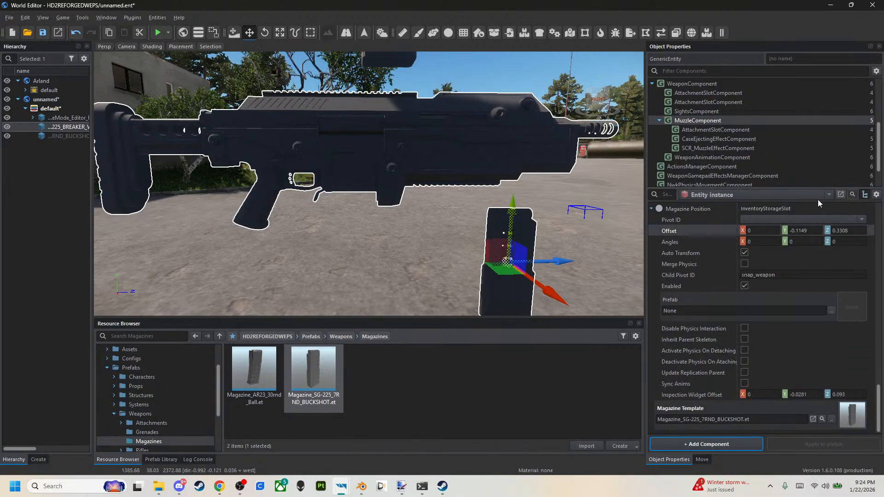
pyautogui.write('0')
pyautogui.press('Return')
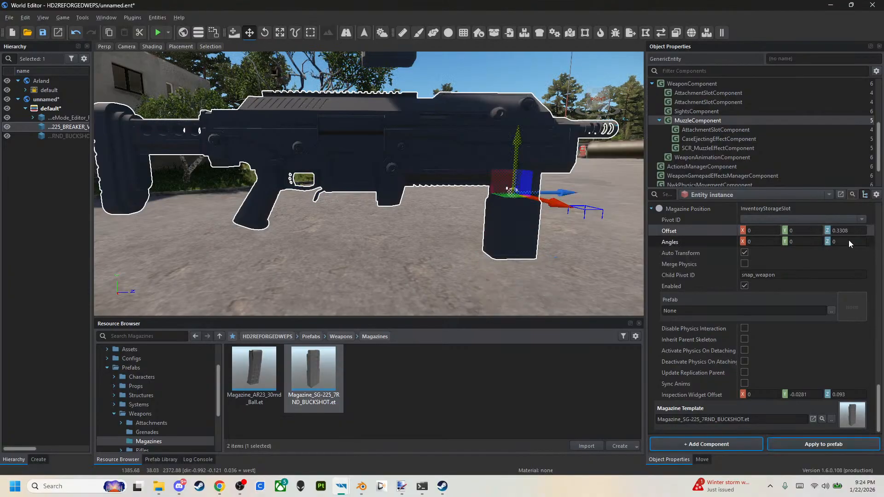
pyautogui.doubleClick(841, 408)
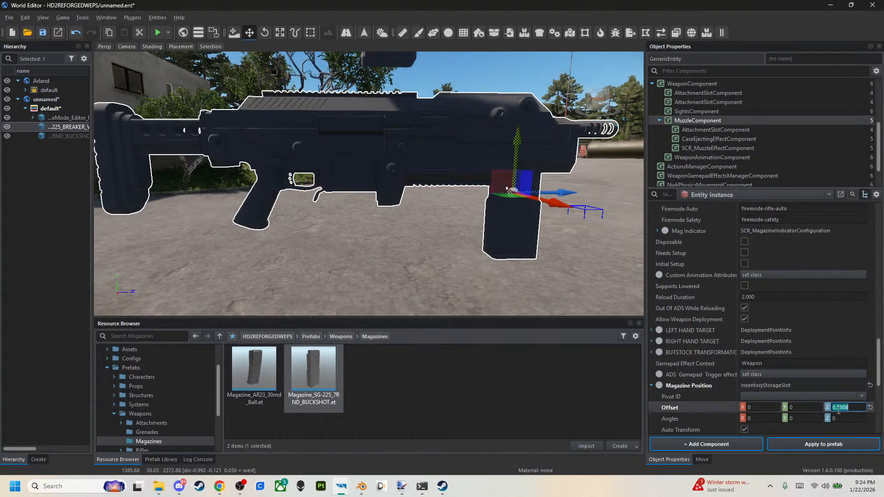
pyautogui.write('0')
pyautogui.press('Return')
# Move the magazine forward and slightly down in the rifle's magazine well, to a Magazine Position offset of about Z 0.075 and Y -0.0053.
pyautogui.moveTo(428, 221); pyautogui.dragTo(440, 242, button='right')
pyautogui.press('w')
pyautogui.press('a')
pyautogui.press('w')
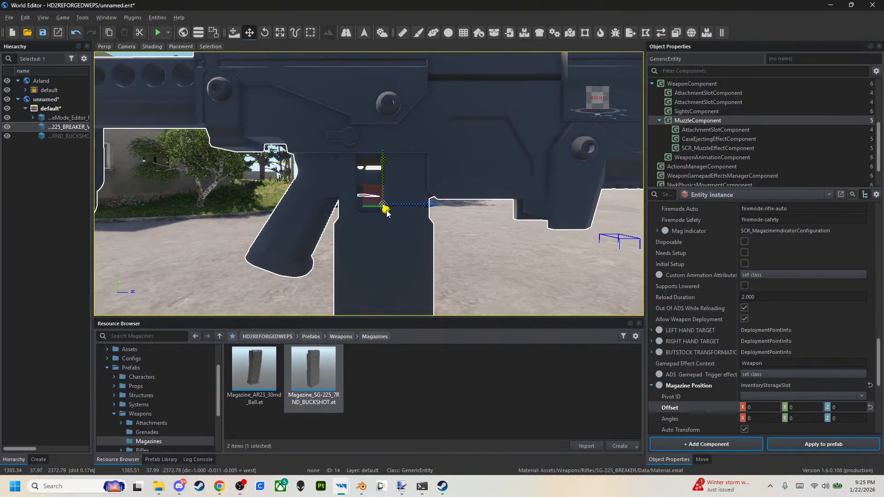
pyautogui.moveTo(387, 211); pyautogui.dragTo(417, 206)
pyautogui.moveTo(417, 207); pyautogui.dragTo(416, 208, button='right')
pyautogui.press('w')
pyautogui.press('s')
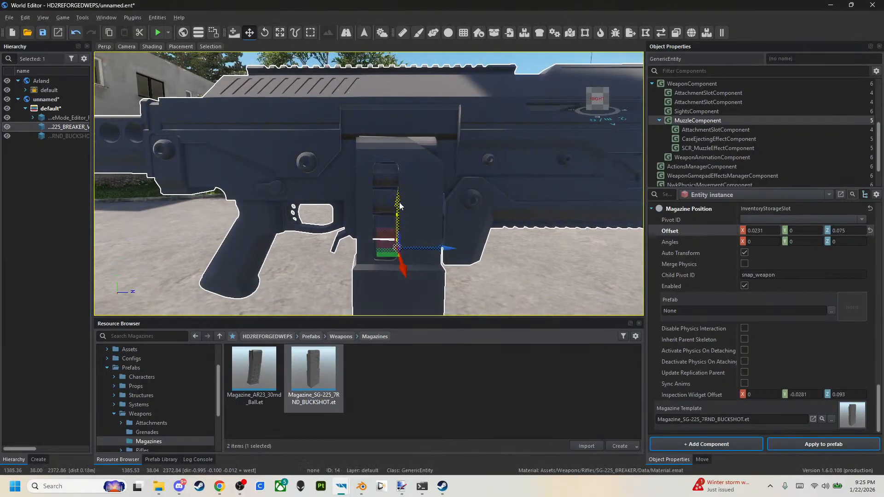
pyautogui.moveTo(399, 205); pyautogui.dragTo(399, 205)
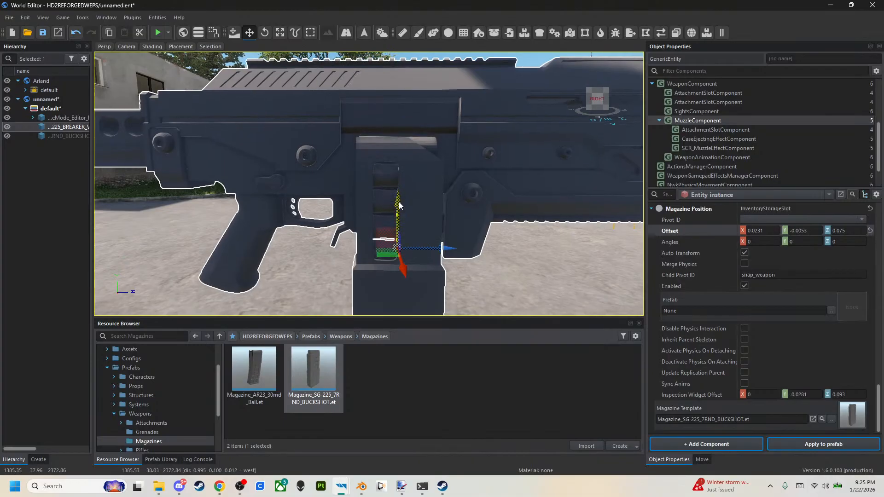
# Set the Magazine Position's X offset to 0 and raise the magazine to a Y offset of about -0.0025.
pyautogui.moveTo(460, 197); pyautogui.dragTo(460, 197, button='right')
pyautogui.click(754, 230)
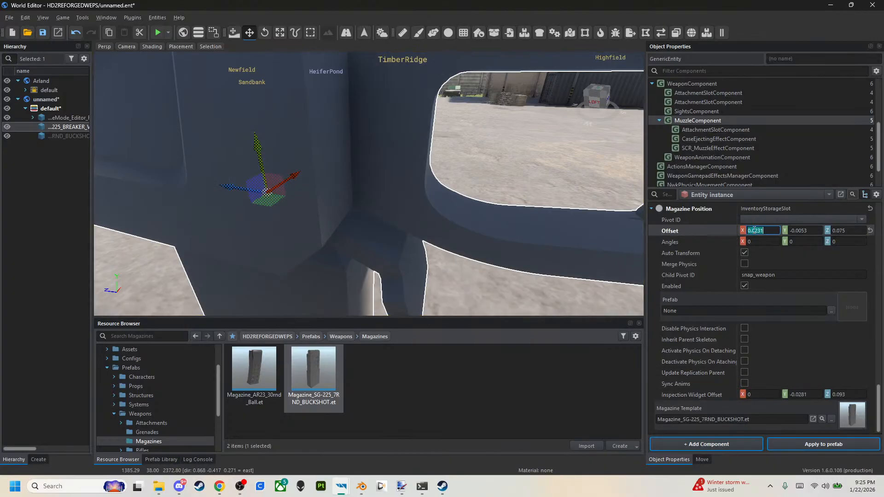
pyautogui.press('Return')
pyautogui.moveTo(525, 259); pyautogui.dragTo(529, 291, button='right')
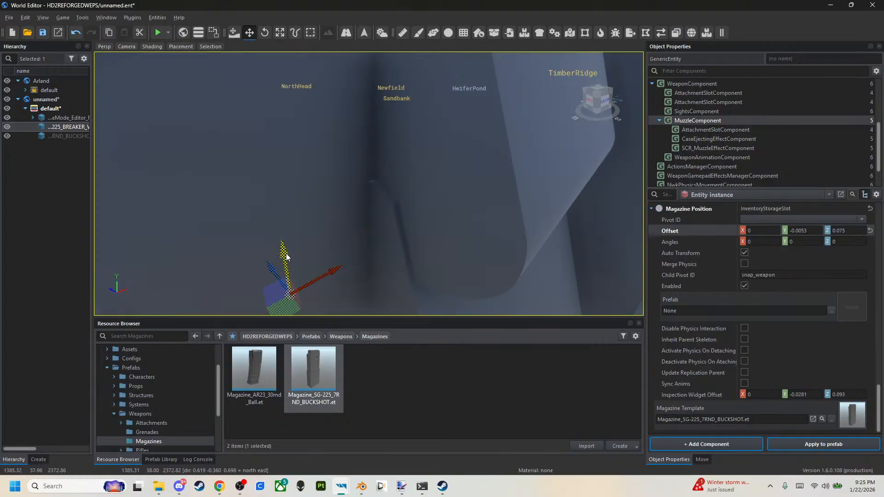
pyautogui.moveTo(286, 256); pyautogui.dragTo(289, 240)
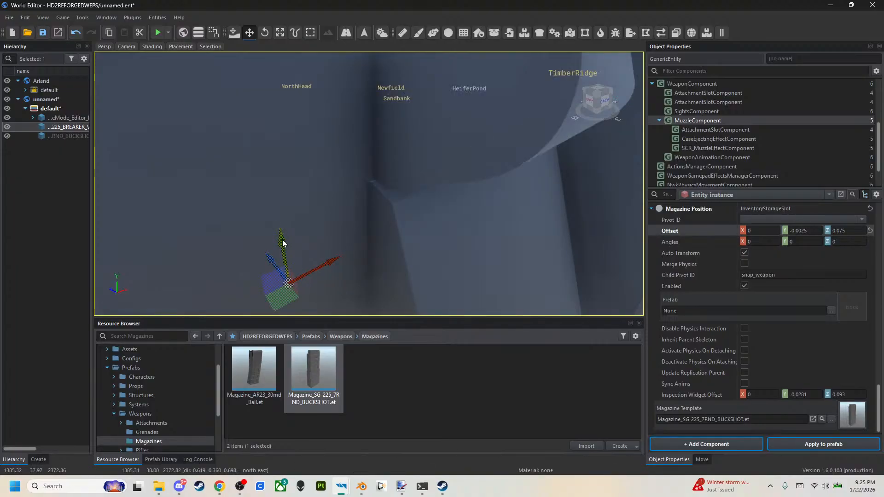
# Nudge the magazine forward inside the well to a Z offset of about 0.0757.
pyautogui.moveTo(318, 263); pyautogui.dragTo(403, 150, button='right')
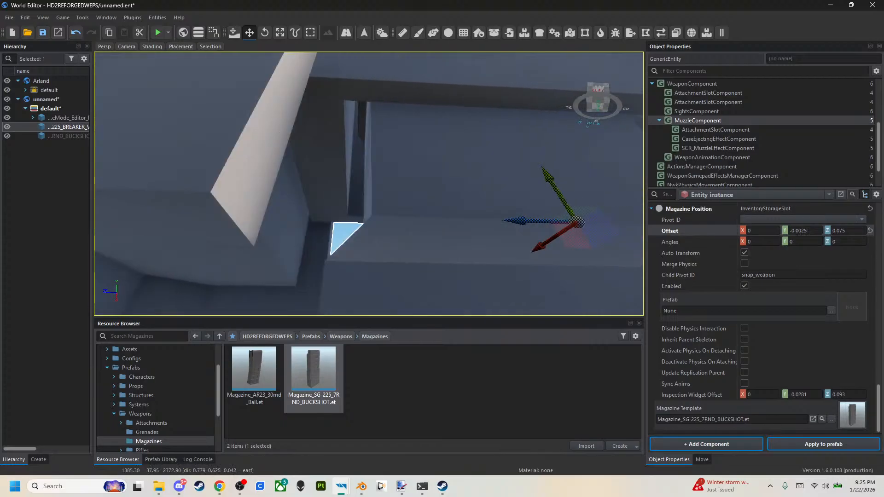
pyautogui.press('d')
pyautogui.press('a')
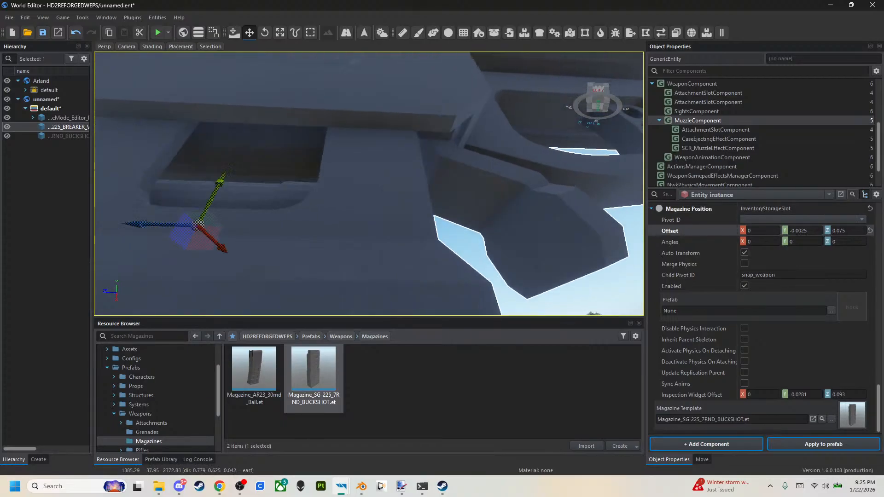
pyautogui.press('a')
pyautogui.press('d')
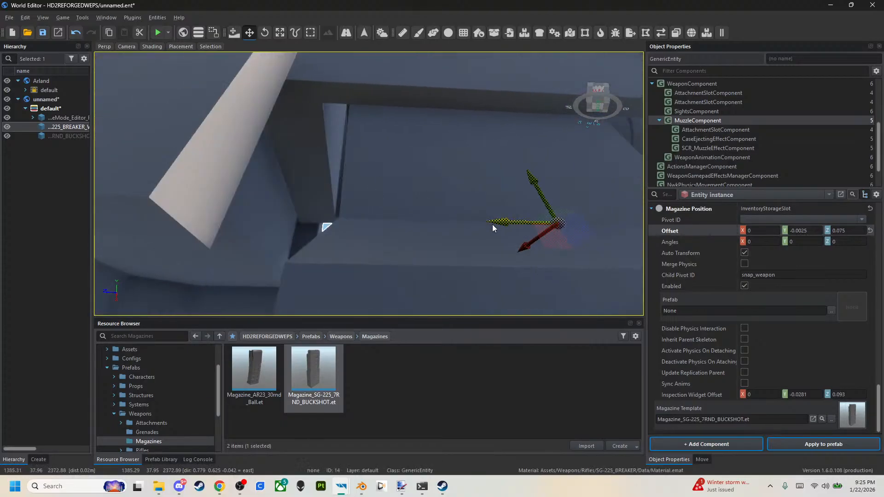
pyautogui.moveTo(493, 225); pyautogui.dragTo(487, 225)
pyautogui.press('s')
# Check the magazine's fit from several sides, fine-tune its Z offset to about 0.0774 and apply the change to the rifle prefab.
pyautogui.moveTo(488, 225); pyautogui.dragTo(386, 269, button='right')
pyautogui.press('d')
pyautogui.press('w')
pyautogui.press('w')
pyautogui.press('s')
pyautogui.press('s')
pyautogui.press('s')
pyautogui.press('w')
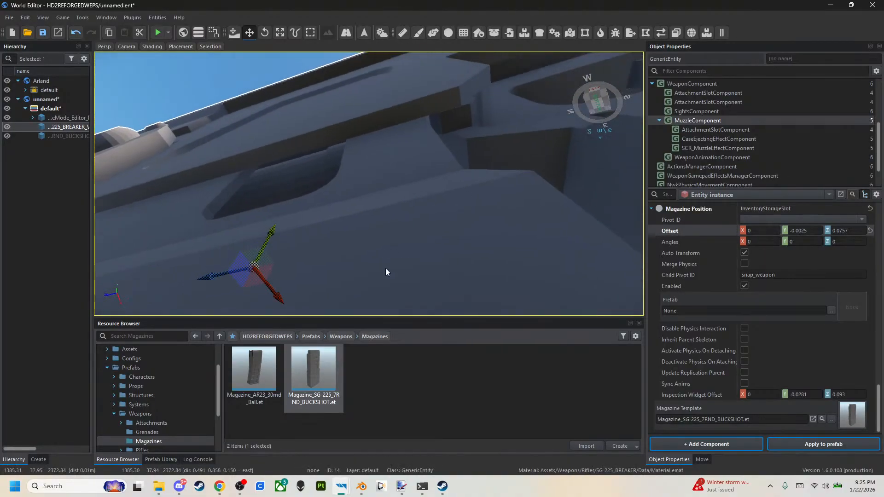
pyautogui.moveTo(219, 277); pyautogui.dragTo(215, 277)
pyautogui.press('d')
pyautogui.moveTo(236, 265); pyautogui.dragTo(172, 342, button='right')
pyautogui.press('a')
pyautogui.press('d')
pyautogui.press('a')
pyautogui.press('d')
pyautogui.press('a')
pyautogui.press('d')
pyautogui.press('w')
pyautogui.press('w')
pyautogui.press('s')
pyautogui.press('w')
pyautogui.press('s')
pyautogui.press('w')
pyautogui.press('w')
pyautogui.press('w')
pyautogui.moveTo(256, 229); pyautogui.dragTo(256, 224, button='right')
pyautogui.moveTo(235, 230); pyautogui.dragTo(233, 223)
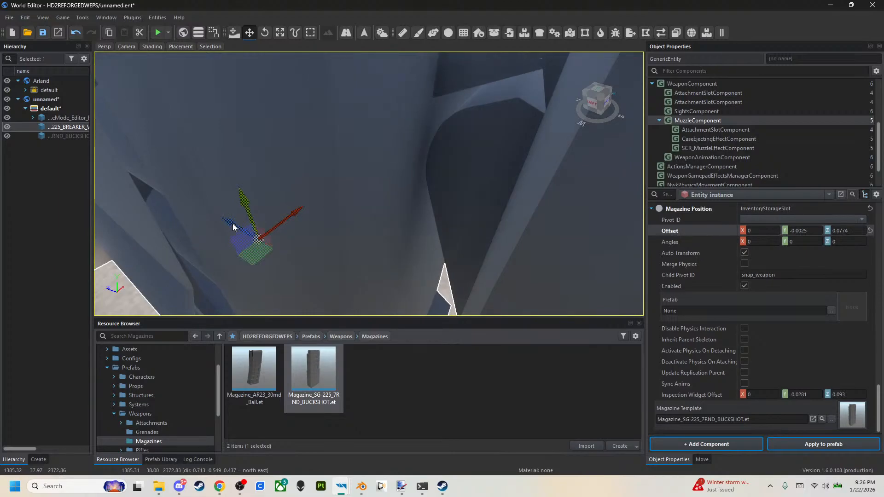
pyautogui.moveTo(233, 223); pyautogui.dragTo(351, 220, button='right')
pyautogui.click(794, 444)
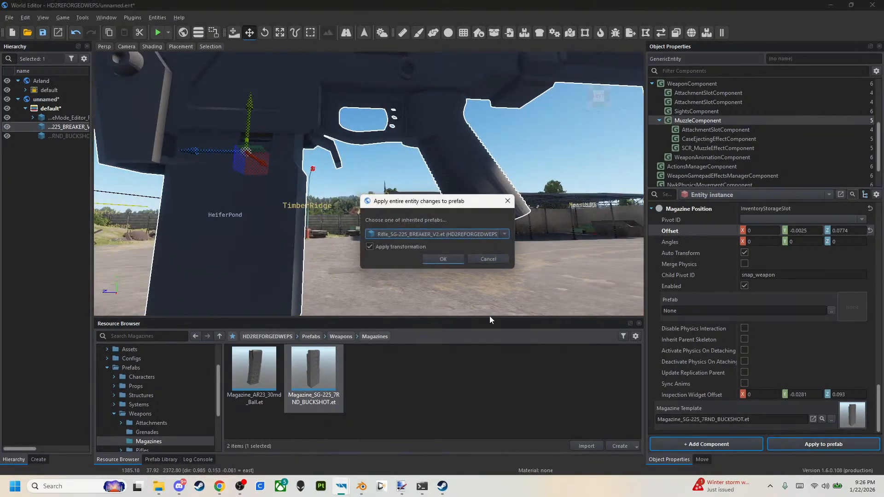
pyautogui.click(450, 259)
# Duplicate the buckshot magazine standing above the rifle six times at the same spot and save the world.
pyautogui.moveTo(438, 221); pyautogui.dragTo(214, 261, button='right')
pyautogui.click(386, 255)
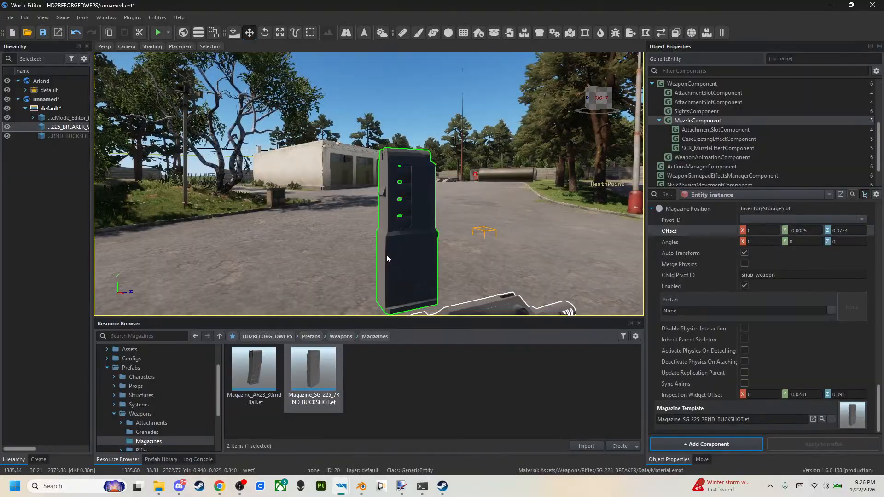
pyautogui.hotkey('ctrl', 'v')
pyautogui.hotkey('ctrl', 'v')
pyautogui.hotkey('ctrl', 'v')
pyautogui.hotkey('ctrl', 'v')
pyautogui.hotkey('ctrl', 'v')
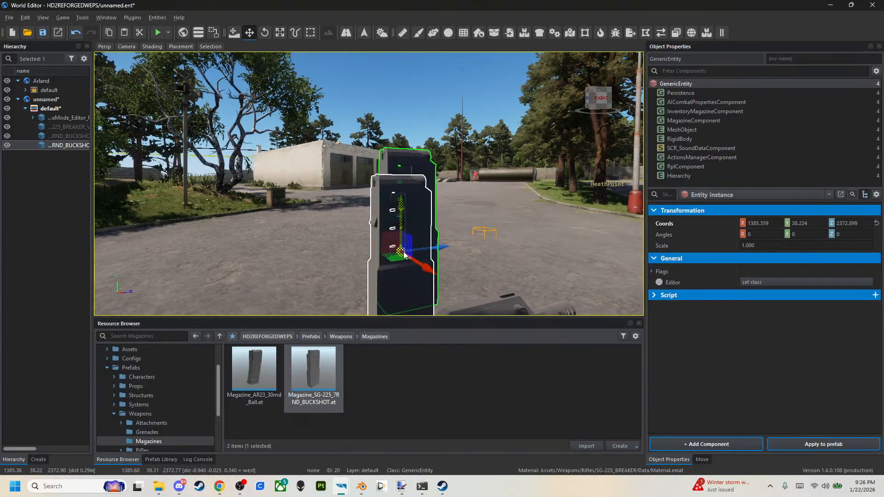
pyautogui.hotkey('ctrl', 'v')
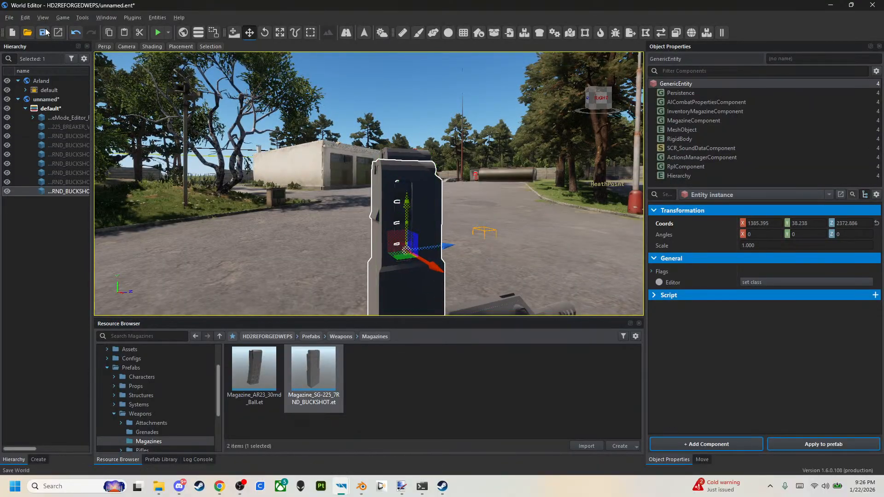
pyautogui.hotkey('ctrl', 's')
# Set the Dispersion Range of the rifle's MuzzleComponent to 50.
pyautogui.moveTo(281, 176); pyautogui.dragTo(332, 233, button='right')
pyautogui.click(332, 237)
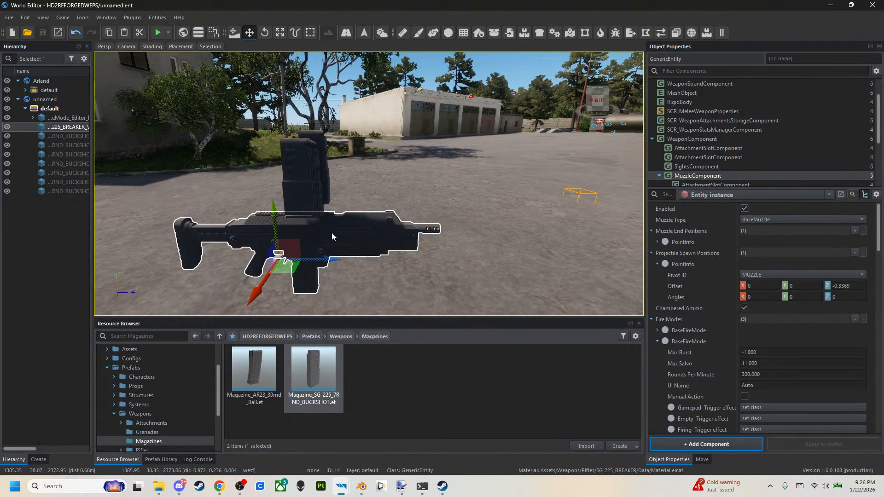
pyautogui.click(657, 342)
pyautogui.scroll(-3, 656, 346)
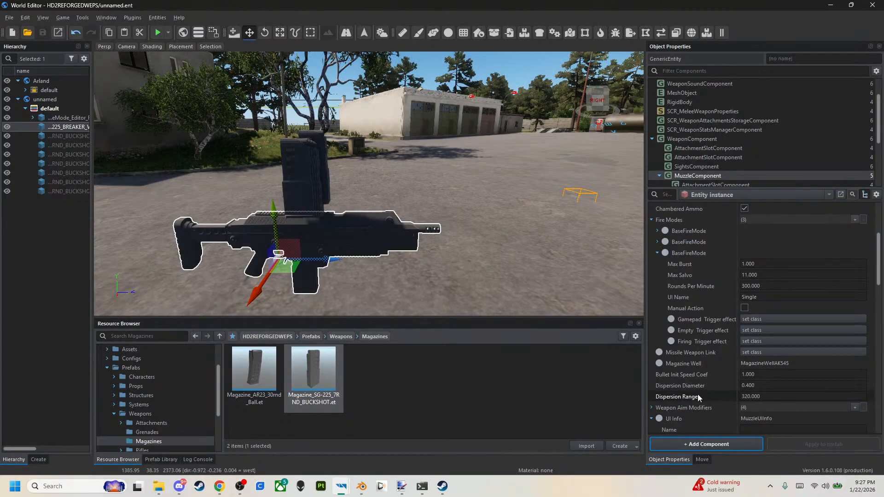
pyautogui.click(755, 386)
pyautogui.click(778, 397)
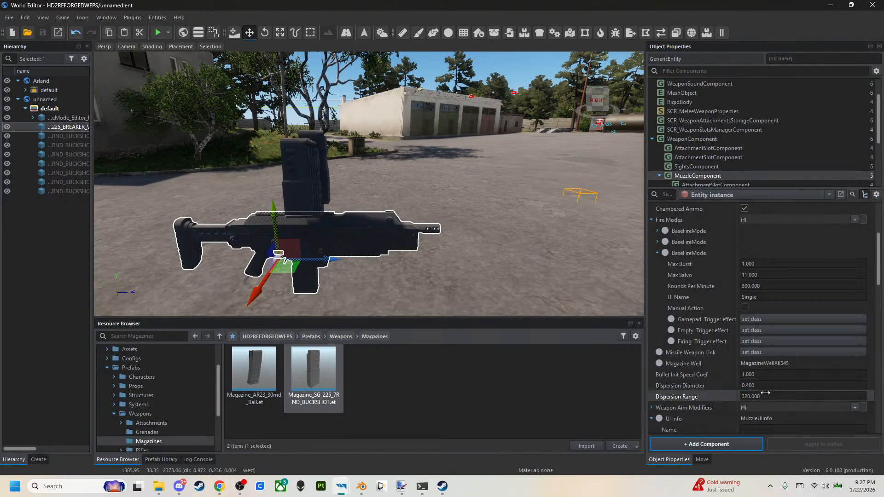
pyautogui.write('50')
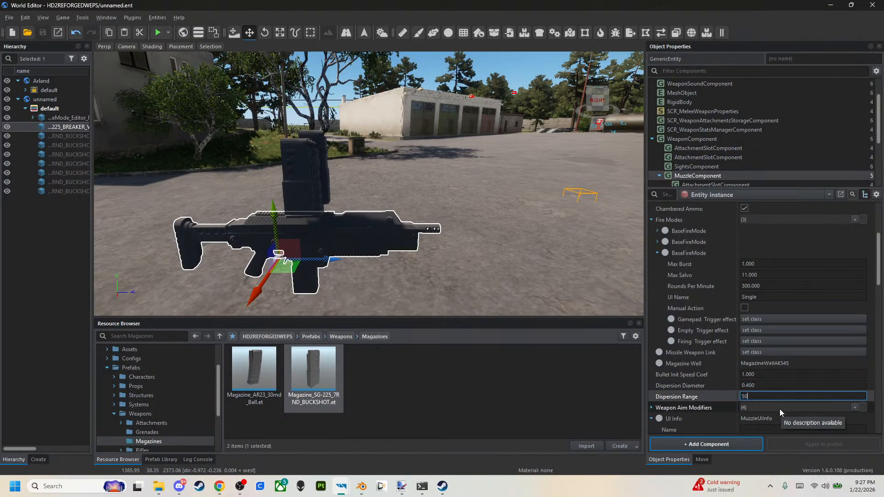
pyautogui.press('Return')
# Set the muzzle's Dispersion Diameter to 1, apply the change to the rifle prefab and save the world.
pyautogui.click(778, 385)
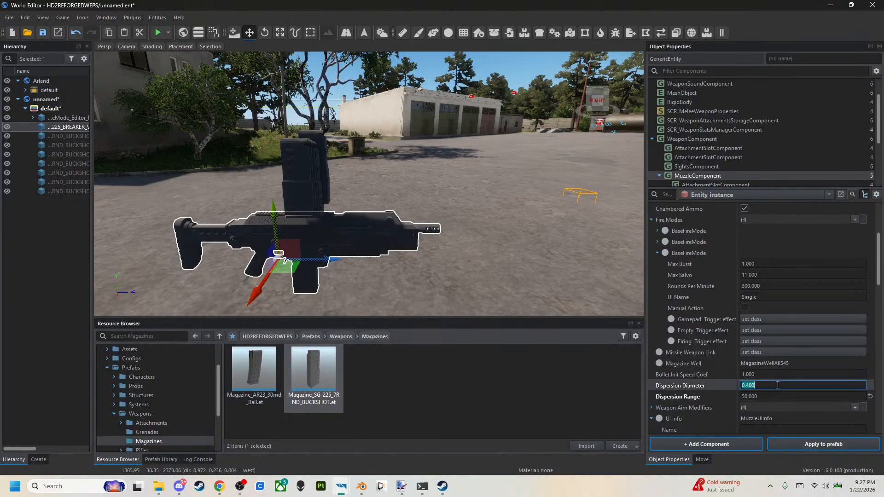
pyautogui.write('10')
pyautogui.press('Return')
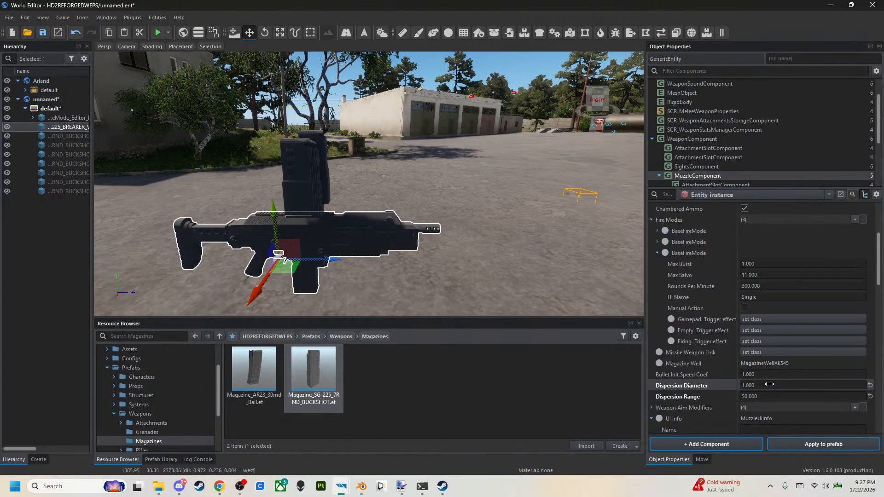
pyautogui.click(815, 445)
pyautogui.click(440, 260)
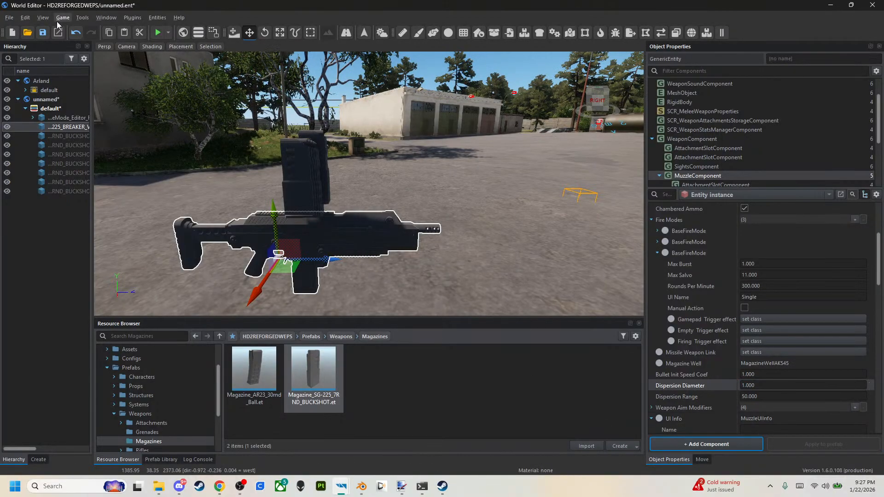
pyautogui.click(43, 33)
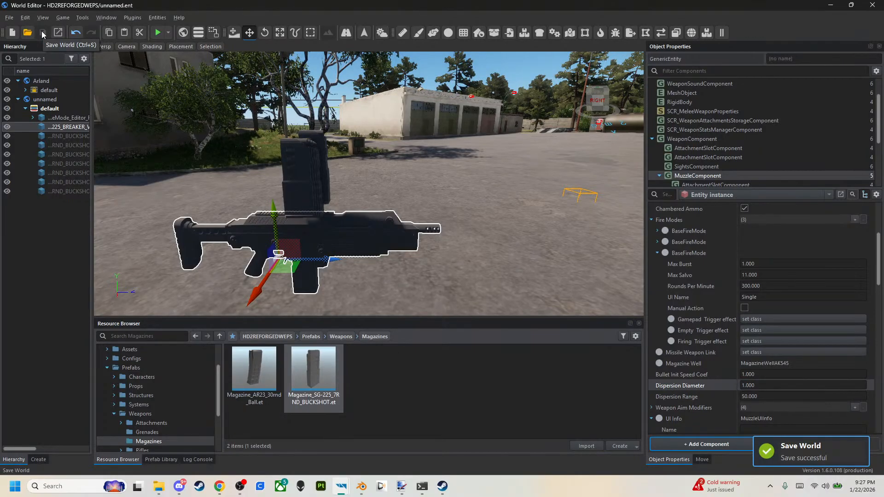
# Playtest the rifle in game, picking up a buckshot magazine and switching the fire mode, and return to the editor.
pyautogui.click(158, 32)
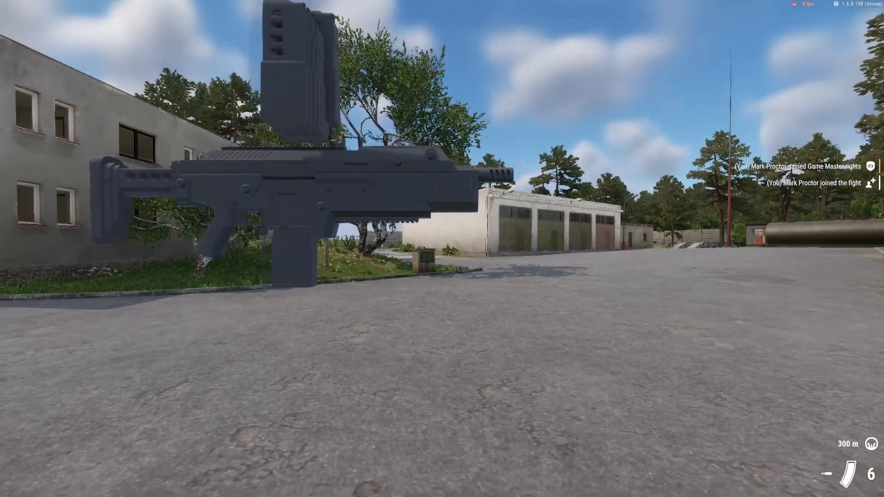
pyautogui.press('w')
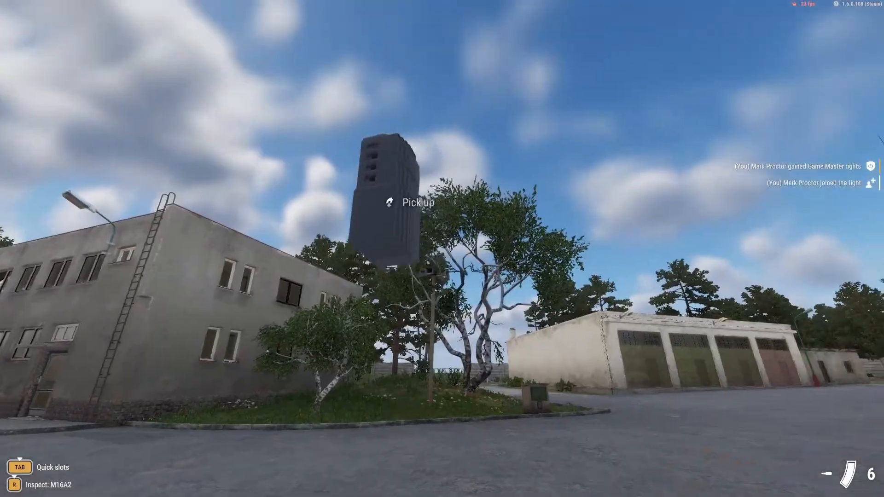
pyautogui.press('f')
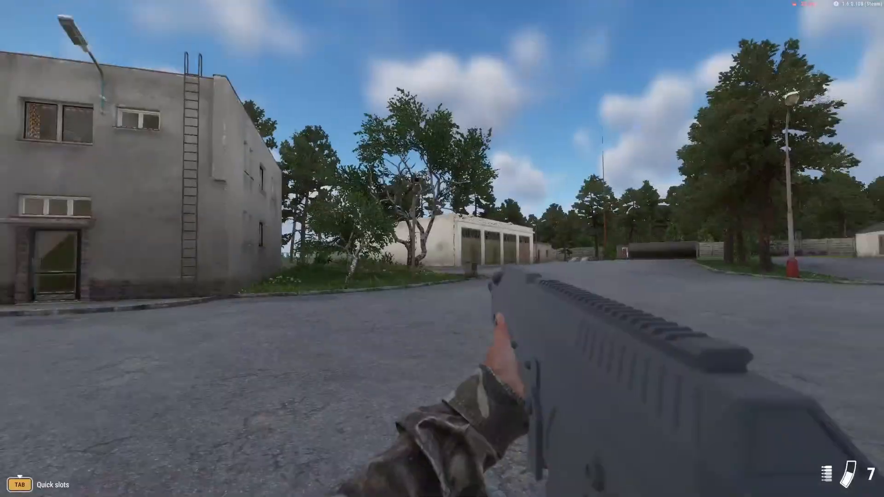
pyautogui.press('x')
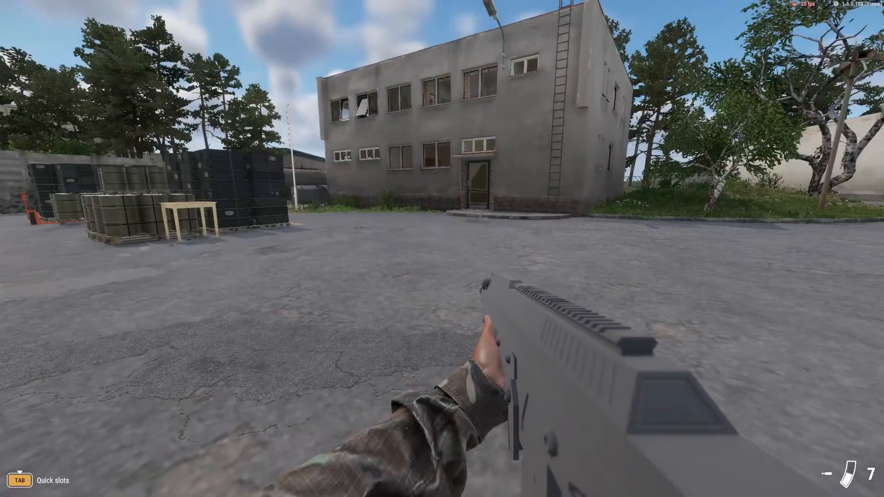
pyautogui.press('Escape')
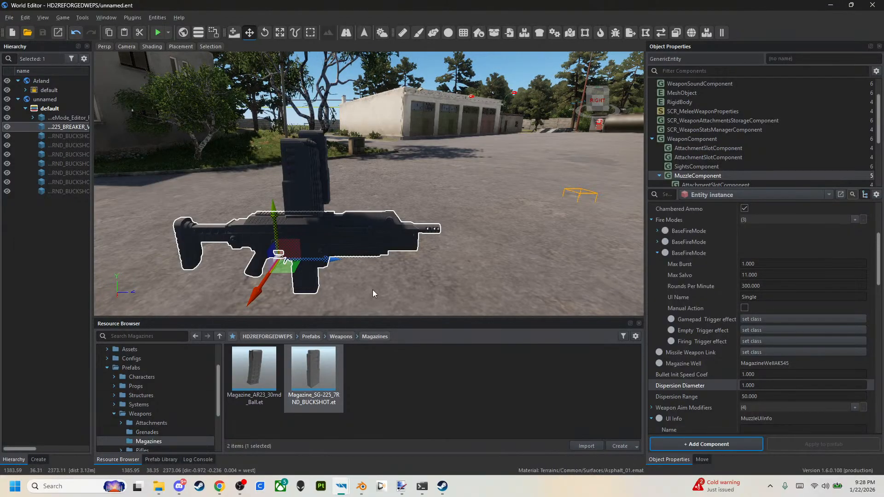
# Add two PointInfo entries to the Muzzle End Positions of the rifle's MuzzleComponent.
pyautogui.scroll(3, 722, 269)
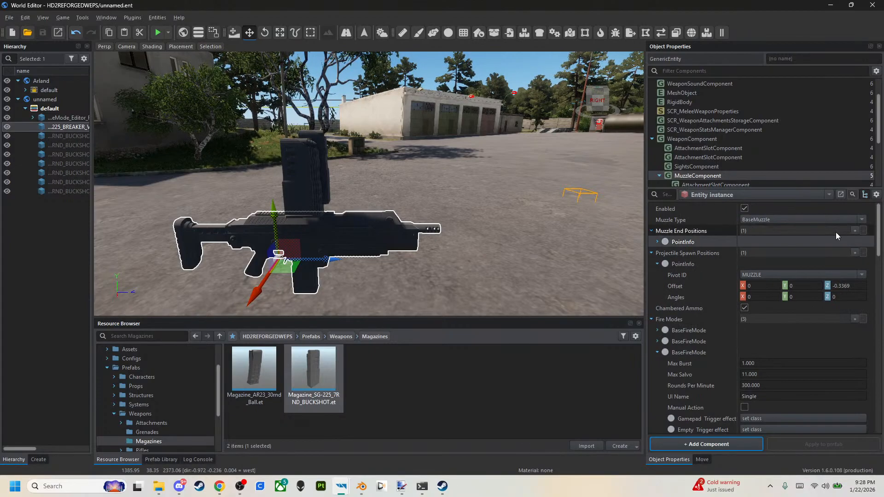
pyautogui.click(854, 231)
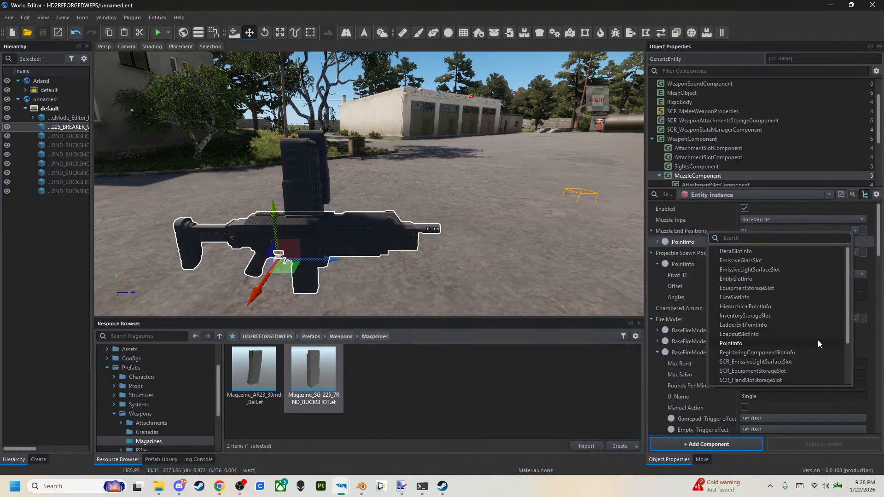
pyautogui.click(818, 343)
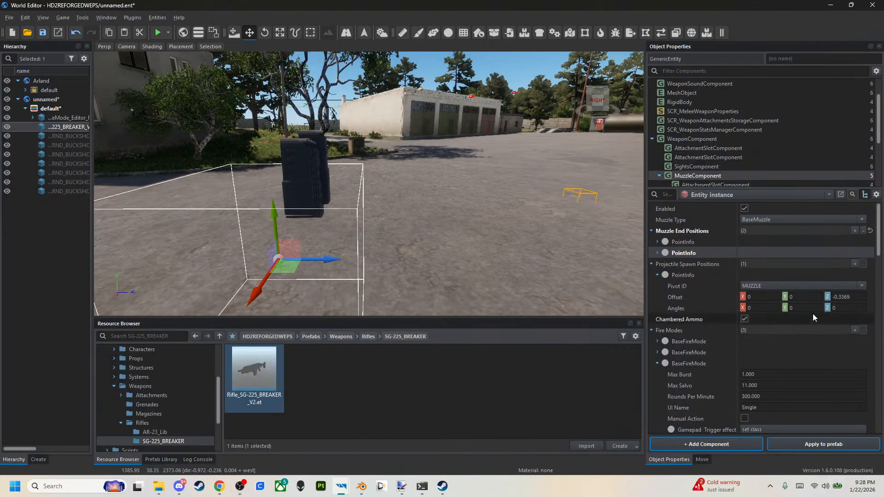
pyautogui.click(853, 231)
pyautogui.write('P')
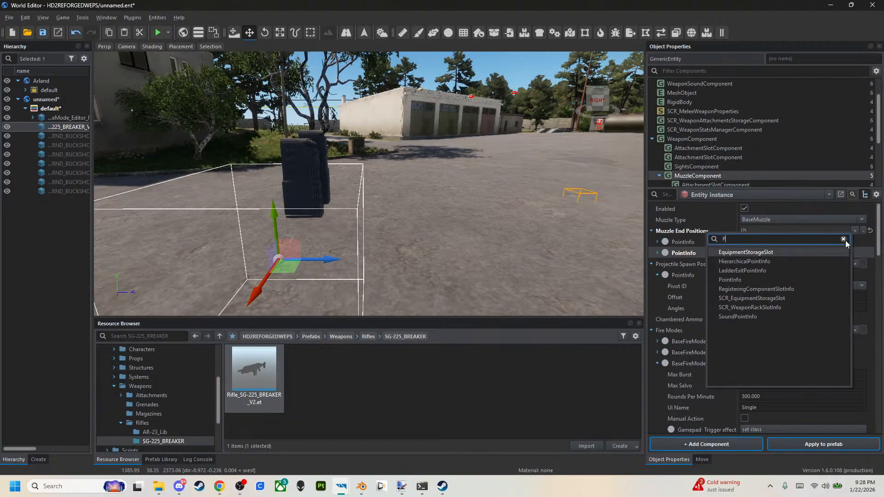
pyautogui.write('OINT')
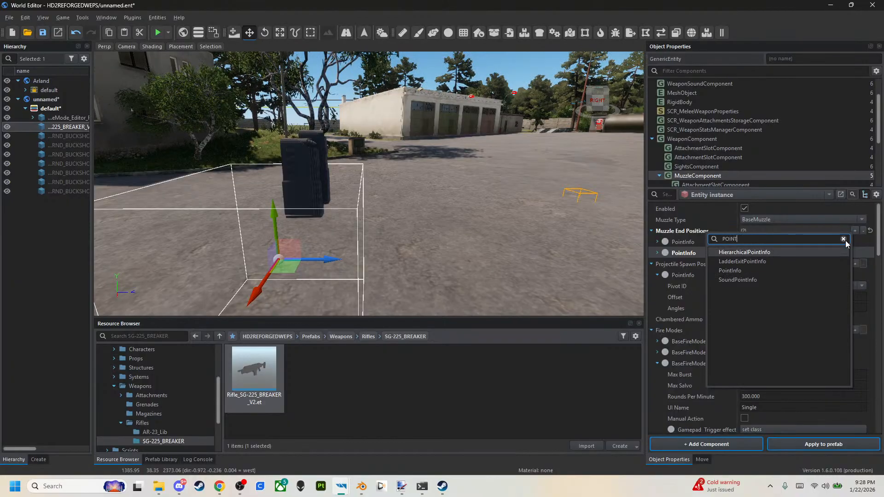
pyautogui.write('INFO')
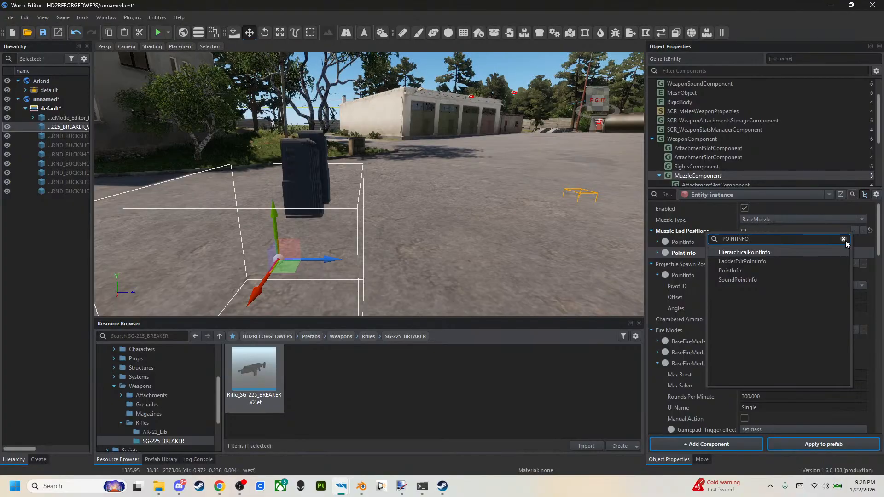
pyautogui.press('Down')
pyautogui.press('Down')
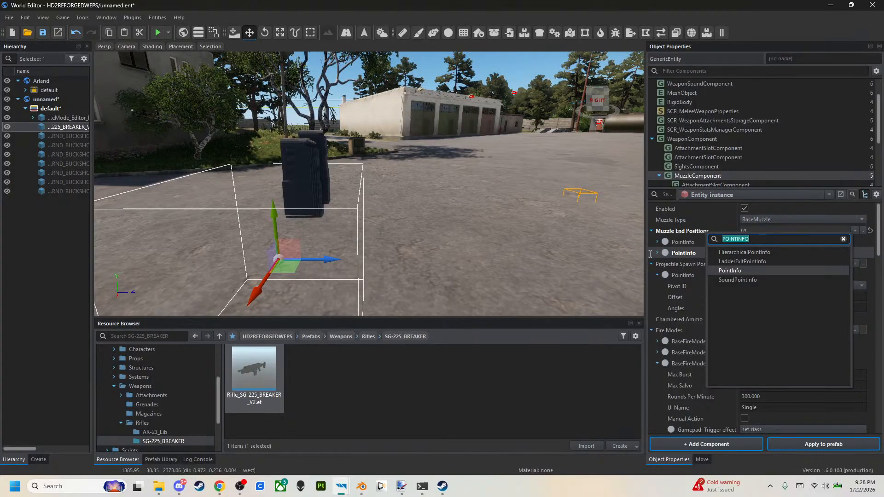
pyautogui.click(765, 270)
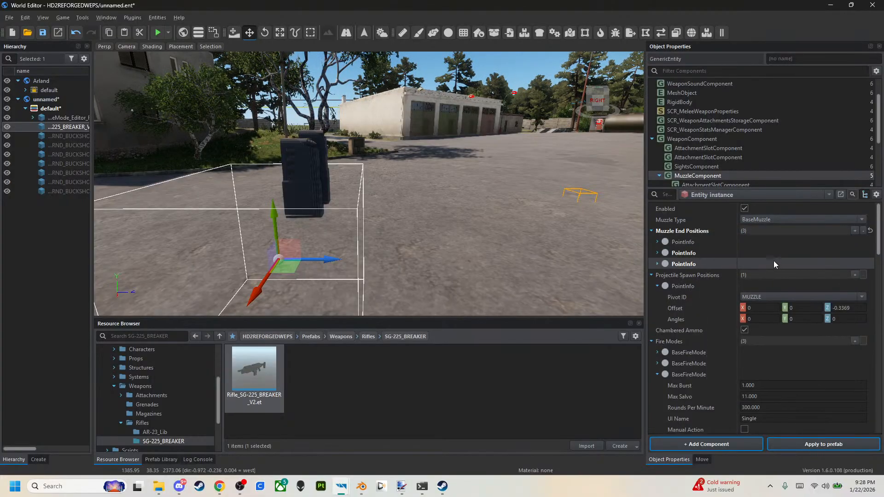
# Add four more PointInfo entries to Muzzle End Positions, bringing the list to seven.
pyautogui.click(855, 230)
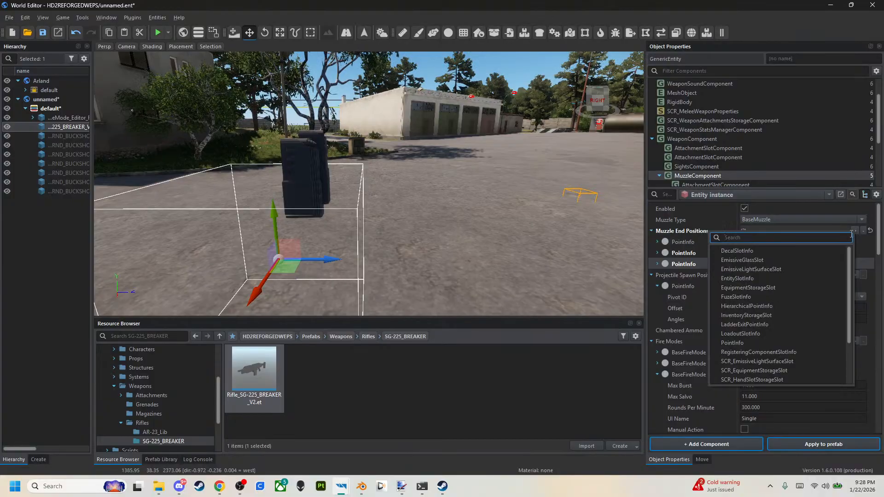
pyautogui.write('POINTINFO')
pyautogui.click(805, 266)
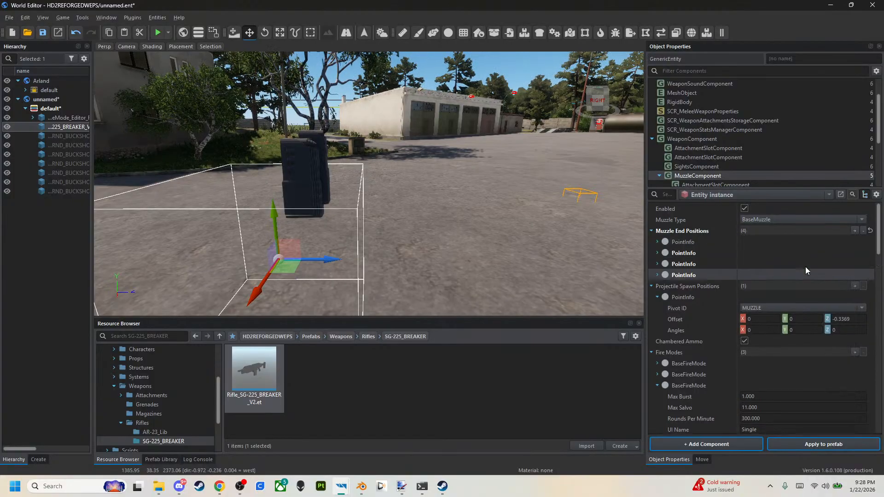
pyautogui.click(854, 231)
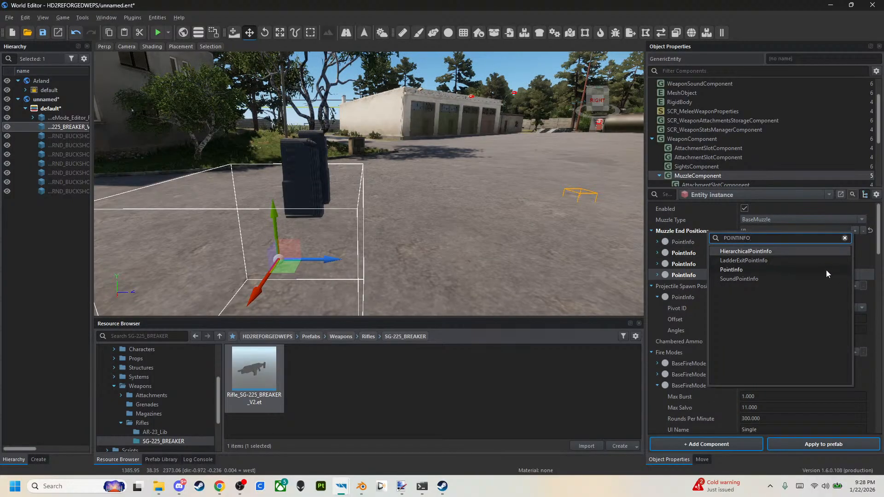
pyautogui.click(827, 270)
pyautogui.click(854, 231)
pyautogui.write('POINTINFO')
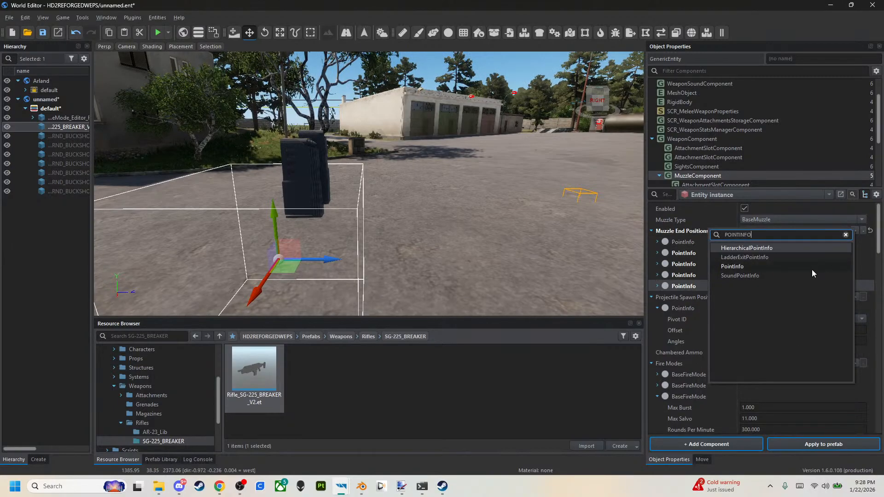
pyautogui.click(808, 266)
pyautogui.click(856, 231)
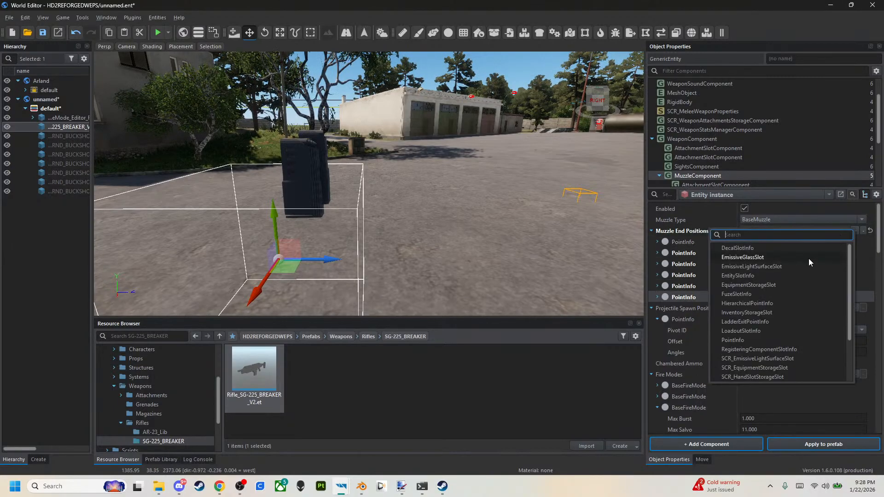
pyautogui.write('POINTINFO')
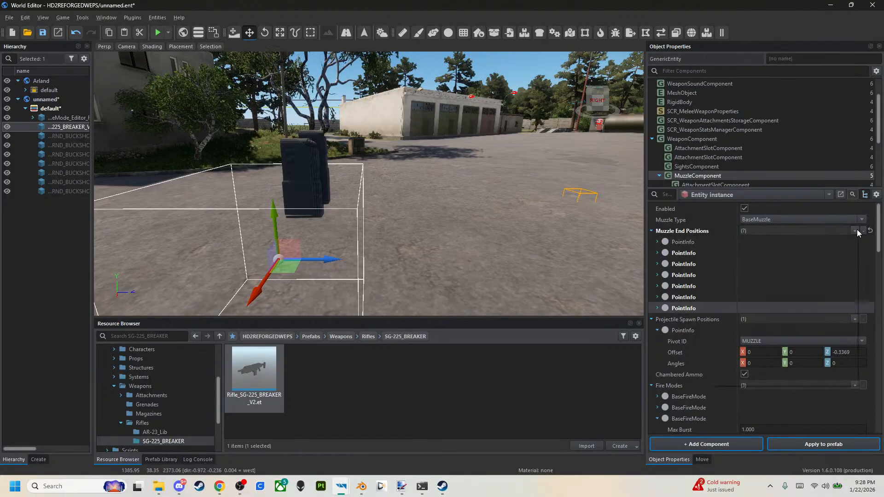
# Extend Muzzle End Positions with another four PointInfo entries, bringing the list to eleven.
pyautogui.click(855, 231)
pyautogui.click(795, 342)
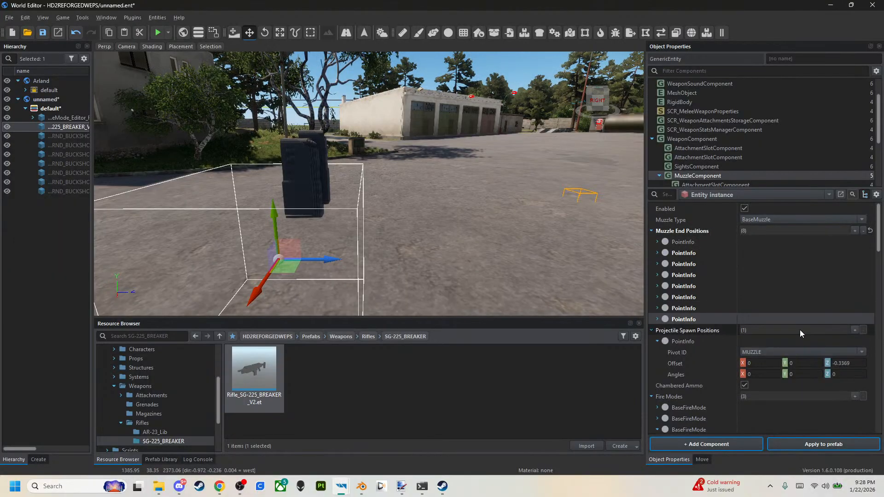
pyautogui.click(855, 231)
pyautogui.click(780, 345)
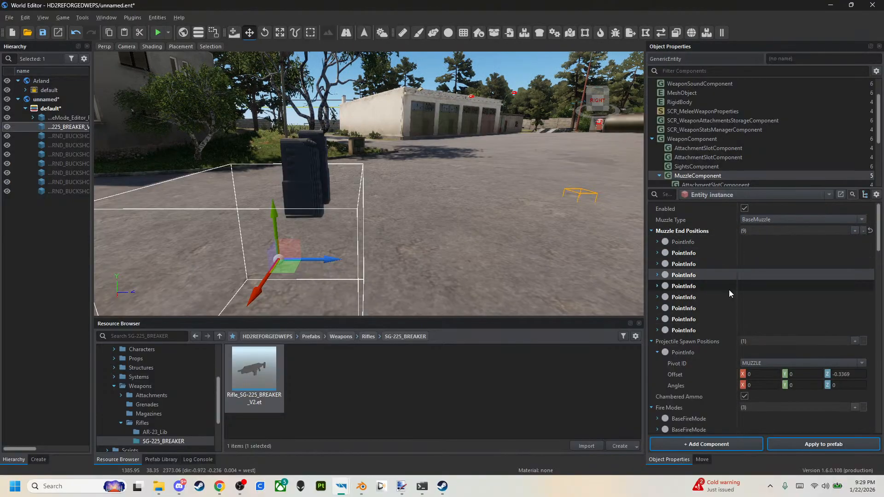
pyautogui.click(716, 323)
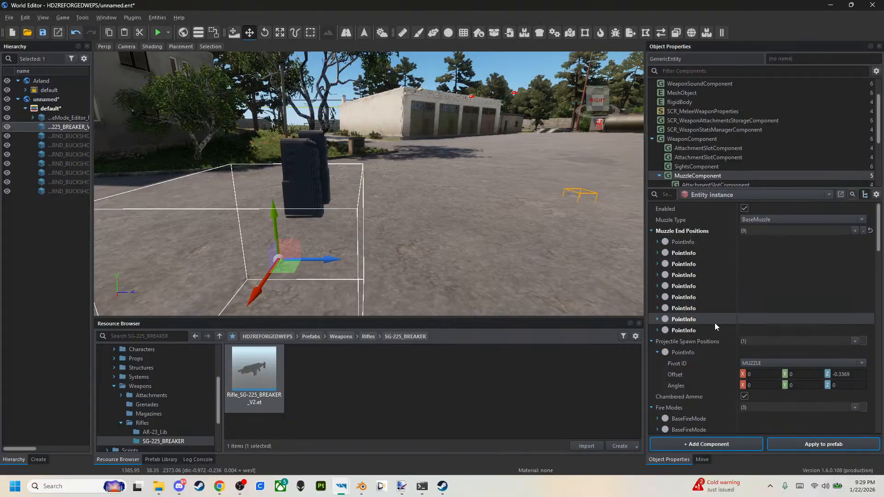
pyautogui.click(714, 333)
pyautogui.click(855, 230)
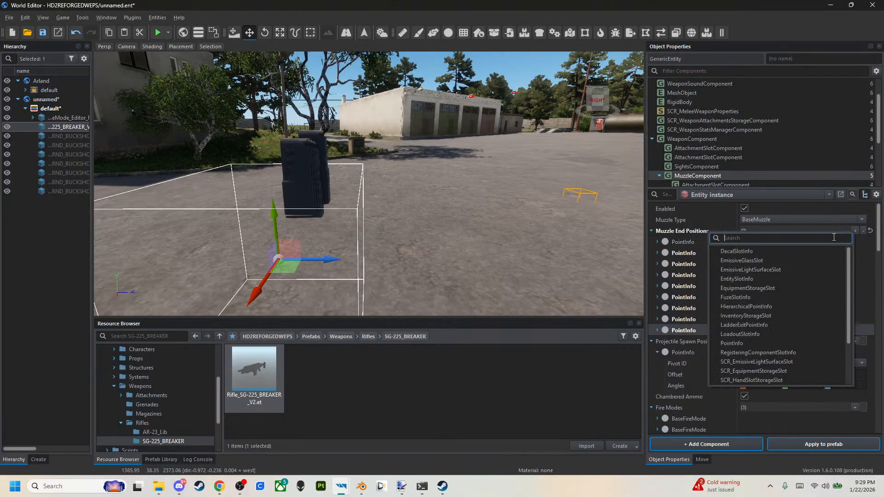
pyautogui.click(793, 342)
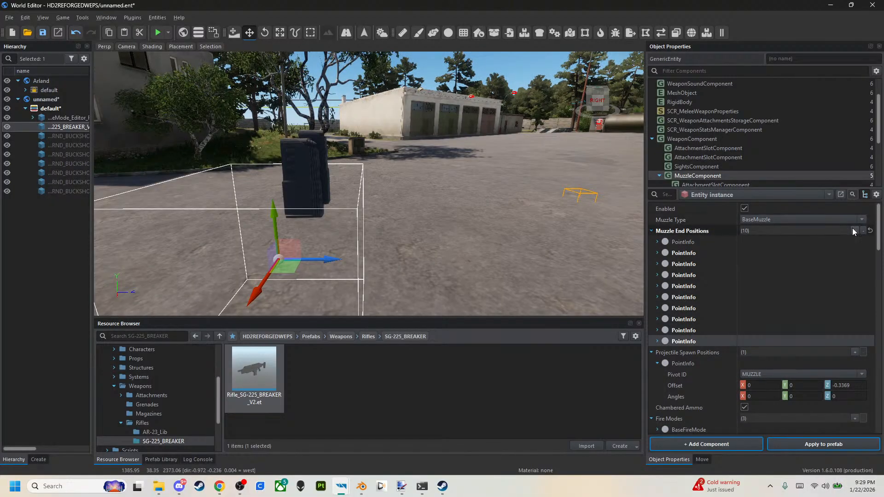
pyautogui.click(854, 230)
pyautogui.click(803, 340)
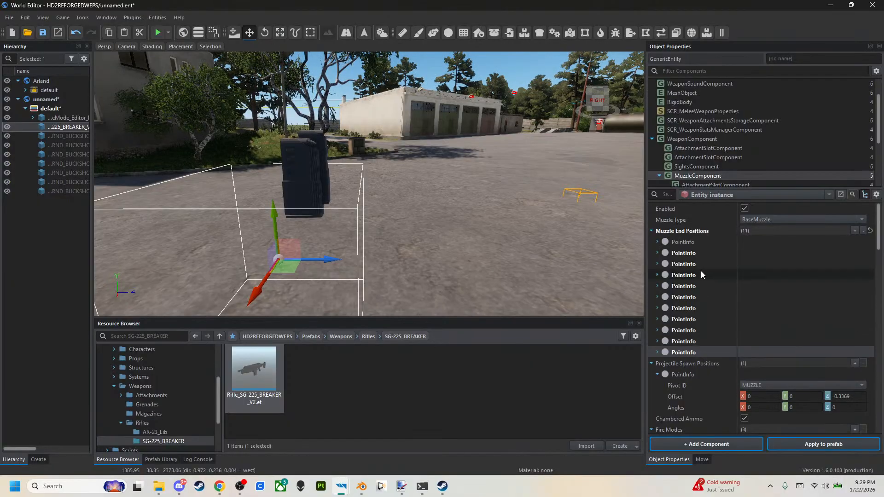
# Copy the first PointInfo in Muzzle End Positions and paste it onto the second through sixth entries.
pyautogui.rightClick(694, 245)
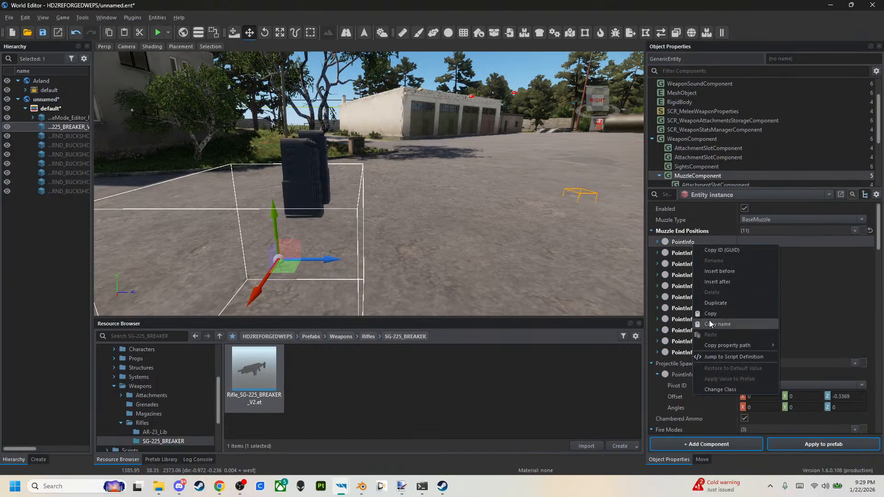
pyautogui.click(711, 313)
pyautogui.rightClick(692, 254)
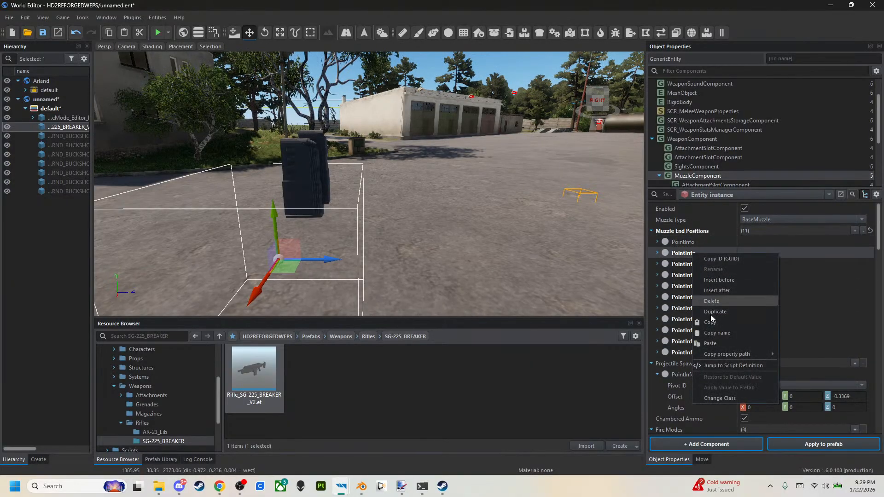
pyautogui.click(713, 342)
pyautogui.rightClick(703, 265)
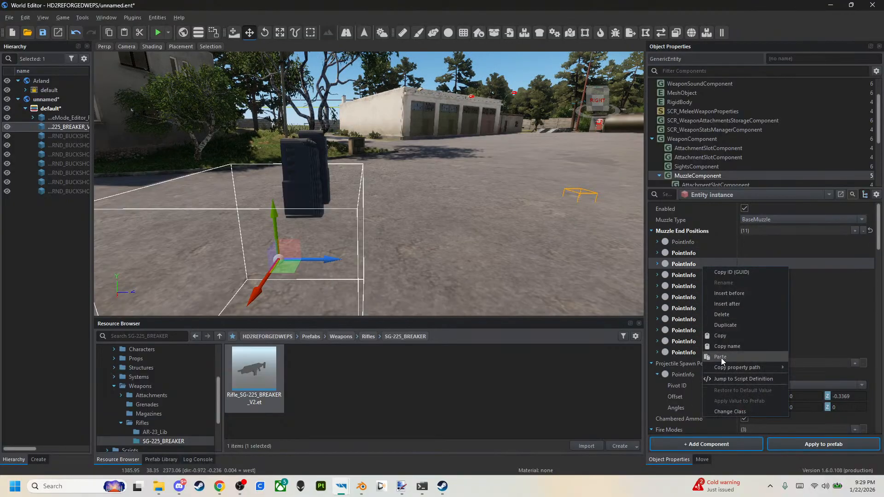
pyautogui.click(721, 358)
pyautogui.rightClick(700, 278)
pyautogui.click(714, 359)
pyautogui.rightClick(701, 292)
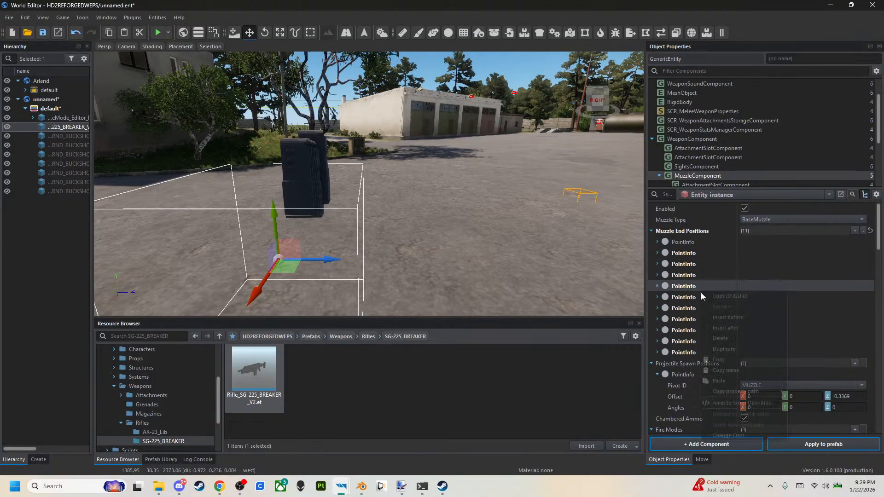
pyautogui.click(716, 381)
pyautogui.rightClick(706, 299)
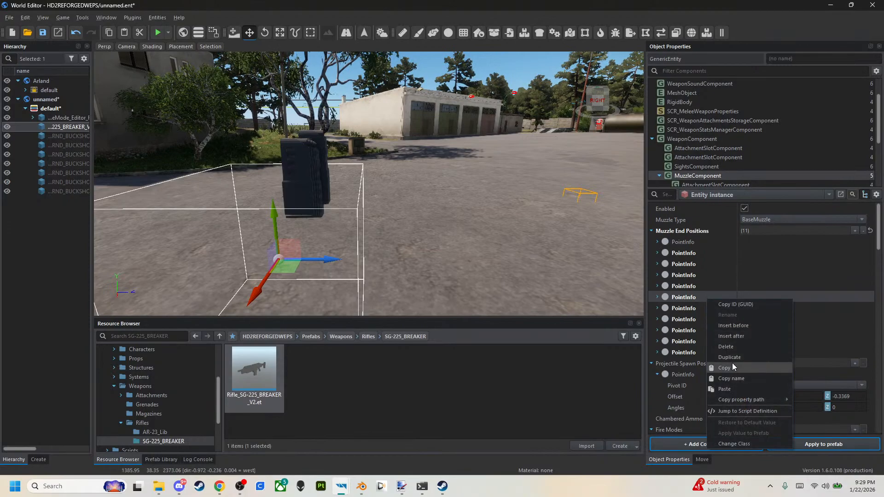
pyautogui.click(727, 390)
# Paste the copied PointInfo onto the seventh through eleventh entries of Muzzle End Positions.
pyautogui.rightClick(705, 310)
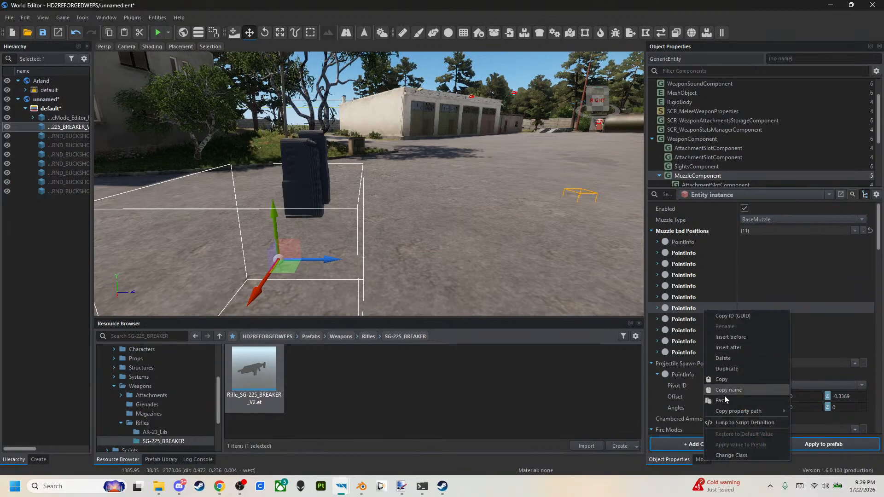
pyautogui.click(721, 400)
pyautogui.rightClick(703, 318)
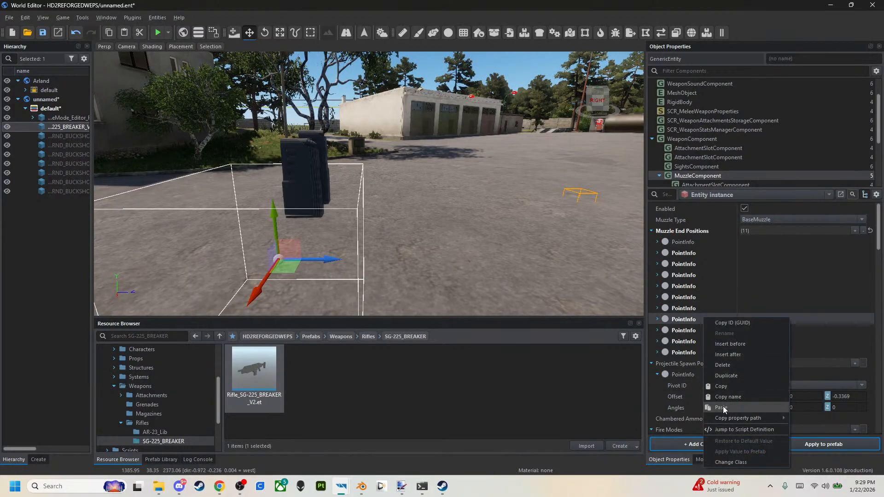
pyautogui.click(723, 408)
pyautogui.rightClick(704, 329)
pyautogui.click(728, 417)
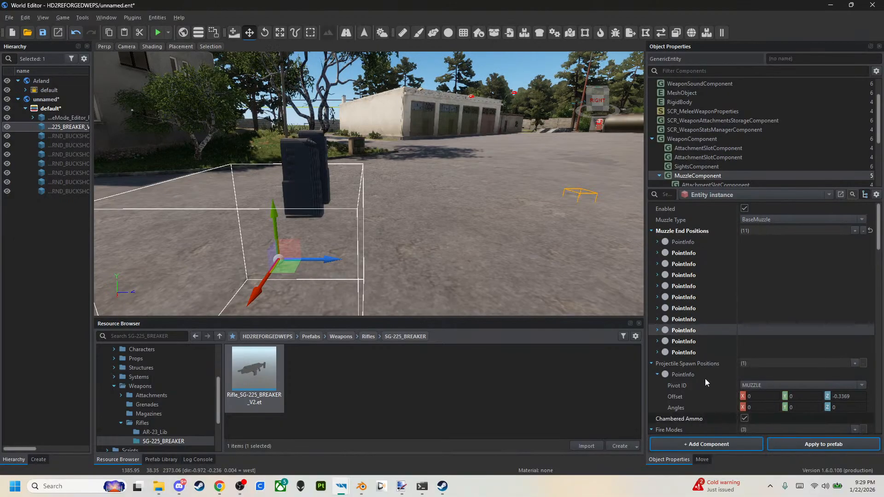
pyautogui.rightClick(697, 343)
pyautogui.click(717, 434)
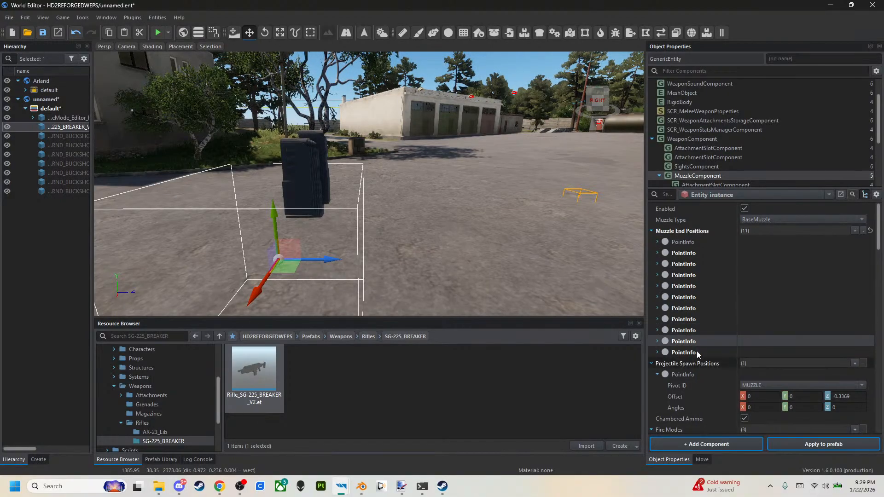
pyautogui.rightClick(697, 352)
pyautogui.click(708, 283)
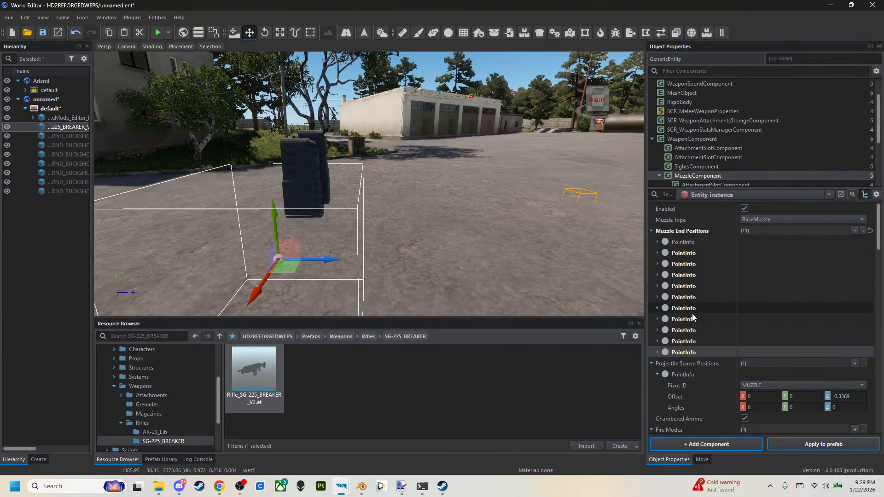
# Copy the original PointInfo under Projectile Spawn Positions.
pyautogui.scroll(-2, 694, 320)
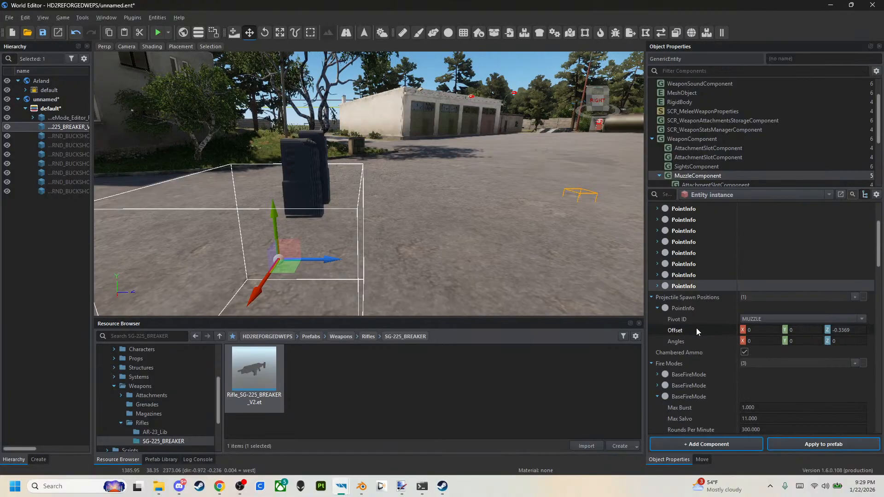
pyautogui.rightClick(681, 306)
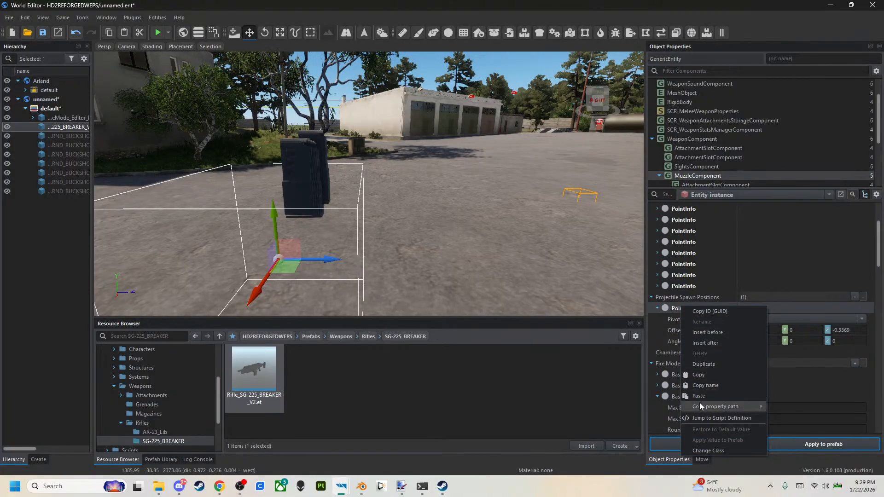
pyautogui.click(702, 375)
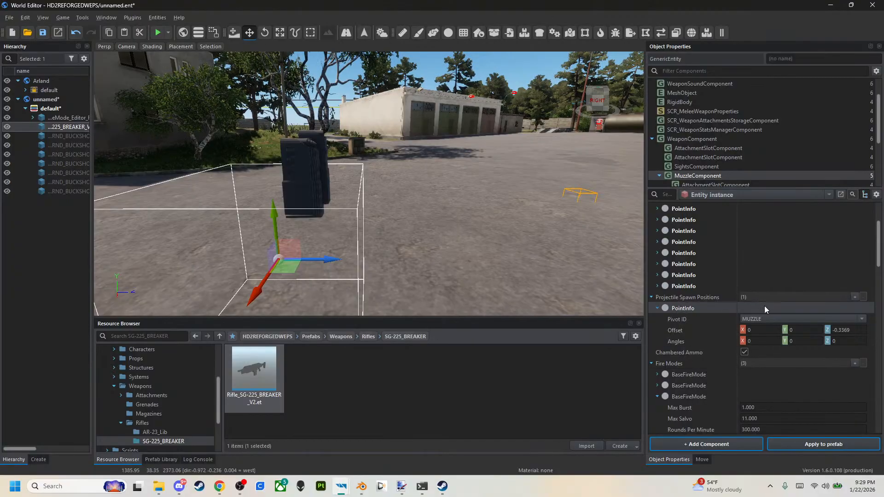
# Add four PointInfo entries to Projectile Spawn Positions, bringing the list to five.
pyautogui.click(853, 297)
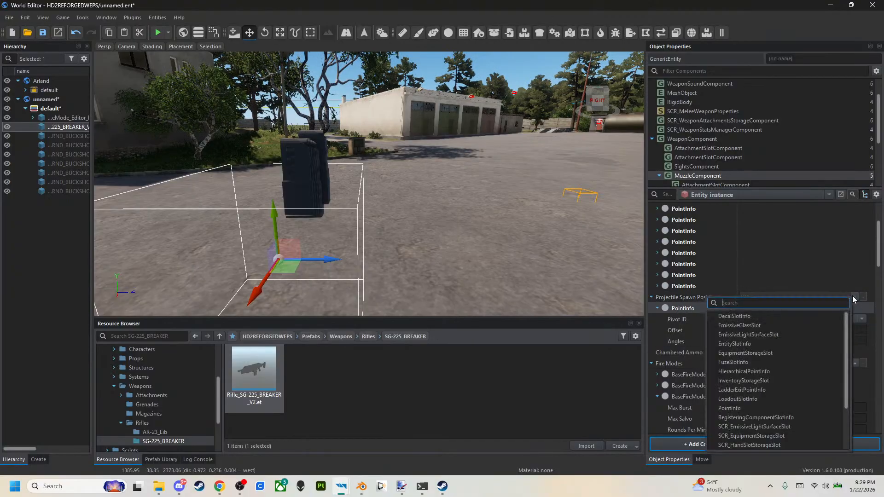
pyautogui.click(757, 405)
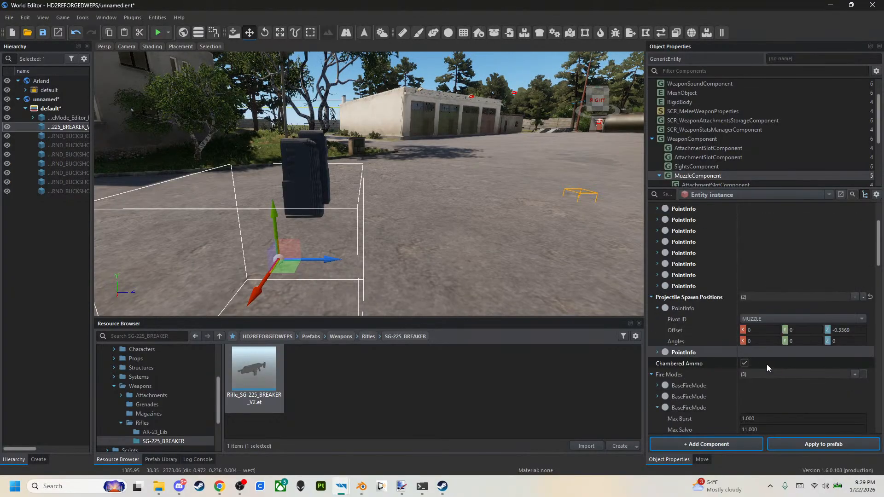
pyautogui.click(856, 310)
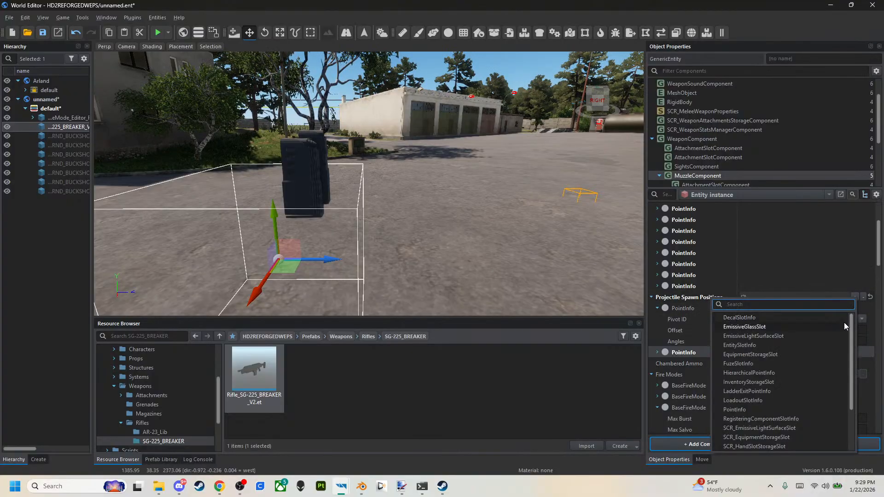
pyautogui.click(814, 409)
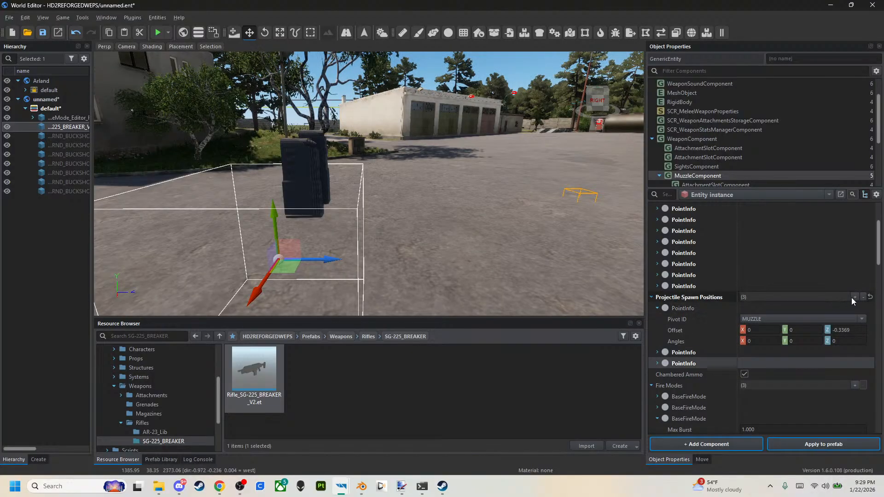
pyautogui.click(852, 297)
pyautogui.click(790, 410)
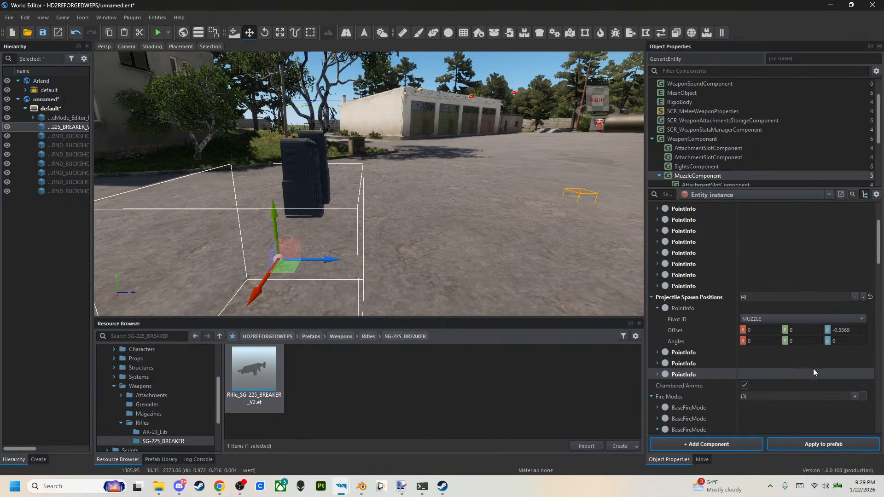
pyautogui.click(855, 297)
pyautogui.click(774, 411)
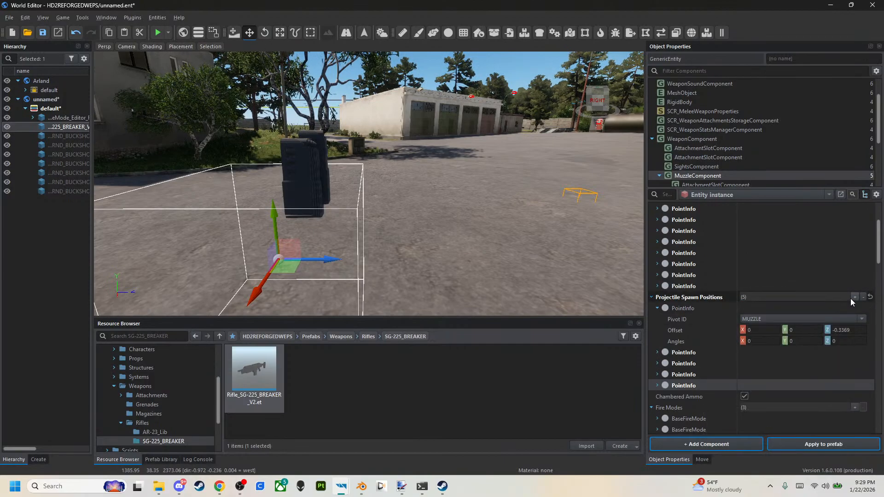
pyautogui.click(854, 297)
pyautogui.click(776, 416)
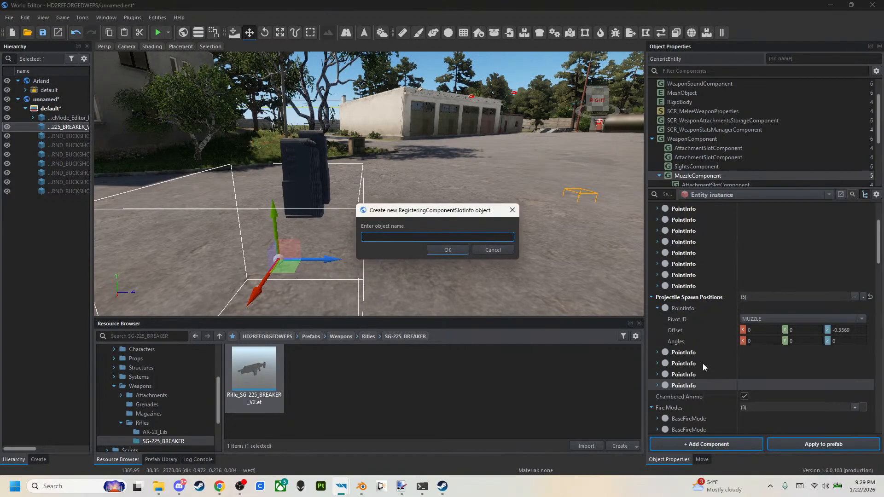
pyautogui.click(492, 250)
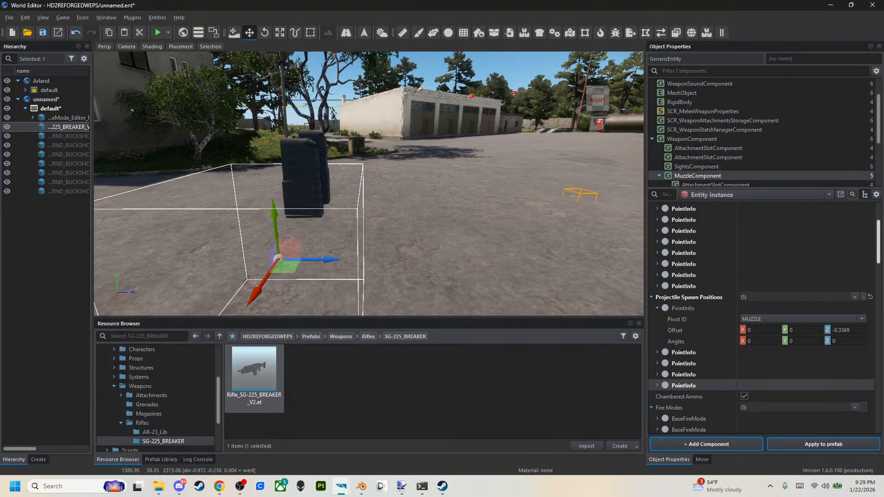
# Add six more PointInfo entries to Projectile Spawn Positions, bringing the list to eleven.
pyautogui.click(853, 297)
pyautogui.click(792, 407)
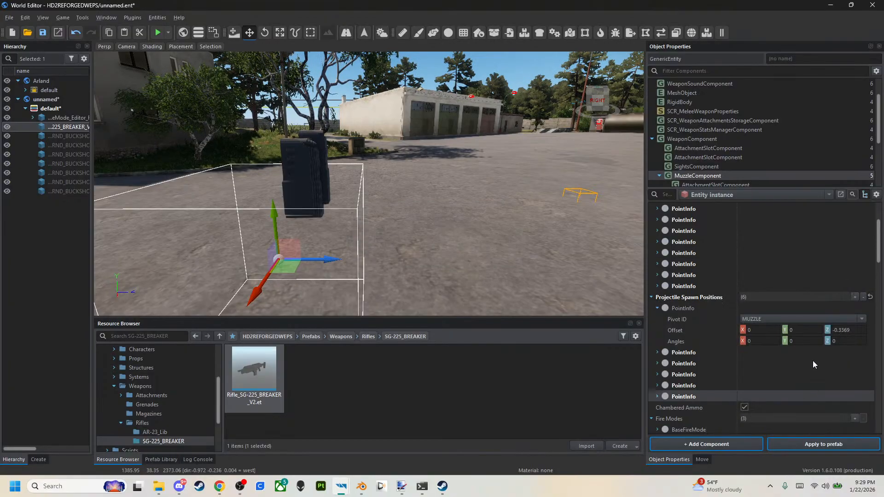
pyautogui.click(855, 298)
pyautogui.click(790, 412)
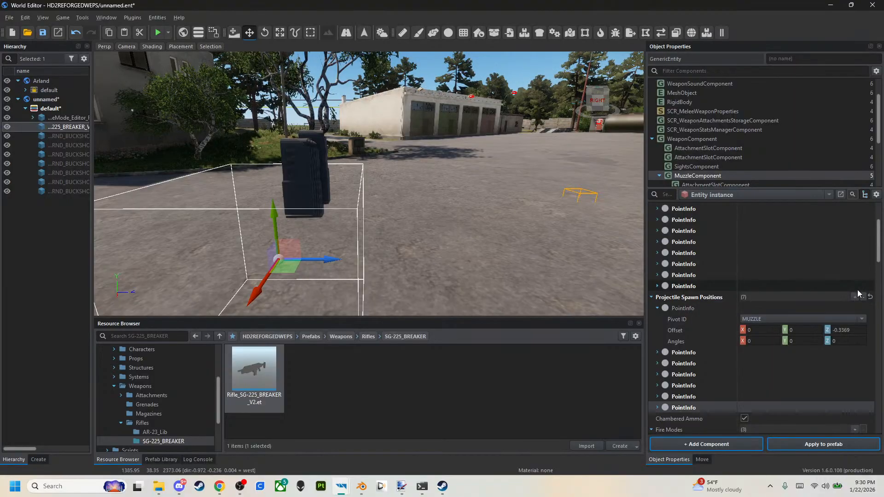
pyautogui.click(855, 298)
pyautogui.click(770, 409)
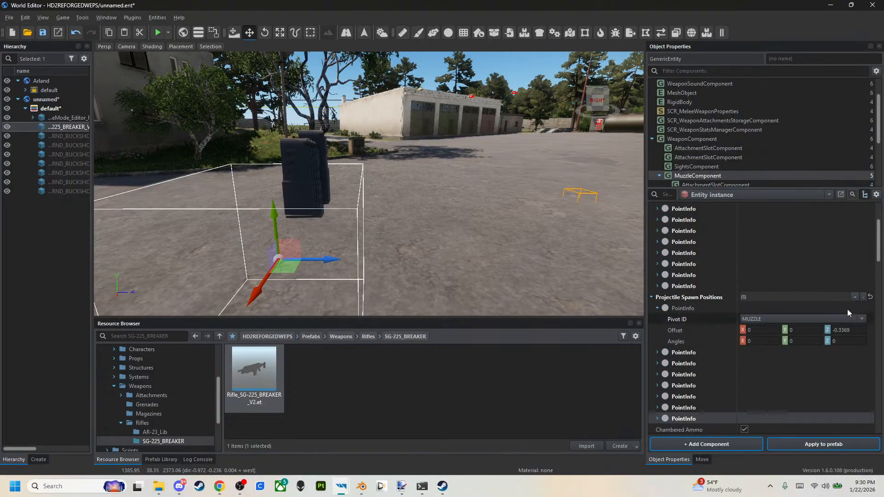
pyautogui.click(854, 297)
pyautogui.click(800, 410)
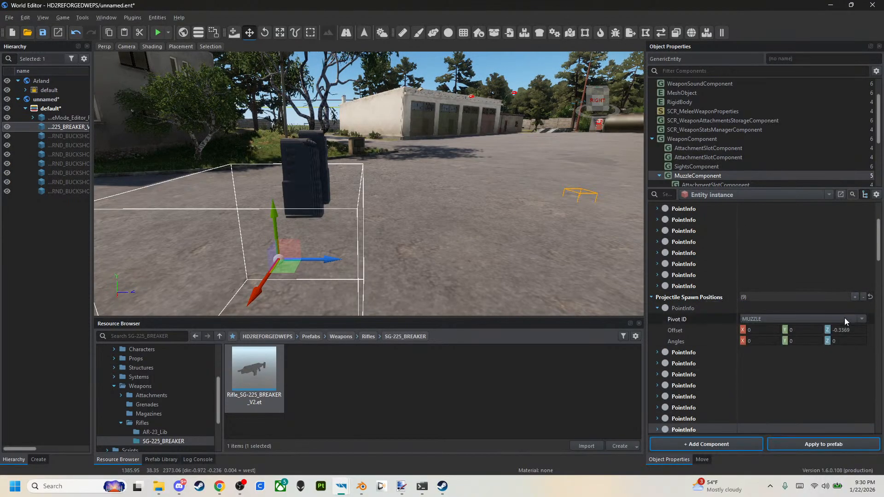
pyautogui.click(855, 298)
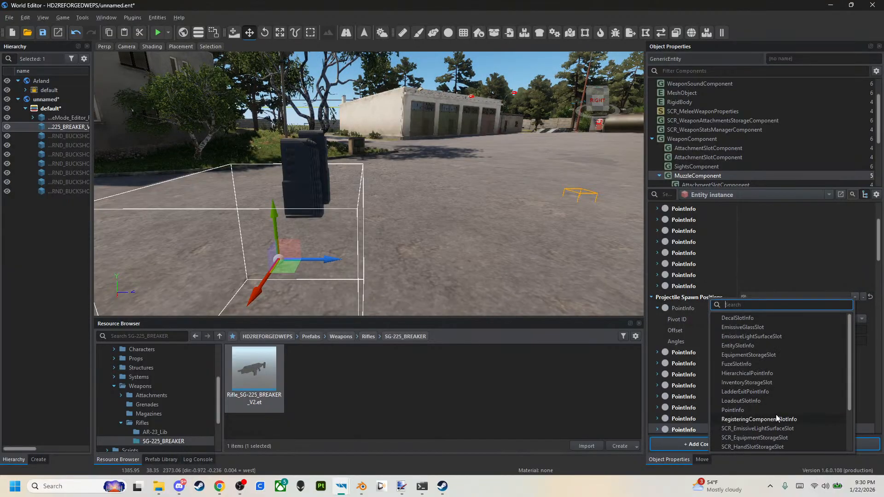
pyautogui.click(776, 412)
pyautogui.click(855, 297)
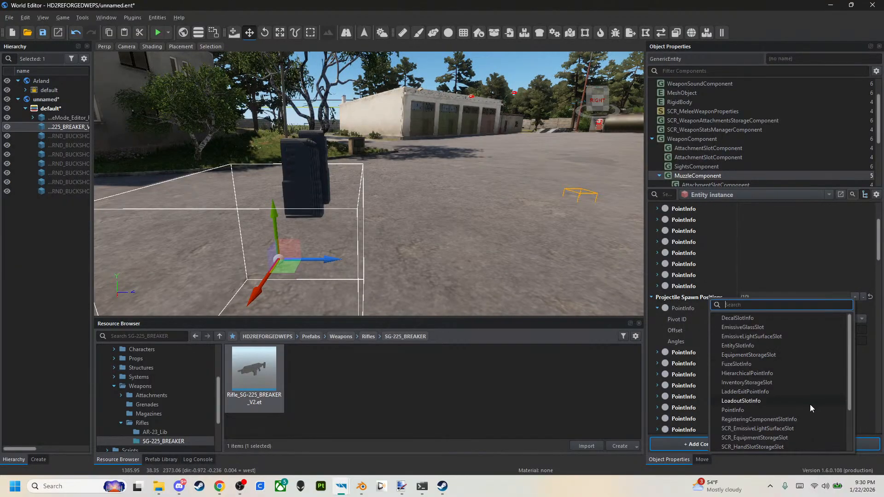
pyautogui.click(809, 407)
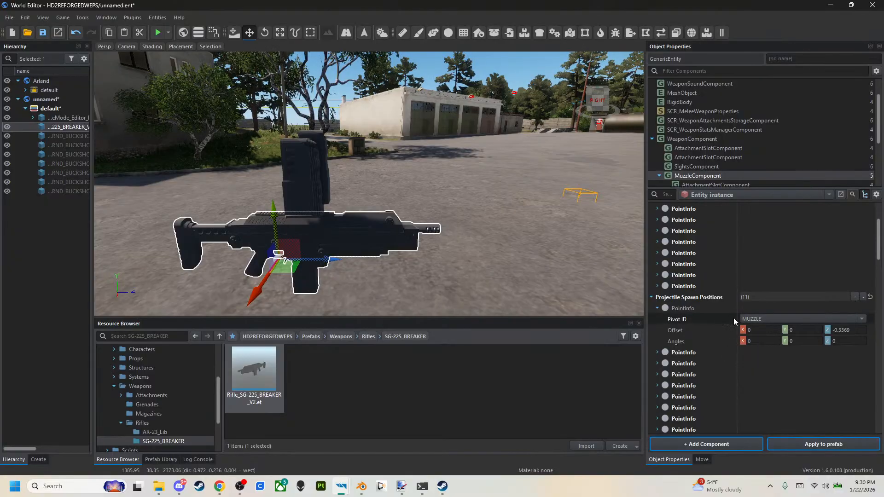
# Collapse the original Projectile Spawn Positions entry and paste the copied PointInfo onto the second through seventh entries.
pyautogui.click(657, 307)
pyautogui.rightClick(681, 320)
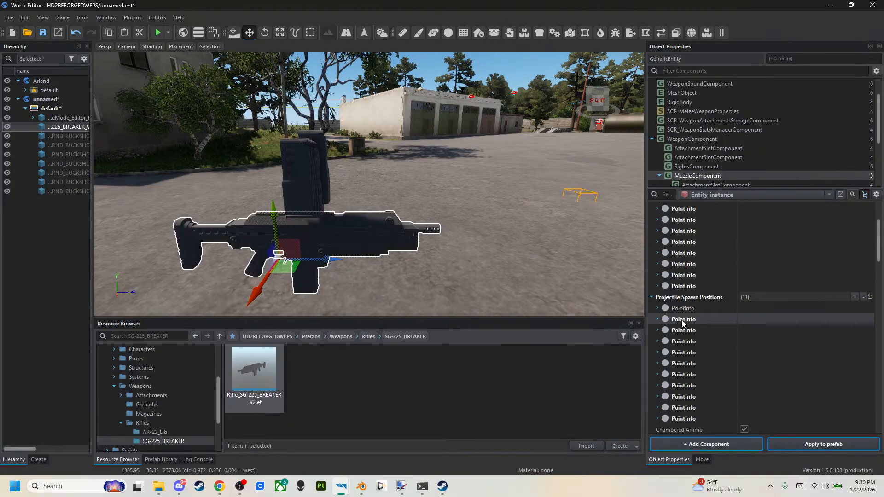
pyautogui.click(689, 335)
pyautogui.rightClick(690, 334)
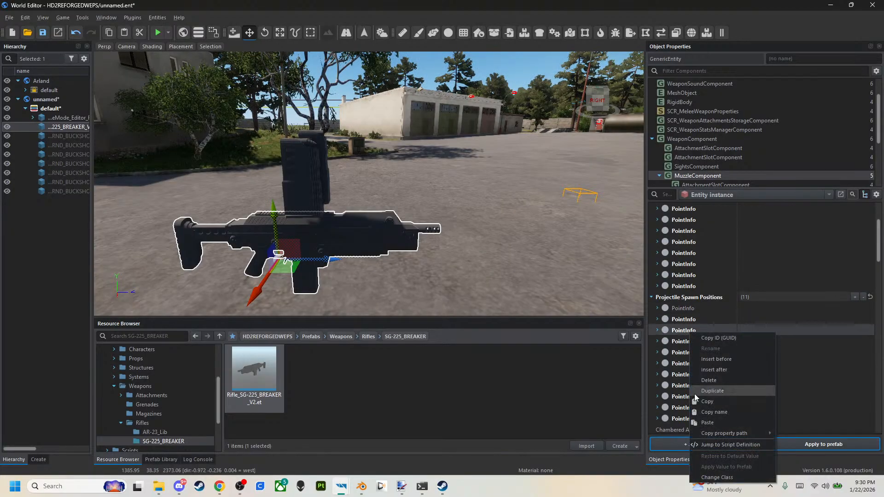
pyautogui.click(702, 422)
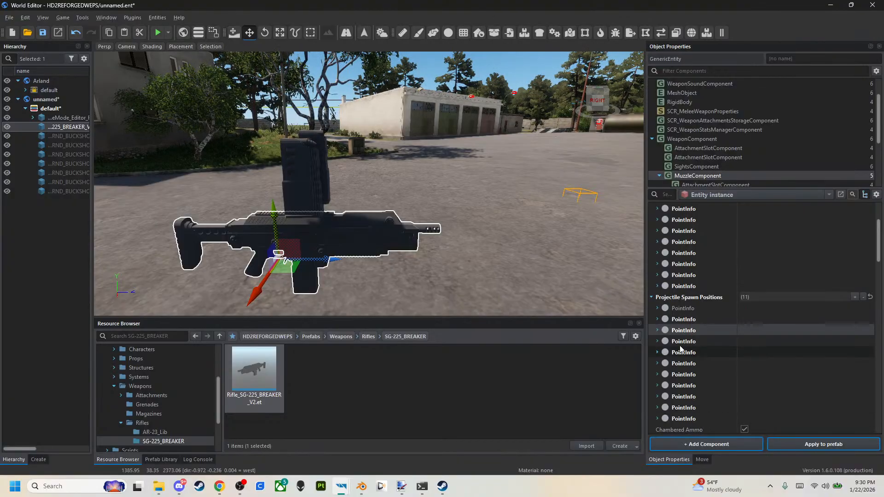
pyautogui.rightClick(682, 343)
pyautogui.click(699, 435)
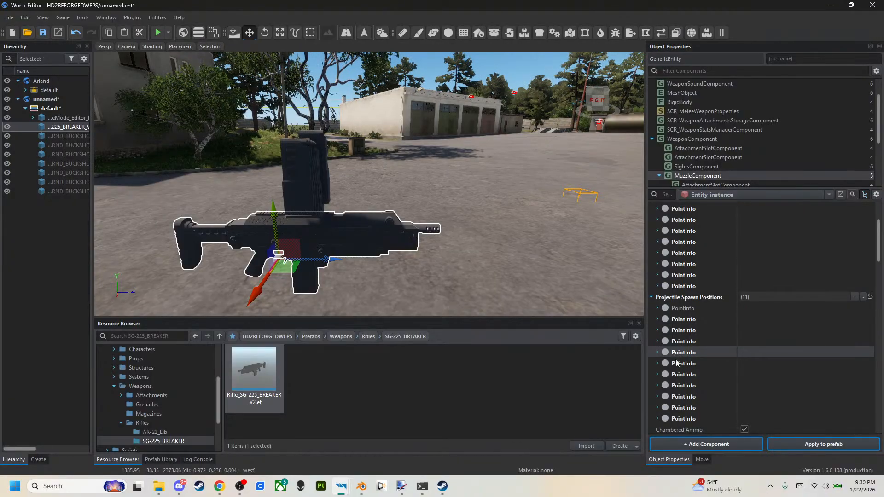
pyautogui.rightClick(677, 353)
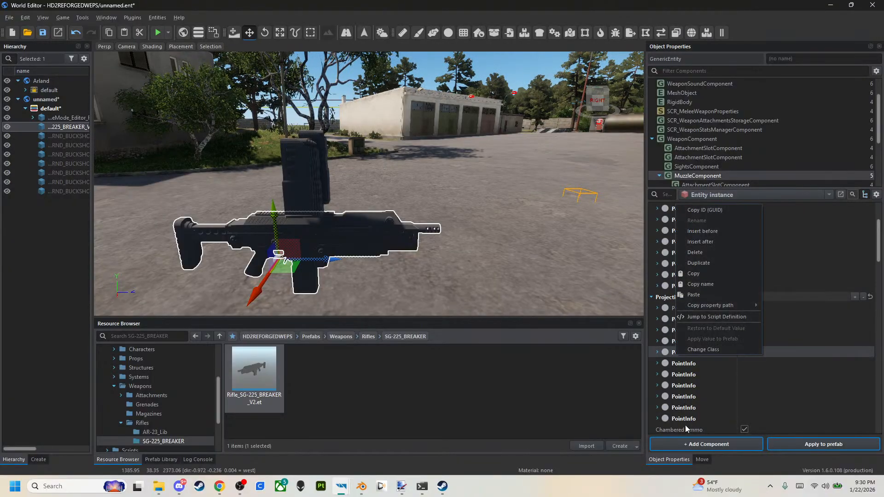
pyautogui.click(694, 294)
pyautogui.rightClick(682, 363)
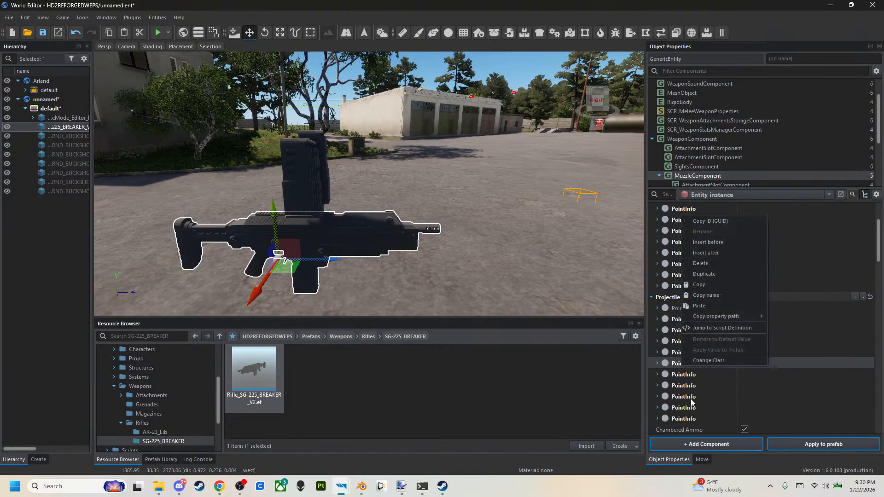
pyautogui.click(699, 306)
pyautogui.rightClick(688, 374)
pyautogui.click(704, 313)
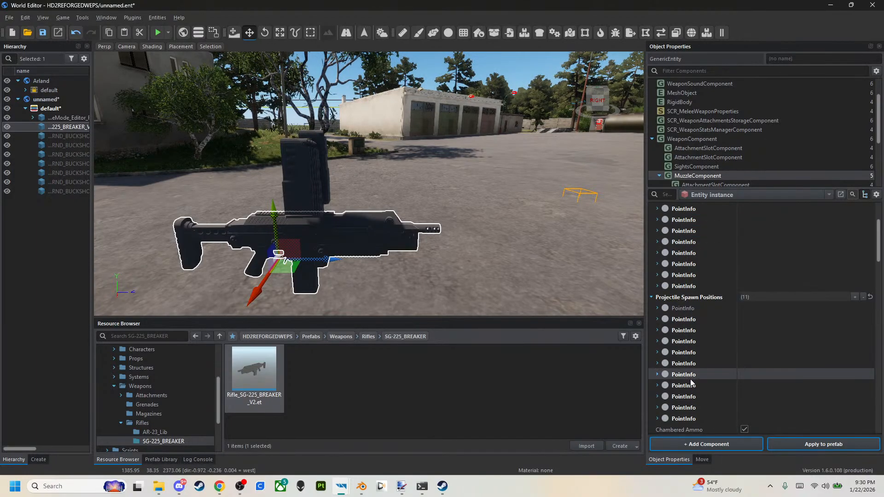
# Paste the copied PointInfo onto the eighth through eleventh Projectile Spawn Positions entries.
pyautogui.rightClick(688, 385)
pyautogui.click(705, 324)
pyautogui.rightClick(687, 398)
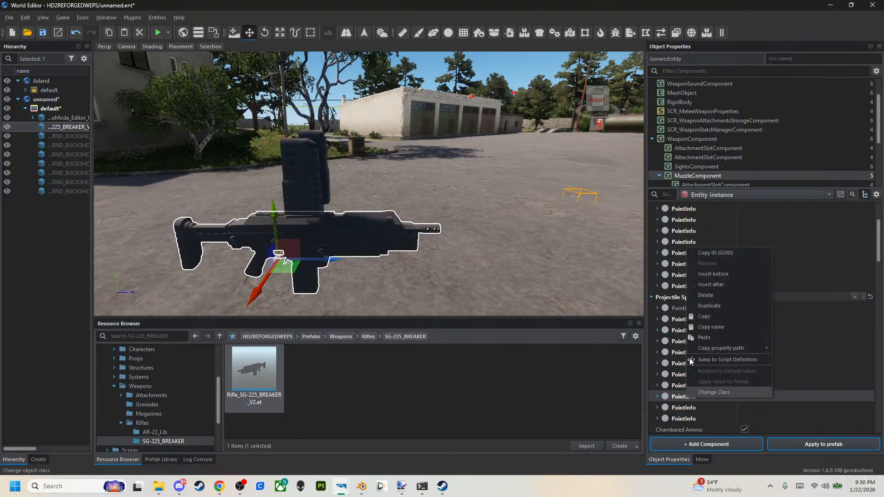
pyautogui.click(700, 335)
pyautogui.rightClick(686, 408)
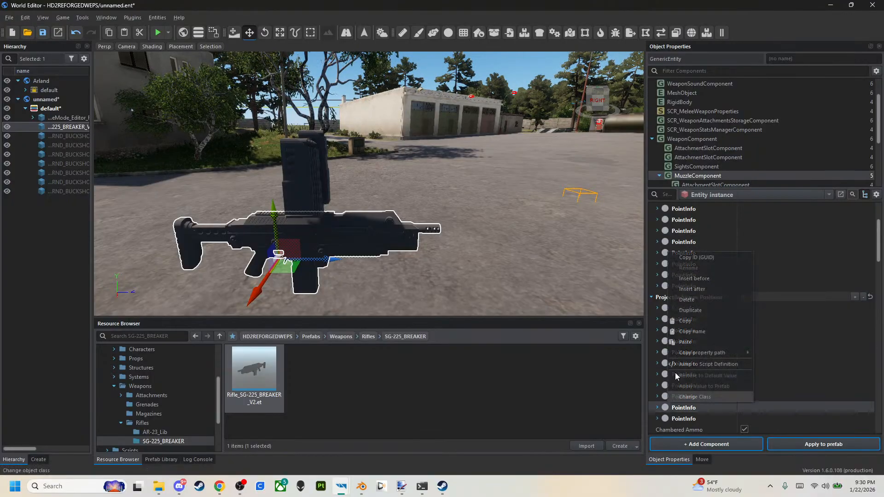
pyautogui.click(687, 342)
pyautogui.rightClick(681, 418)
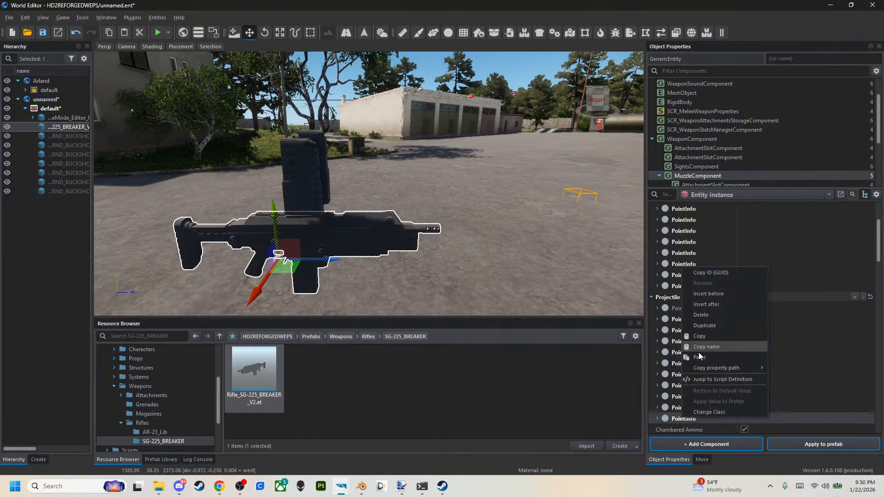
pyautogui.click(698, 357)
# Apply the weapon's changes, including its transformation, to the Rifle_SG-225_BREAKER_V2.et prefab and save the world.
pyautogui.click(779, 444)
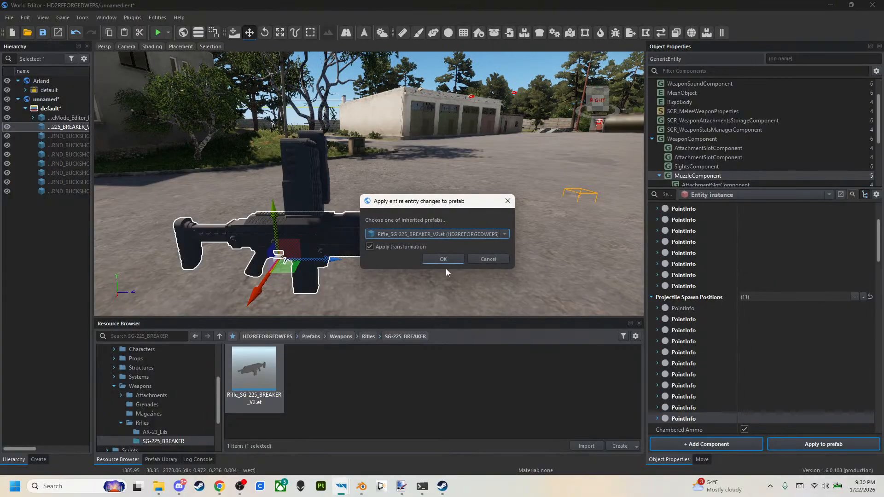
pyautogui.click(437, 260)
pyautogui.click(46, 34)
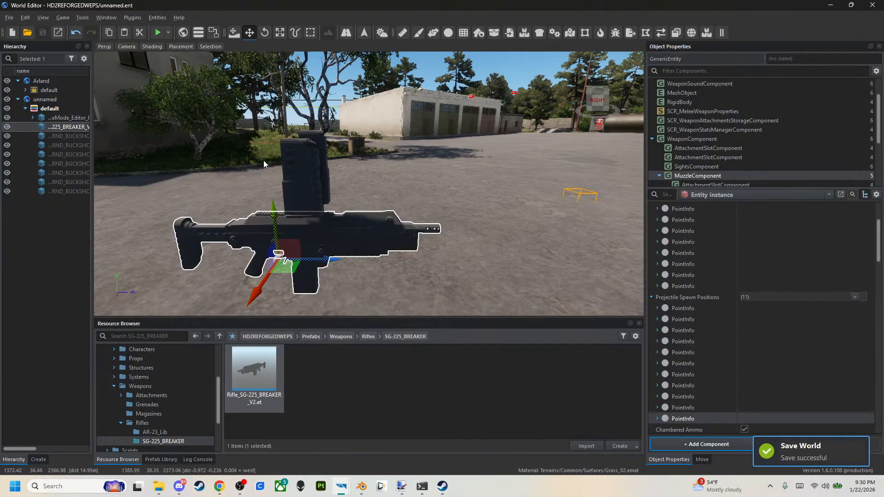
# Collapse the Muzzle End and Projectile Spawn Positions lists and check the burst, salvo and rate settings of the Auto and Single fire modes.
pyautogui.scroll(-4, 682, 300)
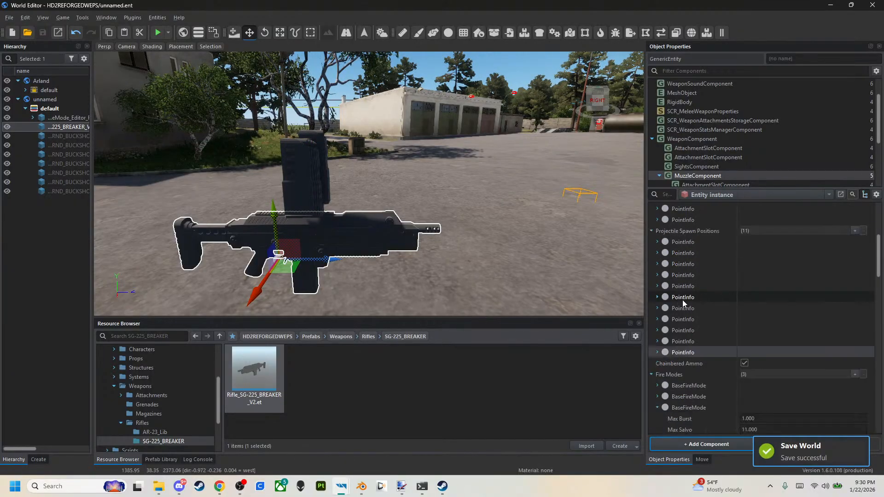
pyautogui.scroll(6, 682, 300)
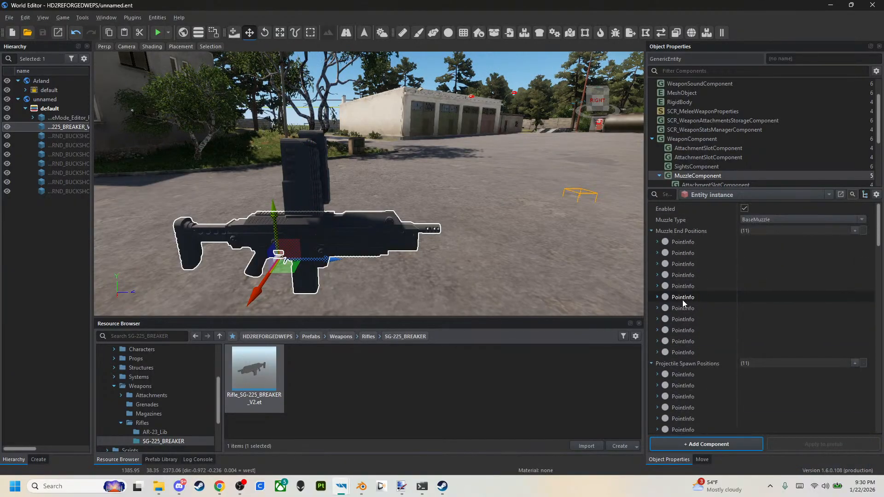
pyautogui.click(650, 231)
pyautogui.click(651, 241)
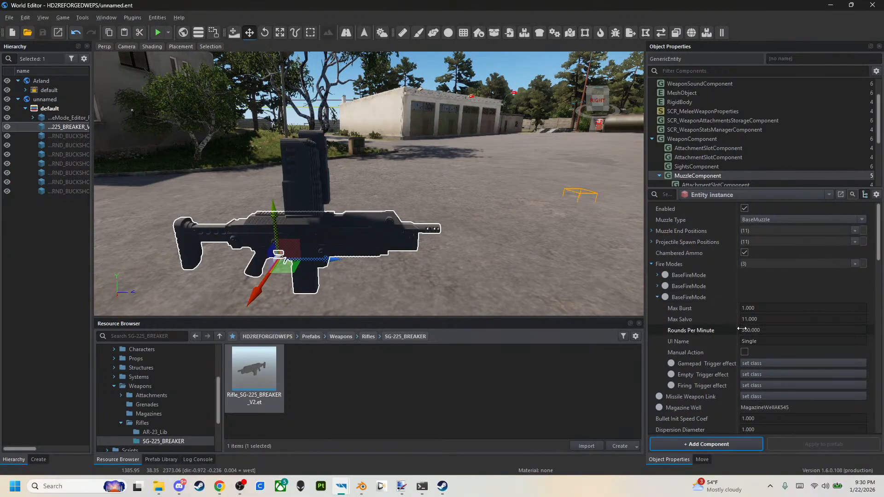
pyautogui.click(727, 322)
pyautogui.click(665, 287)
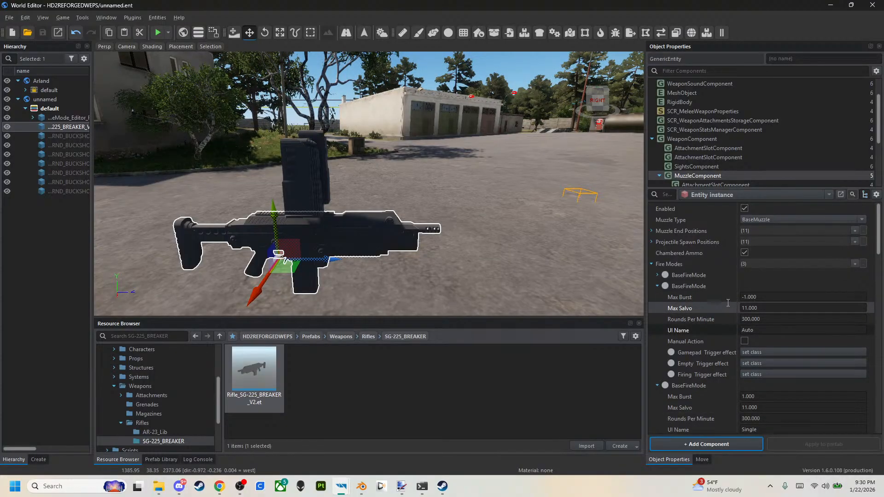
pyautogui.scroll(-1, 727, 354)
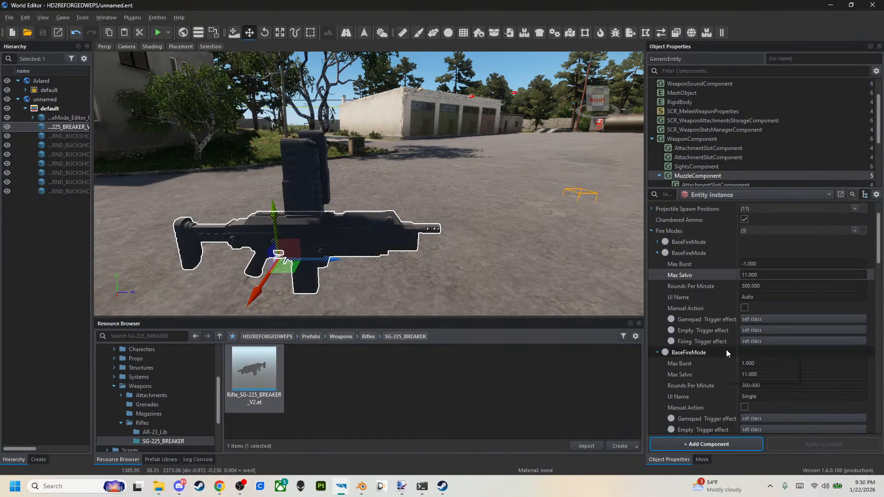
pyautogui.scroll(-1, 727, 353)
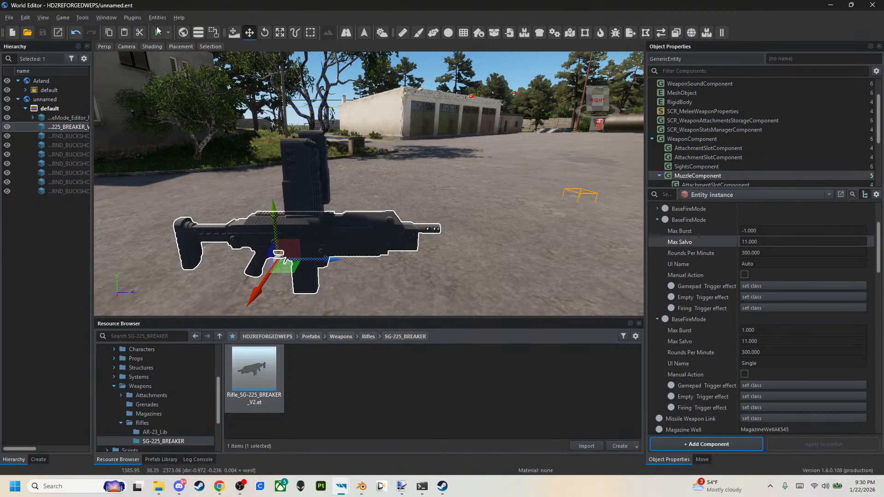
# Run the world in play mode, equip the SG-225 rifle and pick up the buckshot magazine floating above it.
pyautogui.click(158, 31)
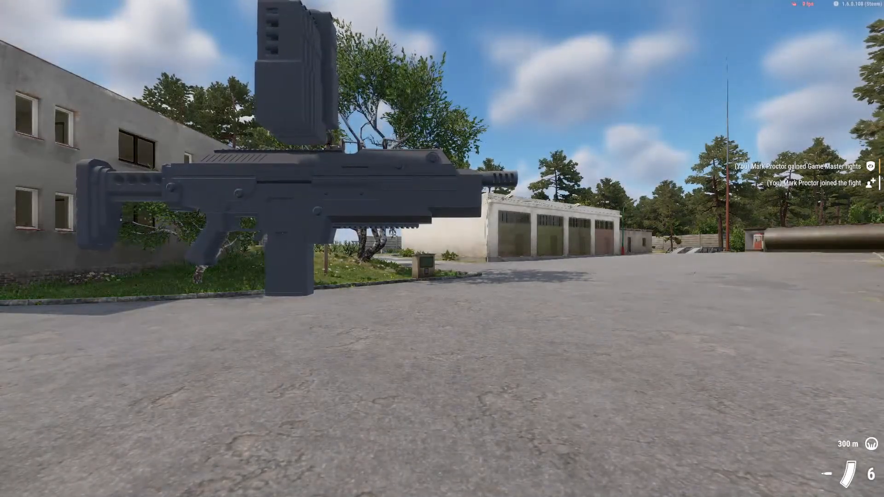
pyautogui.press('s')
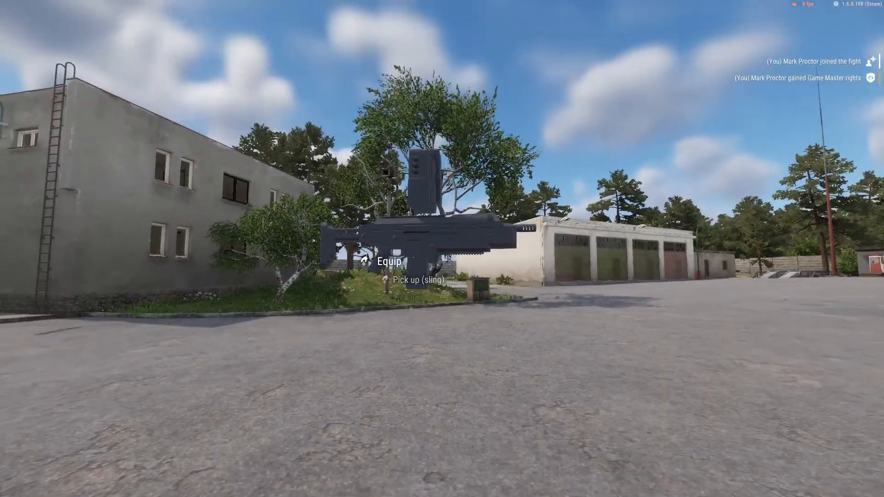
pyautogui.press('w')
pyautogui.press('s')
pyautogui.press('w')
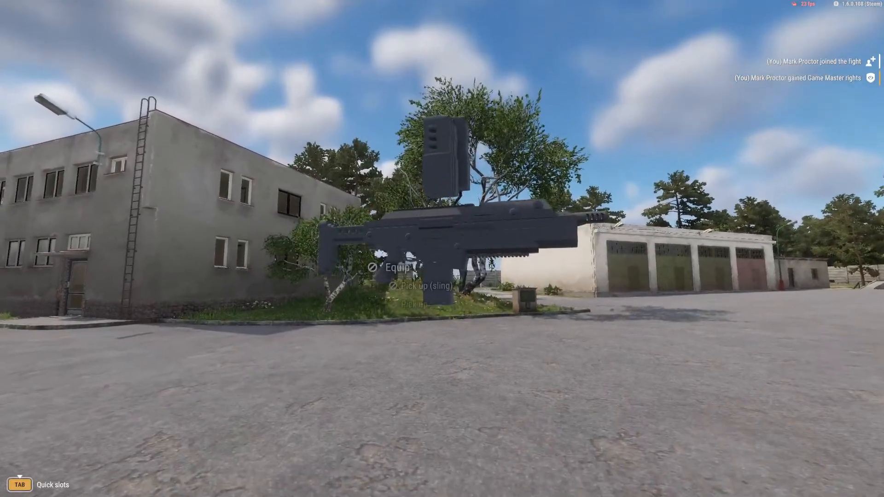
pyautogui.press('f')
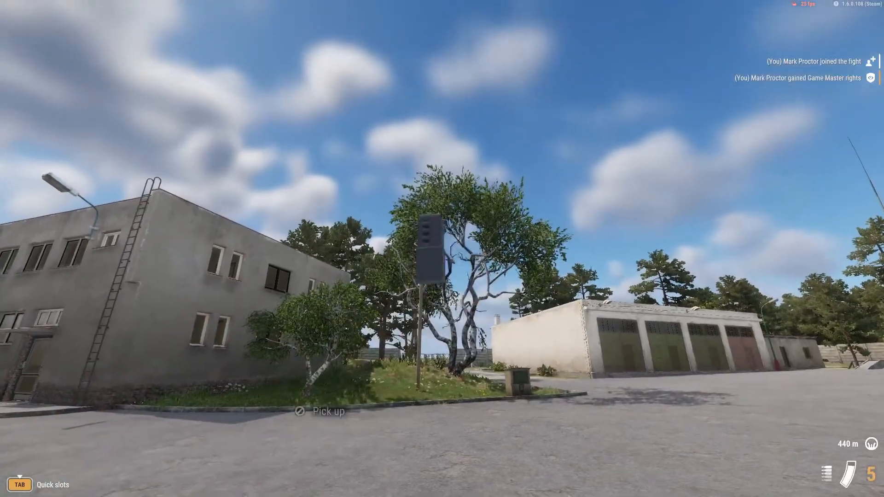
pyautogui.press('f')
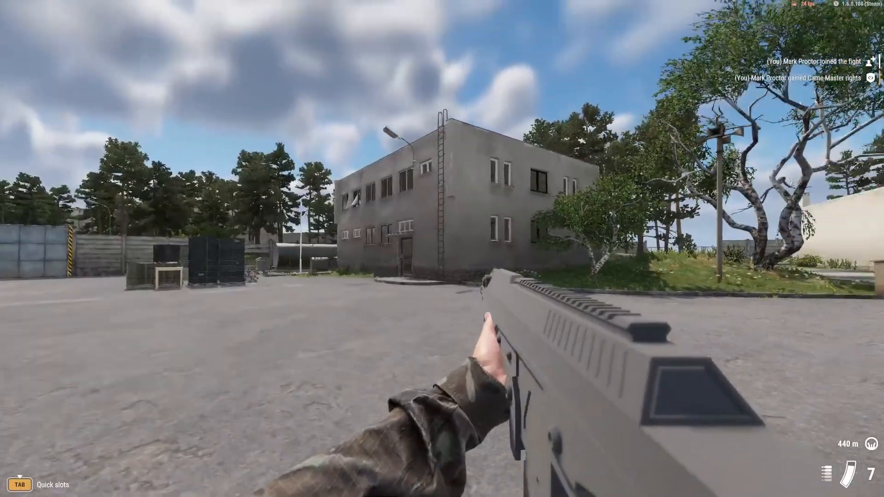
# Test-fire and reload the rifle in first and third person, and end the play session.
pyautogui.press('w')
pyautogui.click(442, 249)
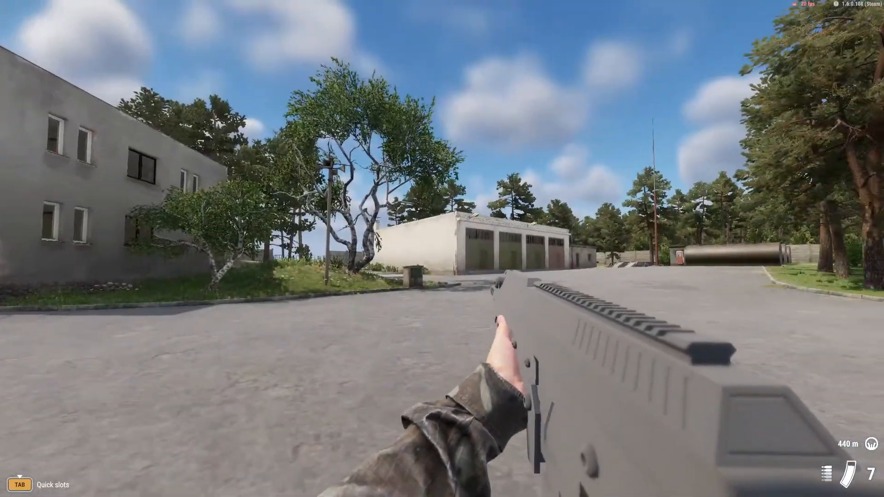
pyautogui.rightClick(442, 249)
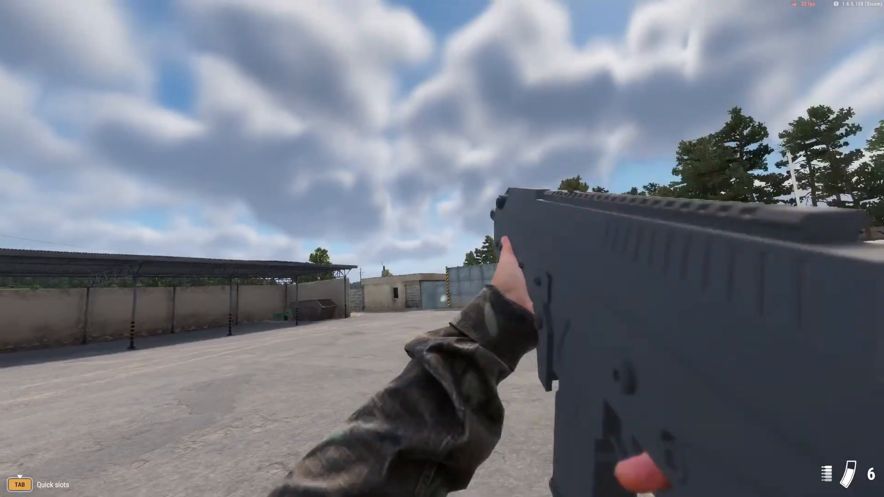
pyautogui.click(443, 249)
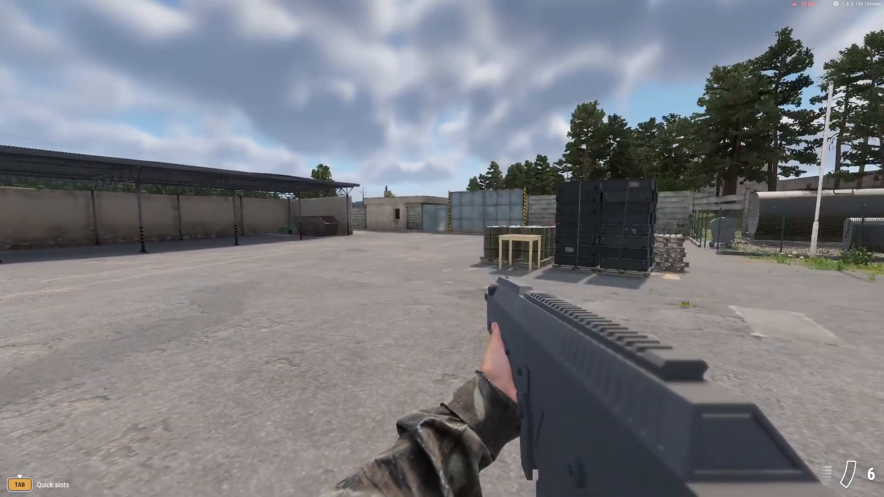
pyautogui.press('v')
pyautogui.press('r')
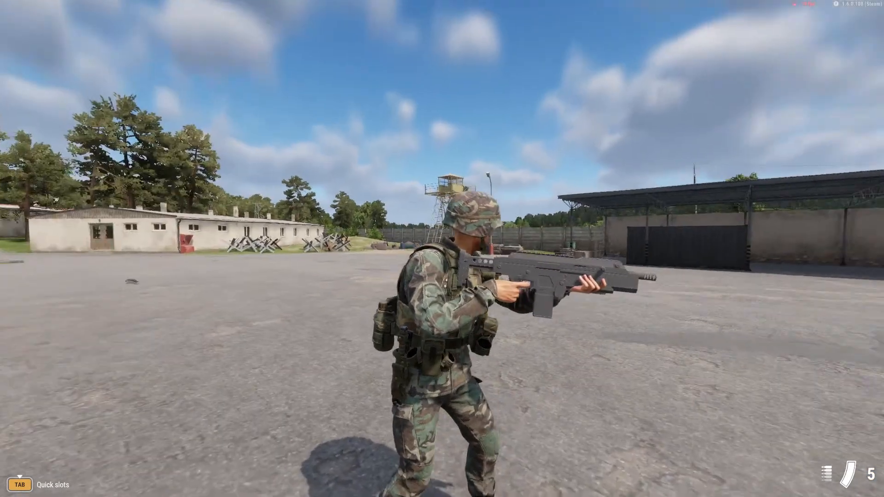
pyautogui.click(442, 248)
pyautogui.click(442, 249)
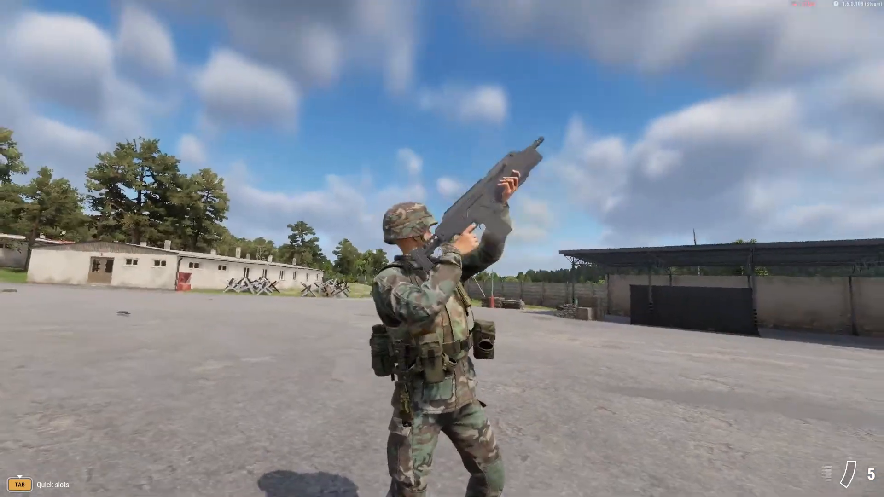
pyautogui.press('Escape')
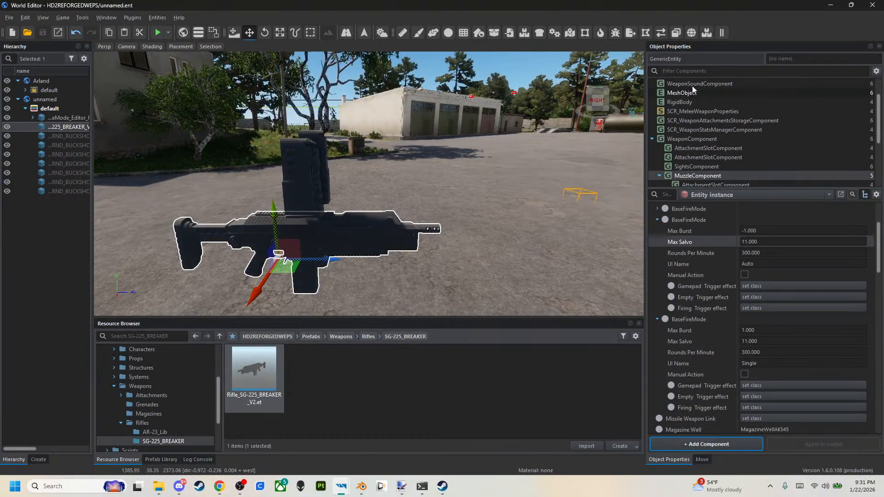
# Clear Weapons_Rifles_AK-74_Shot.acp from entry 0 of the WeaponSoundComponent's Filenames and apply the change to the weapon prefab.
pyautogui.click(693, 85)
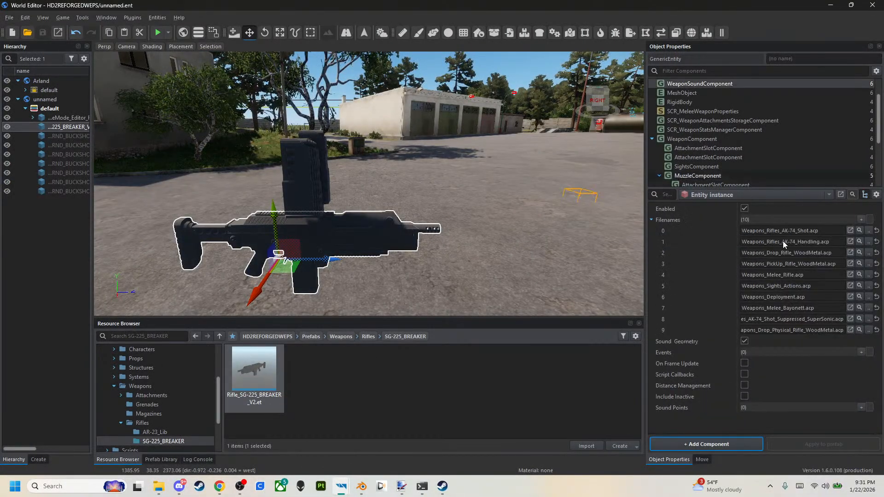
pyautogui.rightClick(723, 231)
pyautogui.click(738, 237)
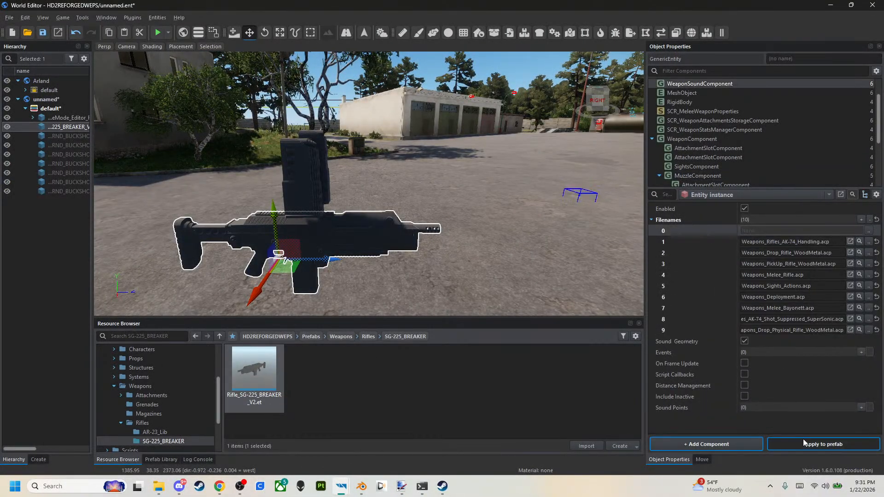
pyautogui.click(823, 444)
pyautogui.click(443, 260)
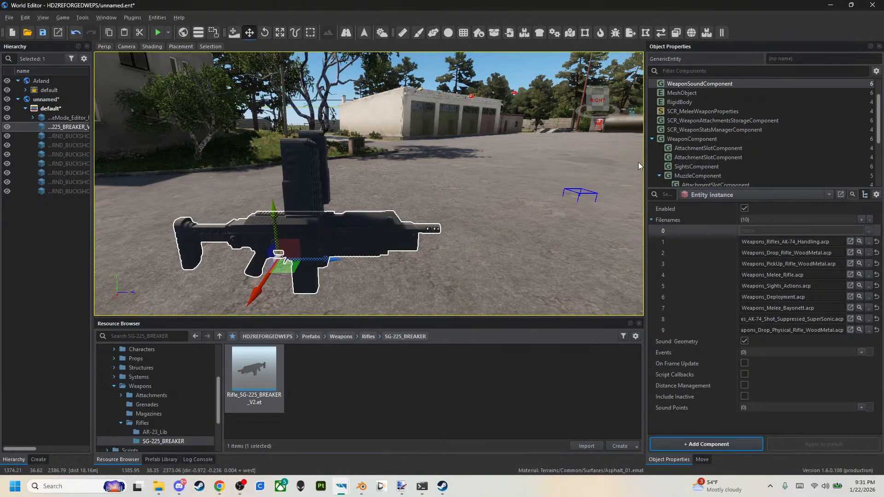
# Collapse the MuzzleComponent's expanded fire modes and select the front buckshot magazine above the rifle.
pyautogui.click(717, 176)
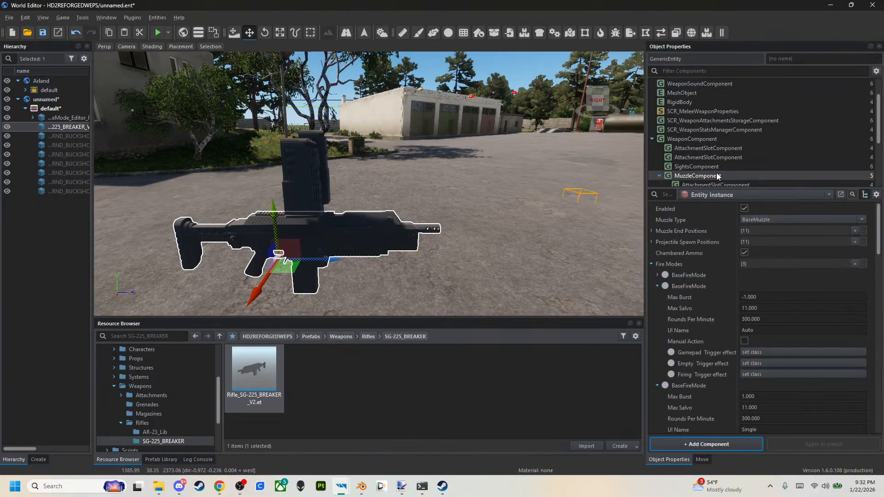
pyautogui.click(657, 286)
pyautogui.click(658, 297)
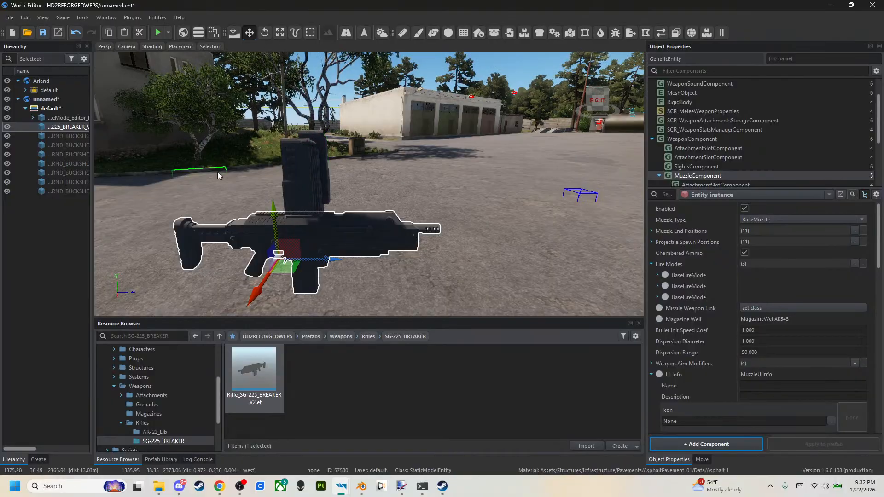
pyautogui.click(306, 184)
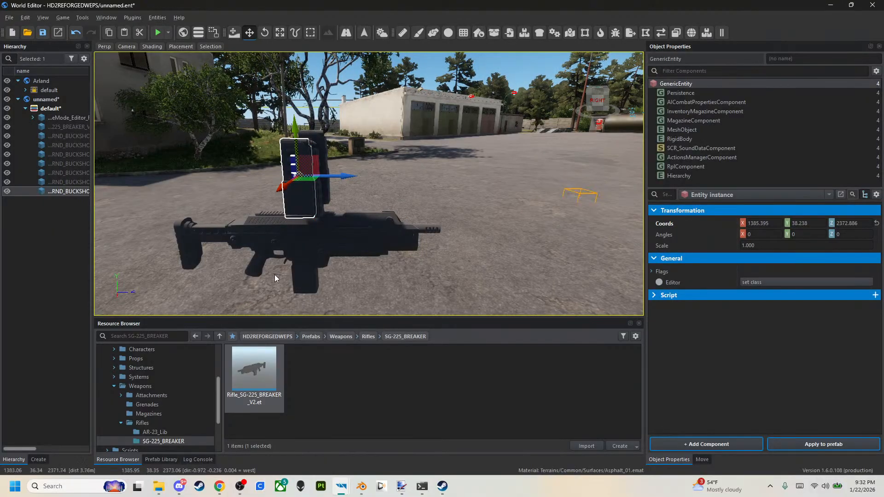
# Show the HD2REFORGEDWEPS root in the Resource Browser, switch to the main Enfusion Workbench window and close its open model previews.
pyautogui.click(272, 336)
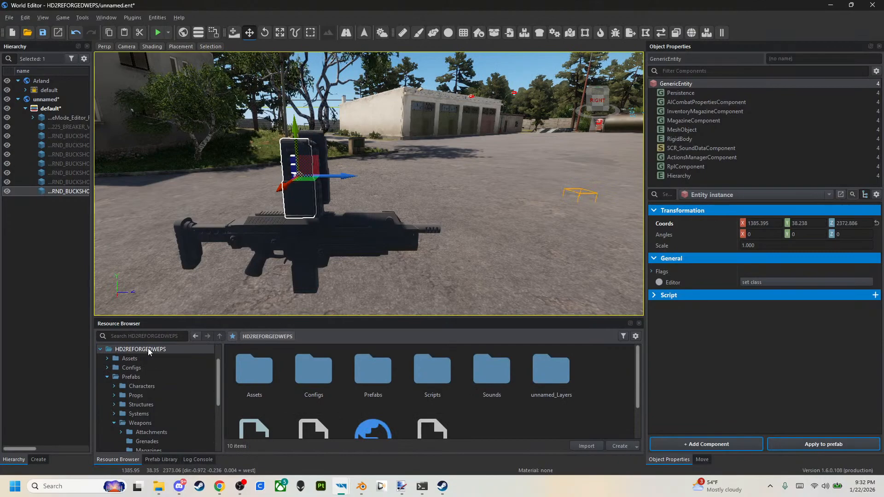
pyautogui.moveTo(343, 494)
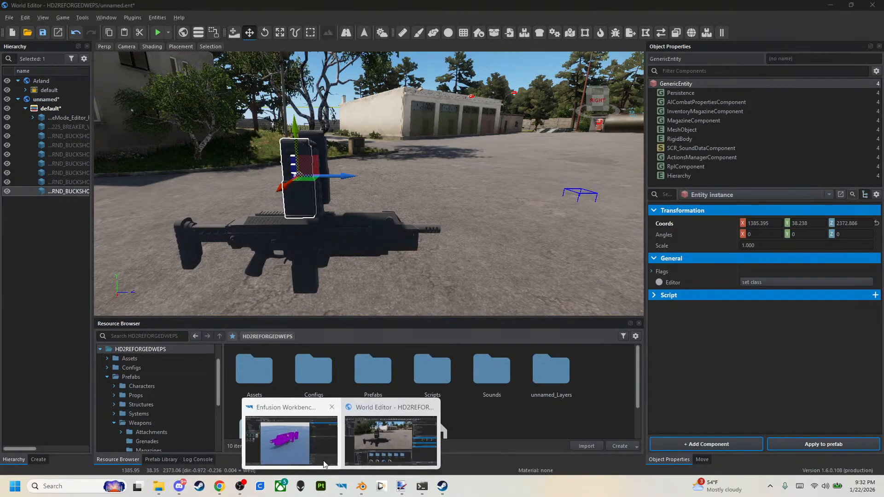
pyautogui.click(316, 455)
pyautogui.click(219, 31)
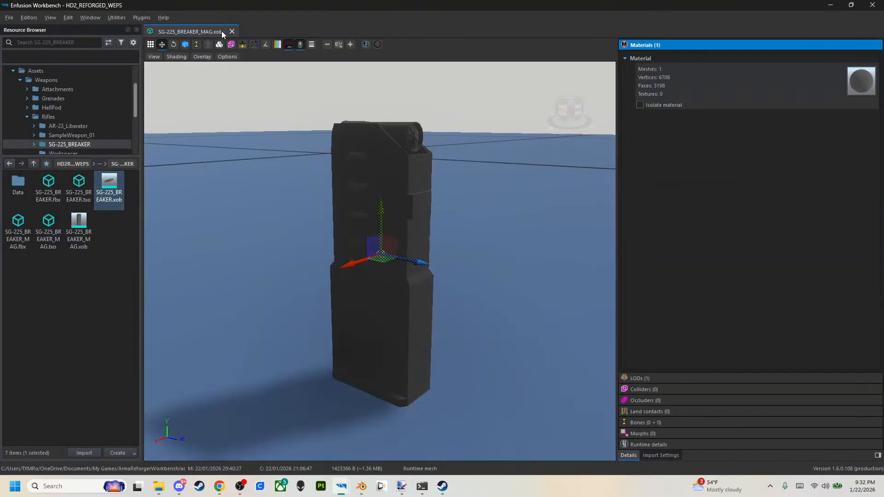
pyautogui.click(230, 31)
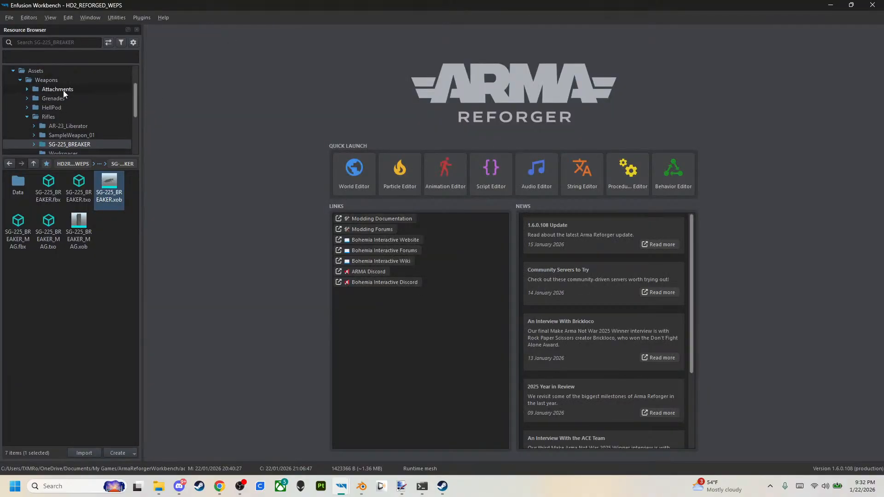
# Open the HD2REFORGEDWEPS root folder, widen the Resource Browser and select the Scripts folder.
pyautogui.click(73, 164)
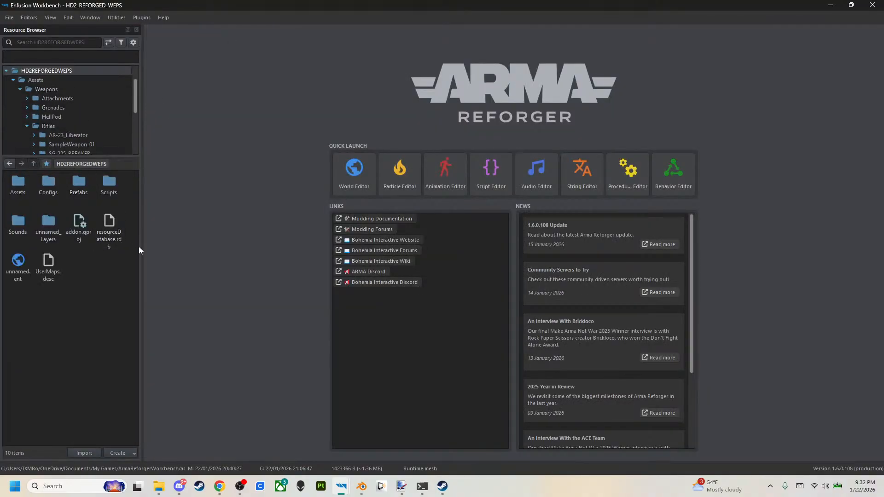
pyautogui.moveTo(141, 247); pyautogui.dragTo(203, 221)
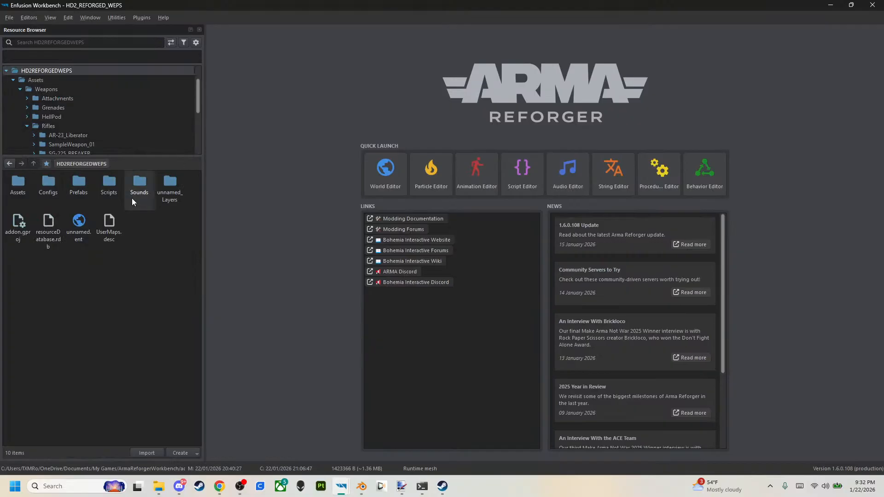
pyautogui.click(144, 195)
pyautogui.click(116, 190)
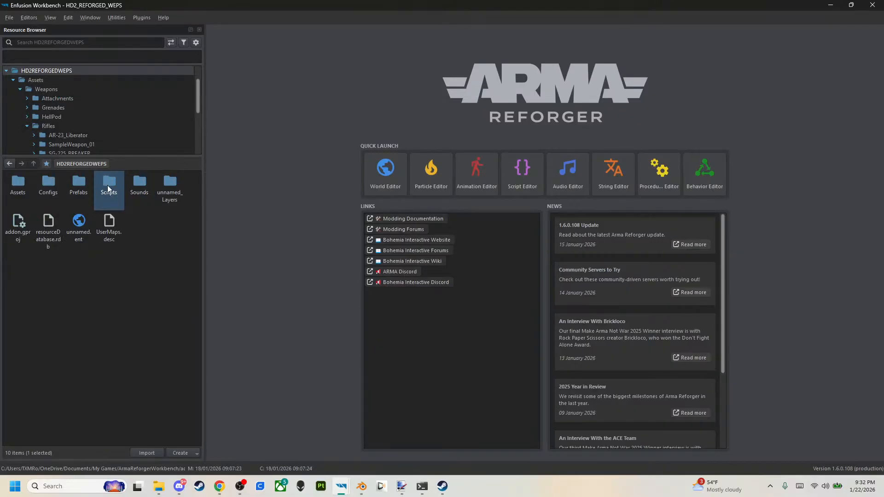
# Go to the Scripts > Game > Weapon folder and open SampleMod_NewWeapon_MagazineWell.c in the Script Editor.
pyautogui.doubleClick(105, 191)
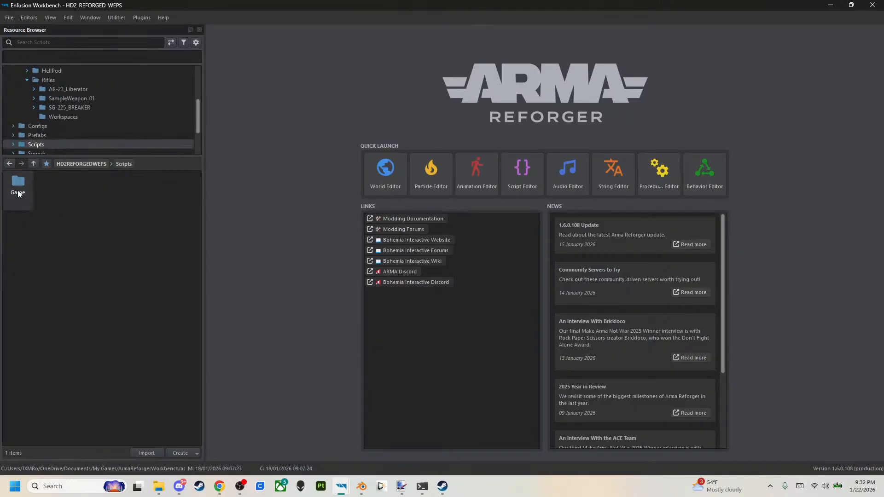
pyautogui.doubleClick(18, 187)
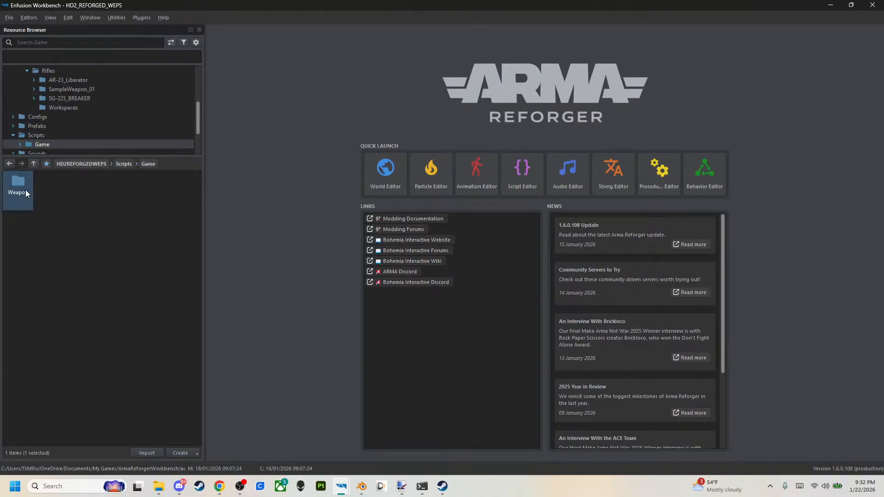
pyautogui.doubleClick(26, 190)
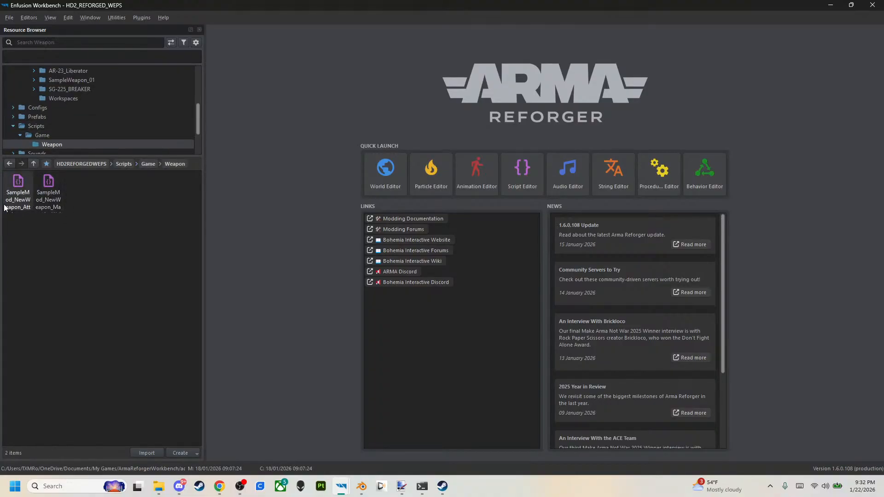
pyautogui.rightClick(22, 200)
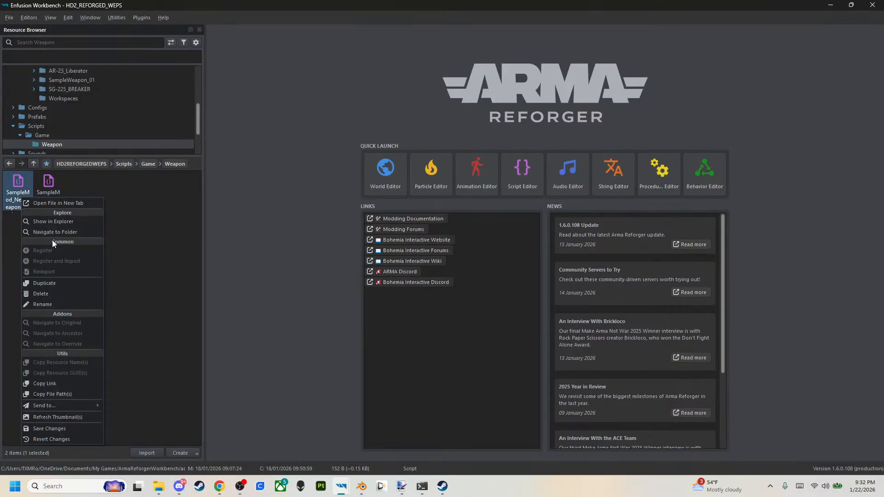
pyautogui.click(14, 177)
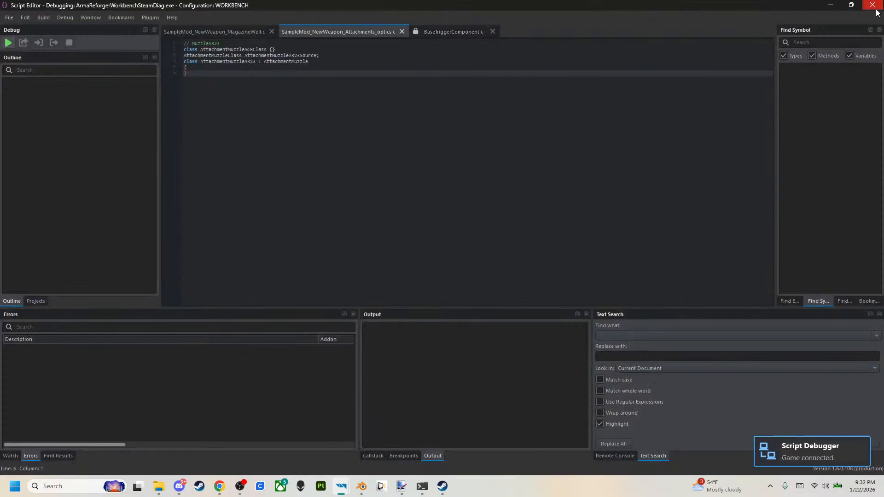
pyautogui.click(876, 8)
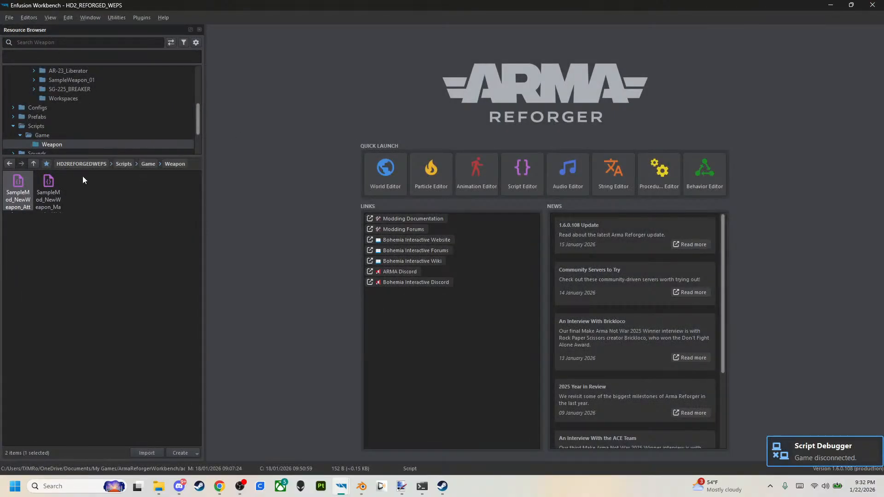
pyautogui.doubleClick(50, 186)
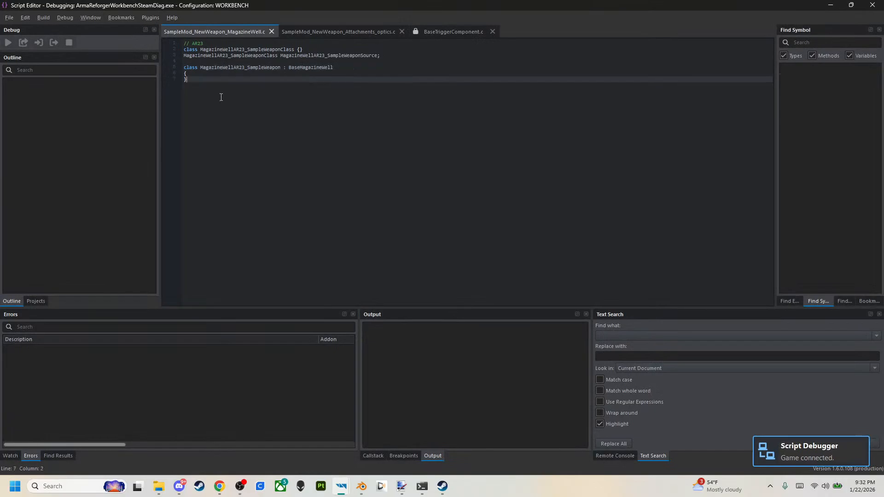
# Copy the entire AR23 magazine well code and get the Script Editor out of the way to show the Weapon folder.
pyautogui.moveTo(221, 97); pyautogui.dragTo(183, 43)
pyautogui.click(296, 202)
pyautogui.keyDown('ctrl'); pyautogui.scroll(5, 279, 81); pyautogui.keyUp('ctrl')
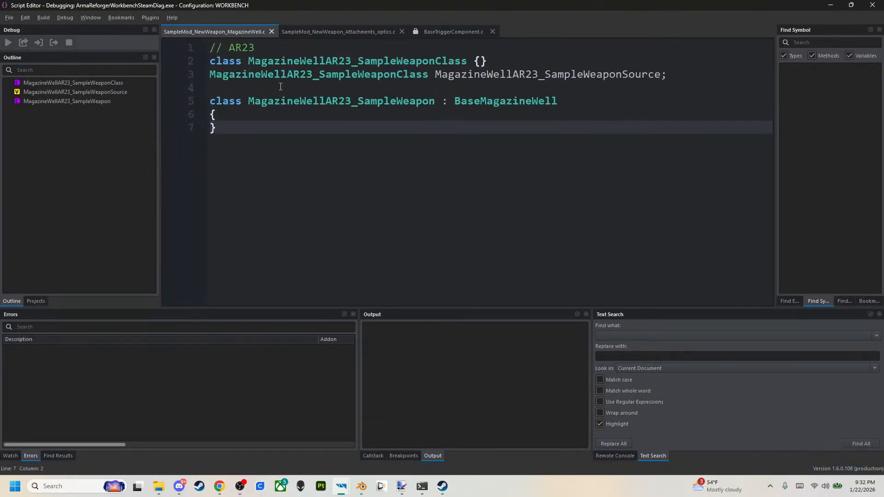
pyautogui.keyDown('ctrl'); pyautogui.scroll(1, 280, 86); pyautogui.keyUp('ctrl')
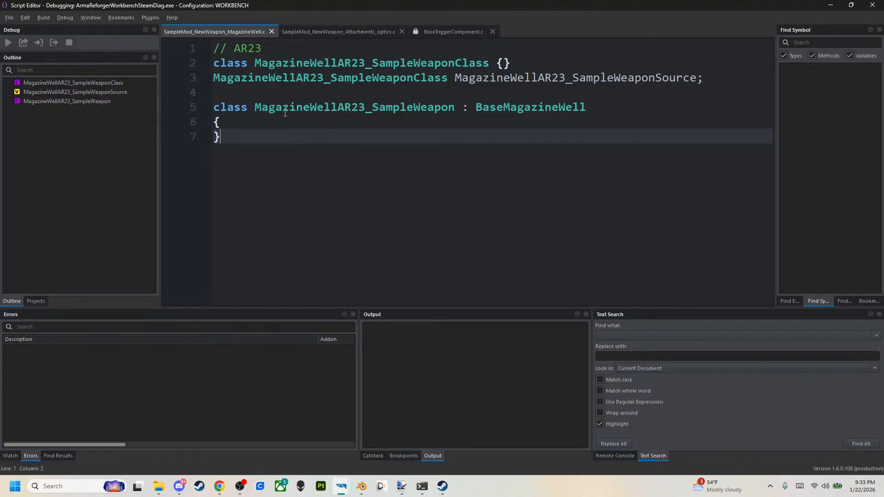
pyautogui.moveTo(297, 163); pyautogui.dragTo(188, 37)
pyautogui.hotkey('ctrl', 'c')
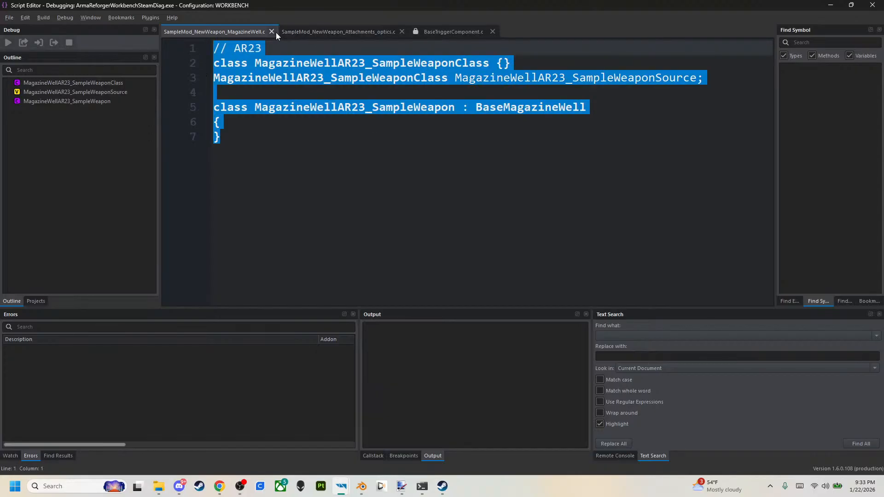
pyautogui.click(831, 5)
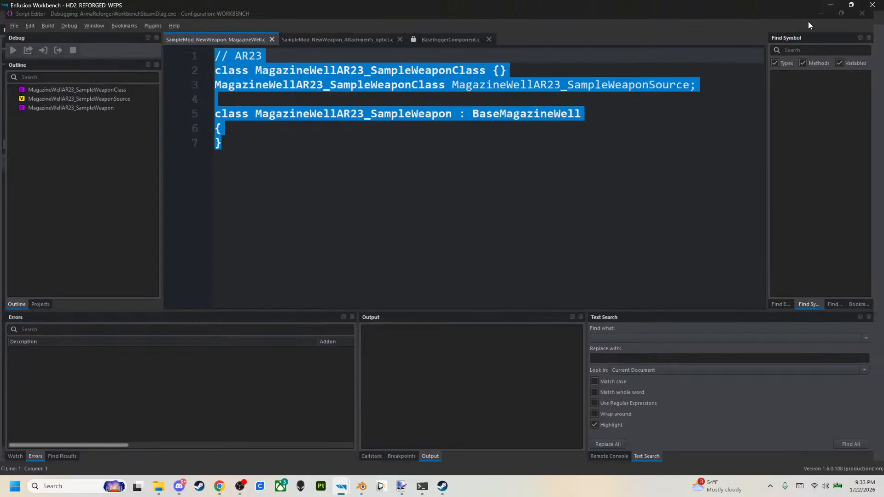
# Create a folder named SG-225_MAG inside the Weapon scripts folder.
pyautogui.rightClick(110, 240)
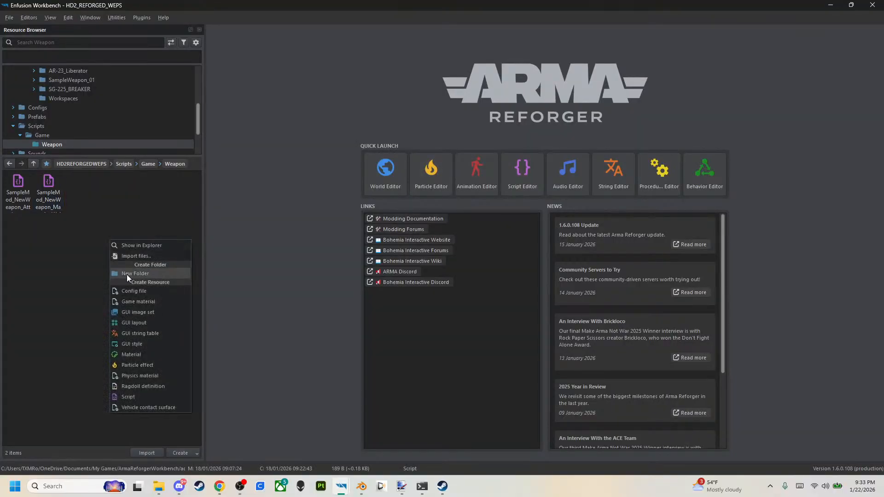
pyautogui.click(127, 275)
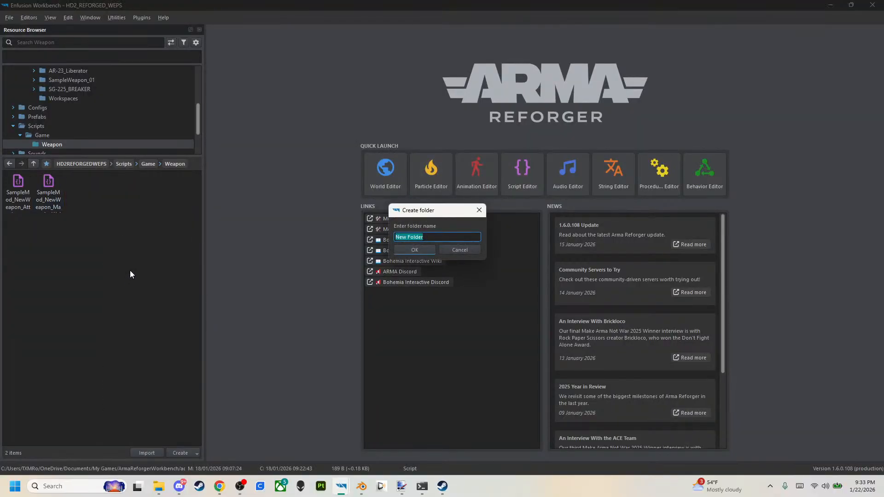
pyautogui.write('SG-225_MAG')
pyautogui.press('Return')
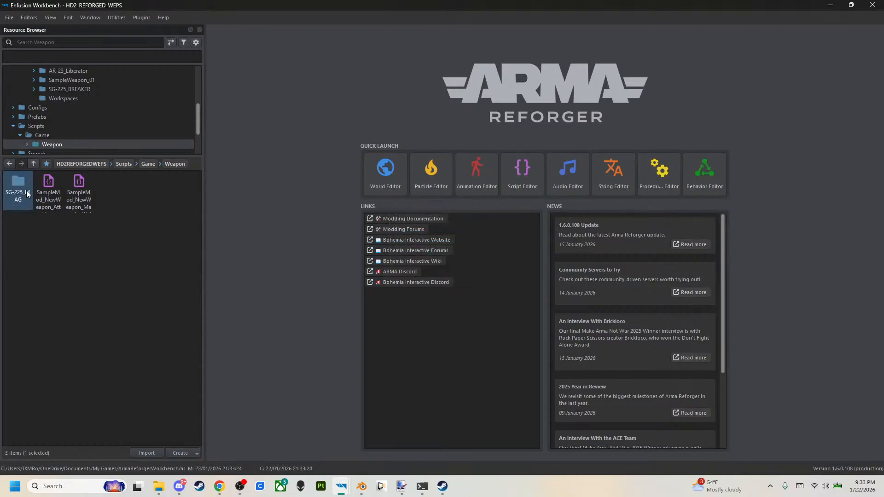
# Look inside the SG-225_MAG folder, return to the Weapon folder and delete SG-225_MAG with its contents.
pyautogui.doubleClick(24, 201)
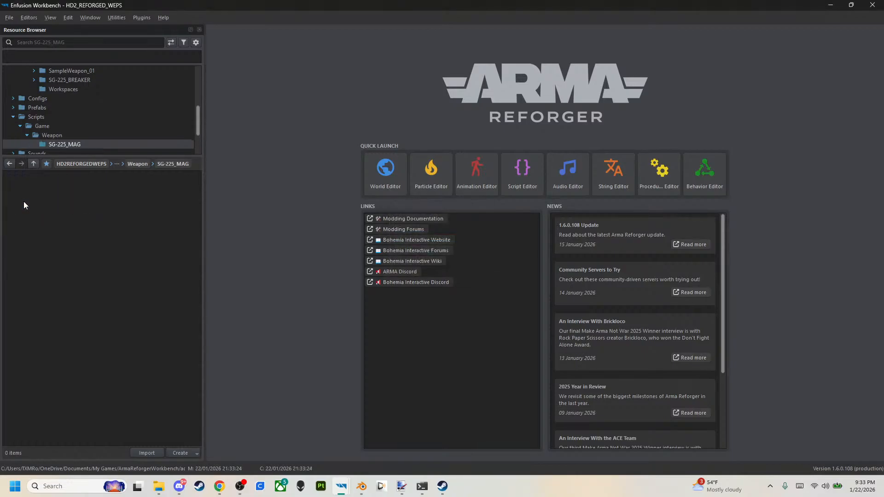
pyautogui.click(36, 166)
pyautogui.rightClick(22, 191)
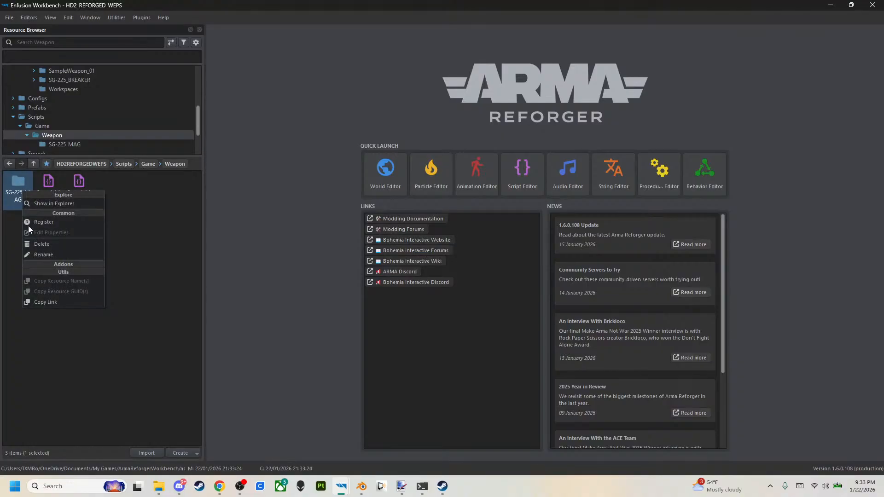
pyautogui.click(42, 244)
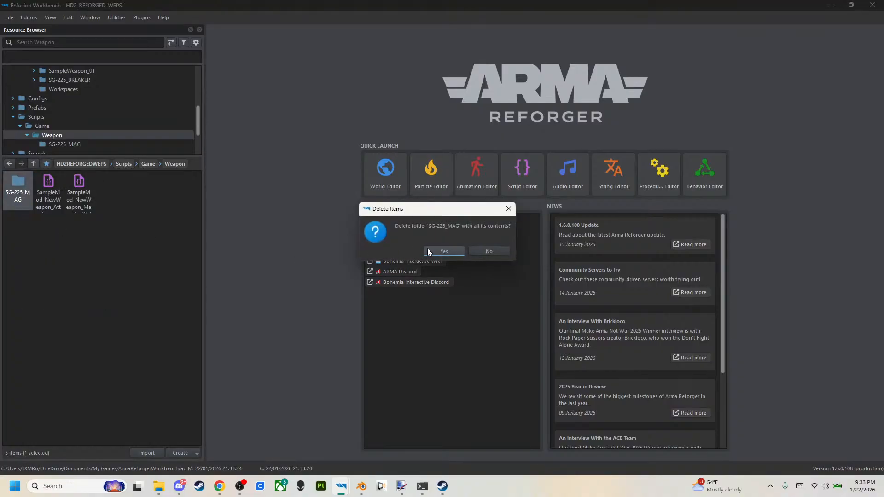
pyautogui.click(459, 251)
# Create a script resource named SG-225_MAG in the Weapon scripts folder.
pyautogui.rightClick(156, 250)
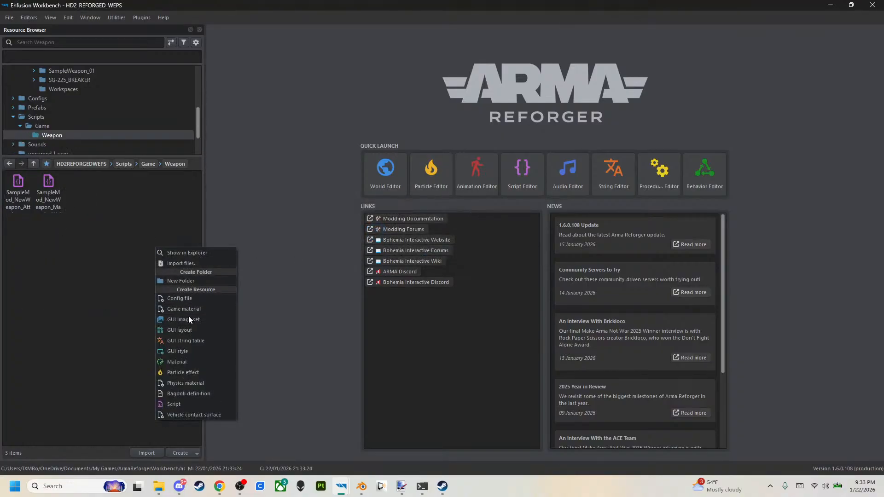
pyautogui.click(192, 404)
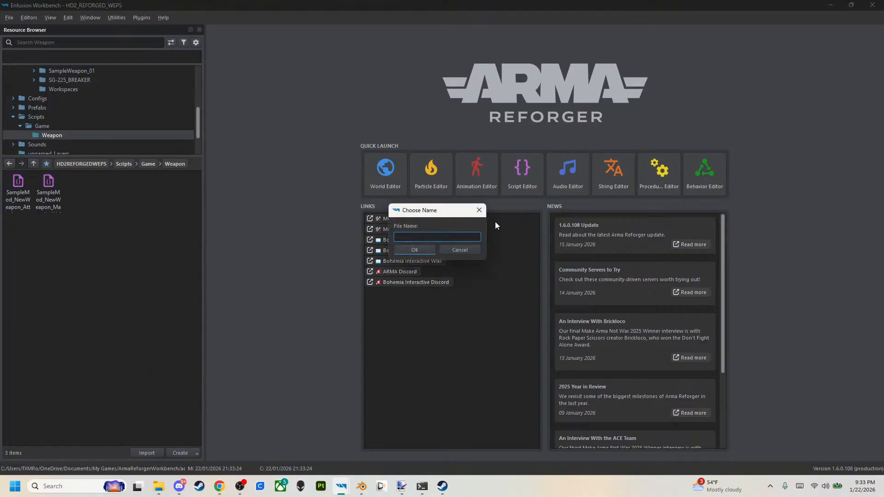
pyautogui.write('SG-225_MAG')
pyautogui.press('Return')
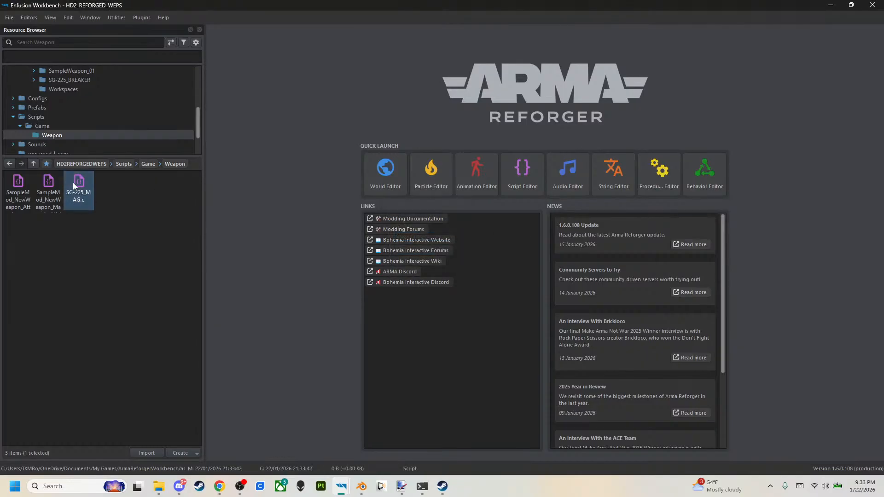
# Open SG-225_MAG.c in a maximized Script Editor and paste the copied AR23 magazine well code into it.
pyautogui.doubleClick(72, 181)
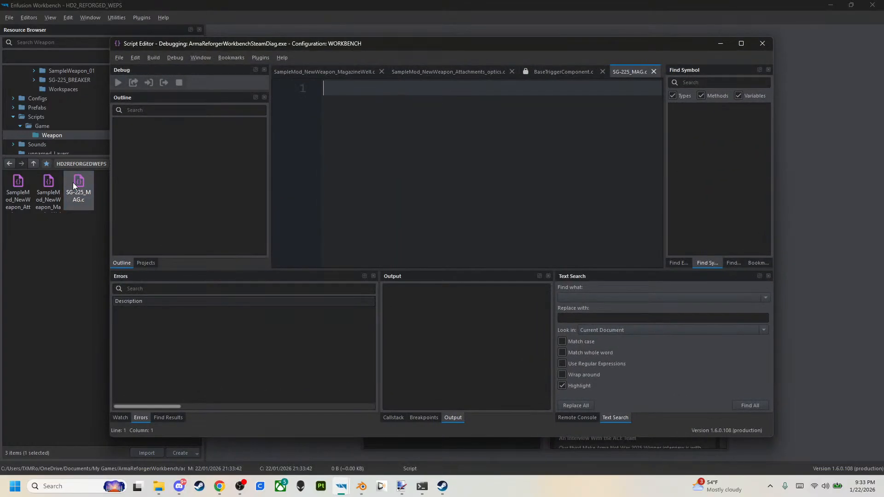
pyautogui.click(741, 43)
pyautogui.hotkey('ctrl', 'v')
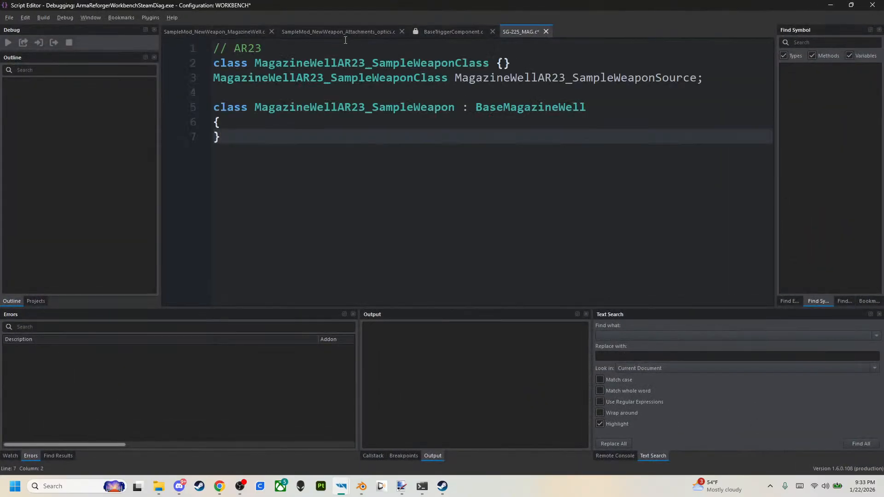
# Change the header comment on line 1 of SG-225_MAG.c to SG225.
pyautogui.click(306, 48)
pyautogui.press('BackSpace')
pyautogui.press('BackSpace')
pyautogui.press('BackSpace')
pyautogui.press('BackSpace')
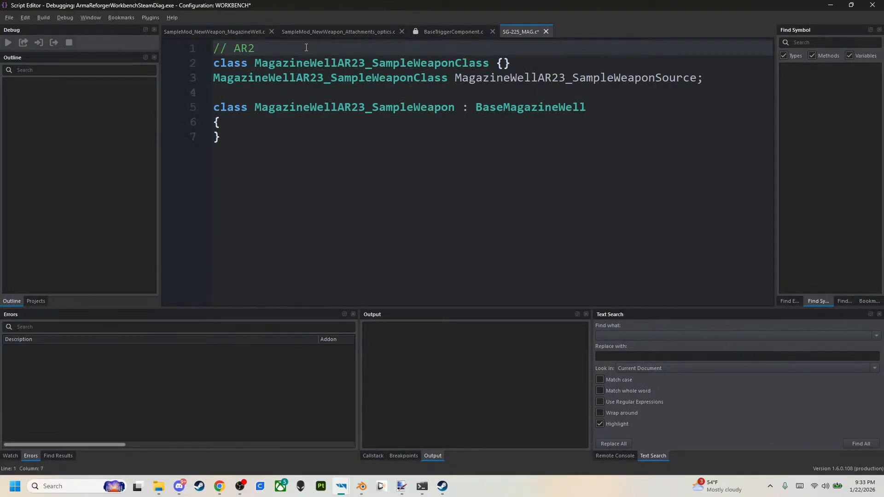
pyautogui.write('SG225')
pyautogui.hotkey('shift', 'Left')
pyautogui.hotkey('shift', 'Left')
pyautogui.hotkey('shift', 'Left')
pyautogui.hotkey('shift', 'Left')
pyautogui.hotkey('shift', 'Left')
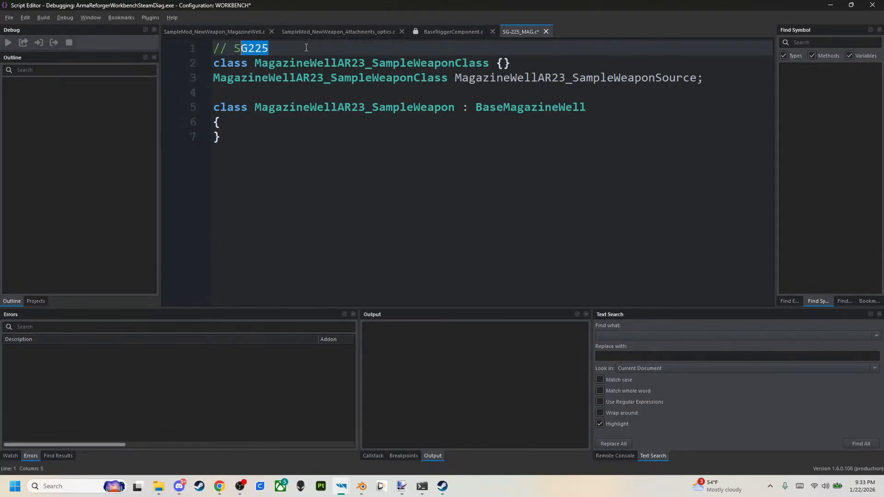
# Rename the class declared on line 2 to MagazineWellSG225_SampleWeaponClass.
pyautogui.press('Down')
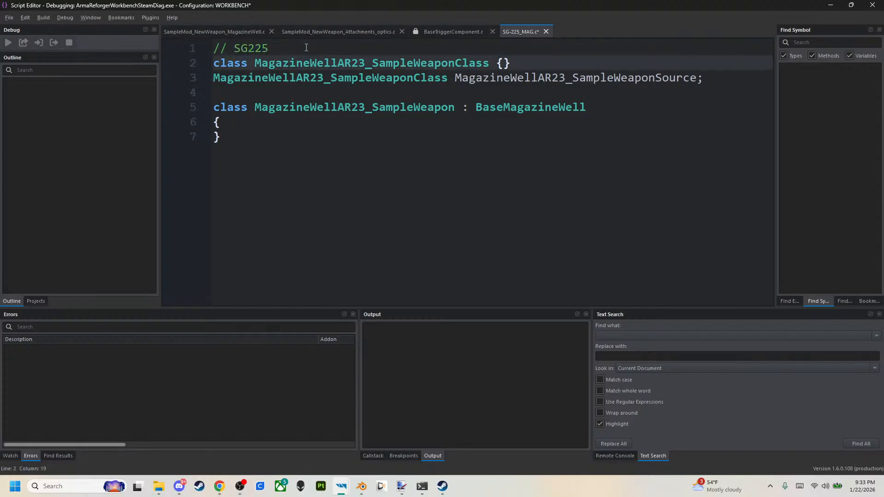
pyautogui.press('Left')
pyautogui.press('Left')
pyautogui.press('Left')
pyautogui.press('Left')
pyautogui.press('Left')
pyautogui.press('Left')
pyautogui.press('Left')
pyautogui.hotkey('shift', 'Left')
pyautogui.hotkey('shift', 'Left')
pyautogui.hotkey('shift', 'Left')
pyautogui.hotkey('shift', 'Left')
pyautogui.write('SG225')
# Change the type name at the start of line 3 to MagazineWellSG225_SampleWeaponClass.
pyautogui.press('Down')
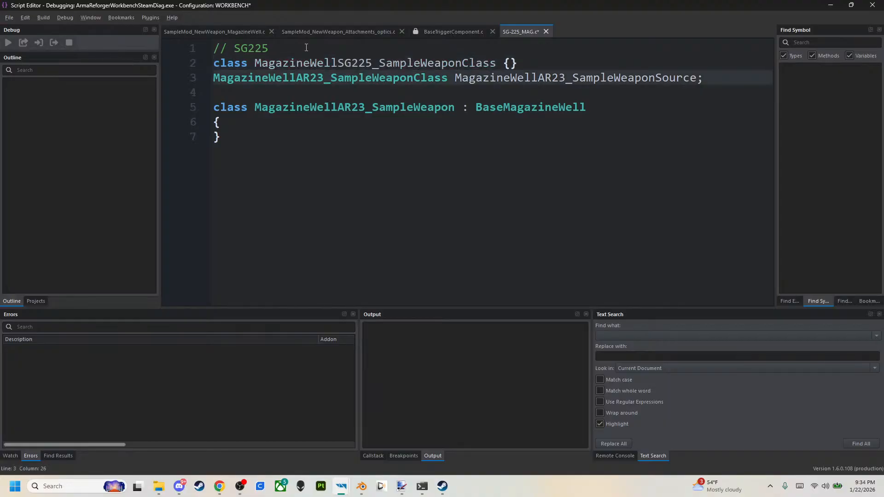
pyautogui.press('Left')
pyautogui.press('Left')
pyautogui.press('Left')
pyautogui.press('Left')
pyautogui.press('Left')
pyautogui.press('Left')
pyautogui.press('Left')
pyautogui.press('Left')
pyautogui.hotkey('shift', 'Left')
pyautogui.hotkey('shift', 'Left')
pyautogui.hotkey('shift', 'Left')
pyautogui.hotkey('shift', 'Left')
pyautogui.write('SG225')
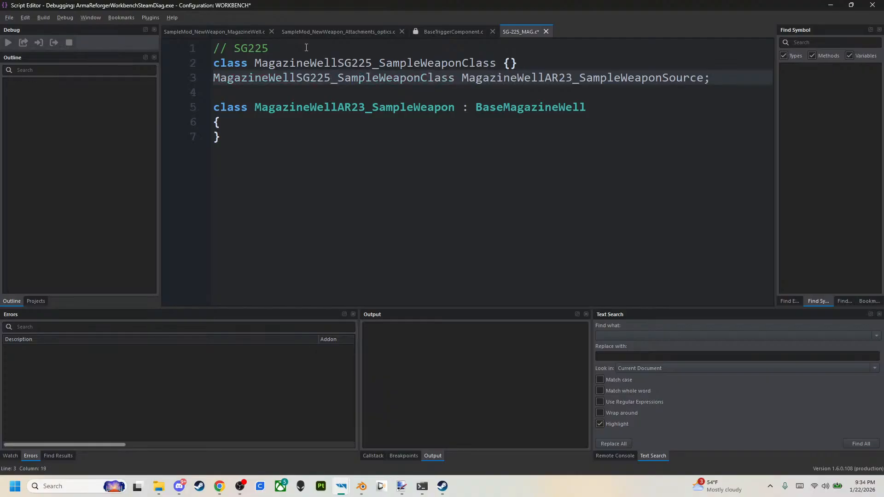
# Rename the source variable on line 3 to MagazineWellSG225_SampleWeaponSource.
pyautogui.press('Right')
pyautogui.press('Right')
pyautogui.press('Right')
pyautogui.press('Right')
pyautogui.press('Right')
pyautogui.press('Right')
pyautogui.press('Right')
pyautogui.press('Right')
pyautogui.press('Right')
pyautogui.press('Right')
pyautogui.press('Right')
pyautogui.press('Right')
pyautogui.press('Right')
pyautogui.hotkey('shift', 'Right')
pyautogui.hotkey('shift', 'Right')
pyautogui.hotkey('shift', 'Right')
pyautogui.hotkey('shift', 'Right')
pyautogui.write('SG225')
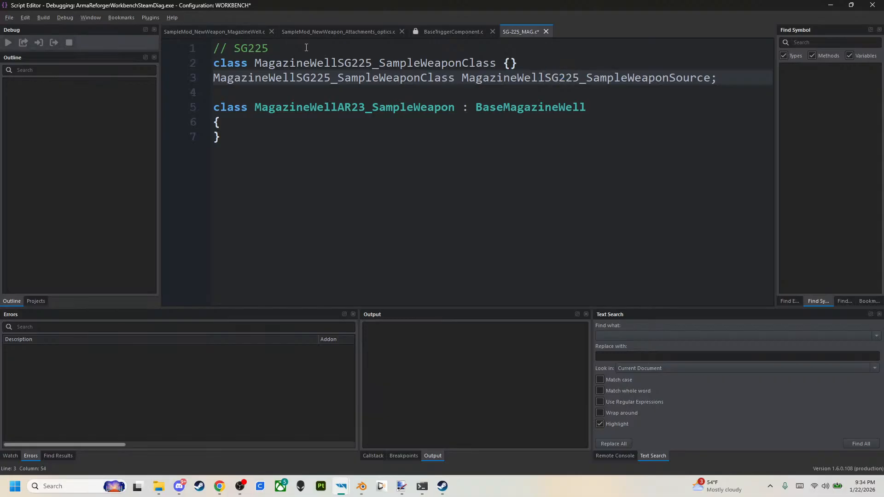
# Rename the class on line 5 that derives from BaseMagazineWell to MagazineWellSG225_SampleWeapon.
pyautogui.press('Down')
pyautogui.press('Down')
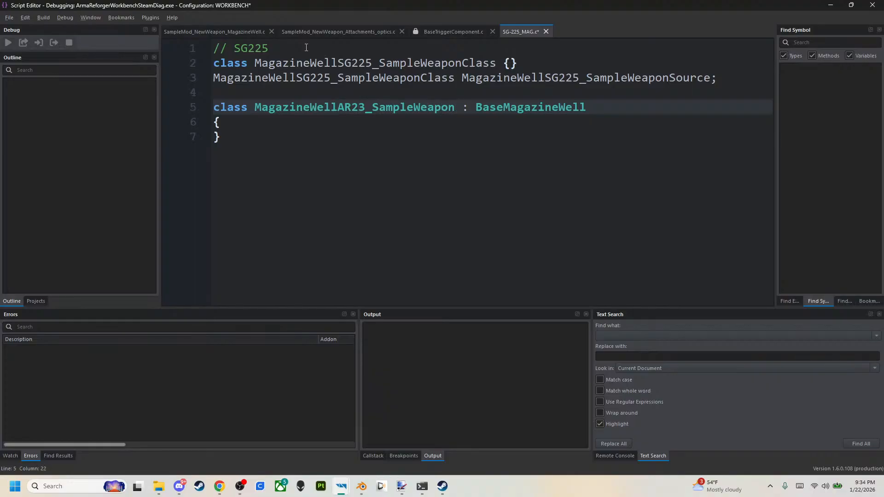
pyautogui.hotkey('shift', 'Left')
pyautogui.hotkey('shift', 'Left')
pyautogui.hotkey('shift', 'Left')
pyautogui.hotkey('shift', 'Left')
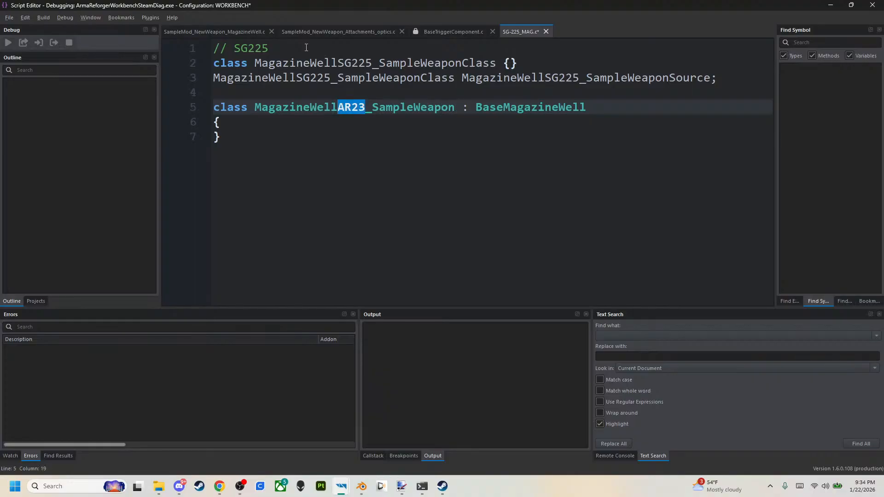
pyautogui.write('SG225')
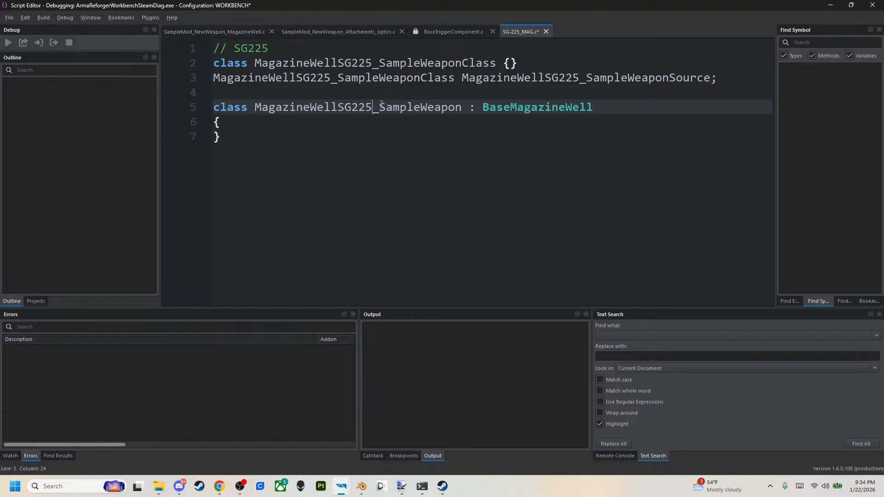
# Save all scripts, save the pending world and weapon prefab changes for the reload, and ignore the assertion error.
pyautogui.click(9, 18)
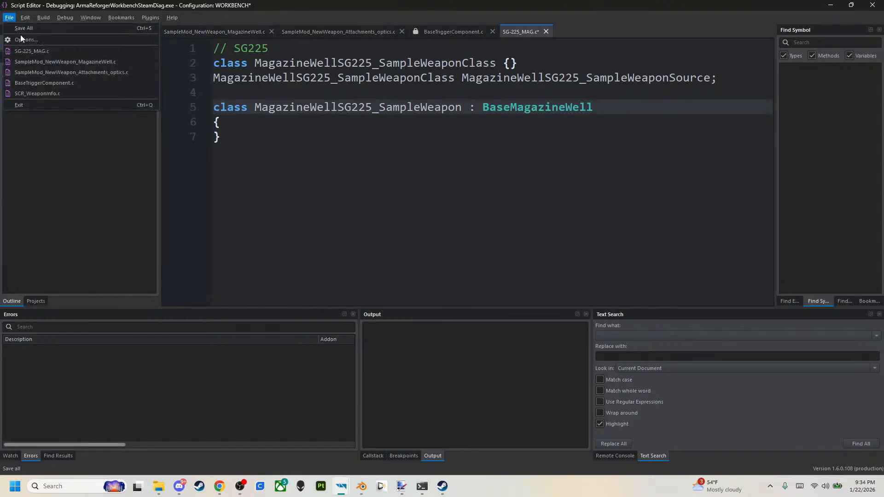
pyautogui.click(21, 31)
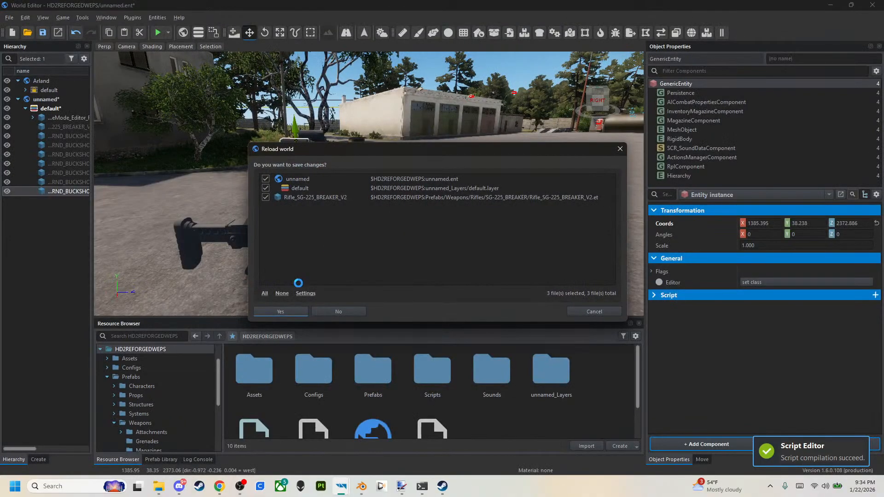
pyautogui.click(282, 312)
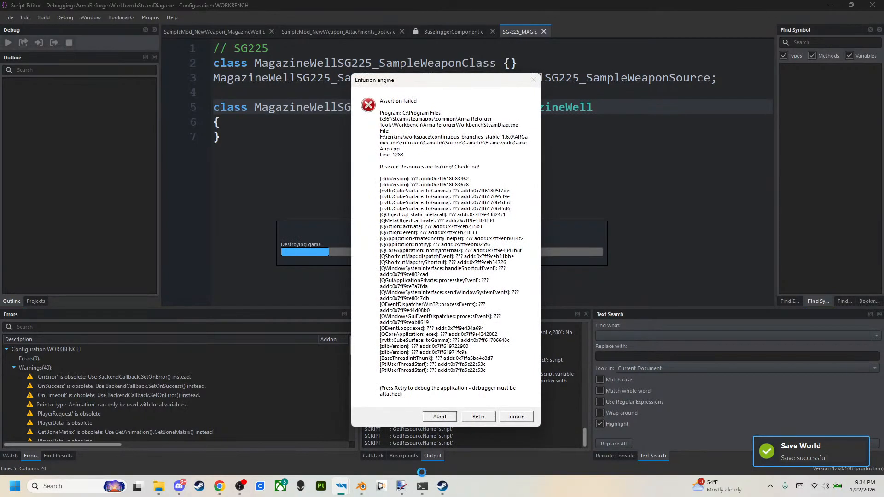
pyautogui.click(512, 418)
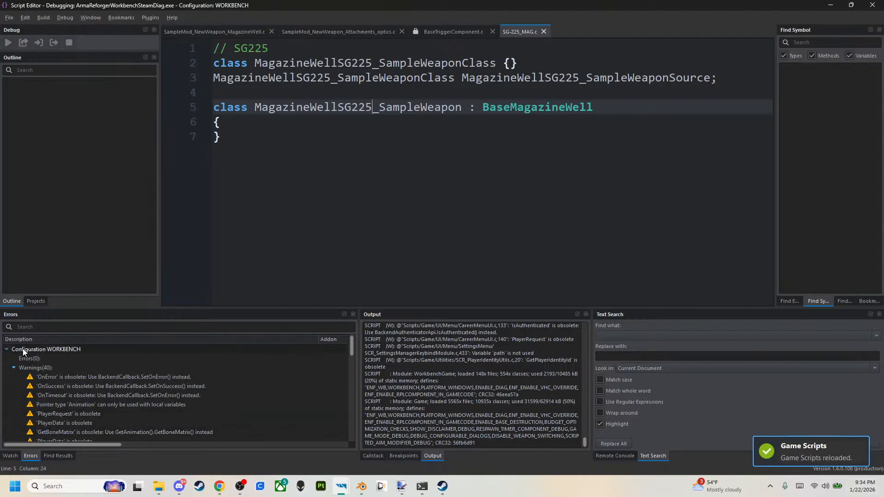
# In the world editor, change the magazine well class of the Magazine_SG-225_7RND_BUCKSHOT.et prefab to MagazineWellSG225_SampleWeapon and save the world.
pyautogui.click(874, 5)
pyautogui.click(314, 194)
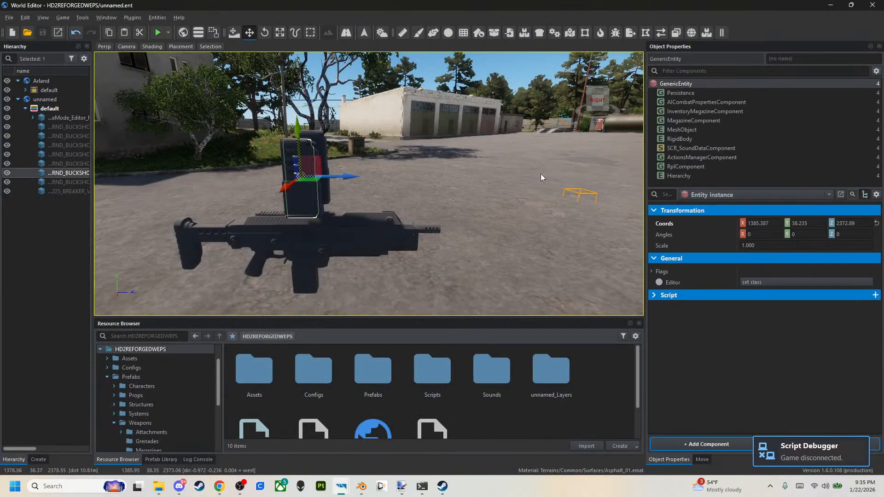
pyautogui.click(711, 195)
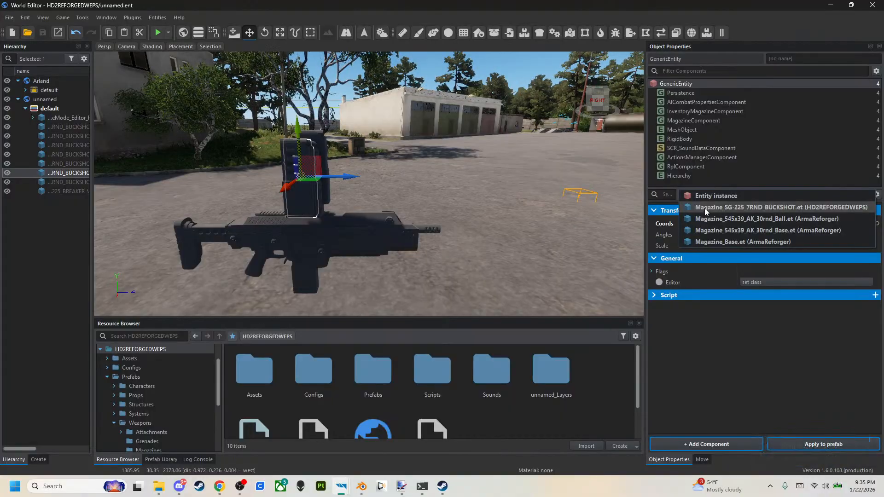
pyautogui.click(755, 206)
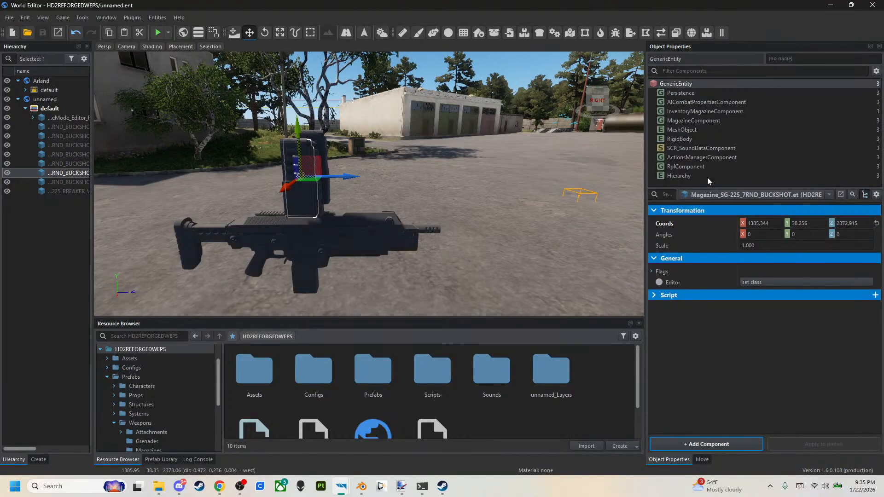
pyautogui.click(695, 121)
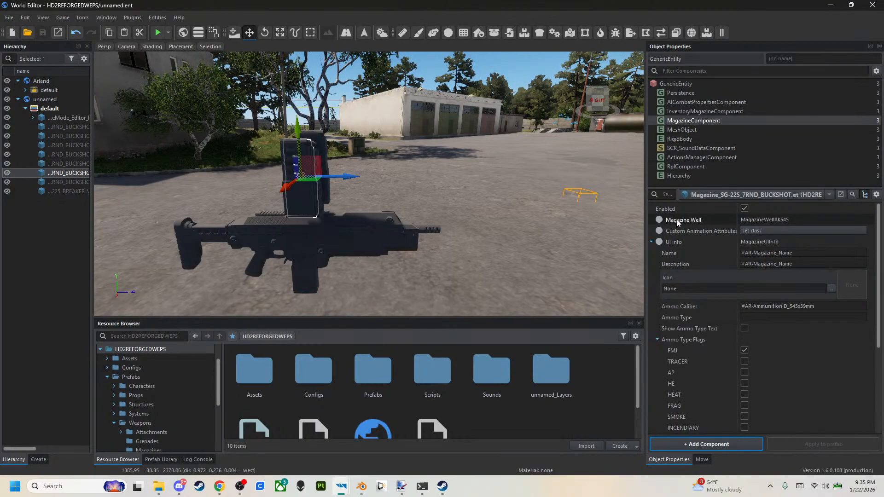
pyautogui.rightClick(750, 220)
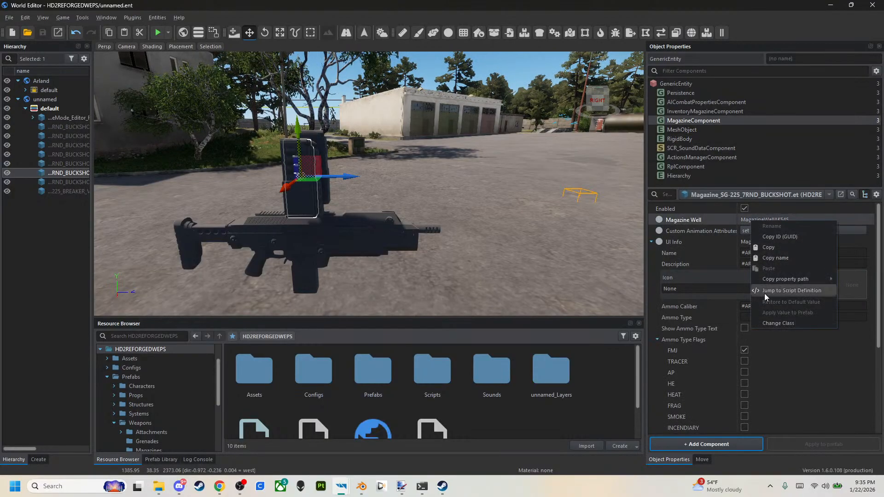
pyautogui.click(766, 319)
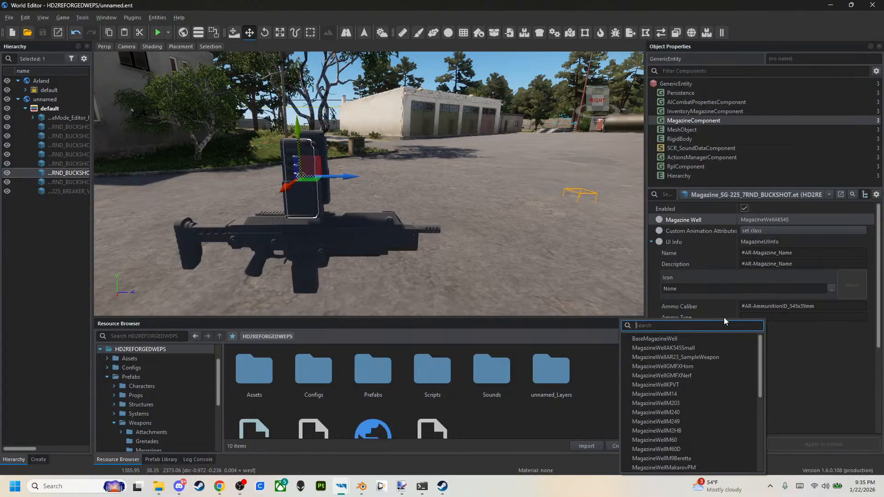
pyautogui.write('SG225')
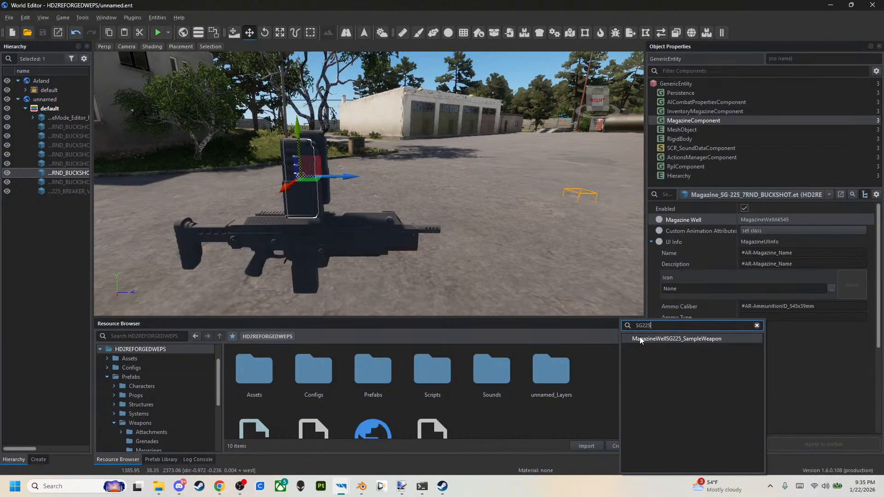
pyautogui.click(675, 339)
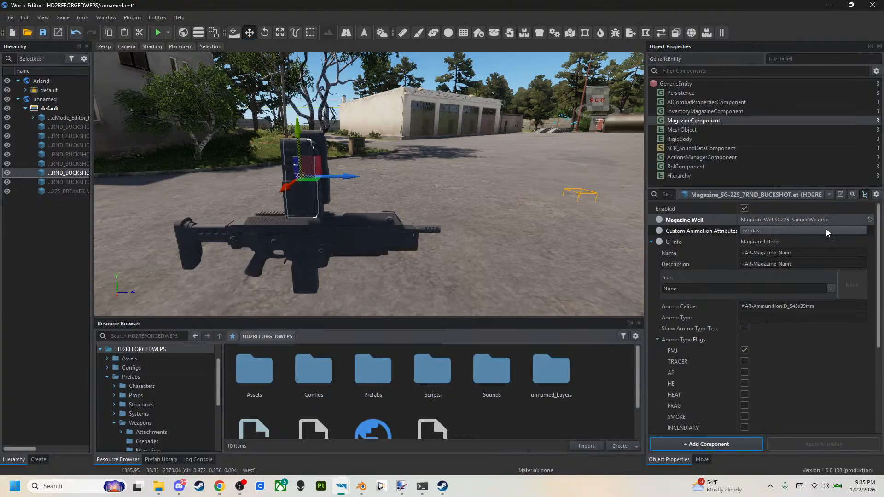
pyautogui.click(43, 33)
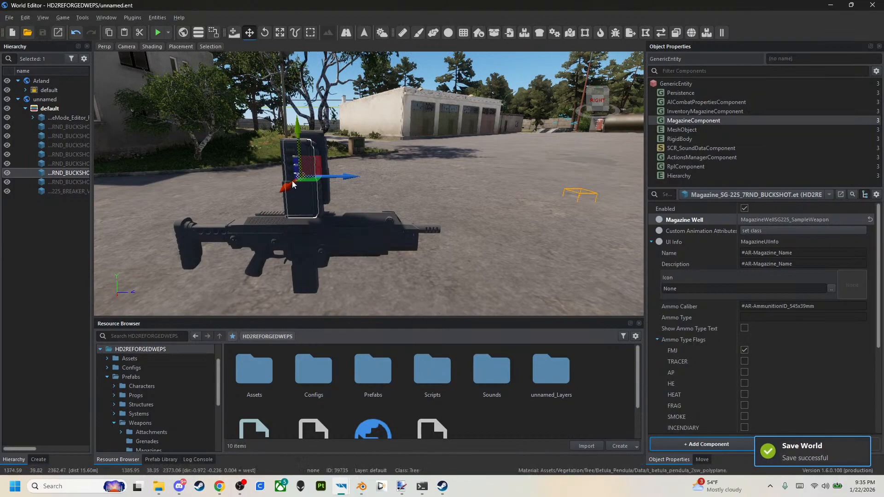
# Change the MuzzleComponent's magazine well class on the Rifle_SG-225_BREAKER_V2.et prefab to MagazineWellSG225_SampleWeapon and save the world.
pyautogui.click(349, 234)
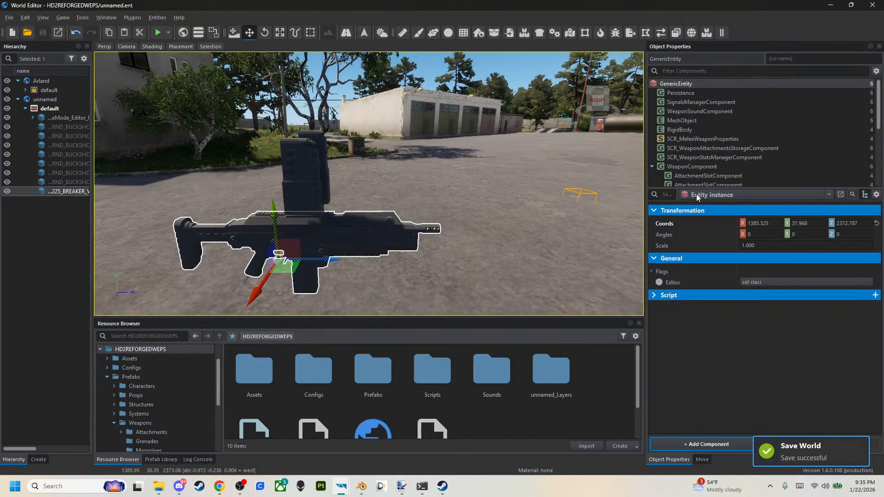
pyautogui.click(715, 195)
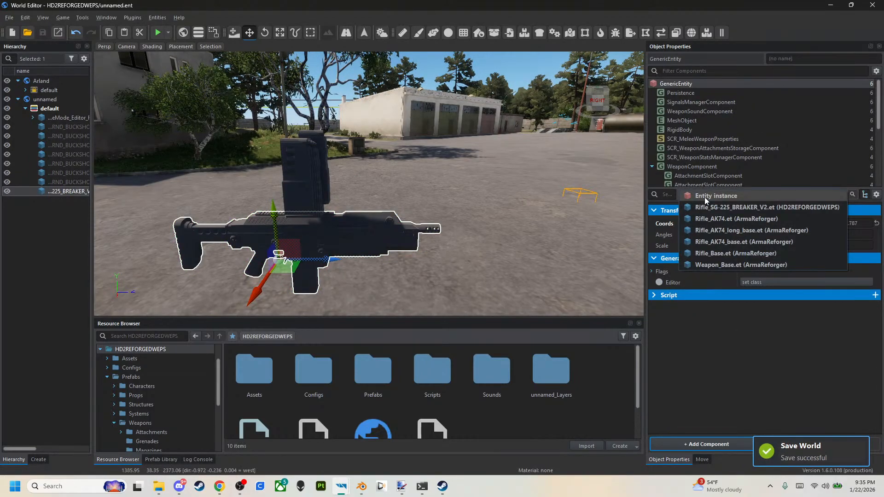
pyautogui.click(801, 207)
pyautogui.scroll(-2, 744, 170)
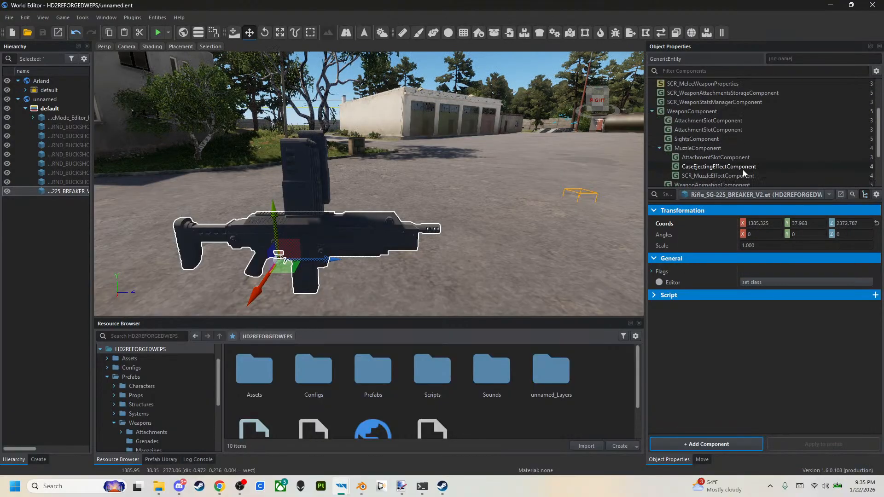
pyautogui.click(727, 147)
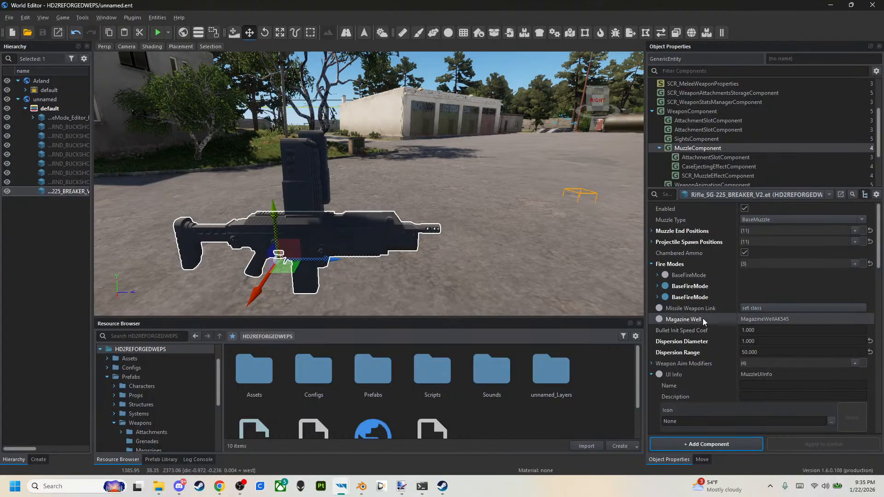
pyautogui.rightClick(758, 318)
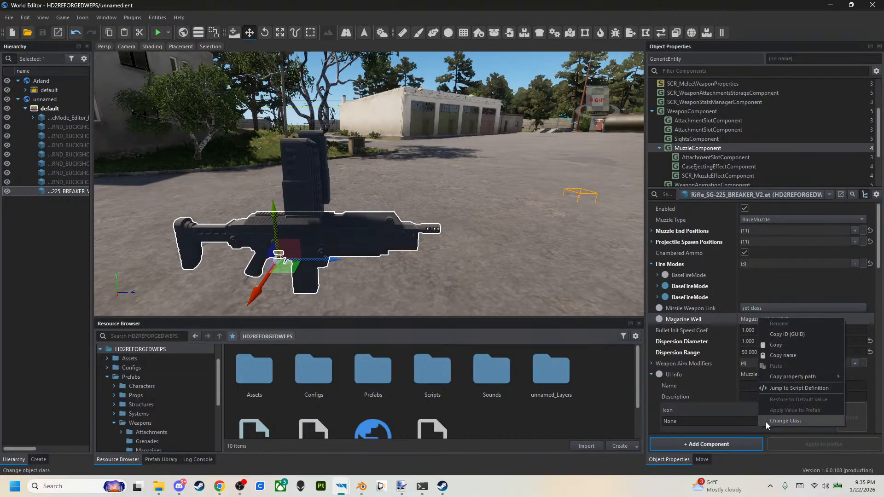
pyautogui.click(766, 422)
pyautogui.write('sG225')
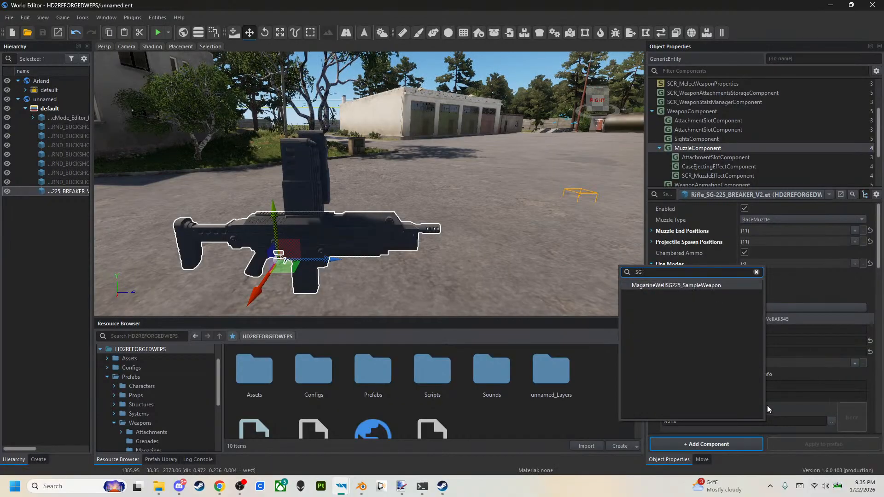
pyautogui.click(718, 286)
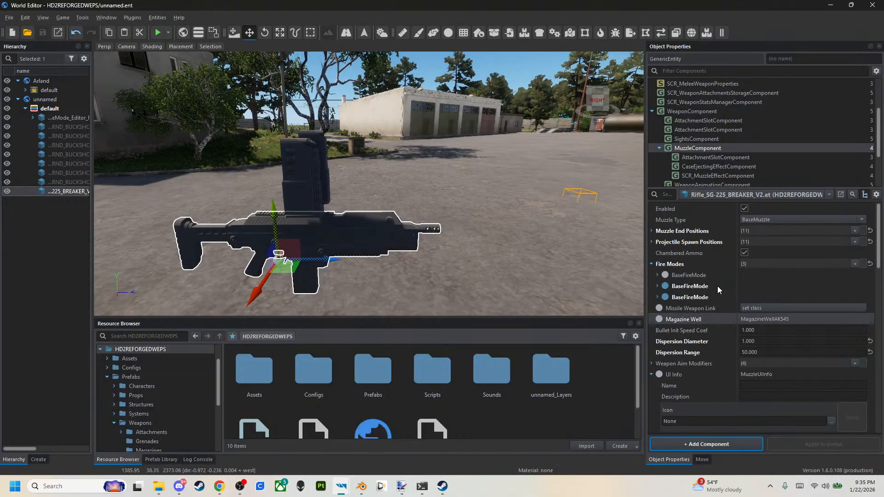
pyautogui.click(44, 35)
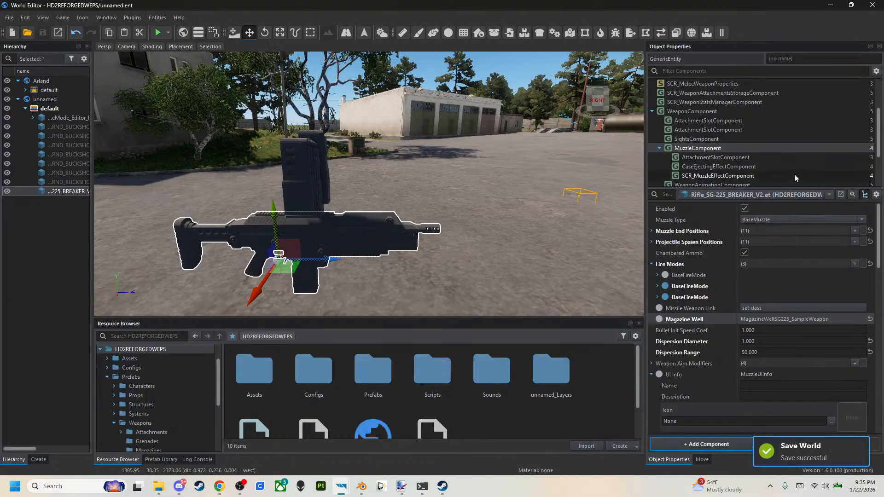
# In the SG-225_MAG.c script, shorten the type name at the start of line 3 to MagazineWellSG225.
pyautogui.click(830, 4)
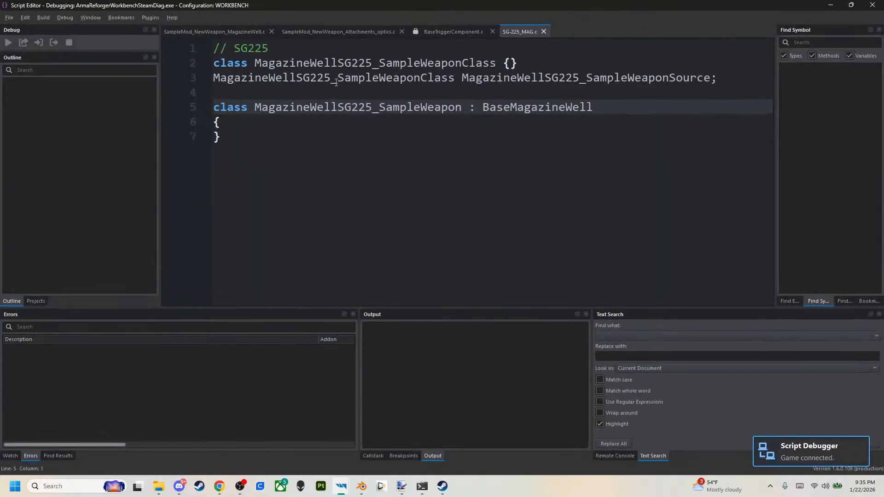
pyautogui.moveTo(331, 79); pyautogui.dragTo(454, 78)
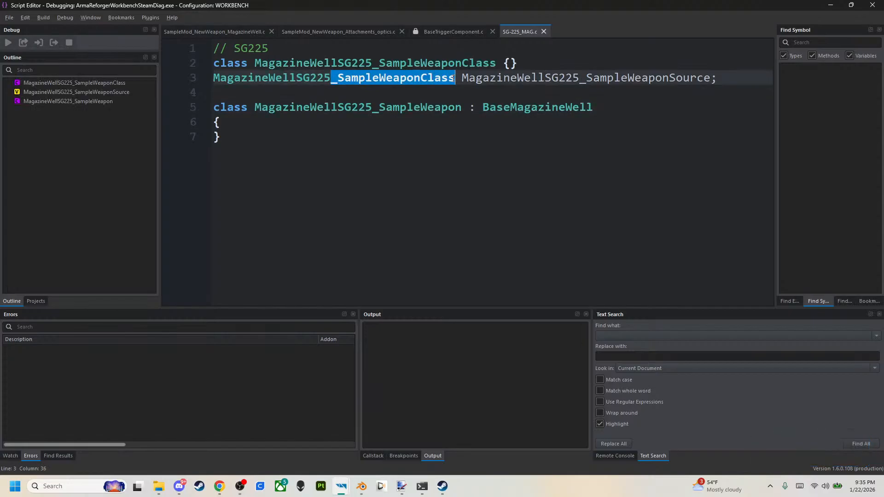
pyautogui.press('BackSpace')
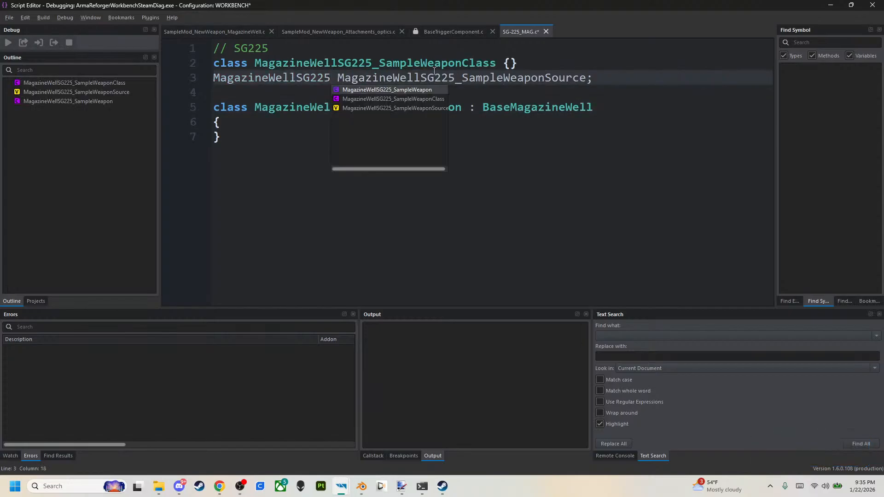
# Rename the class on line 2 to MagazineWellSG225Class and the source variable on line 3 to MagazineWellSG225Source.
pyautogui.click(376, 64)
pyautogui.moveTo(373, 64); pyautogui.dragTo(545, 79)
pyautogui.press('BackSpace')
pyautogui.press('BackSpace')
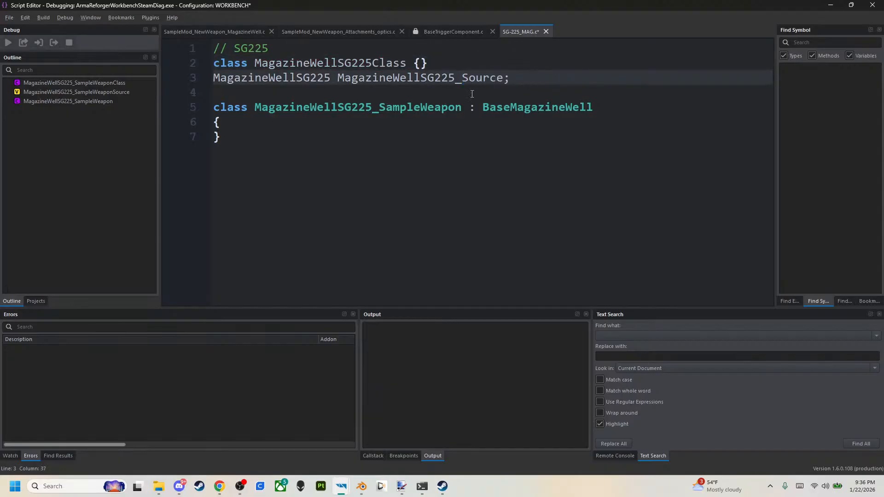
# Rename the class on line 5 that derives from BaseMagazineWell to MagazineWellSG225 and save the script.
pyautogui.press('BackSpace')
pyautogui.moveTo(374, 109); pyautogui.dragTo(460, 109)
pyautogui.press('BackSpace')
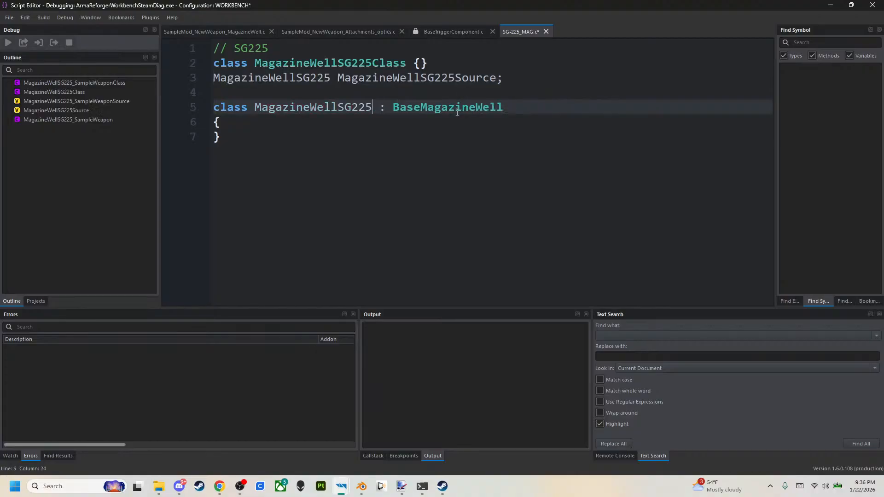
pyautogui.click(552, 163)
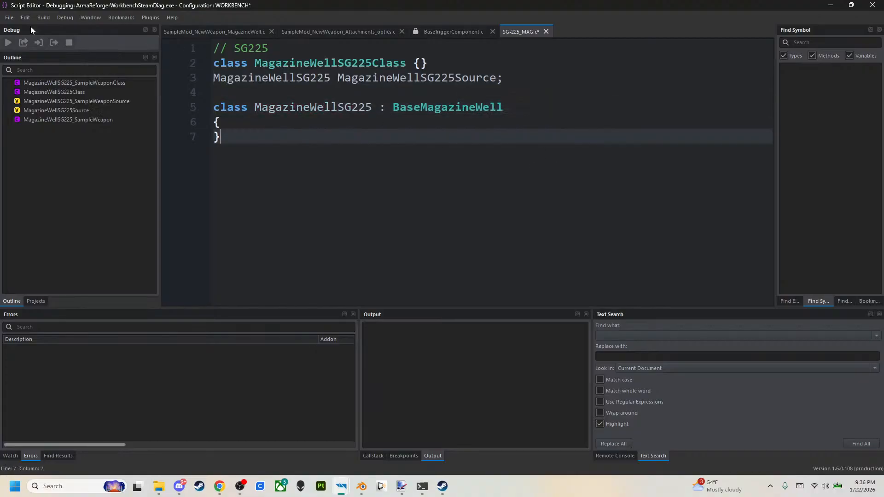
pyautogui.click(9, 17)
pyautogui.click(14, 32)
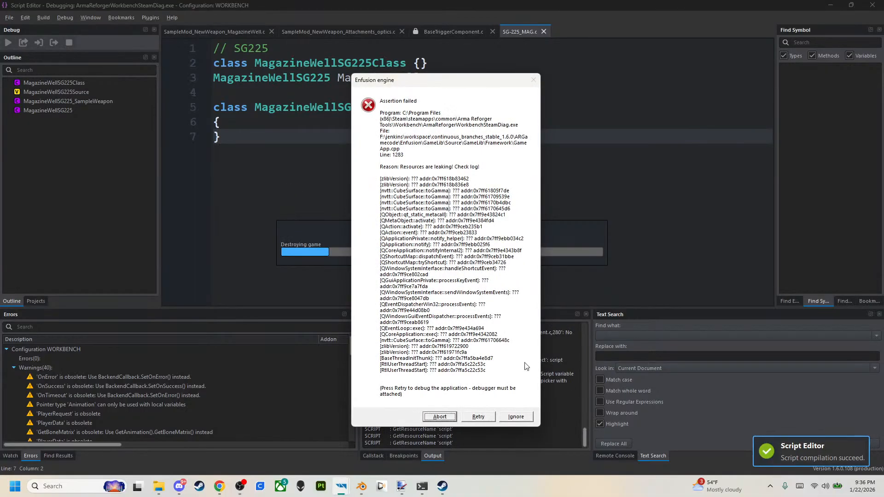
# Ignore the assertion error, close the crash reporter without sending a report, and reopen the HD2_REFORGED_WEPS project.
pyautogui.click(518, 418)
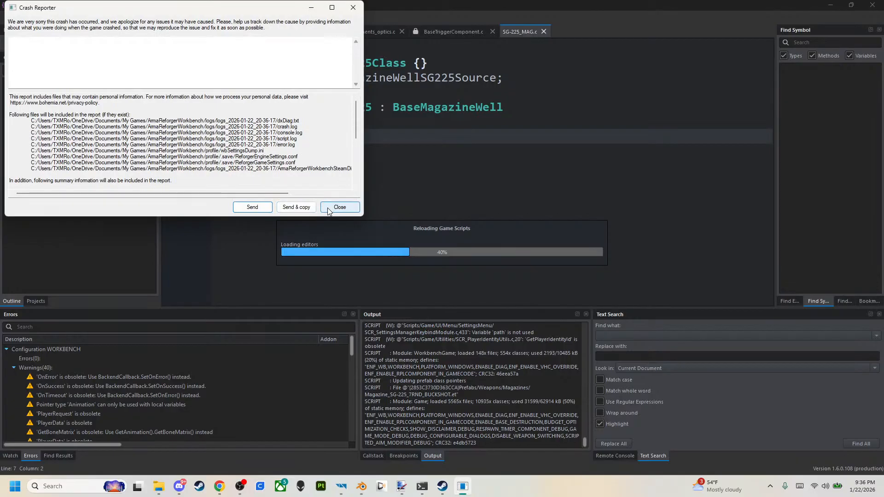
pyautogui.click(340, 207)
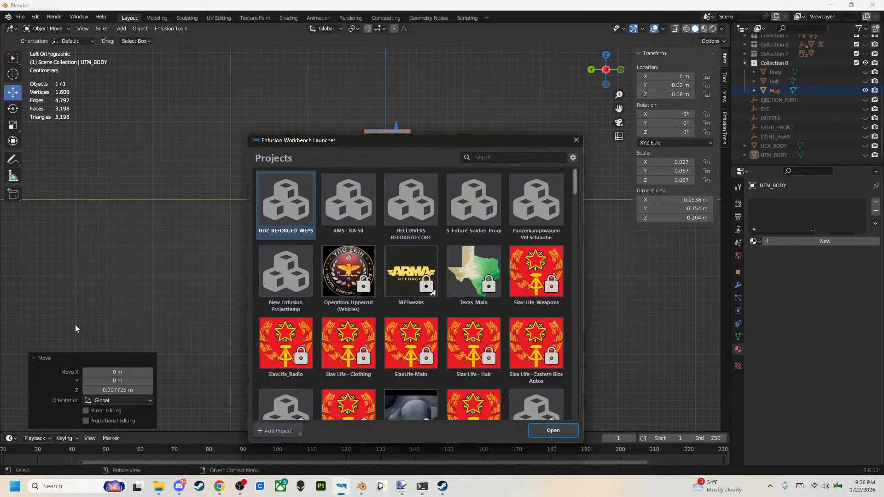
pyautogui.doubleClick(280, 214)
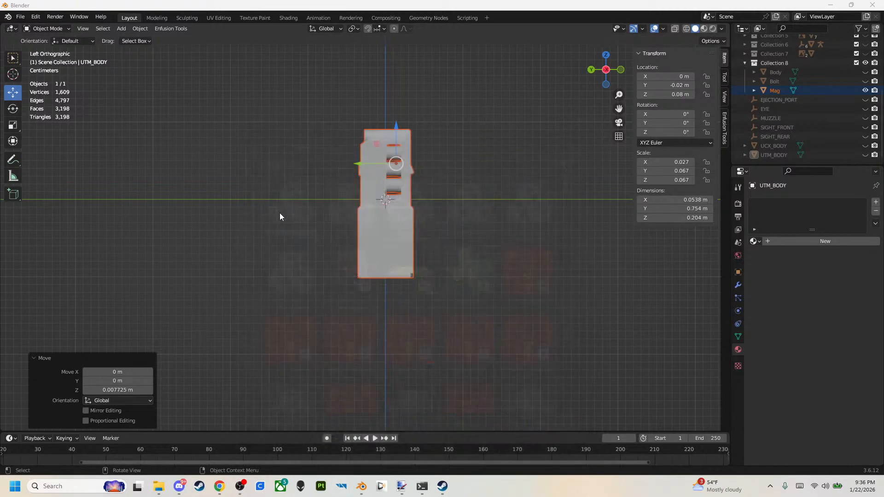
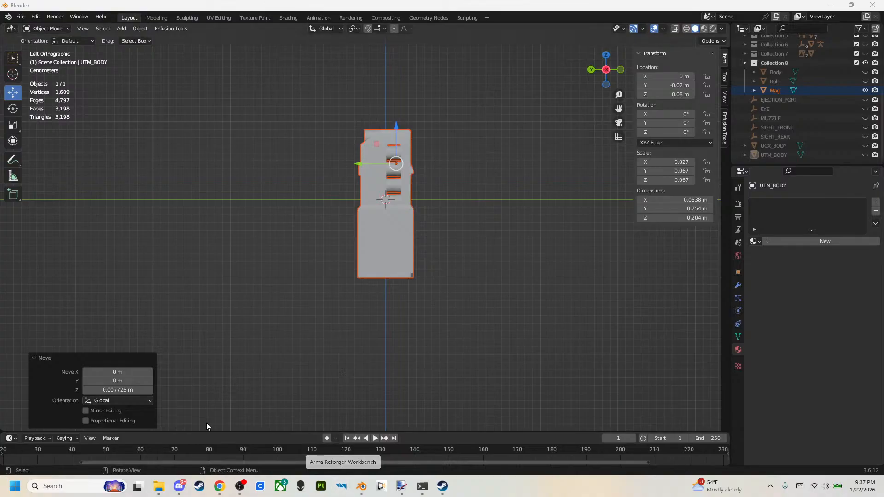
pyautogui.moveTo(160, 490)
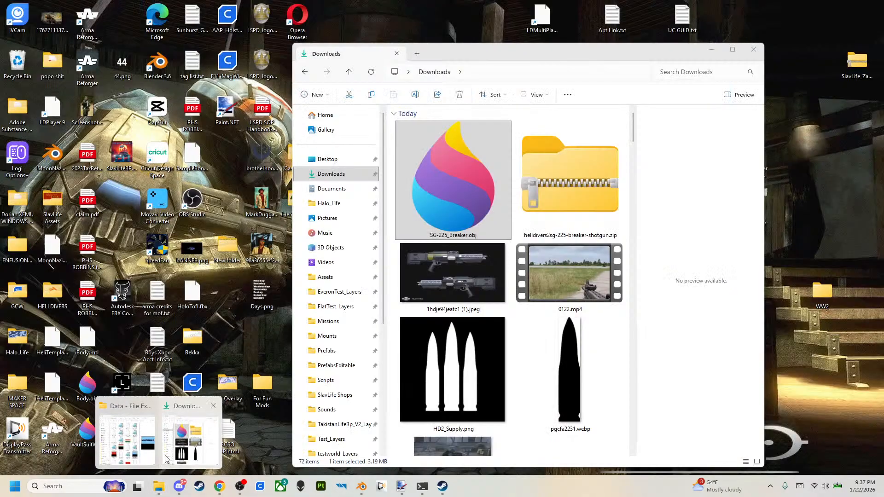
pyautogui.click(190, 440)
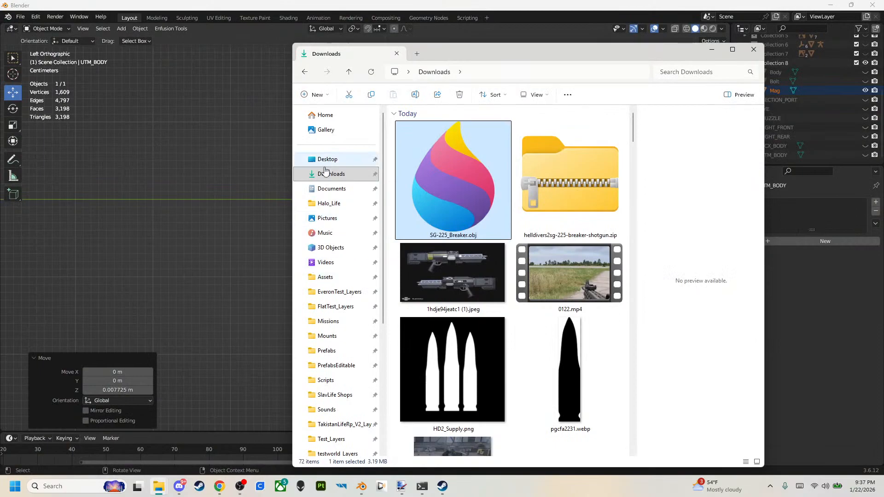
pyautogui.click(341, 173)
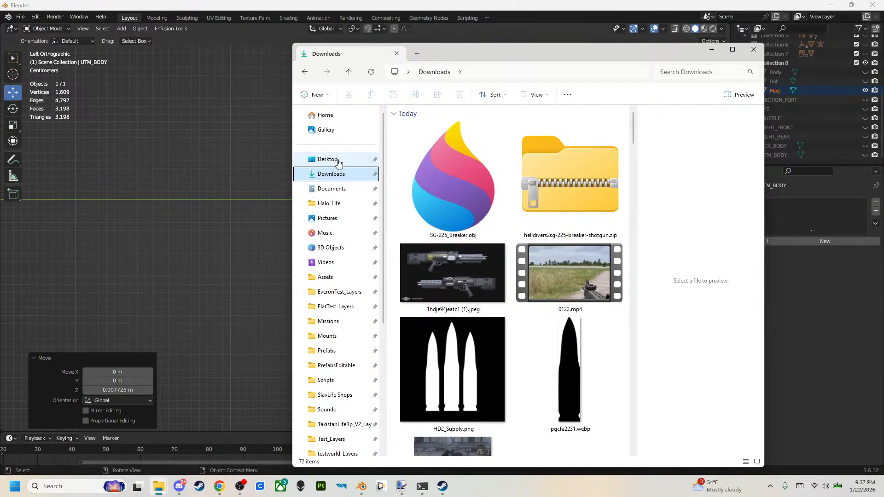
pyautogui.click(338, 188)
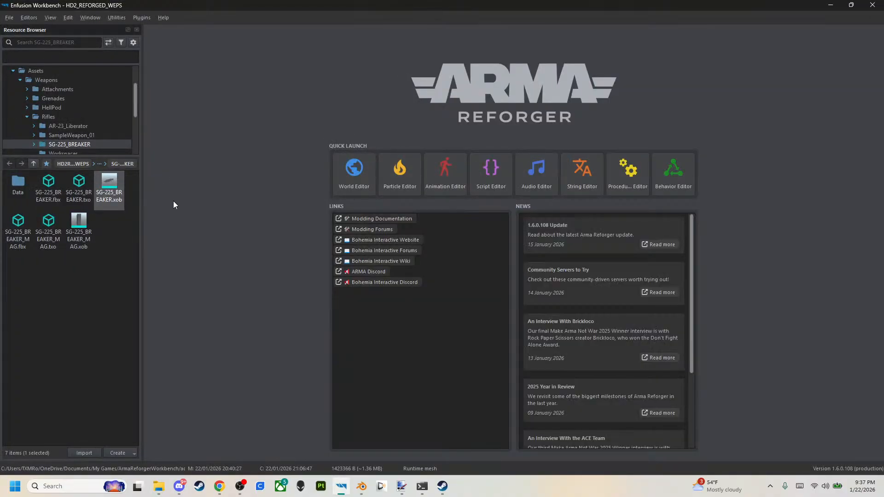
# Open the unnamed.ent world from the root folder of HD2REFORGEDWEPS.
pyautogui.scroll(1, 56, 88)
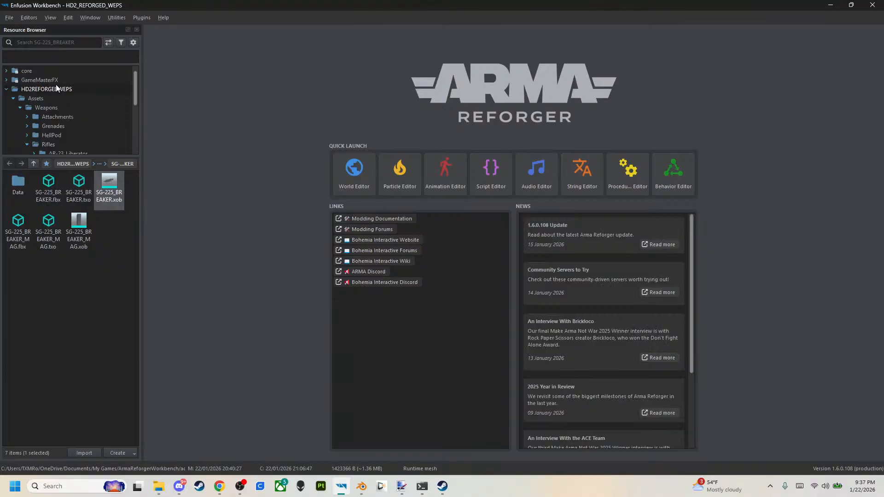
pyautogui.click(56, 89)
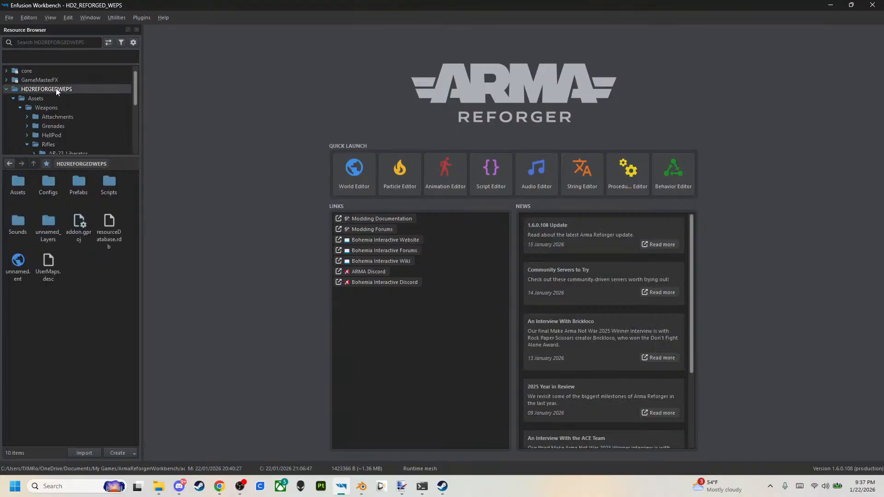
pyautogui.click(20, 273)
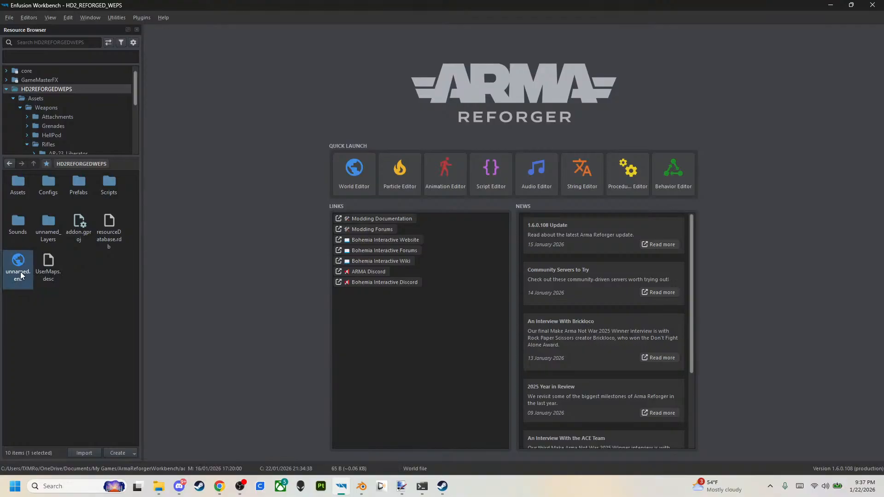
pyautogui.doubleClick(20, 272)
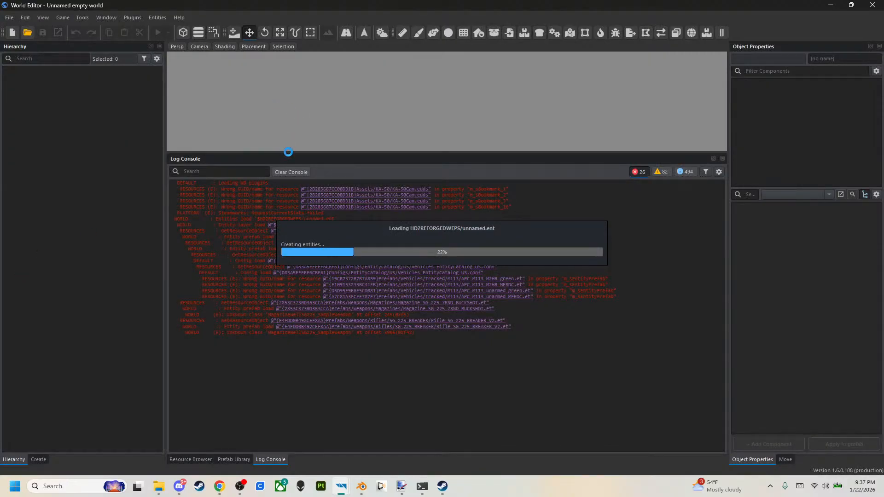
pyautogui.click(159, 486)
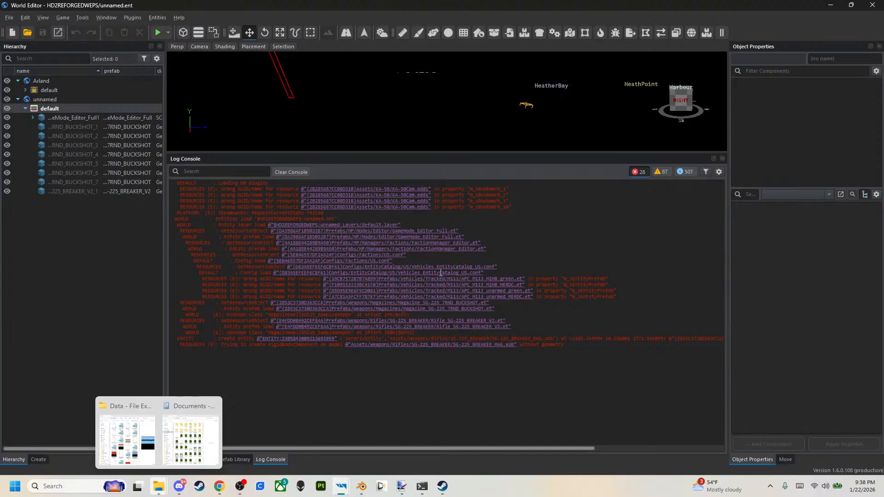
# Enlarge the world viewport and properties area, select the SG-225_BREAKER rifle, and show the properties of its MuzzleComponent.
pyautogui.moveTo(628, 151); pyautogui.dragTo(607, 298)
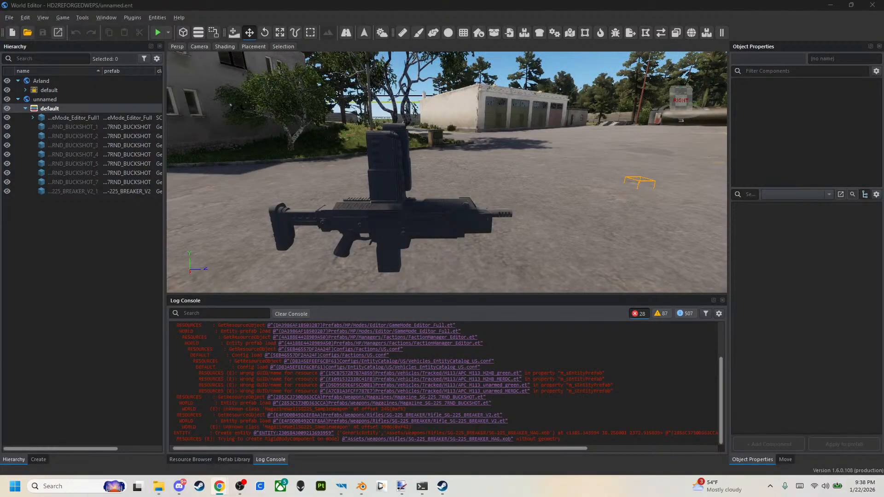
pyautogui.hotkey('alt', 'Tab')
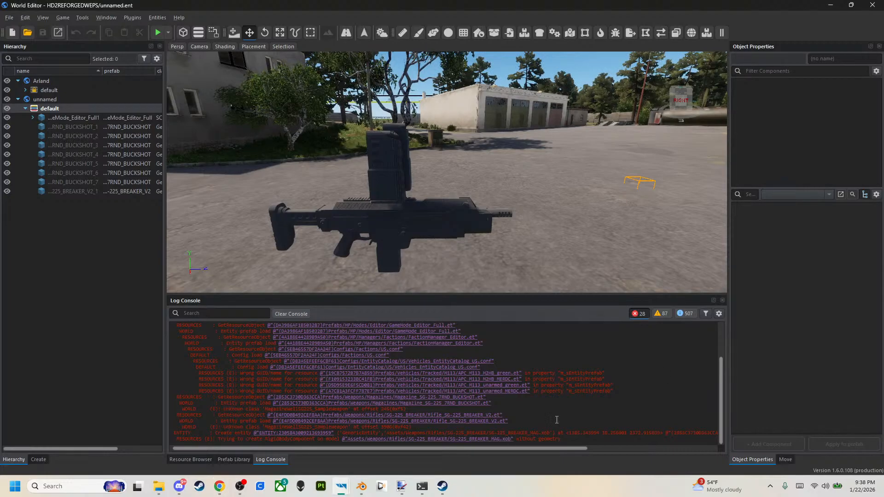
pyautogui.click(424, 223)
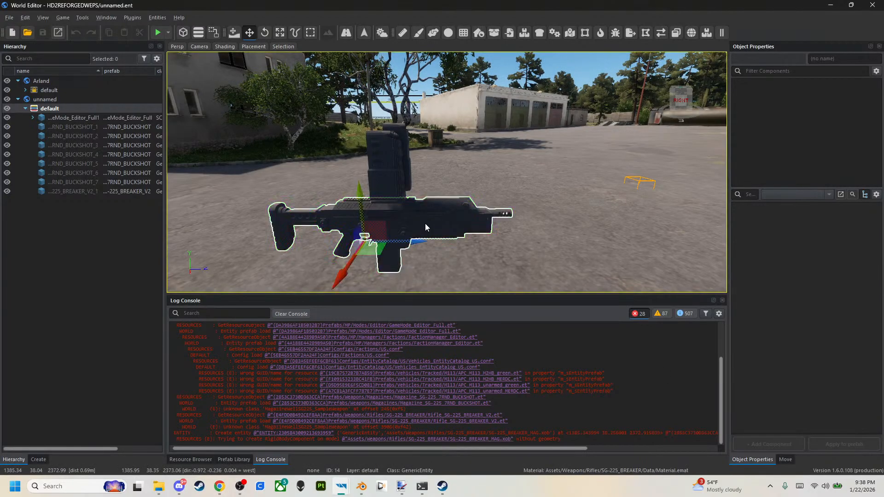
pyautogui.moveTo(730, 183); pyautogui.dragTo(645, 171)
pyautogui.click(678, 168)
pyautogui.scroll(-2, 680, 166)
pyautogui.doubleClick(685, 149)
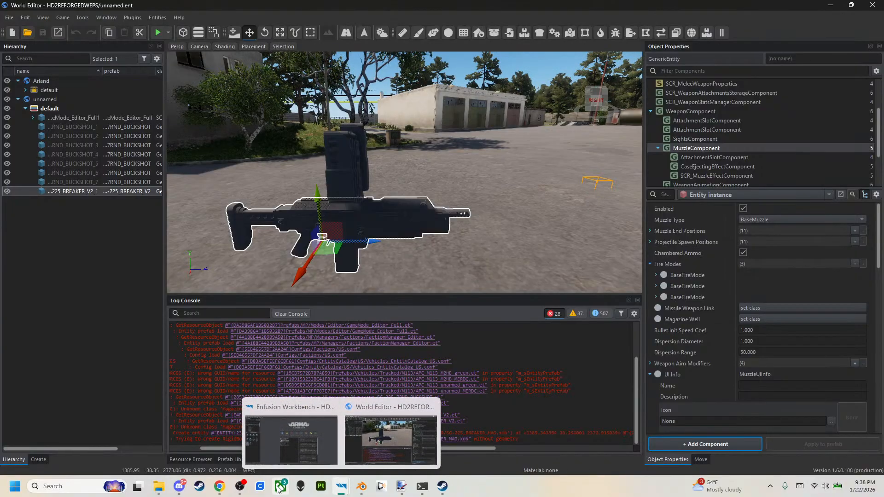
# Open the SampleMod_NewWeapon_MagazineWell.c script from the project's Scripts/Game/Weapon folder and enlarge its code text.
pyautogui.moveTo(232, 491)
pyautogui.moveTo(341, 488)
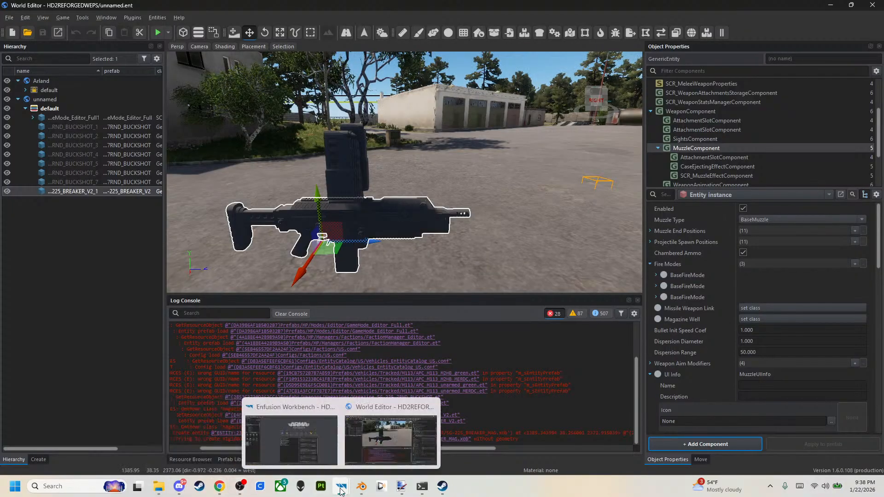
pyautogui.click(312, 457)
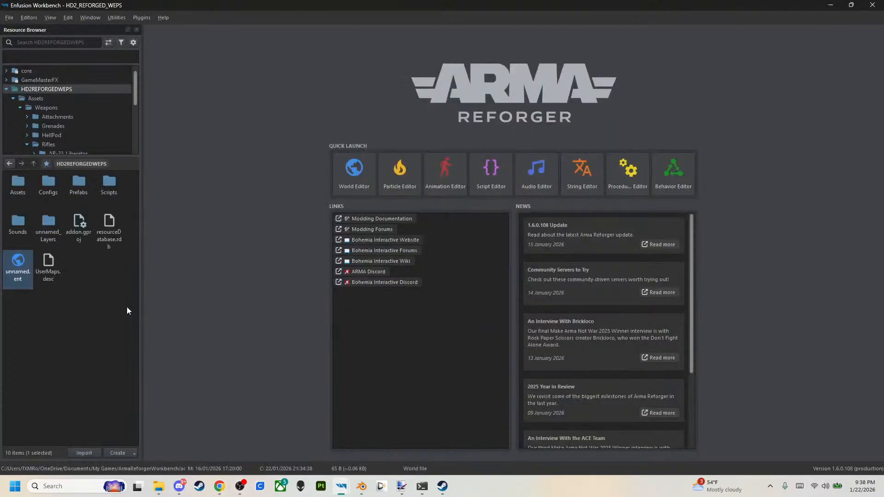
pyautogui.doubleClick(100, 189)
pyautogui.doubleClick(17, 193)
pyautogui.doubleClick(20, 191)
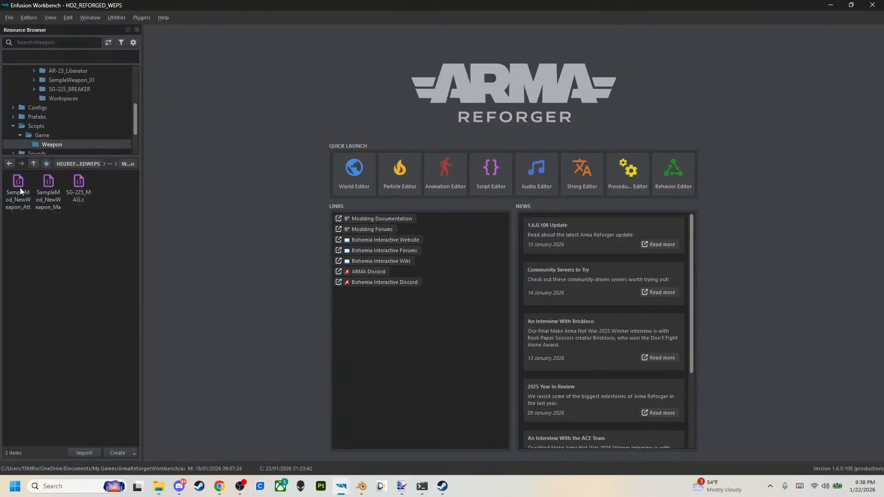
pyautogui.click(60, 204)
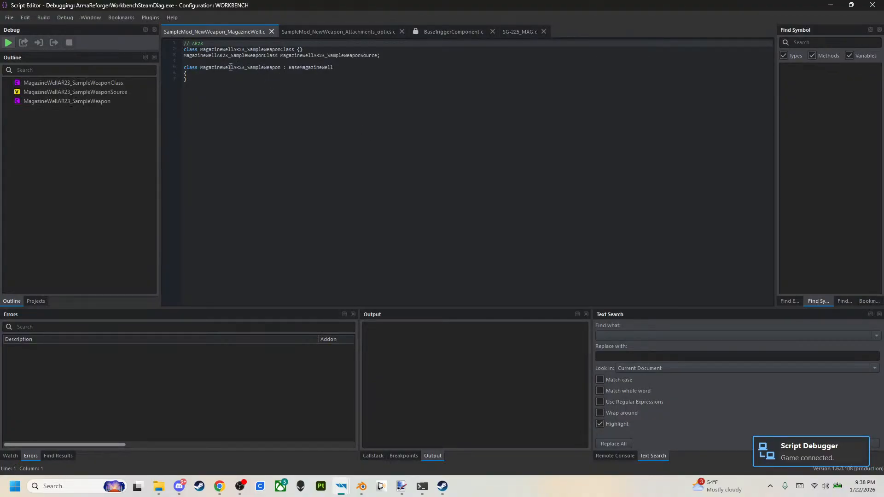
pyautogui.keyDown('ctrl'); pyautogui.scroll(5, 303, 132); pyautogui.keyUp('ctrl')
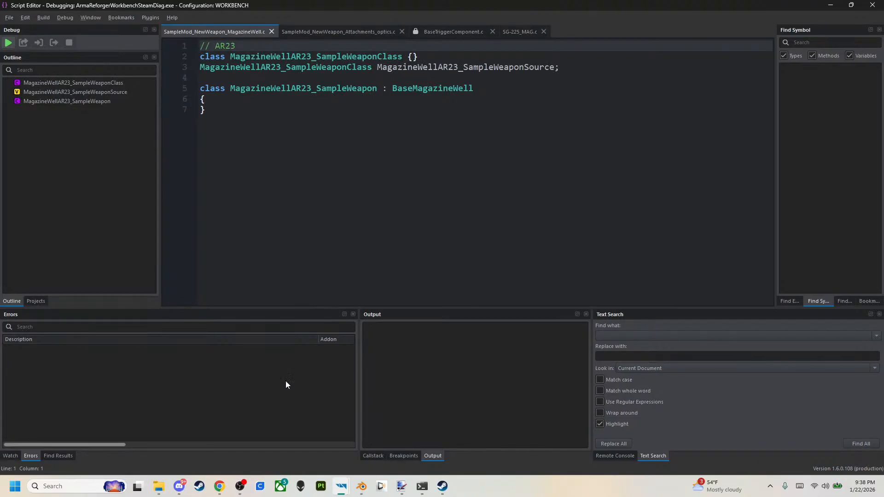
pyautogui.moveTo(226, 494)
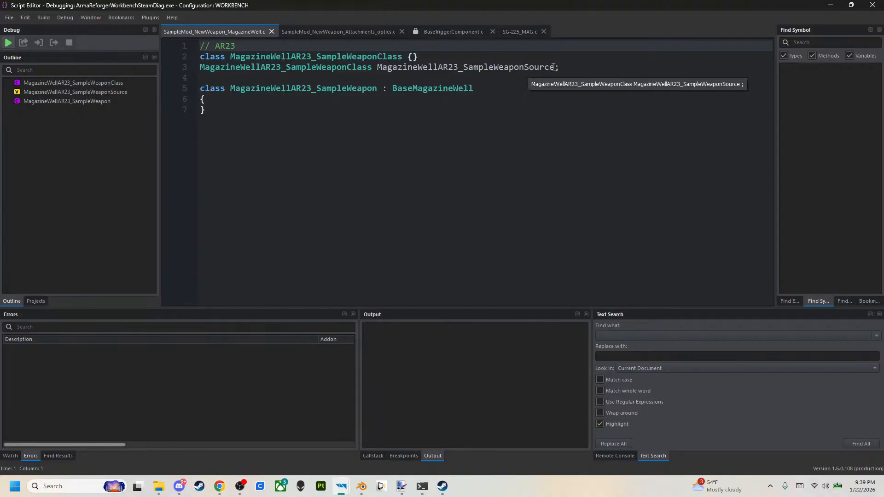
# Place the SG-225_MAG.c script next to the sample magazine well script and close the attachments optics and BaseTriggerComponent.c scripts.
pyautogui.click(529, 34)
pyautogui.moveTo(528, 34); pyautogui.dragTo(325, 46)
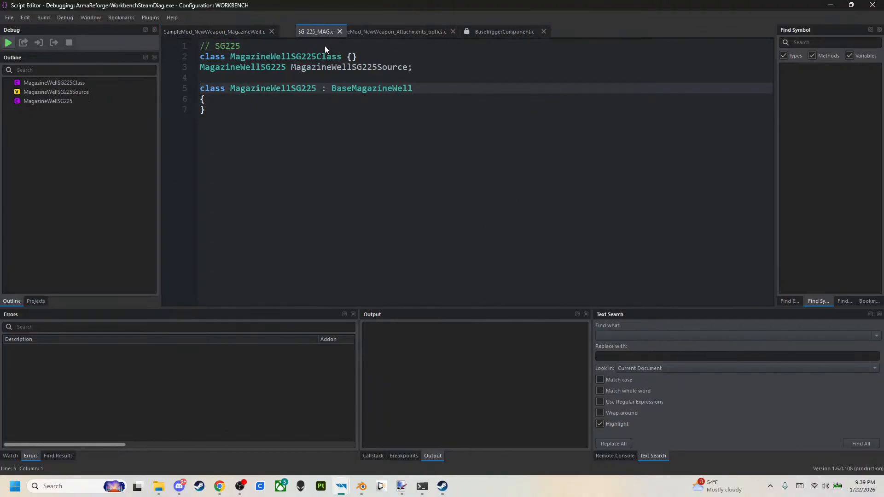
pyautogui.click(450, 31)
pyautogui.click(415, 31)
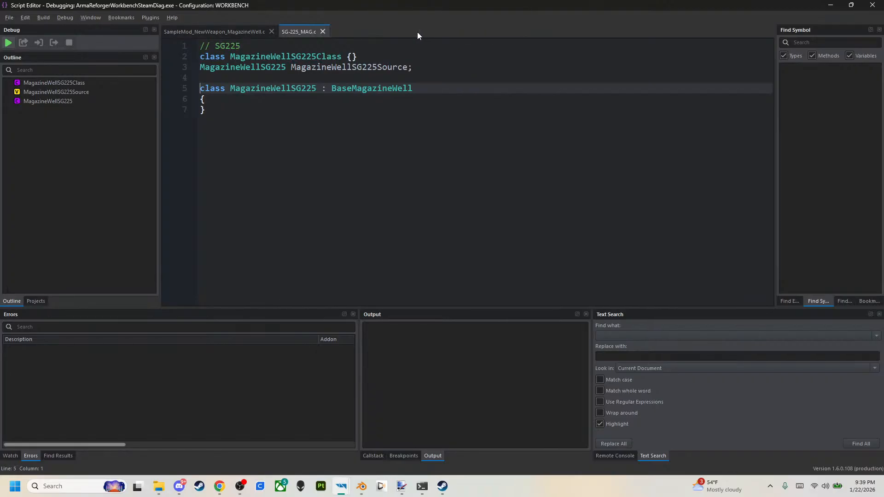
# Compare SG-225_MAG.c with the AR23 sample script and change the type name at the start of line 3 to MagazineWellSG225Class.
pyautogui.click(251, 31)
pyautogui.click(295, 31)
pyautogui.click(257, 36)
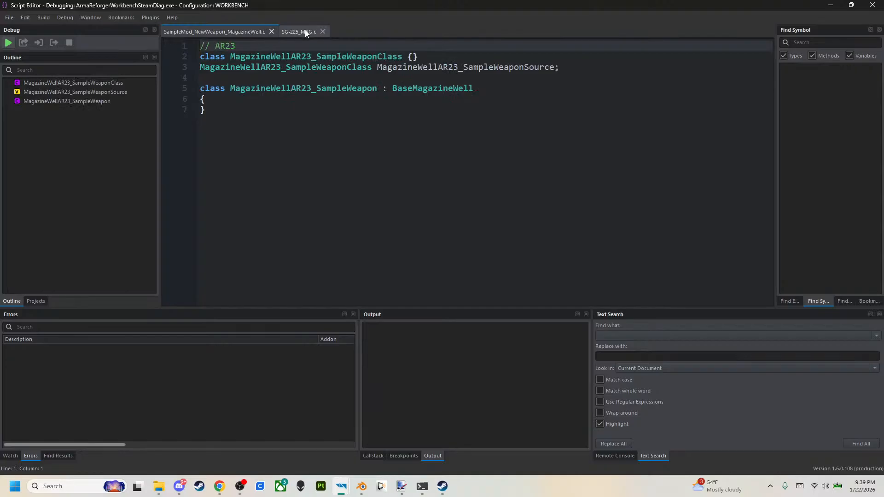
pyautogui.click(302, 32)
pyautogui.click(286, 74)
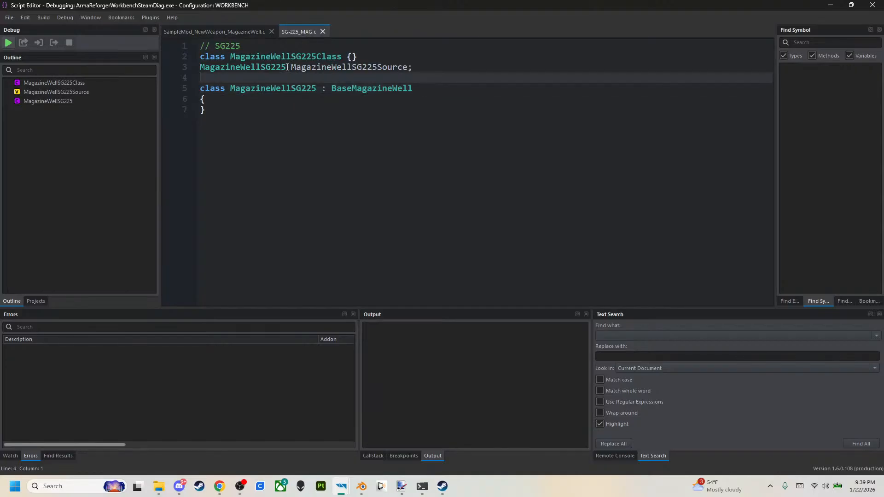
pyautogui.click(288, 67)
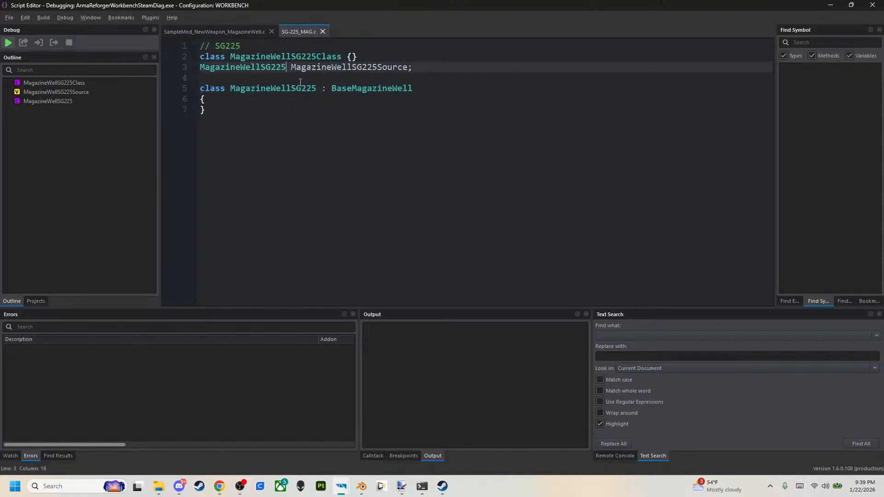
pyautogui.press('capslock')
pyautogui.write('Cla')
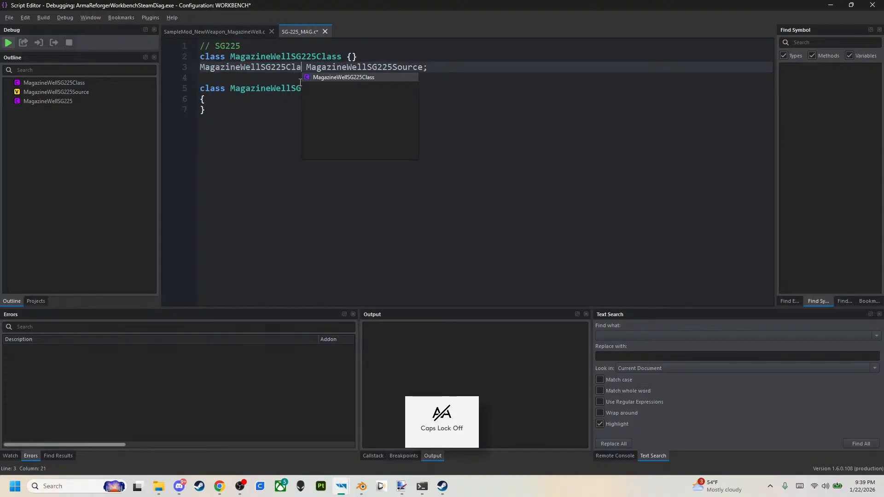
pyautogui.write('ss')
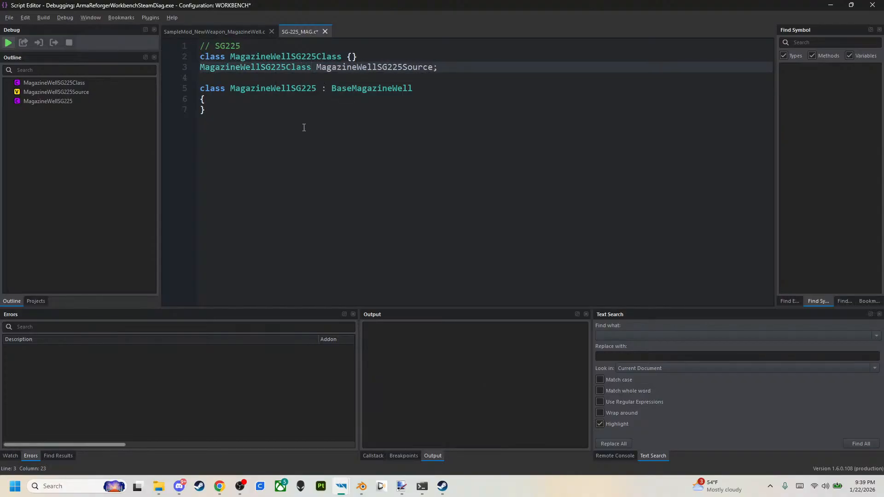
pyautogui.click(304, 127)
# Check the class and source names in SG-225_MAG.c line by line against SampleMod_NewWeapon_MagazineWell.c.
pyautogui.click(244, 31)
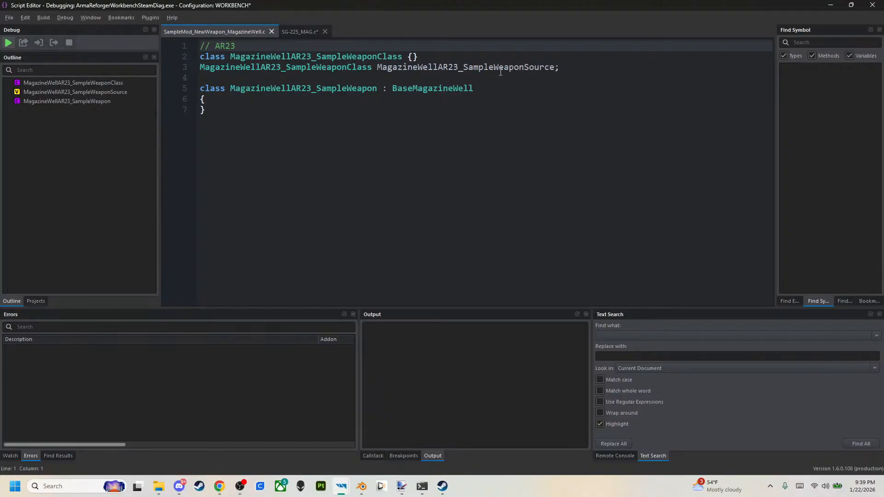
pyautogui.click(295, 32)
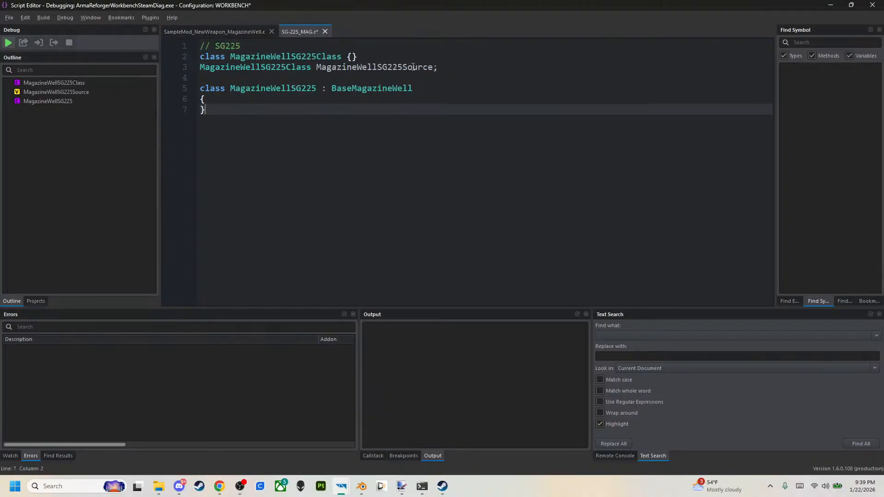
pyautogui.click(243, 32)
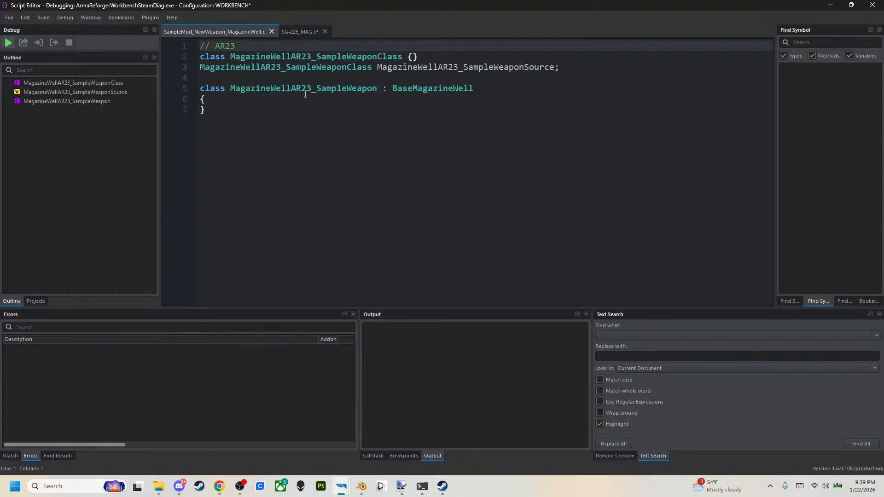
pyautogui.click(291, 32)
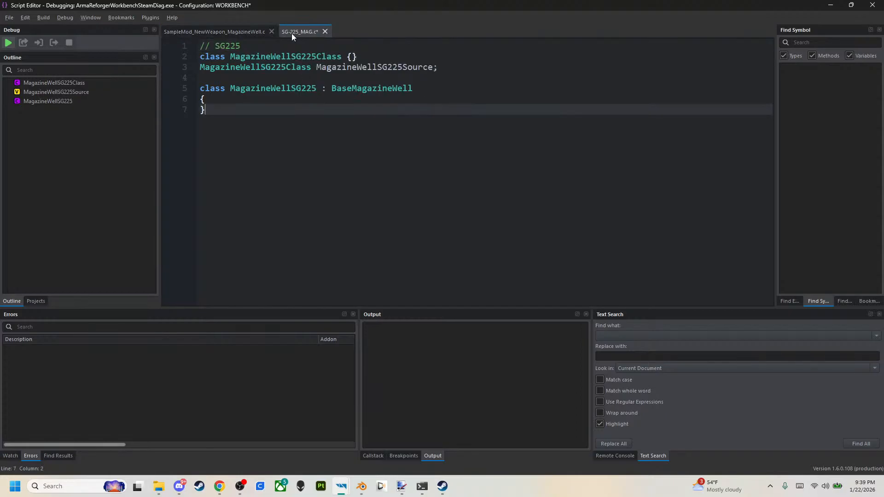
pyautogui.click(244, 31)
pyautogui.click(294, 31)
pyautogui.click(258, 30)
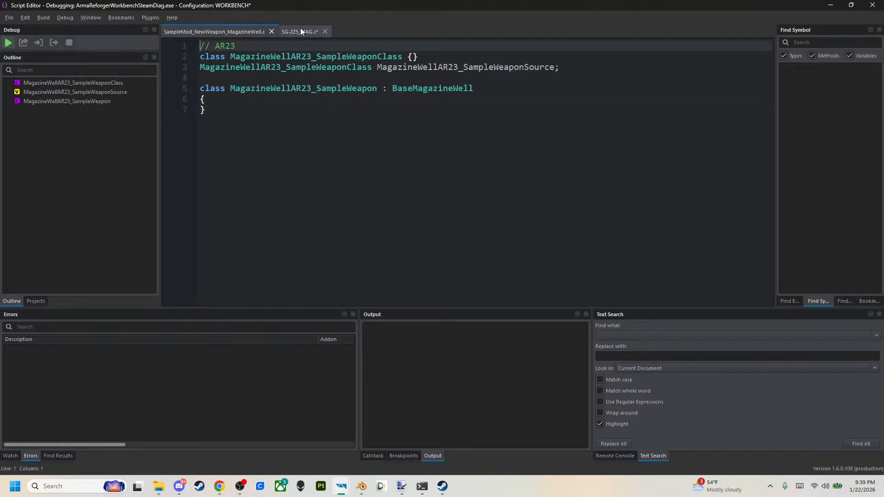
pyautogui.click(284, 30)
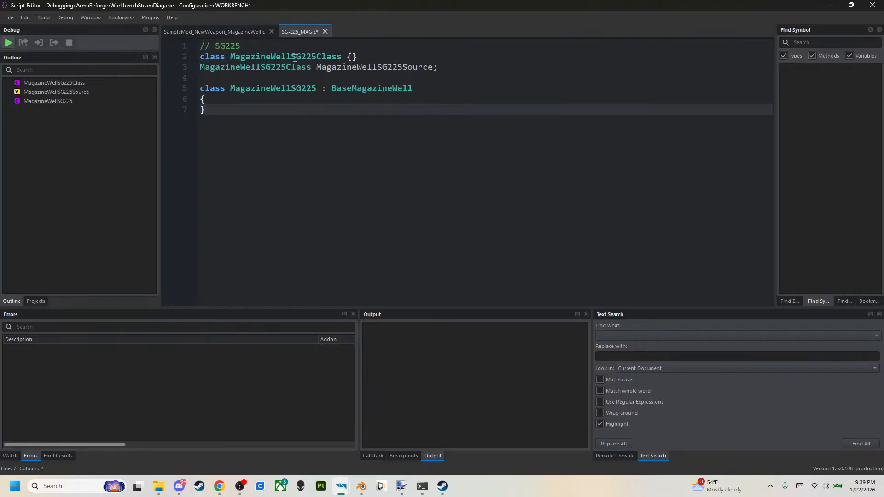
# Save all open scripts and ignore the engine's assertion error.
pyautogui.click(9, 18)
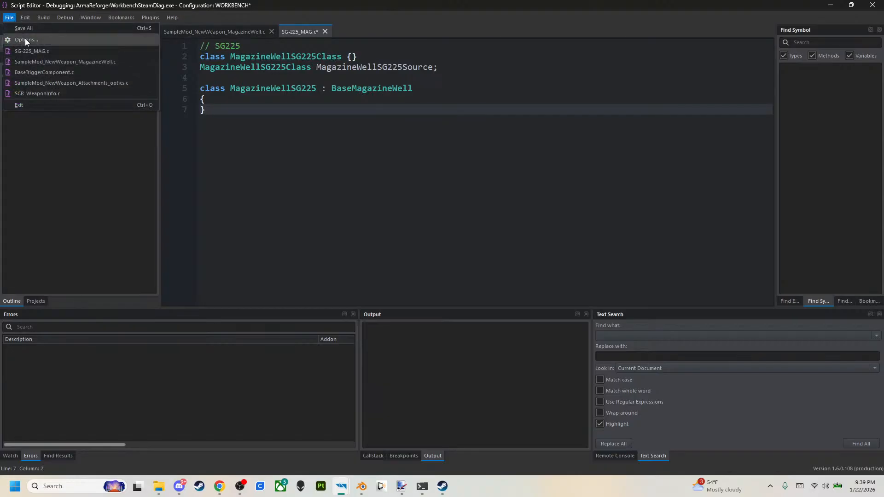
pyautogui.click(27, 27)
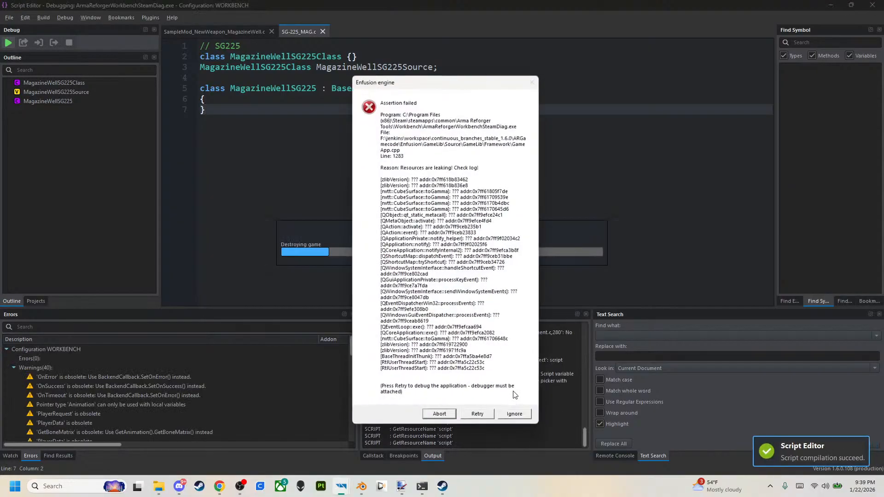
pyautogui.click(516, 417)
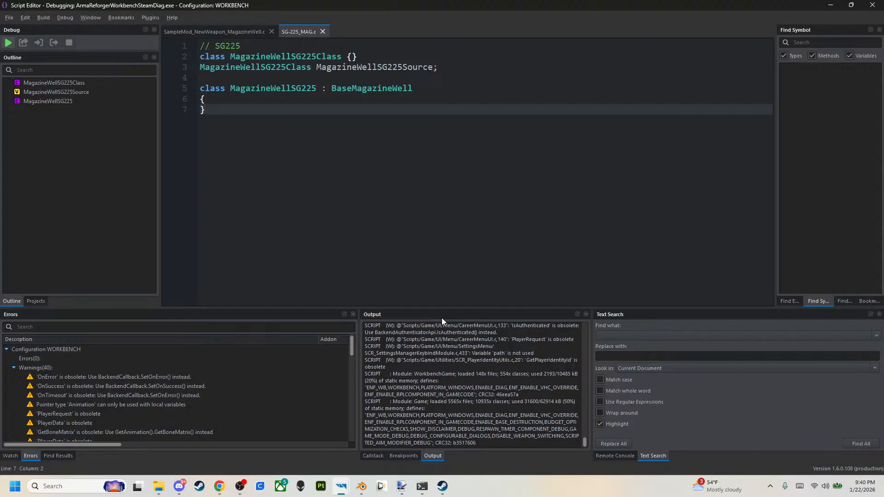
# Close the Script Editor, switch to the World Editor and select the SG-225_BREAKER_V2 rifle in the scene.
pyautogui.click(867, 5)
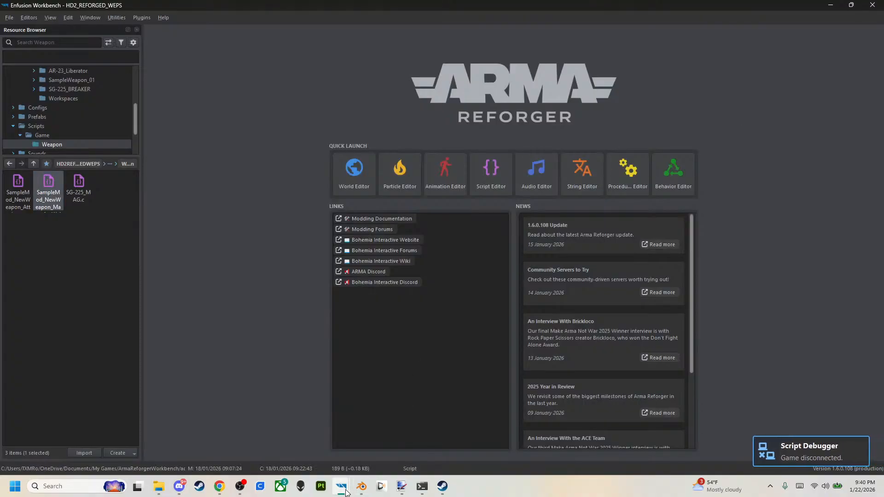
pyautogui.moveTo(343, 489)
pyautogui.click(377, 453)
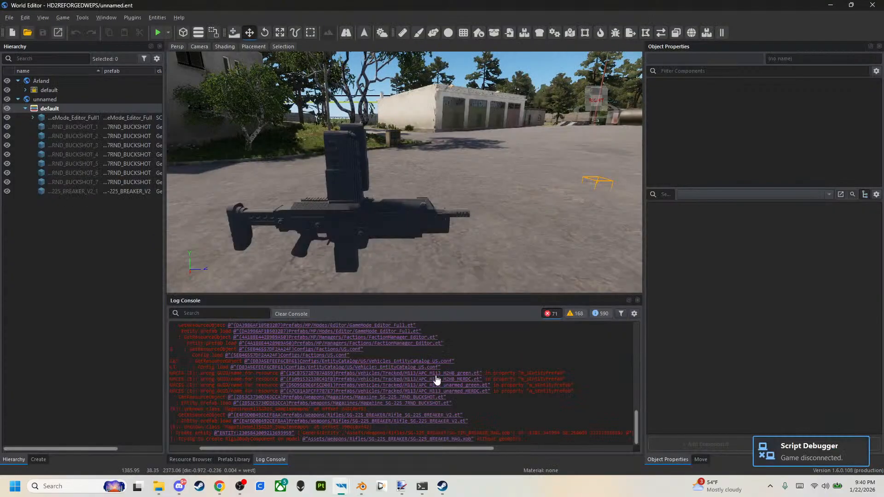
pyautogui.click(372, 220)
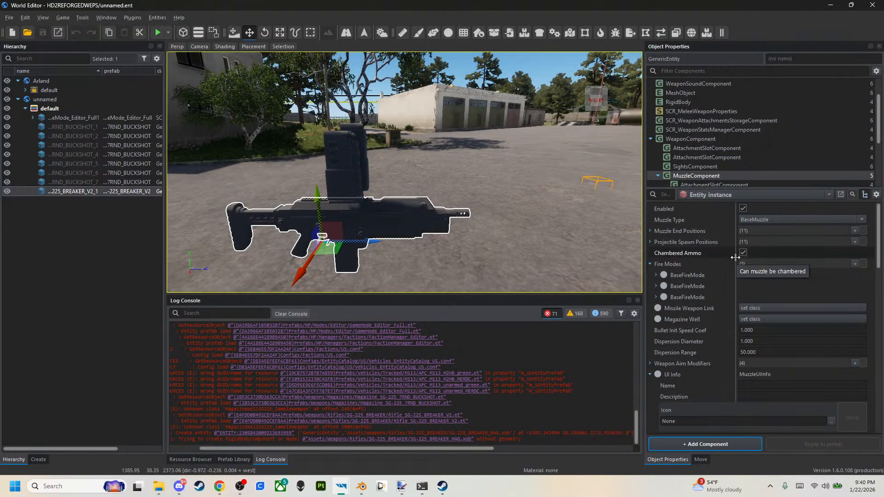
pyautogui.rightClick(766, 323)
pyautogui.click(761, 323)
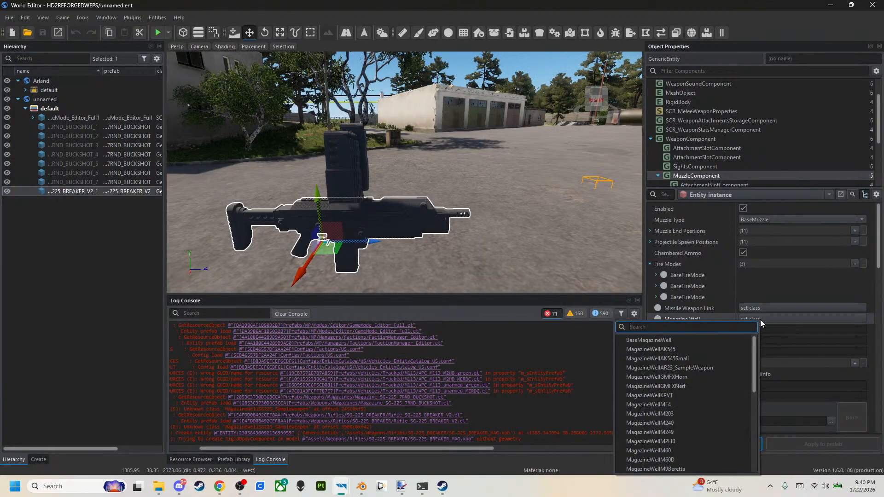
pyautogui.click(742, 190)
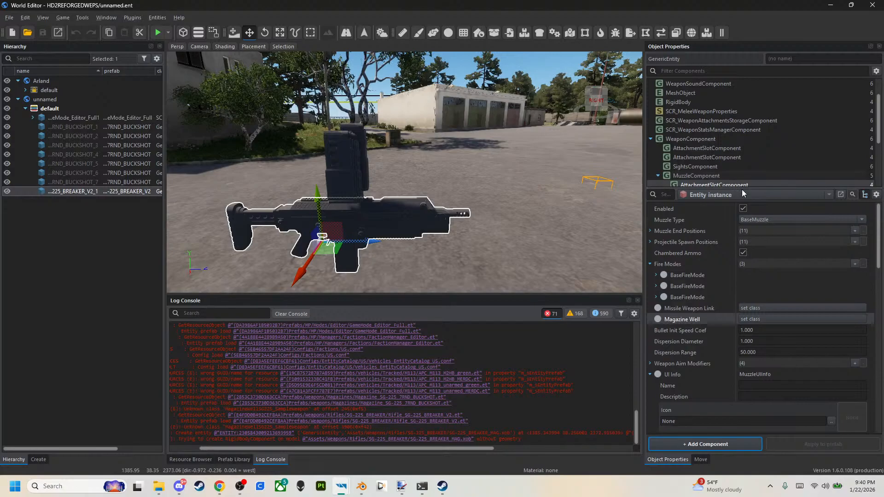
# Set the MuzzleComponent's Magazine Well to MagazineWellSG225 at the Rifle_SG-225_BREAKER_V2.et prefab level and save the world.
pyautogui.click(742, 190)
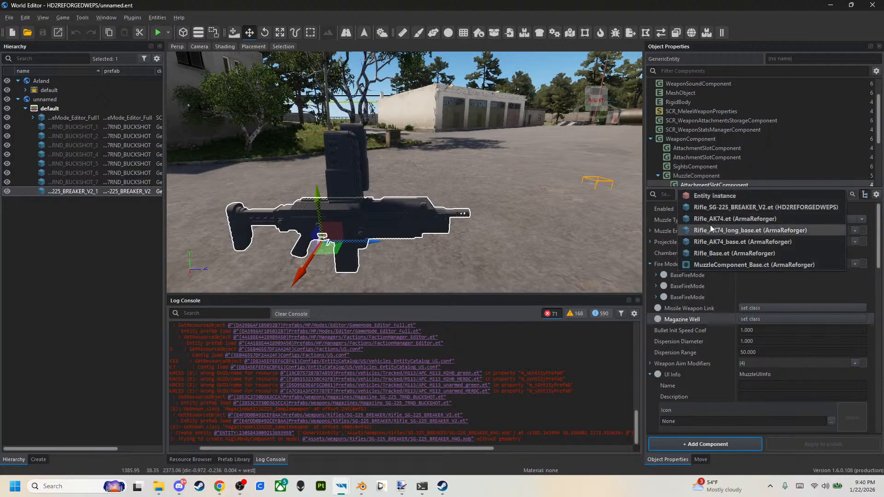
pyautogui.click(719, 206)
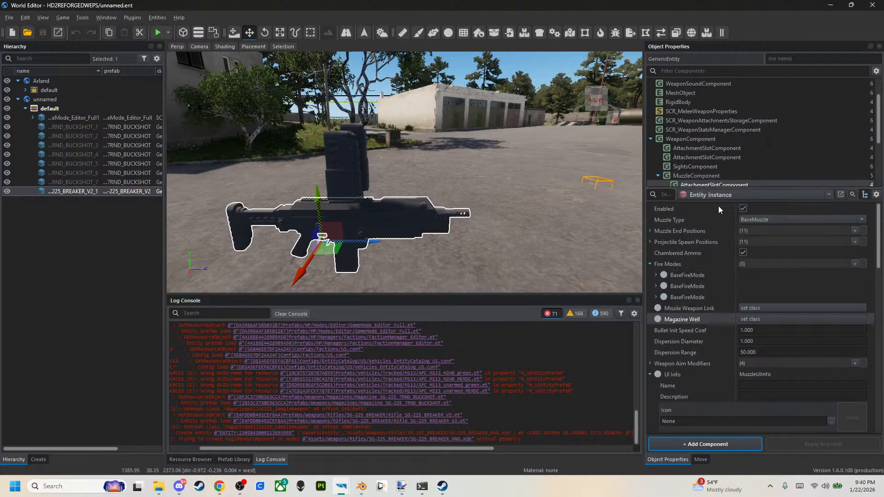
pyautogui.click(767, 318)
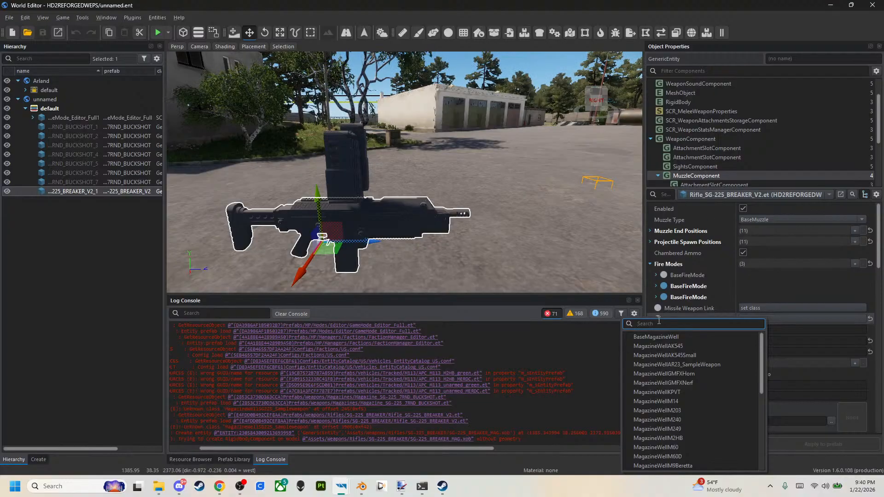
pyautogui.click(721, 185)
pyautogui.click(725, 195)
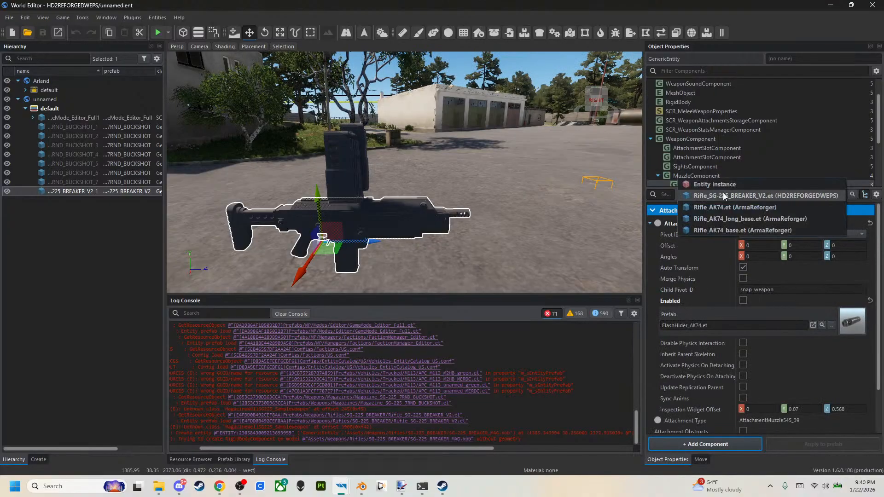
pyautogui.click(737, 195)
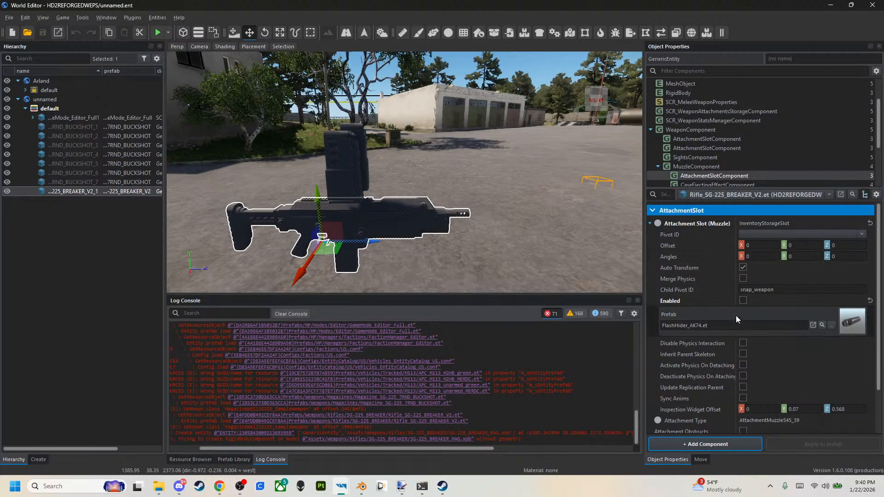
pyautogui.click(696, 166)
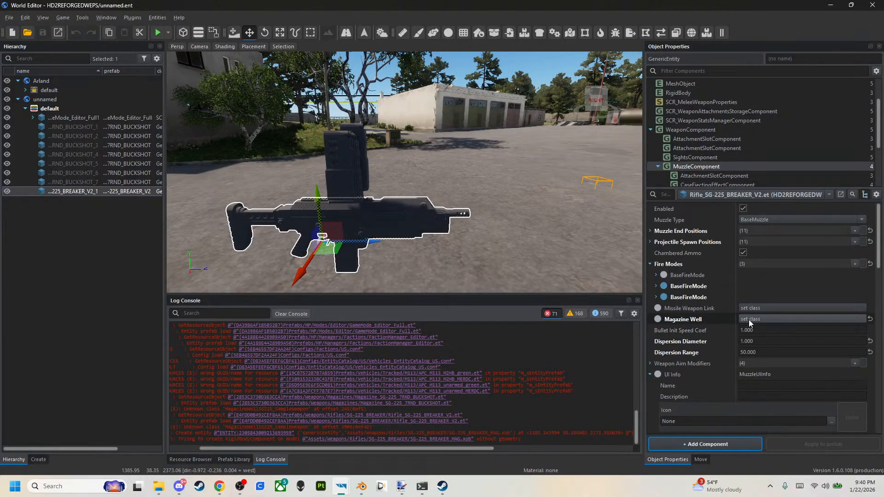
pyautogui.click(772, 320)
pyautogui.write('sg22')
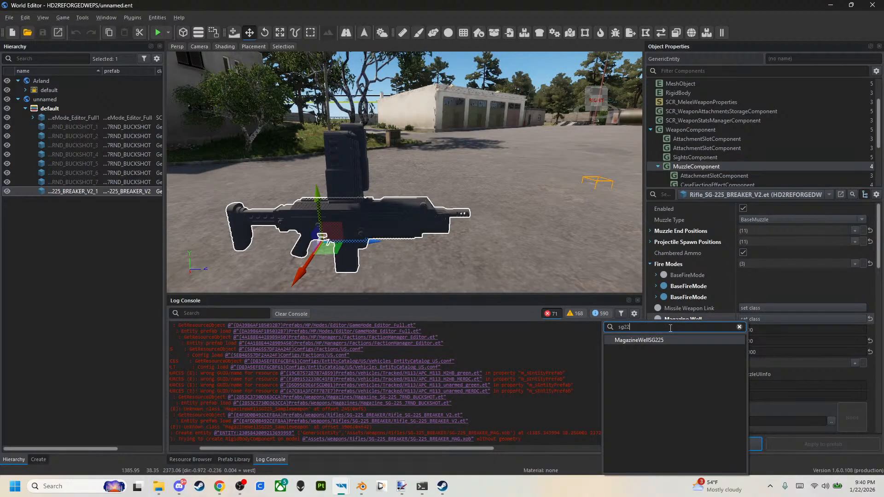
pyautogui.click(668, 341)
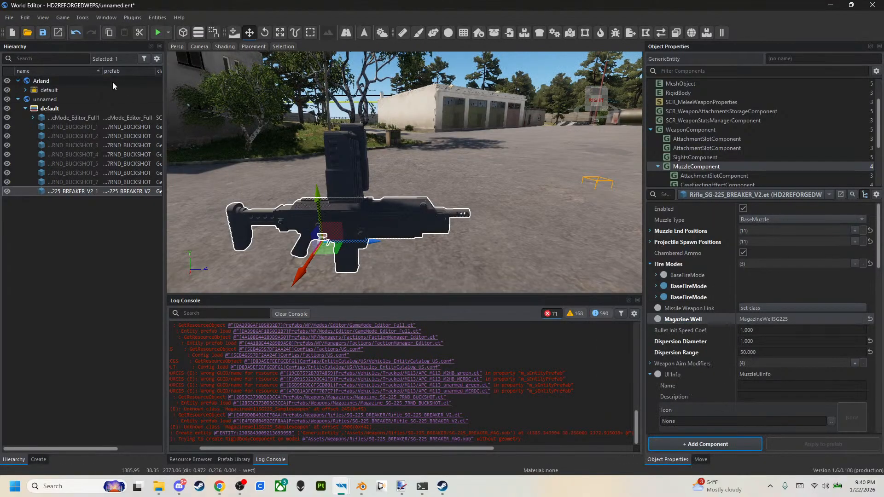
pyautogui.hotkey('ctrl', 's')
# Set the MagazineComponent's Magazine Well to MagazineWellSG225 in the Magazine_SG-225_7RND_BUCKSHOT.et prefab and save the world.
pyautogui.click(339, 154)
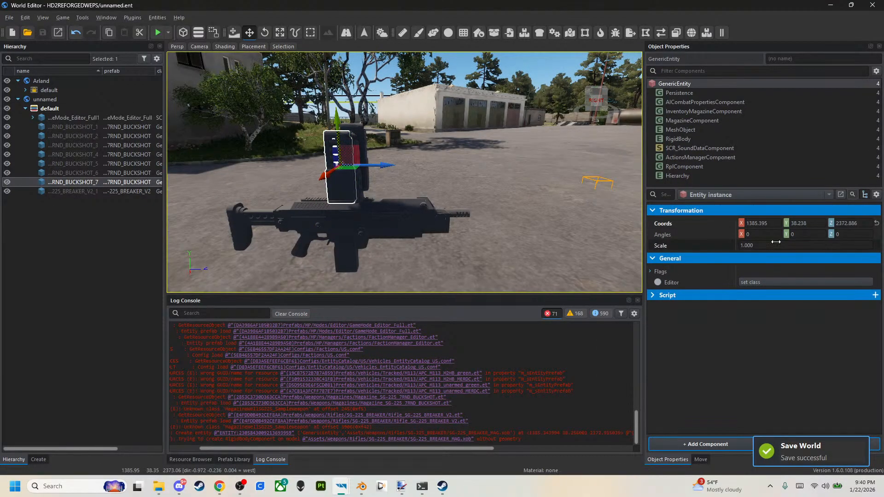
pyautogui.click(748, 119)
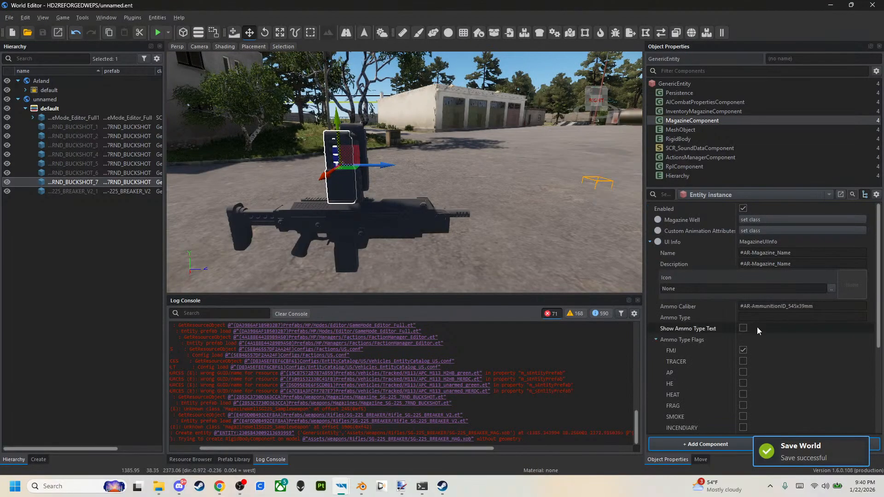
pyautogui.click(755, 196)
pyautogui.click(754, 208)
pyautogui.click(762, 218)
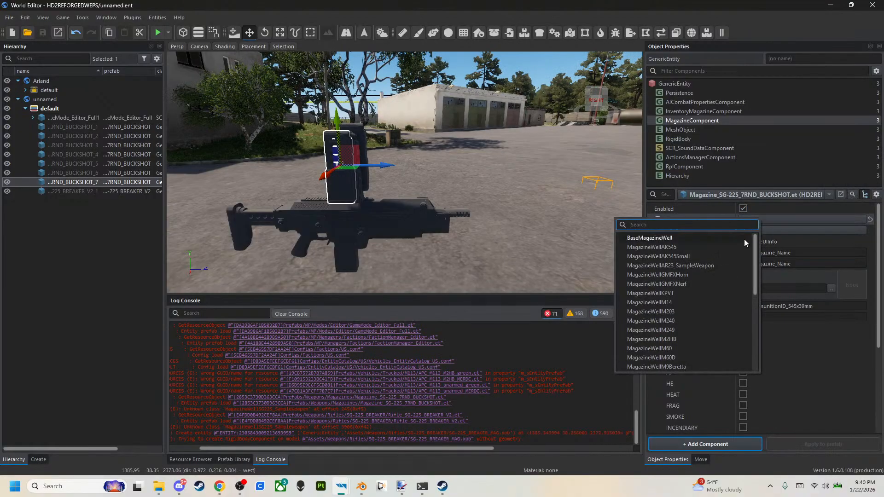
pyautogui.write('sg22')
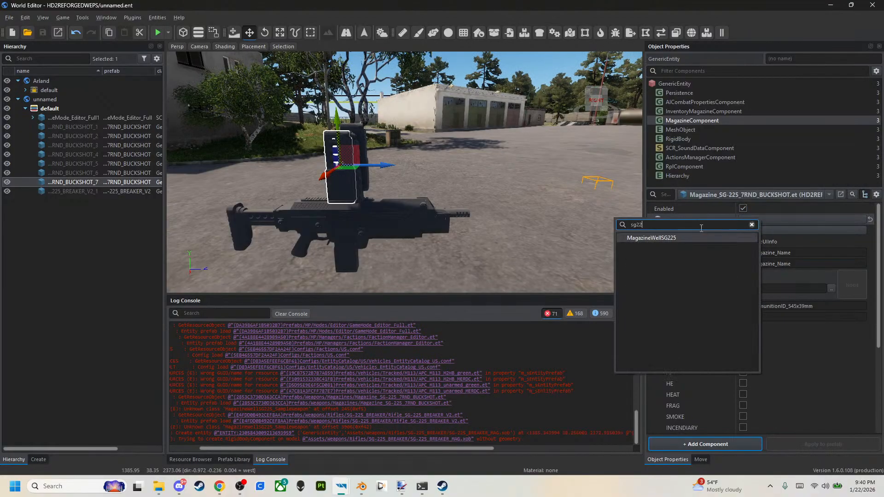
pyautogui.click(697, 238)
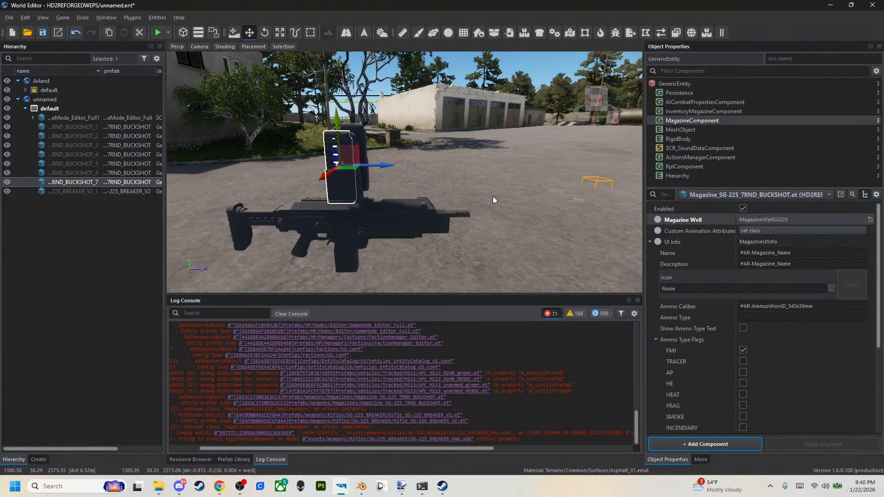
pyautogui.click(43, 32)
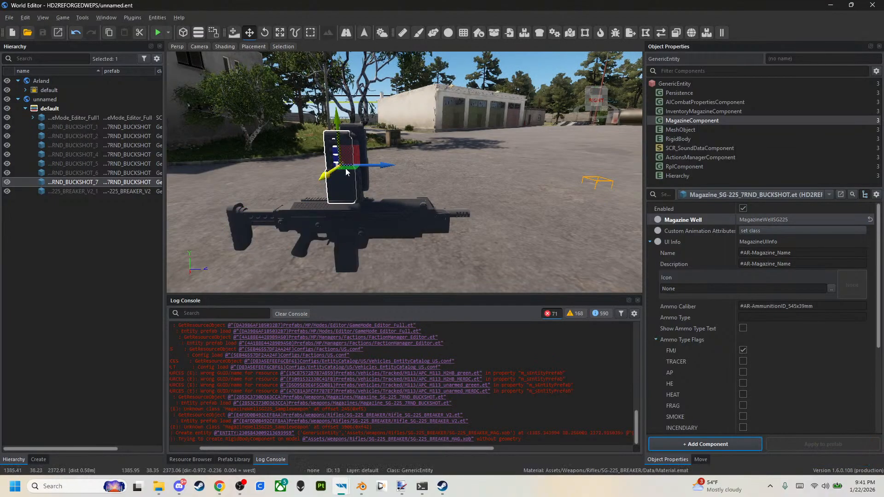
# Spread the overlapping buckshot magazines apart by moving several of them toward the muzzle end above the rifle.
pyautogui.moveTo(345, 166); pyautogui.dragTo(431, 147)
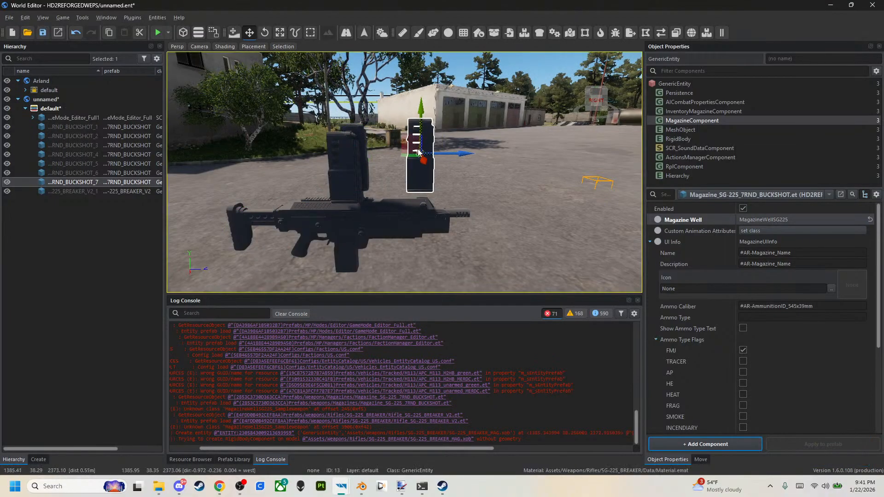
pyautogui.click(353, 160)
pyautogui.click(312, 164)
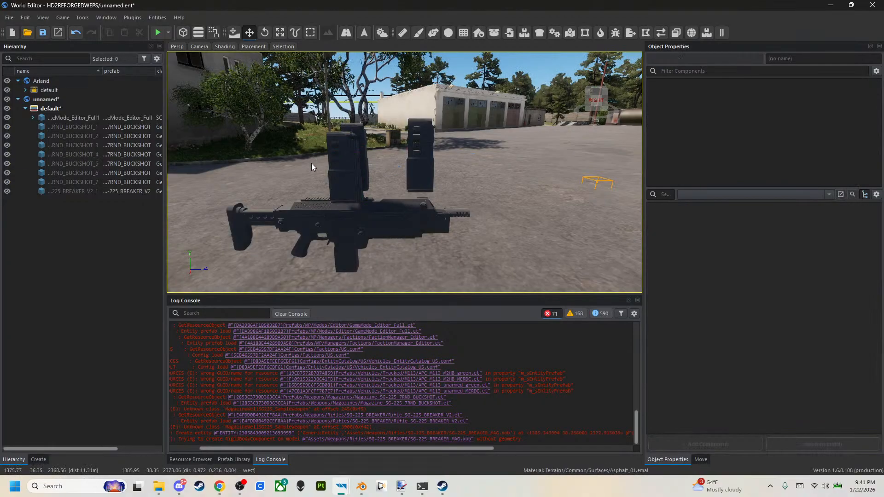
pyautogui.click(339, 164)
pyautogui.moveTo(363, 168); pyautogui.dragTo(410, 152)
pyautogui.click(356, 158)
pyautogui.click(355, 160)
pyautogui.click(356, 153)
pyautogui.click(355, 156)
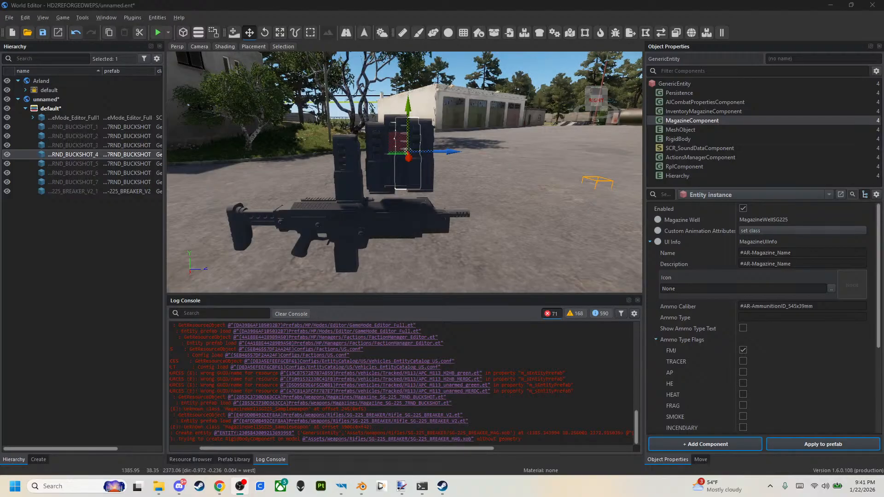
# Move the SG-225_BREAKER_V2 rifle along the X axis toward the camera, clear of the magazines.
pyautogui.click(349, 179)
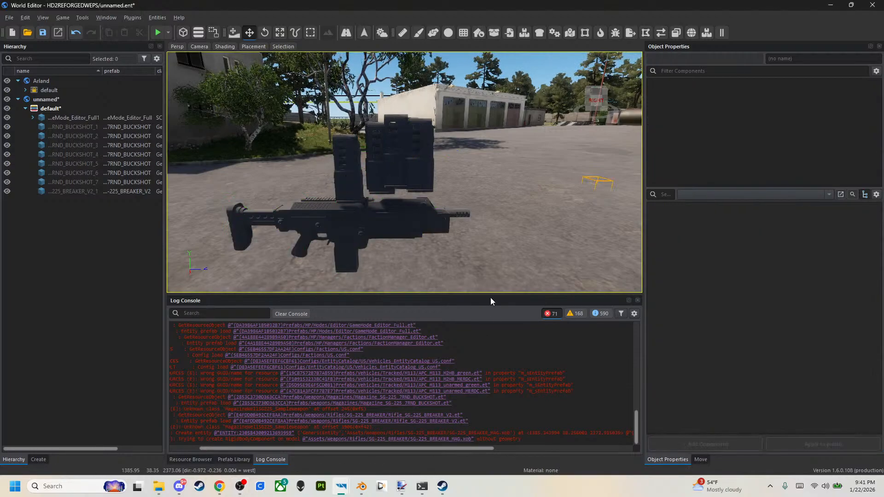
pyautogui.click(412, 221)
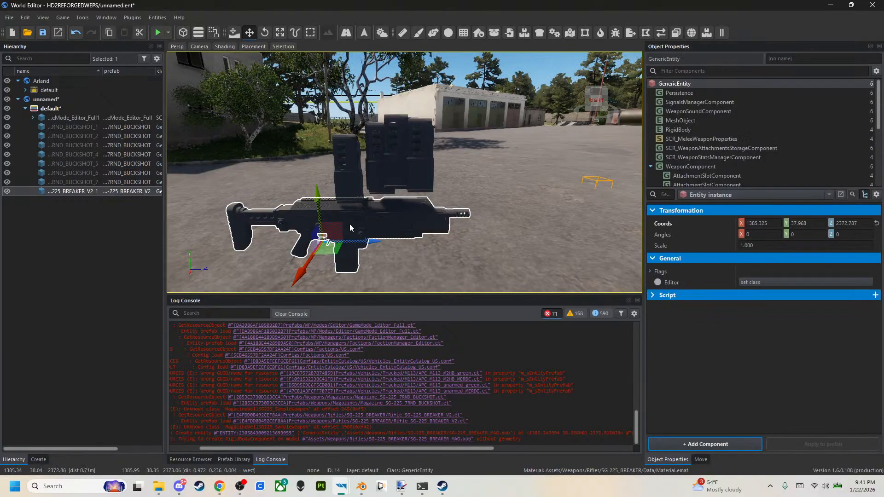
pyautogui.moveTo(335, 256); pyautogui.dragTo(318, 272)
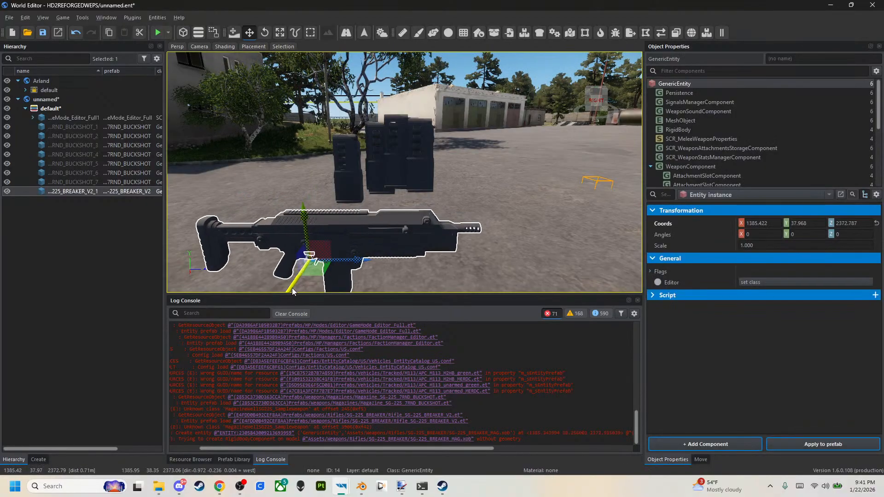
# Examine the rifle's underbarrel and bayonet attachment slots and its SightsComponent settings.
pyautogui.scroll(-1, 694, 148)
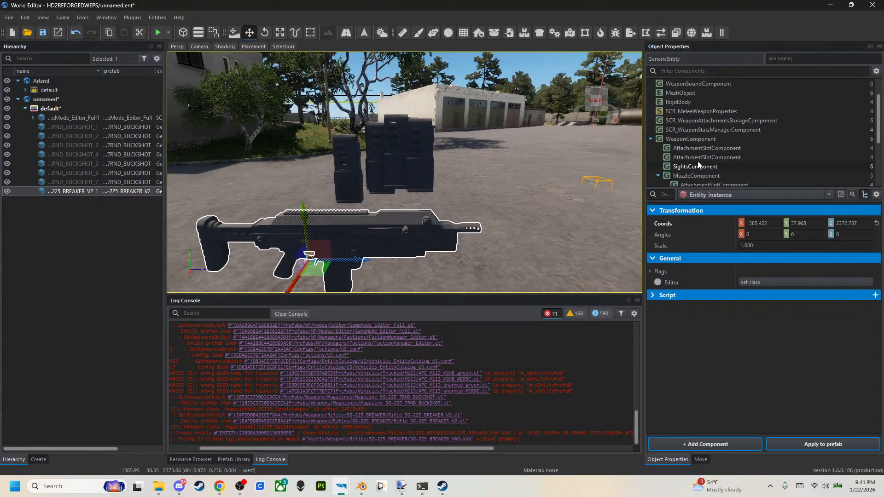
pyautogui.scroll(-1, 695, 152)
pyautogui.click(696, 122)
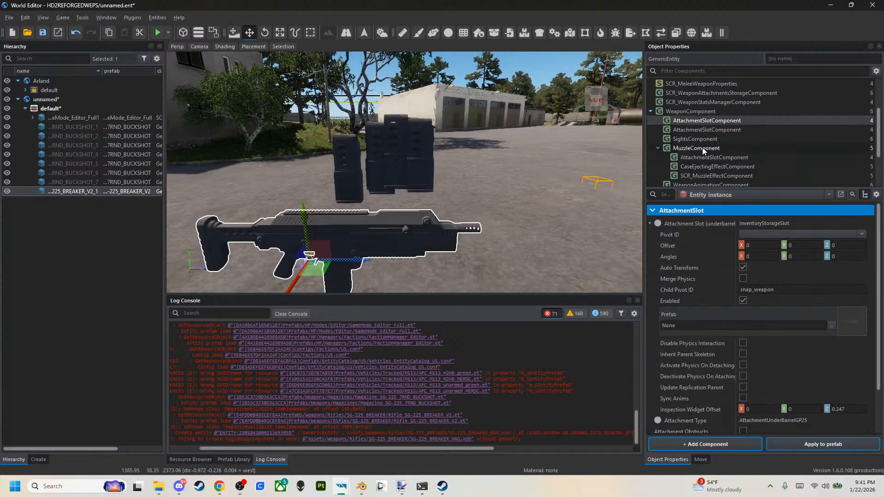
pyautogui.click(703, 130)
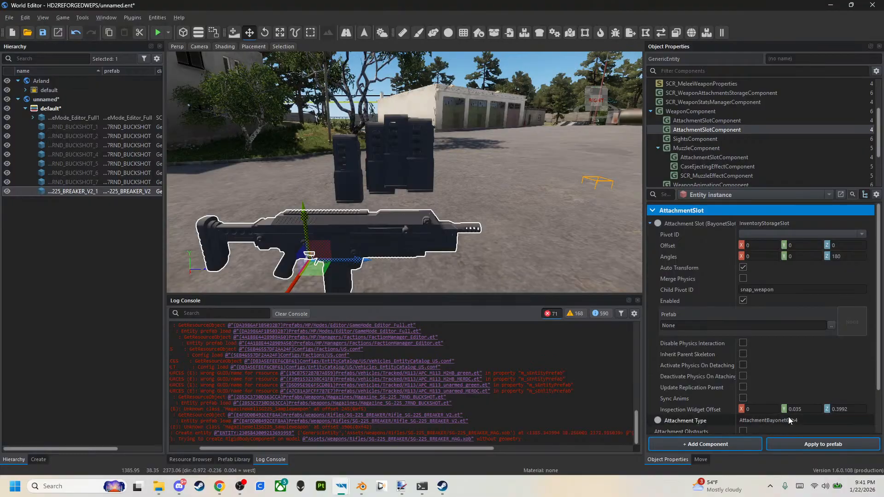
pyautogui.click(730, 140)
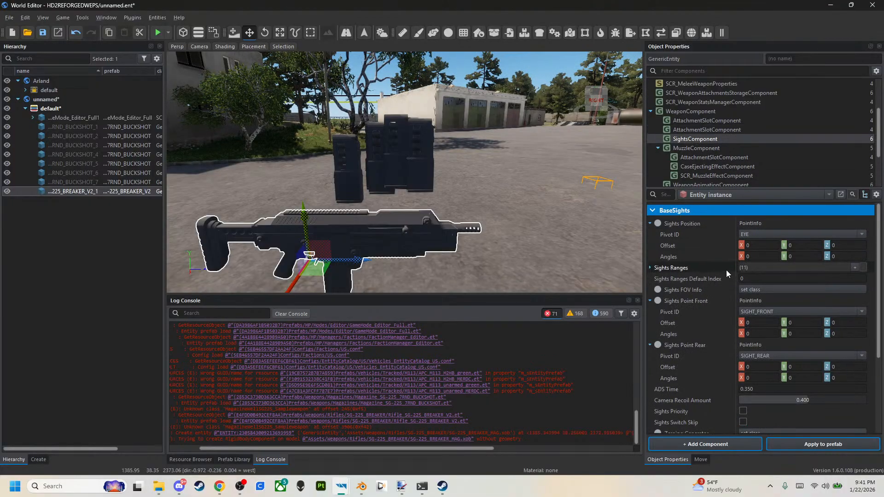
pyautogui.scroll(-3, 726, 269)
pyautogui.scroll(3, 726, 268)
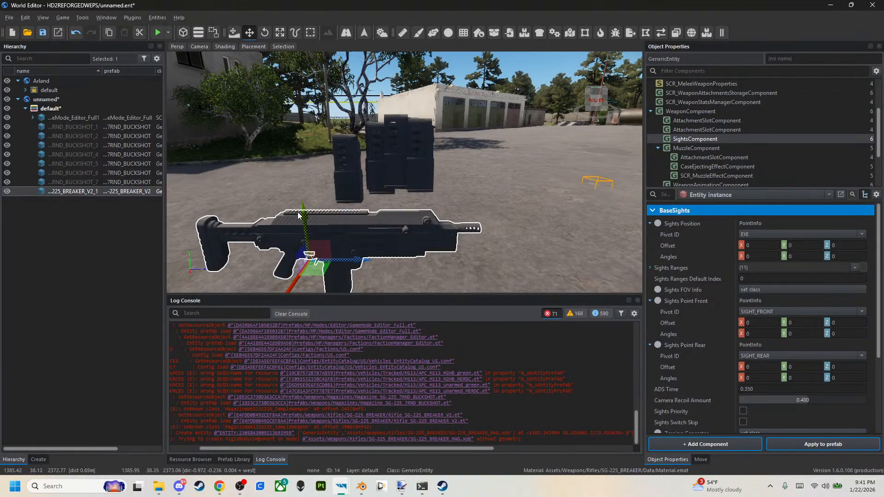
# Change the underbarrel slot's Attachment Type to AttachmentOpticCarryHandle in the Rifle_SG-225_BREAKER_V2.et prefab.
pyautogui.click(720, 121)
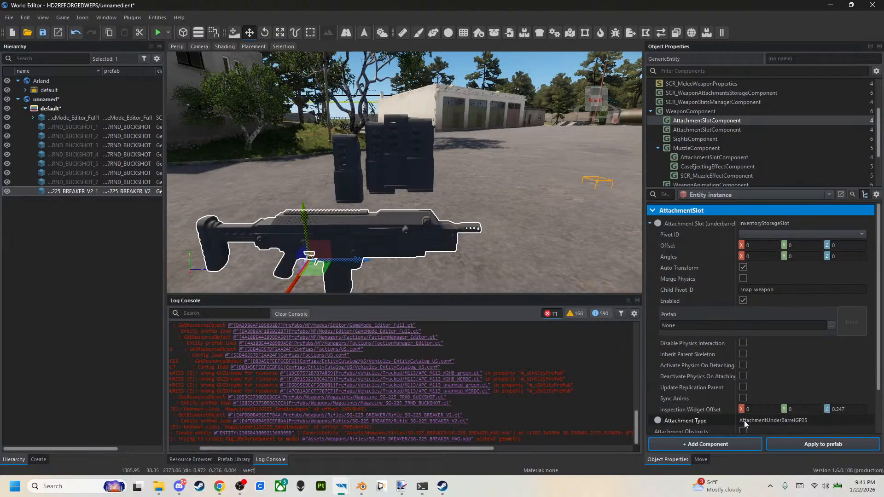
pyautogui.click(742, 193)
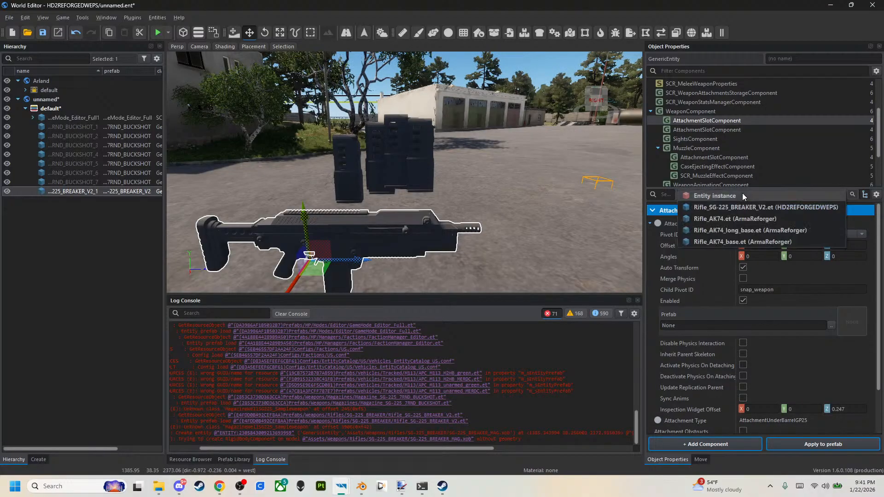
pyautogui.click(742, 206)
pyautogui.rightClick(794, 420)
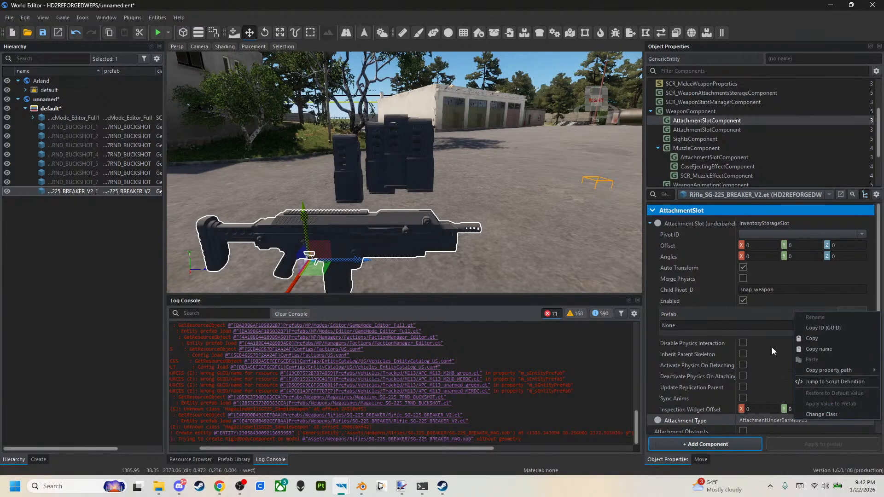
pyautogui.click(823, 414)
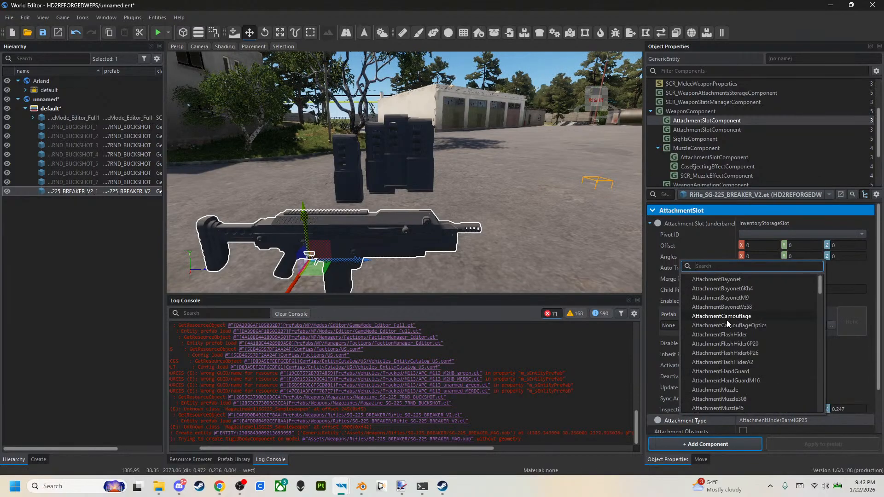
pyautogui.write('carry')
pyautogui.click(724, 280)
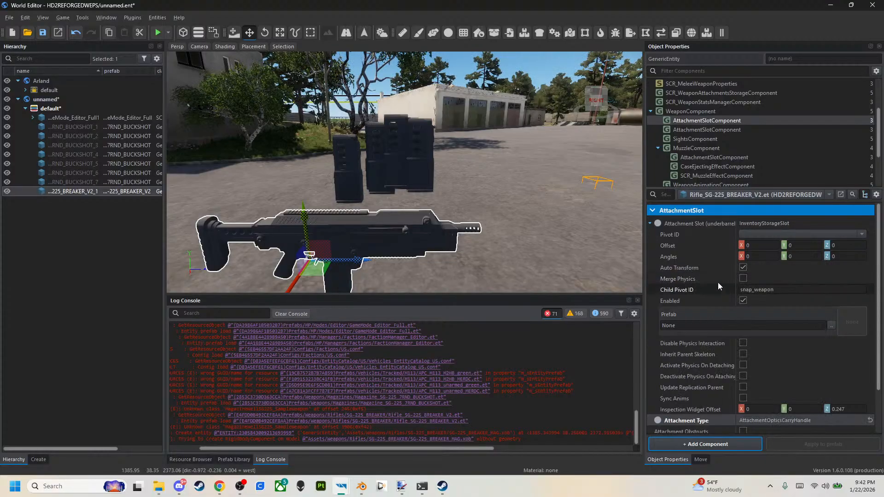
# Move the underbarrel attachment slot onto the rifle's top rail, with an offset of about Y 0.1487 and Z 0.0469.
pyautogui.press('w')
pyautogui.moveTo(492, 242); pyautogui.dragTo(455, 199, button='right')
pyautogui.press('w')
pyautogui.moveTo(330, 221); pyautogui.dragTo(329, 252, button='right')
pyautogui.moveTo(375, 220); pyautogui.dragTo(396, 59)
pyautogui.moveTo(377, 221); pyautogui.dragTo(380, 218, button='middle')
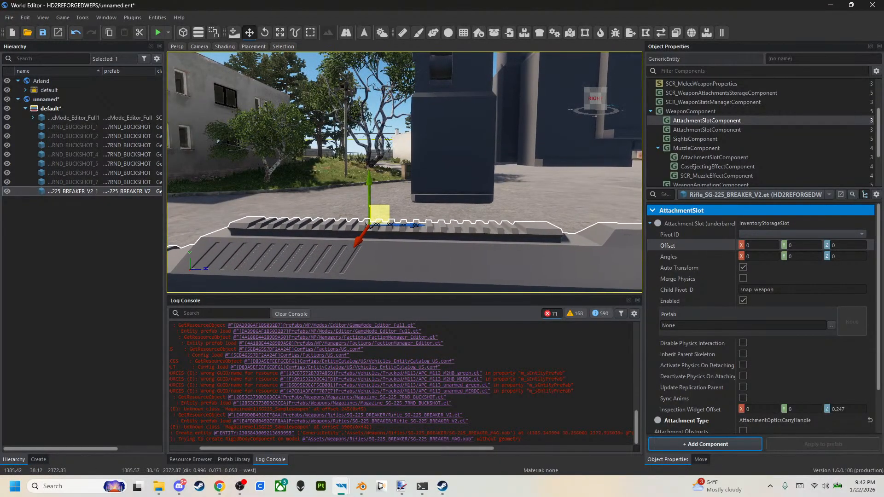
# Search the project resources for 4x to find a scope prefab.
pyautogui.click(185, 459)
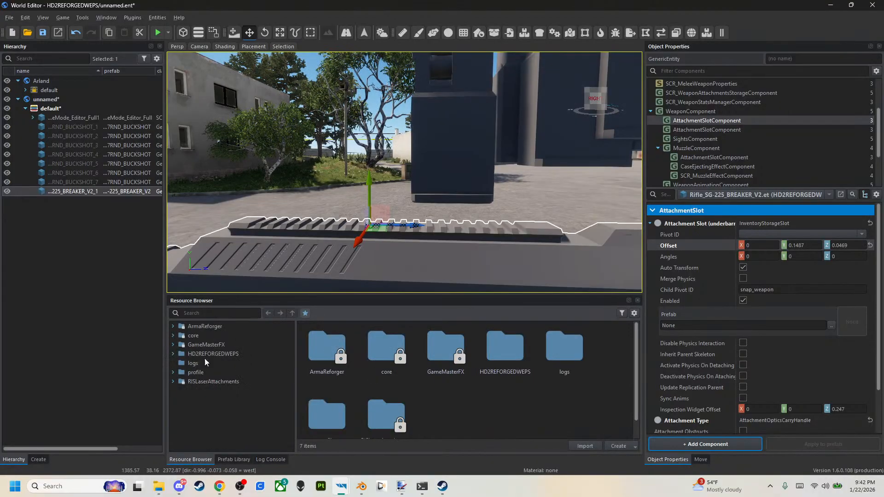
pyautogui.click(208, 313)
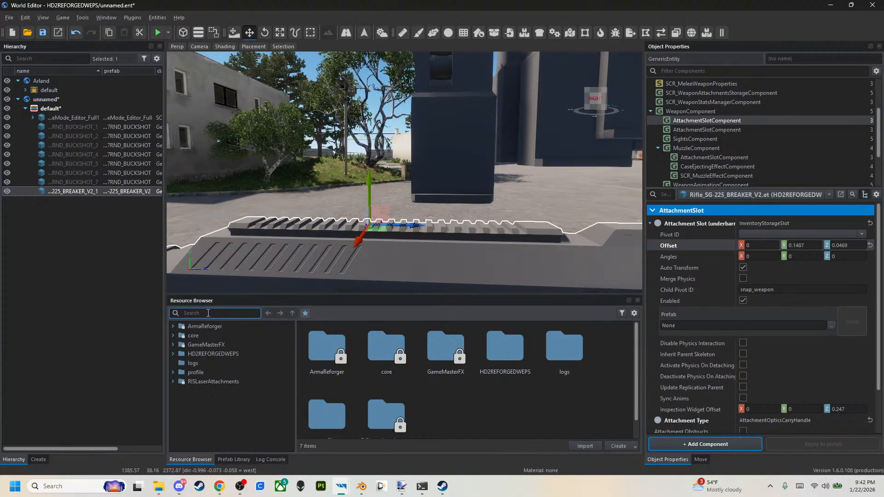
pyautogui.write('a')
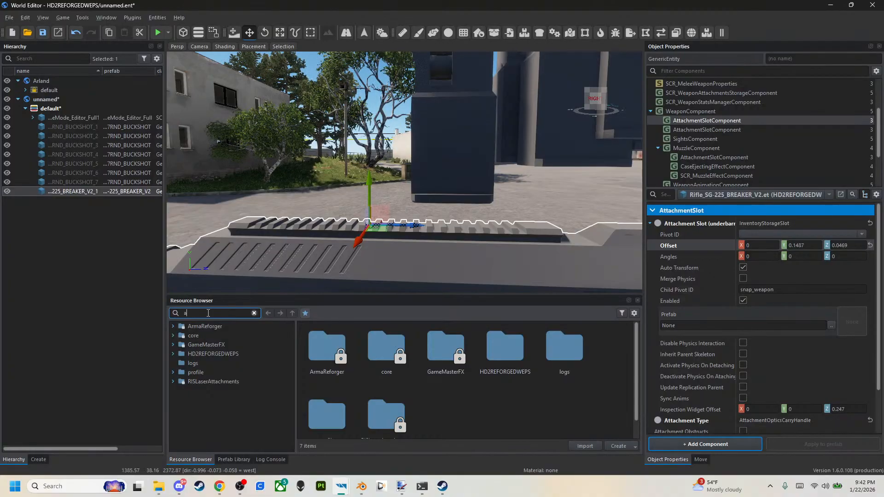
pyautogui.write('pk')
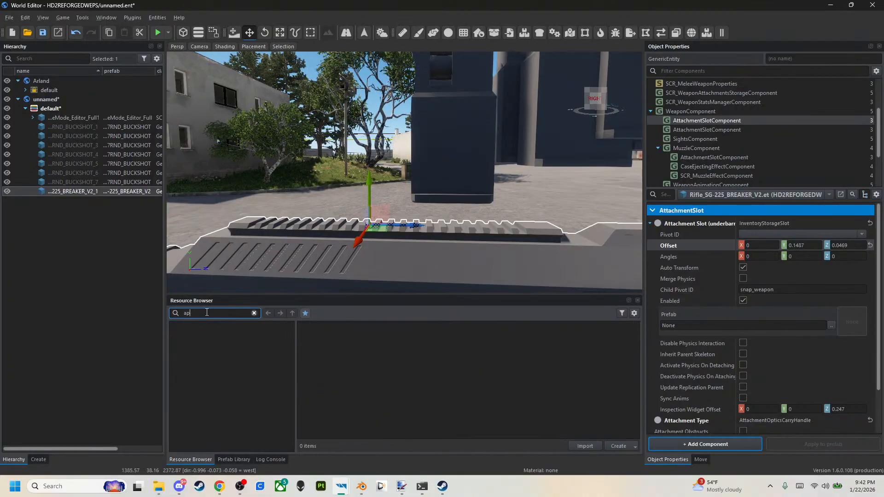
pyautogui.press('BackSpace')
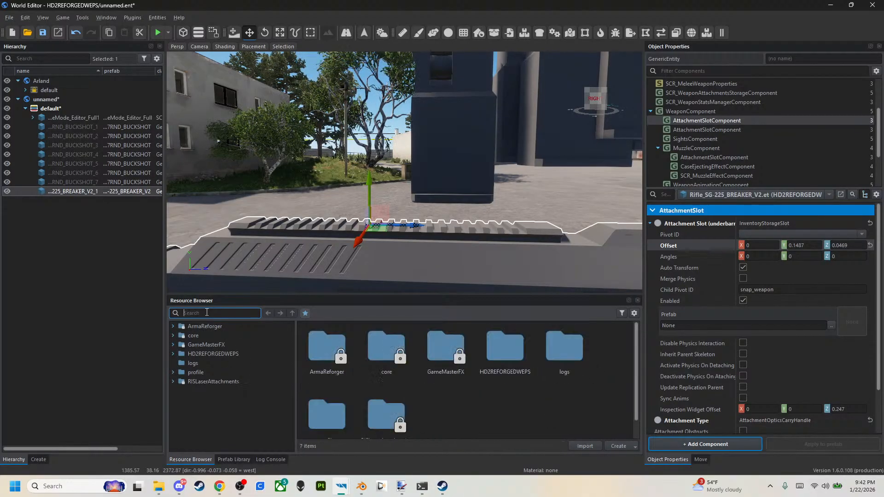
pyautogui.write('4x')
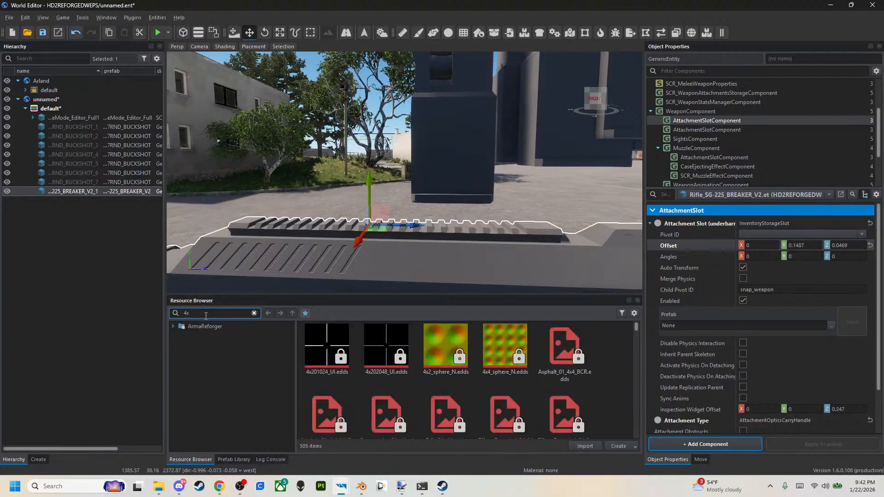
# Assign Optic_4x20.et from ArmaReforger's weapon prefabs as the underbarrel slot's prefab.
pyautogui.click(198, 354)
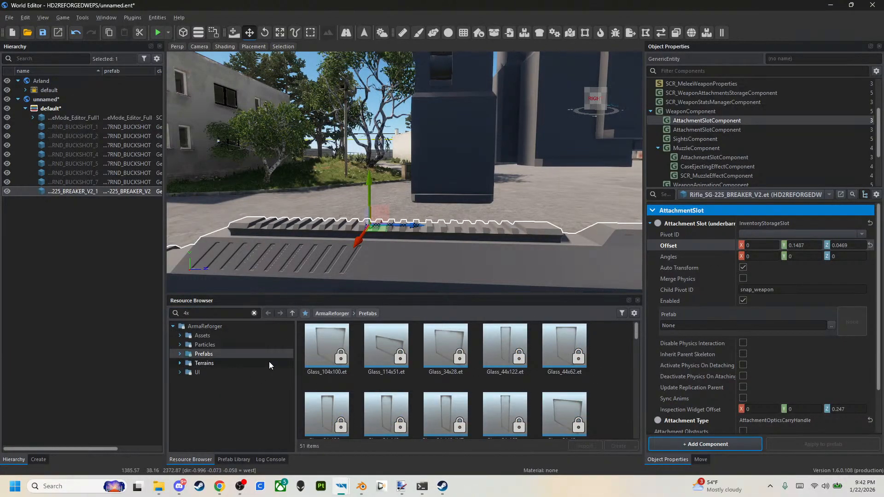
pyautogui.click(178, 354)
pyautogui.click(198, 373)
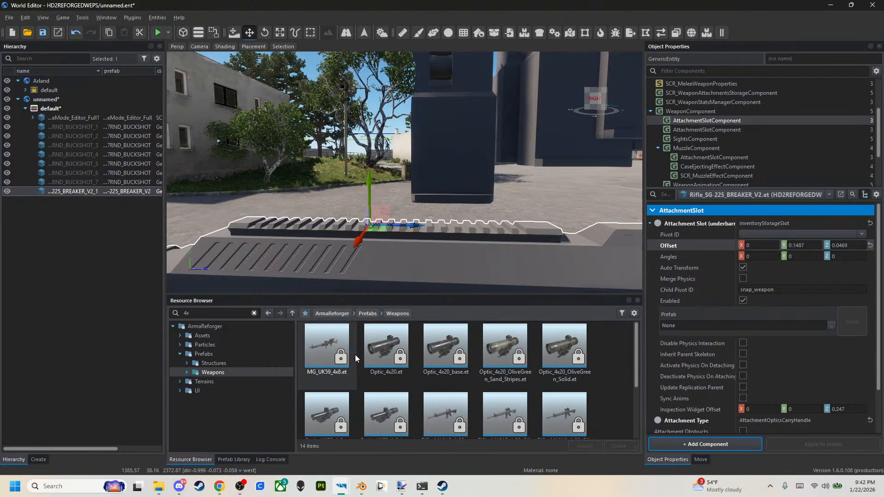
pyautogui.click(375, 349)
pyautogui.moveTo(374, 347); pyautogui.dragTo(374, 348)
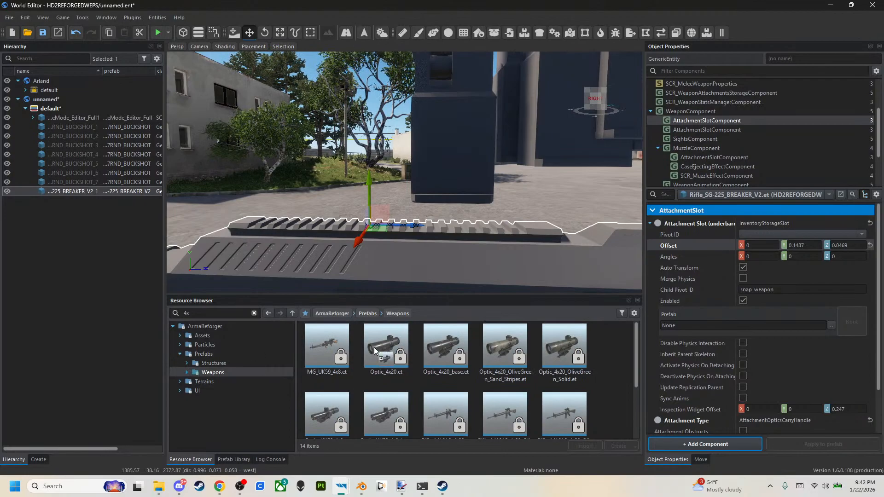
pyautogui.moveTo(619, 344); pyautogui.dragTo(669, 326)
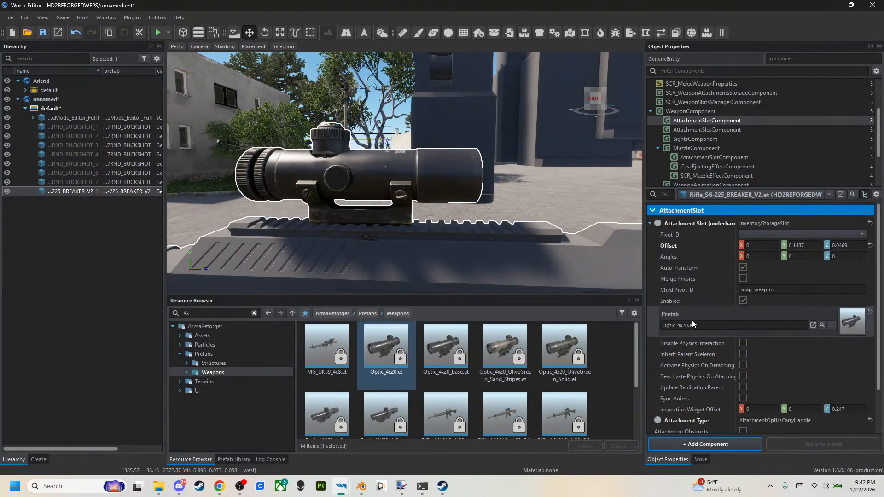
# Set the underbarrel slot's prefab to Collim_AP2k.et from the Optics folder's Optic_AP2k subfolder.
pyautogui.click(823, 325)
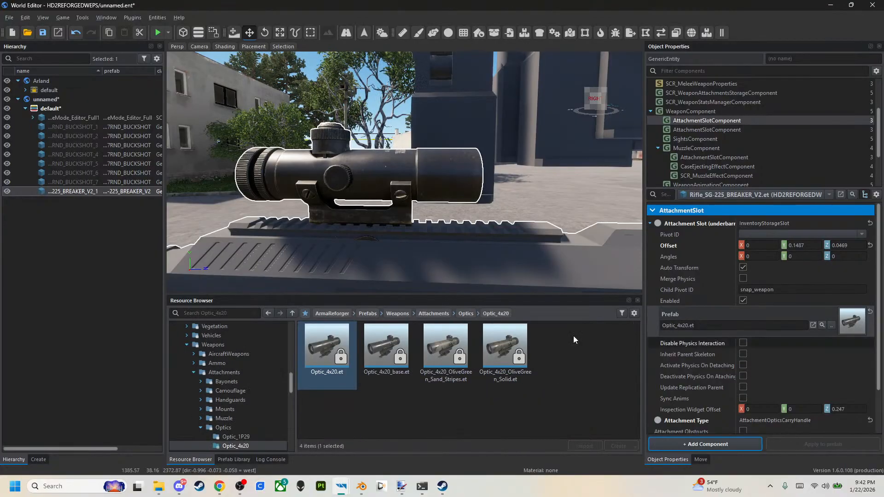
pyautogui.click(470, 313)
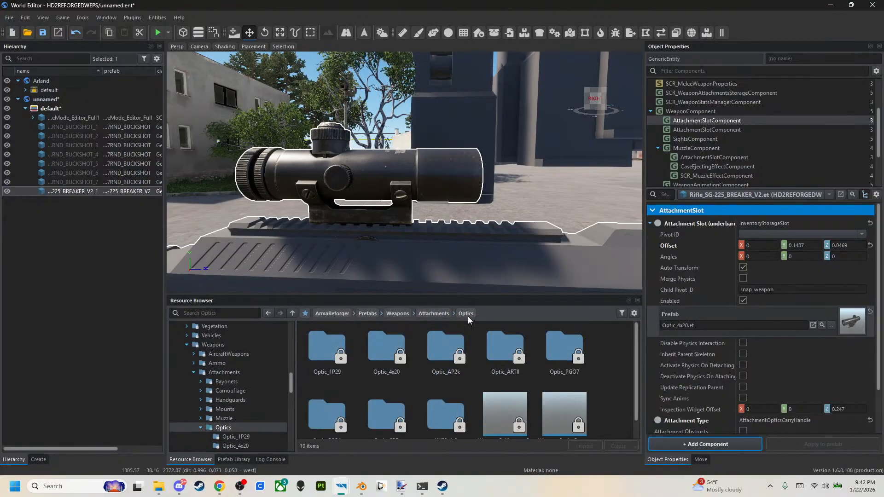
pyautogui.doubleClick(454, 344)
pyautogui.moveTo(331, 350); pyautogui.dragTo(725, 322)
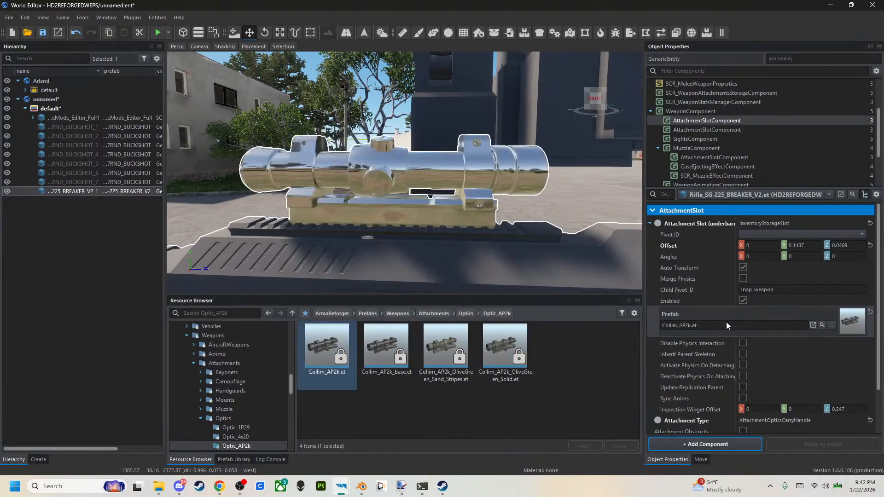
# Save the world and start play mode, refusing all script authorization requests.
pyautogui.click(43, 35)
pyautogui.click(158, 31)
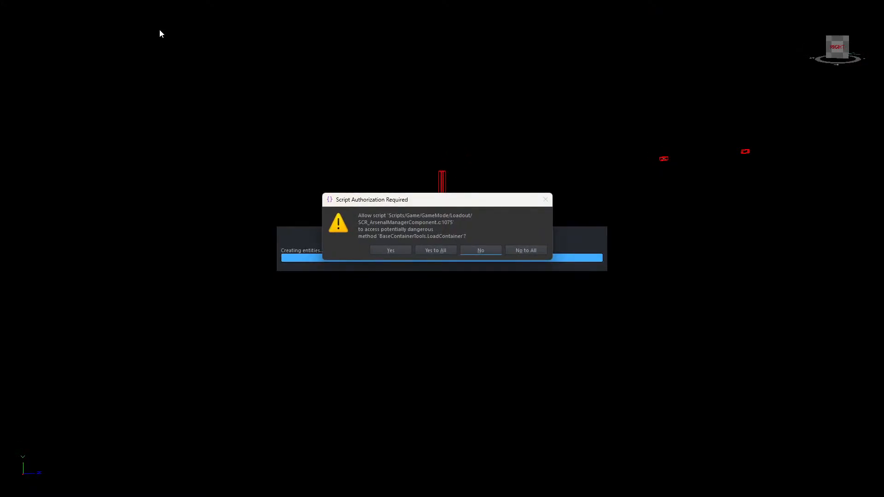
pyautogui.click(542, 252)
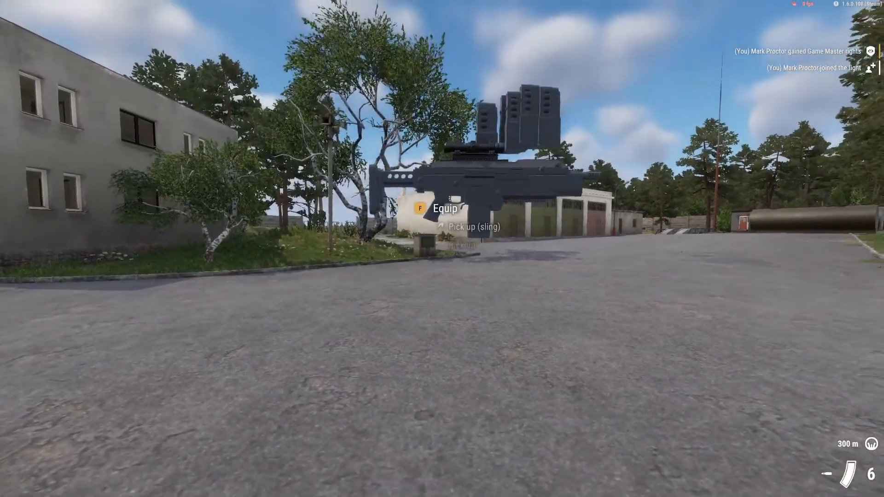
# Equip the floating SG-225 rifle and collect the buckshot magazines beside it.
pyautogui.press('f')
pyautogui.press('f')
pyautogui.press('f')
pyautogui.press('f')
pyautogui.press('f')
pyautogui.press('f')
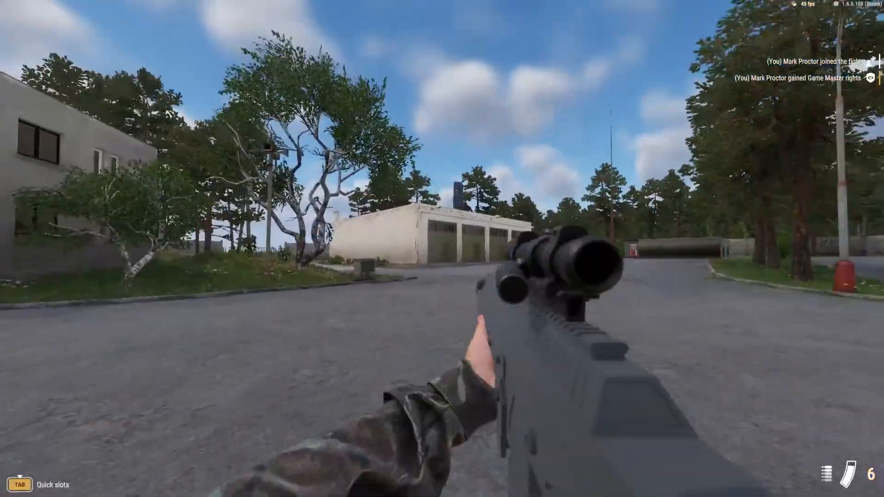
# Aim through the mounted AP2k optic, test its aiming views and fire the loaded buckshot magazine.
pyautogui.rightClick(442, 248)
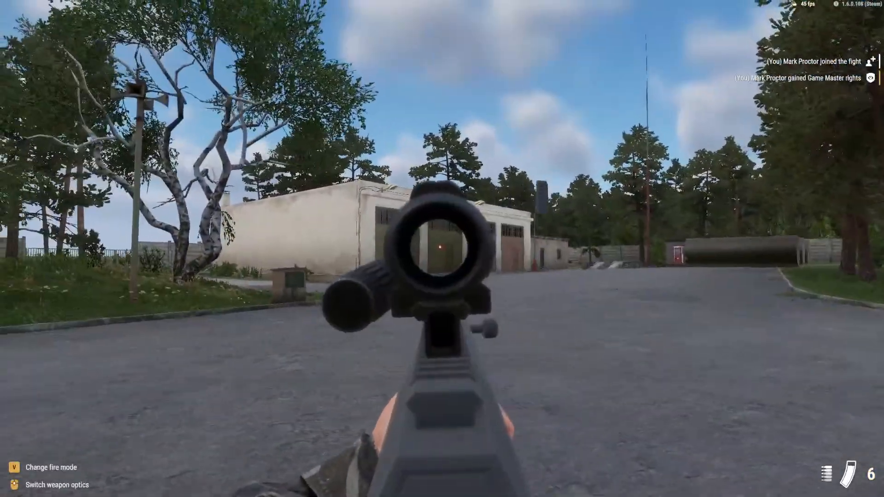
pyautogui.scroll(1, 442, 249)
pyautogui.scroll(-1, 442, 249)
pyautogui.scroll(1, 443, 249)
pyautogui.rightClick(442, 248)
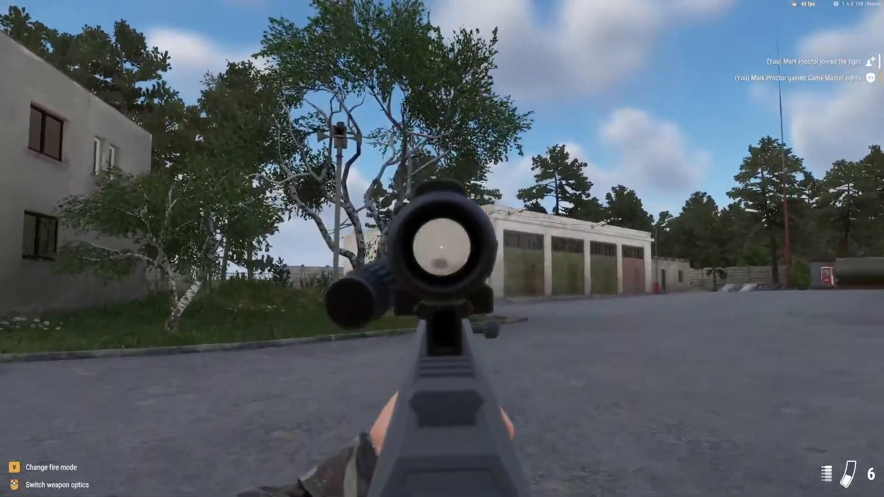
pyautogui.click(442, 248)
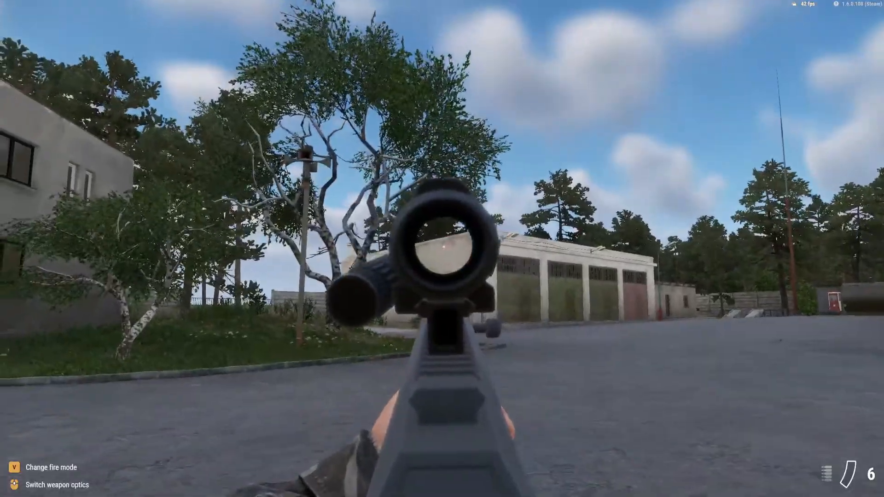
pyautogui.rightClick(442, 248)
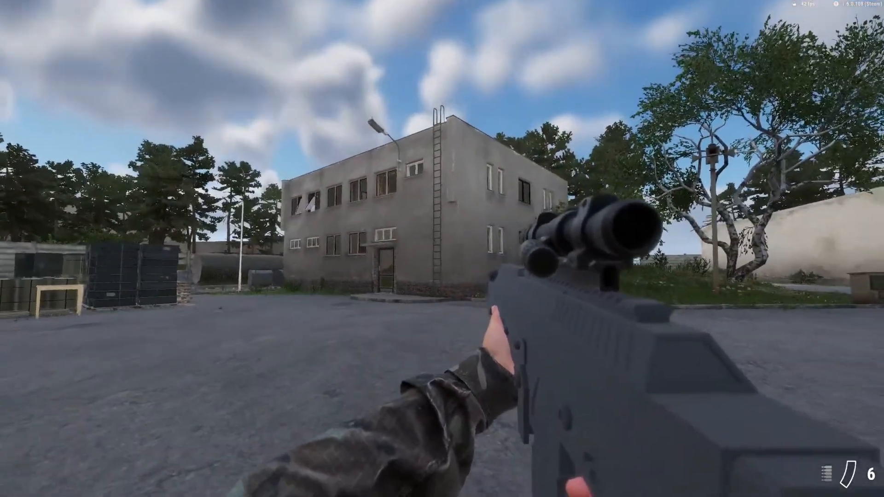
# Reload the rifle and test buckshot fire both from the hip and through the optic.
pyautogui.press('r')
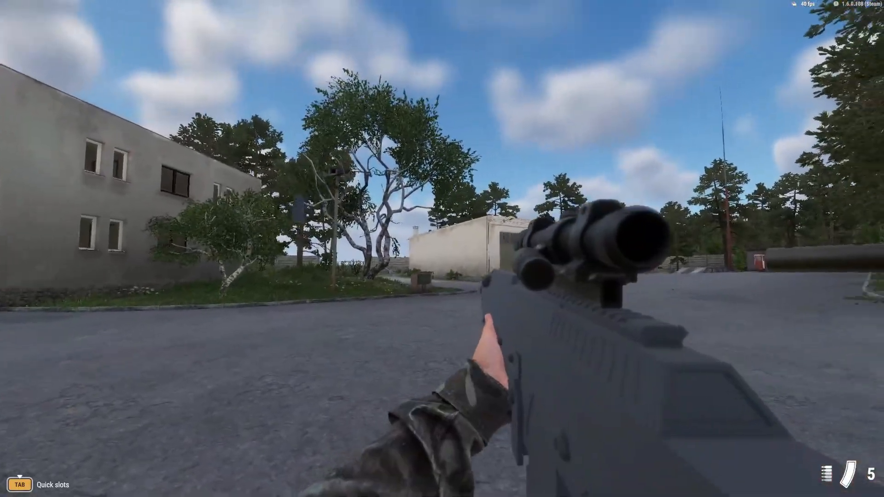
pyautogui.rightClick(443, 248)
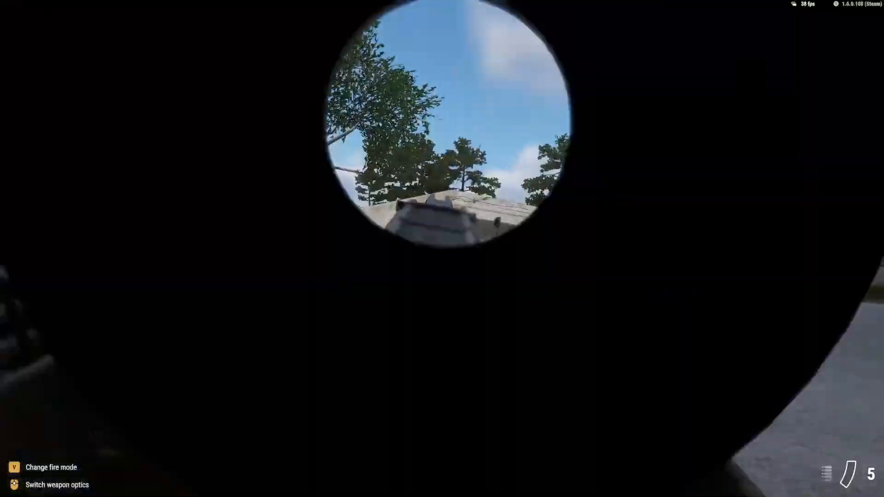
pyautogui.rightClick(442, 248)
pyautogui.press('r')
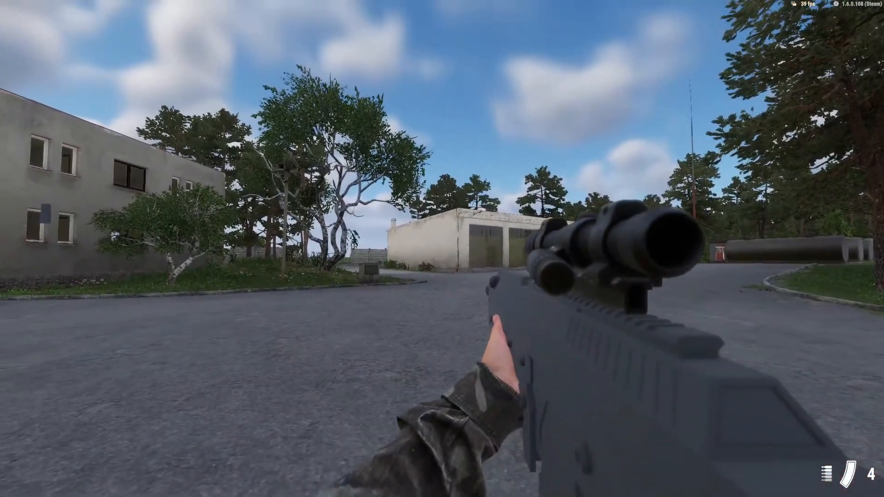
pyautogui.click(443, 249)
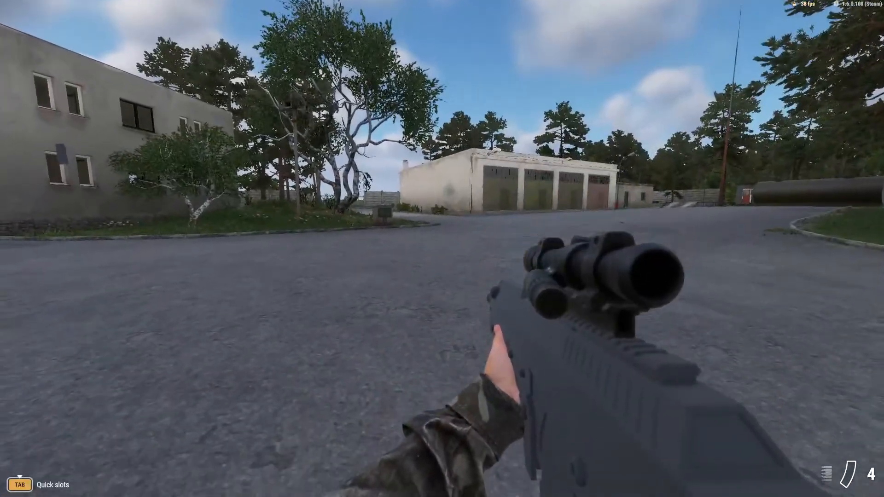
pyautogui.rightClick(442, 249)
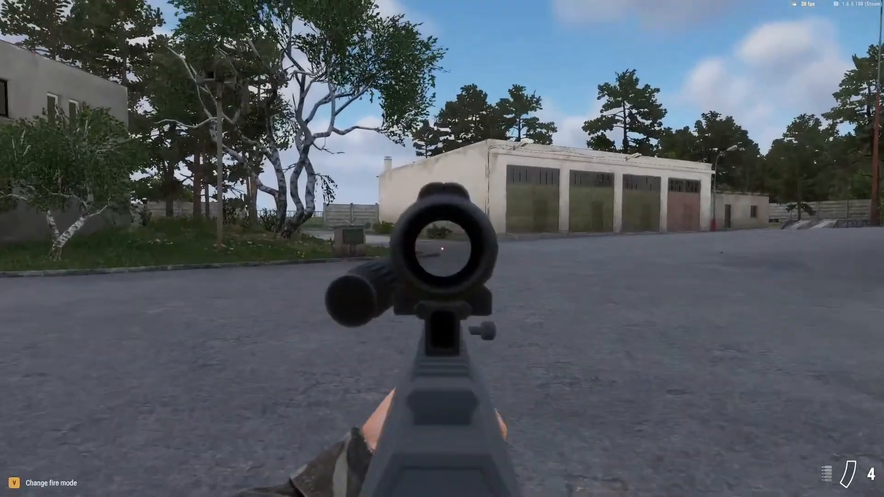
# Load fresh magazines and test-fire while switching between the optic and the rifle's own sights.
pyautogui.press('r')
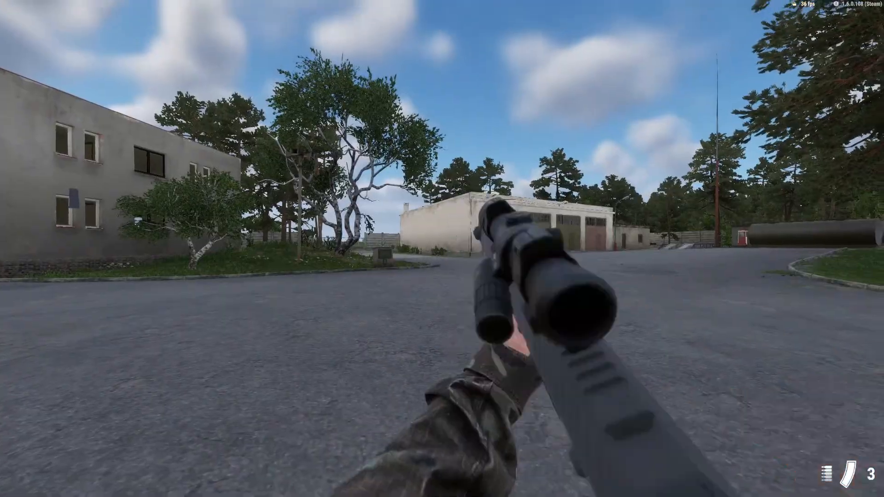
pyautogui.rightClick(442, 249)
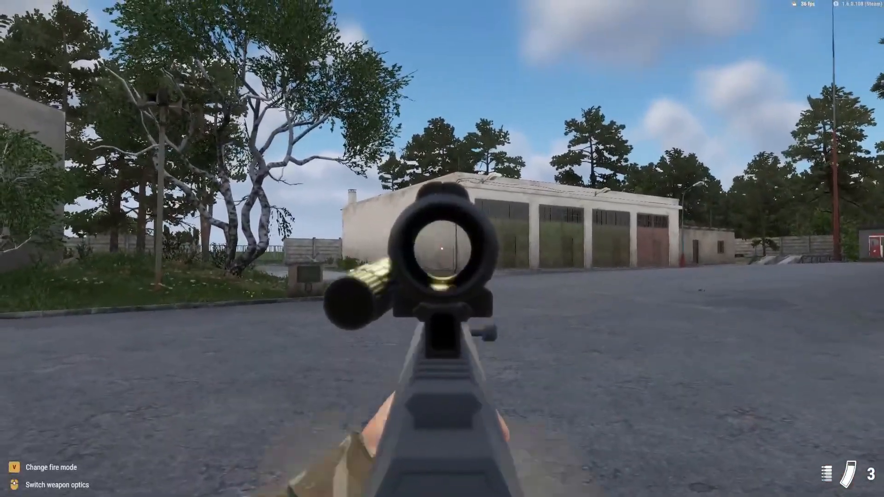
pyautogui.click(442, 248)
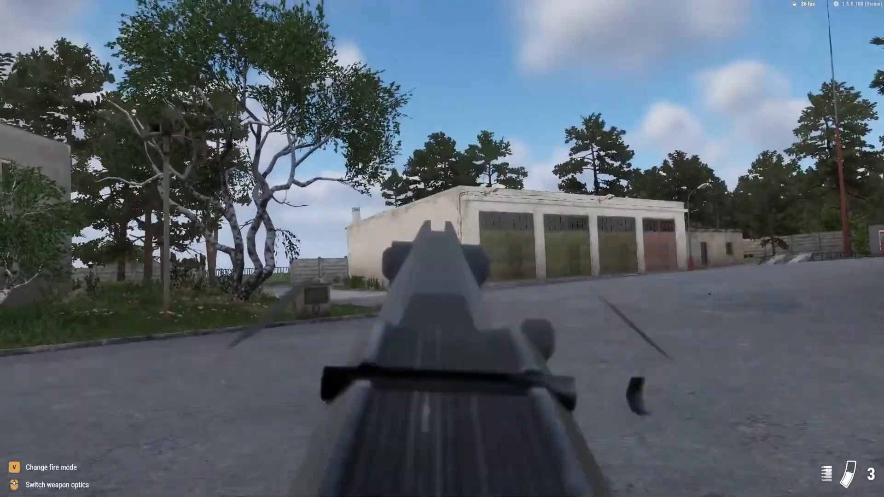
pyautogui.press('r')
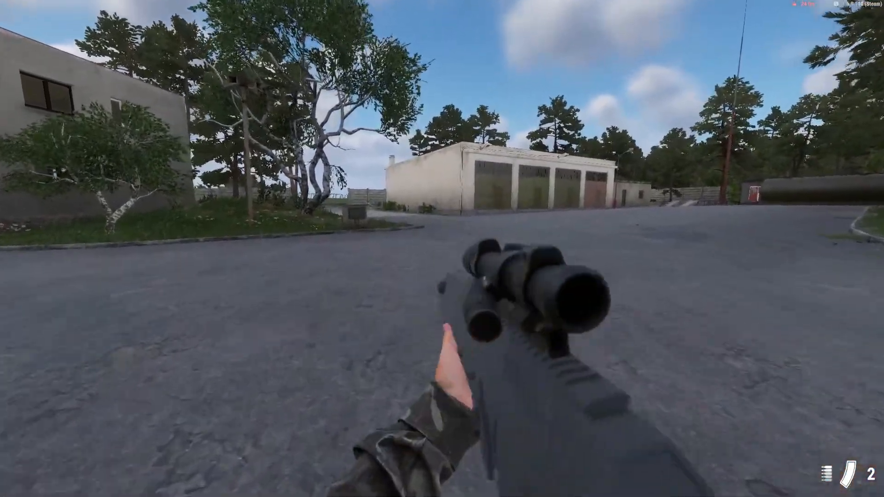
pyautogui.rightClick(442, 249)
pyautogui.rightClick(442, 249)
pyautogui.press('w')
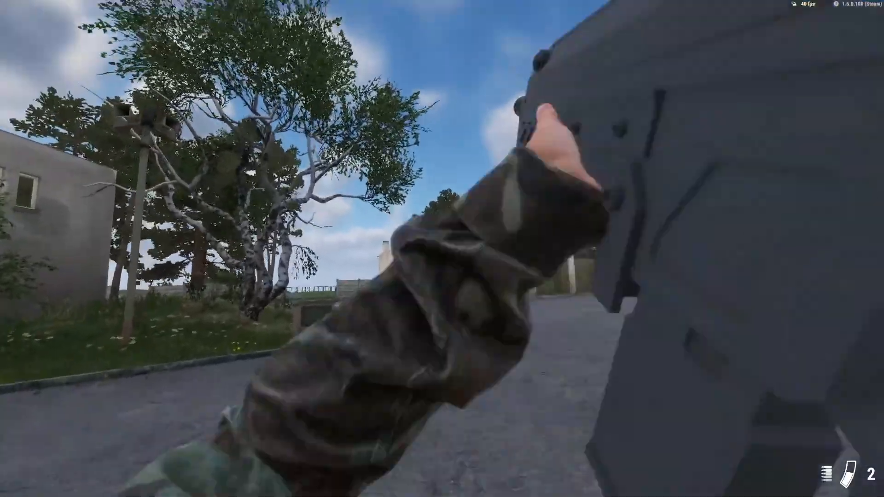
# Reload, walk toward the grey building and fire at its wall to examine the buckshot spread.
pyautogui.press('r')
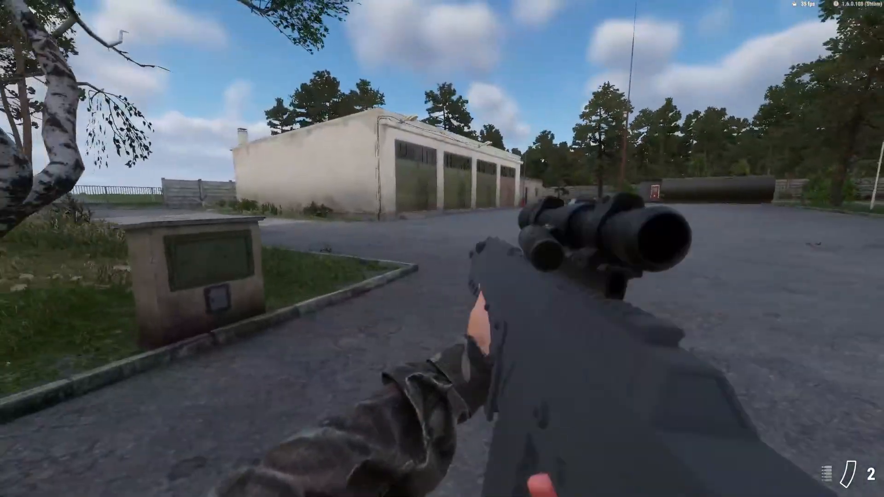
pyautogui.press('w')
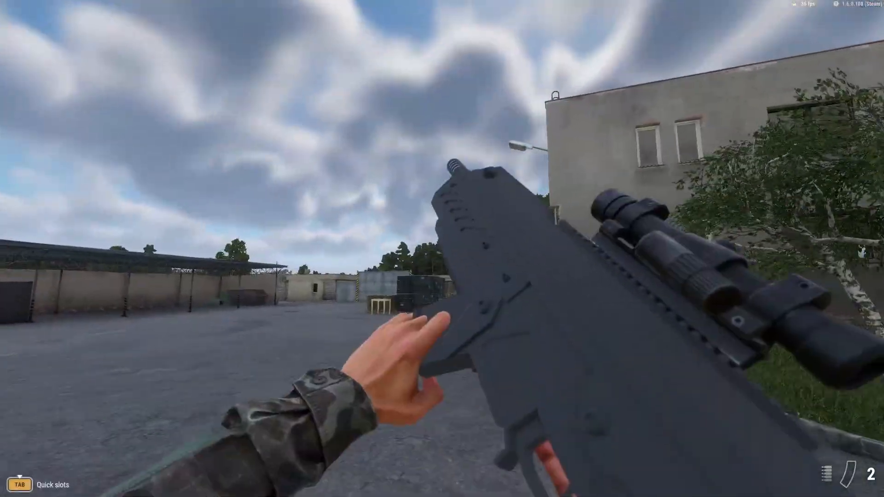
pyautogui.press('d')
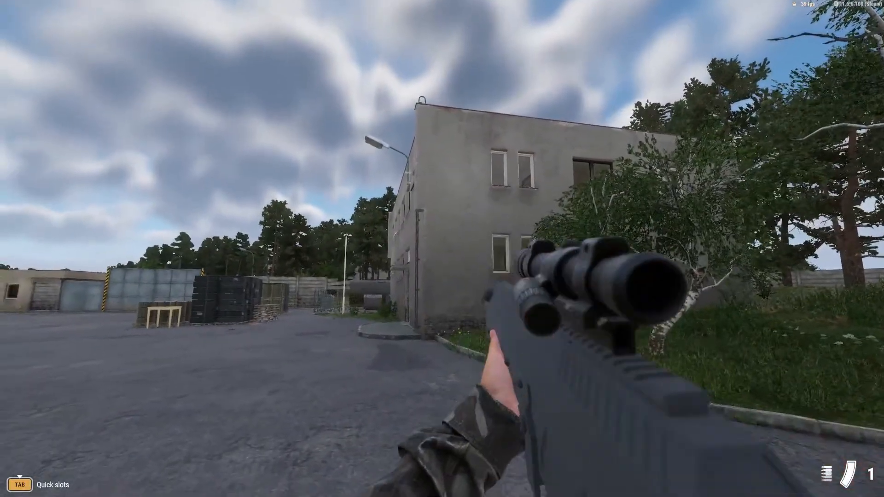
pyautogui.click(442, 248)
pyautogui.click(443, 248)
pyautogui.press('w')
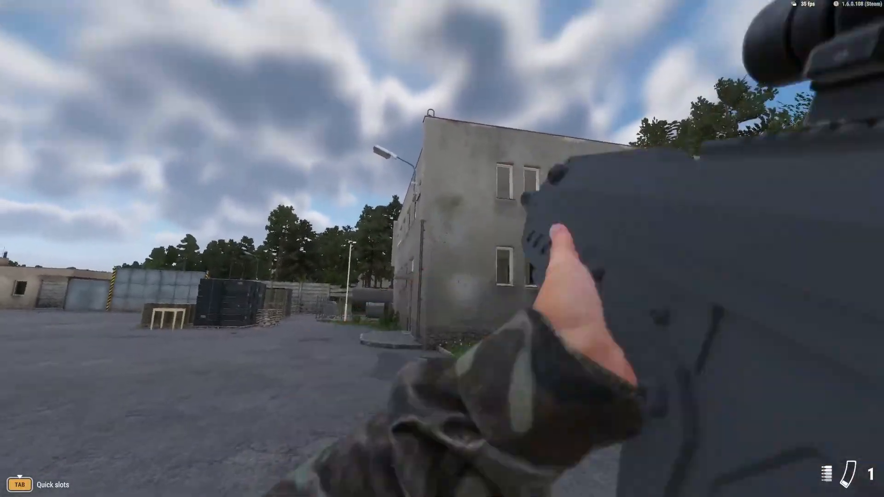
pyautogui.press('w')
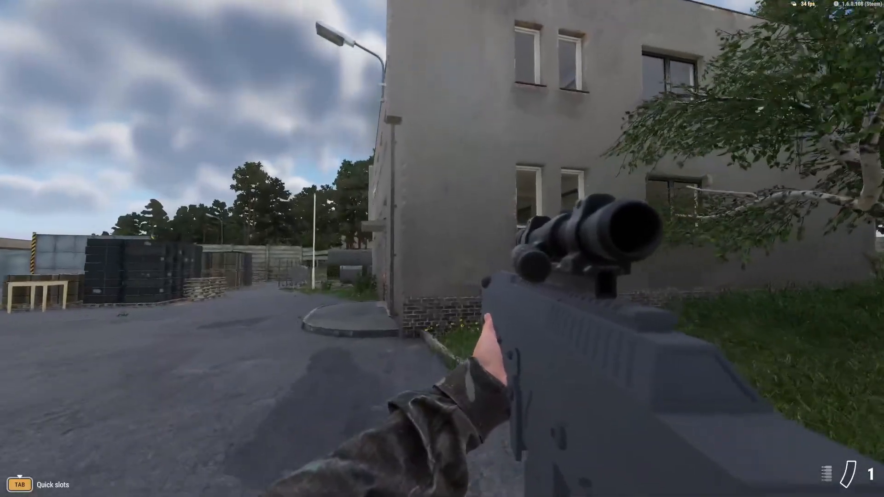
# Leave play mode, set the MuzzleComponent's Dispersion Range to 20 and save the world.
pyautogui.press('a')
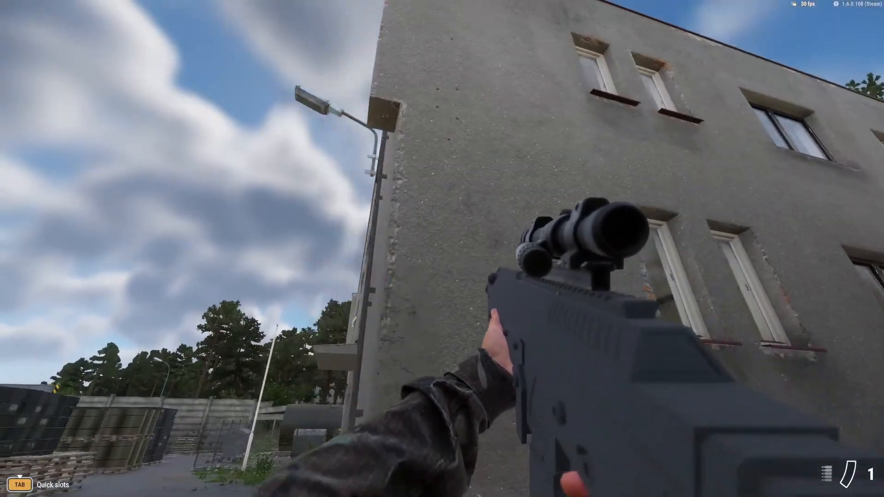
pyautogui.press('Escape')
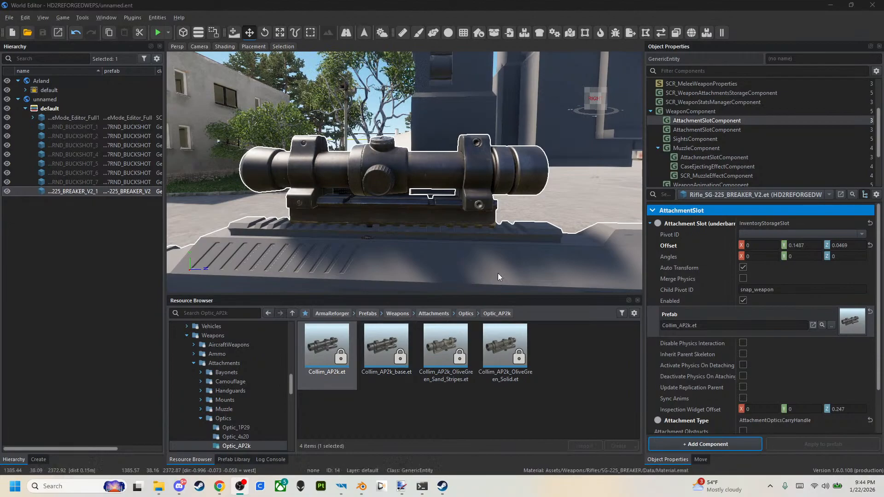
pyautogui.click(711, 149)
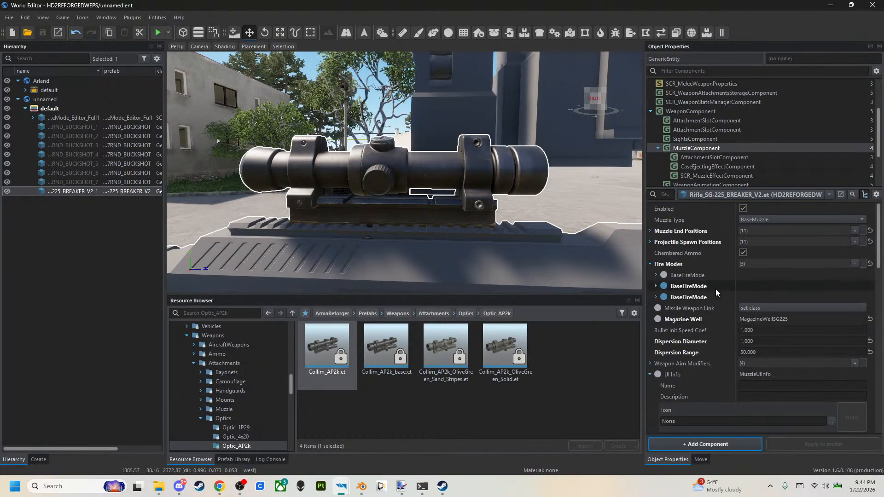
pyautogui.click(759, 352)
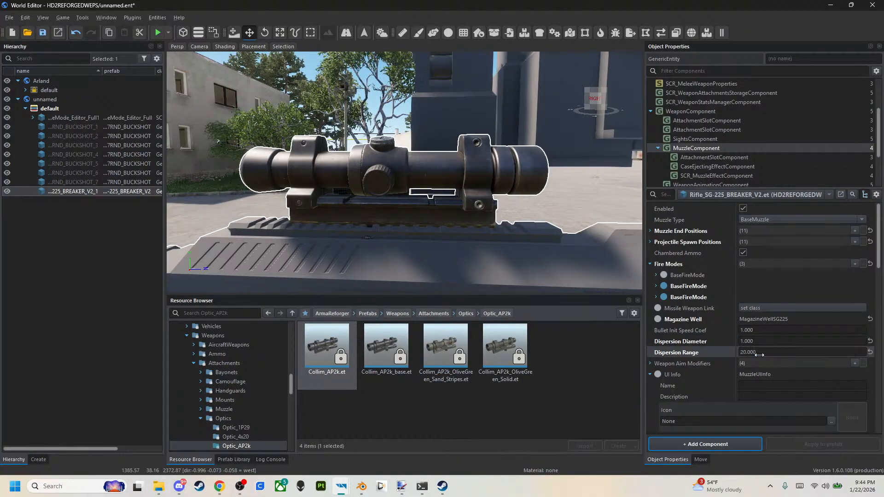
pyautogui.click(44, 33)
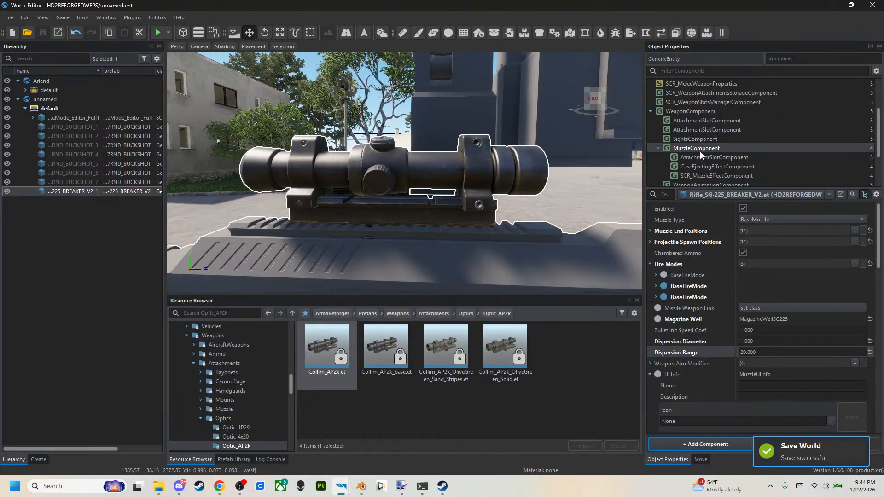
# Look through the properties of the rifle's muzzle, animation, physics movement, actions and weapon components for further weapon behaviour settings.
pyautogui.scroll(-1, 729, 170)
pyautogui.scroll(-5, 709, 256)
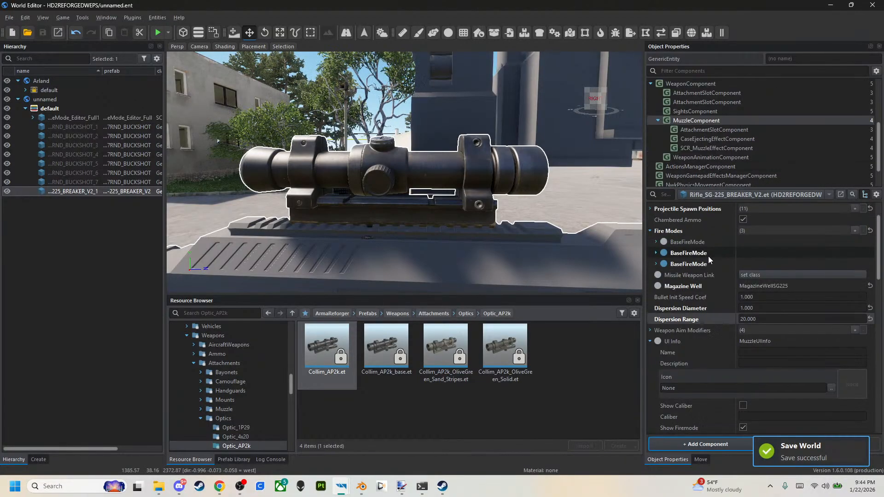
pyautogui.scroll(-4, 671, 274)
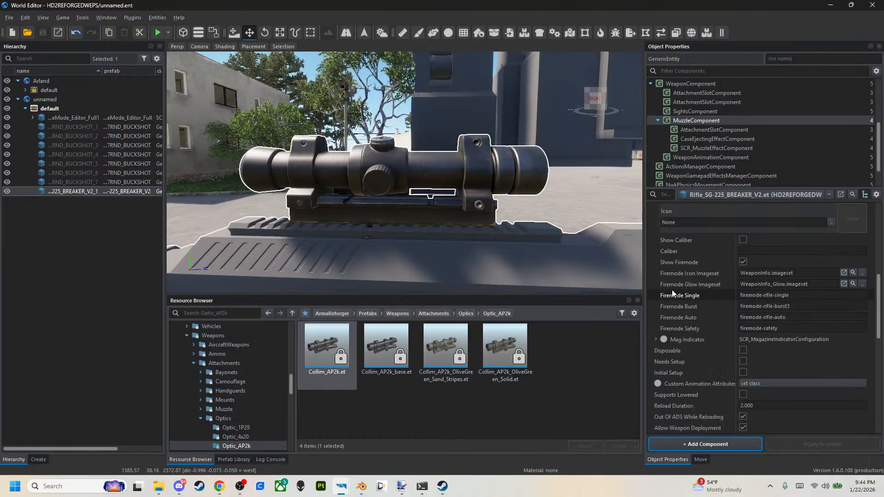
pyautogui.scroll(-1, 671, 273)
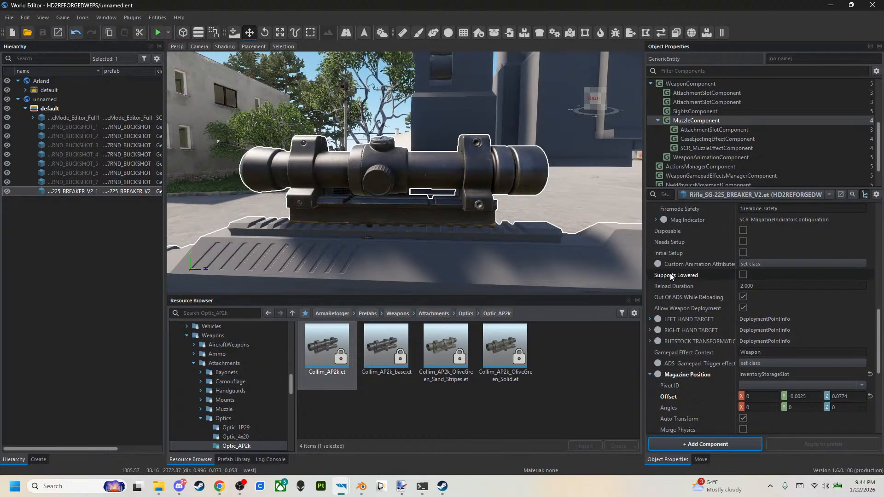
pyautogui.scroll(8, 670, 272)
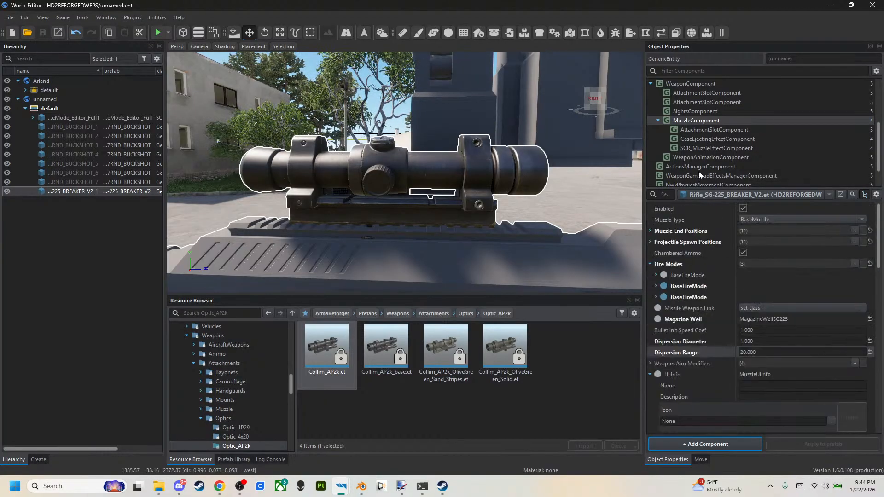
pyautogui.click(718, 159)
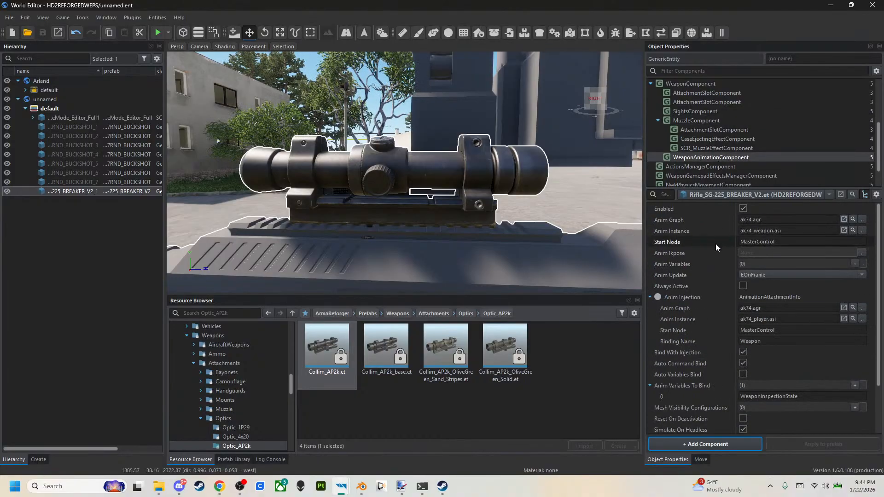
pyautogui.scroll(2, 716, 244)
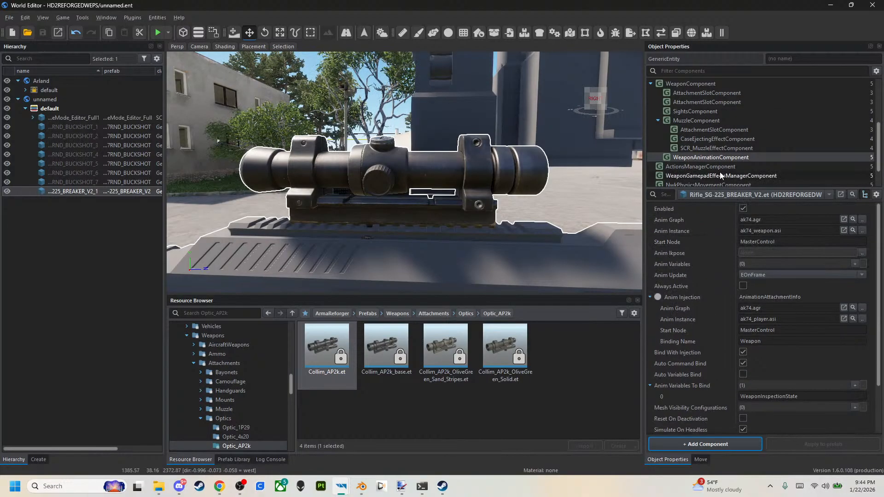
pyautogui.scroll(-1, 719, 173)
pyautogui.click(720, 157)
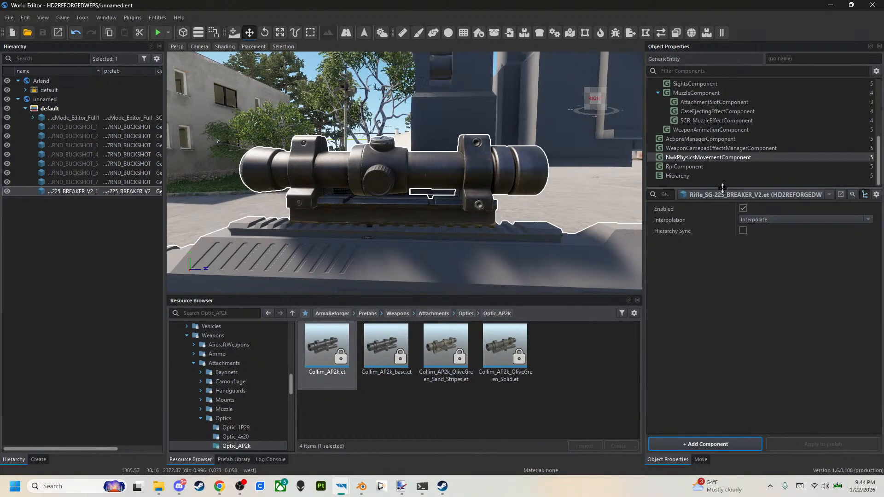
pyautogui.click(719, 148)
pyautogui.click(719, 140)
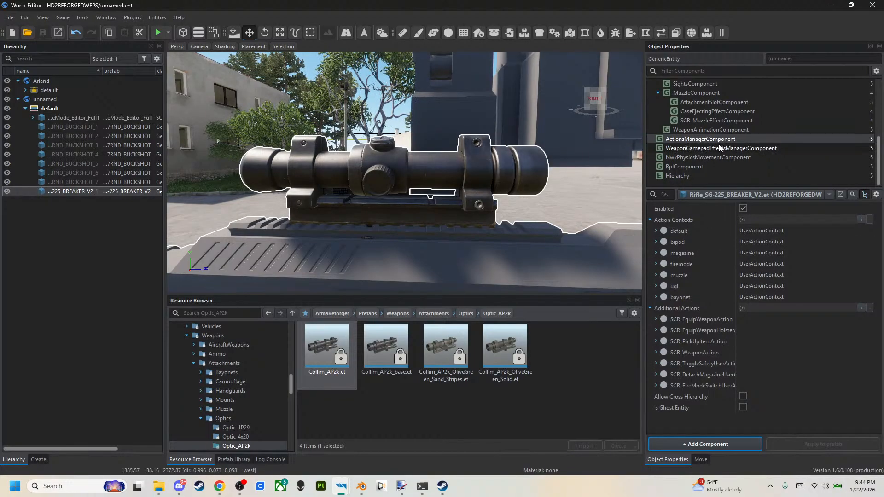
pyautogui.scroll(3, 719, 144)
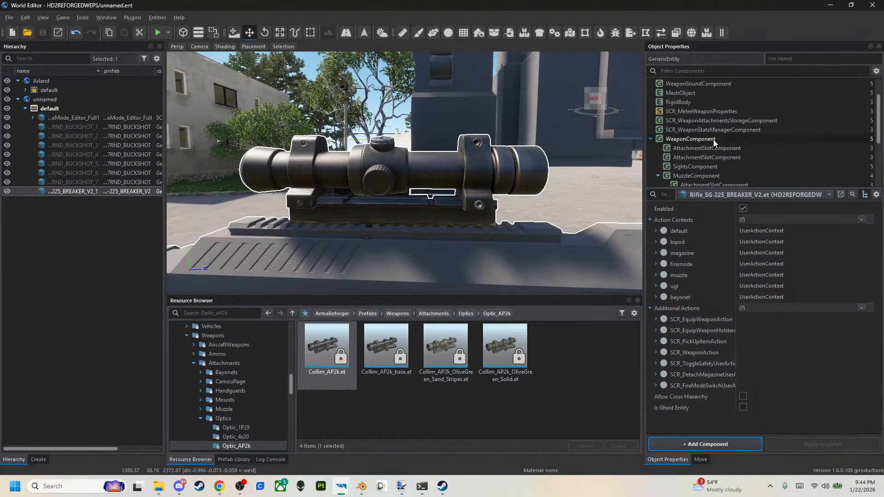
pyautogui.click(713, 140)
pyautogui.scroll(-5, 713, 301)
pyautogui.scroll(5, 714, 301)
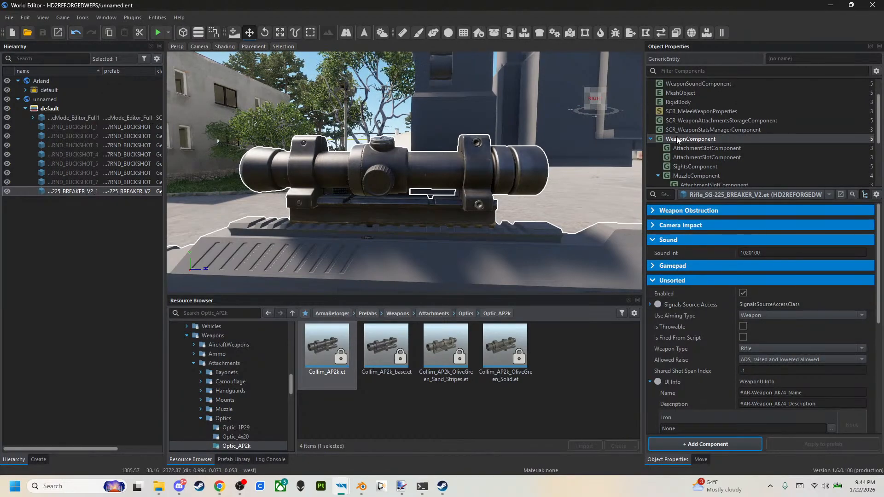
# Expand the Linear Data of the RecoilWeaponAimModifier in the MuzzleComponent's weapon aim modifiers.
pyautogui.click(695, 174)
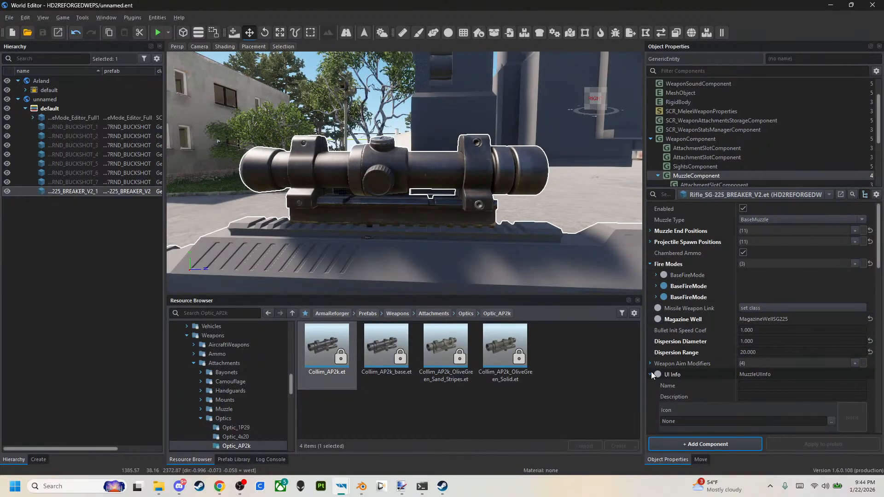
pyautogui.scroll(-3, 657, 368)
pyautogui.click(653, 277)
pyautogui.click(651, 266)
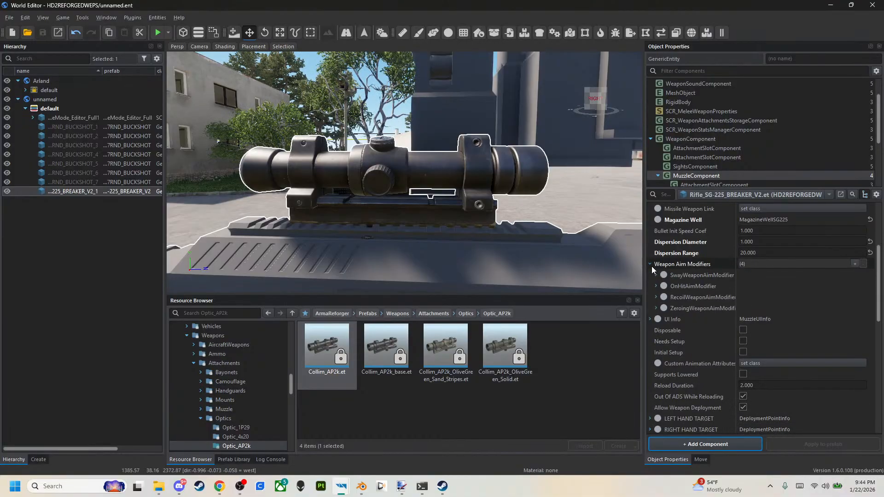
pyautogui.click(656, 297)
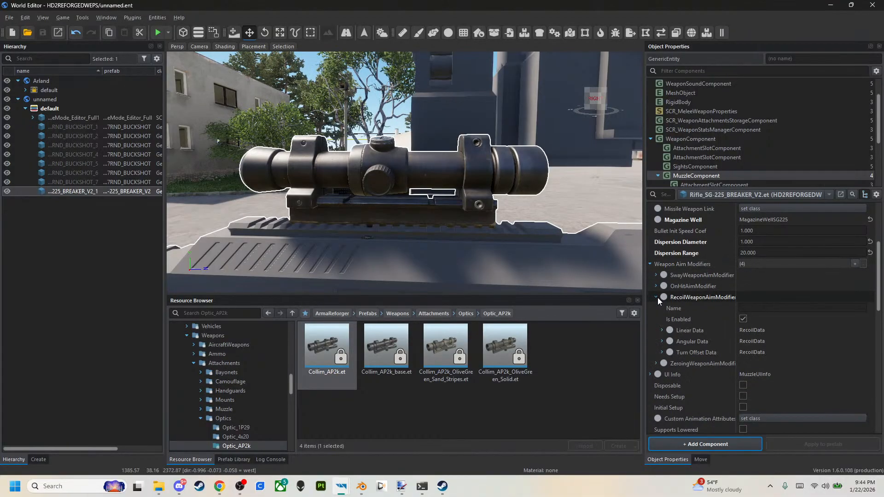
pyautogui.click(662, 330)
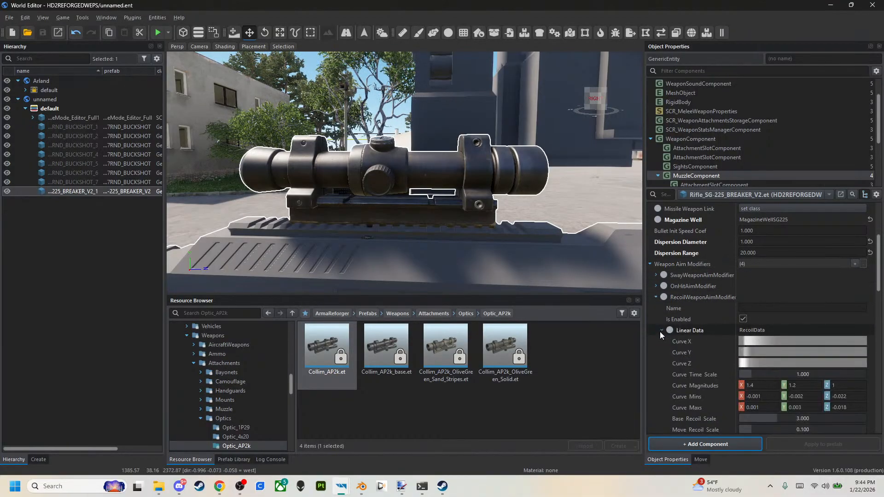
pyautogui.scroll(-1, 659, 332)
pyautogui.click(662, 297)
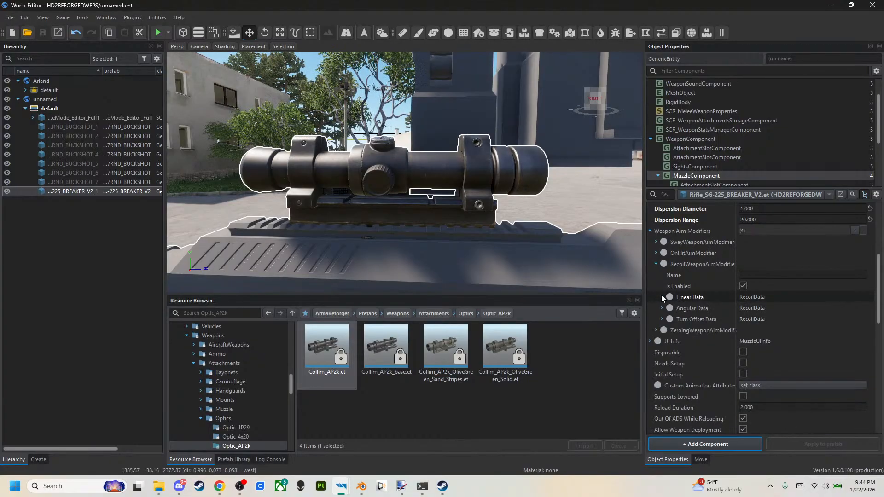
pyautogui.click(662, 298)
pyautogui.scroll(-2, 672, 350)
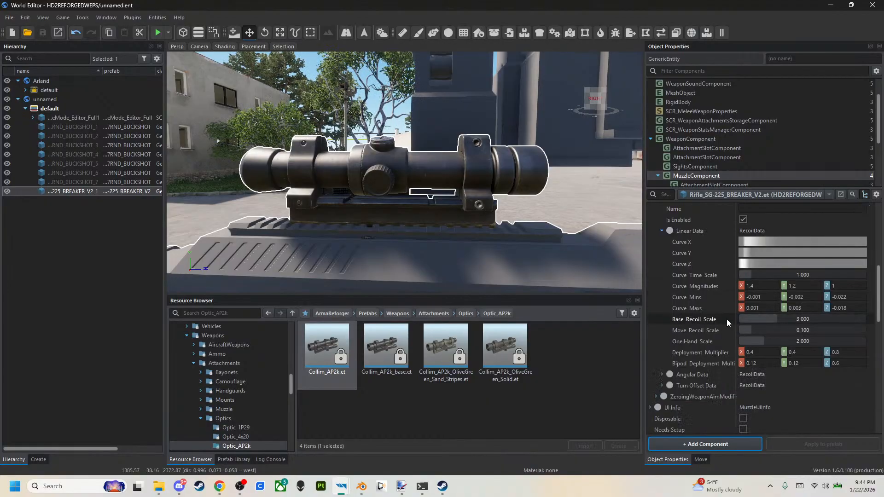
# Set the Base Recoil Scale in the recoil modifier's Linear Data to 1 and save the world.
pyautogui.click(814, 319)
pyautogui.write('1')
pyautogui.press('Tab')
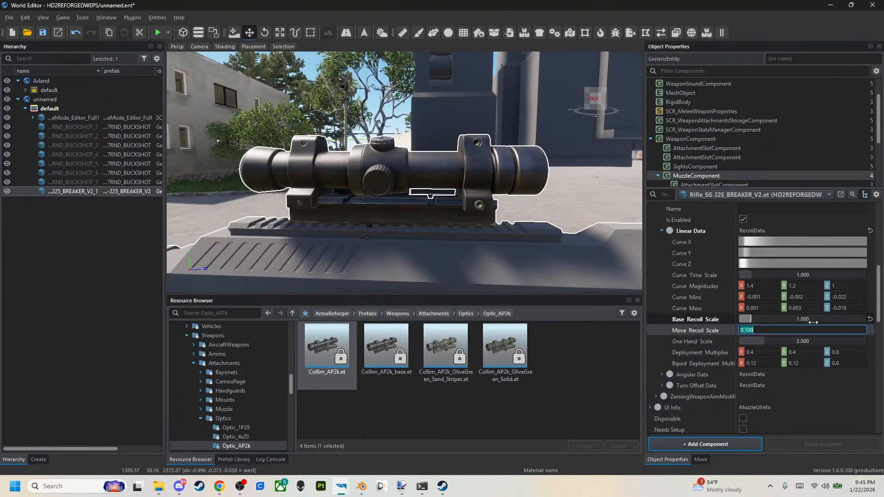
pyautogui.click(41, 33)
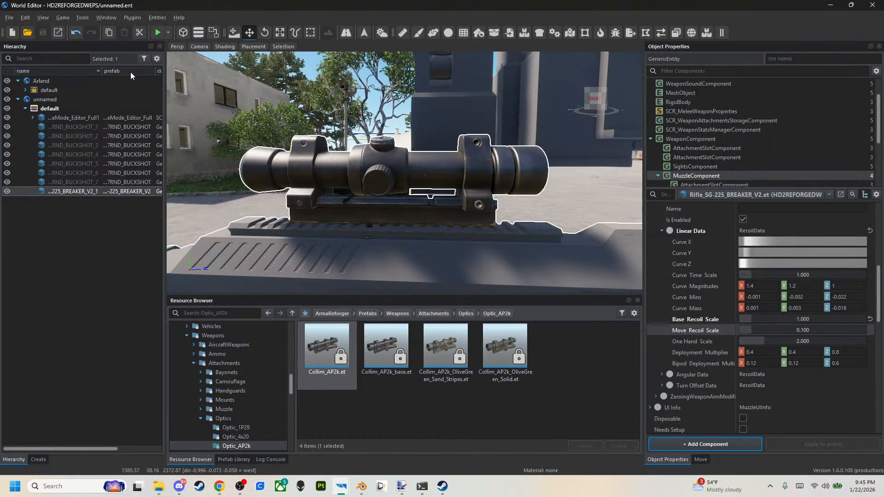
# Start play mode, equip the SG-225 rifle and check the aiming view over its mounted optic.
pyautogui.click(157, 33)
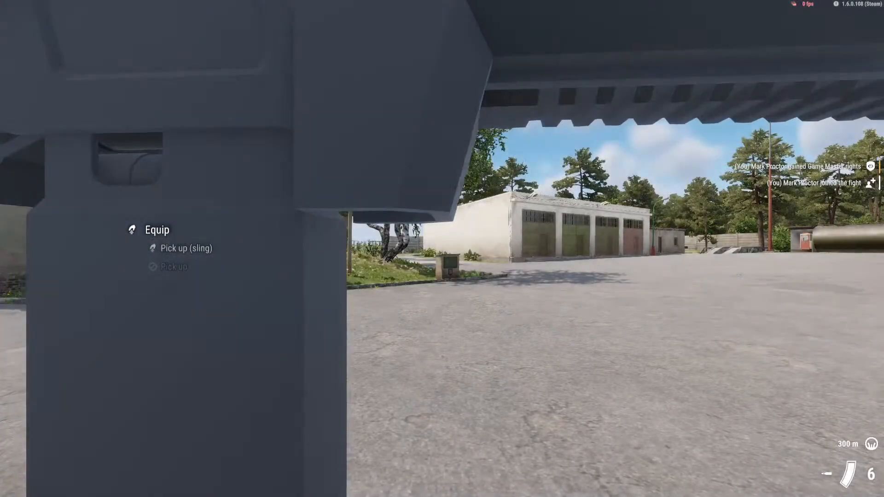
pyautogui.press('s')
pyautogui.press('f')
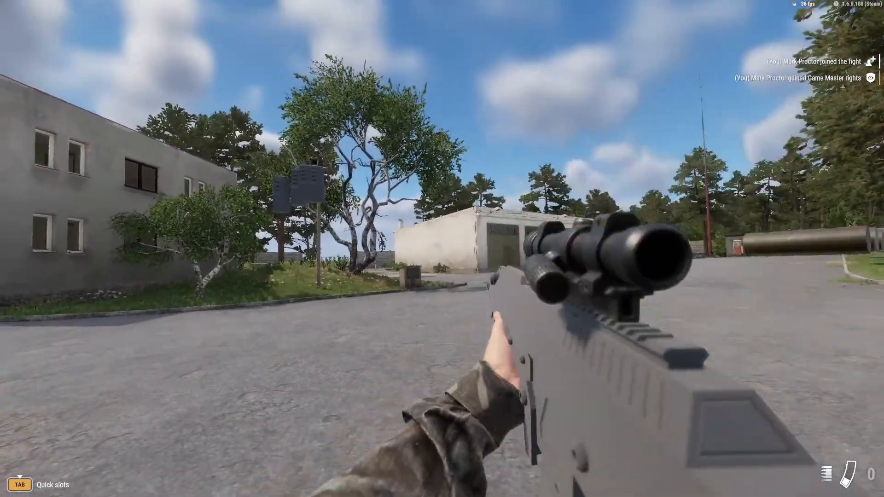
pyautogui.rightClick(442, 249)
pyautogui.click(442, 248)
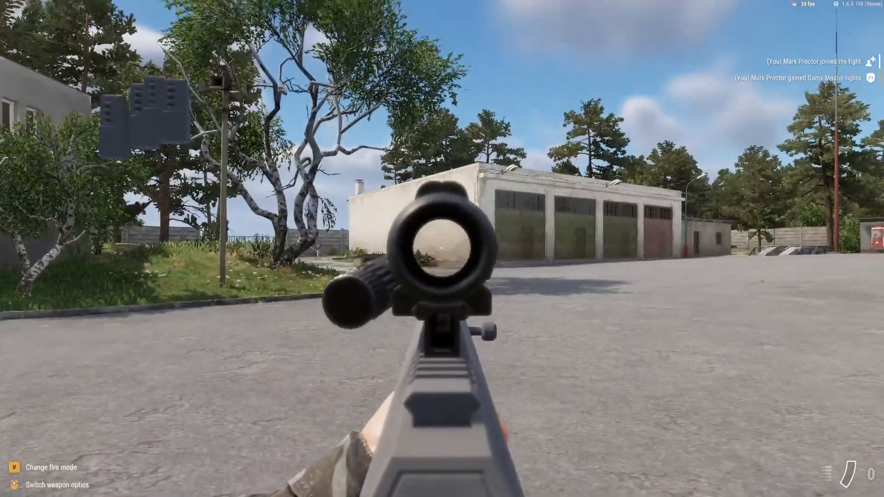
pyautogui.rightClick(442, 248)
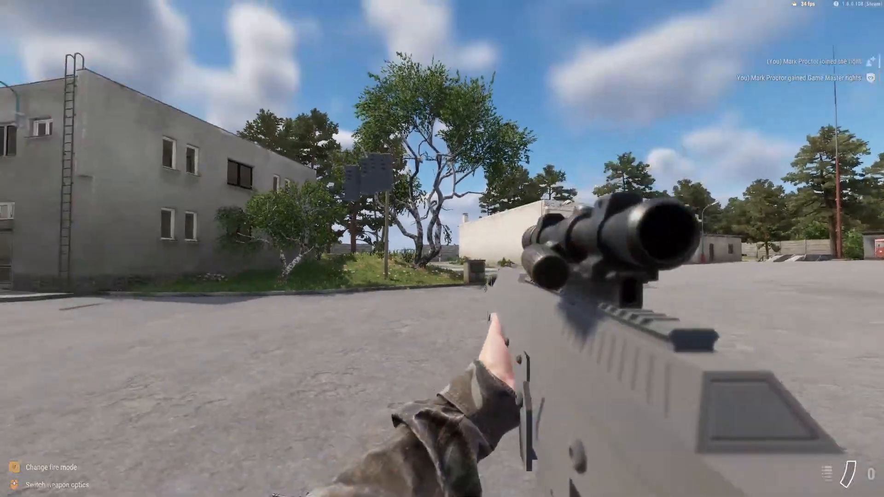
# Pick up a buckshot magazine, walk toward the grey building and load the rifle.
pyautogui.press('f')
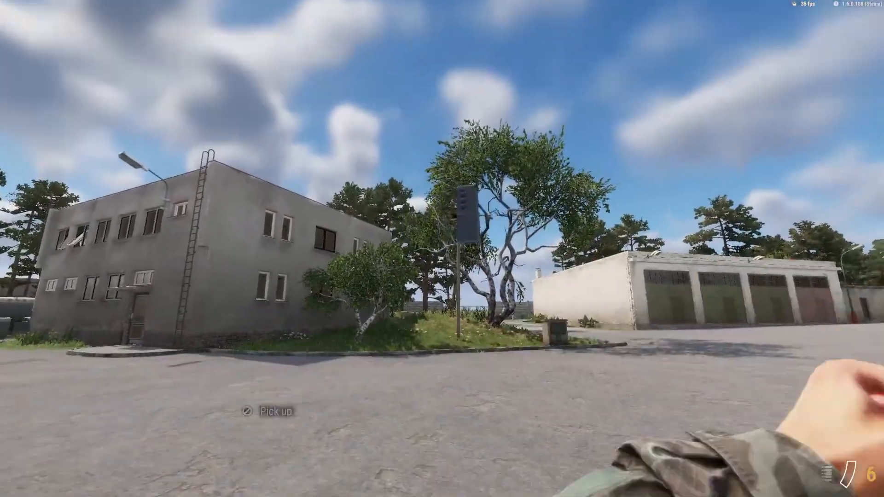
pyautogui.press('w')
pyautogui.press('r')
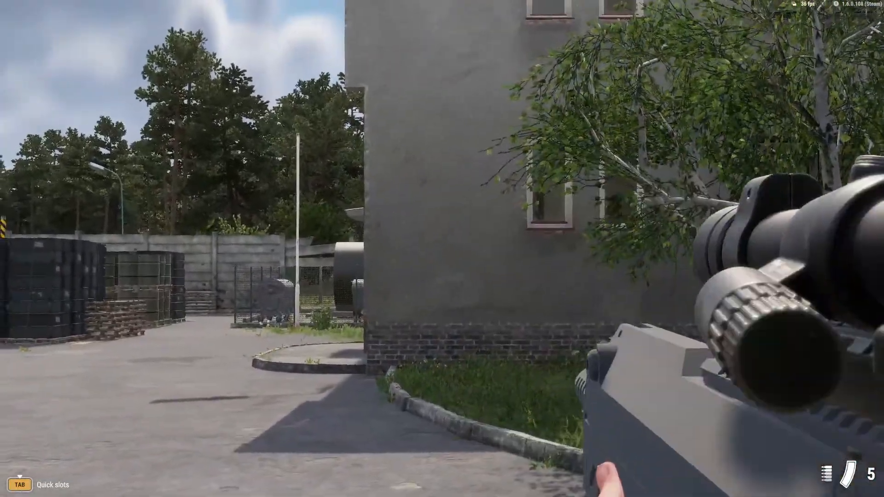
# Fire repeatedly at the grey building's wall to examine the recoil and buckshot spread, then reload.
pyautogui.click(442, 248)
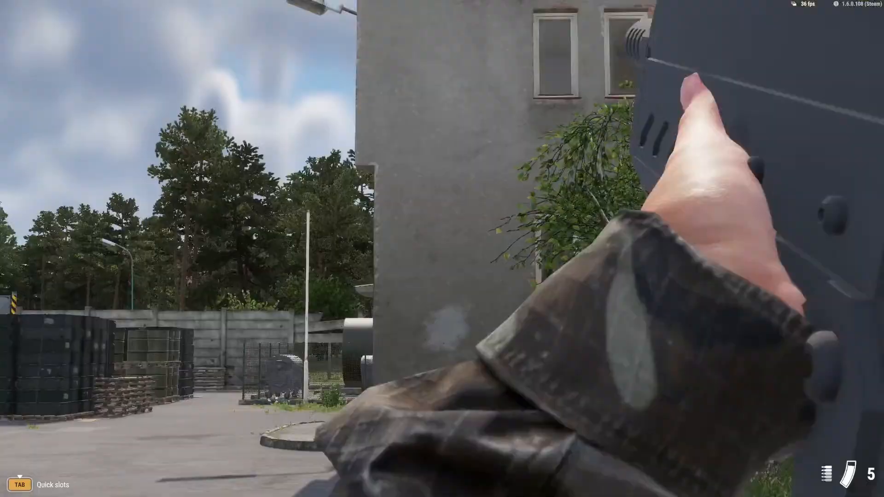
pyautogui.press('w')
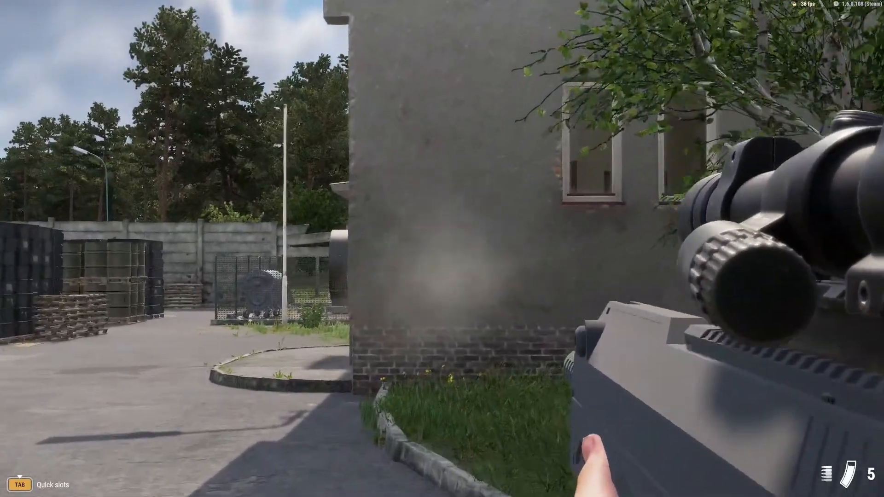
pyautogui.click(443, 249)
pyautogui.click(442, 248)
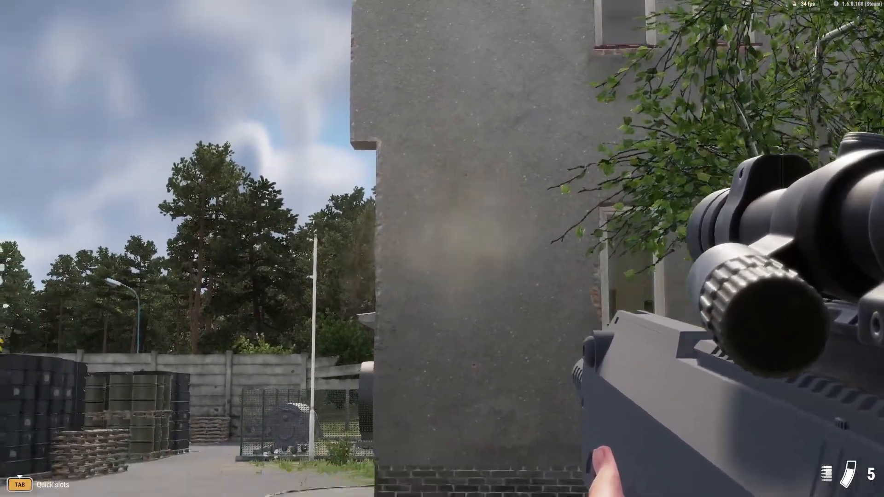
pyautogui.click(442, 249)
pyautogui.click(442, 248)
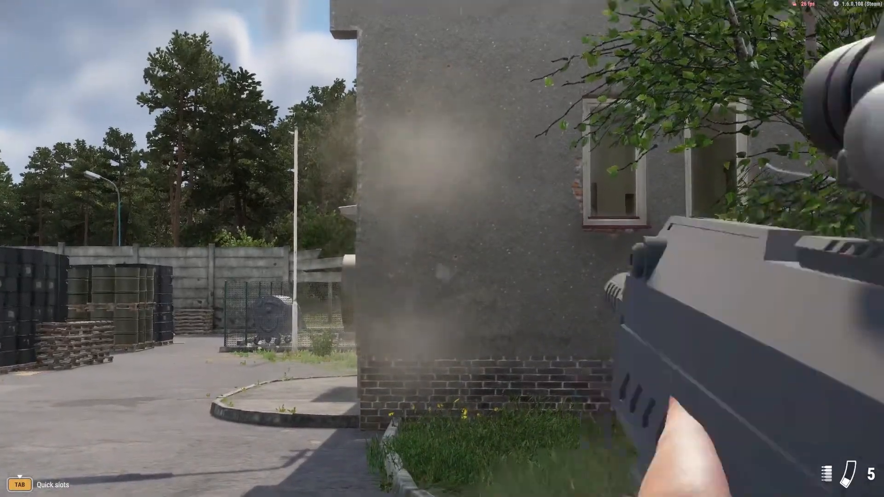
pyautogui.click(442, 249)
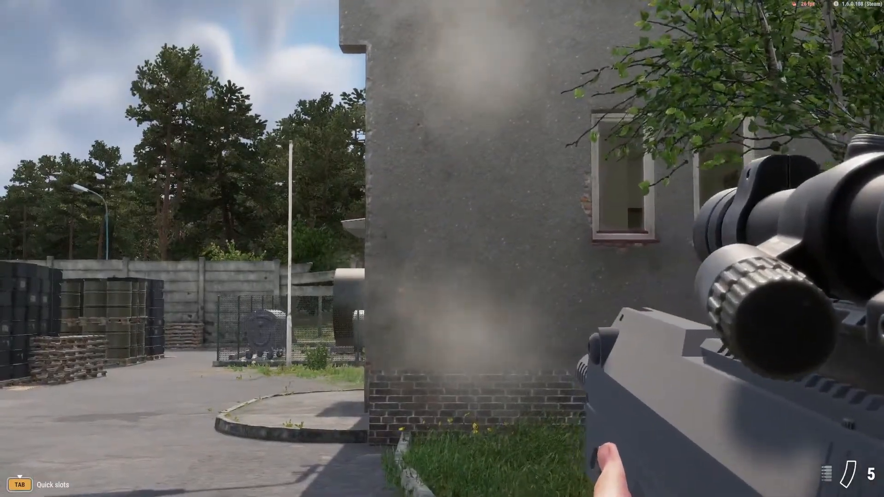
pyautogui.press('r')
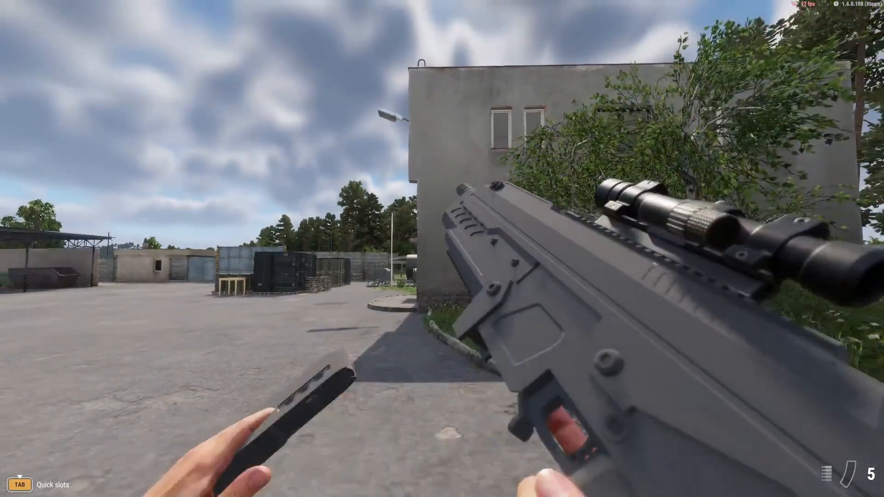
# Stop play mode, set the Curve Magnitudes in the recoil modifier's Linear Data to 0.5 on all three axes and save the world.
pyautogui.press('Escape')
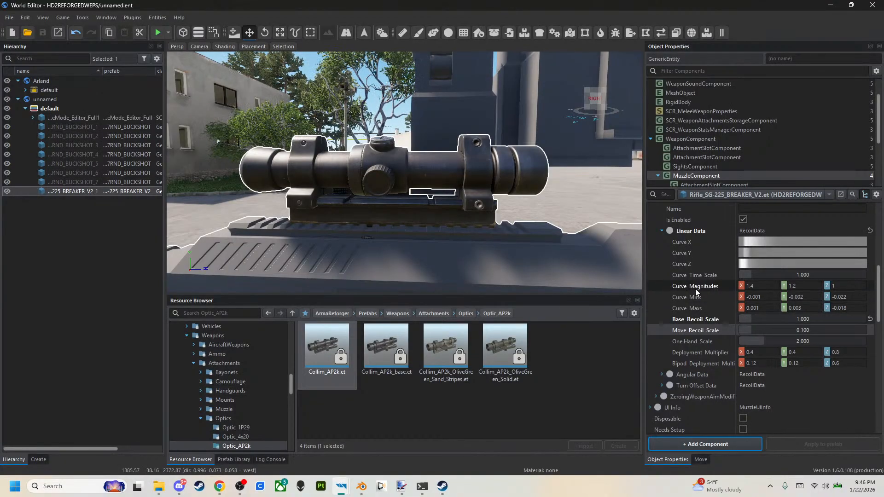
pyautogui.click(760, 286)
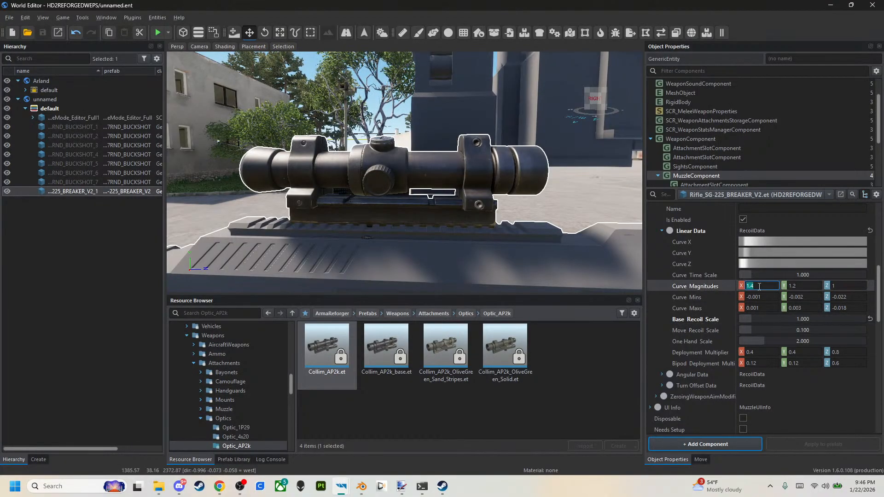
pyautogui.write('.5')
pyautogui.press('Return')
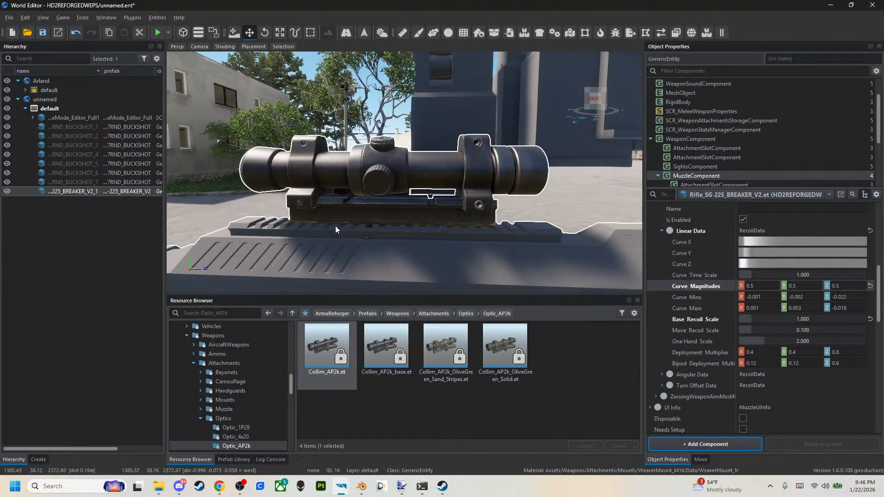
pyautogui.click(43, 32)
# Test the rifle's recoil in play mode by equipping it and firing at the grey building, both aimed and from outside view.
pyautogui.click(154, 30)
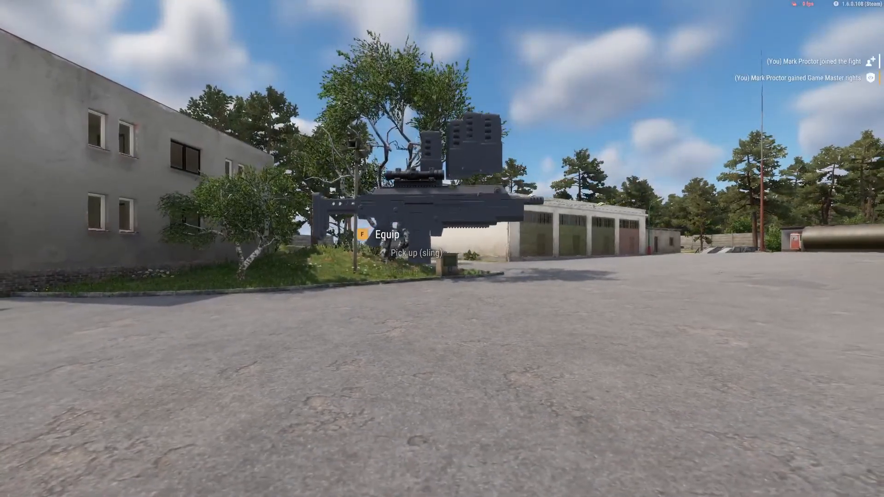
pyautogui.press('f')
pyautogui.press('f')
pyautogui.press('f')
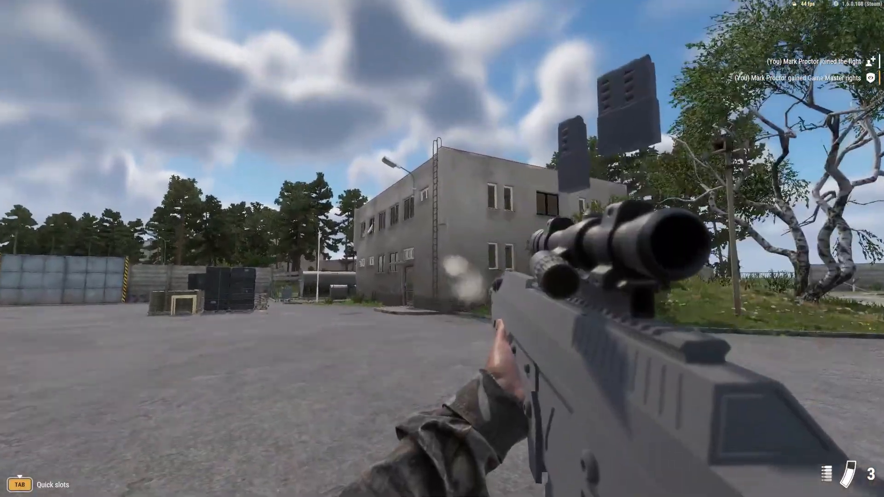
pyautogui.rightClick(443, 249)
pyautogui.click(442, 248)
pyautogui.rightClick(442, 249)
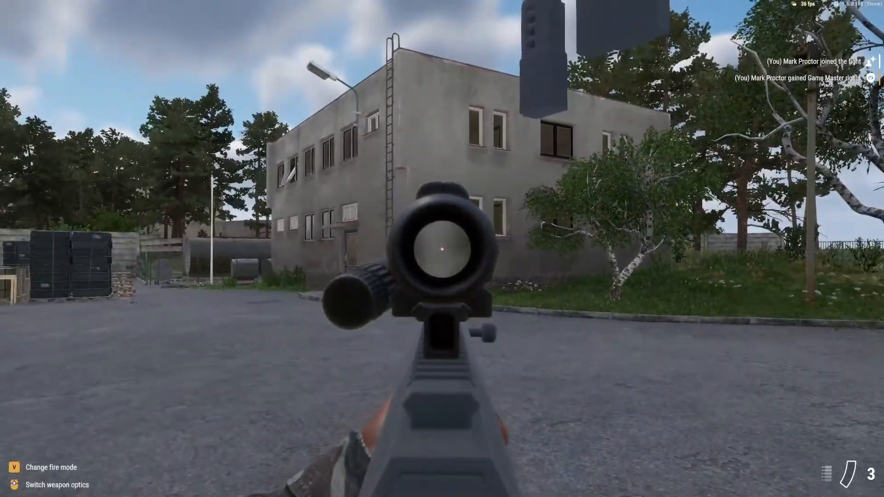
pyautogui.rightClick(442, 248)
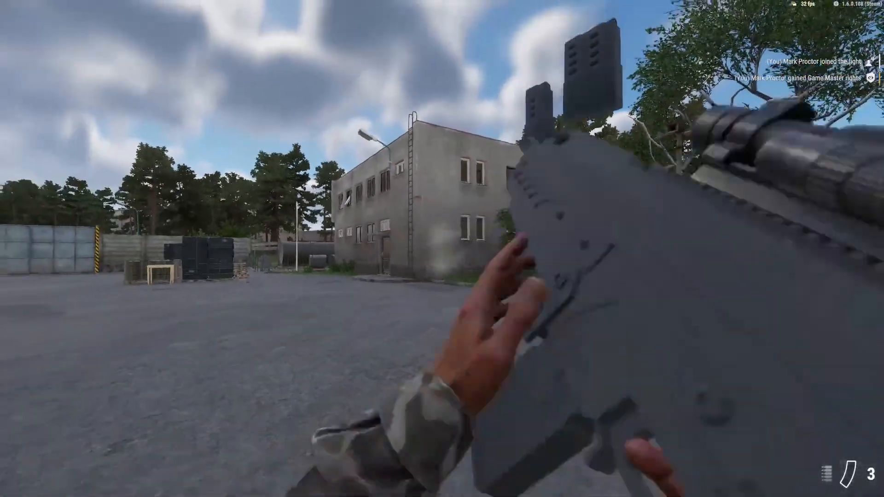
pyautogui.press('KP_Enter')
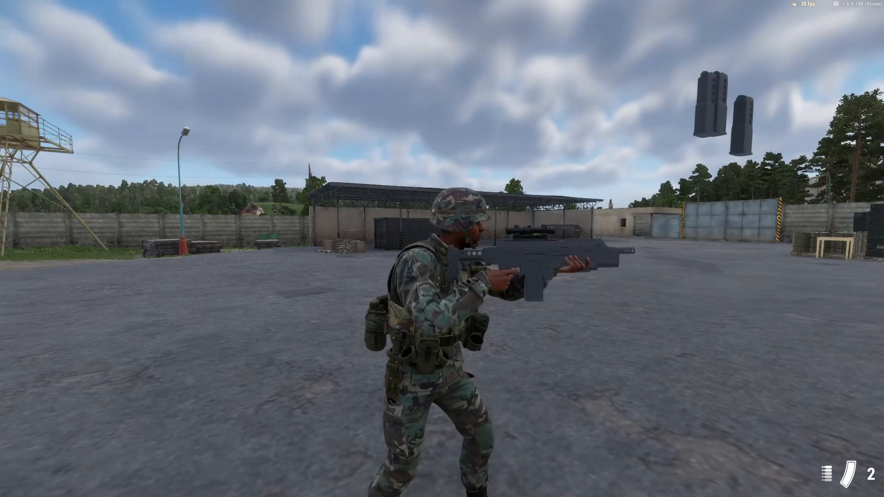
pyautogui.press('y')
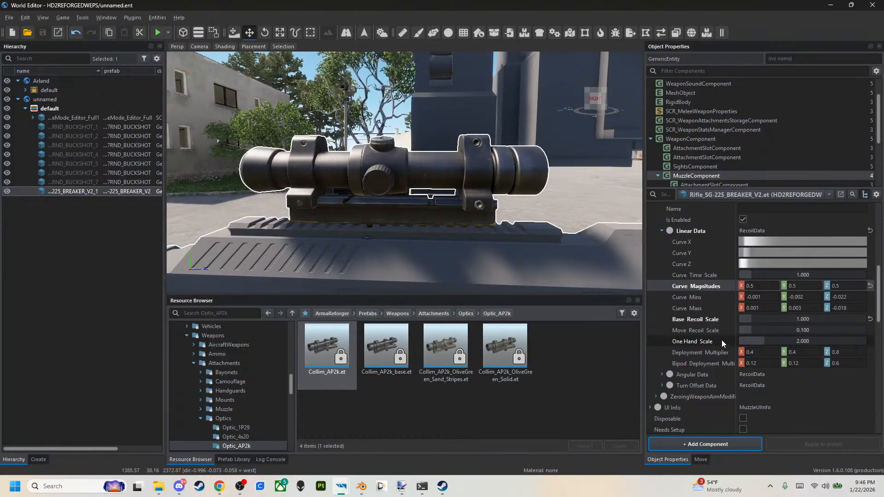
# Undo the Curve Magnitudes and Base Recoil Scale changes in the recoil modifier's Linear Data.
pyautogui.hotkey('ctrl', 'z')
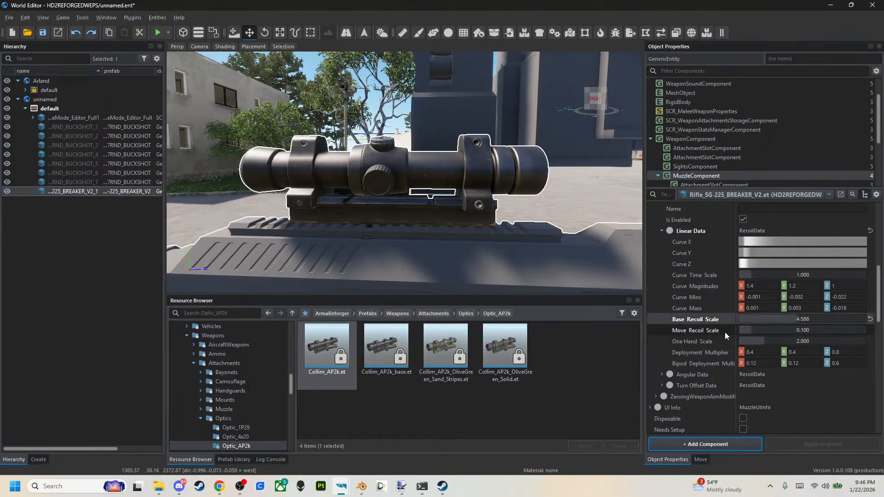
pyautogui.hotkey('ctrl', 'z')
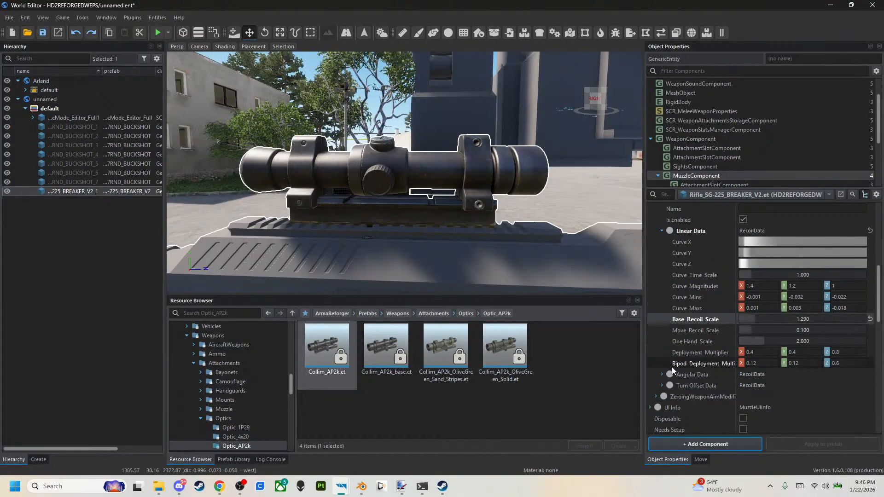
pyautogui.hotkey('ctrl', 'z')
# Expand the recoil modifier's Angular Data and set its Base Recoil Scale to 1.
pyautogui.click(662, 374)
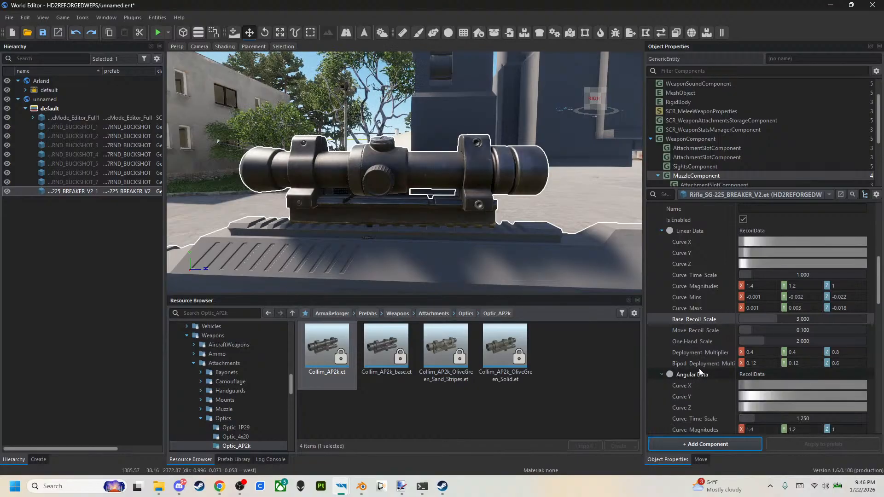
pyautogui.scroll(-3, 699, 372)
pyautogui.click(764, 364)
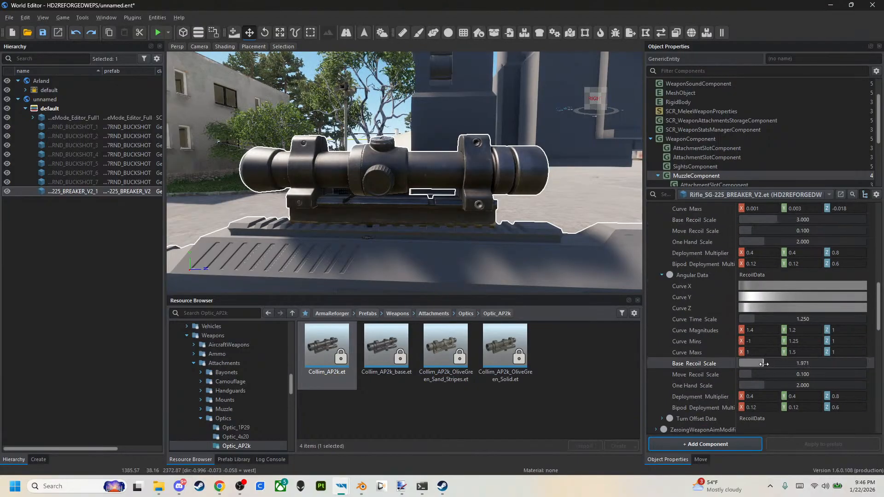
pyautogui.click(667, 275)
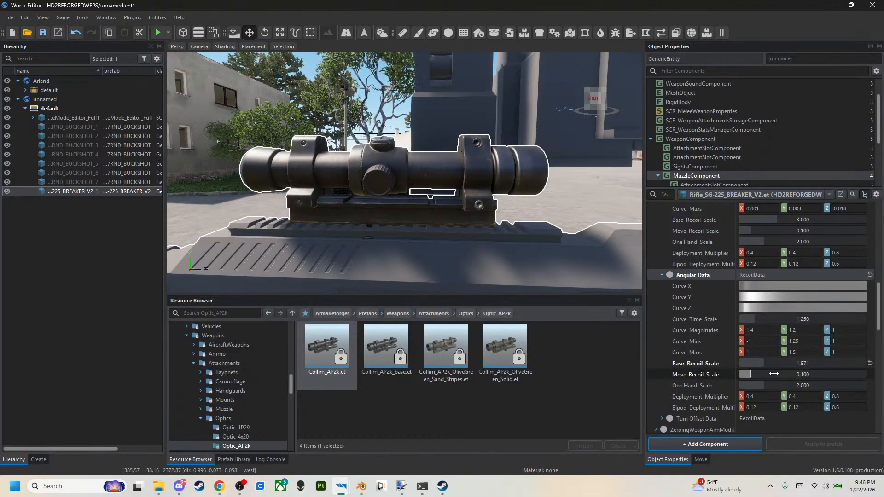
pyautogui.doubleClick(800, 366)
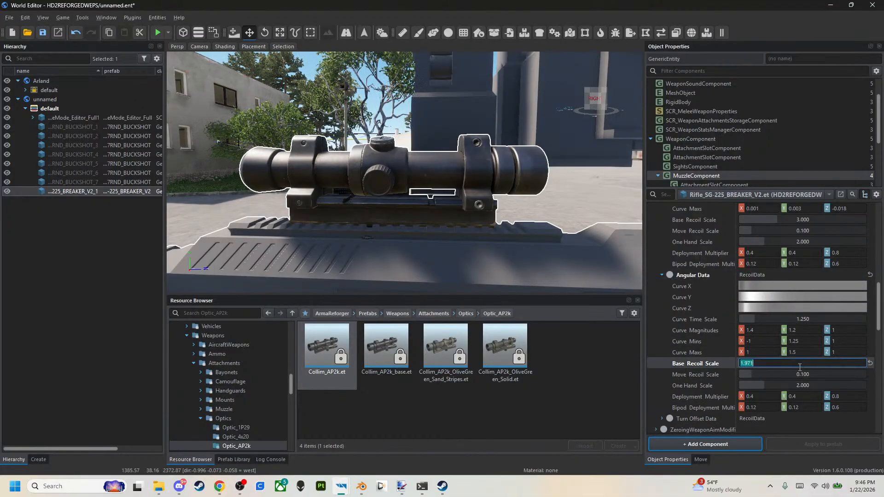
pyautogui.write('1')
pyautogui.press('Tab')
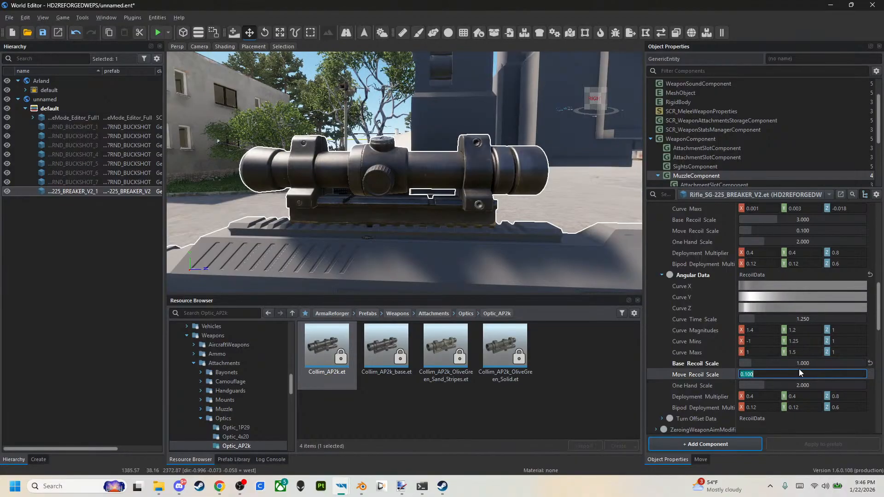
# Set the Angular Data's Curve Magnitudes to 0.5 on all three axes and save the world.
pyautogui.click(777, 331)
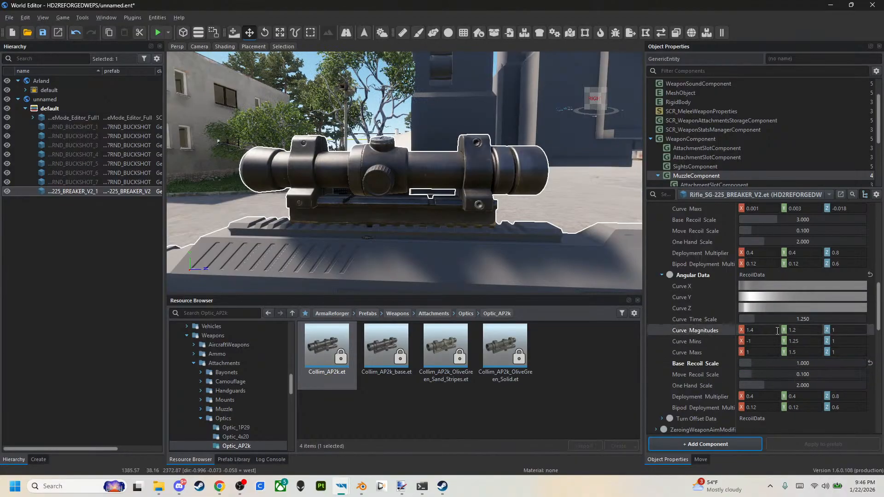
pyautogui.click(762, 329)
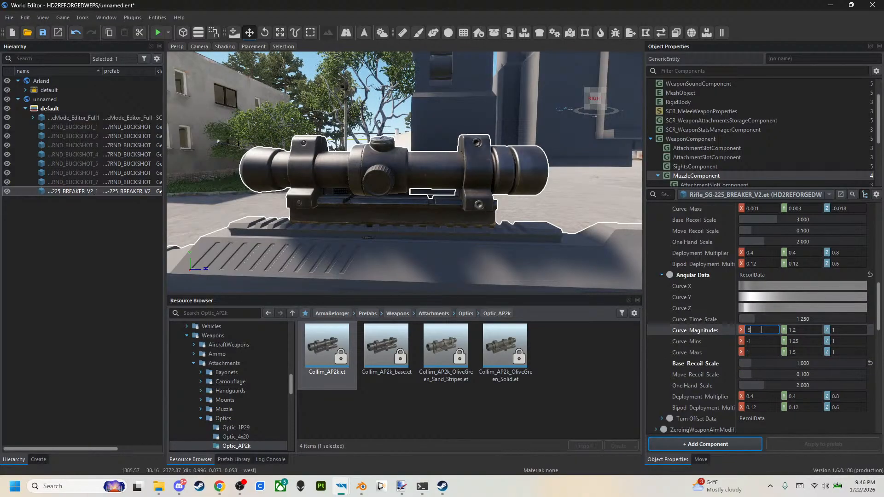
pyautogui.press('Return')
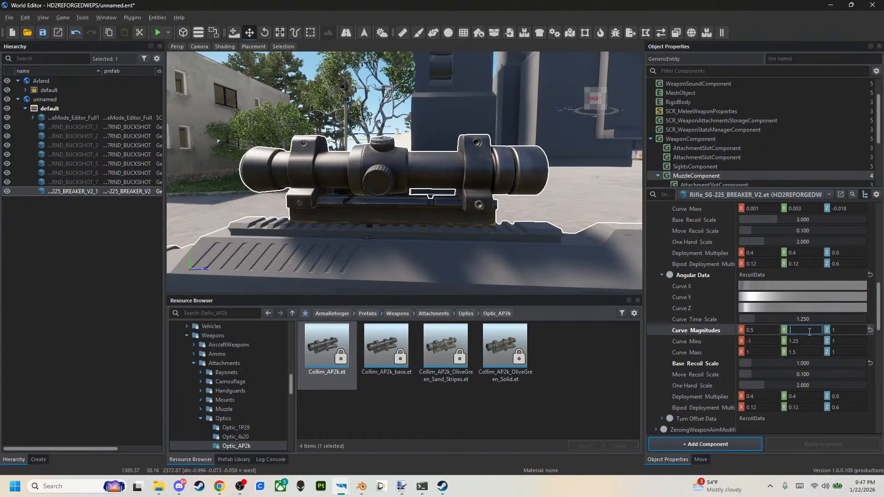
pyautogui.click(858, 329)
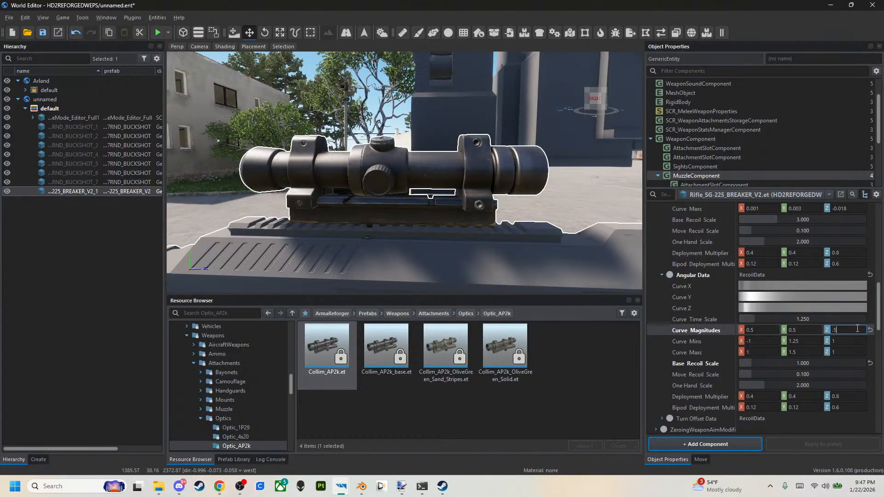
pyautogui.click(41, 36)
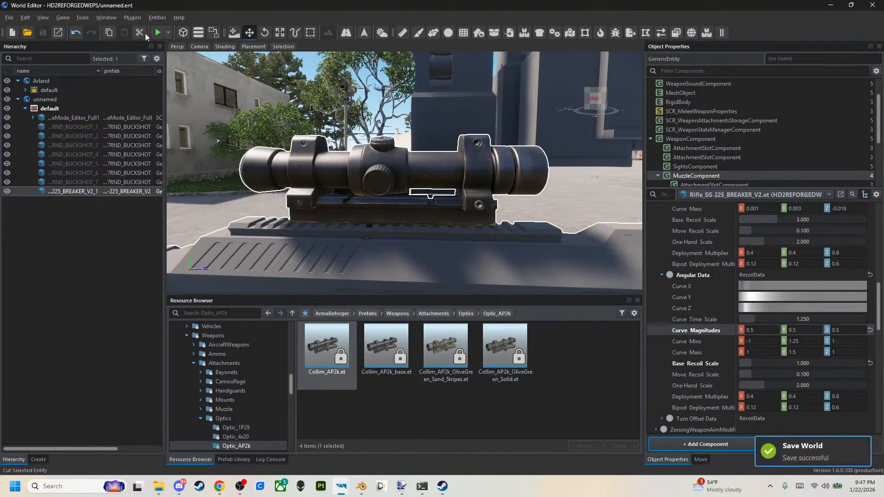
# Start play mode, equip the rifle with a buckshot magazine and fire at the grey building to check the recoil.
pyautogui.click(157, 35)
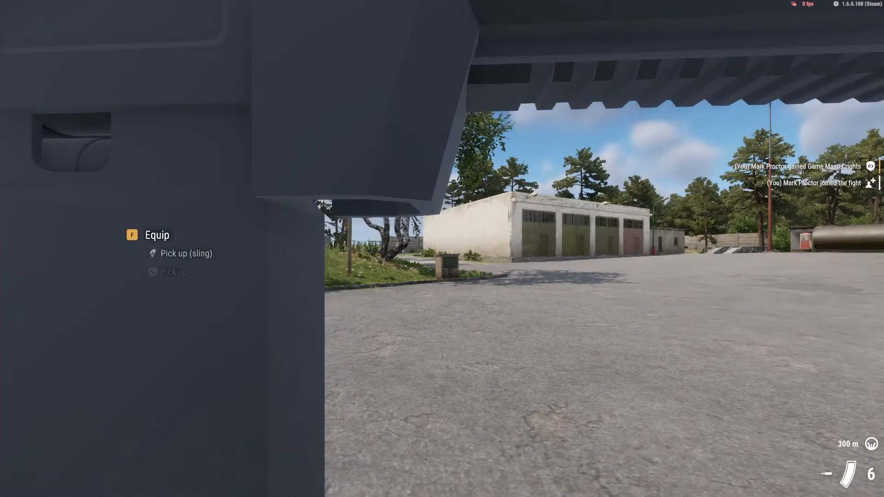
pyautogui.press('f')
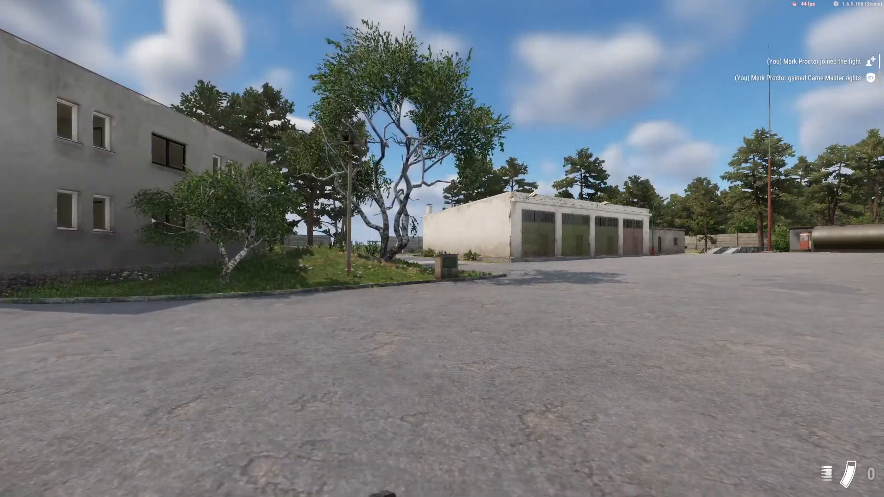
pyautogui.press('f')
pyautogui.press('f')
pyautogui.press('f')
pyautogui.press('f')
pyautogui.press('f')
pyautogui.press('f')
pyautogui.press('f')
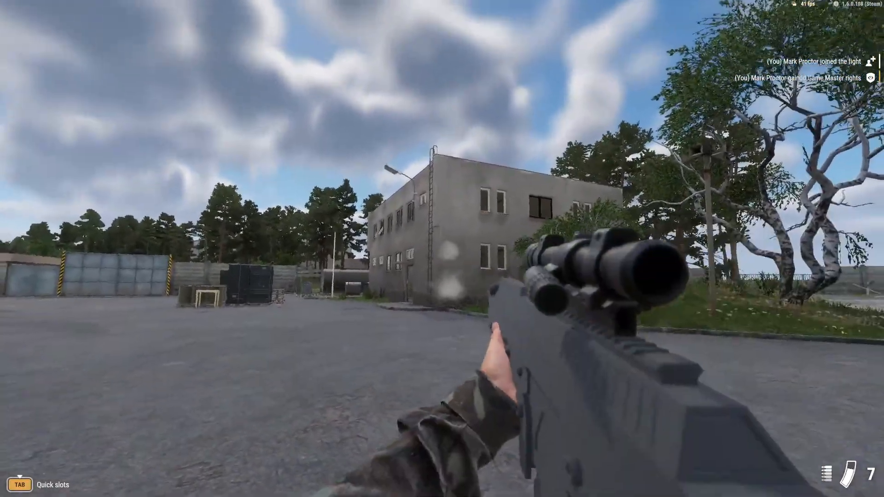
pyautogui.rightClick(442, 249)
pyautogui.click(442, 249)
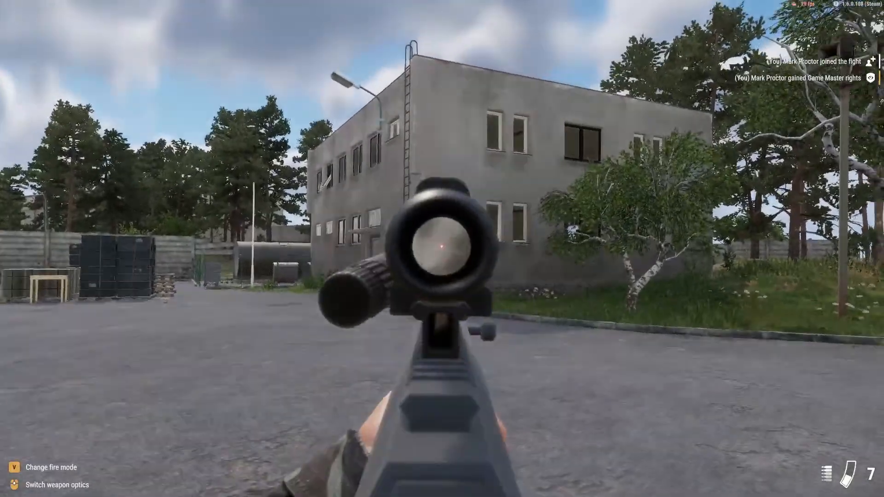
pyautogui.press('w')
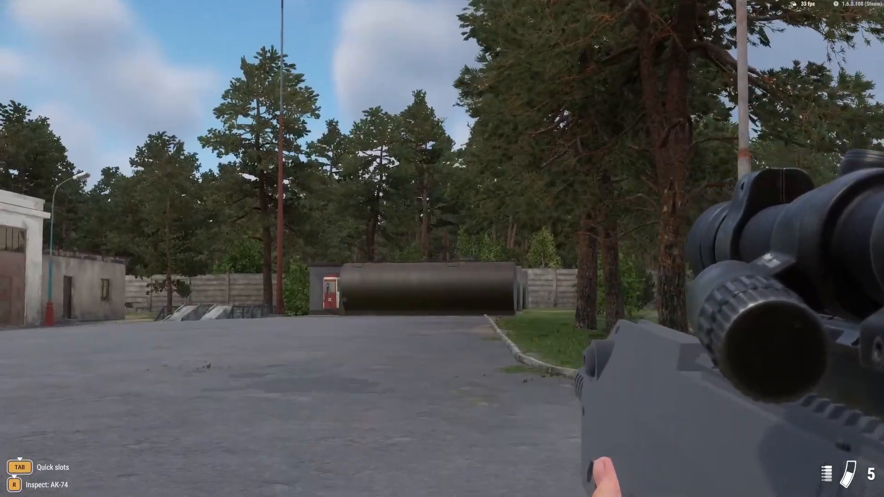
# Aim at the large tank and the garages, switching between optic views to check the sight picture, reload and end play mode.
pyautogui.rightClick(442, 248)
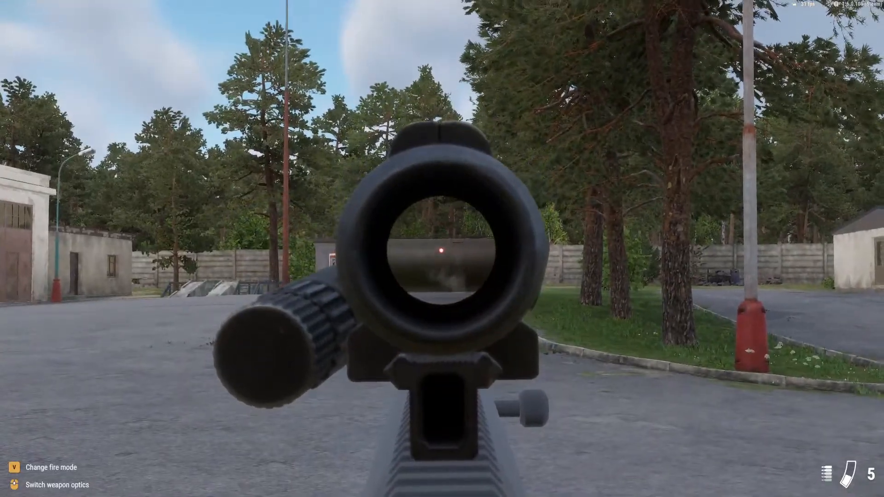
pyautogui.middleClick(442, 249)
pyautogui.middleClick(442, 249)
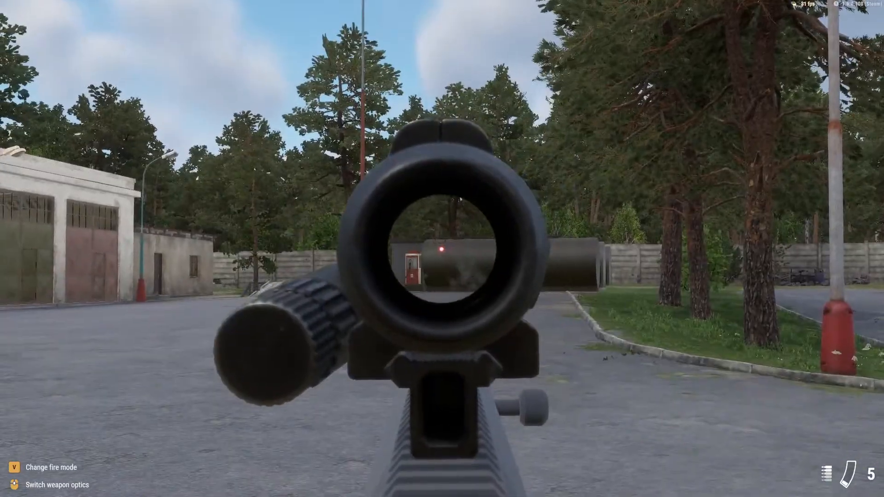
pyautogui.middleClick(442, 248)
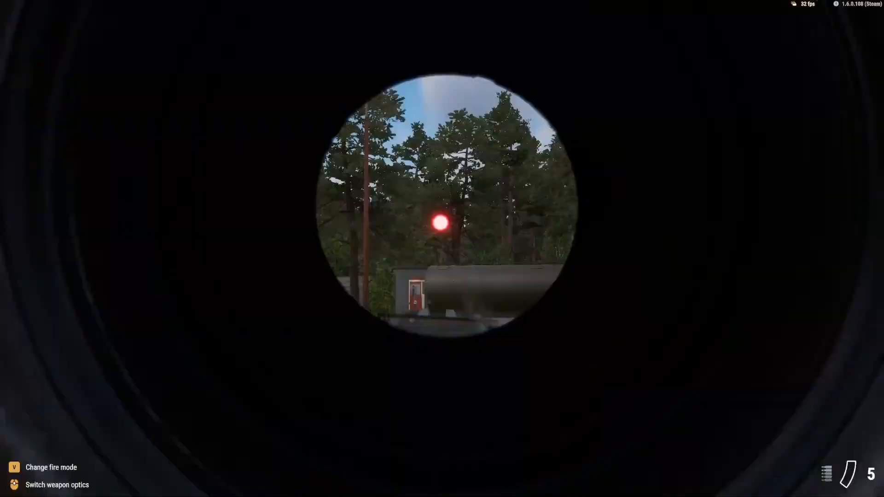
pyautogui.middleClick(442, 248)
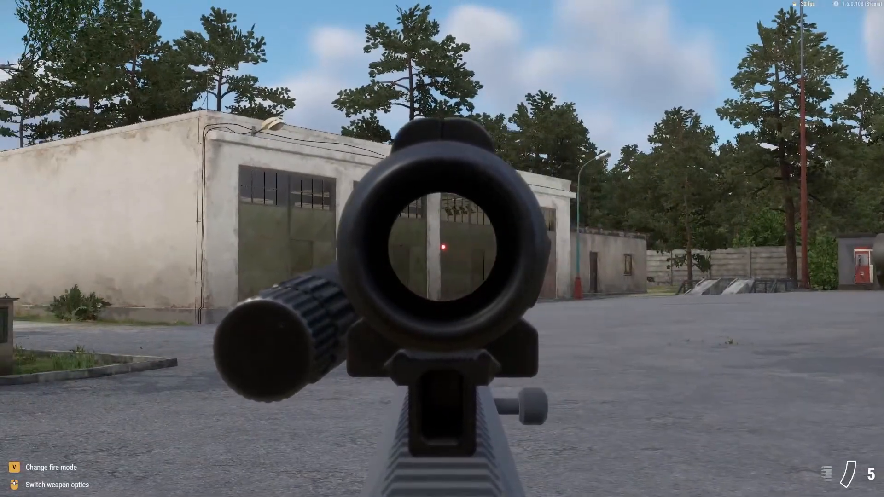
pyautogui.press('r')
pyautogui.press('Escape')
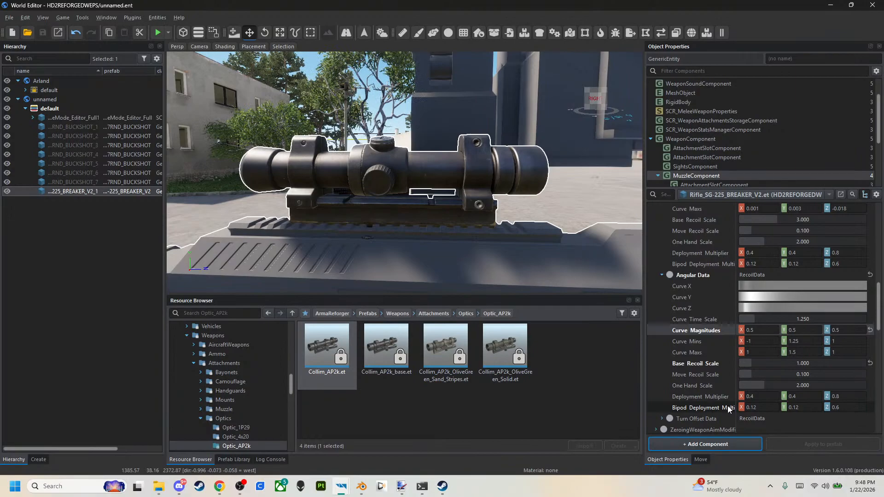
# Set the Linear Data's Base Recoil Scale to 0 in the recoil modifier.
pyautogui.scroll(-1, 728, 409)
pyautogui.scroll(4, 717, 382)
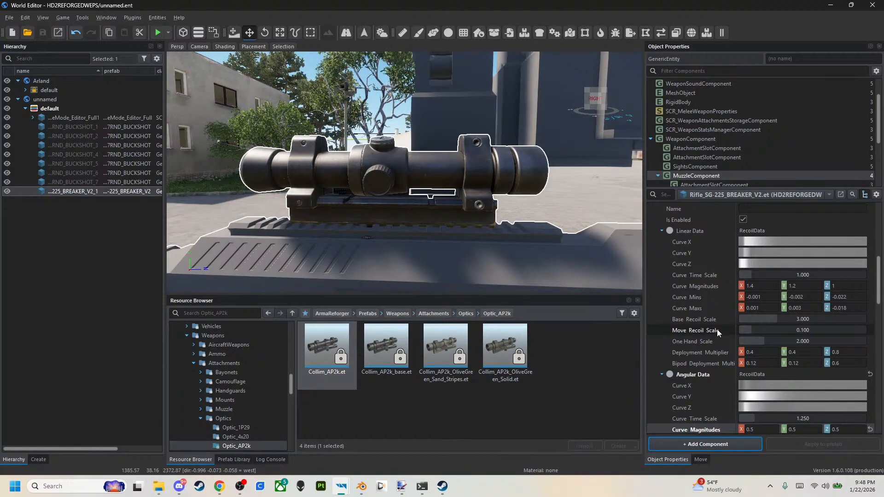
pyautogui.scroll(-1, 717, 329)
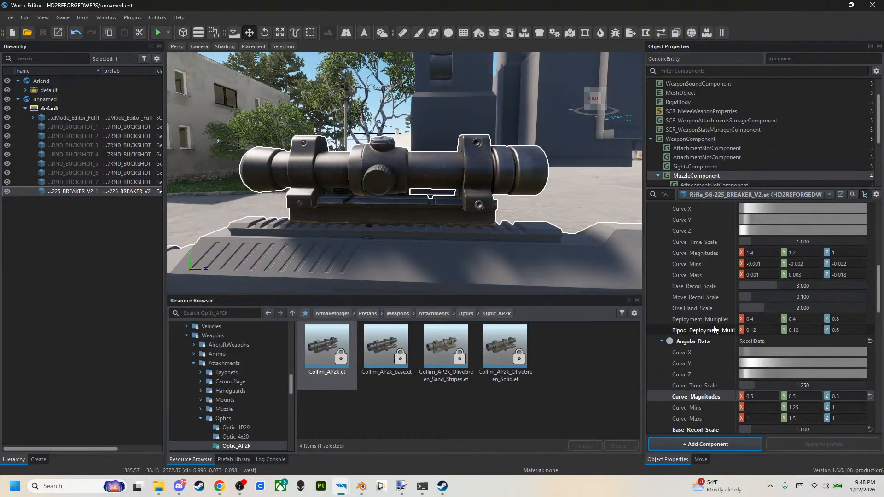
pyautogui.scroll(-1, 715, 330)
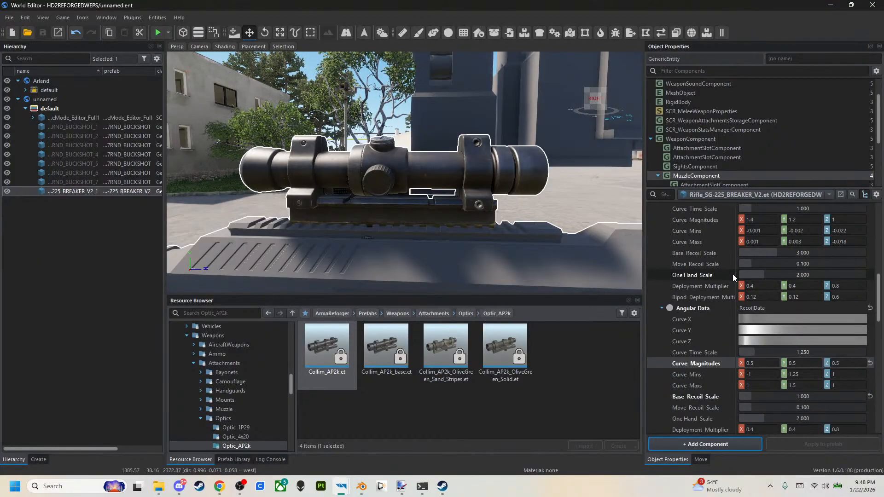
pyautogui.scroll(1, 732, 275)
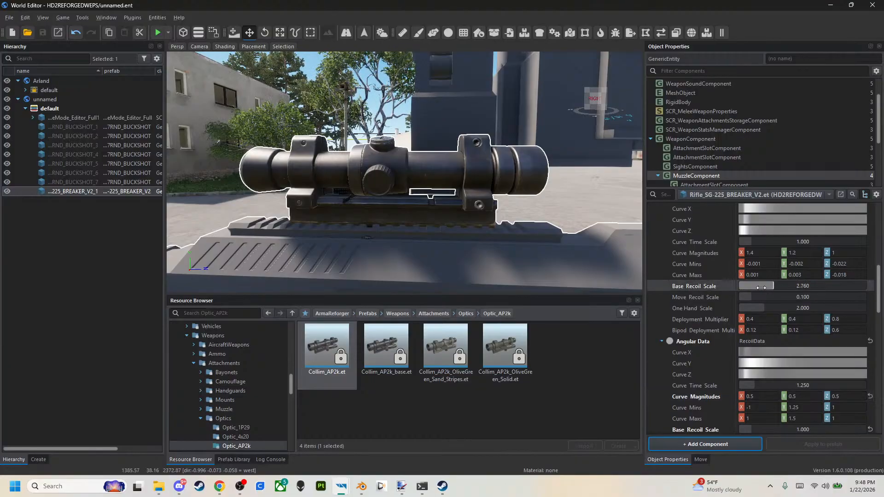
pyautogui.moveTo(776, 286); pyautogui.dragTo(739, 287)
# Try setting the Angular Data's Base Recoil Scale and the Move Recoil Scale of both Angular and Linear Data to 0.
pyautogui.scroll(-1, 749, 384)
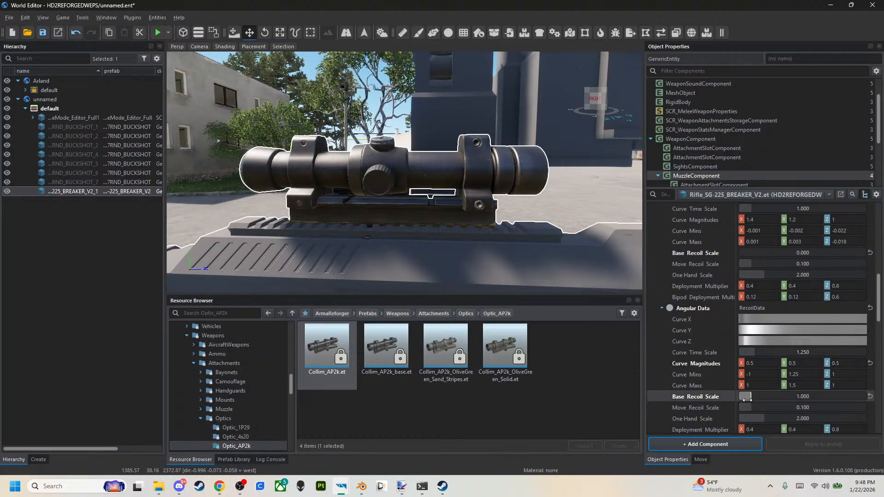
pyautogui.moveTo(747, 396); pyautogui.dragTo(738, 408)
pyautogui.moveTo(751, 264); pyautogui.dragTo(739, 264)
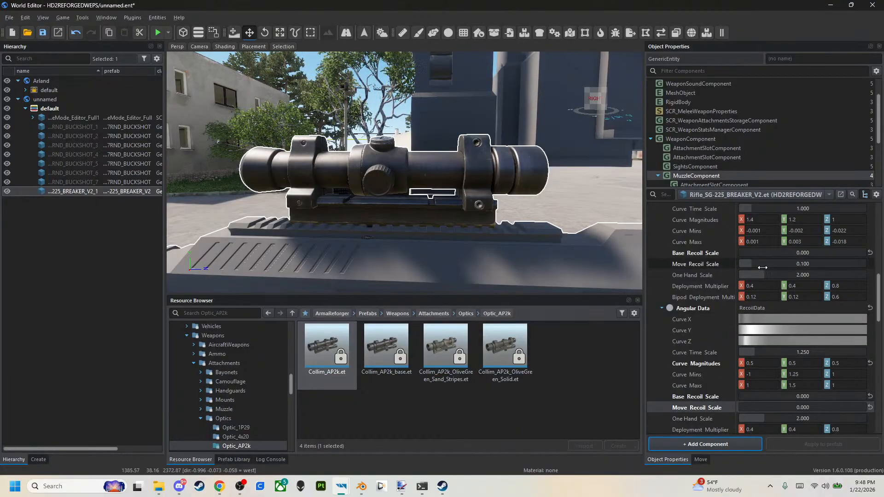
# Try setting the Linear Data's Curve Magnitudes to 0 on all three axes.
pyautogui.click(759, 219)
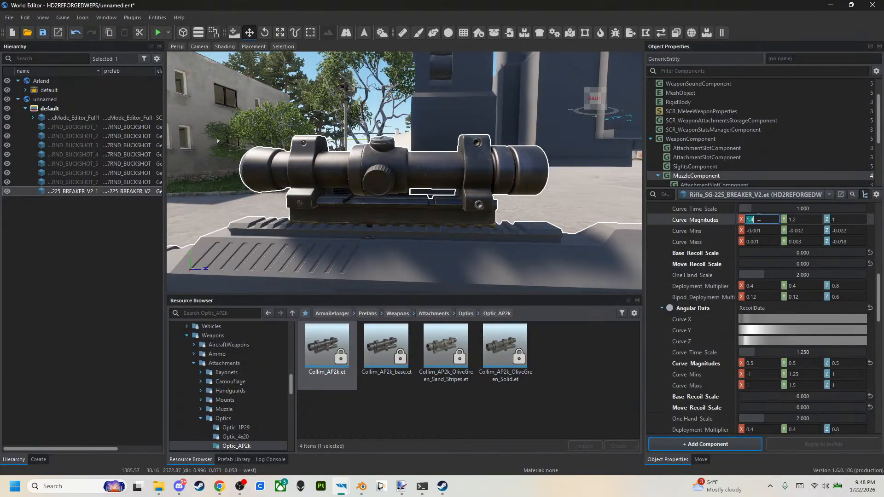
pyautogui.click(801, 220)
pyautogui.write('00')
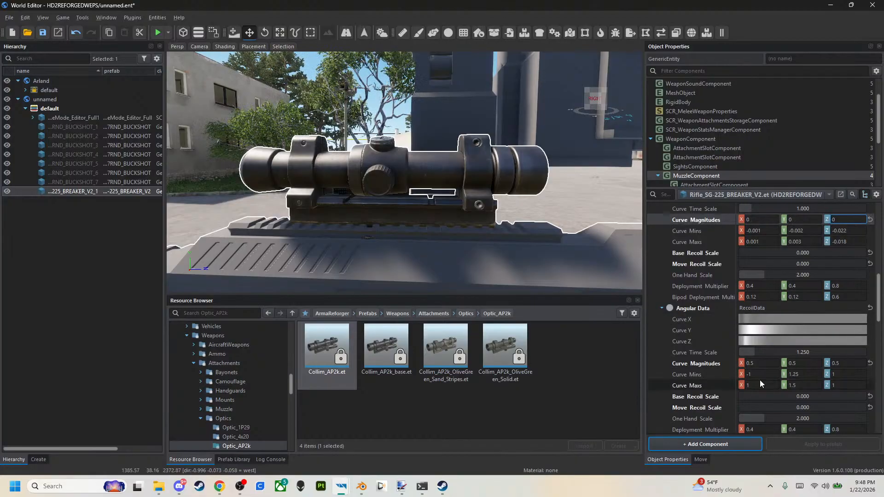
# Try to zero the Angular Data's Curve Magnitudes and save the world.
pyautogui.click(773, 363)
pyautogui.doubleClick(836, 365)
pyautogui.write('0')
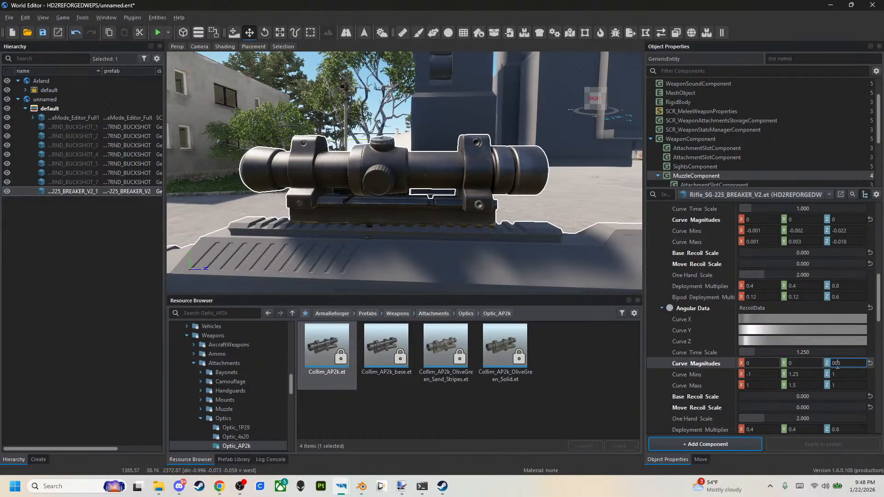
pyautogui.click(43, 32)
# Start play mode, equip the rifle, fire through the scope near the garages to check the recoil, and end play mode.
pyautogui.click(157, 33)
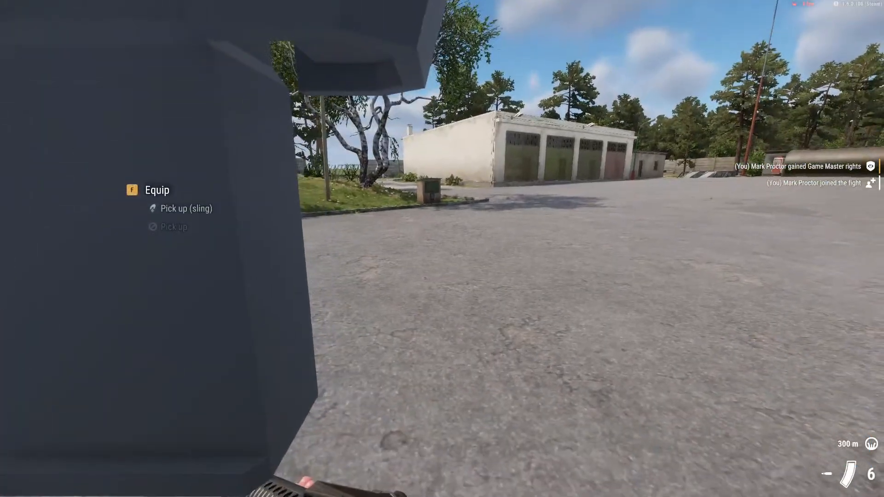
pyautogui.press('s')
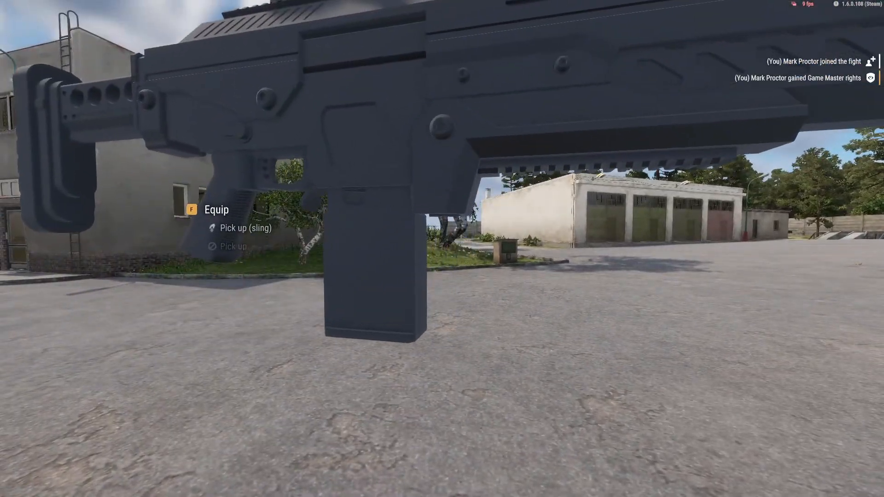
pyautogui.press('f')
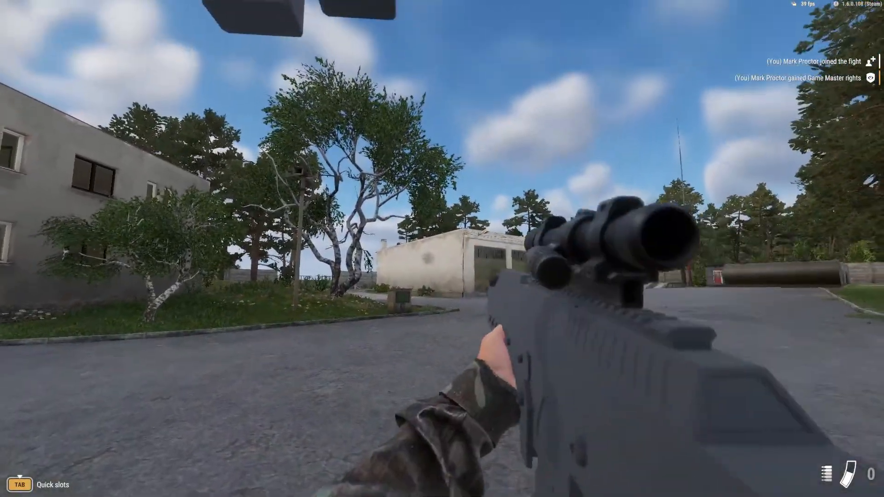
pyautogui.rightClick(442, 249)
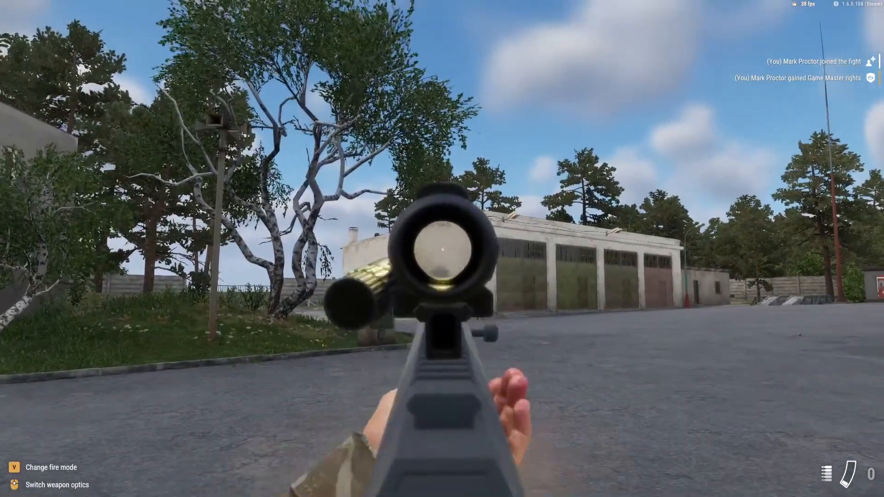
pyautogui.press('y')
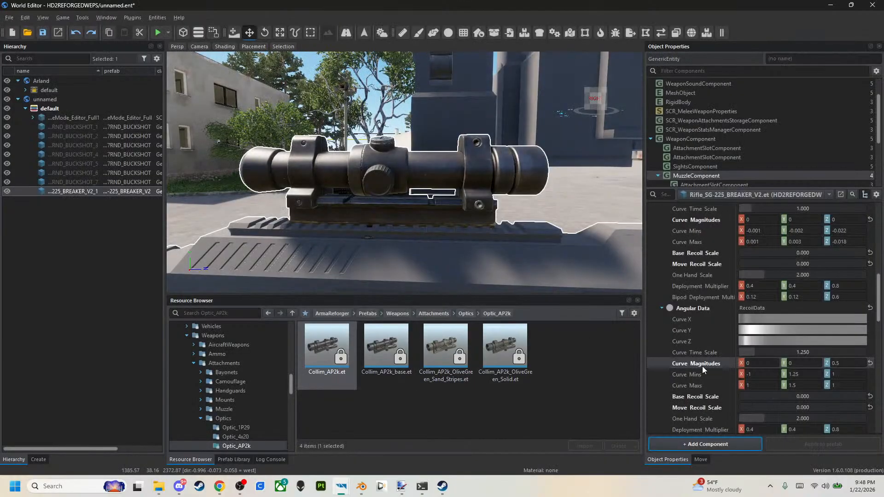
# Undo the recoil edits made after zeroing the linear Base Recoil Scale, and set the Linear Data's Curve Magnitudes to 0.1 on all axes.
pyautogui.hotkey('ctrl', 'z')
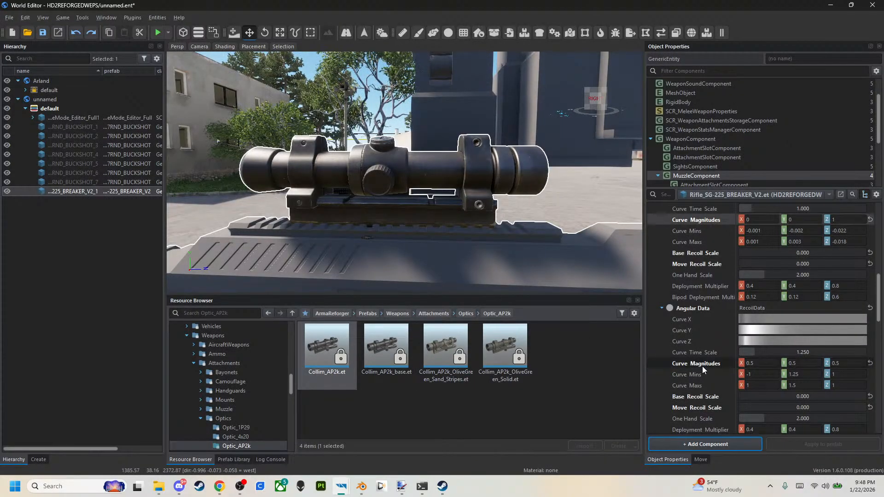
pyautogui.hotkey('ctrl', 'z')
pyautogui.hotkey('ctrl', 'z')
pyautogui.hotkey('ctrl', 'z')
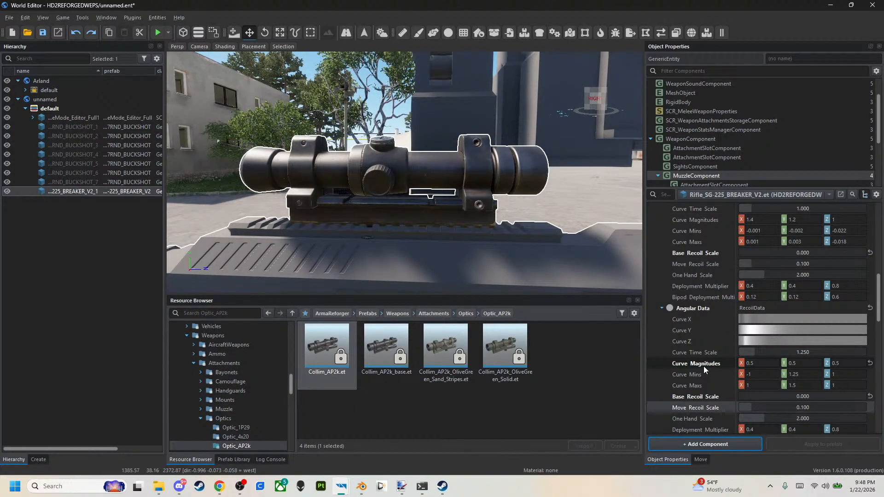
pyautogui.hotkey('ctrl', 'z')
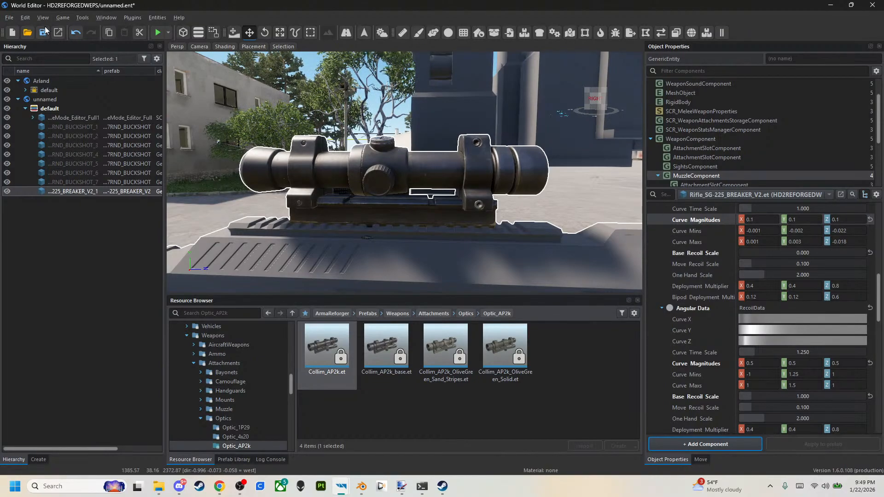
# Start play mode, equip the rifle and fire through the scope toward the garages to check the recoil.
pyautogui.click(159, 33)
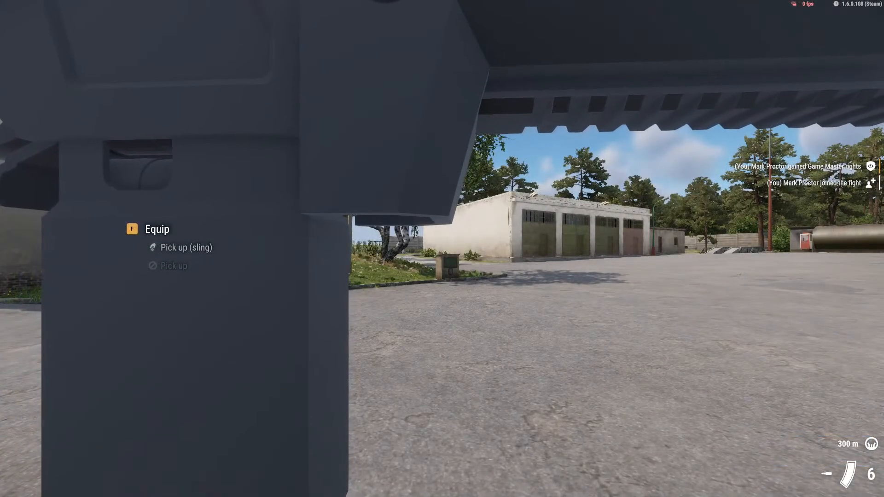
pyautogui.press('s')
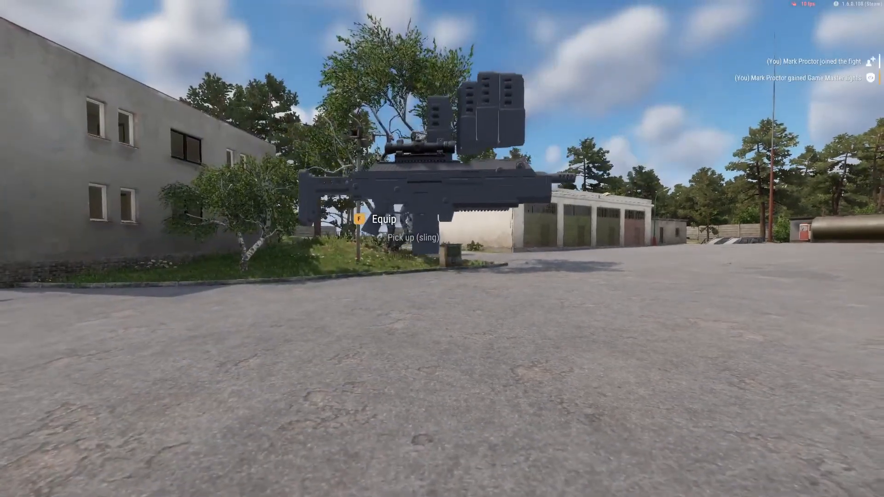
pyautogui.press('f')
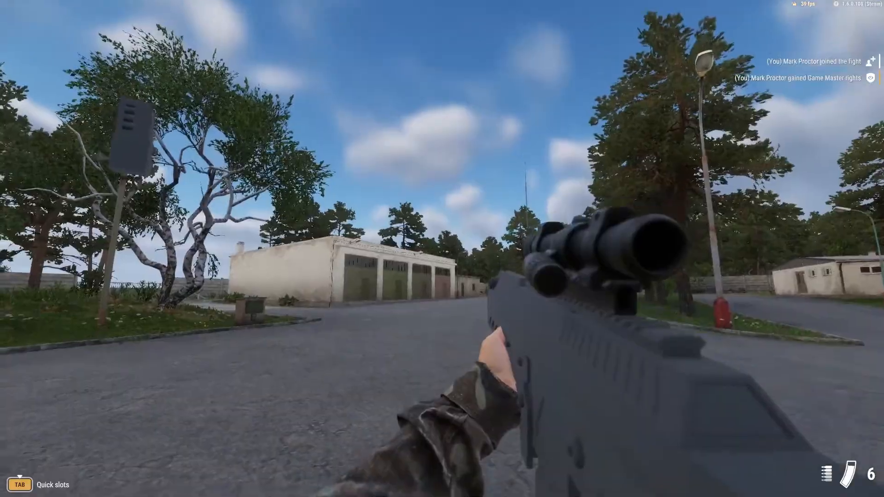
pyautogui.click(442, 248)
pyautogui.rightClick(442, 248)
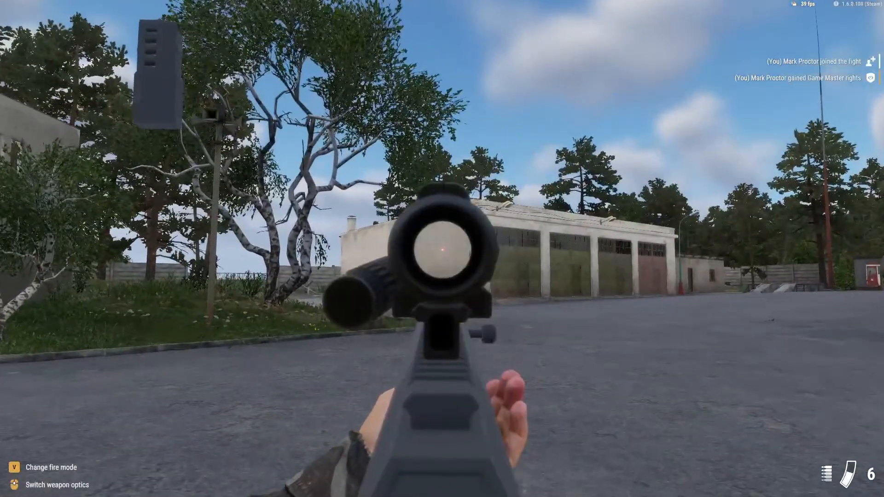
pyautogui.click(442, 248)
pyautogui.click(442, 249)
pyautogui.rightClick(442, 248)
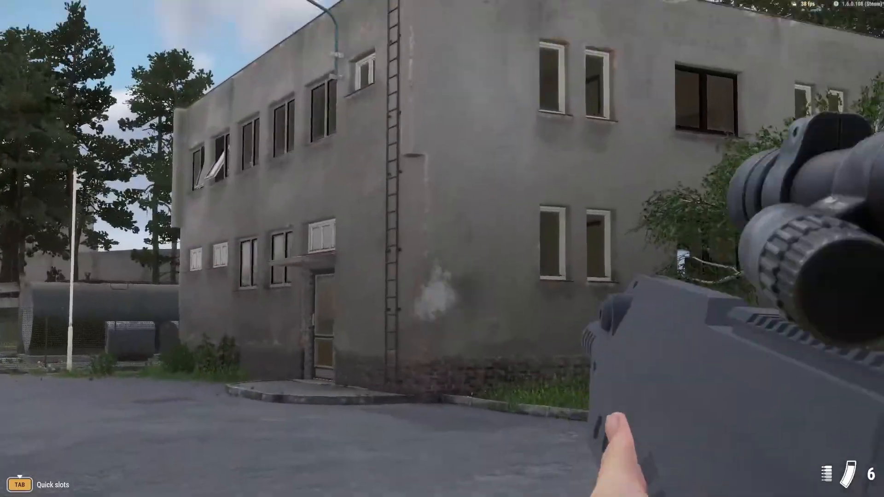
# Fire at the grey building, watch the soldier shoot and reload in third-person view, and return to first person.
pyautogui.click(442, 249)
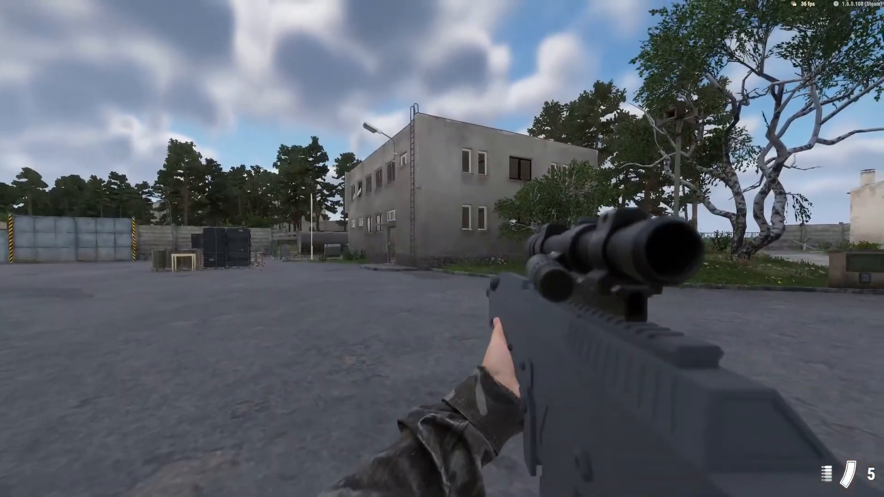
pyautogui.rightClick(442, 249)
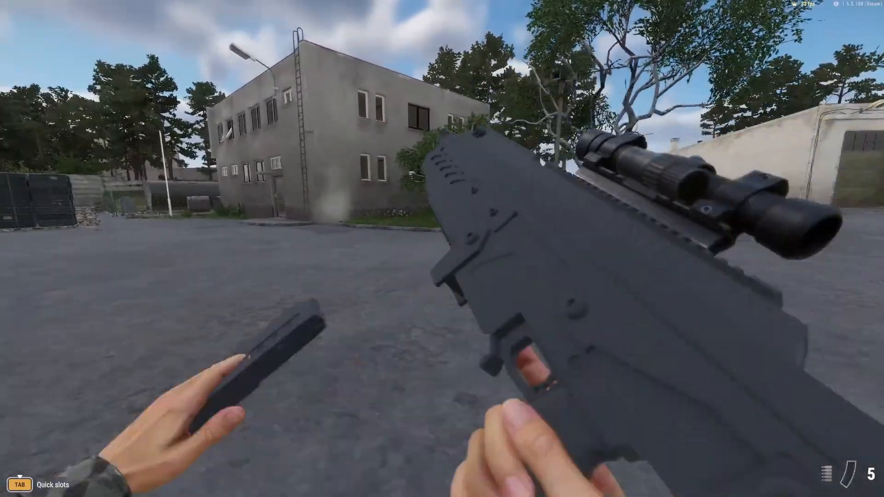
pyautogui.press('v')
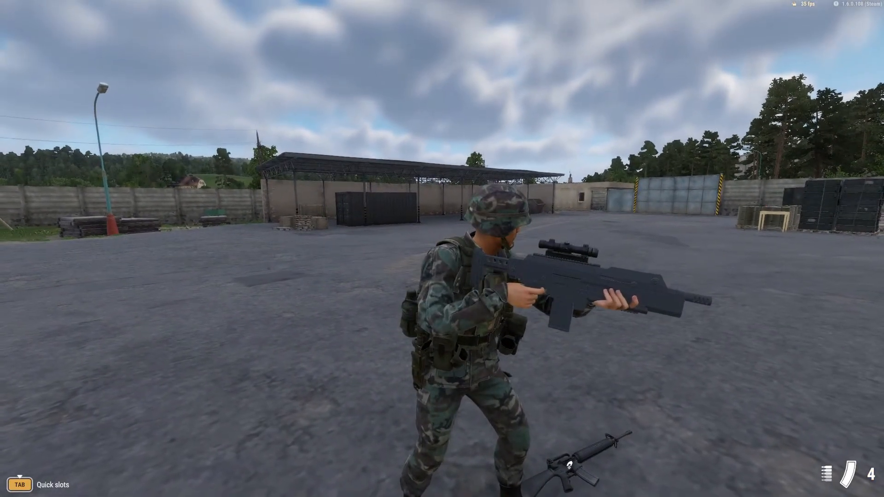
pyautogui.click(442, 248)
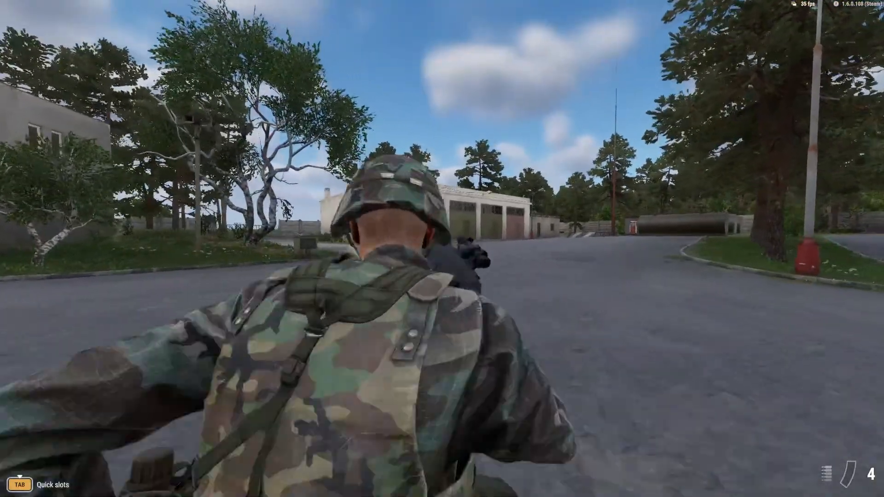
pyautogui.press('v')
pyautogui.press('r')
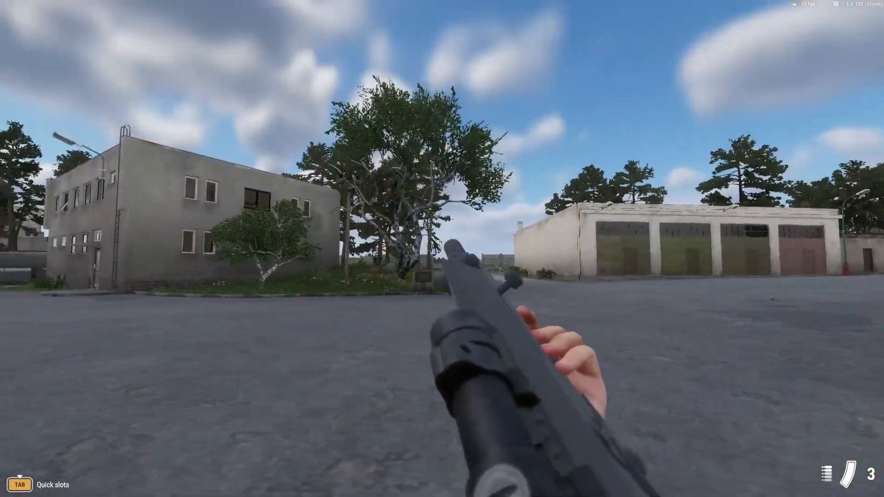
# Fire through the scope and from the hip around the garages, reloading between bursts to compare the recoil, and end play mode.
pyautogui.rightClick(442, 249)
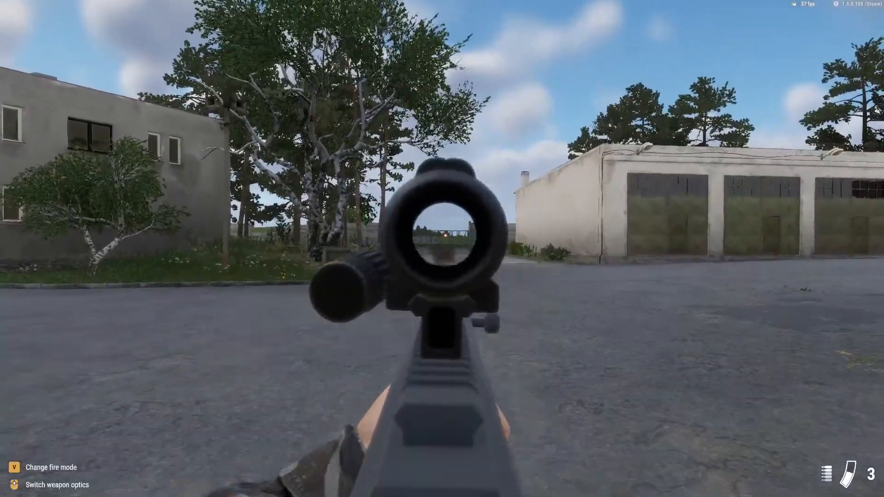
pyautogui.click(442, 249)
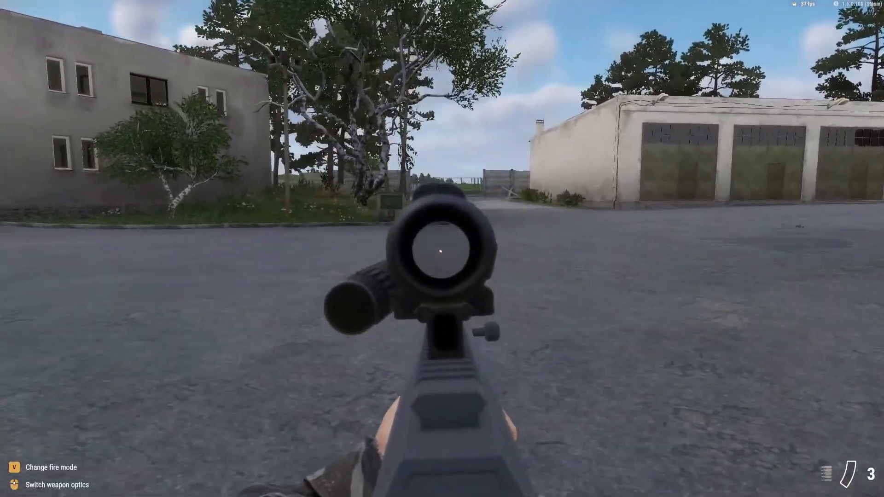
pyautogui.rightClick(442, 249)
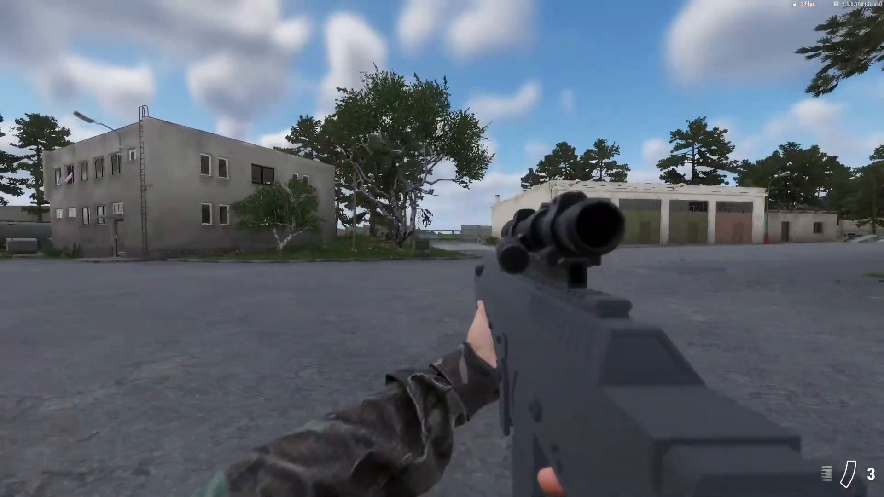
pyautogui.press('r')
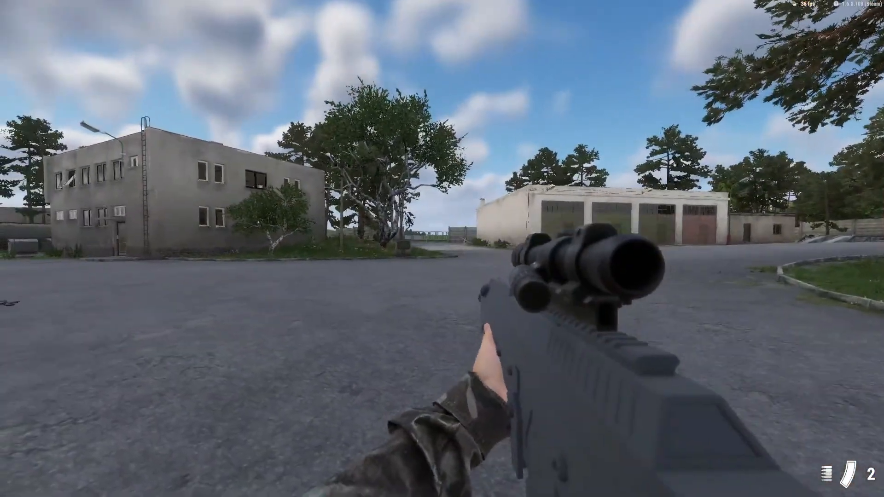
pyautogui.rightClick(442, 248)
pyautogui.click(443, 248)
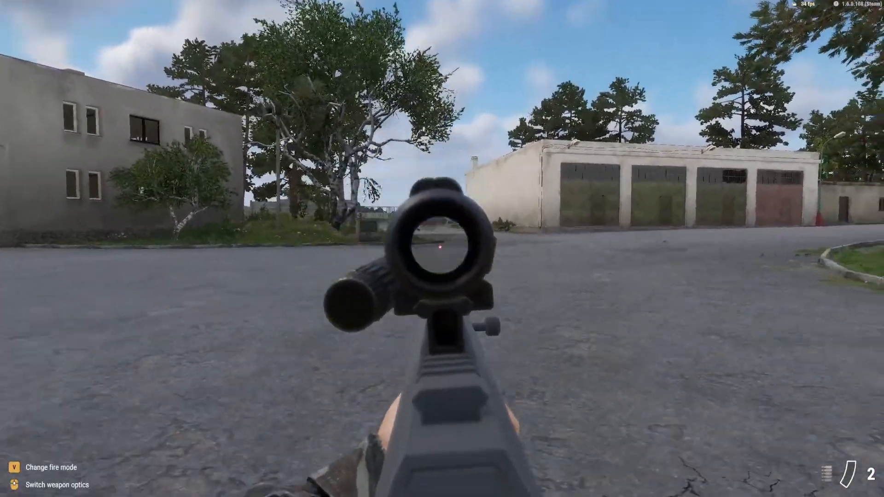
pyautogui.rightClick(442, 248)
pyautogui.press('r')
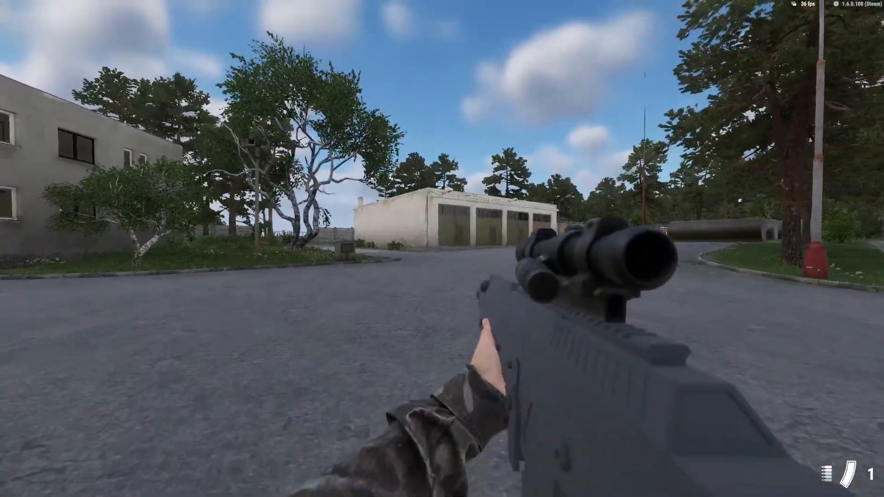
pyautogui.click(442, 248)
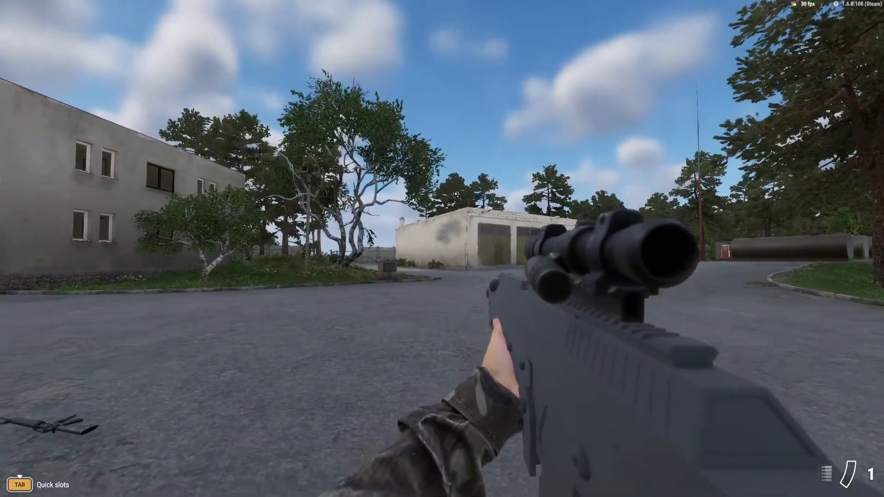
pyautogui.press('Escape')
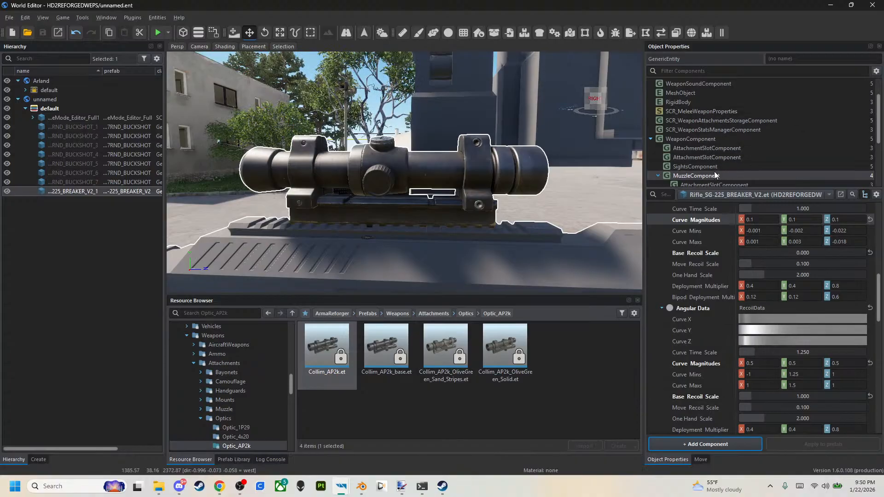
# Collapse the muzzle's linear, angular and overall recoil modifier settings, and set its Dispersion Range to 10.
pyautogui.scroll(3, 661, 254)
pyautogui.click(662, 231)
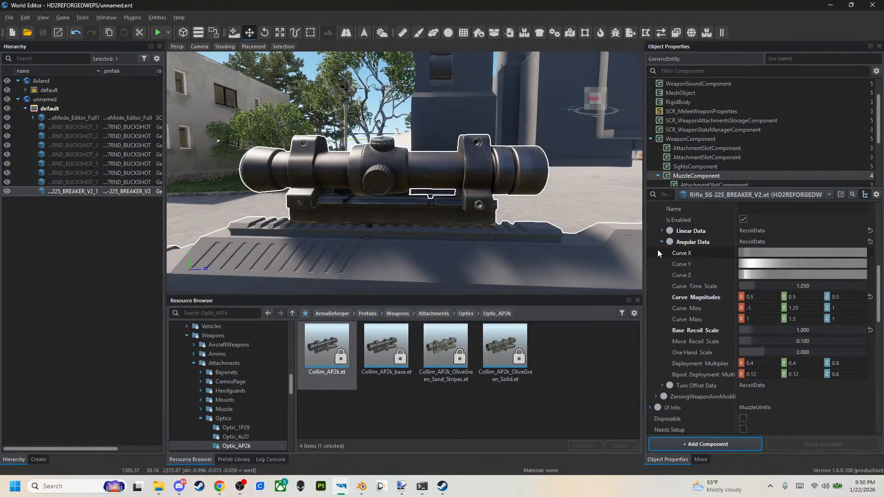
pyautogui.click(662, 243)
pyautogui.scroll(2, 661, 245)
pyautogui.click(656, 264)
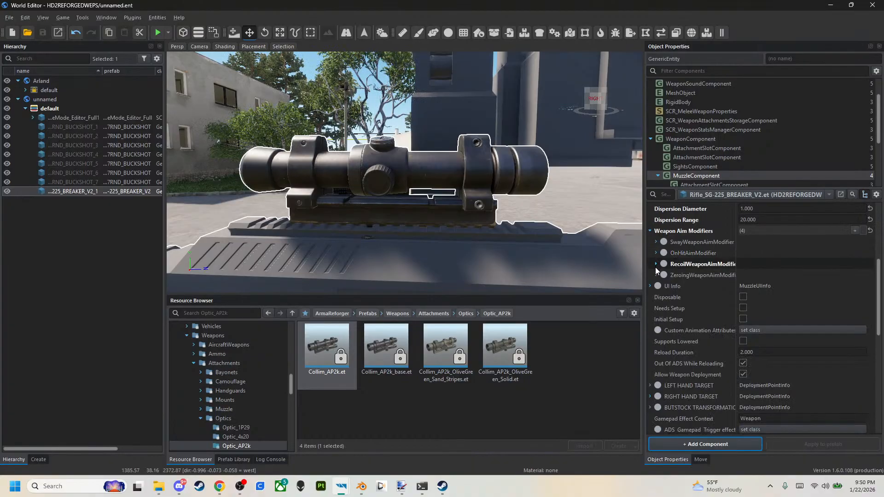
pyautogui.scroll(-1, 657, 320)
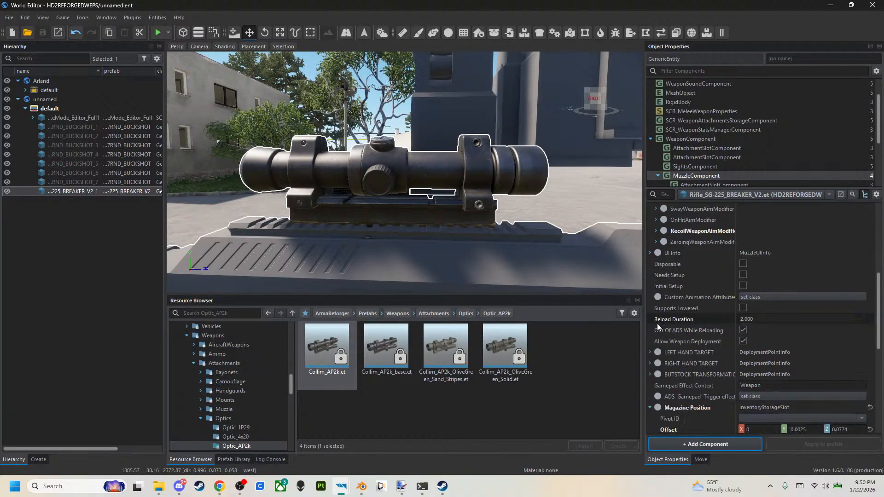
pyautogui.scroll(-5, 662, 324)
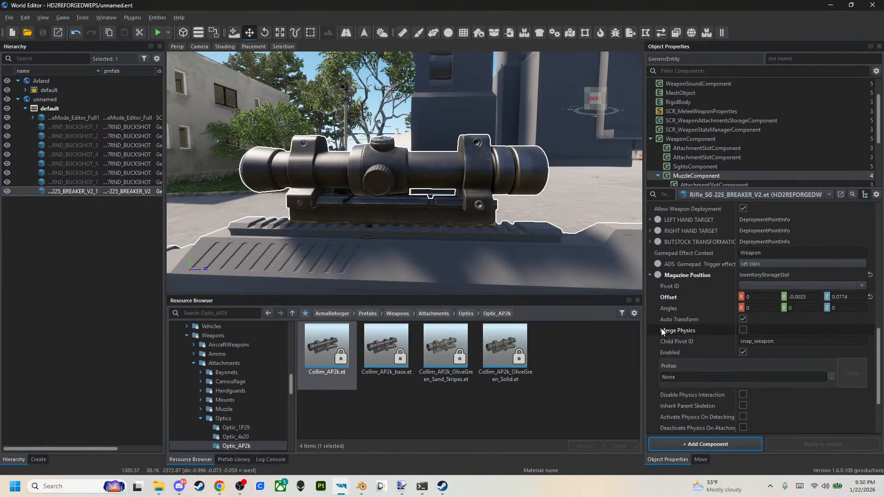
pyautogui.scroll(10, 660, 318)
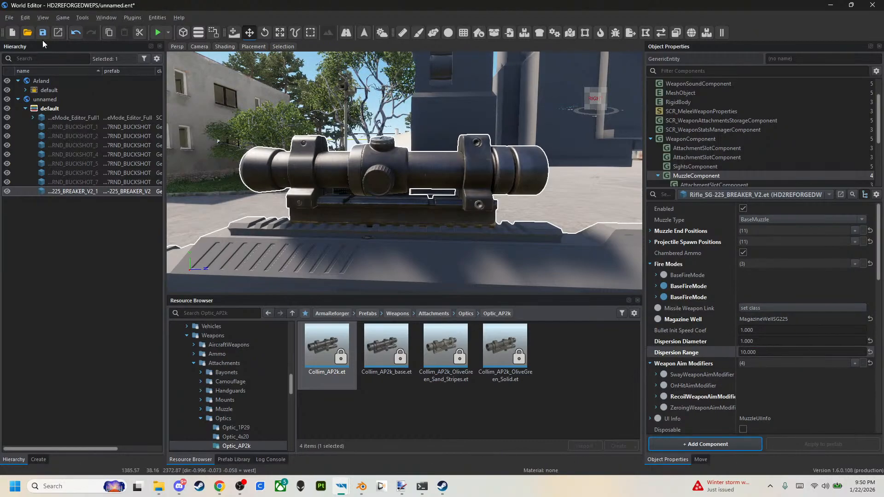
# Start play mode, equip the rifle, fire from the hip at the grey building to check the buckshot spread, and reload.
pyautogui.click(156, 33)
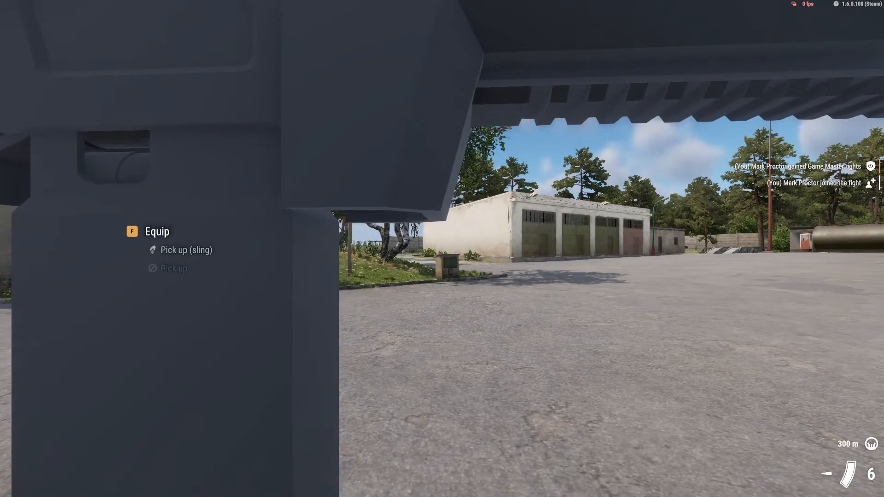
pyautogui.press('f')
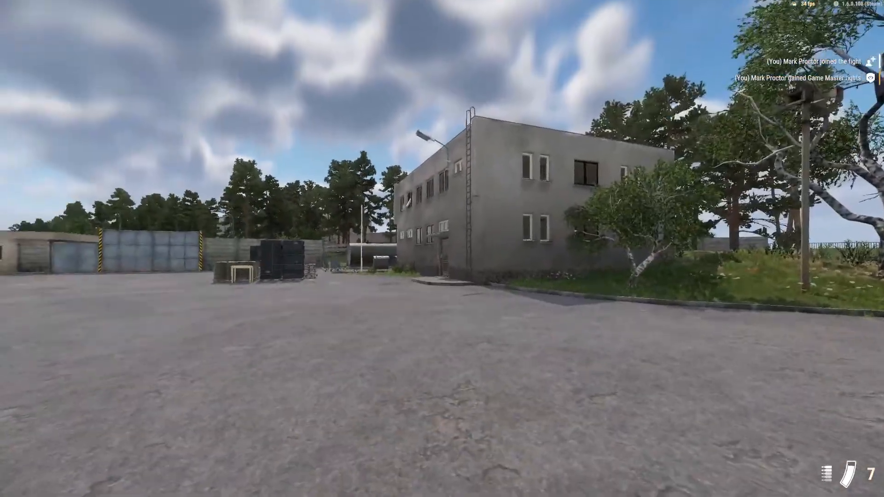
pyautogui.click(442, 248)
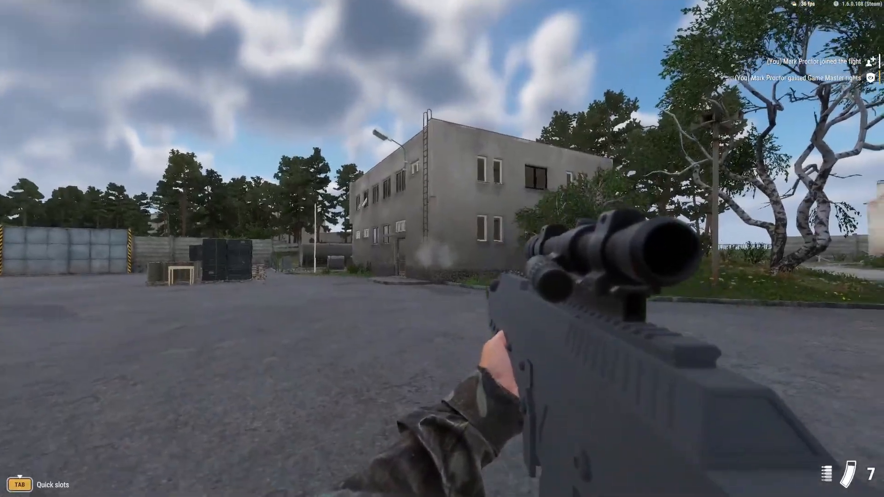
pyautogui.press('w')
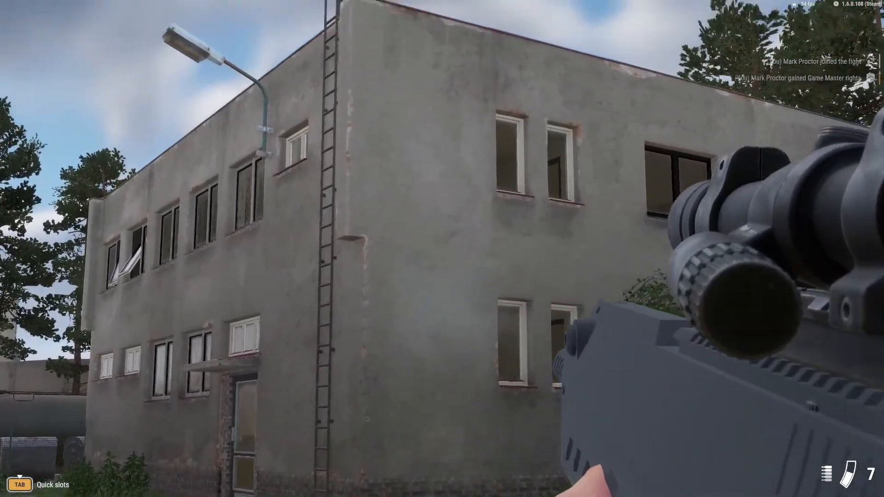
pyautogui.click(442, 248)
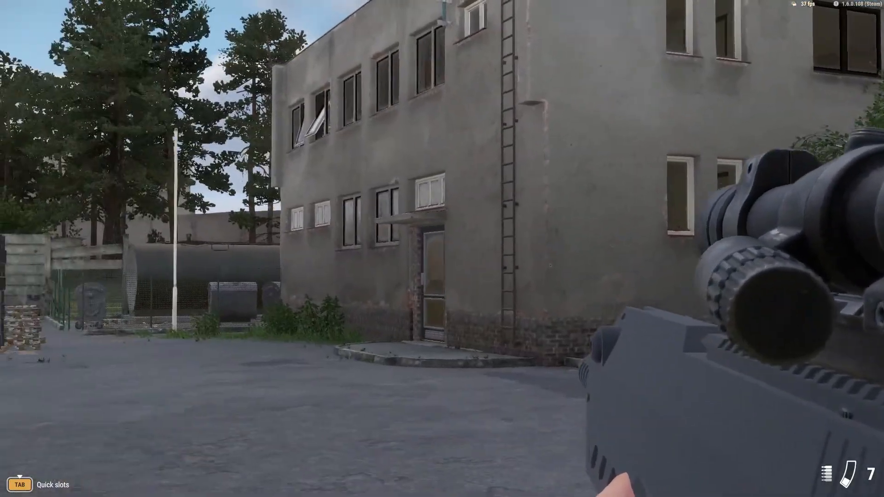
pyautogui.click(442, 248)
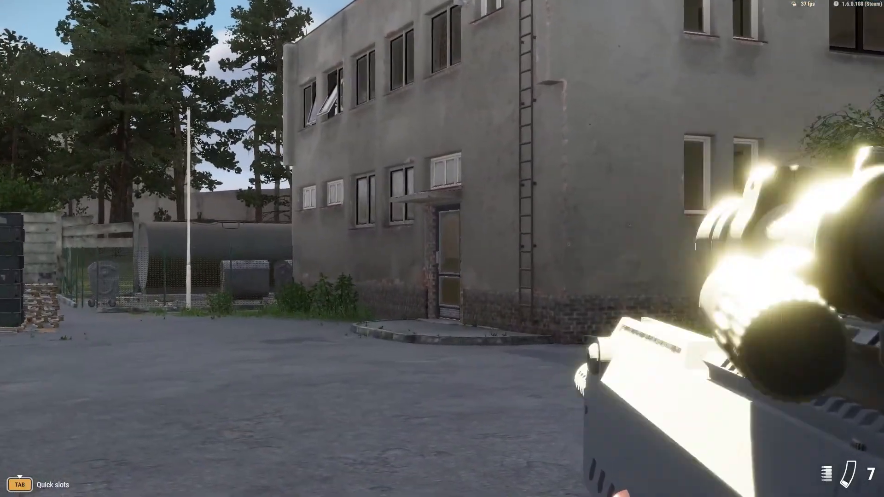
pyautogui.press('s')
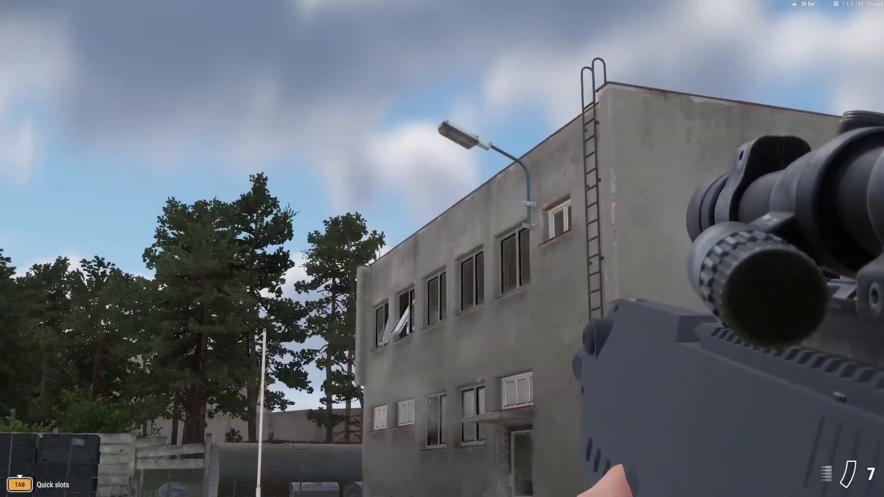
pyautogui.press('r')
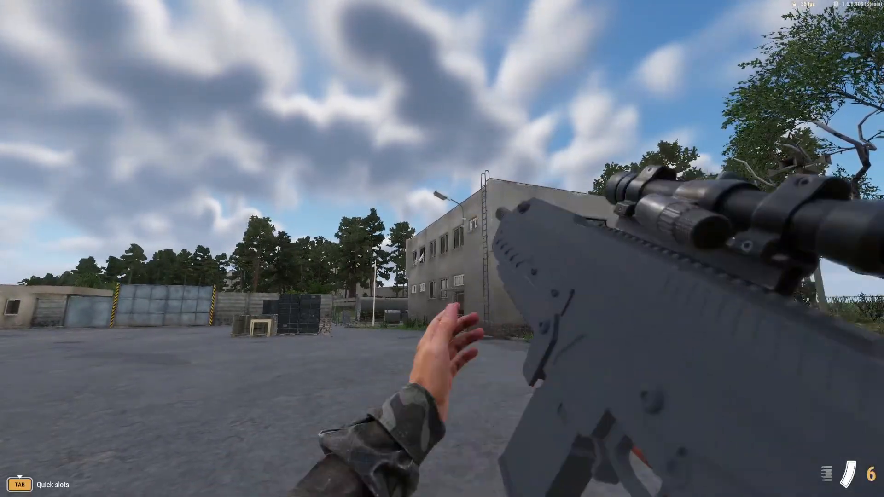
# Switch the rifle to single fire and back to automatic, shooting and reloading in each mode around the garages to compare the recoil.
pyautogui.press('v')
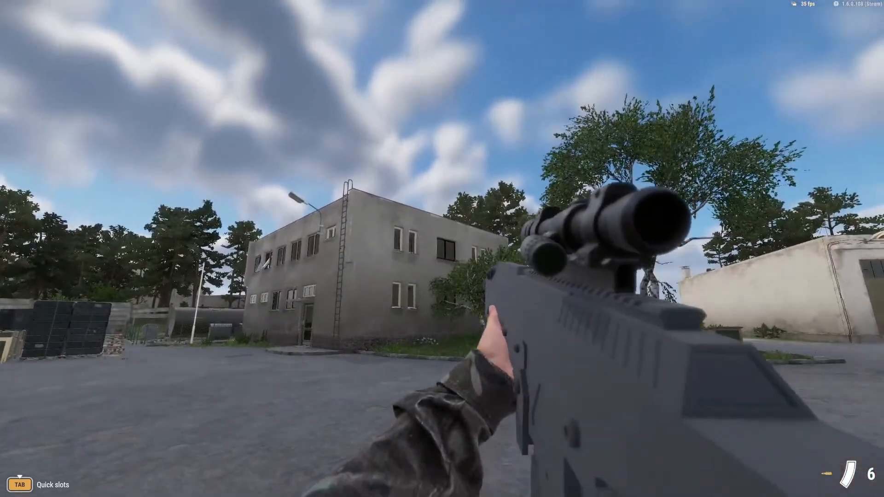
pyautogui.rightClick(442, 249)
pyautogui.click(442, 249)
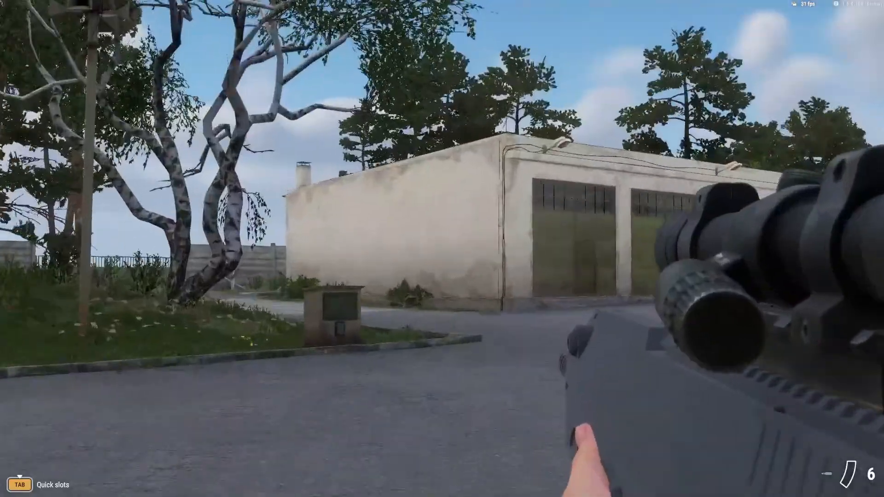
pyautogui.press('r')
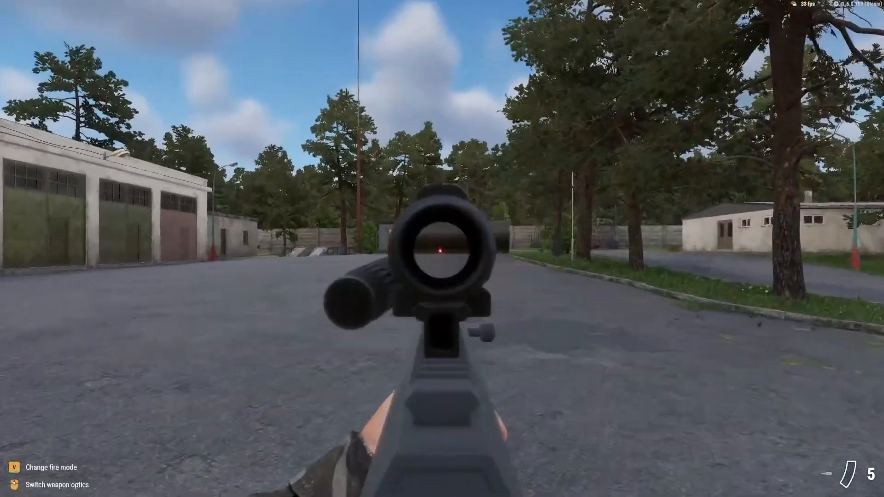
pyautogui.press('r')
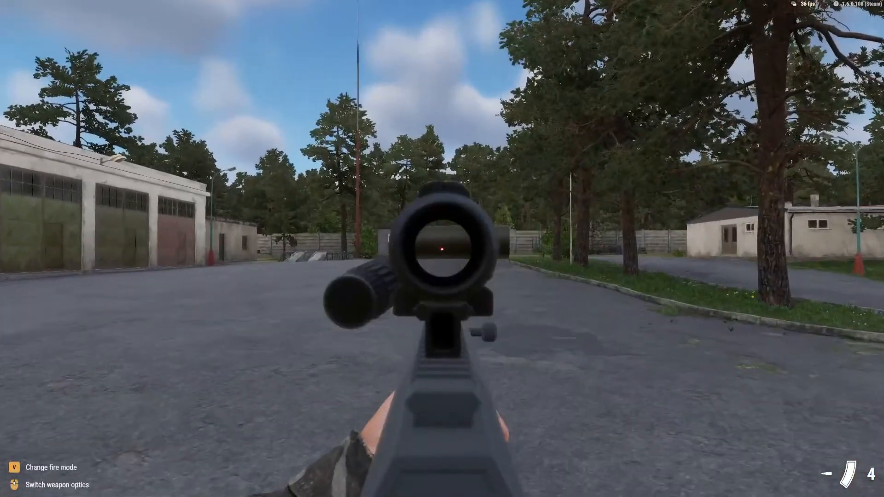
pyautogui.press('v')
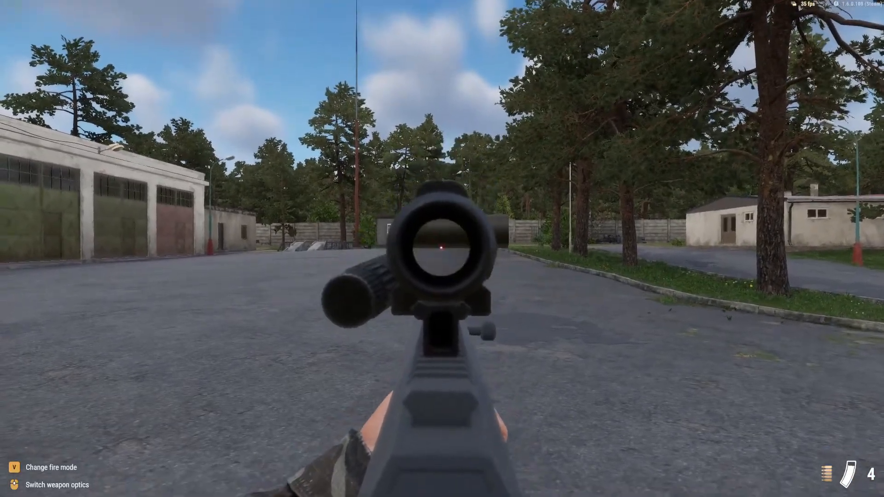
pyautogui.click(443, 248)
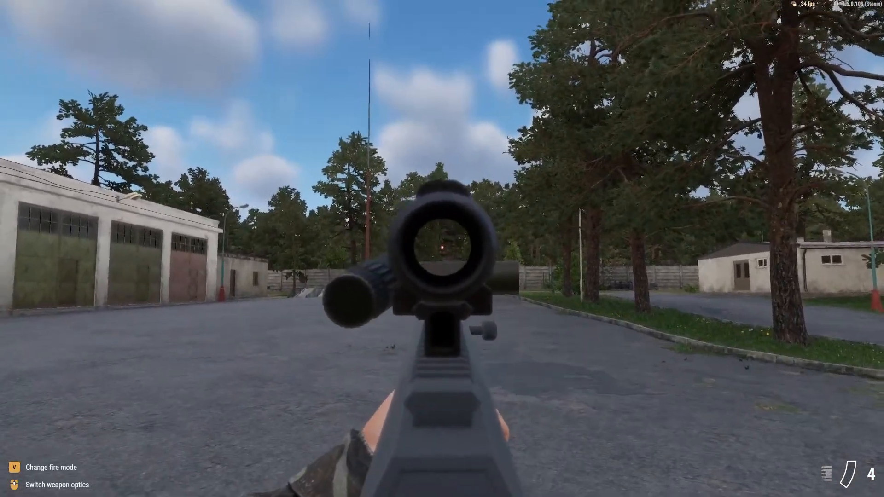
pyautogui.press('r')
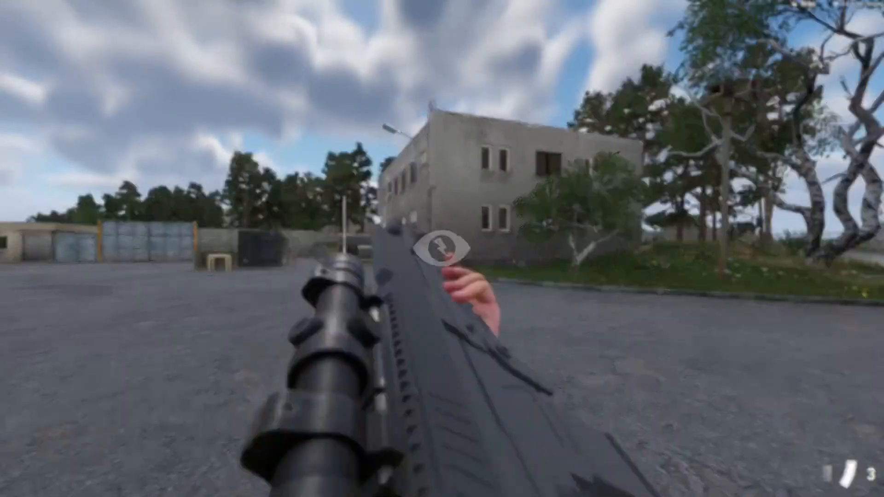
# Switch to Game Master, check the Entity Browser for US characters, and return to playing as the character.
pyautogui.press('y')
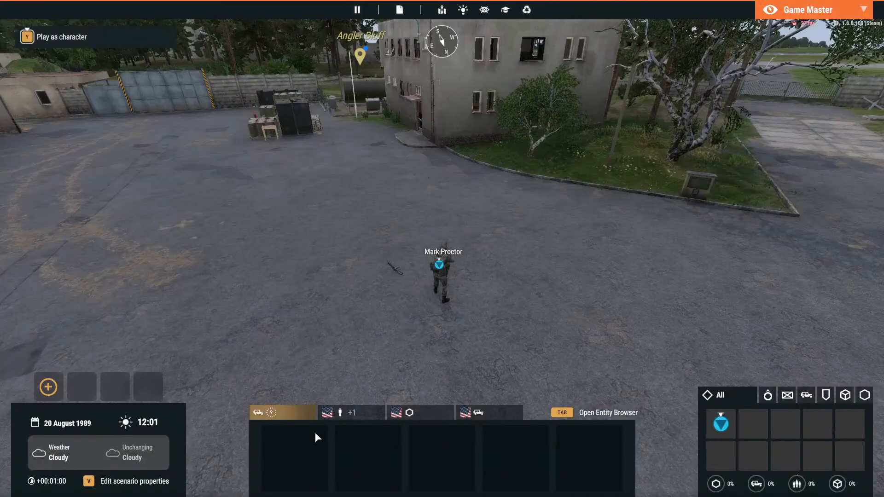
pyautogui.click(559, 414)
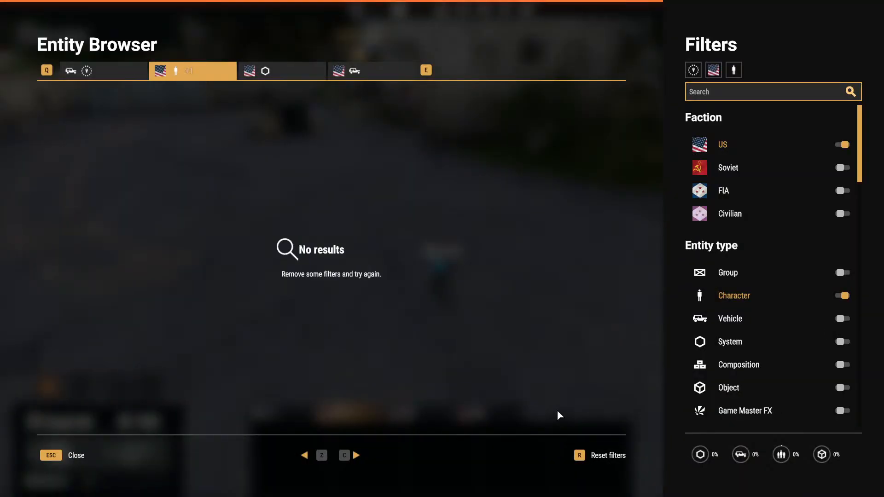
pyautogui.click(49, 456)
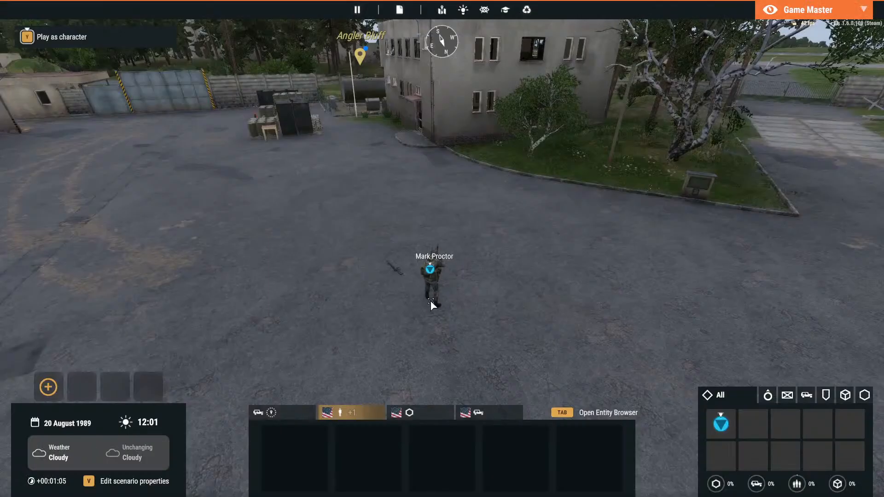
pyautogui.press('y')
# Walk to the grey building, open its entrance door, and go inside toward the glass inner door, firing the rifle at it.
pyautogui.press('w')
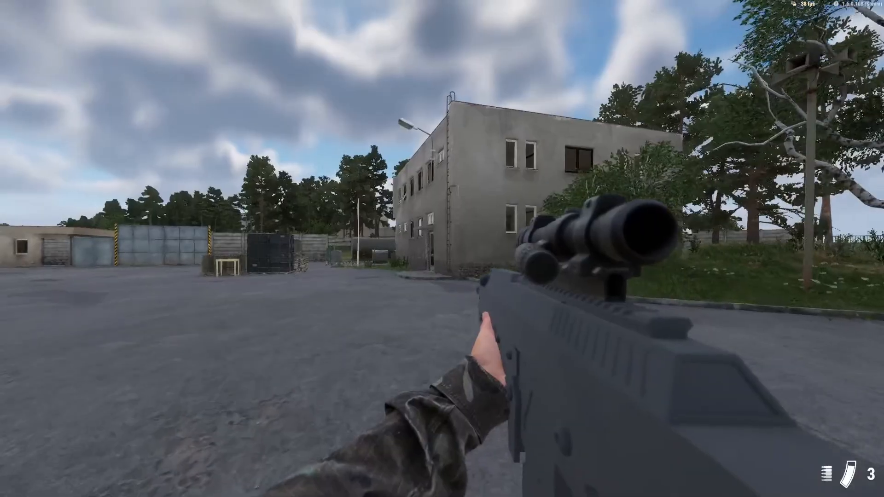
pyautogui.press('w')
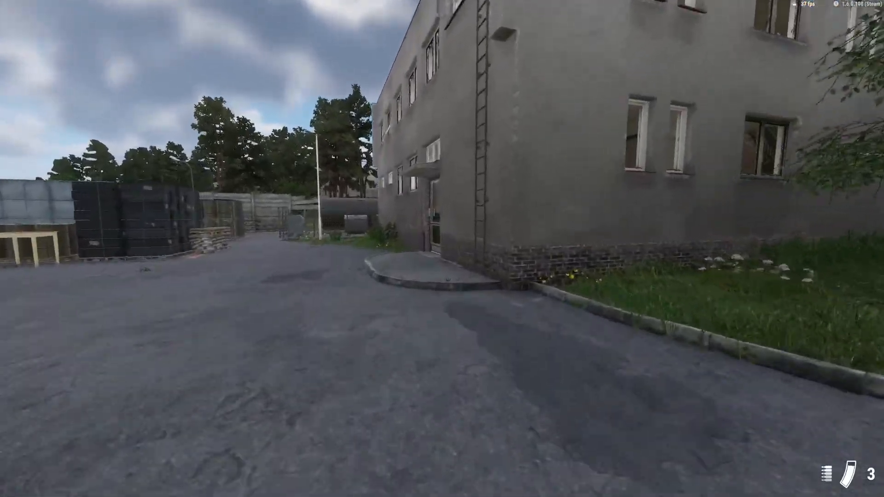
pyautogui.press('w')
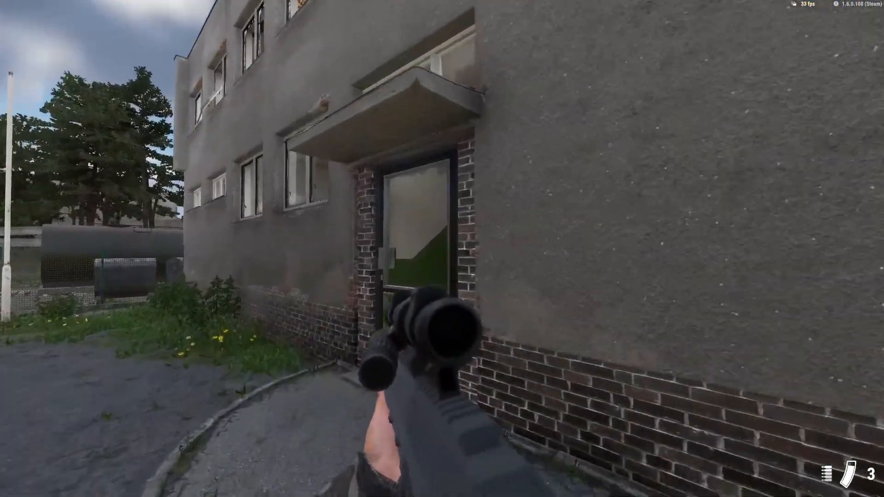
pyautogui.press('f')
pyautogui.press('w')
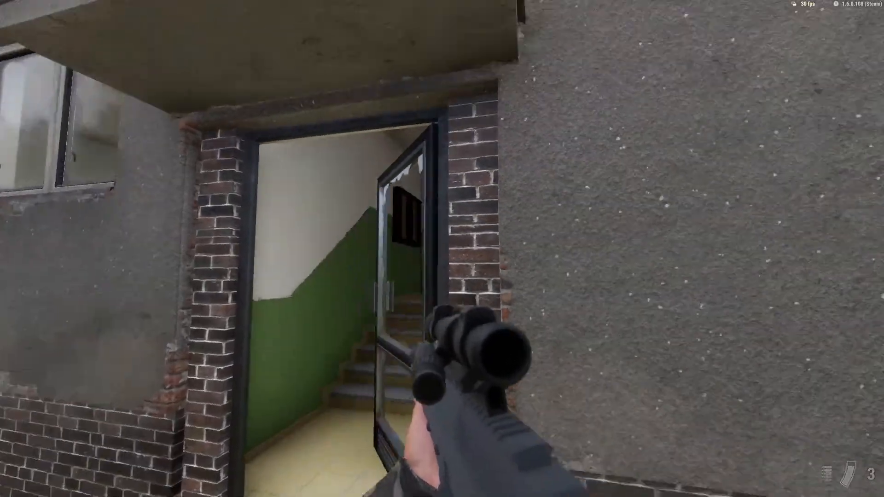
pyautogui.press('w')
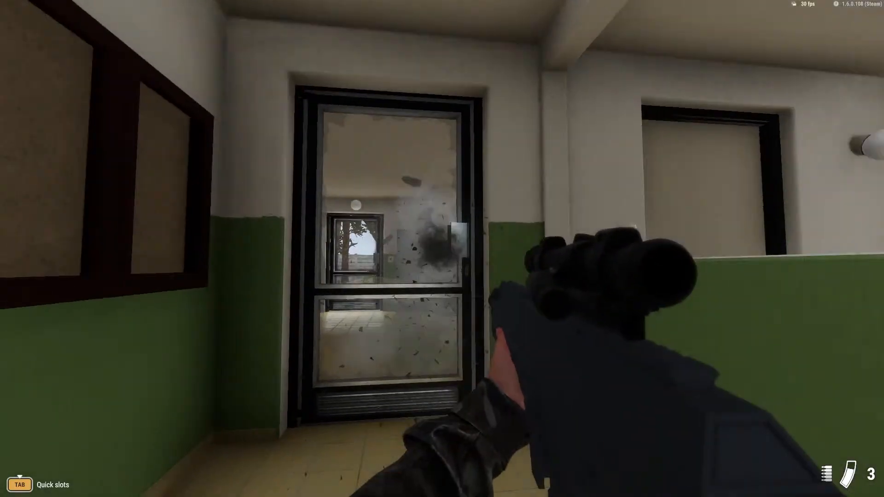
# Go through the inner door and climb the stairs to the upper floor, testing the rifle and reloading on the way.
pyautogui.press('f')
pyautogui.press('w')
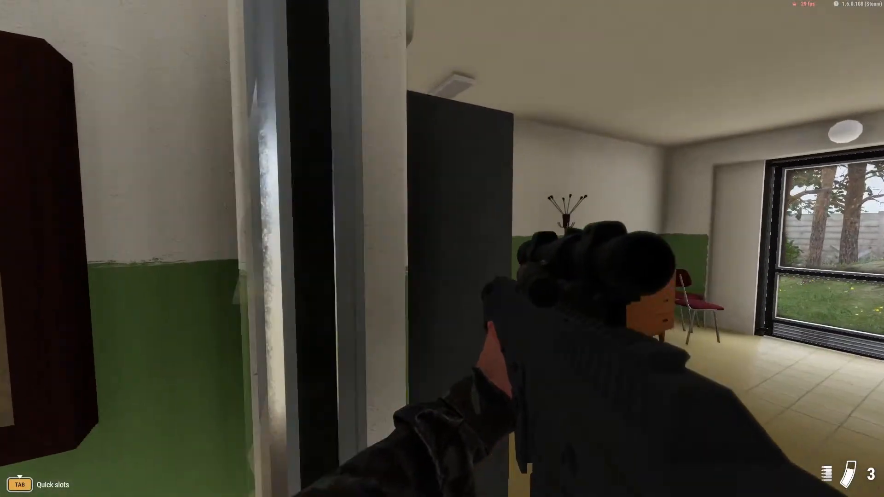
pyautogui.press('w')
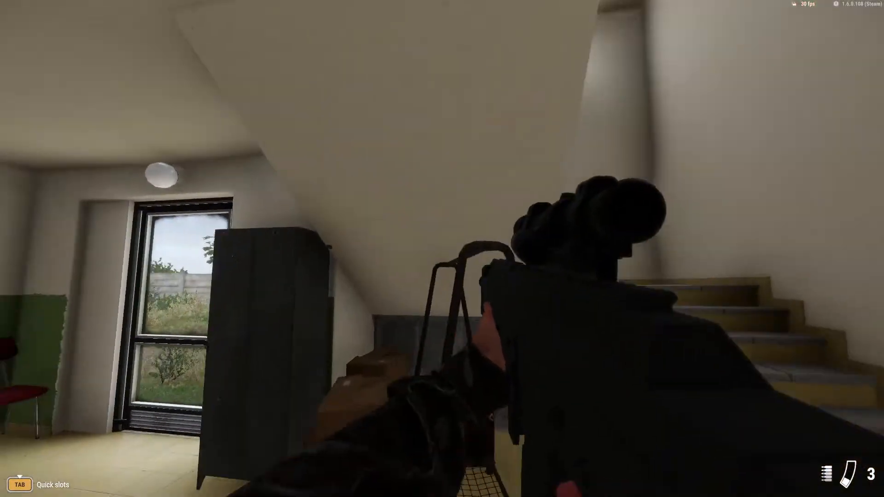
pyautogui.press('w')
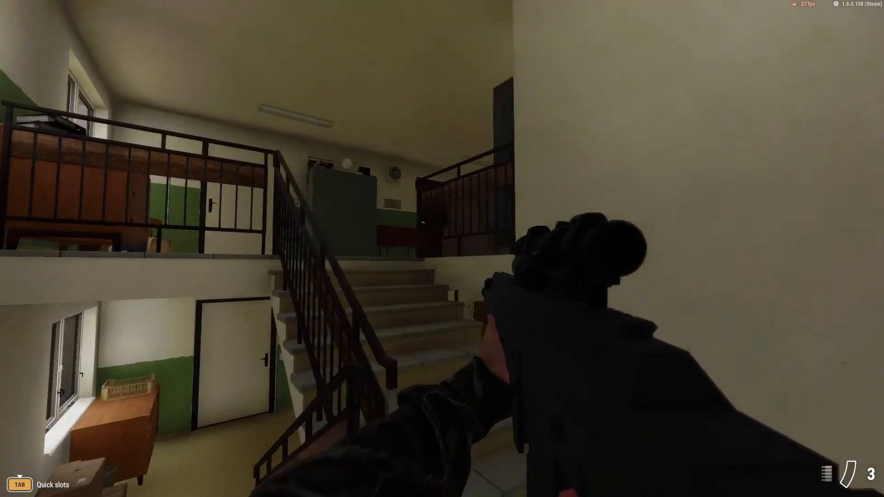
pyautogui.press('w')
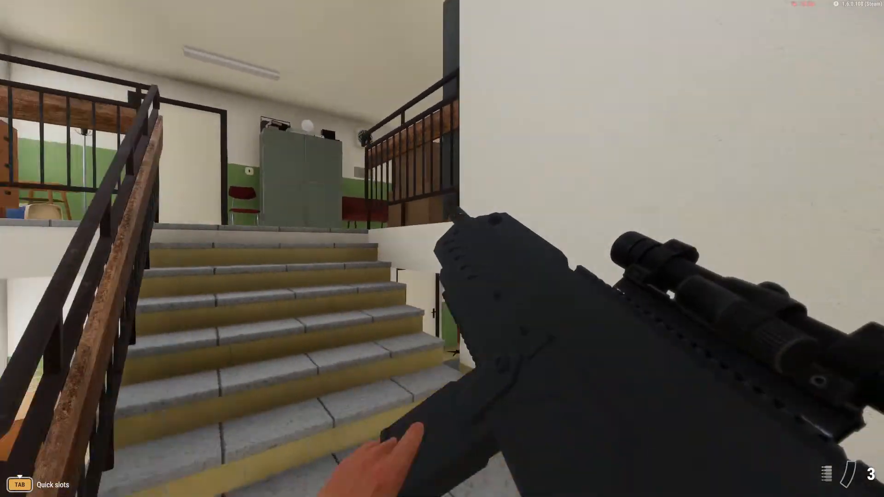
pyautogui.press('w')
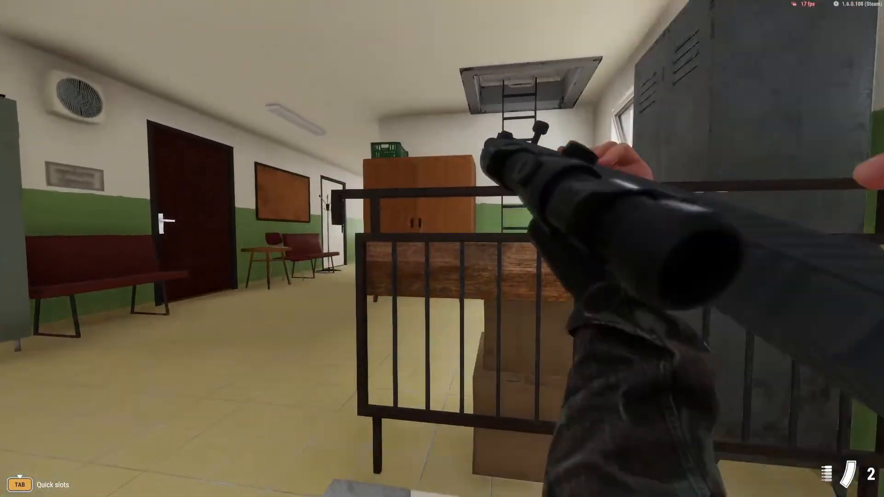
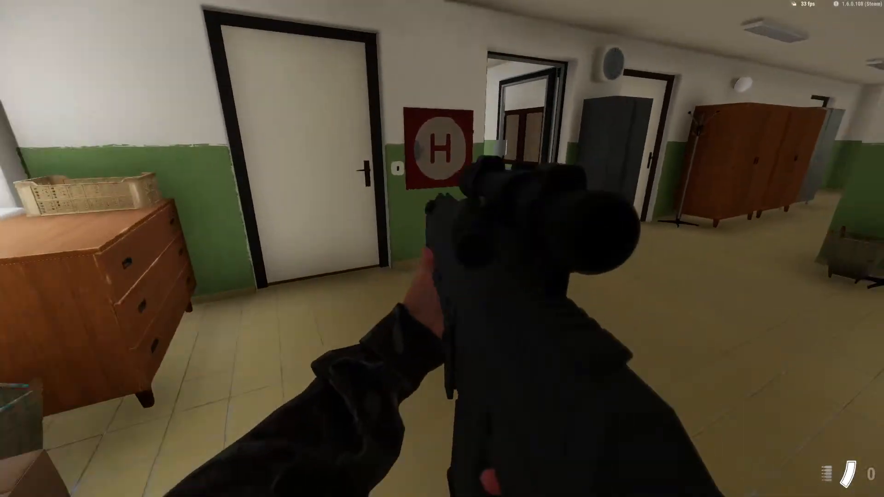
# Walk out of the building into the yard in play mode and return to editing.
pyautogui.press('w')
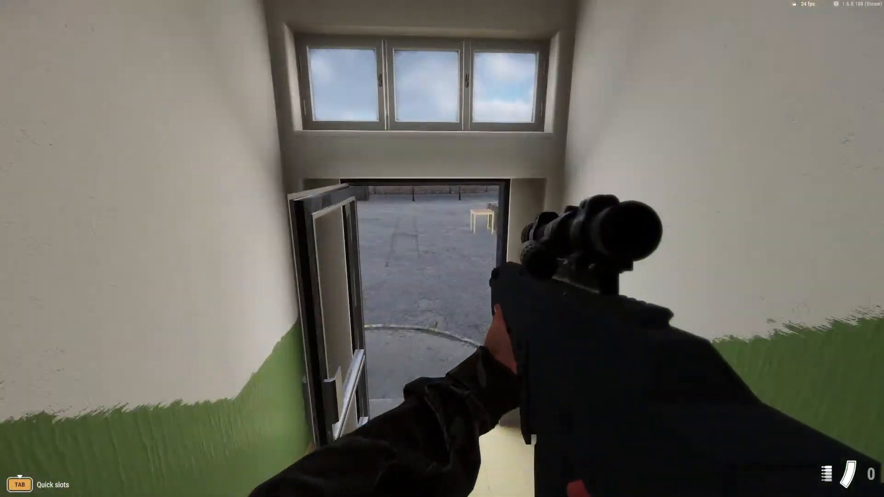
pyautogui.press('w')
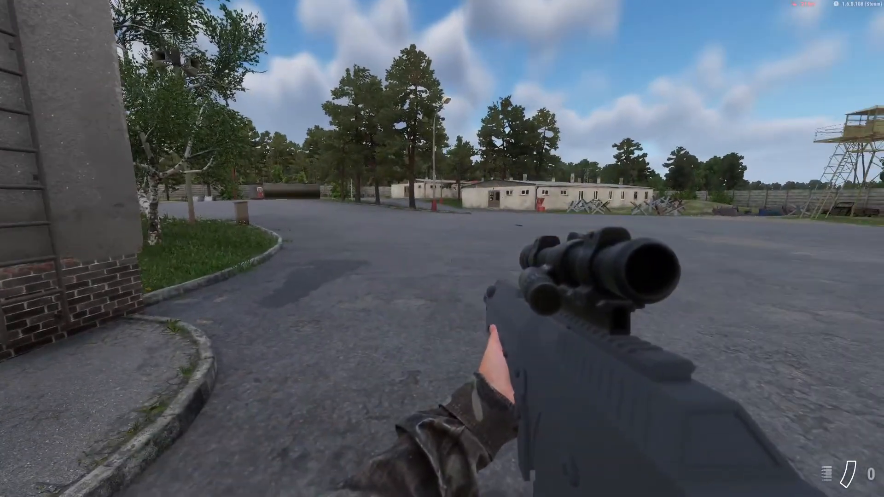
pyautogui.press('Escape')
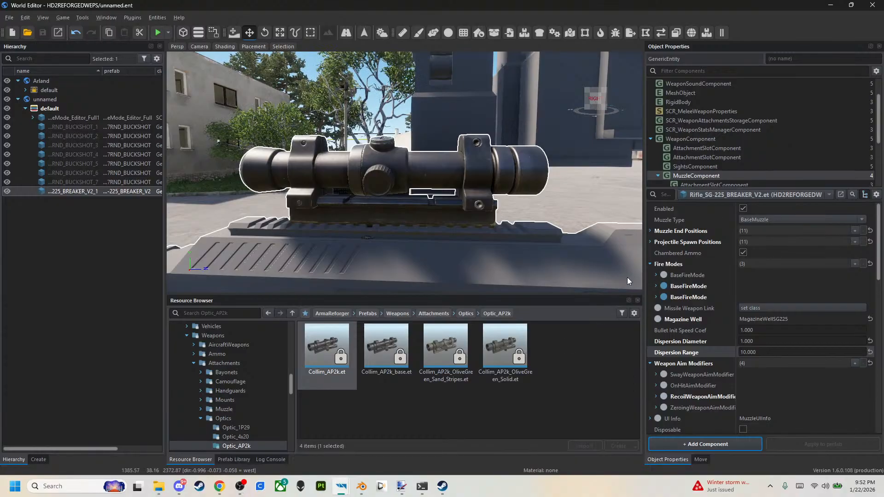
# Assign Weapons_Rifles_AK-74_Shot.acp to filename slot 0 of the rifle's WeaponSoundComponent.
pyautogui.scroll(1, 715, 90)
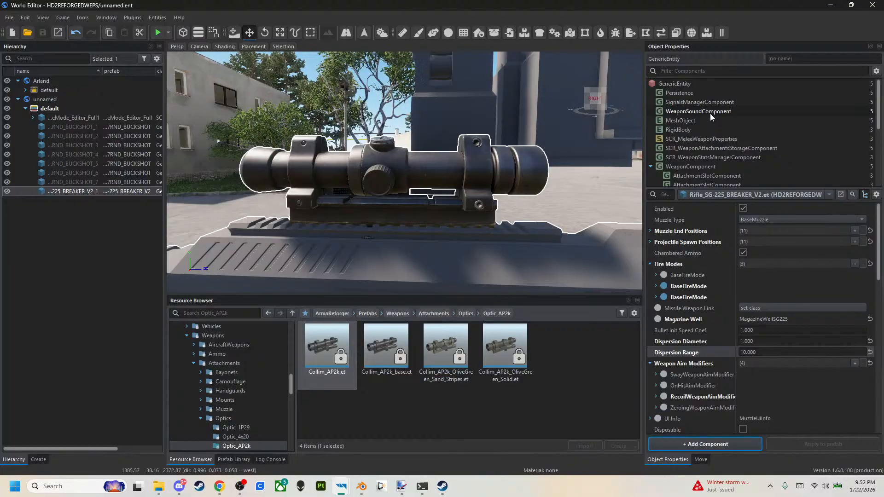
pyautogui.click(710, 112)
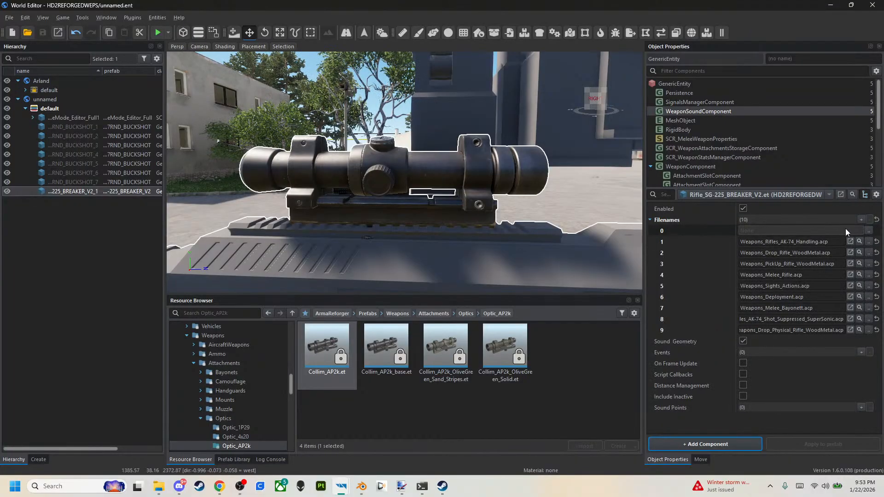
pyautogui.click(859, 241)
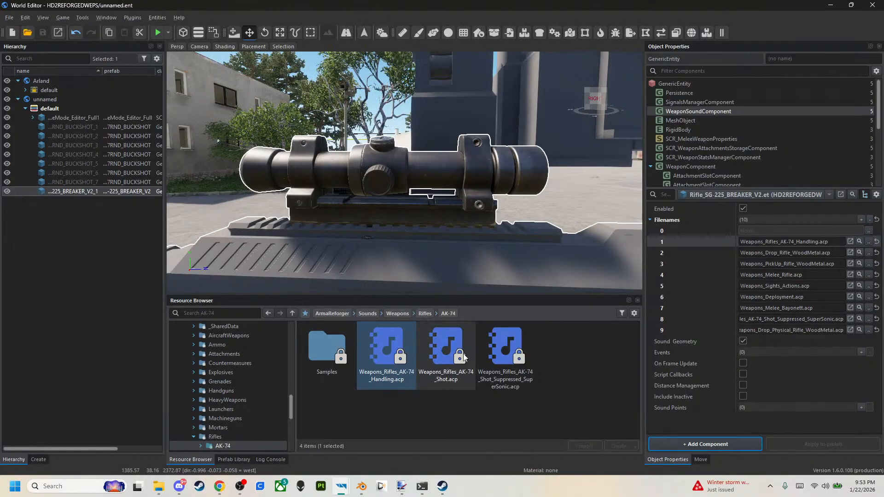
pyautogui.moveTo(438, 359); pyautogui.dragTo(760, 231)
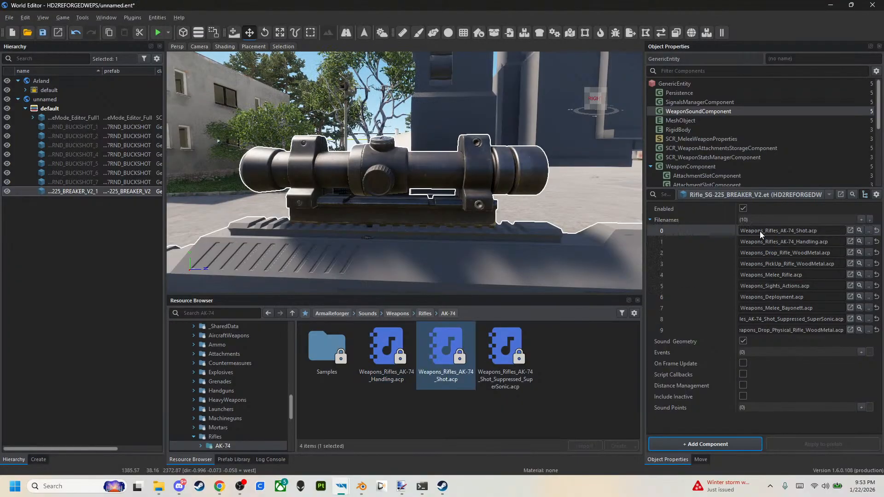
# Open Weapons_Rifles_AK-74_Shot.acp in the Audio Editor and play its SOUND_SHOT node.
pyautogui.doubleClick(449, 351)
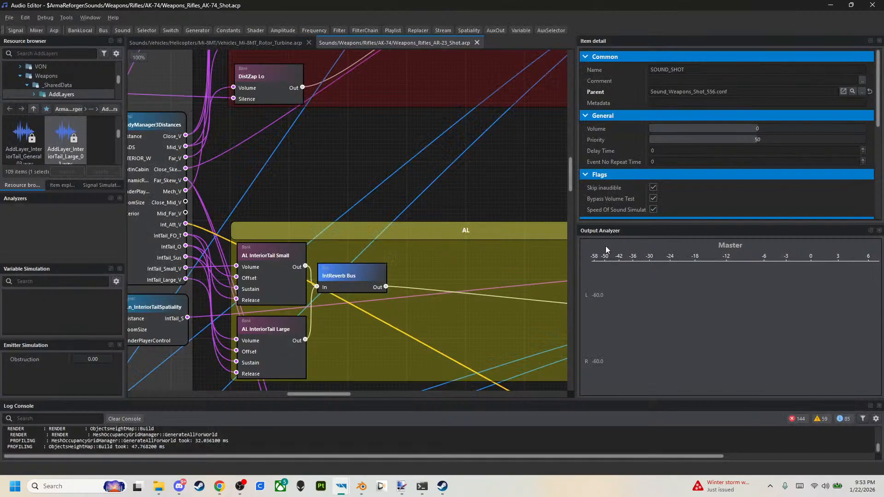
pyautogui.scroll(-5, 331, 183)
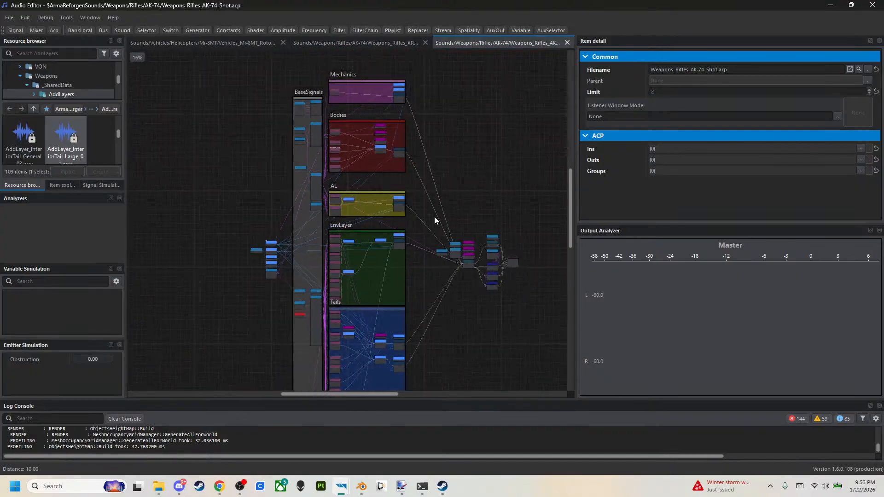
pyautogui.click(474, 271)
pyautogui.scroll(5, 331, 259)
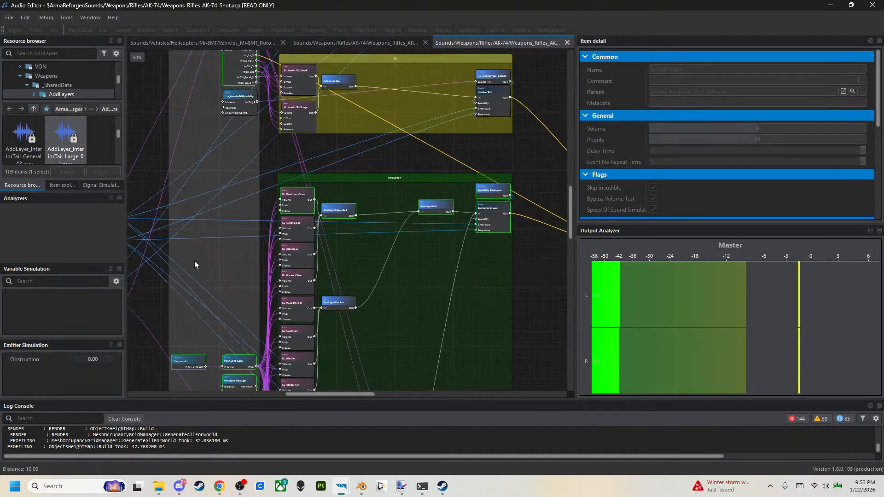
pyautogui.rightClick(156, 266)
pyautogui.rightClick(246, 228)
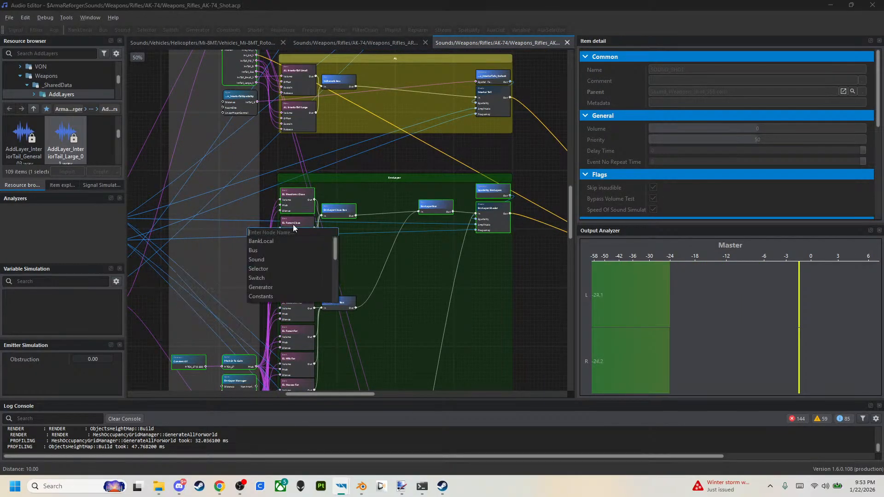
pyautogui.rightClick(200, 242)
pyautogui.rightClick(383, 320)
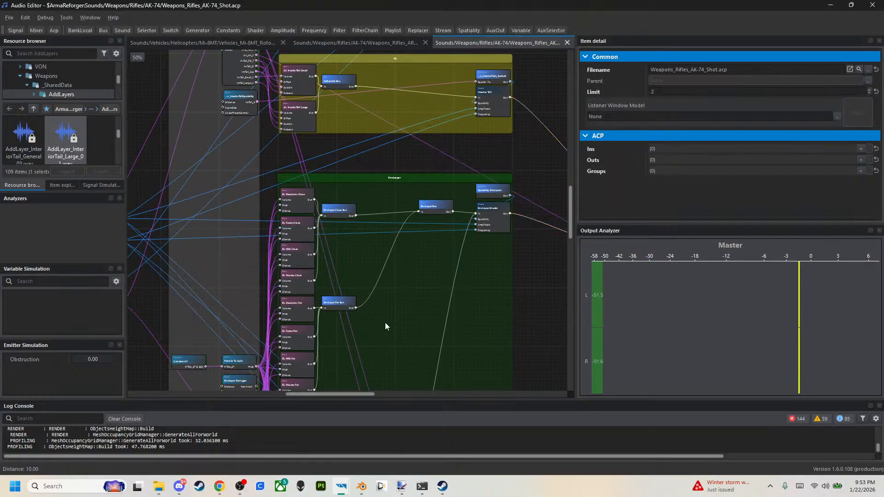
# Inspect the Signal 394 node and open its linked signal file, Weapon_Shooting_Directivity.sig.
pyautogui.scroll(-2, 479, 318)
pyautogui.scroll(5, 387, 277)
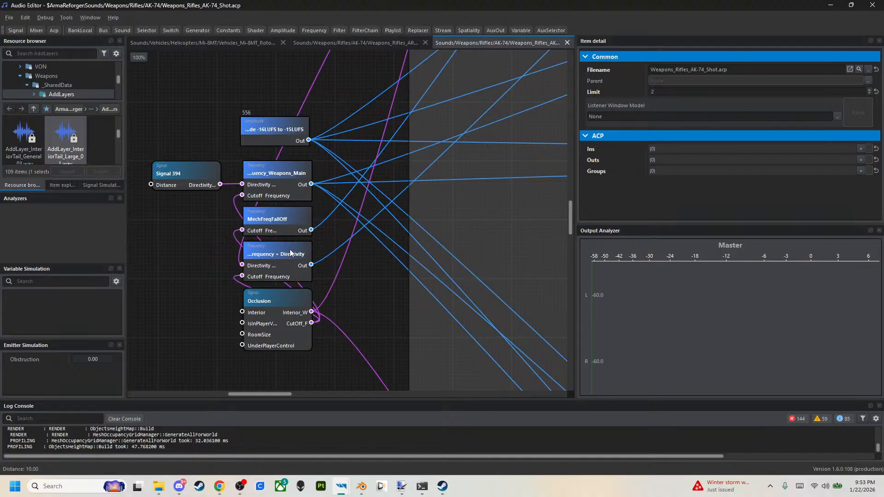
pyautogui.click(181, 178)
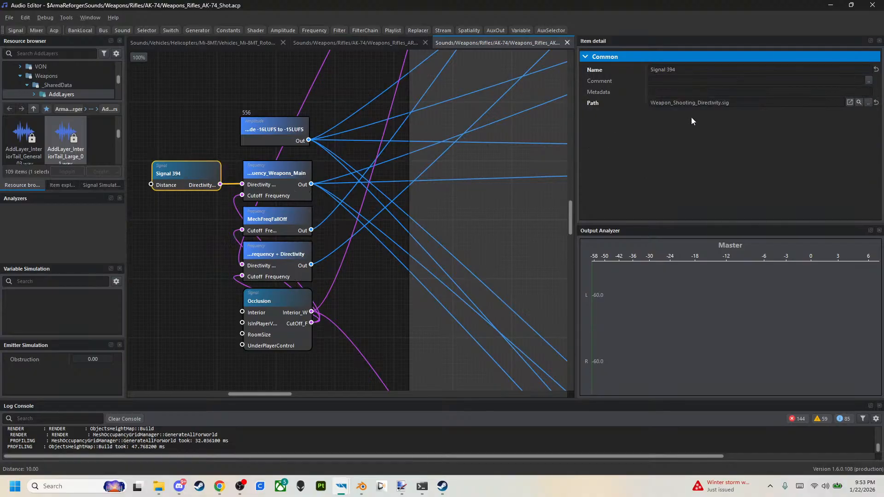
pyautogui.scroll(-3, 469, 154)
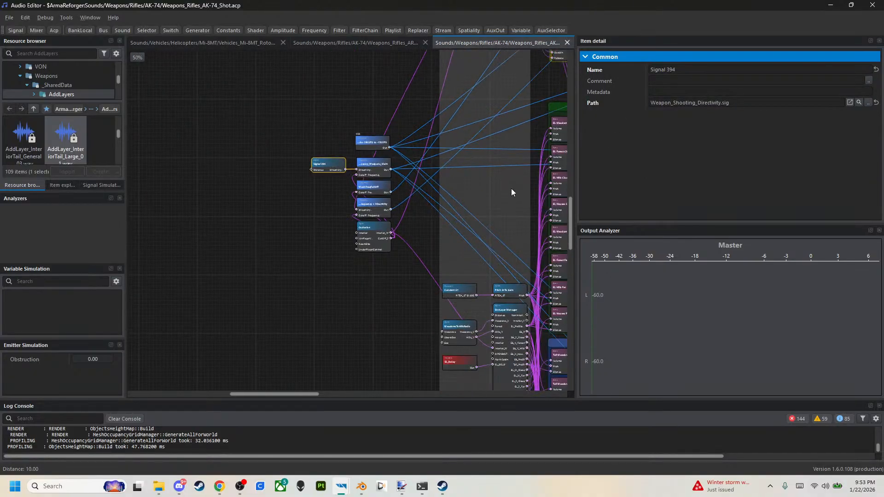
pyautogui.click(859, 104)
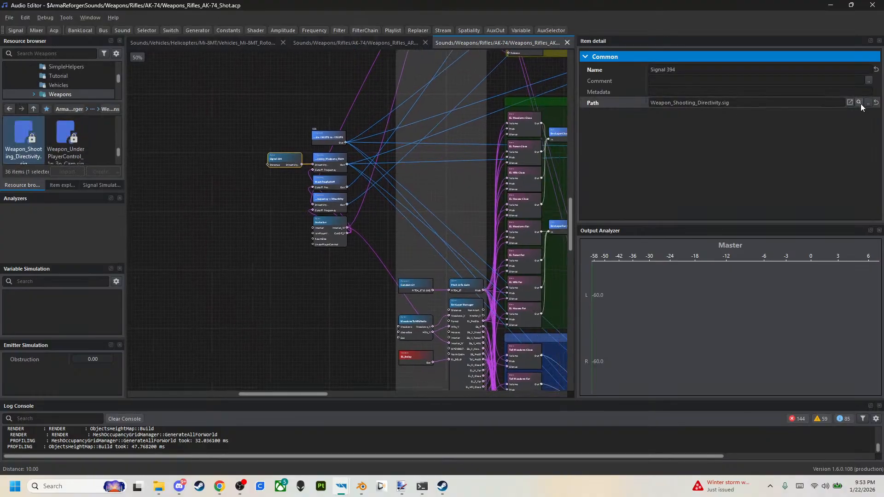
pyautogui.doubleClick(22, 147)
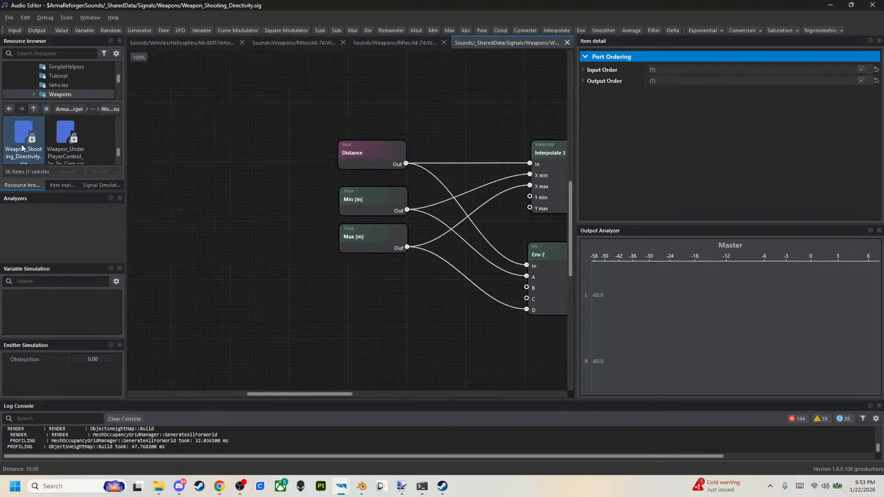
# Examine the Distance, Min [m], Max [m] and Interpolate 3 nodes of the shooting directivity signal.
pyautogui.moveTo(368, 324); pyautogui.dragTo(232, 318, button='middle')
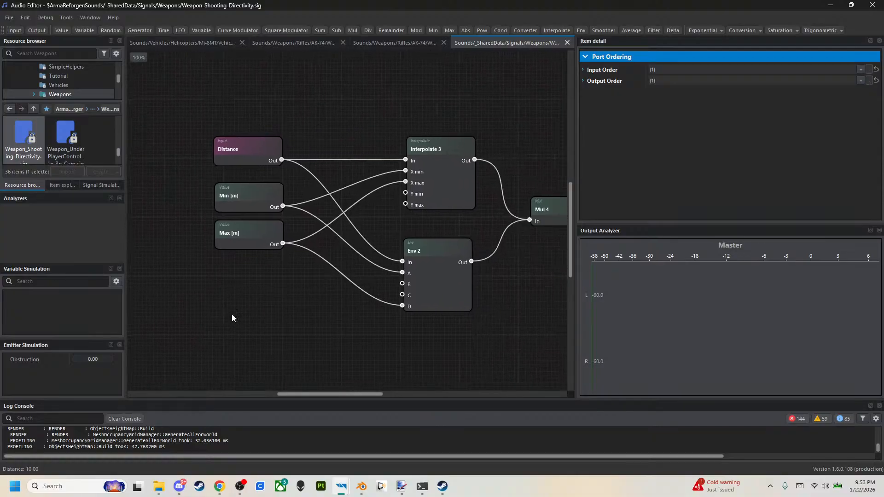
pyautogui.moveTo(480, 309); pyautogui.dragTo(433, 299, button='middle')
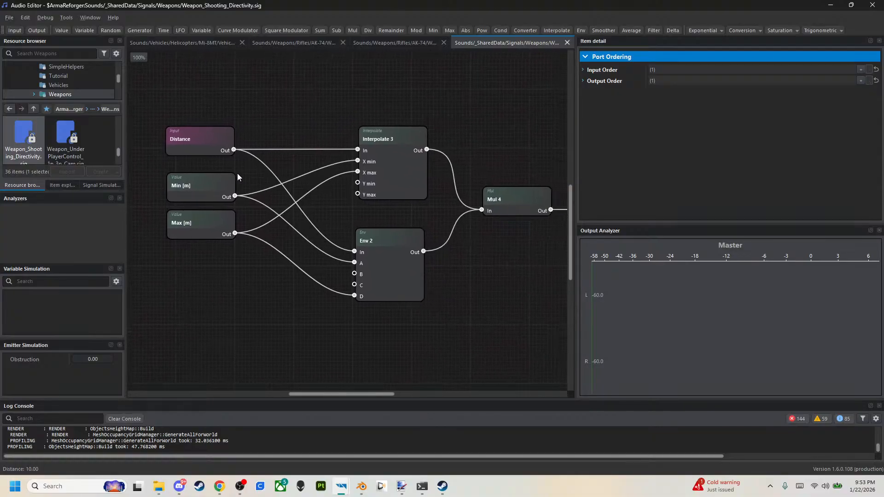
pyautogui.click(208, 148)
pyautogui.click(217, 184)
pyautogui.click(220, 228)
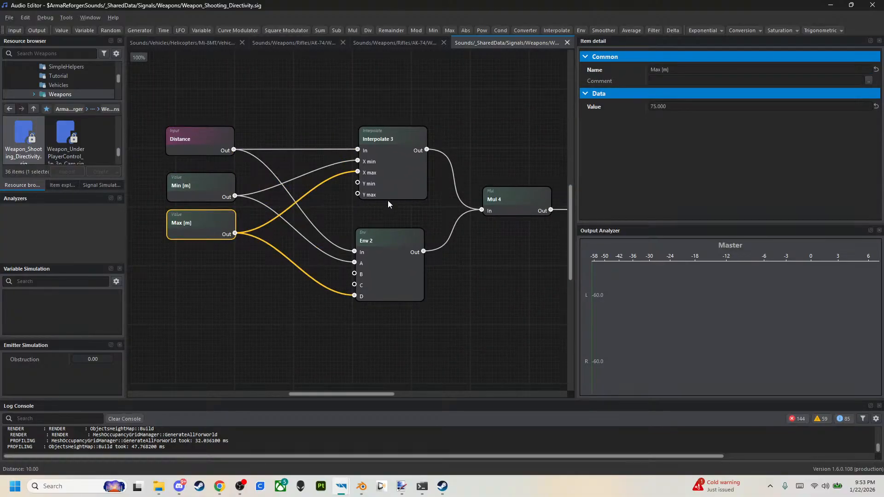
pyautogui.click(407, 163)
# Check the DirectivityFactor output and Mul 4 nodes, and close the signal file without saving changes.
pyautogui.moveTo(481, 237); pyautogui.dragTo(259, 224, button='middle')
pyautogui.doubleClick(391, 189)
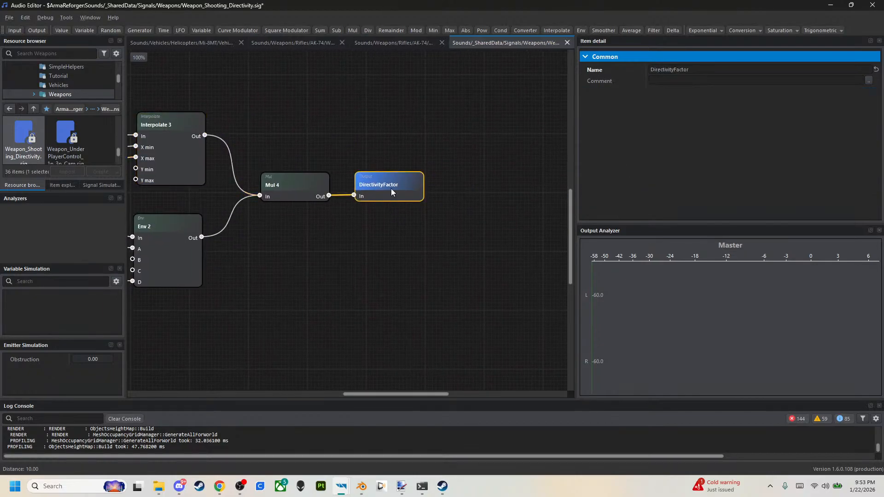
pyautogui.click(303, 192)
pyautogui.moveTo(302, 191); pyautogui.dragTo(394, 197, button='middle')
pyautogui.click(567, 43)
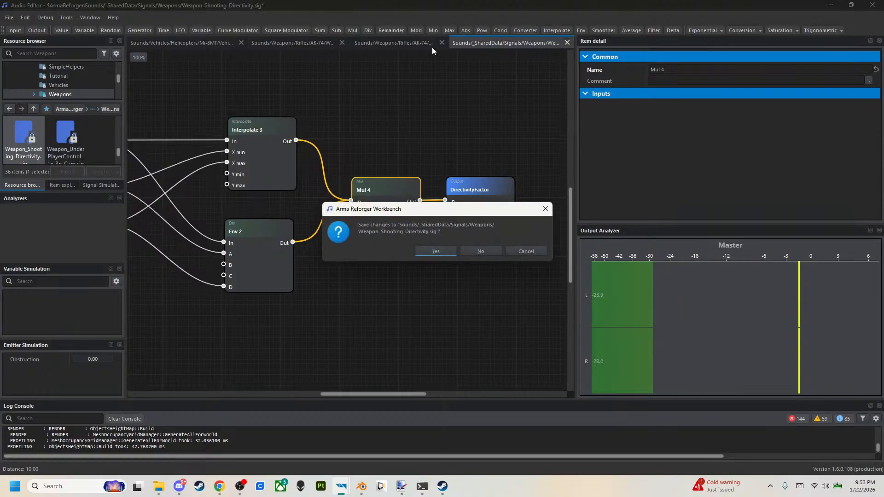
pyautogui.click(493, 251)
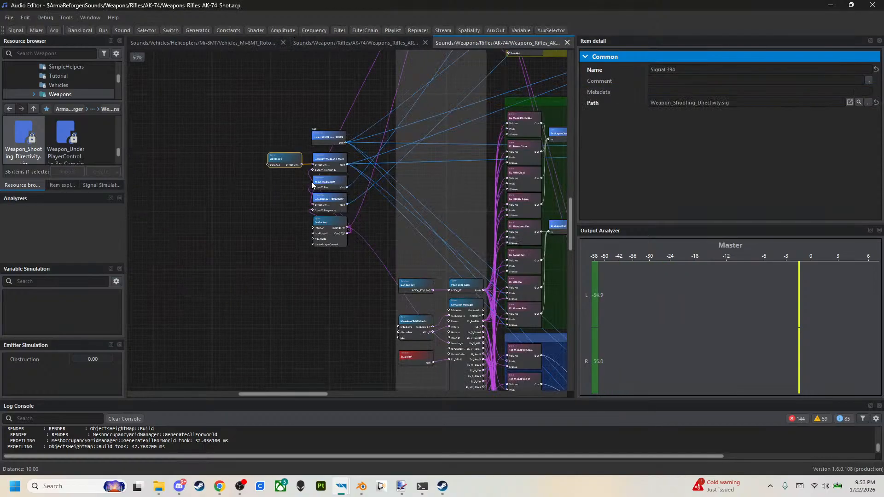
# Examine the Weapon_InteriorTailSpatiality signal and the Constant 313 node feeding DistZap Lo in the AK-74 shot graph.
pyautogui.moveTo(398, 300); pyautogui.dragTo(354, 218, button='middle')
pyautogui.scroll(2, 374, 262)
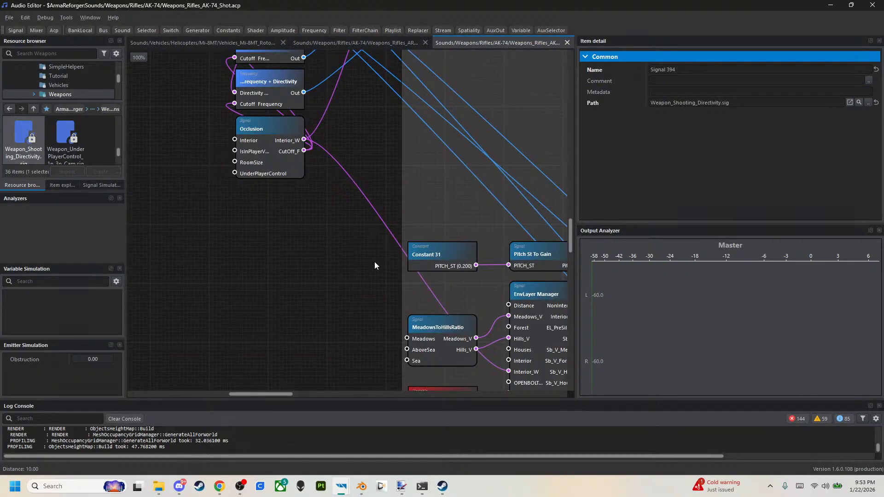
pyautogui.scroll(-1, 374, 266)
pyautogui.moveTo(395, 315); pyautogui.dragTo(422, 482, button='middle')
pyautogui.moveTo(378, 225); pyautogui.dragTo(411, 446, button='middle')
pyautogui.moveTo(406, 251); pyautogui.dragTo(364, 291, button='middle')
pyautogui.click(417, 266)
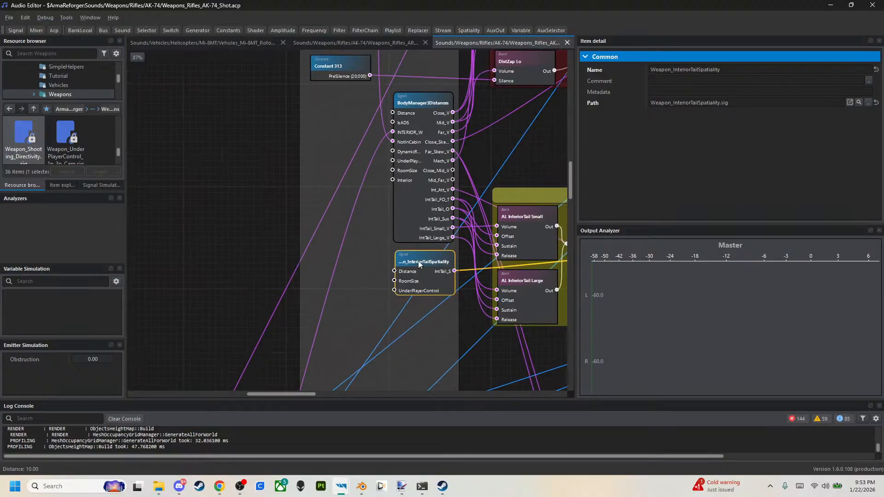
pyautogui.moveTo(377, 212); pyautogui.dragTo(338, 299, button='middle')
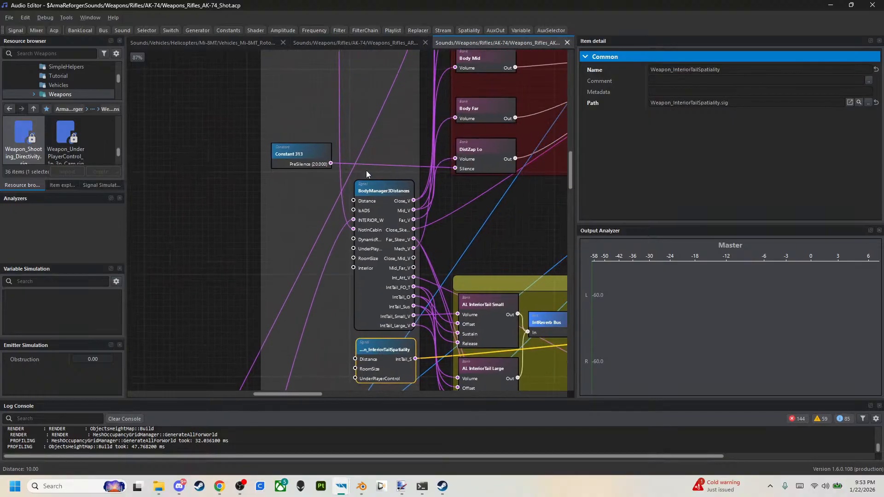
pyautogui.click(298, 155)
# Inspect the constants and the AutoFireTimeToOffset signal in the BaseSignals group.
pyautogui.moveTo(385, 152); pyautogui.dragTo(266, 184, button='middle')
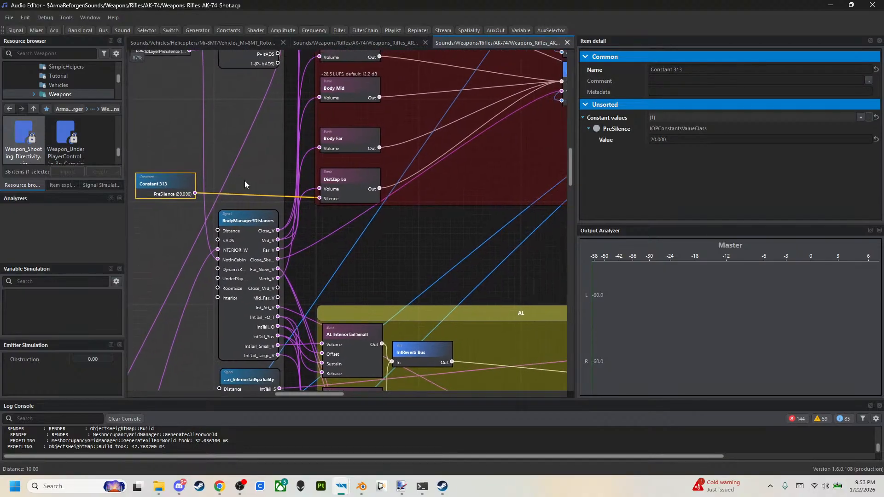
pyautogui.moveTo(317, 140); pyautogui.dragTo(315, 186, button='middle')
pyautogui.moveTo(295, 99); pyautogui.dragTo(320, 184, button='middle')
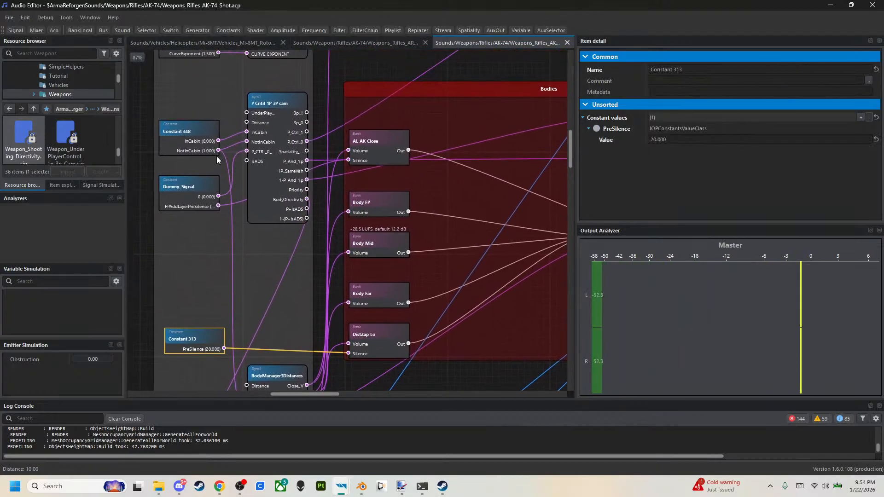
pyautogui.moveTo(201, 204); pyautogui.dragTo(200, 217, button='middle')
pyautogui.moveTo(201, 138); pyautogui.dragTo(210, 254, button='middle')
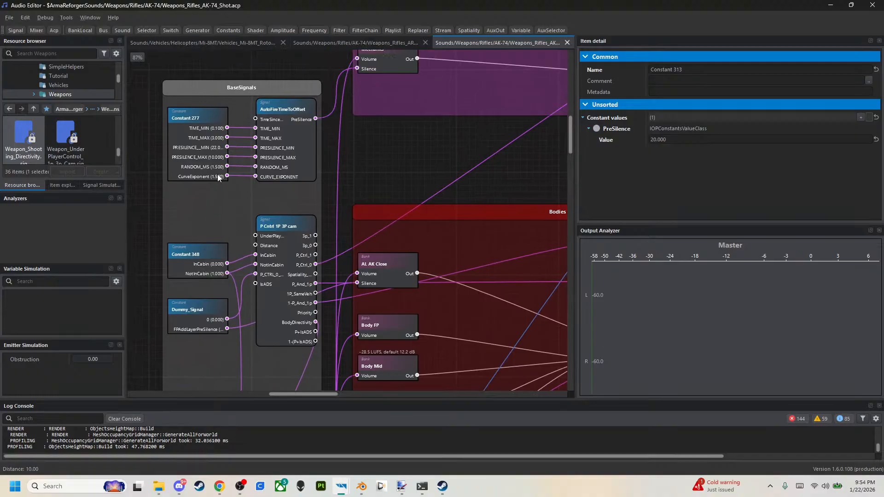
pyautogui.moveTo(307, 185); pyautogui.dragTo(283, 211, button='middle')
pyautogui.click(277, 189)
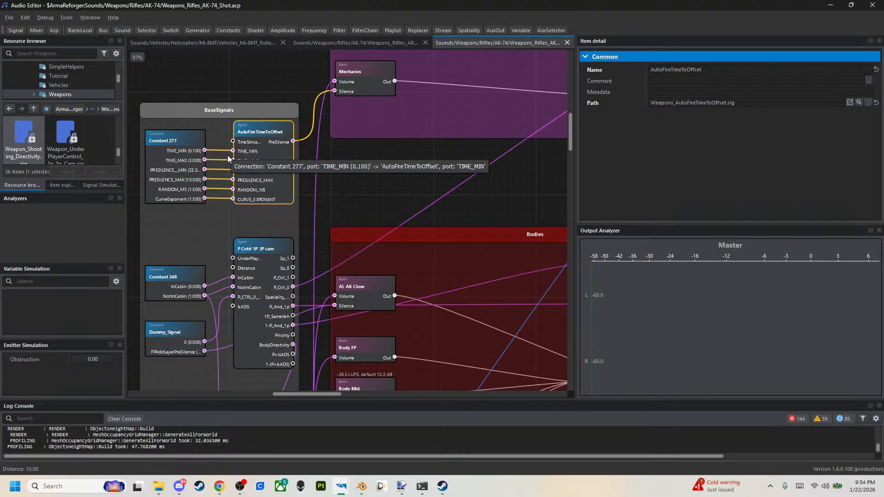
# Follow the graph to SOUND_SHOT and inspect the EarFatigueComp_Wetness and Distance High Pass signals feeding its filters.
pyautogui.moveTo(322, 188); pyautogui.dragTo(267, 282, button='middle')
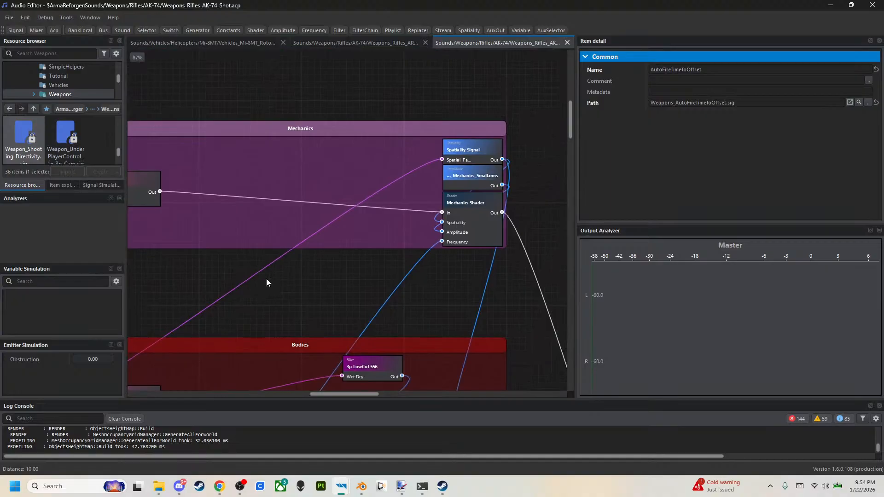
pyautogui.moveTo(479, 265); pyautogui.dragTo(281, 141, button='middle')
pyautogui.moveTo(403, 307); pyautogui.dragTo(371, 152, button='middle')
pyautogui.moveTo(388, 237); pyautogui.dragTo(375, 92, button='middle')
pyautogui.moveTo(414, 291); pyautogui.dragTo(356, 91, button='middle')
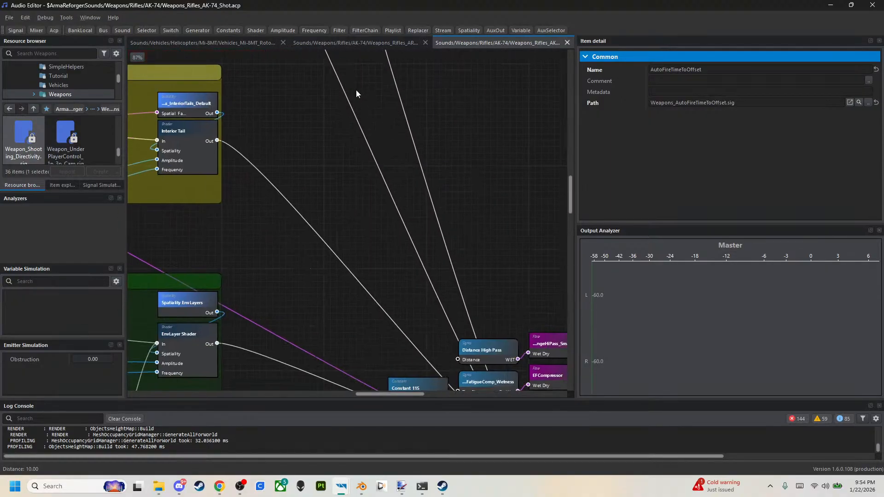
pyautogui.moveTo(359, 268); pyautogui.dragTo(346, 195, button='middle')
pyautogui.moveTo(396, 296); pyautogui.dragTo(391, 288, button='middle')
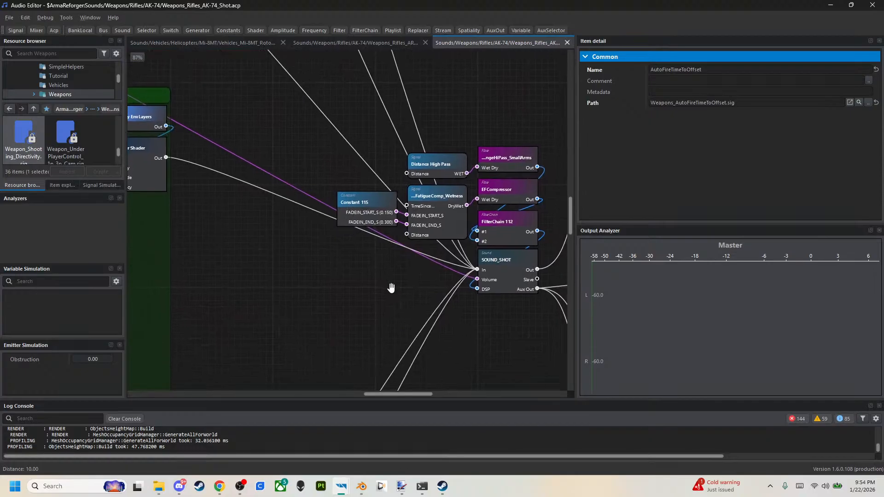
pyautogui.click(439, 202)
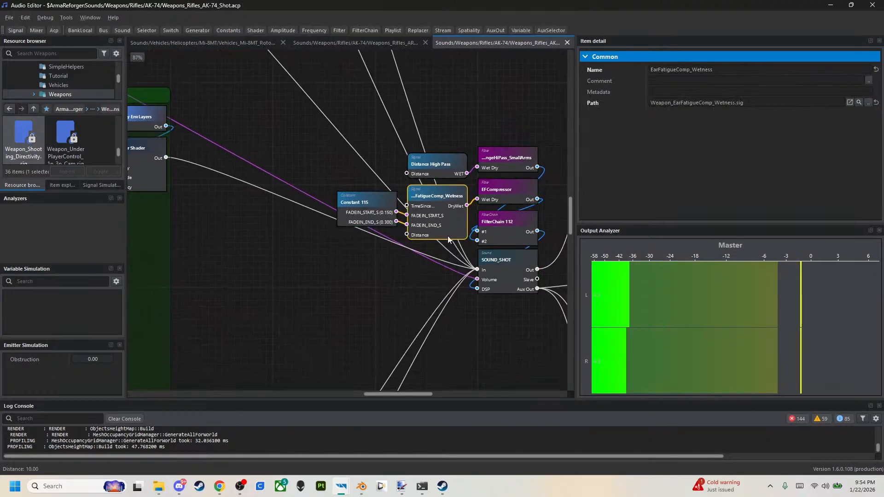
pyautogui.click(433, 173)
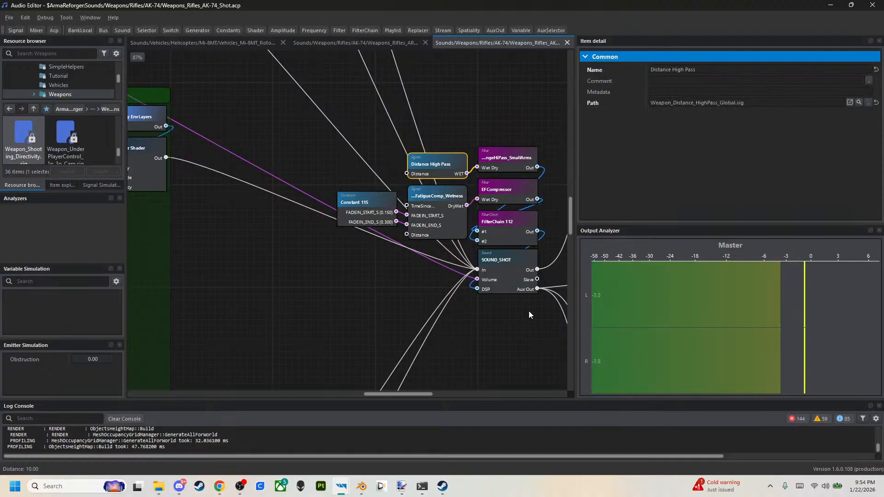
# Play back SOUND_SHOT and trace its outputs through the reverb AuxOut nodes and AuxSelector Player to OutputState.
pyautogui.click(504, 273)
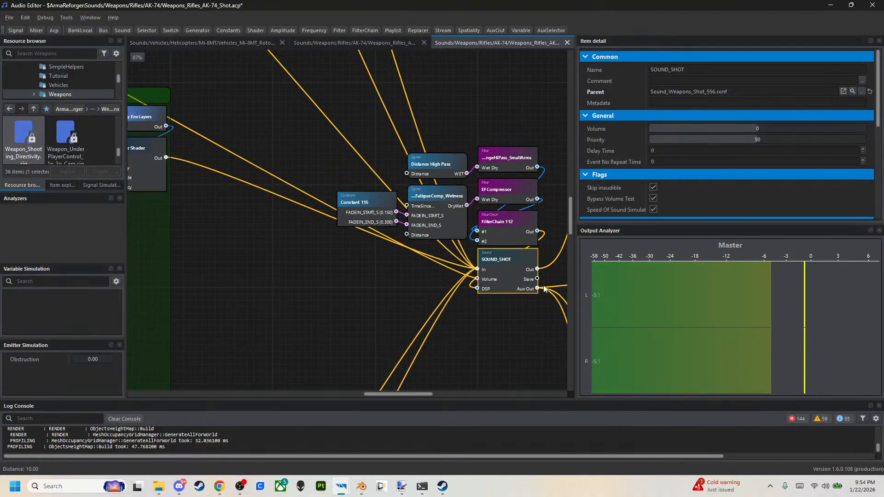
pyautogui.press('space')
pyautogui.moveTo(508, 278); pyautogui.dragTo(506, 290)
pyautogui.moveTo(471, 294); pyautogui.dragTo(254, 280, button='middle')
pyautogui.moveTo(349, 249); pyautogui.dragTo(350, 207, button='middle')
pyautogui.moveTo(524, 299); pyautogui.dragTo(465, 297, button='middle')
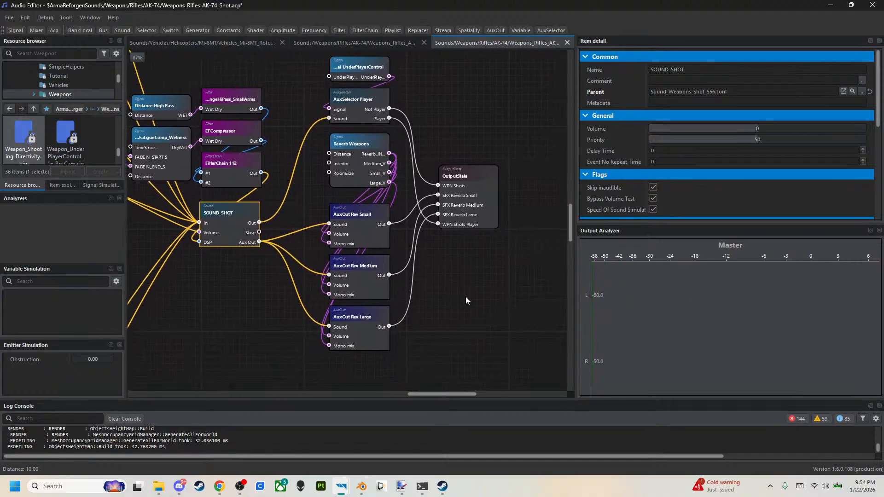
pyautogui.moveTo(221, 212); pyautogui.dragTo(289, 248, button='middle')
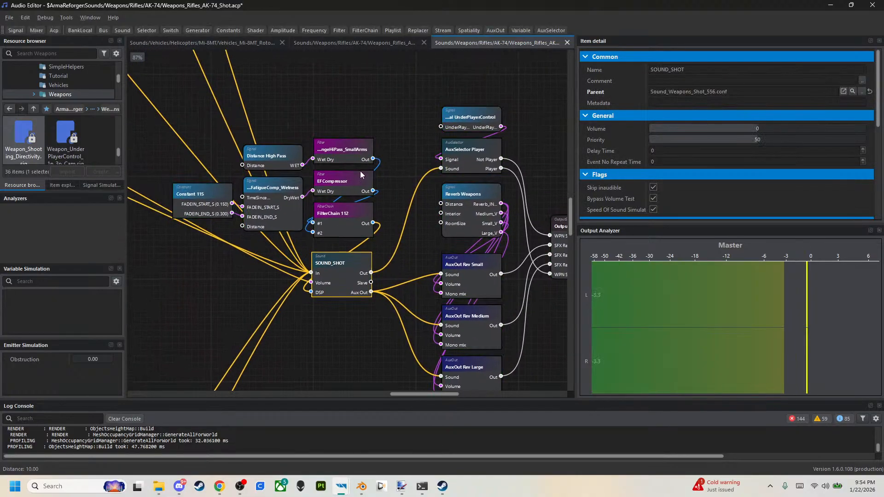
pyautogui.click(831, 4)
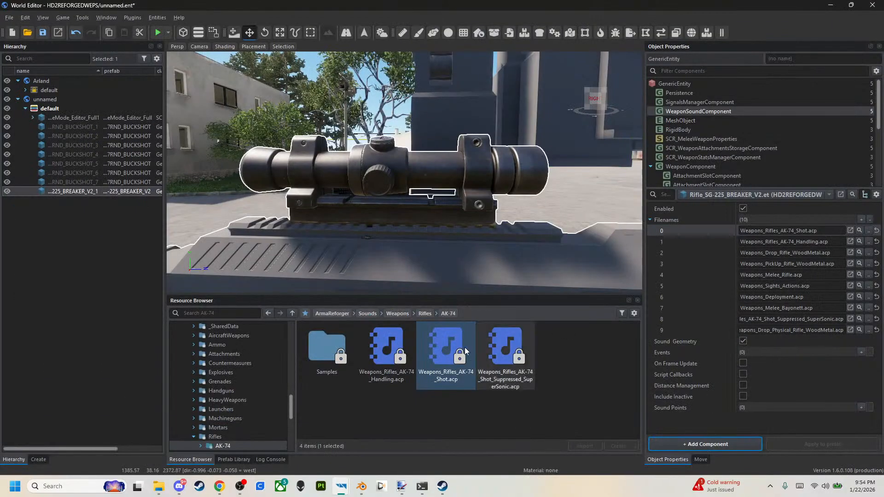
# Assign Weapons_Rifles_VZ-58_Shot.acp as the first filename of the rifle's WeaponSoundComponent and save the world.
pyautogui.click(424, 314)
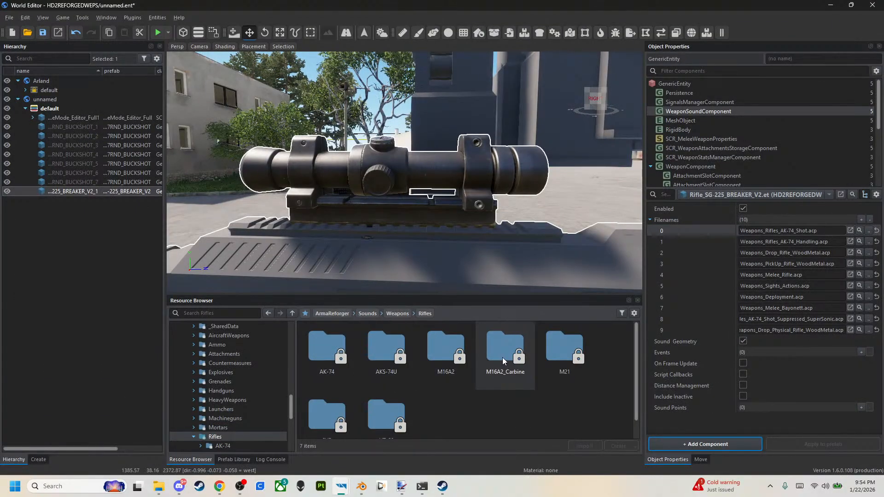
pyautogui.scroll(-1, 579, 362)
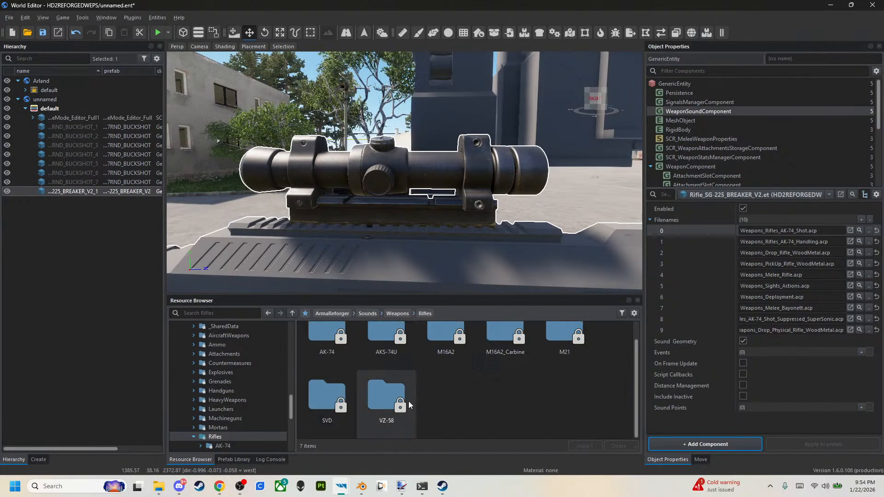
pyautogui.click(379, 405)
pyautogui.doubleClick(378, 404)
pyautogui.moveTo(378, 358); pyautogui.dragTo(792, 231)
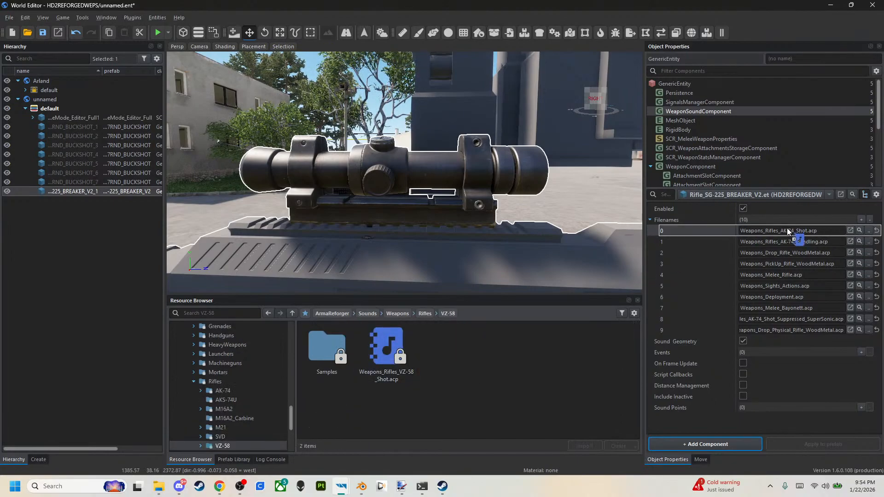
pyautogui.click(45, 36)
# Start a play test, equip the SG-225 Breaker and pick up its magazines.
pyautogui.click(156, 34)
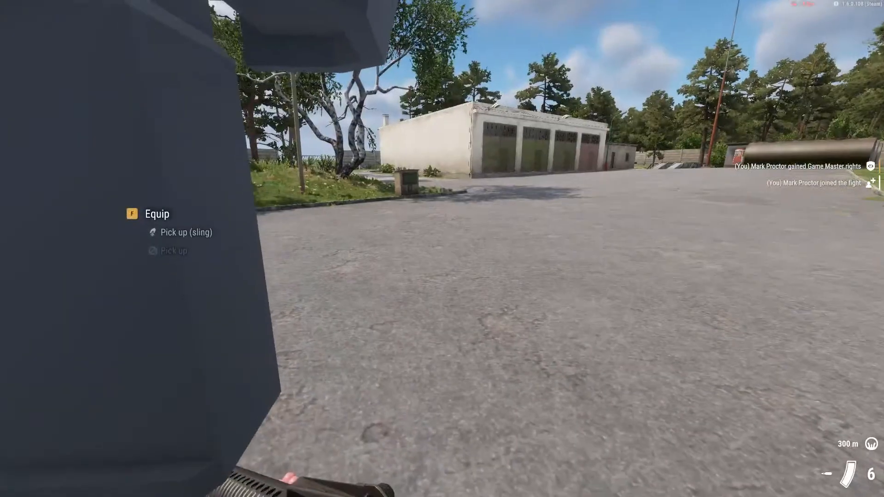
pyautogui.press('s')
pyautogui.press('f')
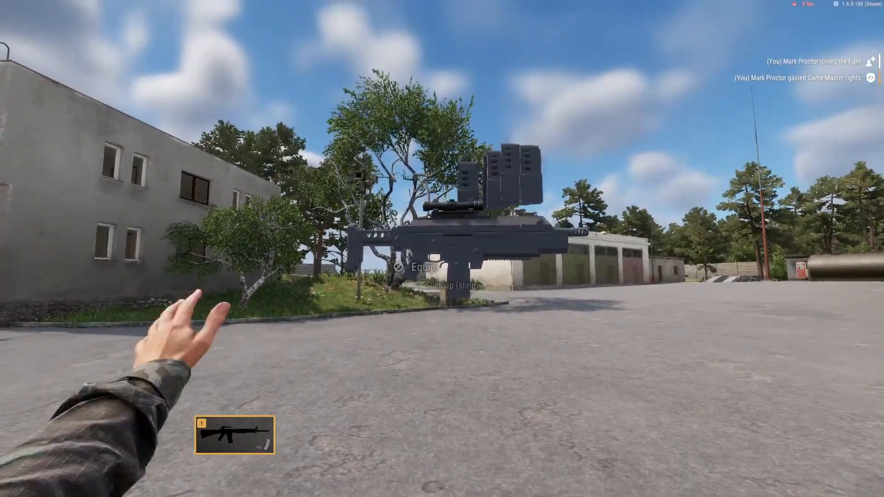
pyautogui.press('f')
pyautogui.press('f')
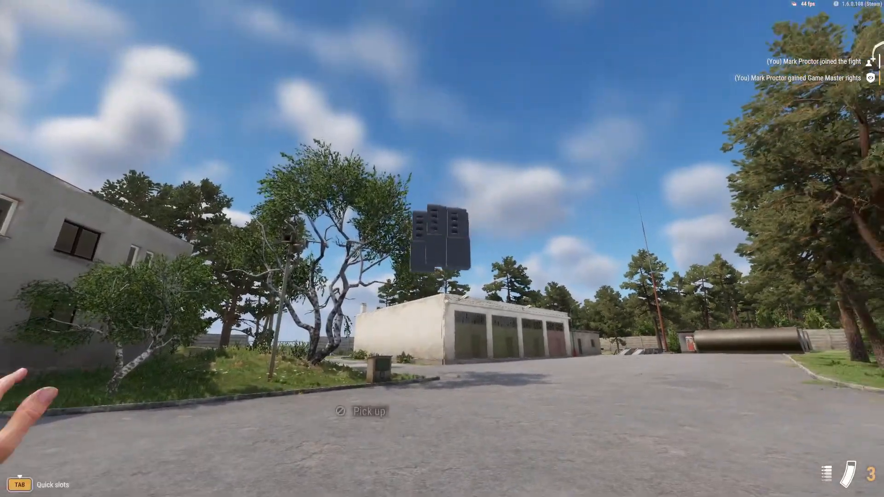
pyautogui.press('1')
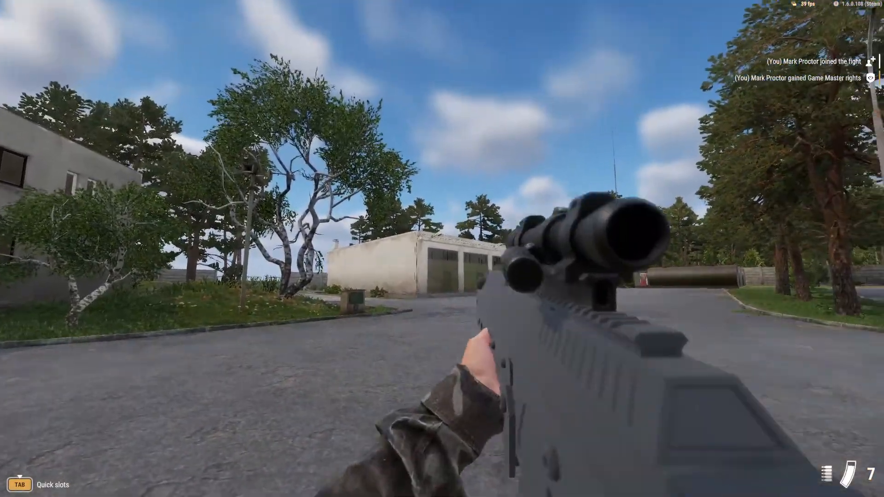
# Test-fire the SG-225 Breaker to hear the VZ-58 shot sound, and leave the play test.
pyautogui.press('w')
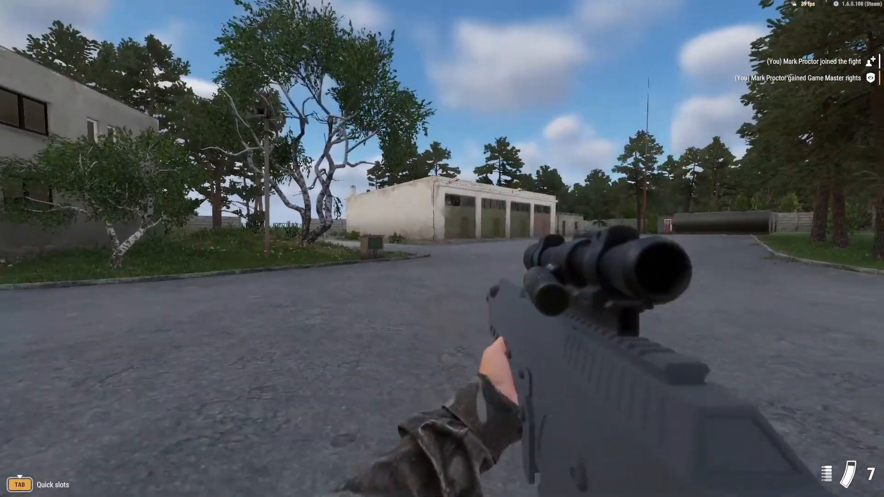
pyautogui.press('w')
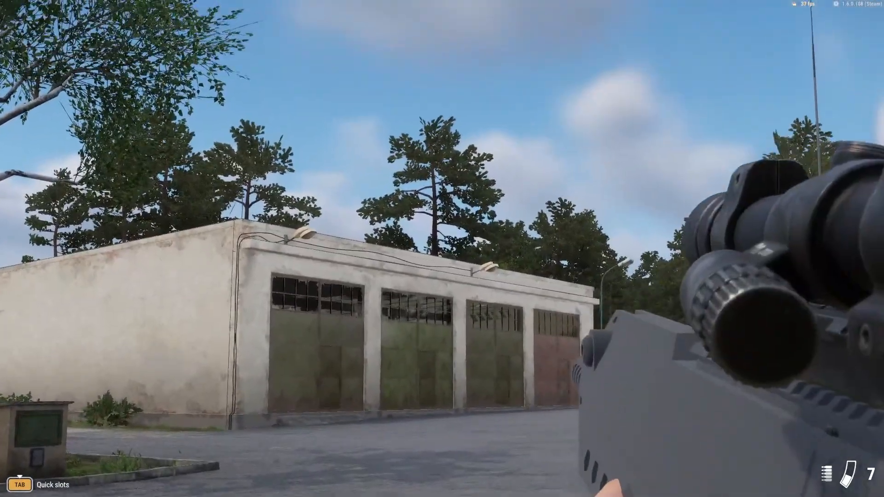
pyautogui.press('s')
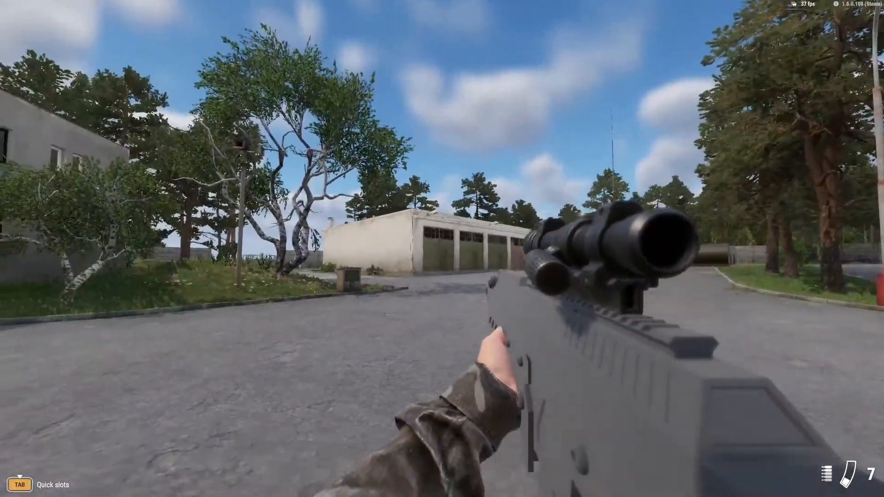
pyautogui.click(442, 249)
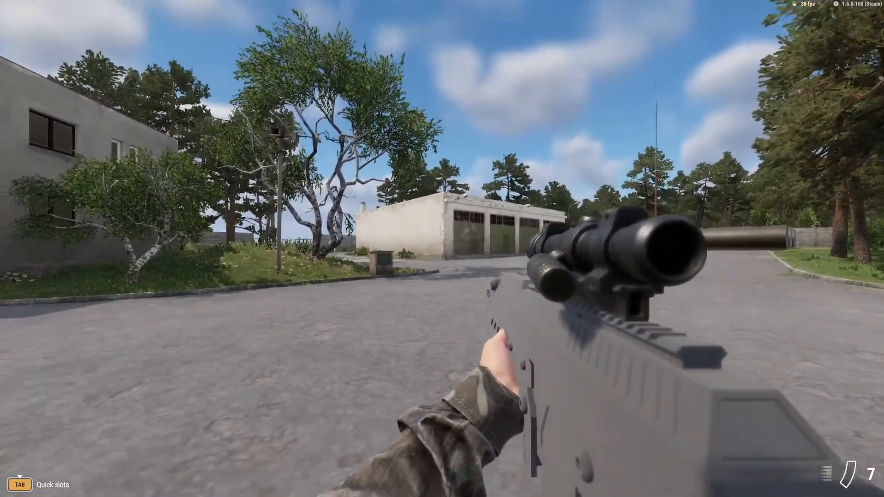
pyautogui.press('r')
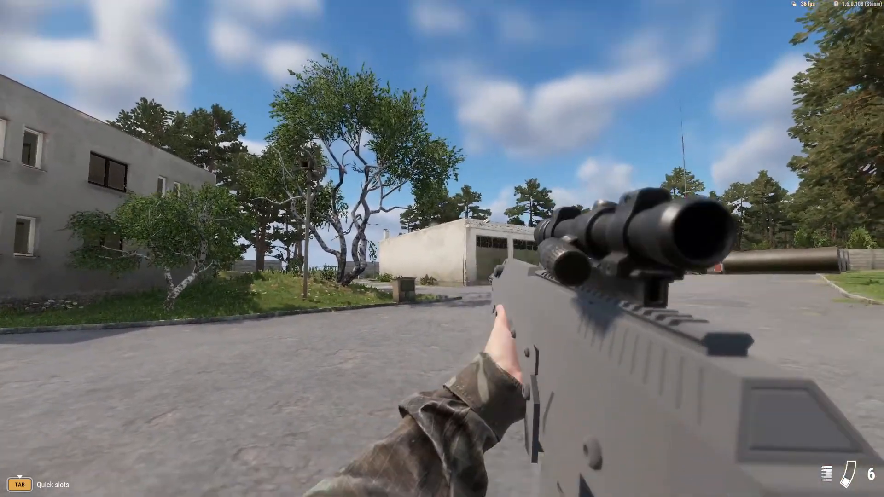
pyautogui.press('Escape')
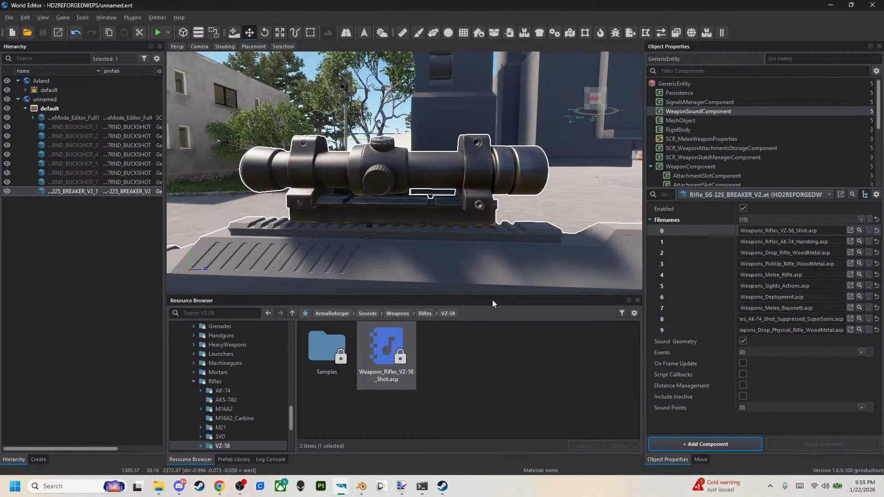
# Assign the M9 handgun's Weapons_Handguns_M9_Shot.acp as the first WeaponSoundComponent filename and save the world.
pyautogui.click(408, 314)
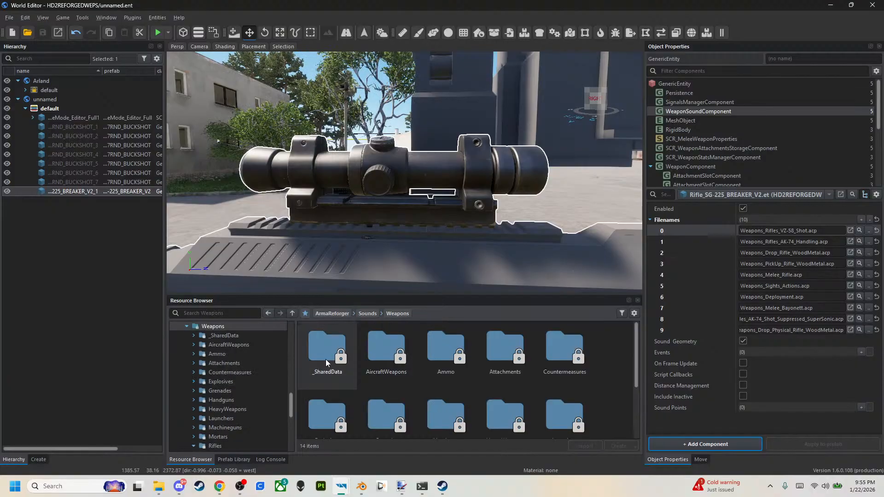
pyautogui.scroll(-2, 480, 365)
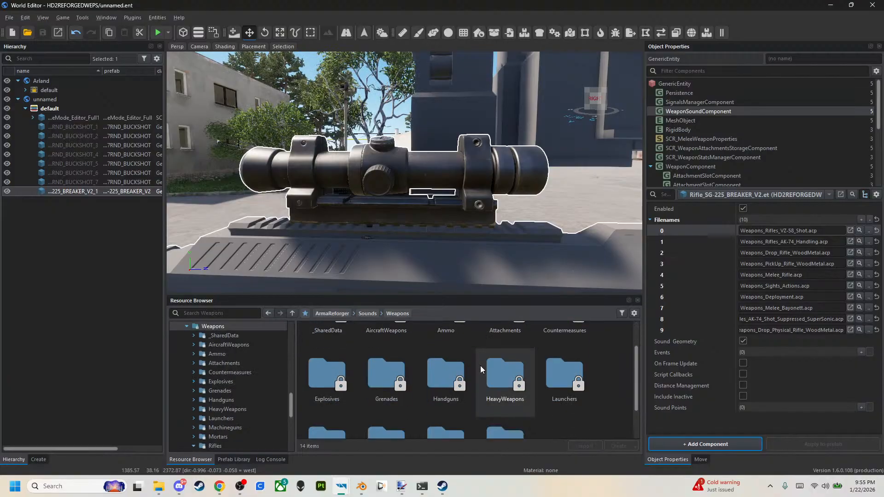
pyautogui.doubleClick(451, 385)
pyautogui.doubleClick(332, 356)
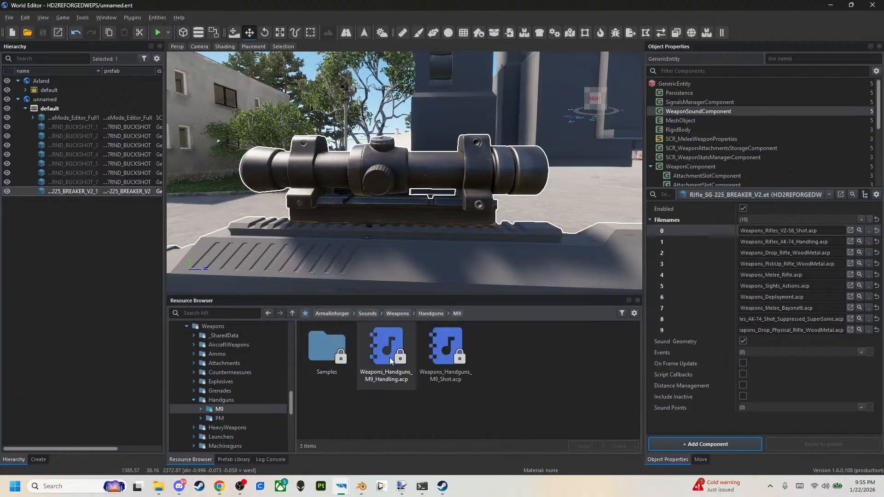
pyautogui.moveTo(436, 358); pyautogui.dragTo(787, 230)
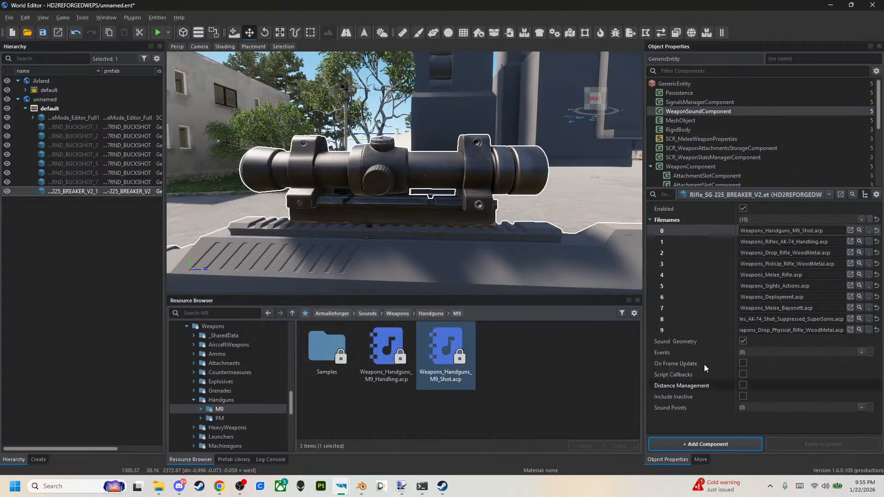
# Play-test the SG-225 Breaker with the M9 shot sound and return to the editor.
pyautogui.click(159, 33)
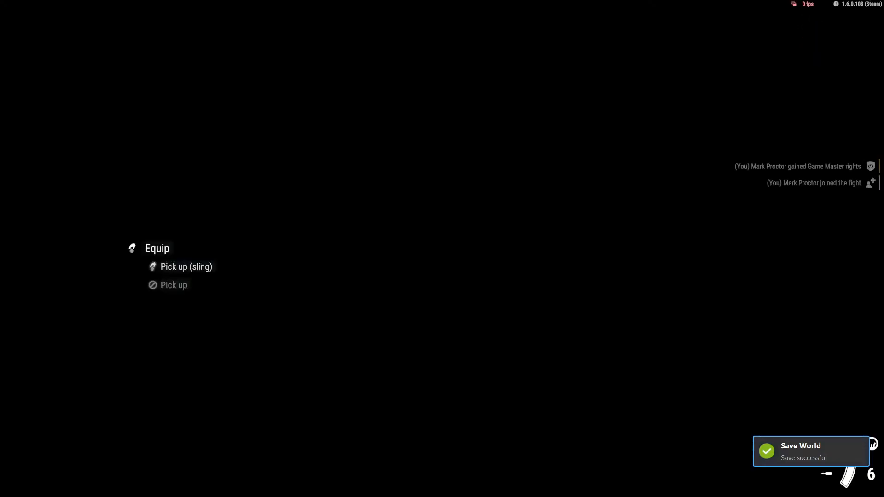
pyautogui.press('s')
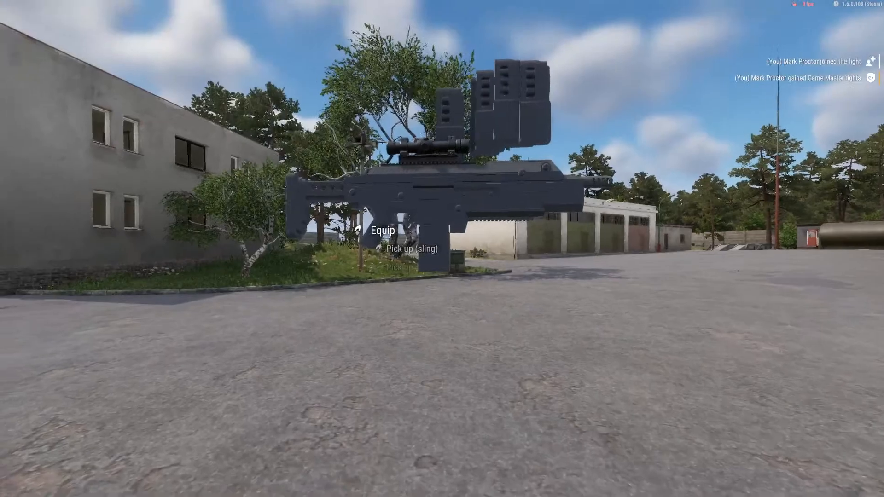
pyautogui.press('f')
pyautogui.press('f')
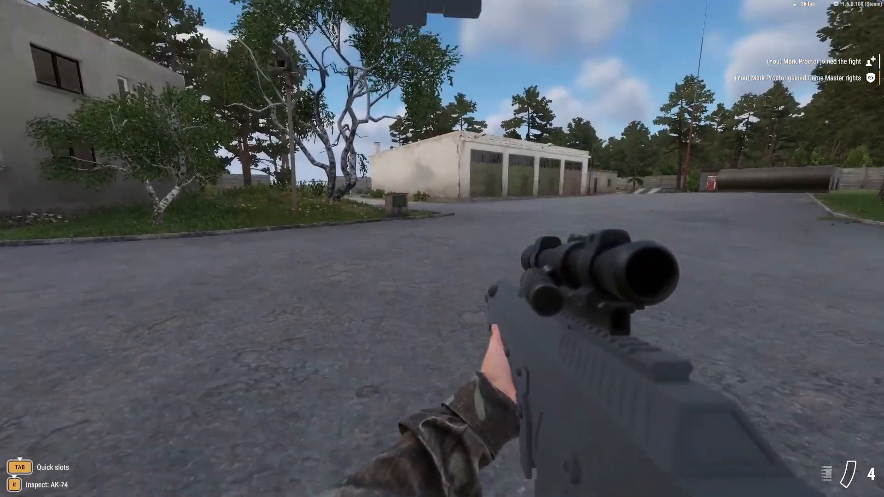
pyautogui.press('y')
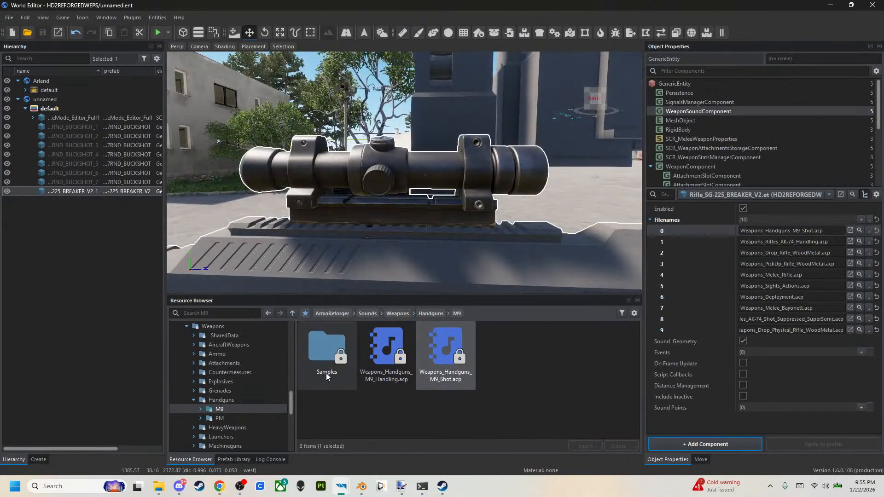
# Set Max Salvo to 1 for the Single fire mode in the rifle's MuzzleComponent.
pyautogui.scroll(-1, 692, 156)
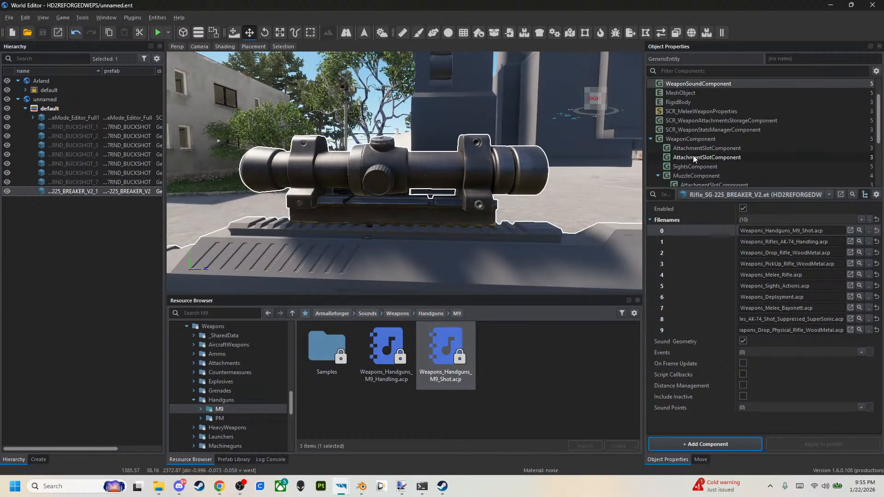
pyautogui.scroll(-3, 693, 155)
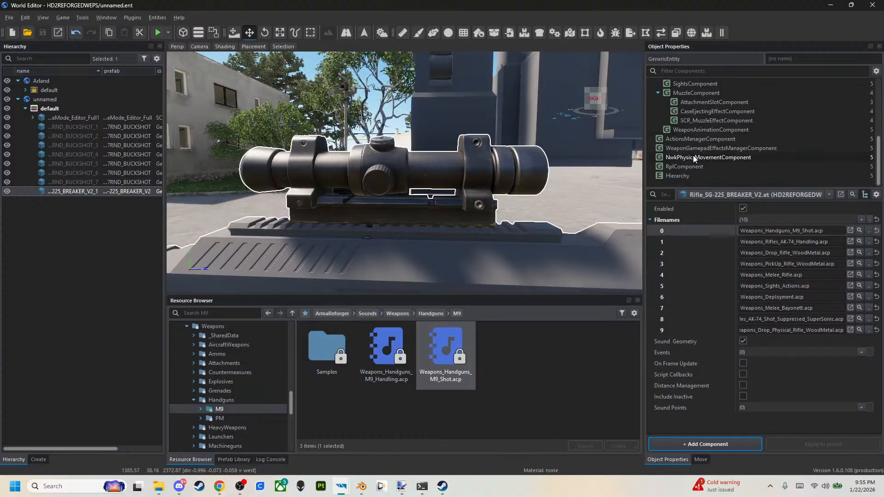
pyautogui.scroll(2, 693, 156)
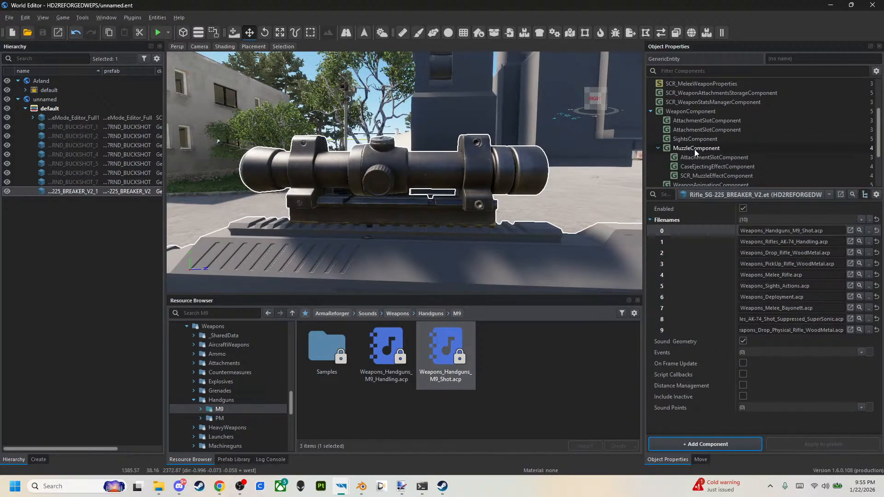
pyautogui.click(695, 149)
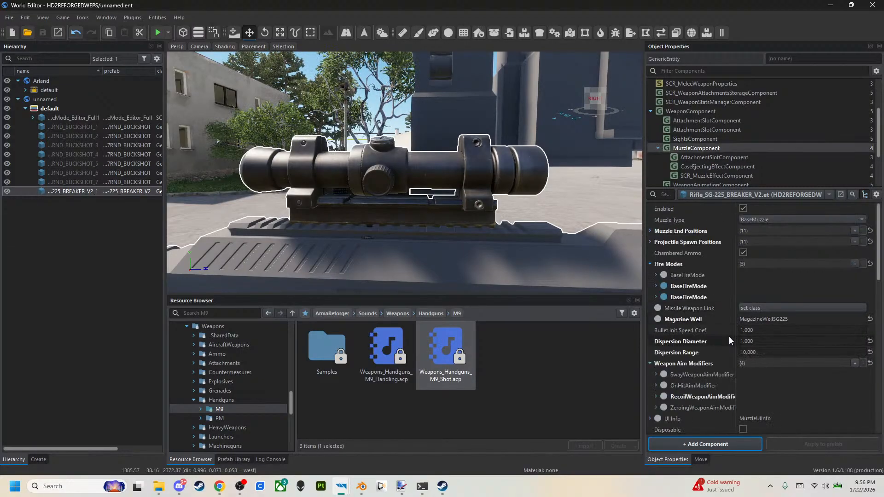
pyautogui.scroll(-1, 730, 339)
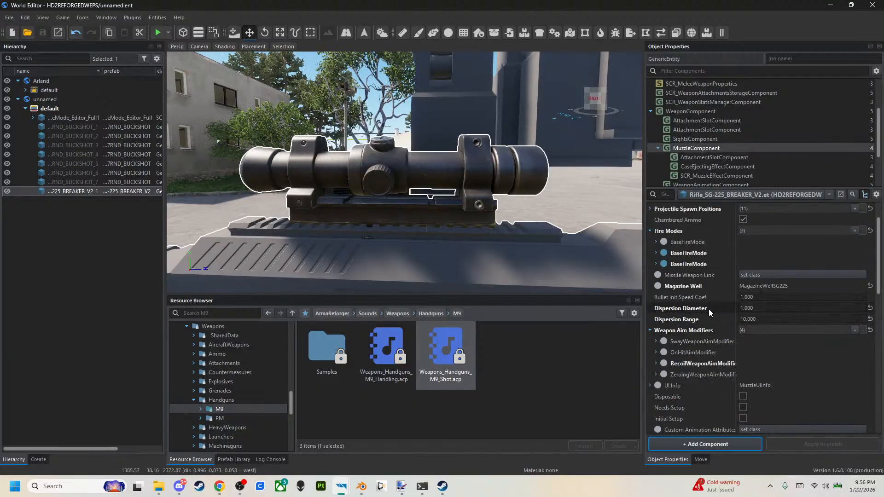
pyautogui.click(656, 264)
pyautogui.click(752, 286)
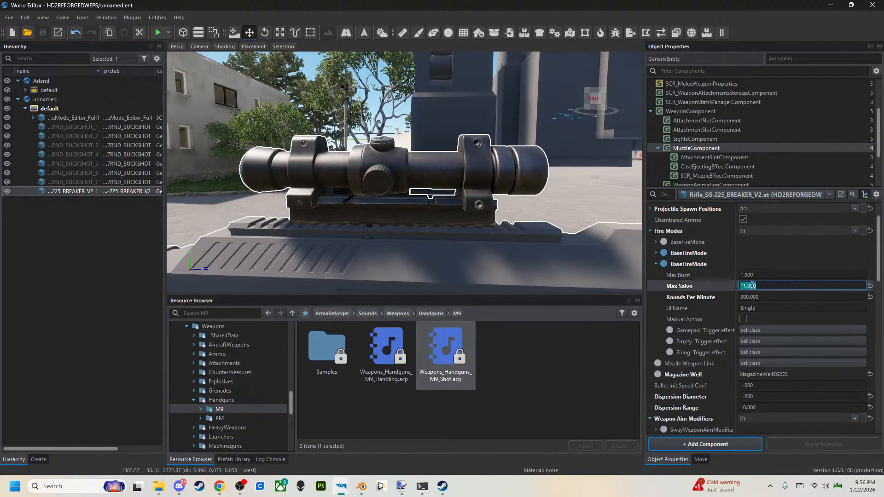
pyautogui.write('1')
pyautogui.press('Return')
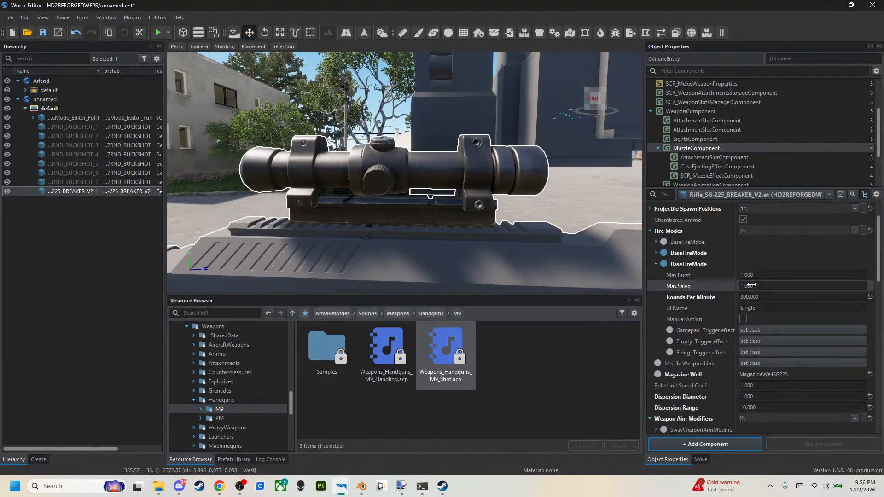
# Set Max Salvo to 1 for the Auto fire mode in the MuzzleComponent.
pyautogui.click(656, 253)
pyautogui.click(760, 275)
pyautogui.write('1')
pyautogui.press('Return')
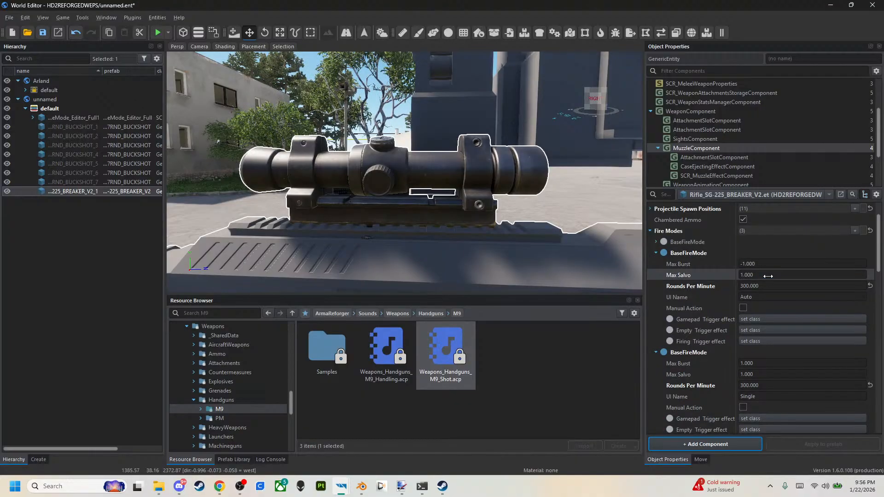
# Save the world, then start a play test and equip the SG-225 Breaker along with the floating buckshot magazines.
pyautogui.click(46, 34)
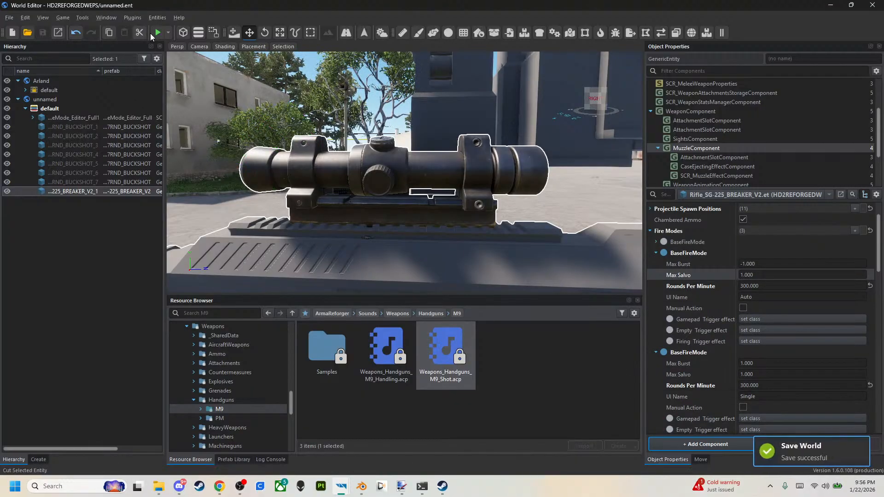
pyautogui.click(157, 34)
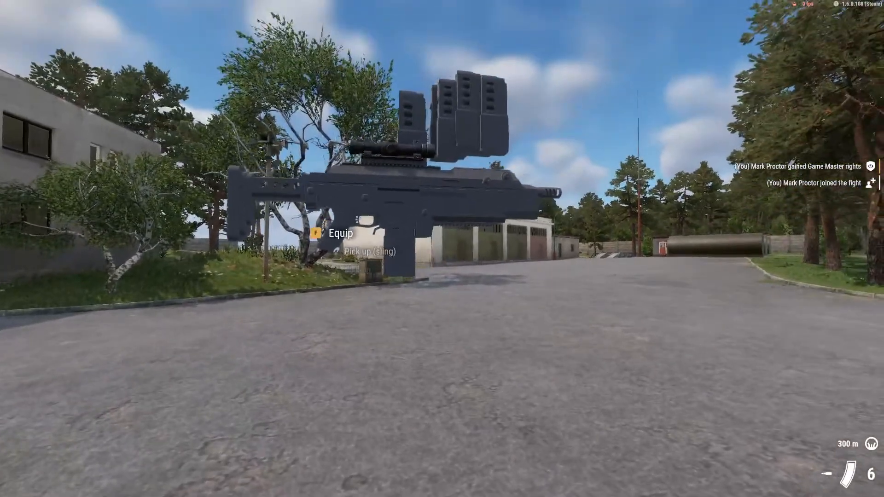
pyautogui.press('f')
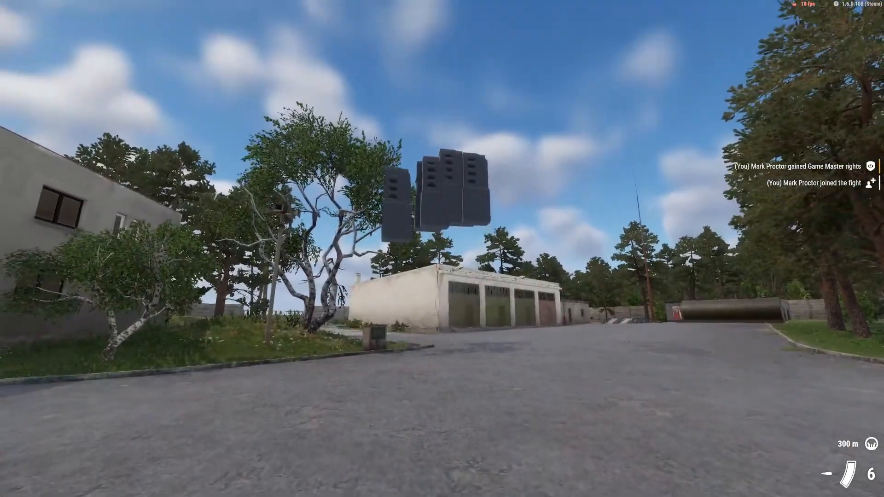
pyautogui.press('x')
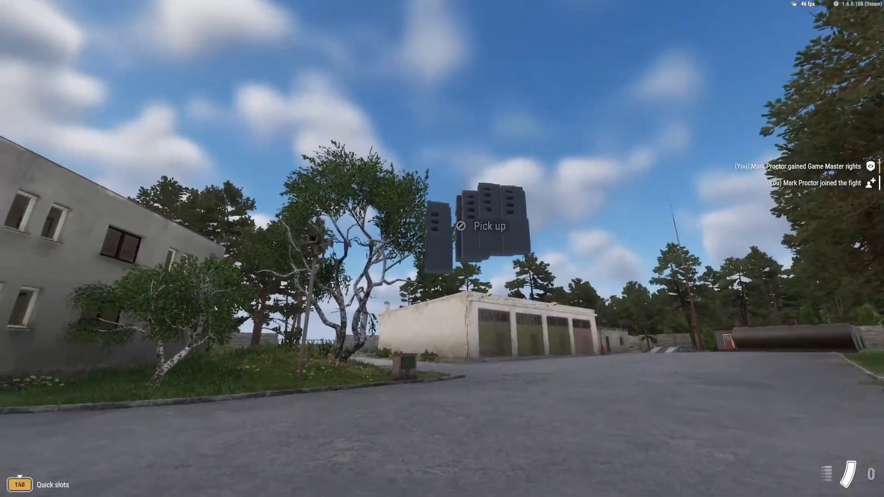
pyautogui.press('f')
pyautogui.press('f')
pyautogui.press('f')
pyautogui.press('f')
pyautogui.press('f')
pyautogui.press('f')
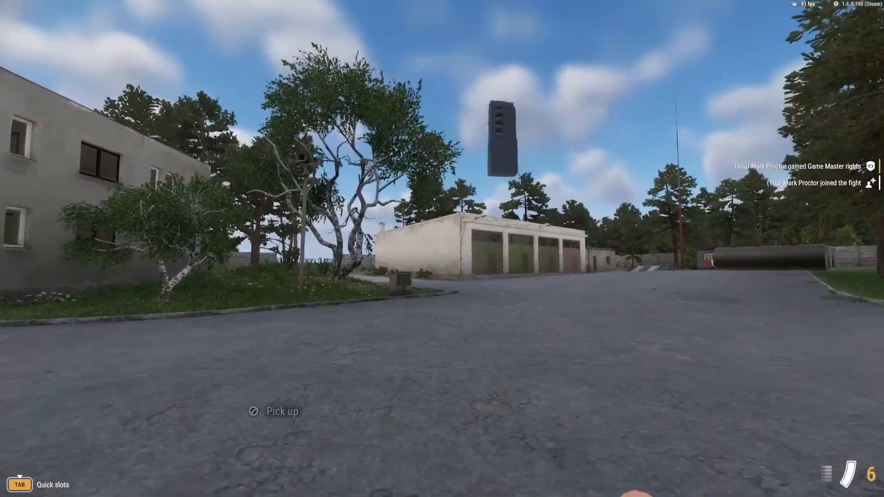
pyautogui.press('1')
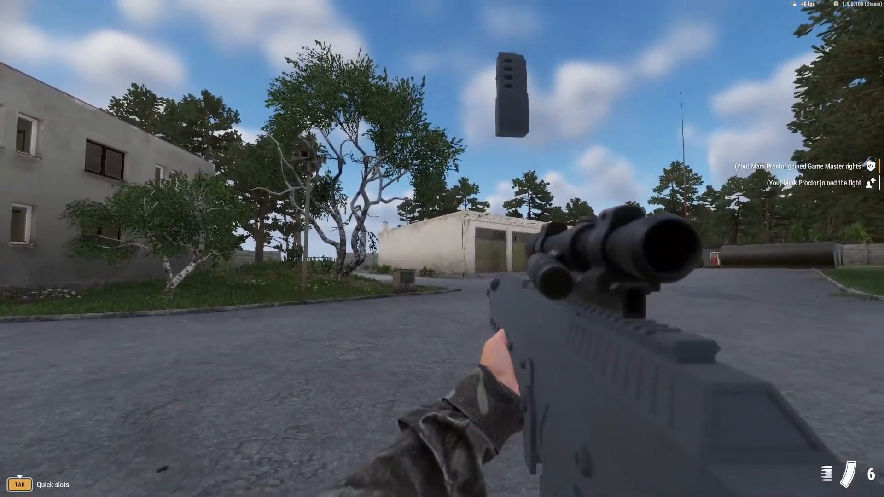
# Test-fire the SG-225 Breaker, examine the soldier holding it in third person, and return to the editor.
pyautogui.rightClick(442, 249)
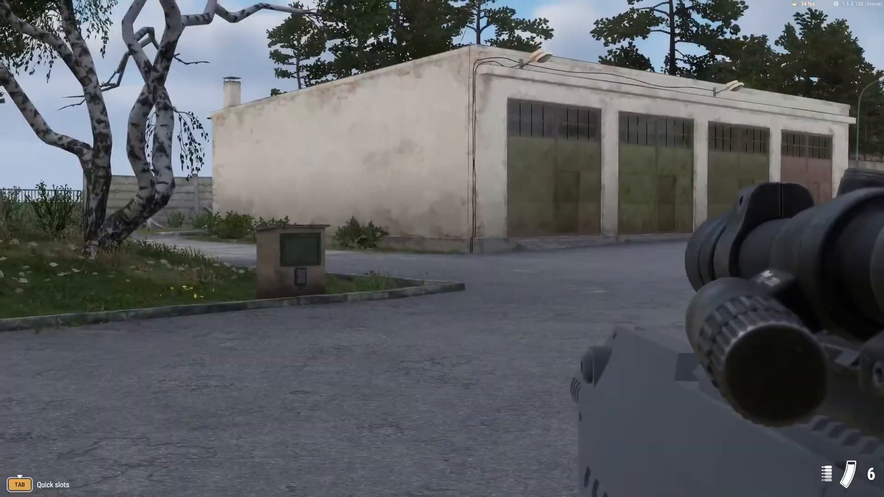
pyautogui.click(442, 248)
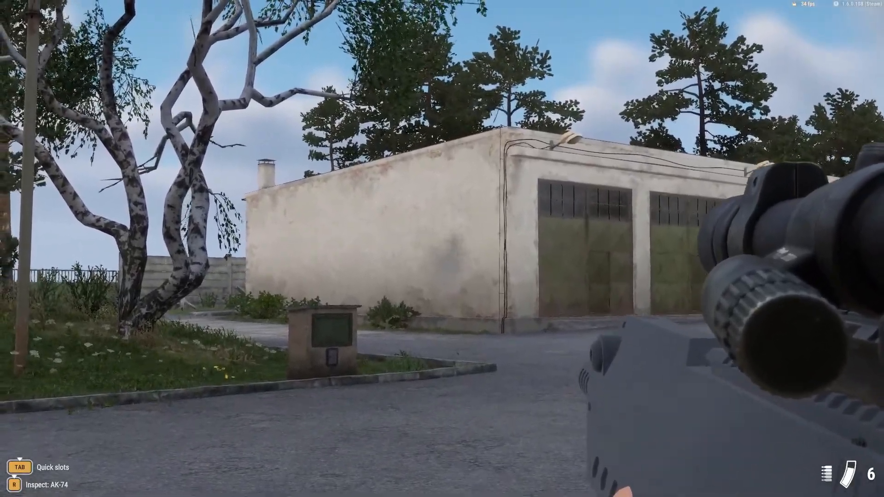
pyautogui.rightClick(442, 249)
pyautogui.press('v')
pyautogui.press('v')
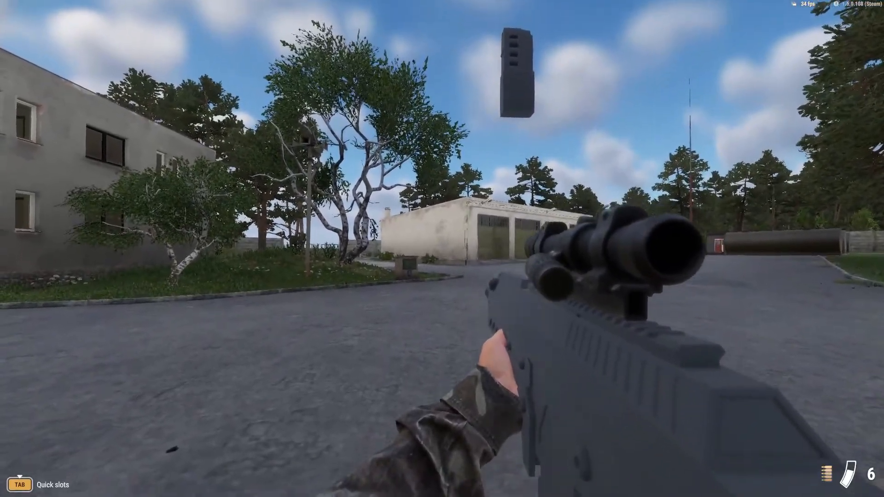
pyautogui.press('KP_Enter')
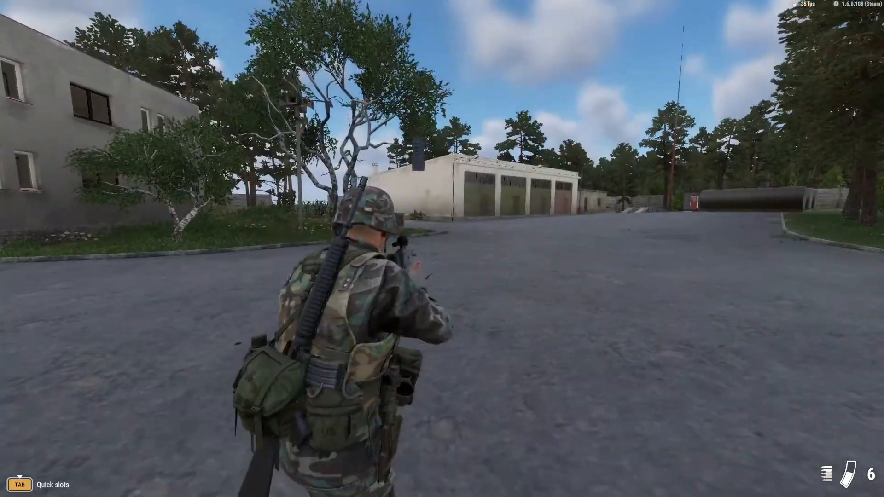
pyautogui.press('alt')
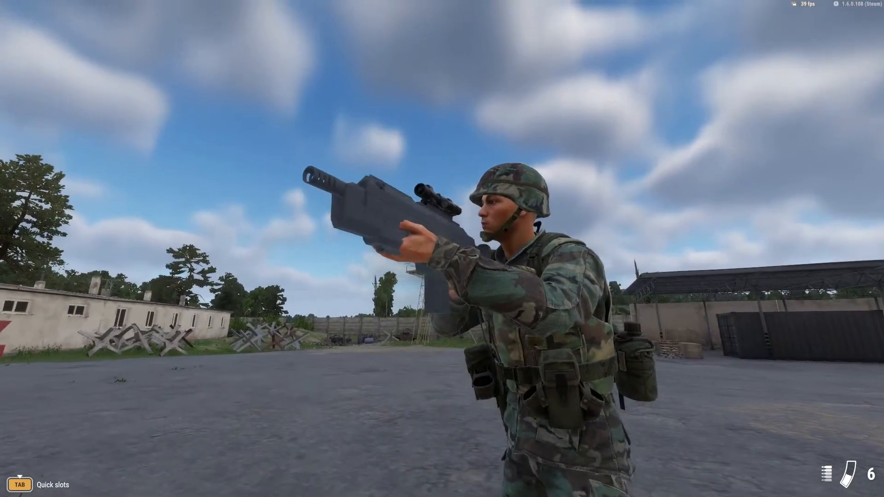
pyautogui.press('Escape')
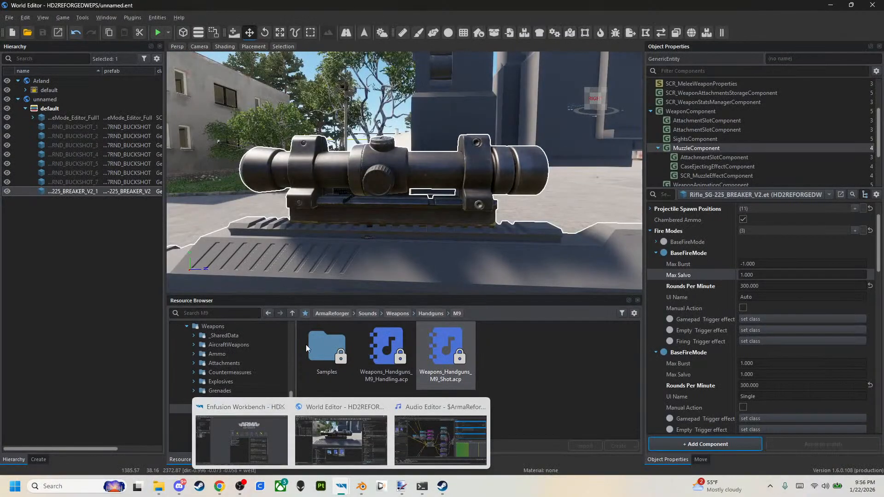
# In the rifle's CaseEjectingEffectComponent, set the effect position offset to 0, 0, 0 and its pivot ID to EJECTION_PORT.
pyautogui.press('s')
pyautogui.moveTo(387, 174); pyautogui.dragTo(388, 191, button='right')
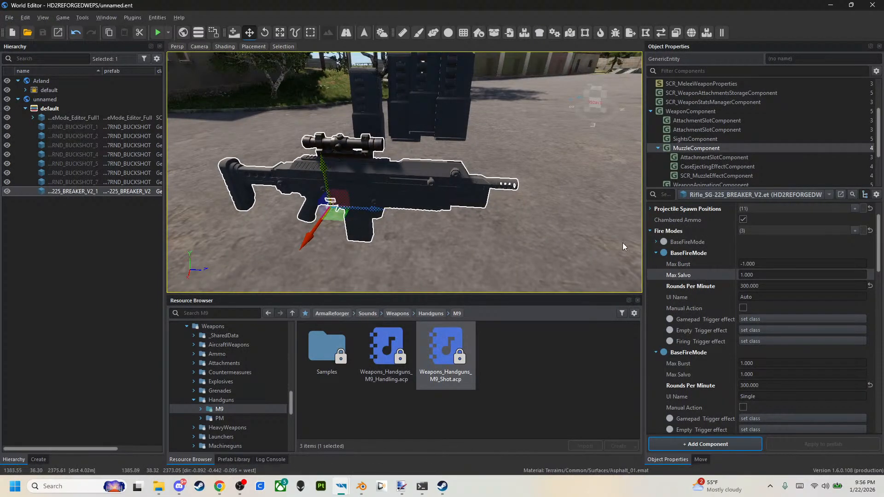
pyautogui.click(695, 166)
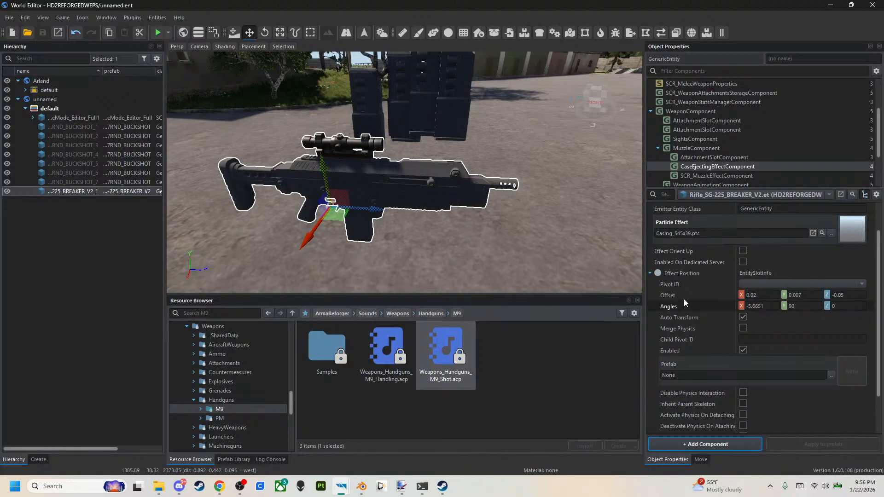
pyautogui.click(676, 295)
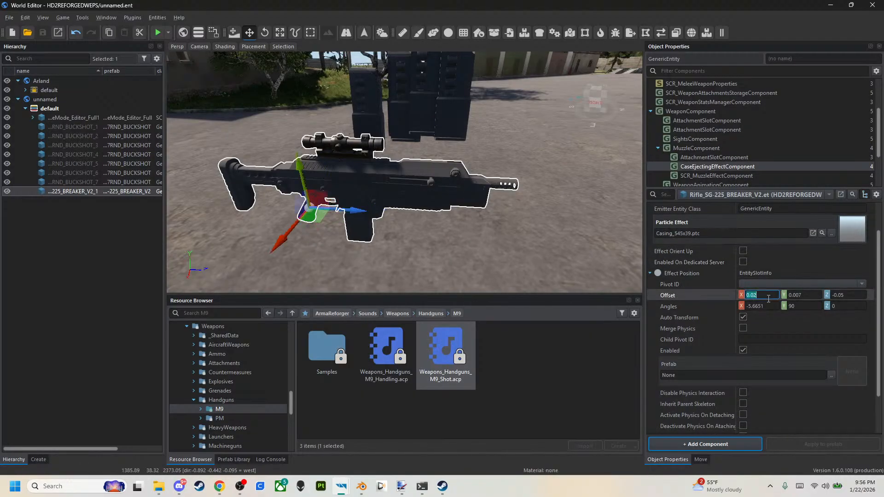
pyautogui.write('0')
pyautogui.click(800, 303)
pyautogui.click(797, 329)
pyautogui.write('0')
pyautogui.click(841, 332)
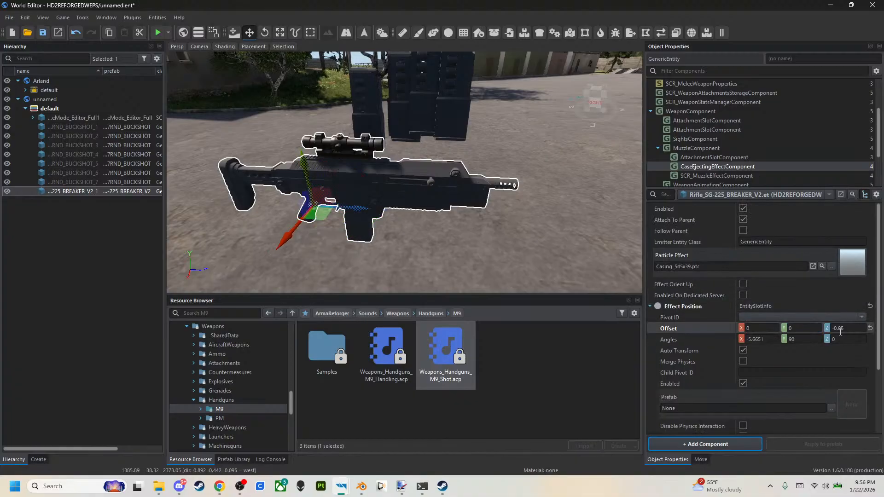
pyautogui.click(834, 318)
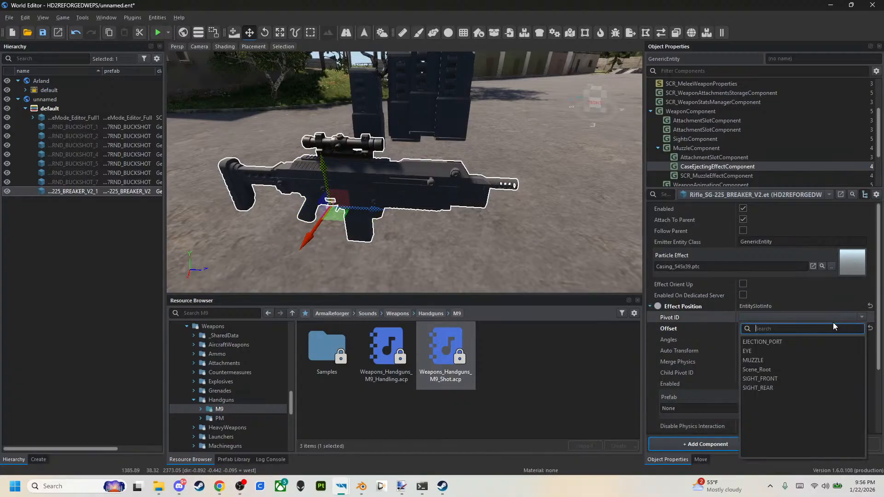
pyautogui.click(776, 342)
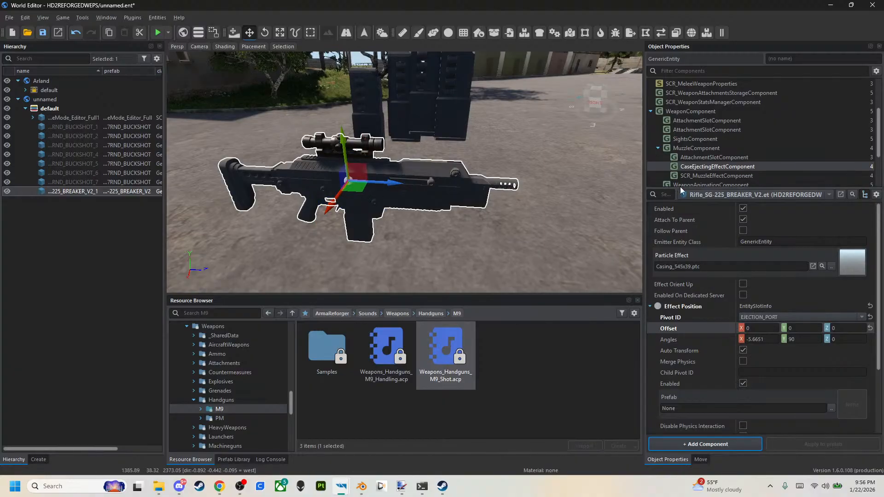
# In the SCR_MuzzleEffectComponent, set the effect position's Z offset to 0 and its pivot ID to MUZZLE, and save the world.
pyautogui.click(717, 175)
pyautogui.click(839, 295)
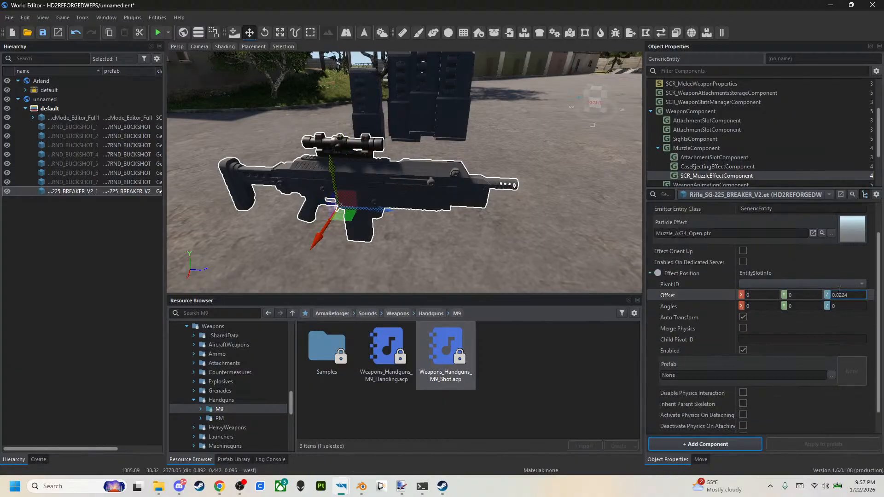
pyautogui.write('0')
pyautogui.press('Return')
pyautogui.click(833, 319)
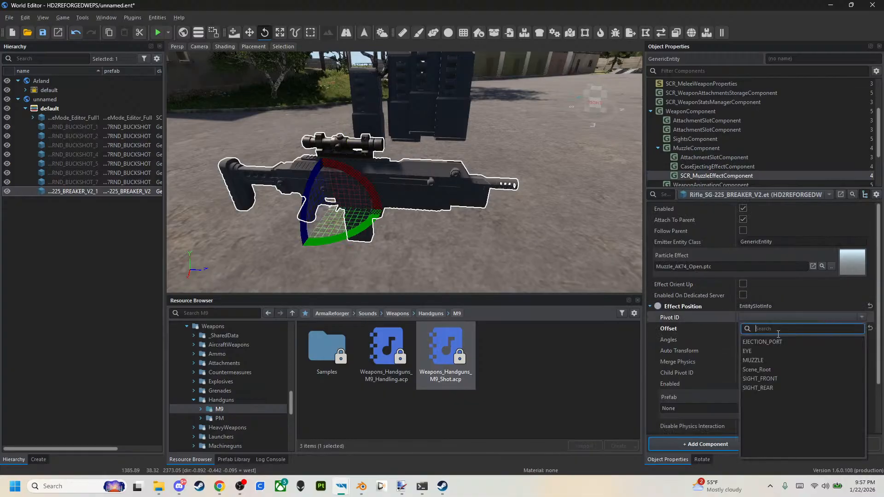
pyautogui.click(776, 359)
pyautogui.click(681, 329)
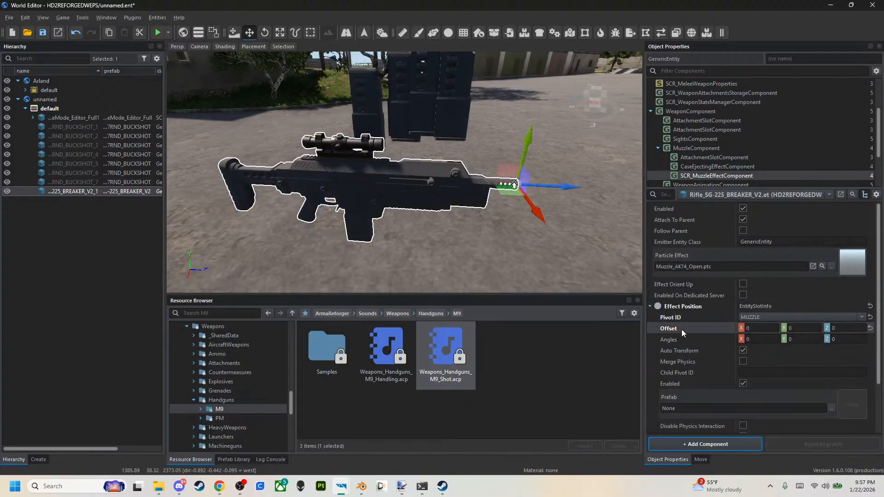
pyautogui.click(43, 33)
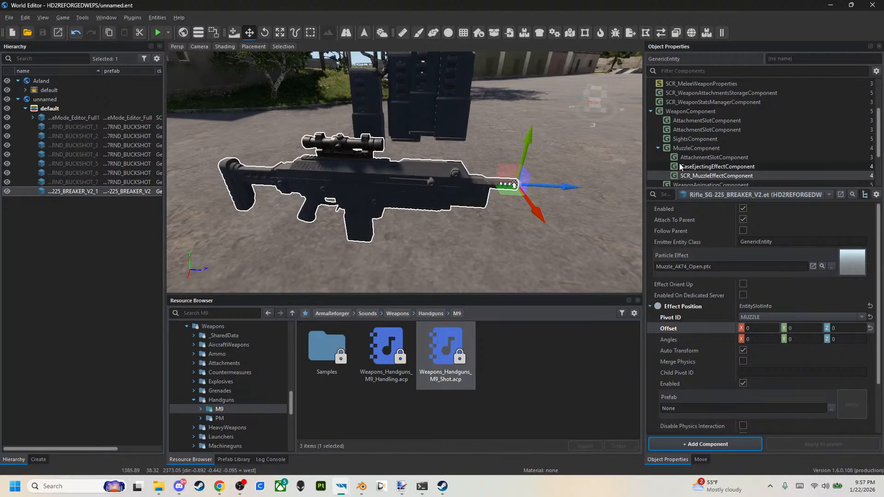
# Set Max Salvo to 5 for both the Auto and Single fire modes in the MuzzleComponent.
pyautogui.click(722, 159)
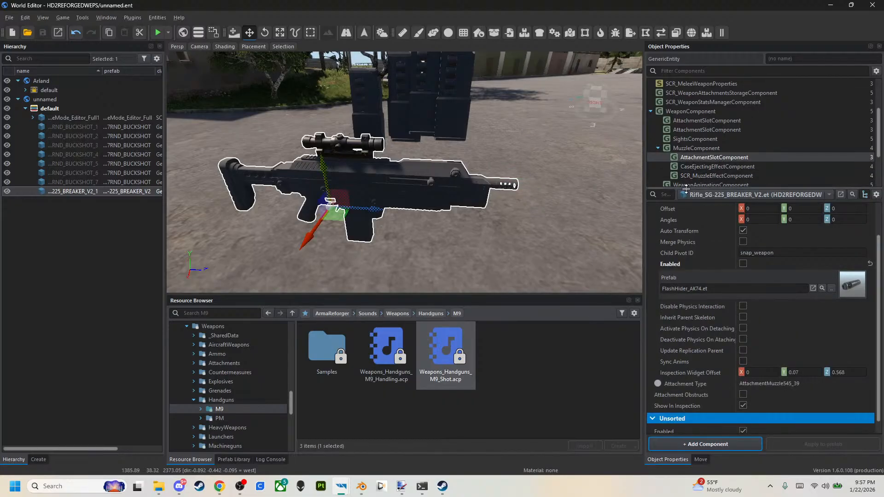
pyautogui.click(689, 148)
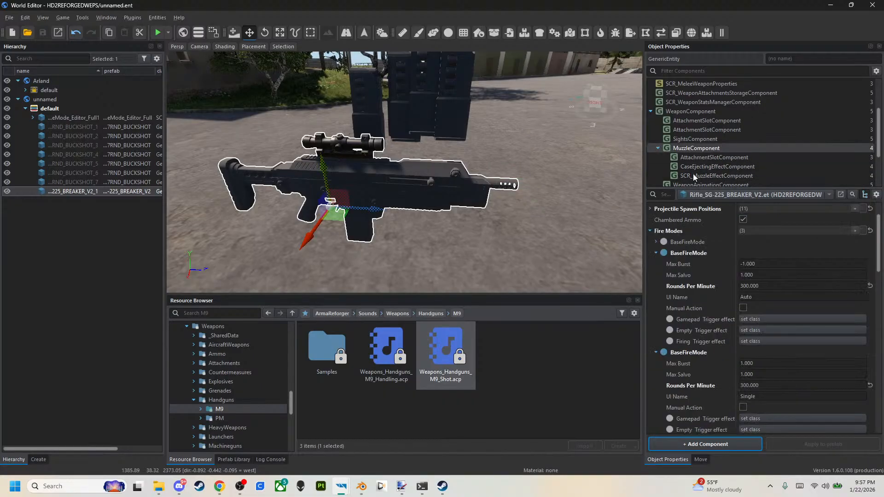
pyautogui.click(752, 274)
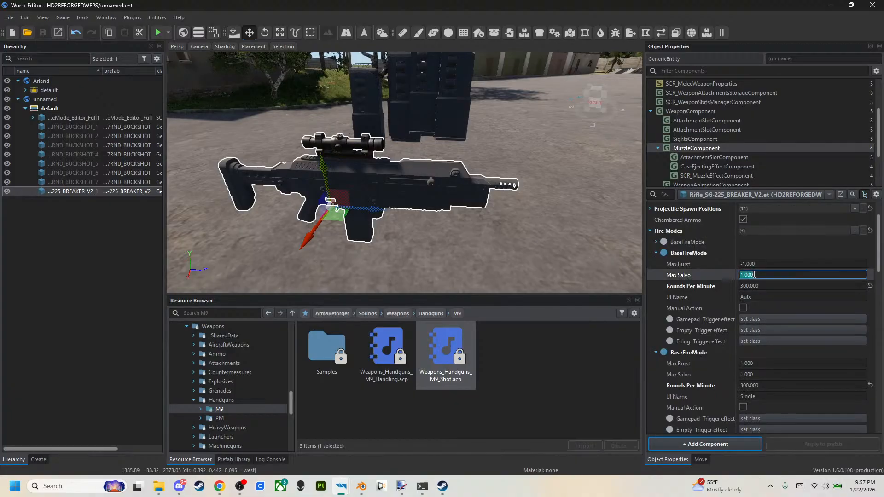
pyautogui.write('5')
pyautogui.press('Return')
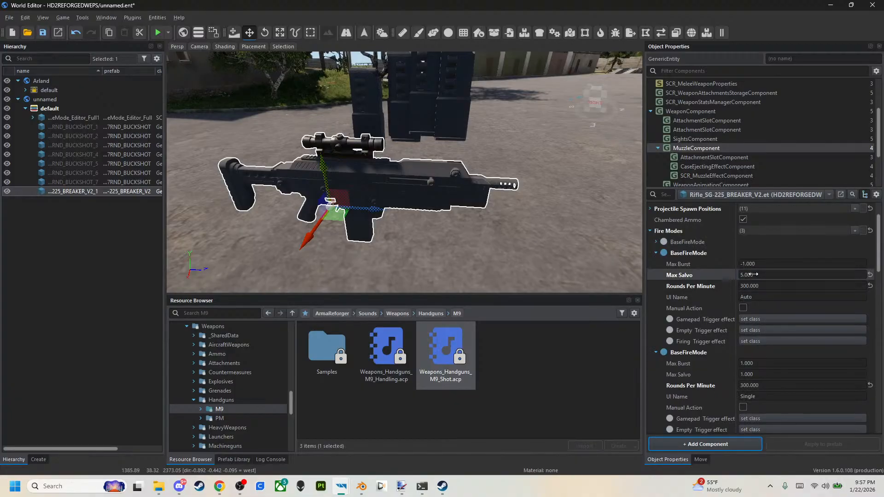
pyautogui.click(759, 374)
pyautogui.write('5')
pyautogui.press('Return')
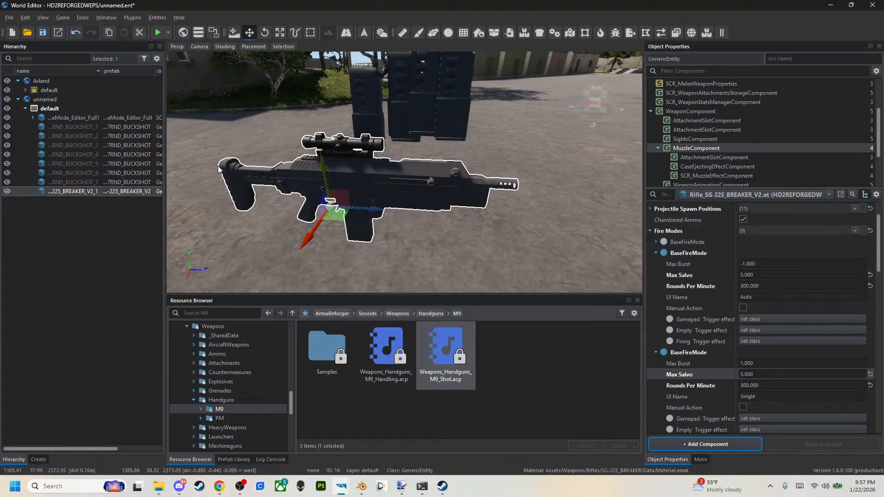
# Save the world, then start another play test and pick up the SG-225 Breaker and its magazines.
pyautogui.hotkey('ctrl', 's')
pyautogui.click(157, 32)
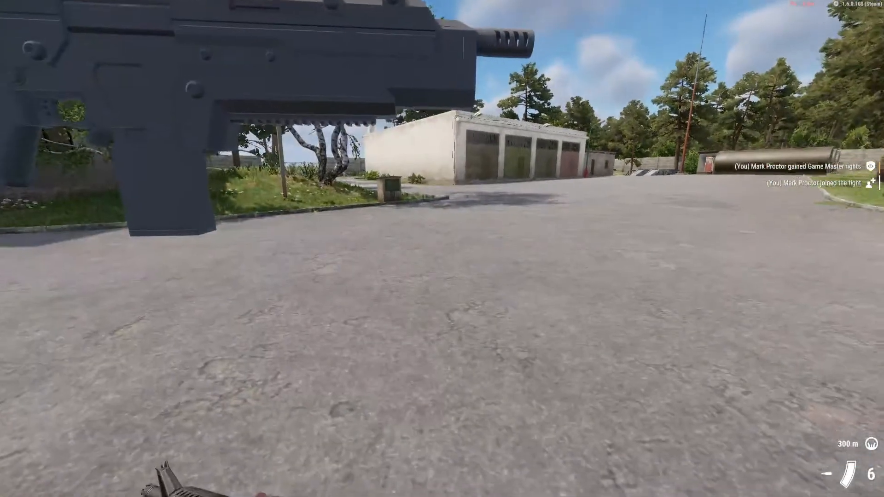
pyautogui.press('s')
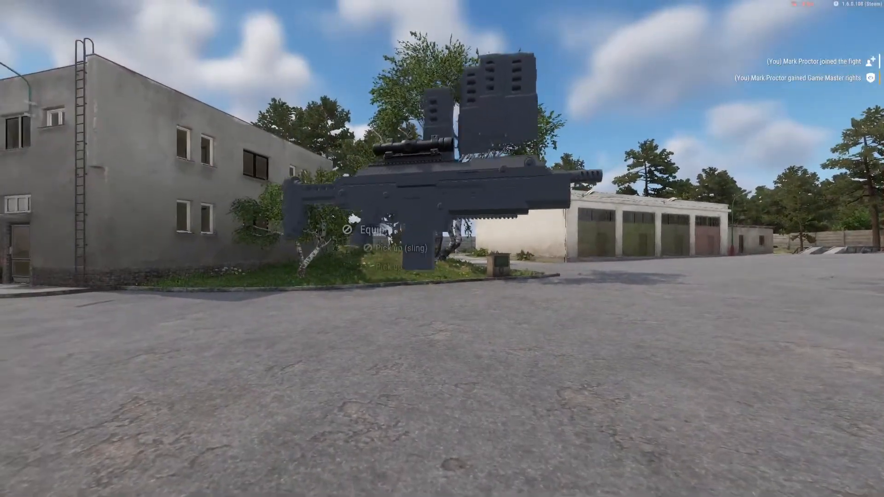
pyautogui.press('f')
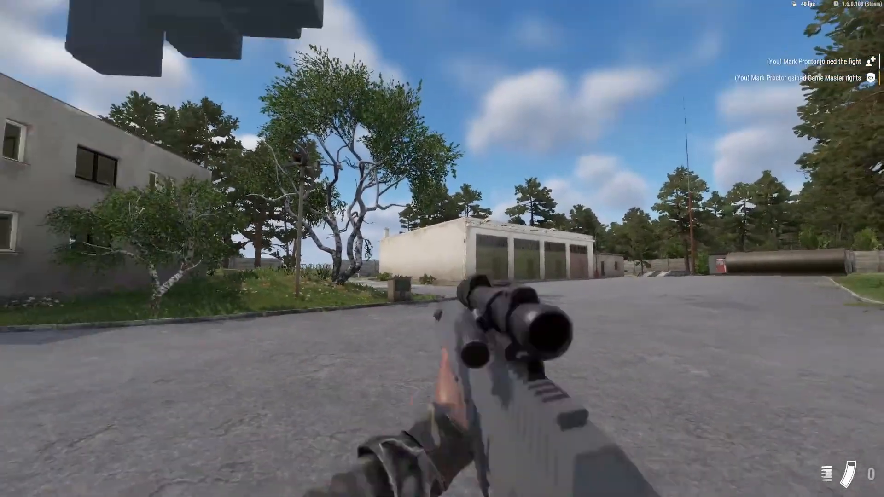
pyautogui.press('f')
pyautogui.press('f')
pyautogui.press('f')
pyautogui.press('f')
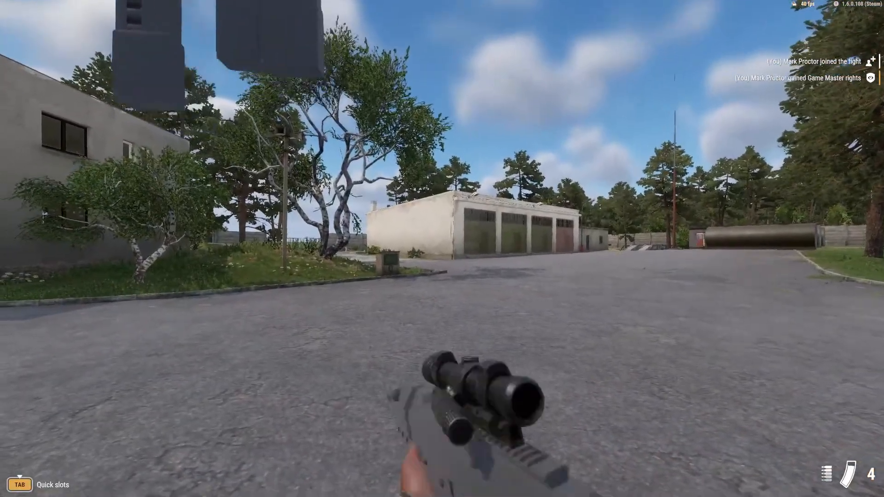
# Test-fire the SG-225 Breaker with the new salvo settings, both from the hip and aiming, and return to the editor.
pyautogui.click(442, 249)
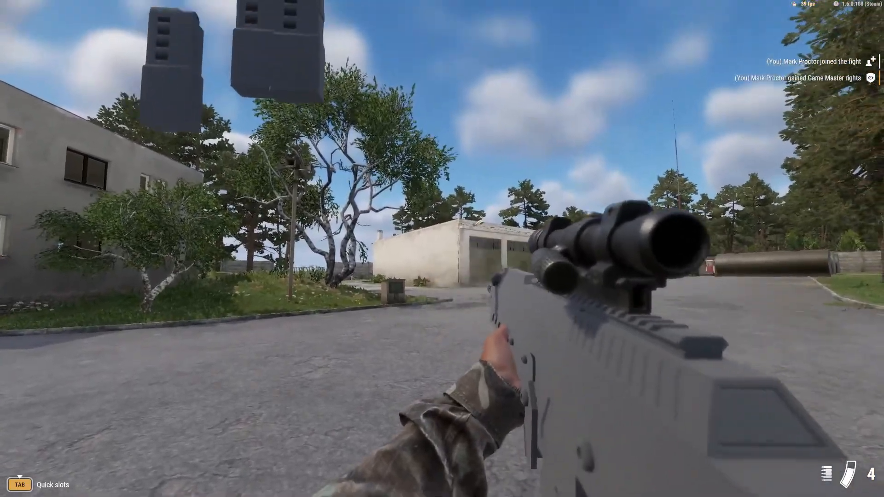
pyautogui.click(443, 248)
pyautogui.click(442, 248)
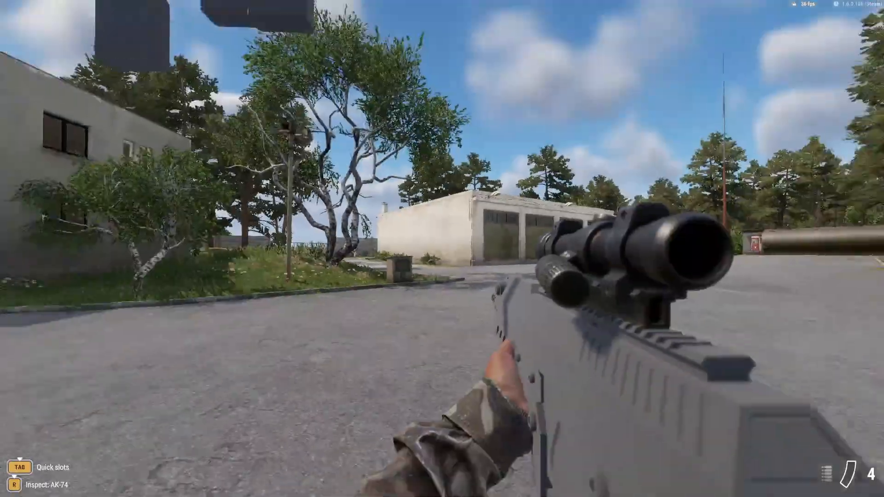
pyautogui.rightClick(442, 248)
pyautogui.press('r')
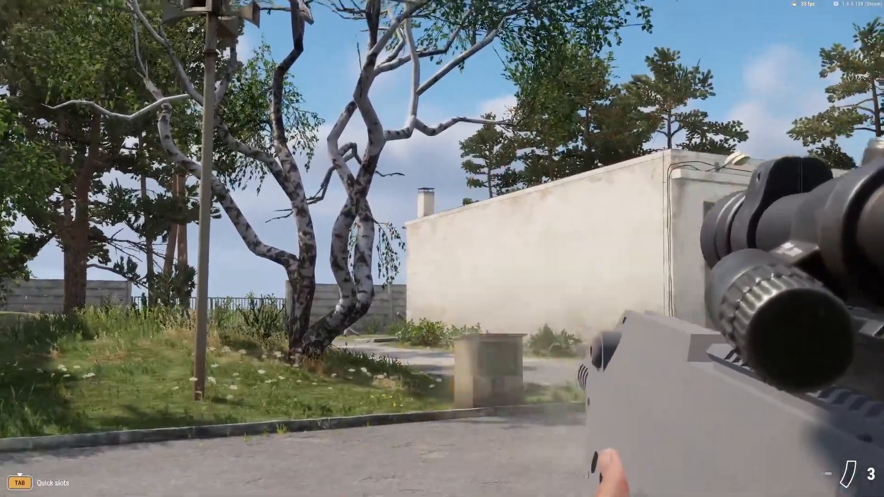
pyautogui.press('Escape')
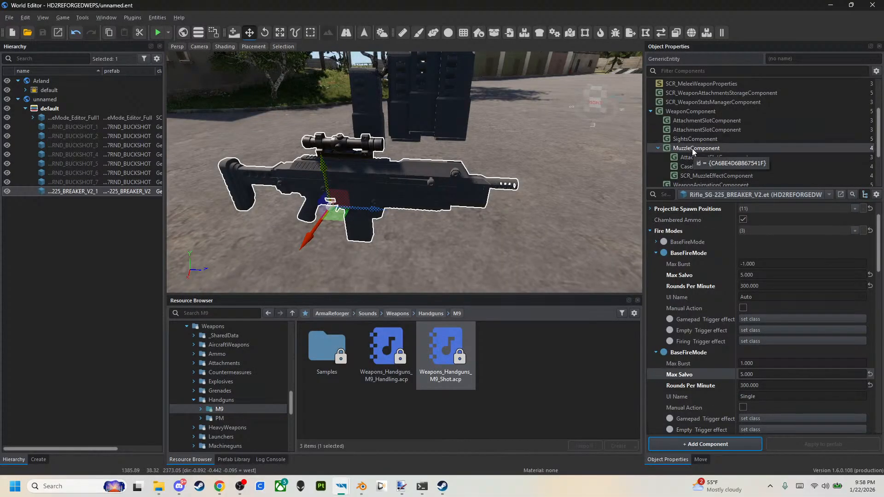
pyautogui.scroll(-1, 692, 149)
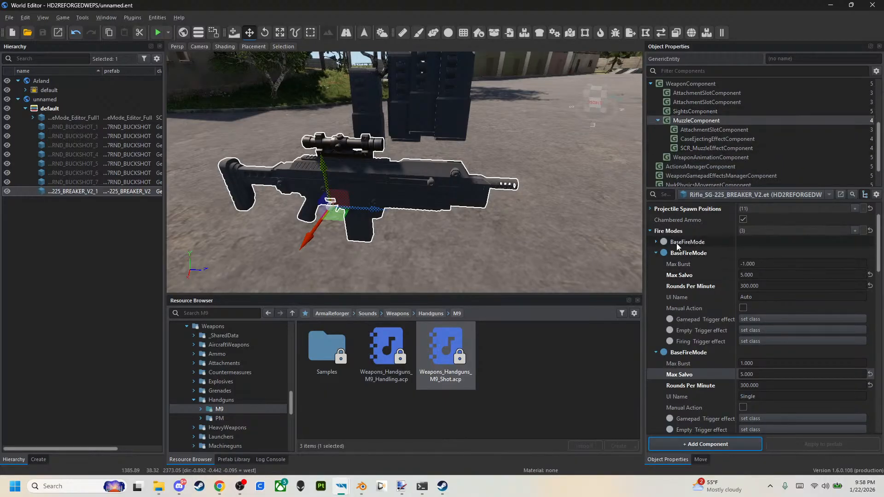
# Reset the MuzzleComponent's Muzzle End Positions and add a single PointInfo with its pivot ID set to MUZZLE.
pyautogui.scroll(5, 659, 220)
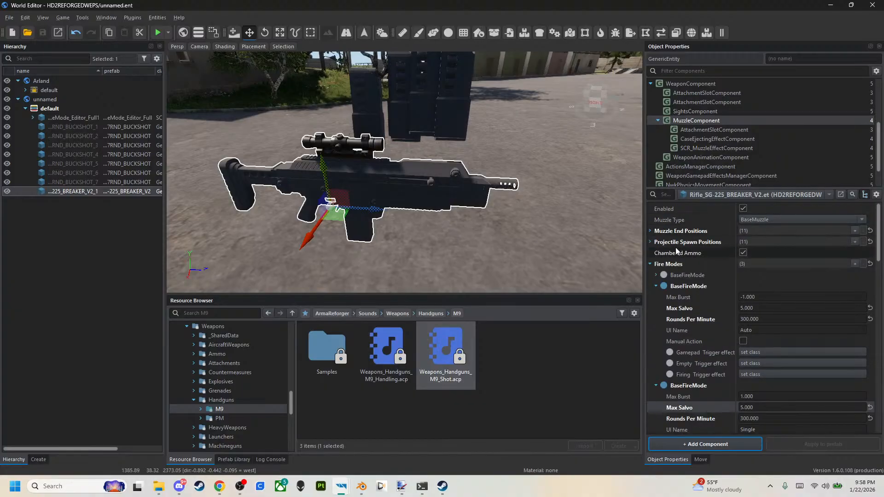
pyautogui.click(871, 231)
pyautogui.click(871, 231)
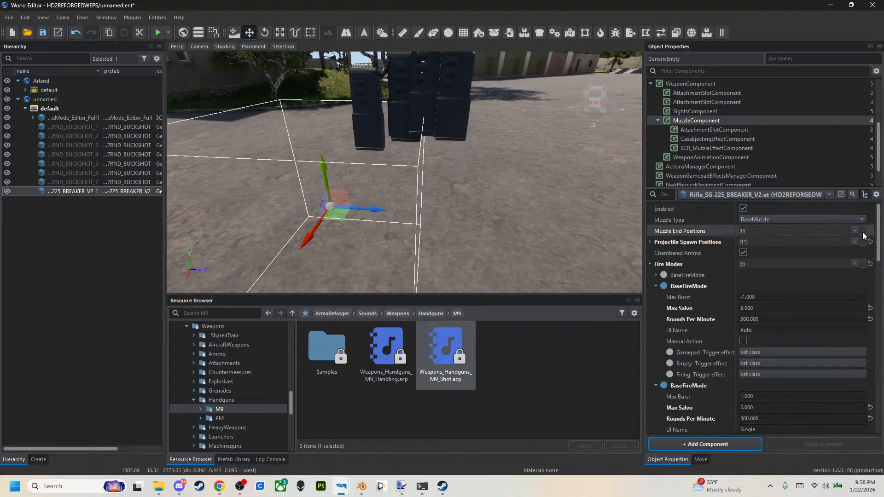
pyautogui.click(857, 233)
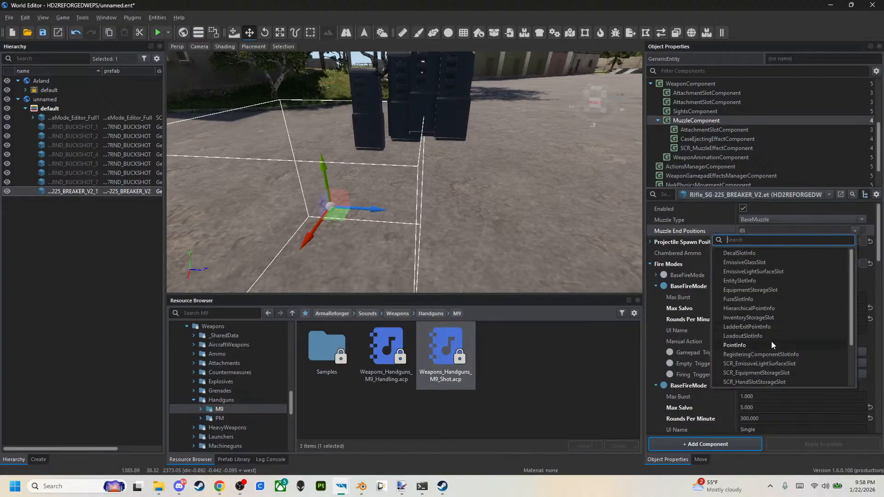
pyautogui.click(735, 345)
pyautogui.click(656, 242)
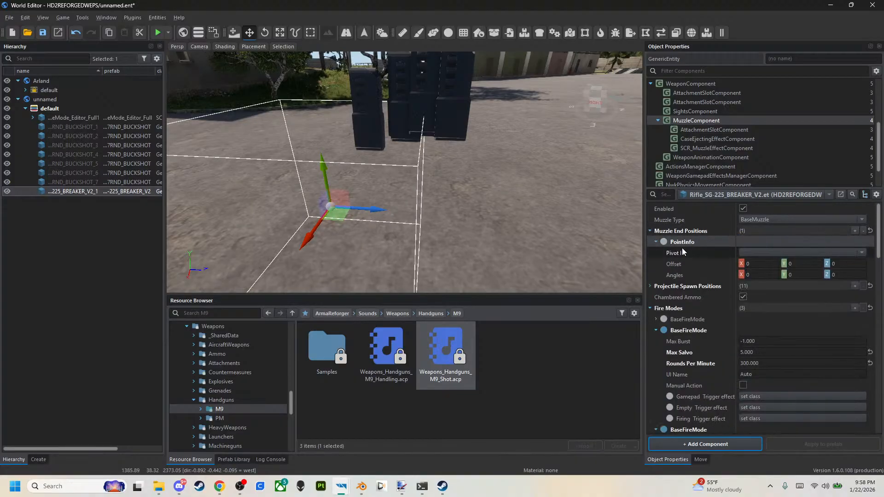
pyautogui.click(766, 252)
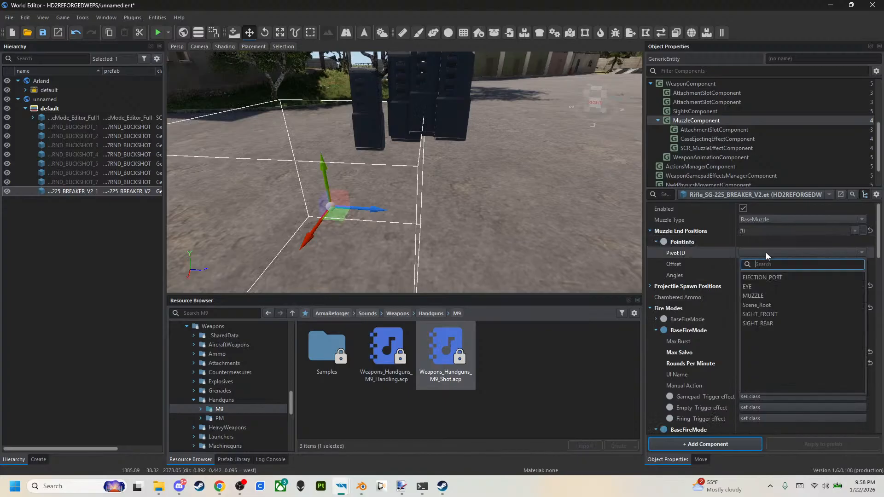
pyautogui.click(760, 296)
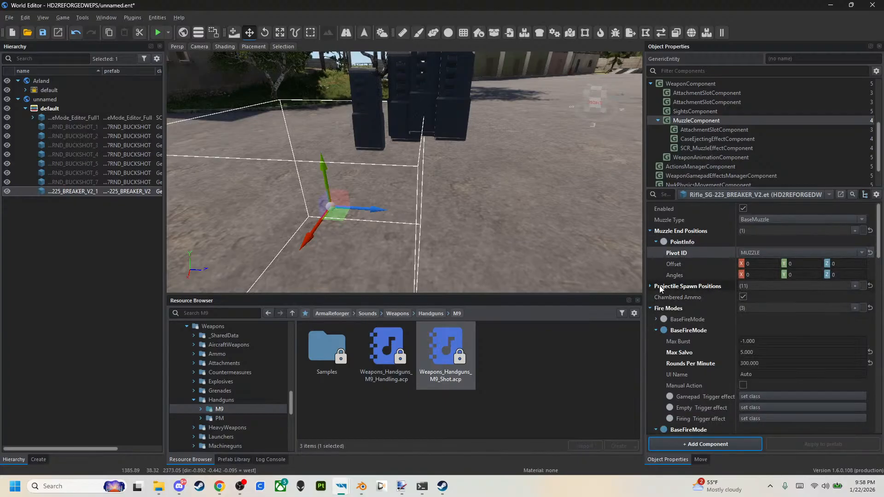
# Replace the Projectile Spawn Positions with a single PointInfo whose pivot ID is MUZZLE, and save the world.
pyautogui.click(871, 287)
pyautogui.click(856, 287)
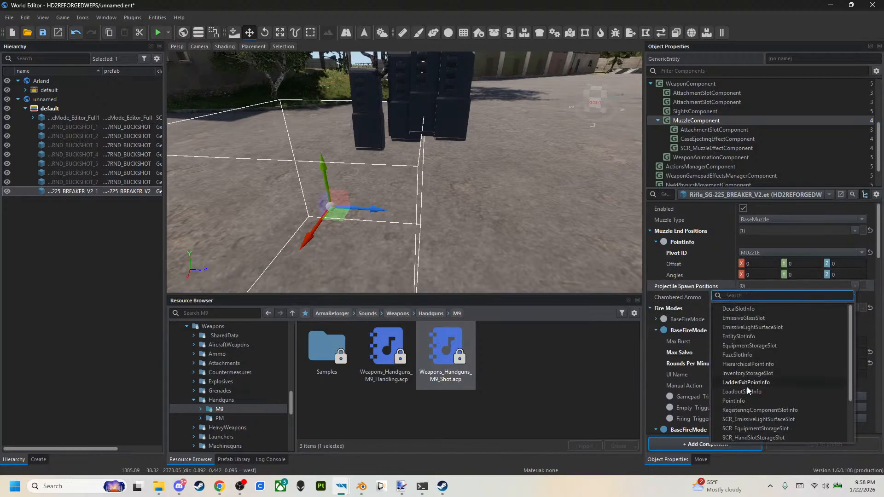
pyautogui.click(734, 401)
pyautogui.rightClick(684, 298)
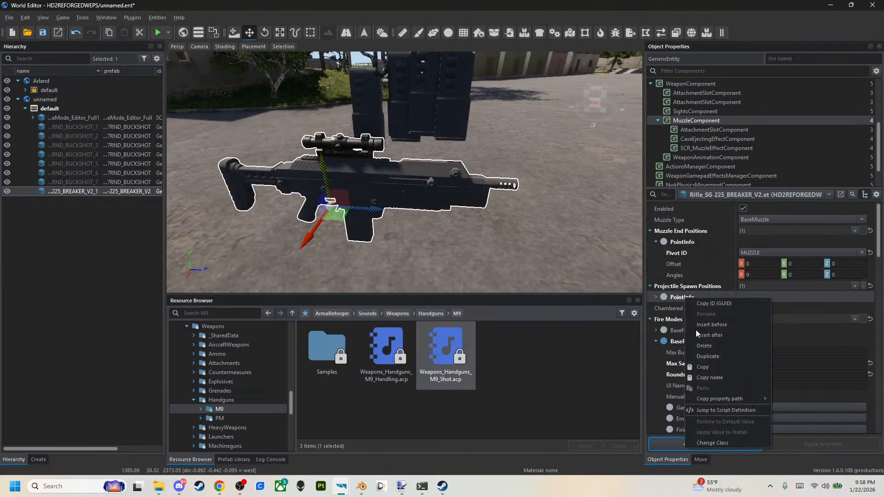
pyautogui.click(656, 297)
pyautogui.click(656, 297)
pyautogui.click(774, 308)
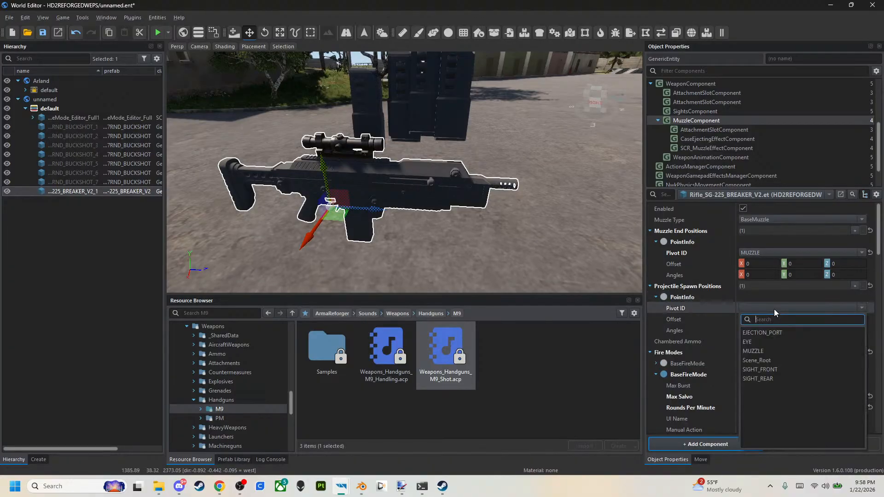
pyautogui.click(755, 351)
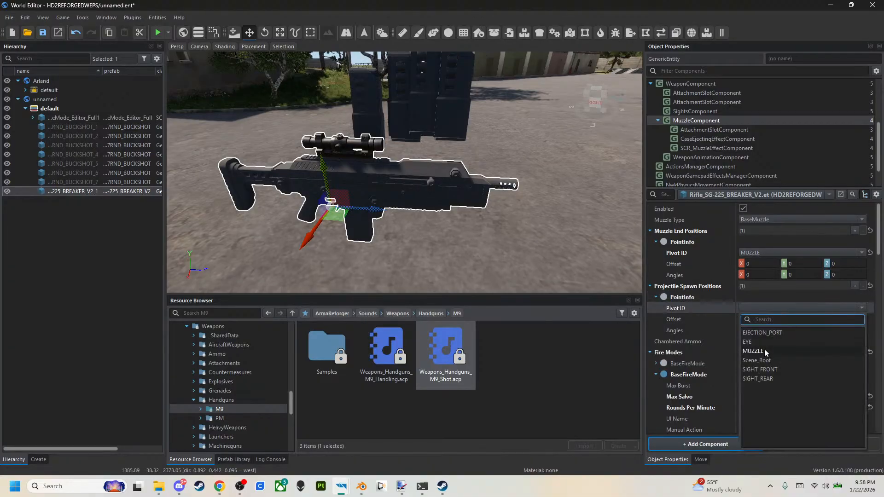
pyautogui.click(42, 33)
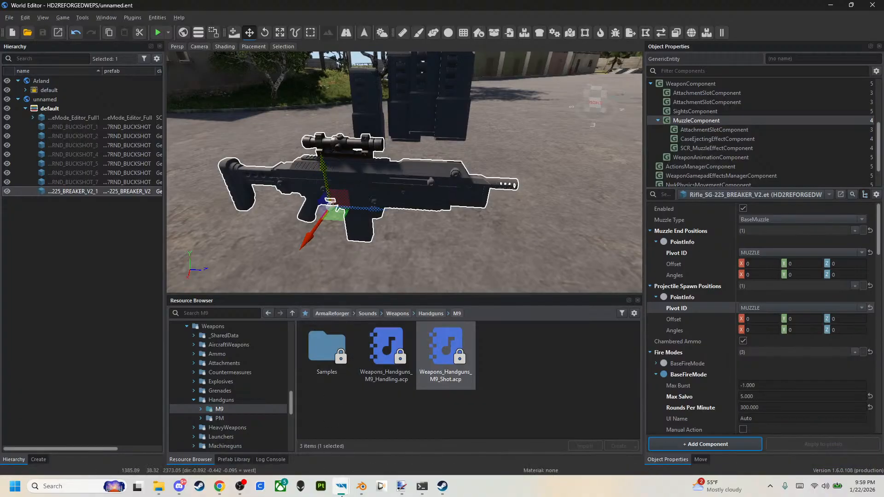
# Switch to Enfusion Workbench and locate the US inventory items entity catalog under ArmaReforger/Configs/EntityCatalog/US.
pyautogui.moveTo(341, 487)
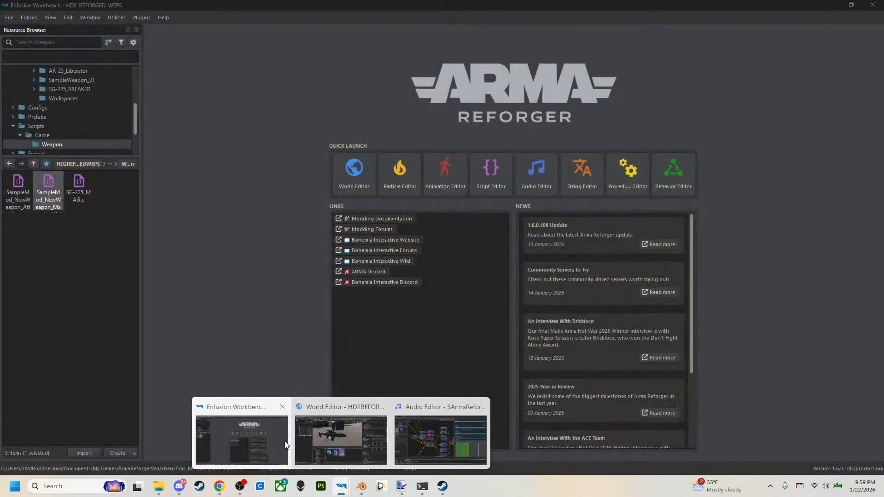
pyautogui.click(285, 444)
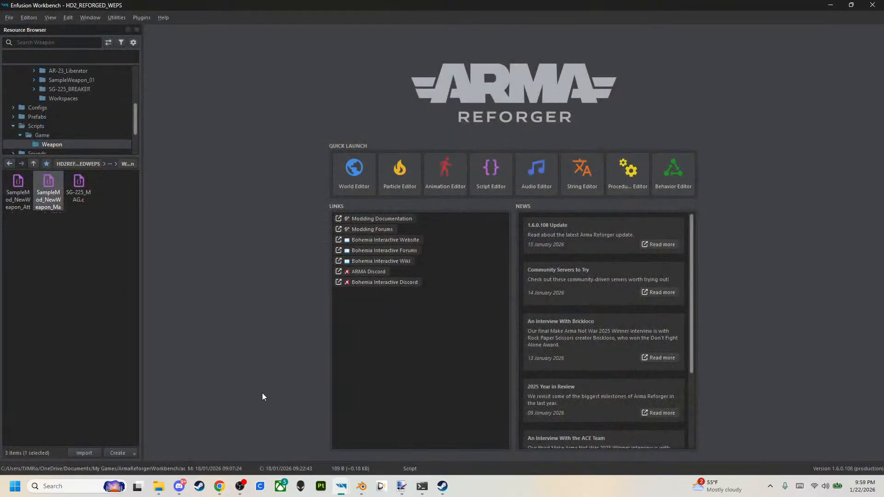
pyautogui.click(33, 164)
pyautogui.click(33, 164)
pyautogui.click(33, 164)
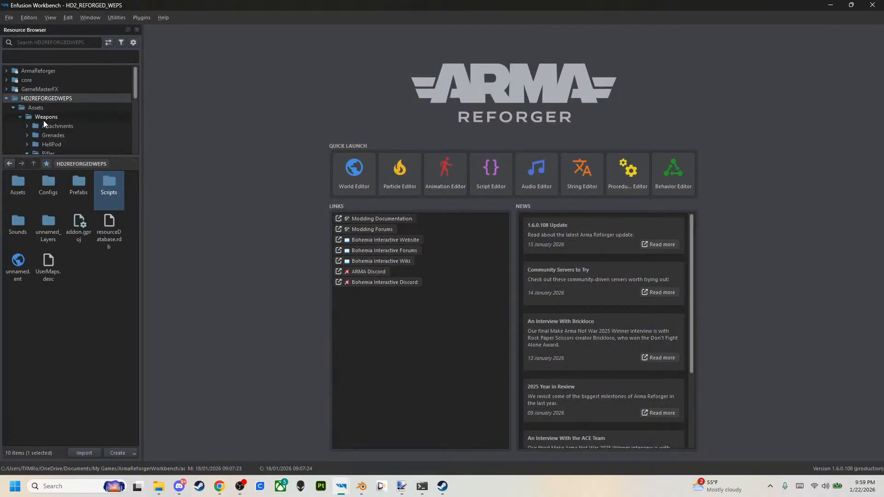
pyautogui.click(6, 98)
pyautogui.click(6, 71)
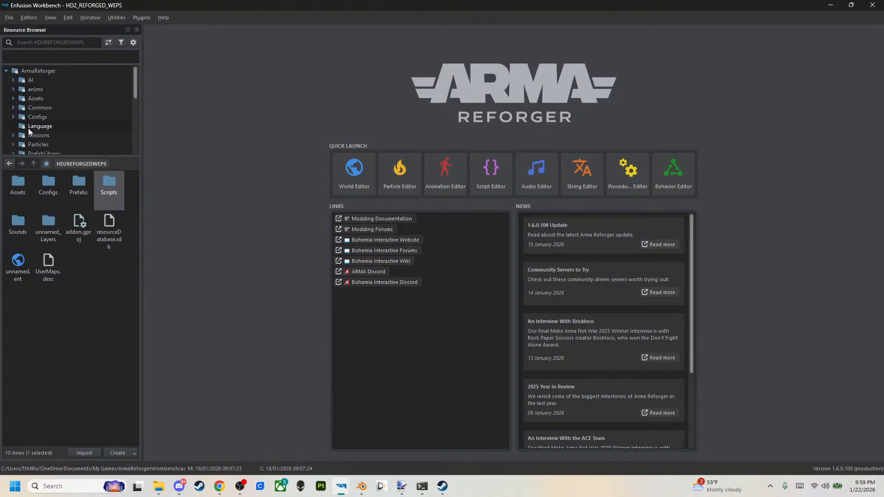
pyautogui.scroll(-1, 20, 124)
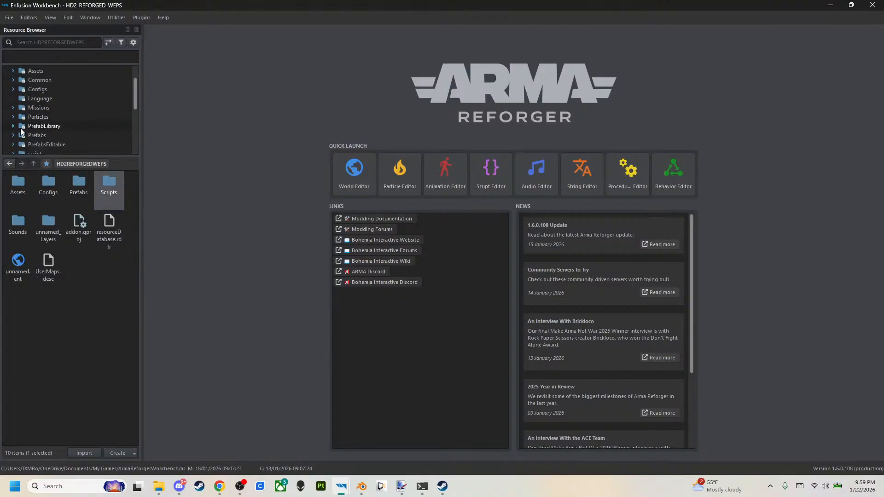
pyautogui.scroll(1, 22, 119)
pyautogui.click(21, 116)
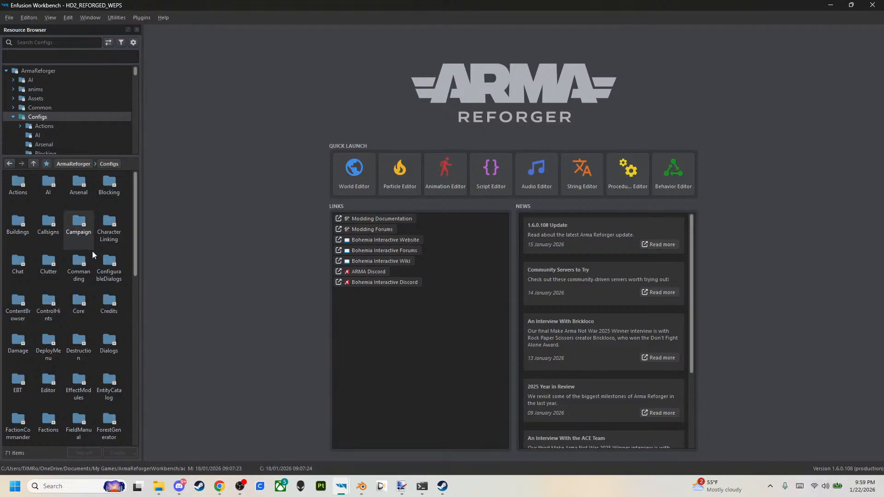
pyautogui.doubleClick(109, 385)
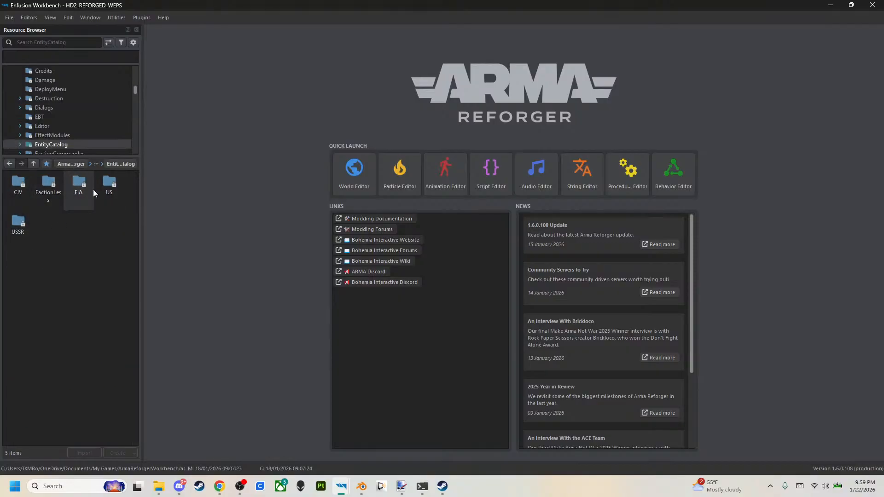
pyautogui.doubleClick(110, 185)
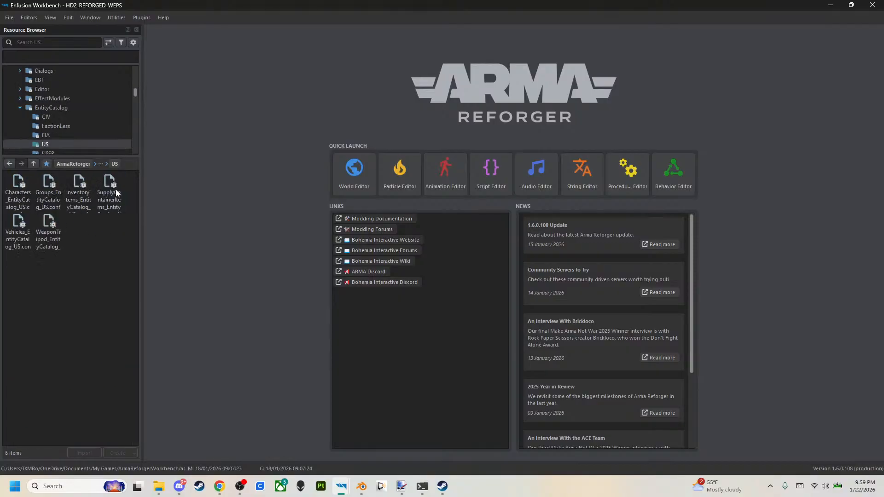
pyautogui.click(82, 201)
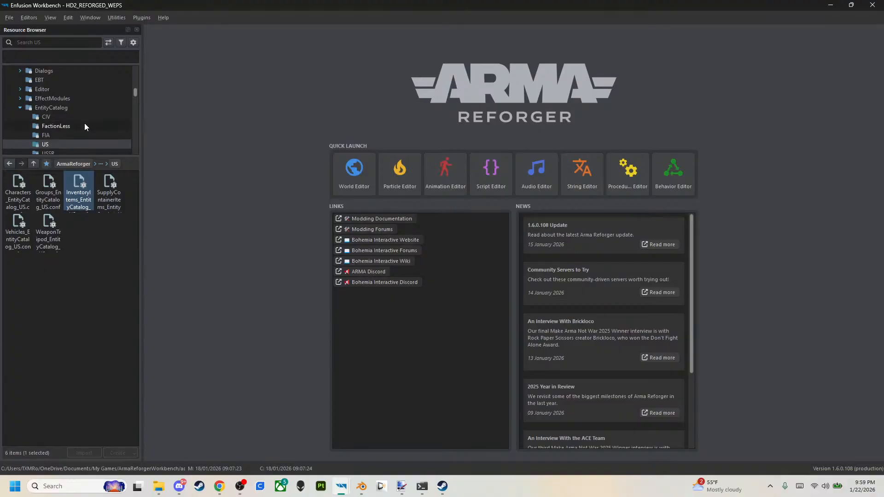
# Open the mod's own InventoryItems_EntityCatalog_US.conf from HD2REFORGEDWEPS/Configs/EntityCatalog/US.
pyautogui.scroll(6, 33, 101)
pyautogui.click(6, 71)
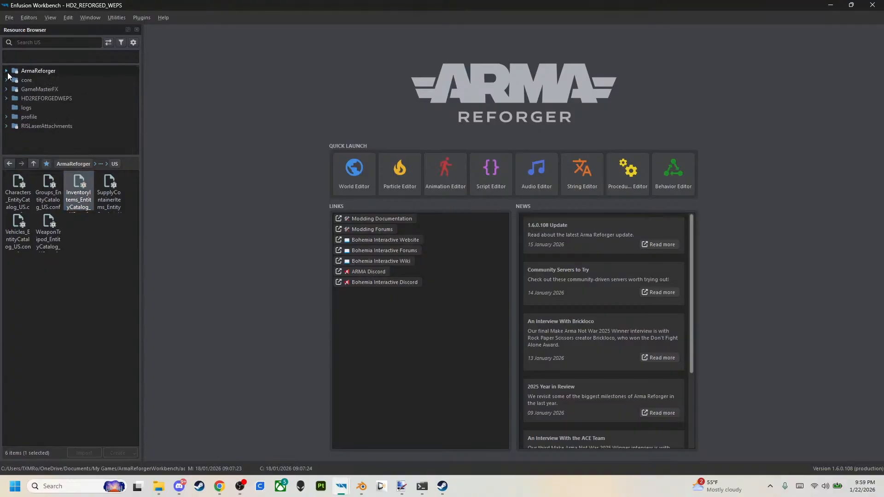
pyautogui.click(22, 98)
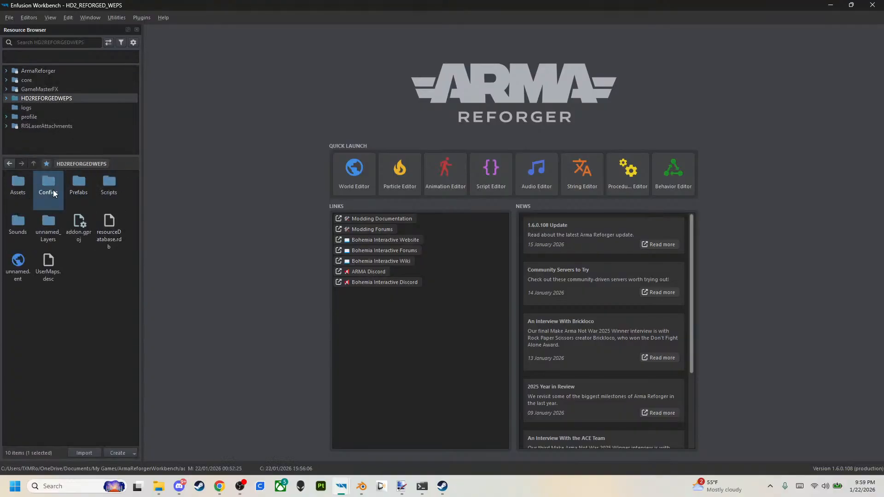
pyautogui.doubleClick(50, 186)
pyautogui.doubleClick(46, 188)
pyautogui.doubleClick(22, 188)
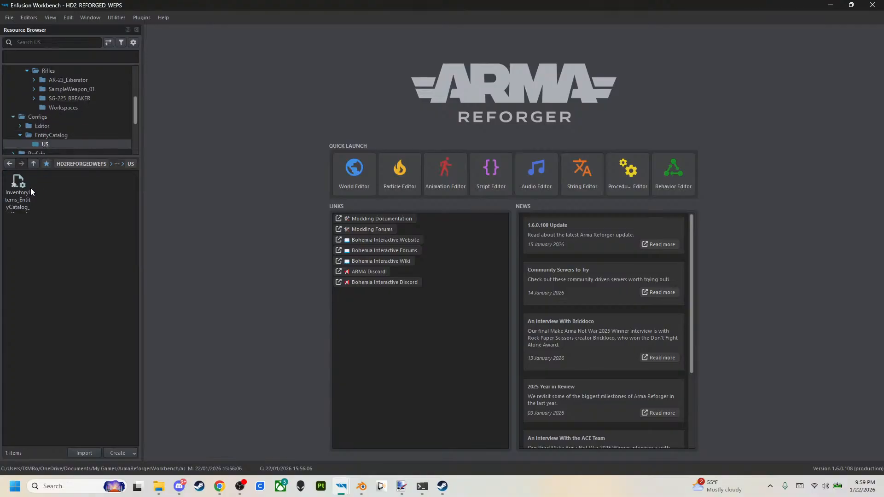
pyautogui.doubleClick(18, 189)
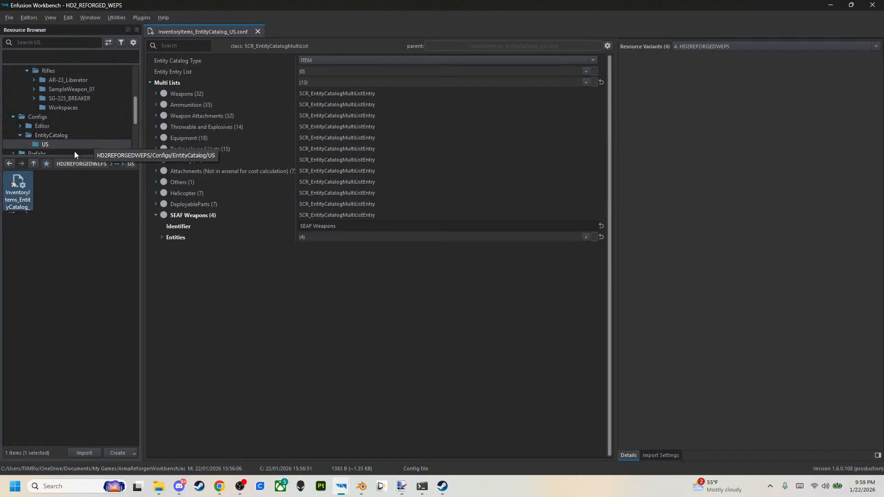
pyautogui.rightClick(16, 203)
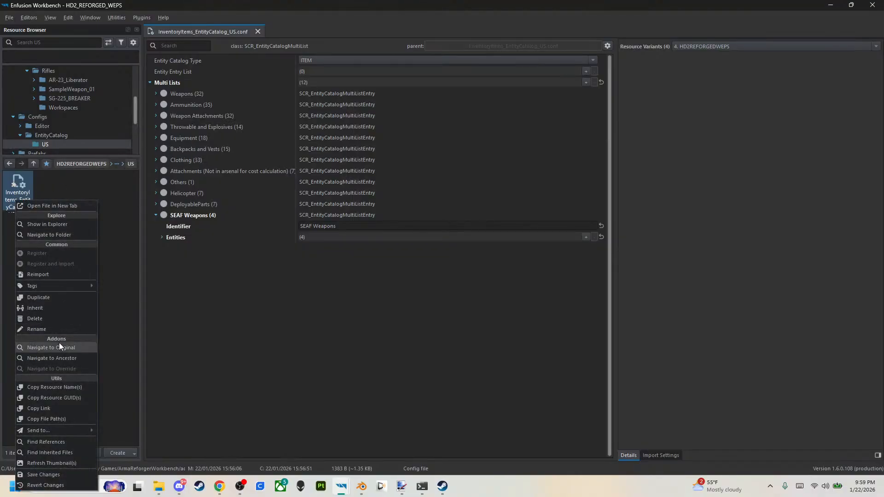
pyautogui.click(142, 252)
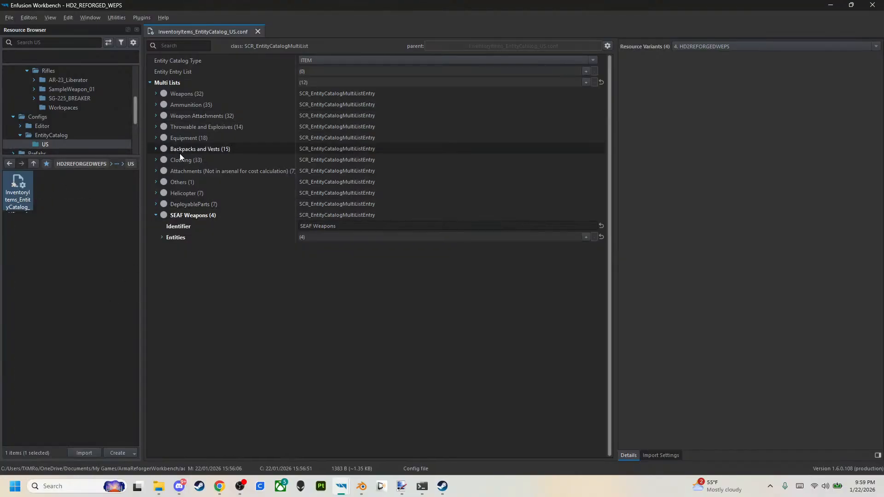
# Add an SCR_EntityCatalogEntry to the SEAF Weapons entities and paste the copied AR-23_LIBERATOR_PENITRATOR.et entry into it.
pyautogui.click(162, 238)
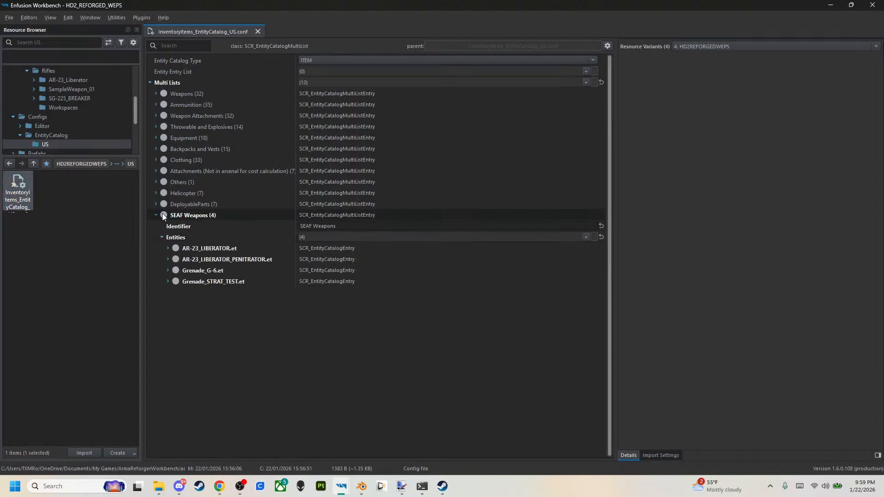
pyautogui.click(156, 92)
pyautogui.click(157, 93)
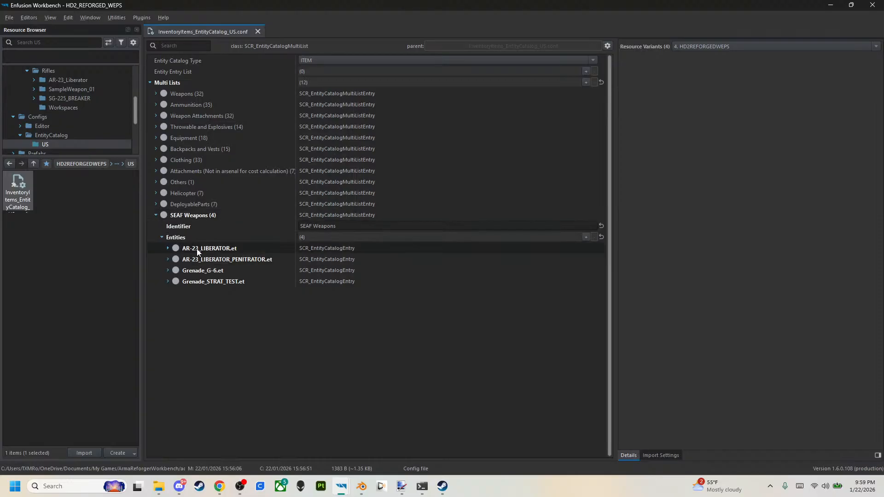
pyautogui.rightClick(198, 260)
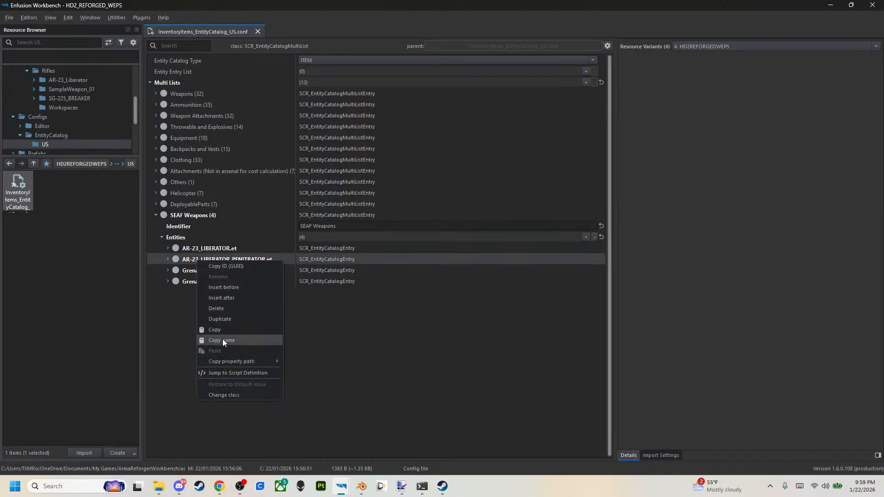
pyautogui.click(224, 331)
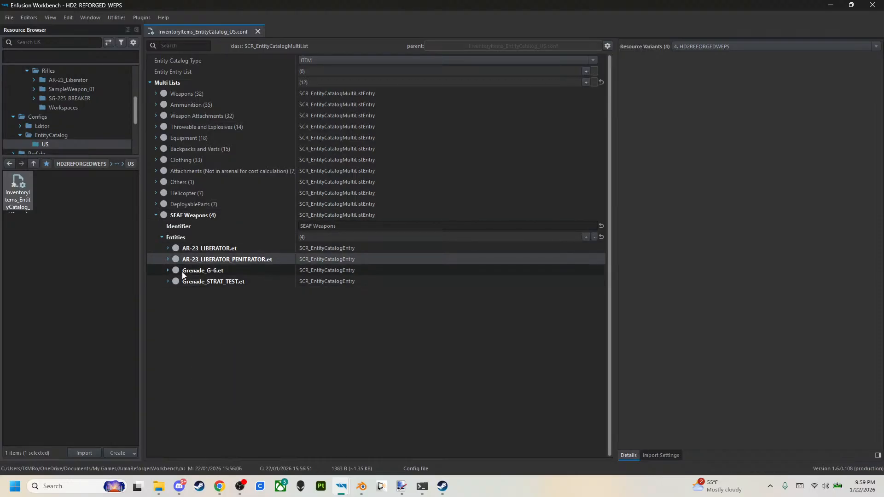
pyautogui.click(586, 237)
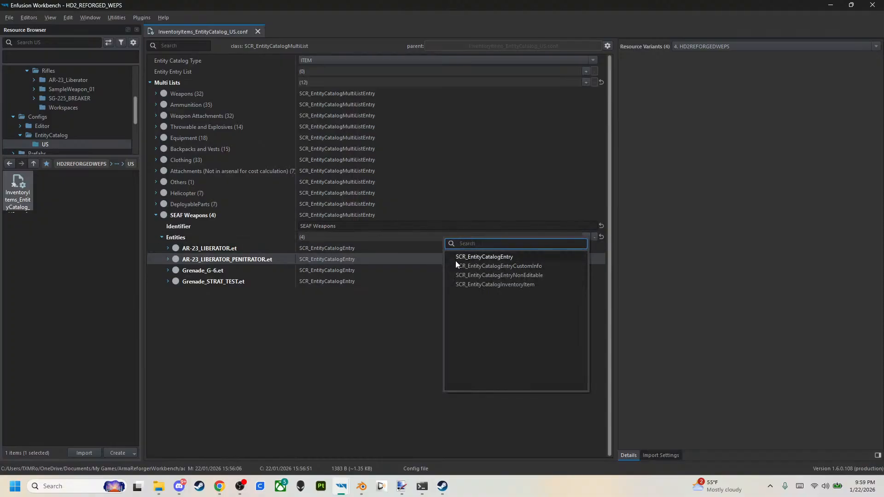
pyautogui.click(501, 257)
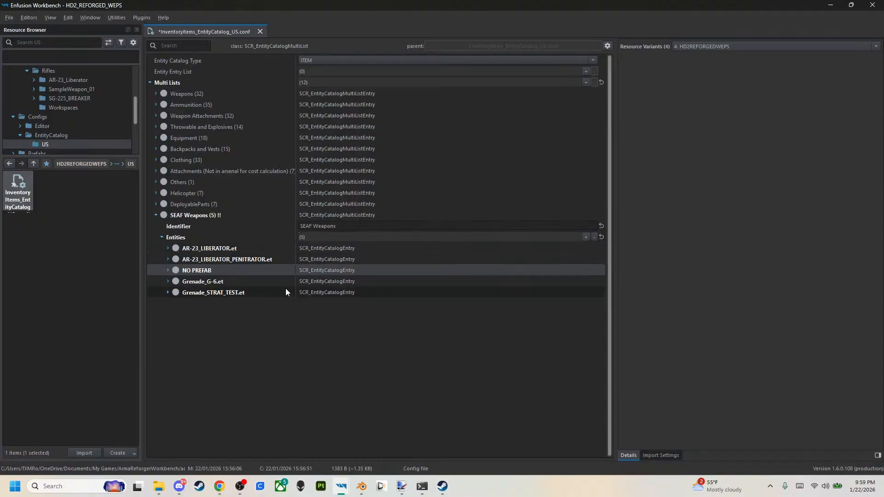
pyautogui.click(167, 270)
pyautogui.rightClick(195, 270)
pyautogui.click(219, 354)
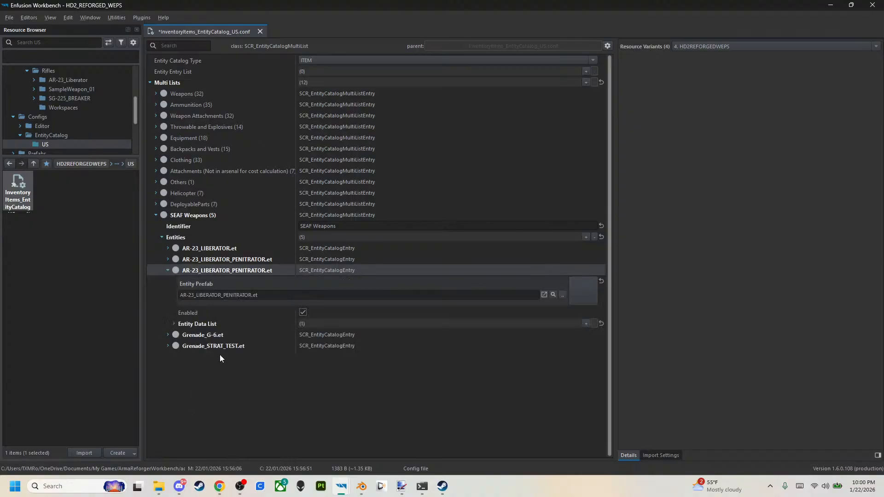
# Replace the pasted SEAF Weapons entry's entity prefab with Rifle_SG-225_BREAKER_V2.et from the SG-225_BREAKER folder, and save the catalog.
pyautogui.click(554, 295)
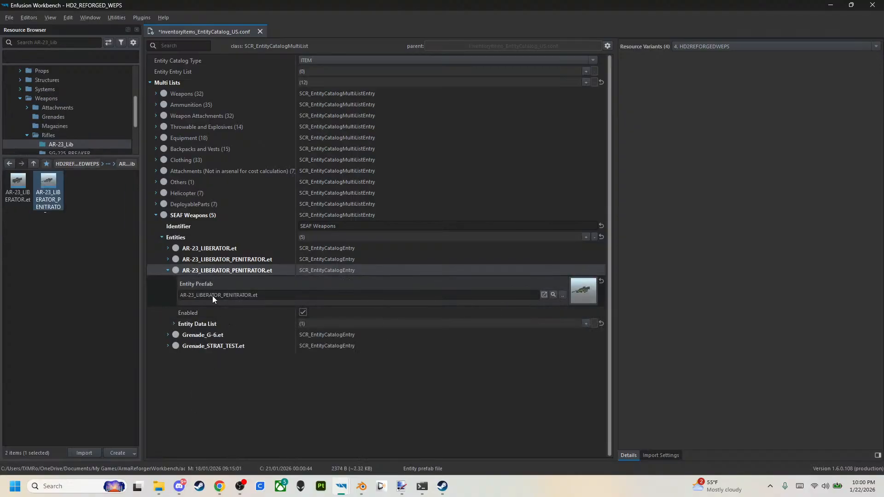
pyautogui.click(34, 163)
pyautogui.doubleClick(45, 180)
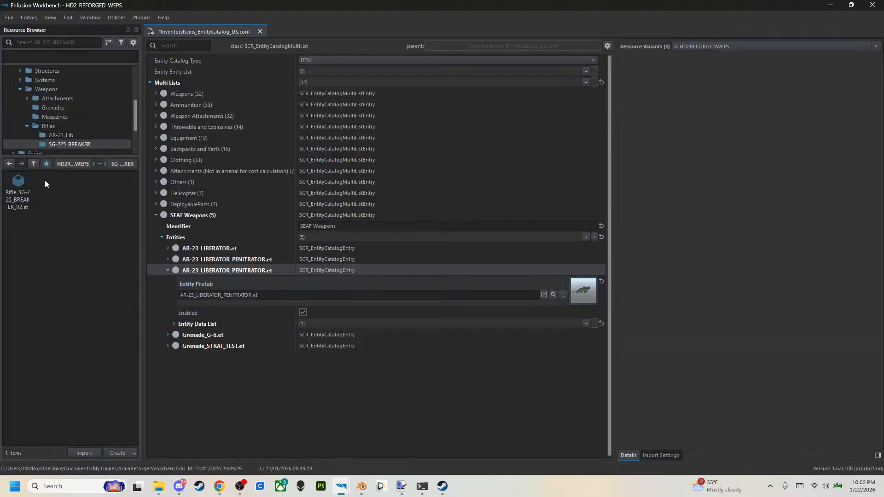
pyautogui.moveTo(18, 182); pyautogui.dragTo(385, 294)
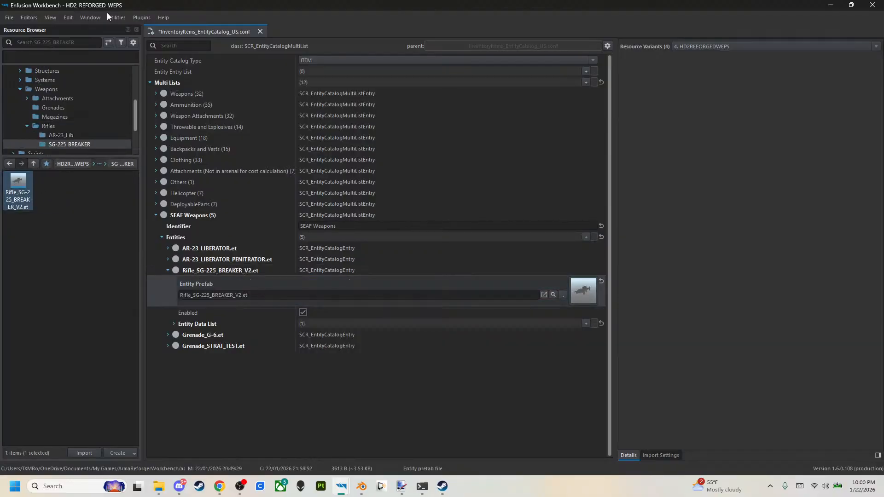
pyautogui.click(9, 17)
pyautogui.click(21, 32)
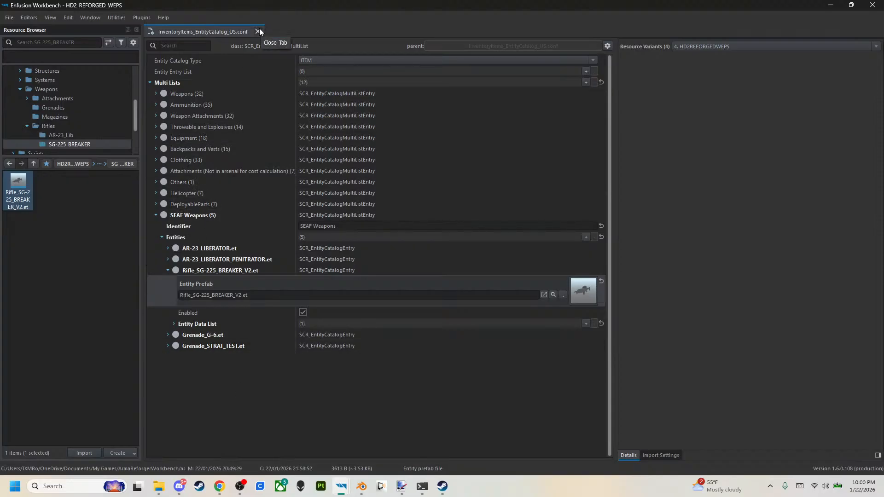
# Check the Ammunition list in the US catalog, then save all changes and close InventoryItems_EntityCatalog_US.conf.
pyautogui.click(156, 105)
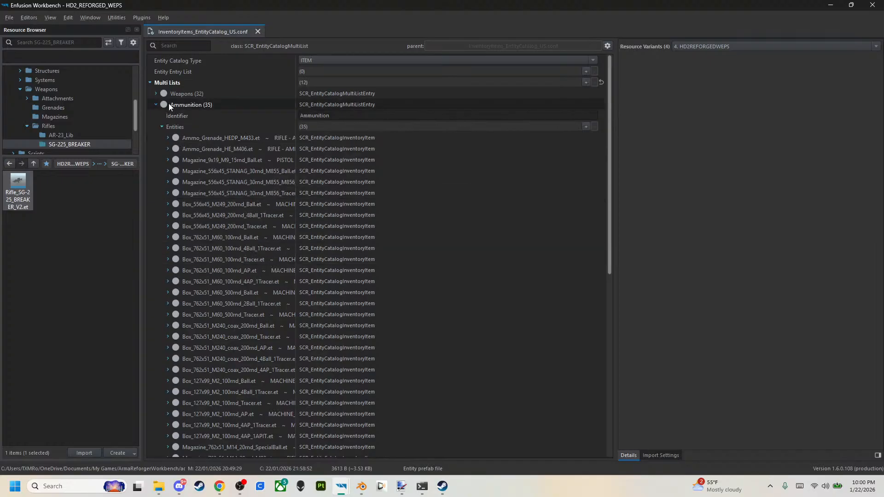
pyautogui.click(155, 105)
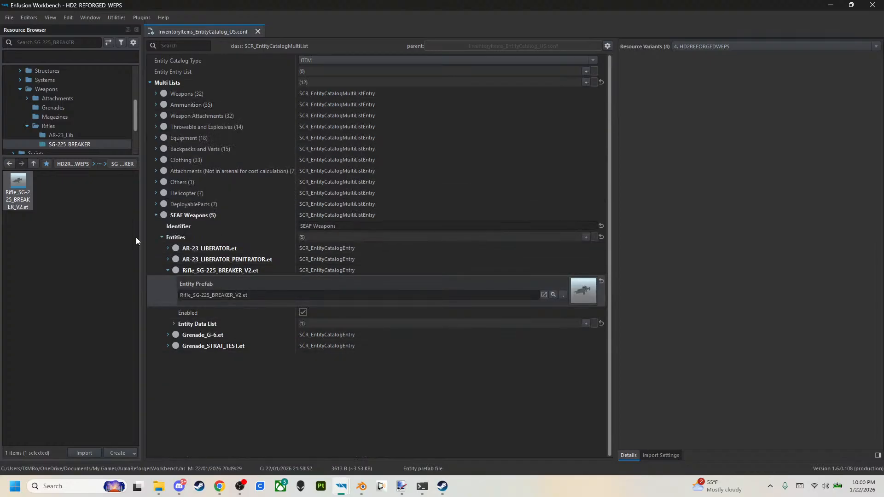
pyautogui.click(8, 18)
pyautogui.click(33, 39)
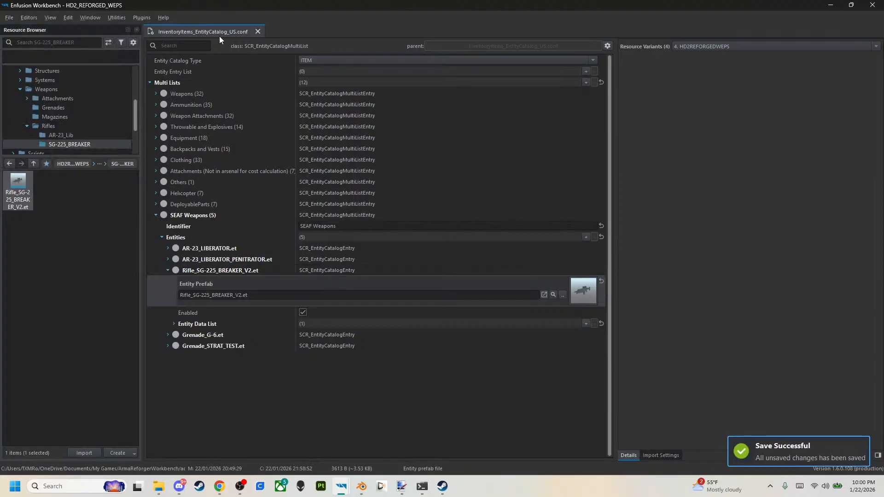
pyautogui.click(258, 31)
# Close the Audio Editor without saving the changes to Weapons_Rifles_AK-74_Shot.acp.
pyautogui.moveTo(335, 484)
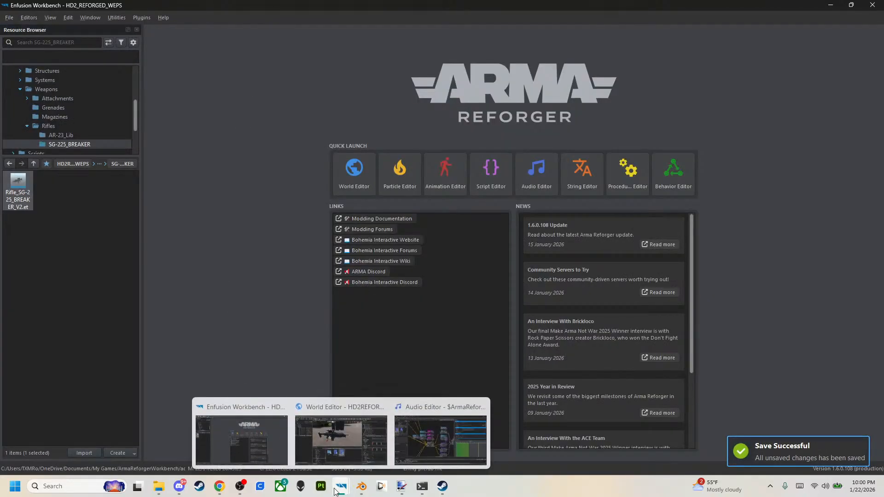
pyautogui.click(464, 425)
pyautogui.click(482, 407)
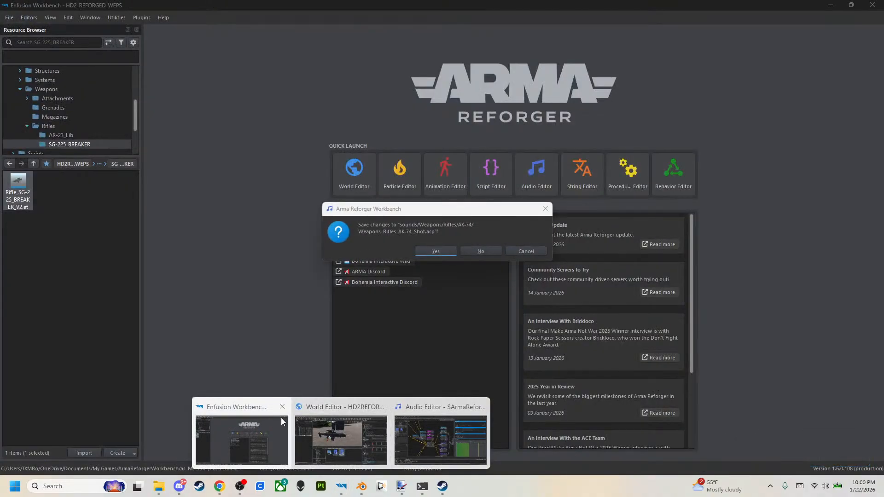
pyautogui.click(480, 251)
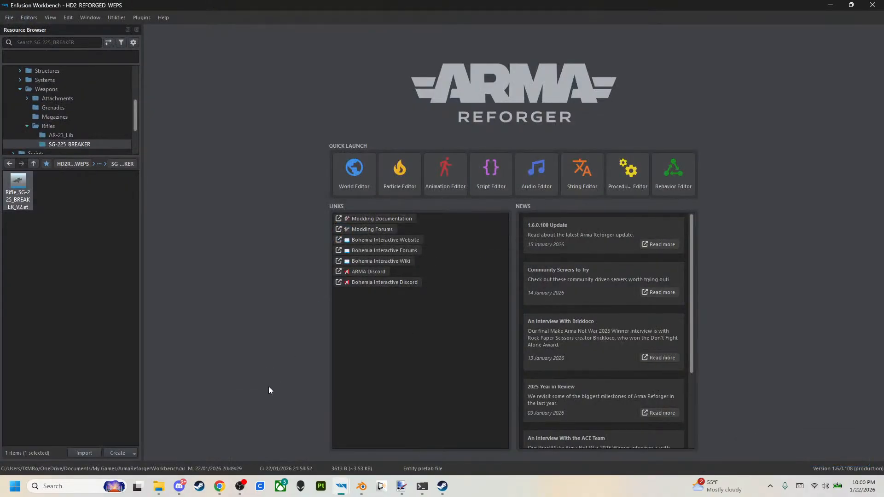